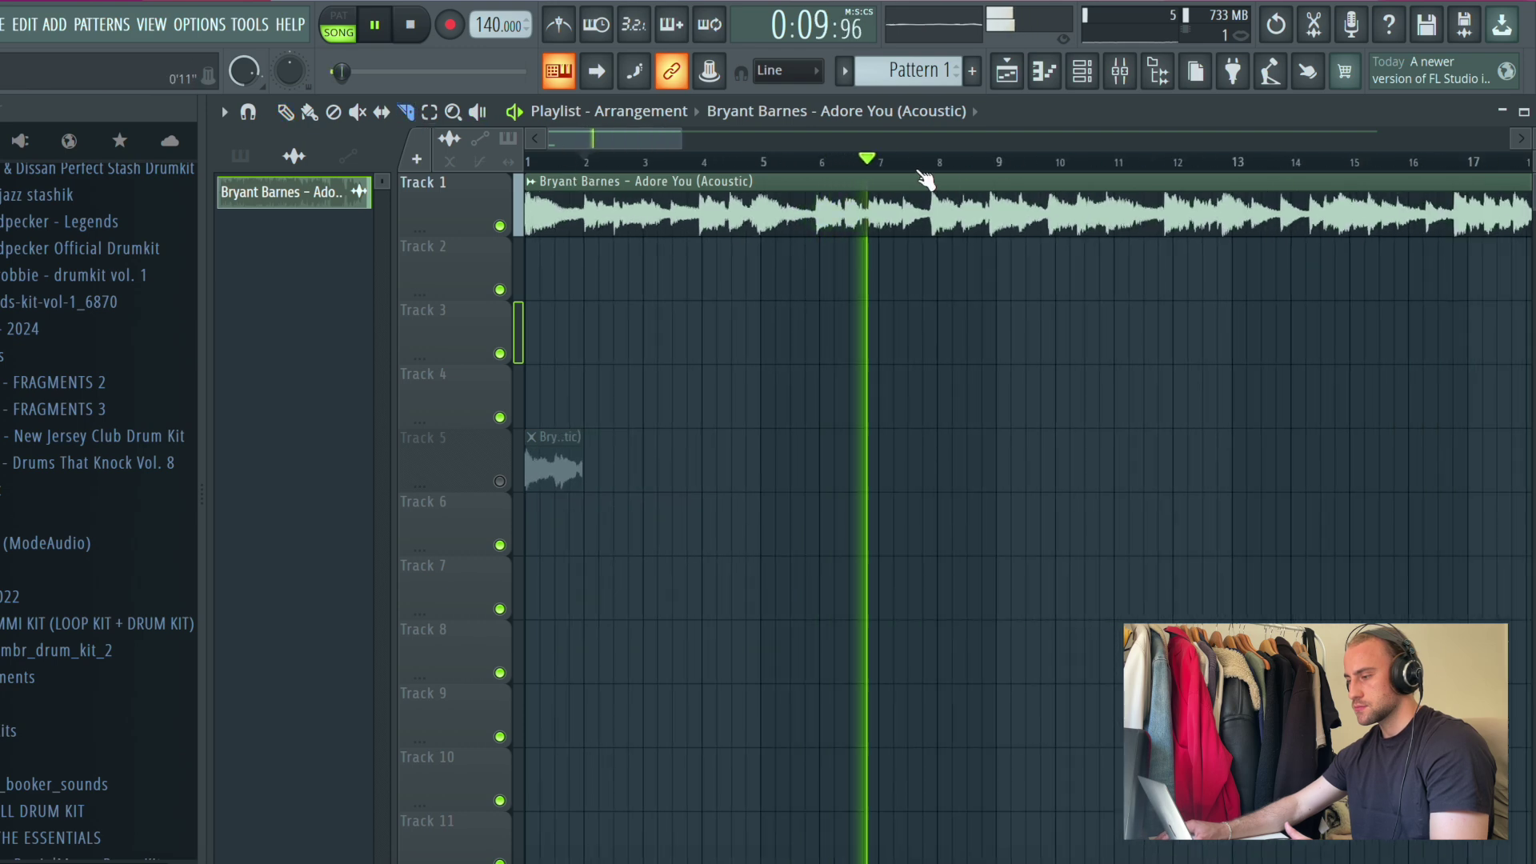
Step: Slice the Track 1 audio clip at bar 9 and move the part after the cut down to Track 4
scroll(991, 168, "up", 5)
scroll(998, 158, "up", 2)
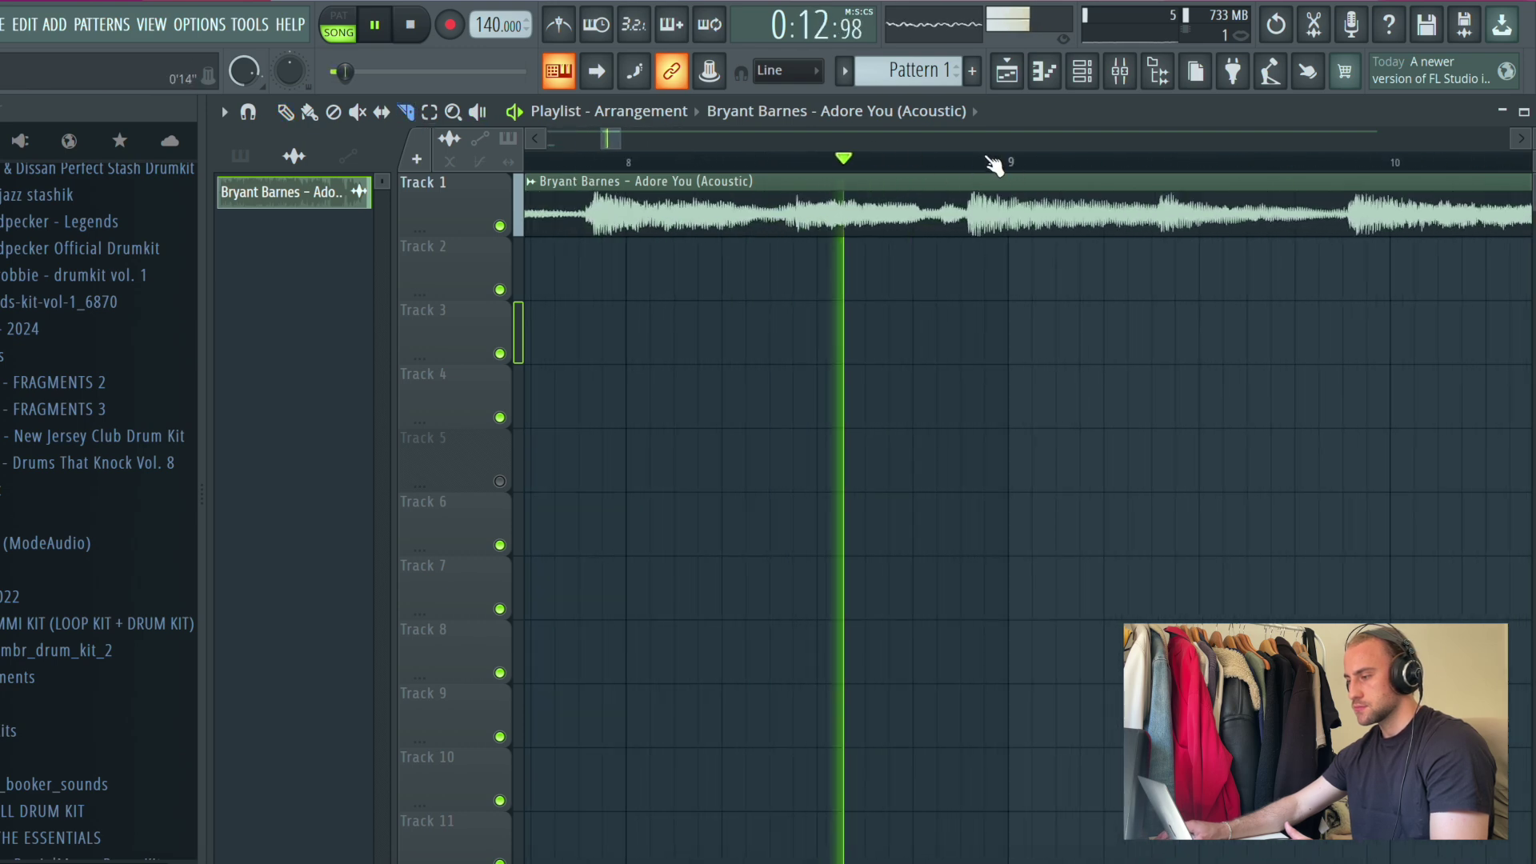
left_click(971, 206)
scroll(968, 170, "down", 6)
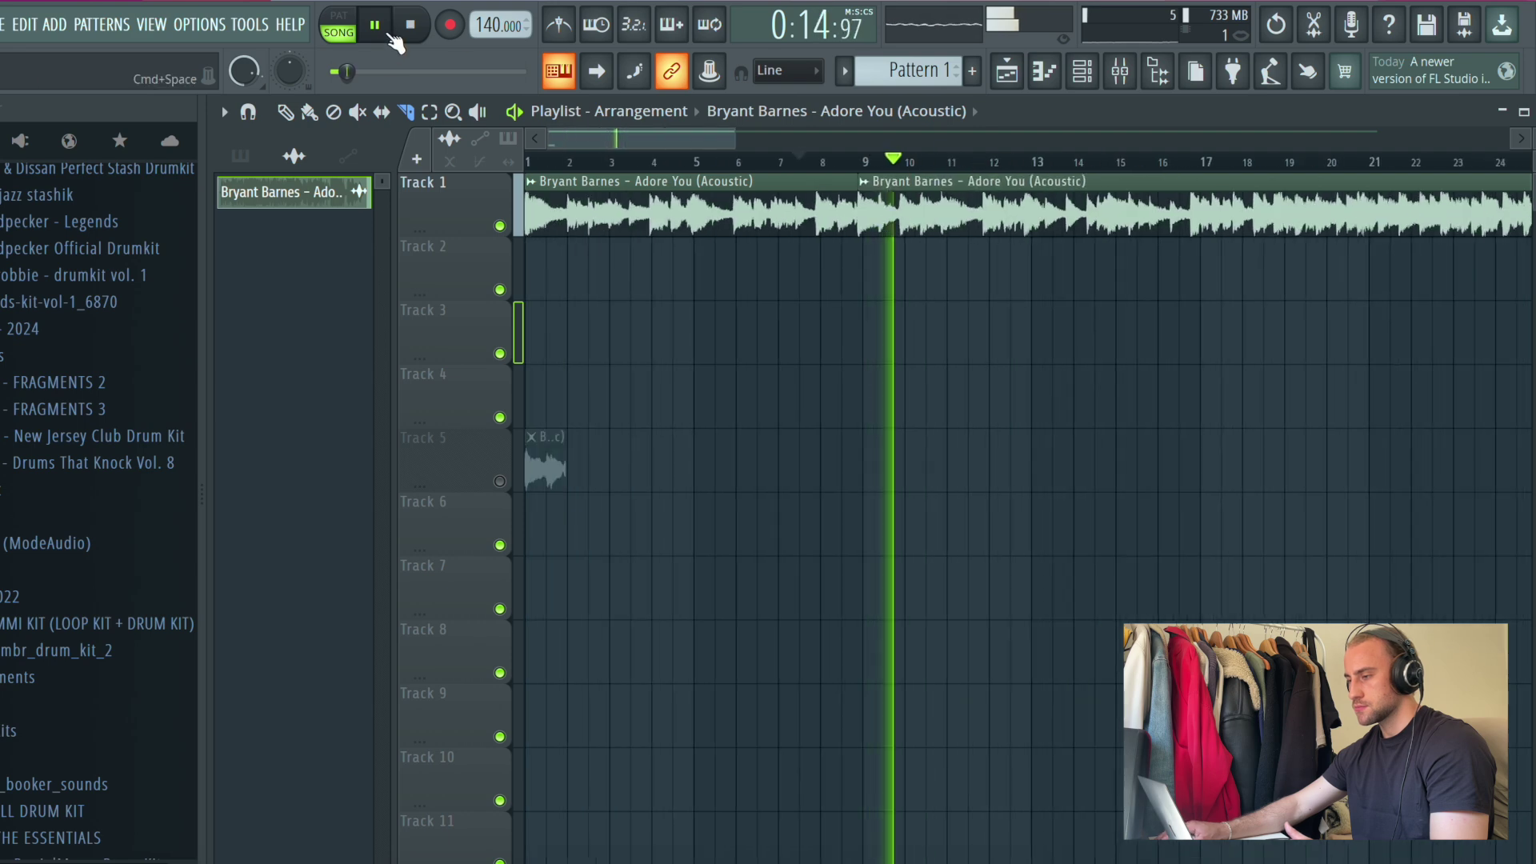
left_click_drag(960, 200, 1147, 396)
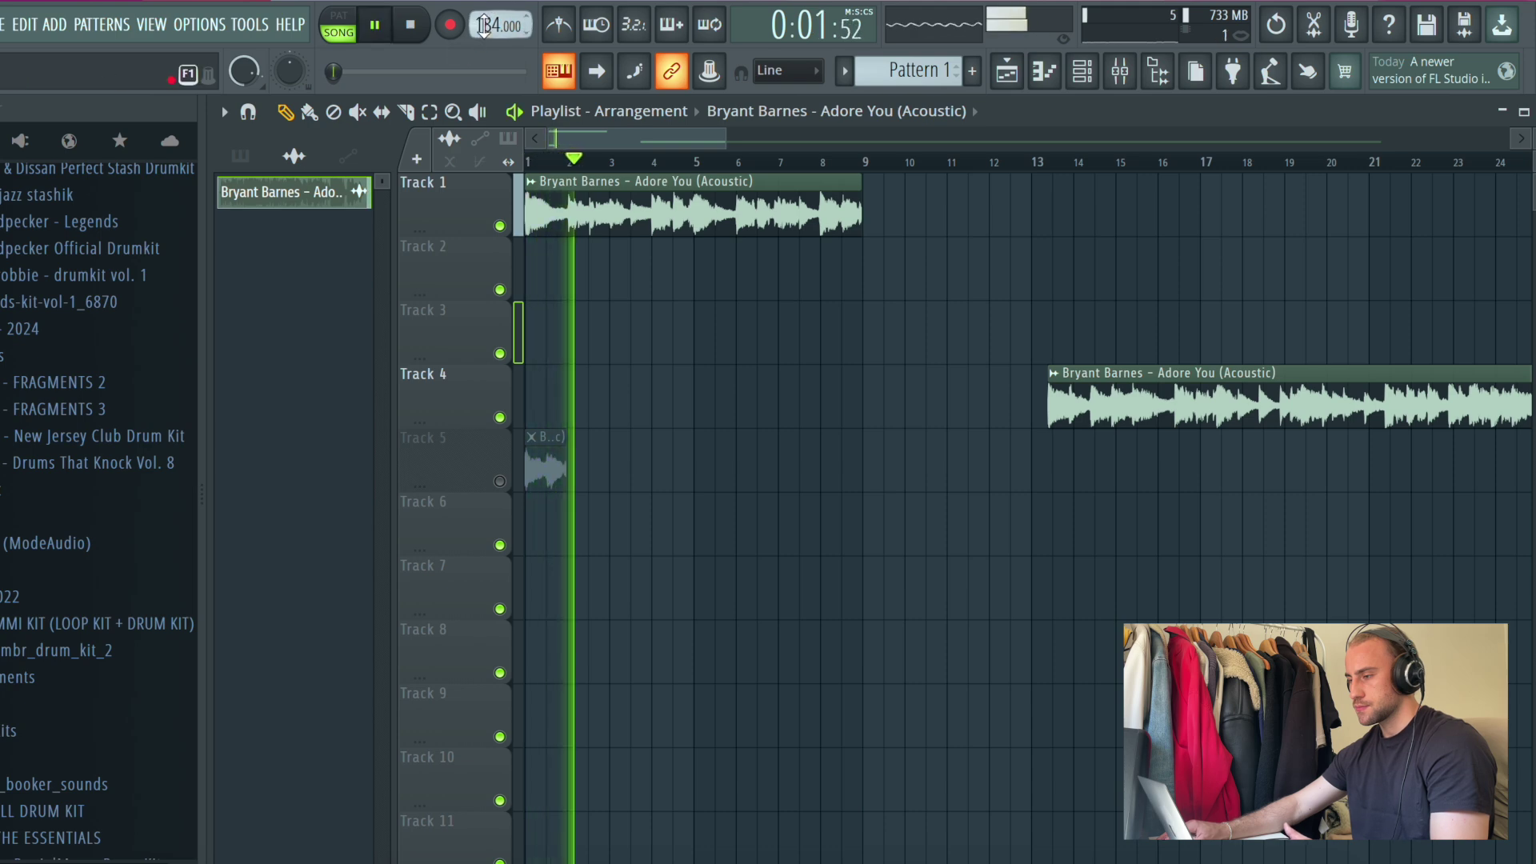
Step: Place a copy of the eight-bar clip at bar 9 on Track 1 and relocate the Track 4 clip to bar 17 on Track 2
left_click(903, 206)
left_click_drag(906, 210, 885, 209)
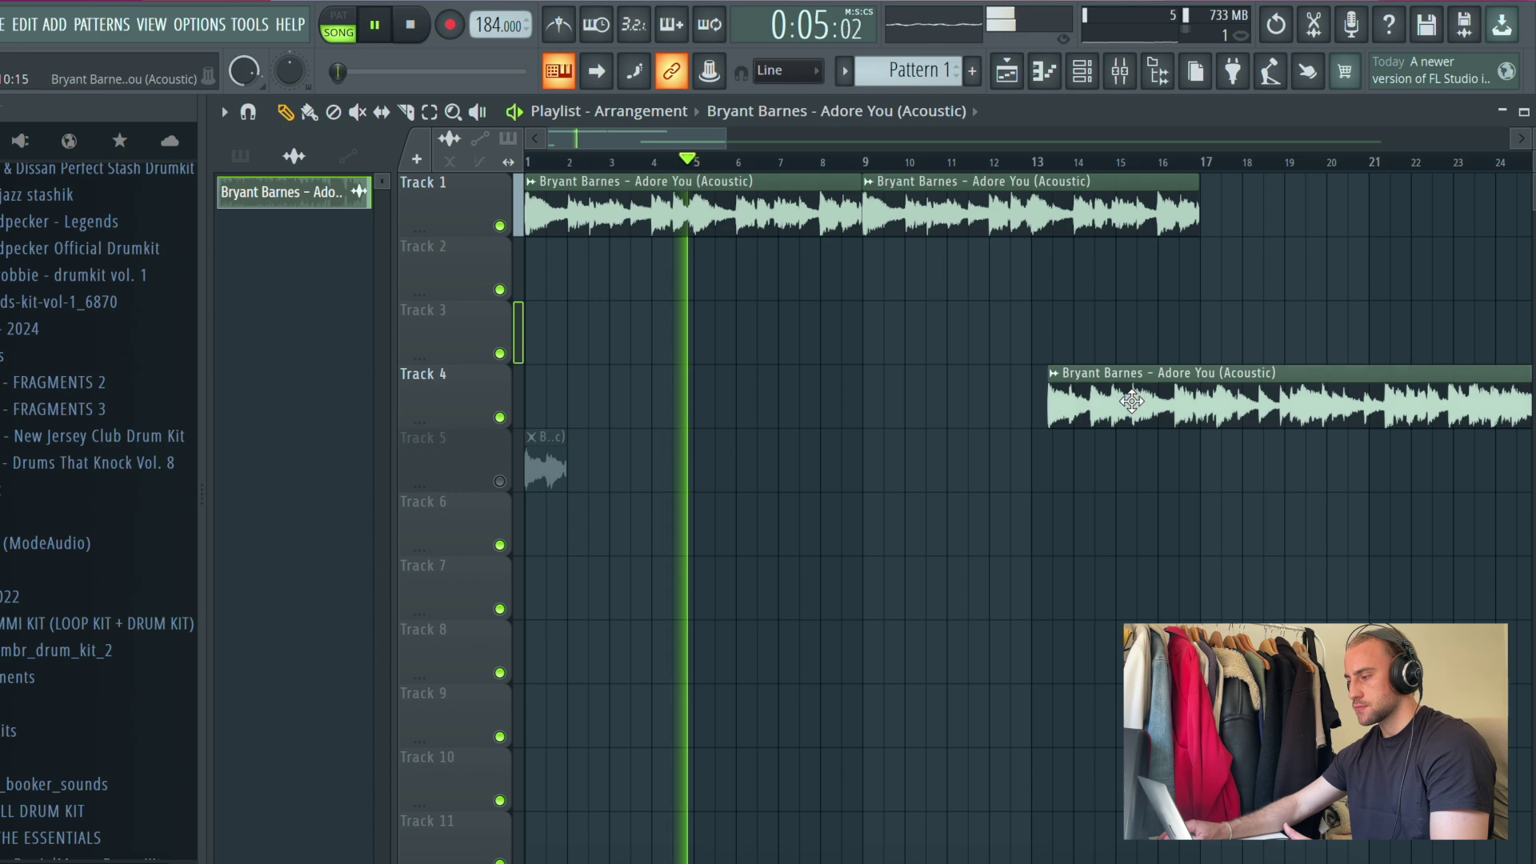
left_click(1203, 280)
right_click(1179, 387)
scroll(1103, 160, "down", 2)
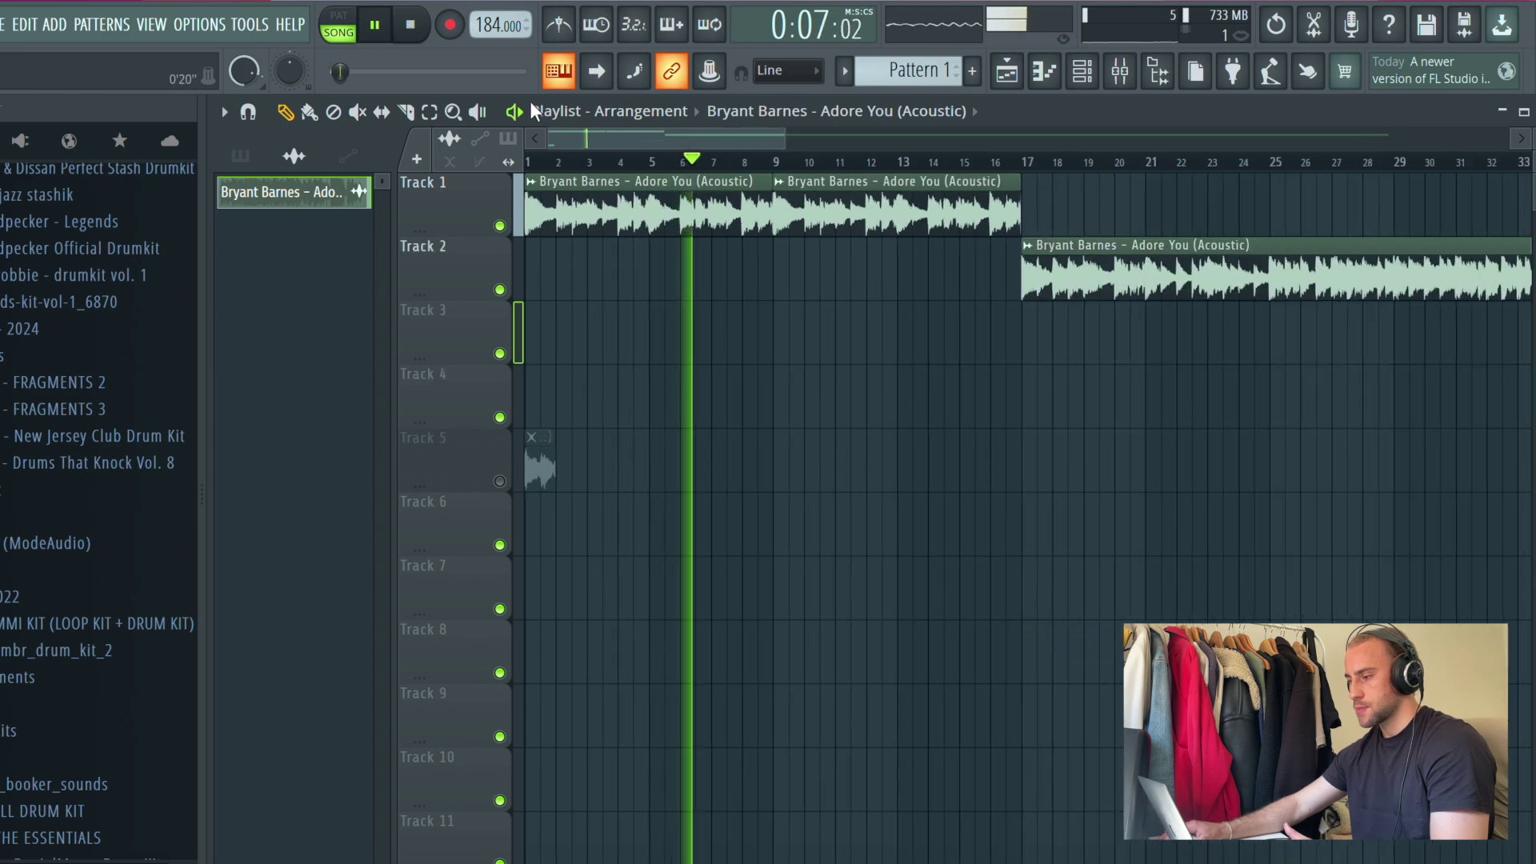
Step: Slice the Track 2 clip at bar 25 and delete the part after the cut
left_click(406, 112)
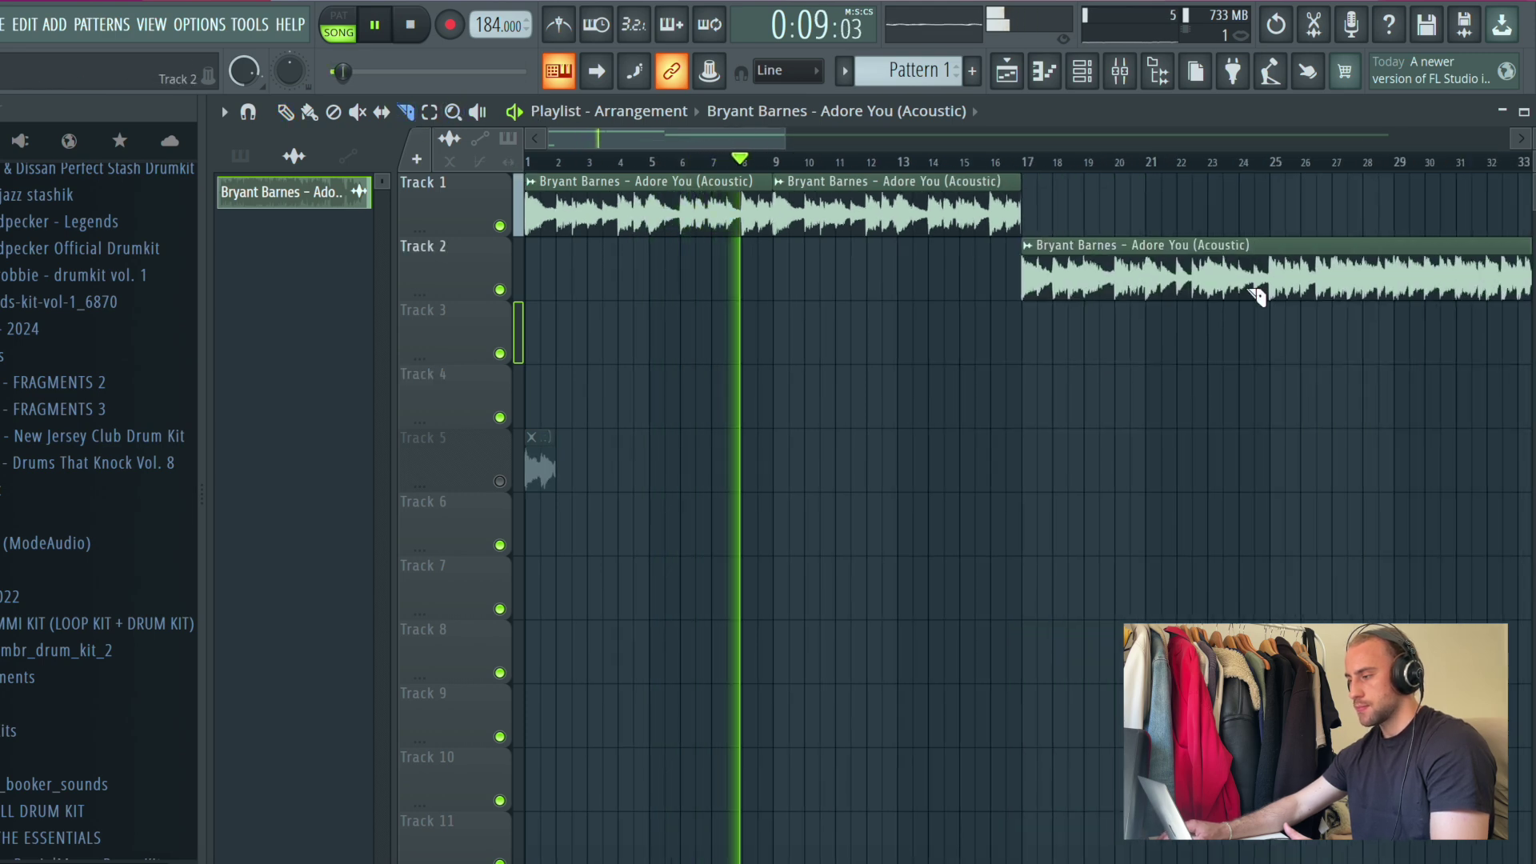
left_click_drag(1278, 317, 1272, 244)
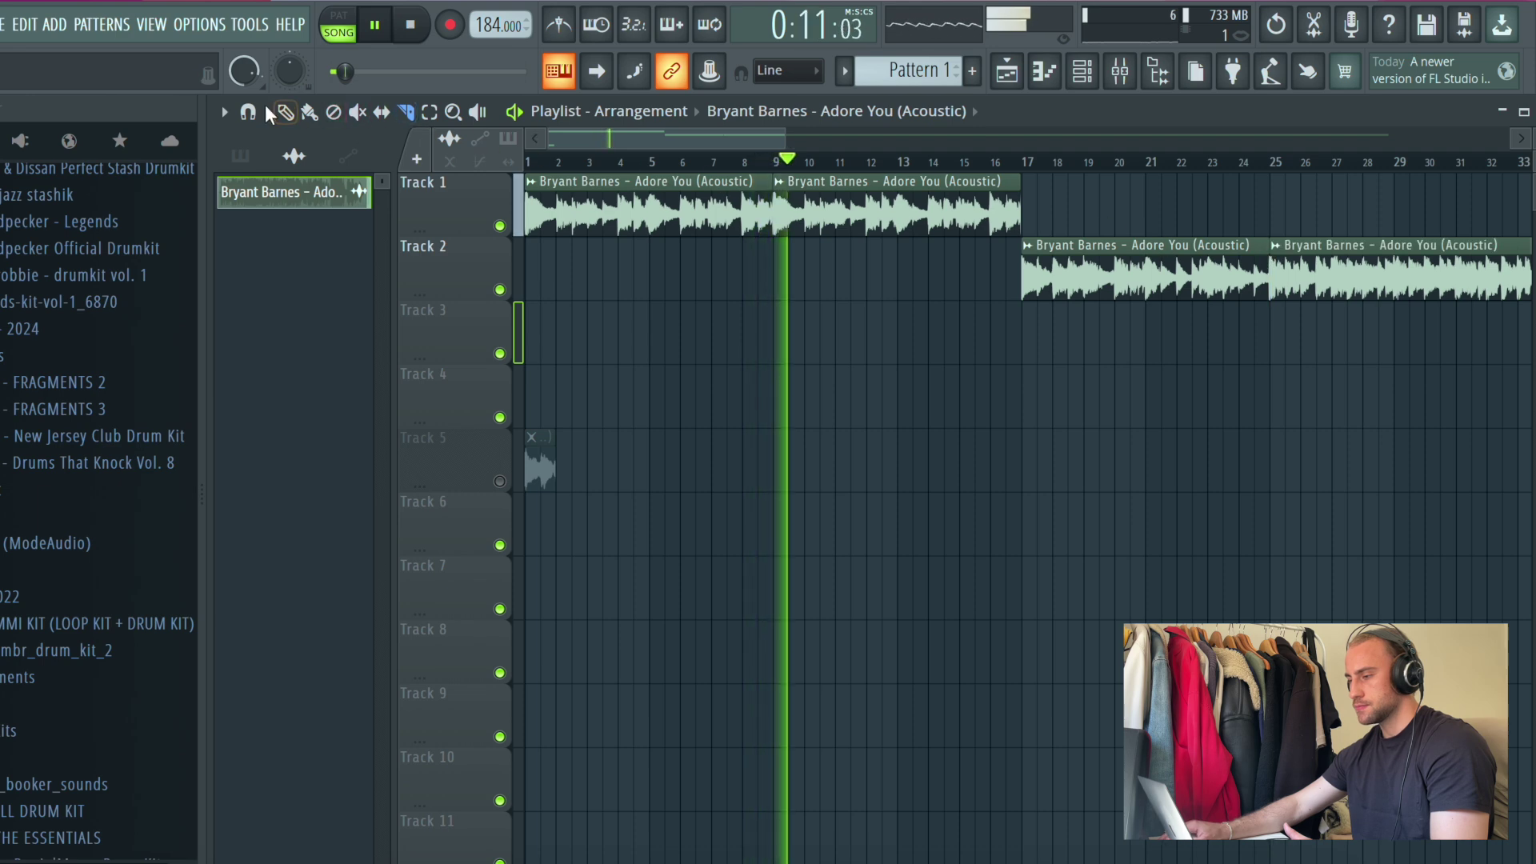
right_click(1432, 272)
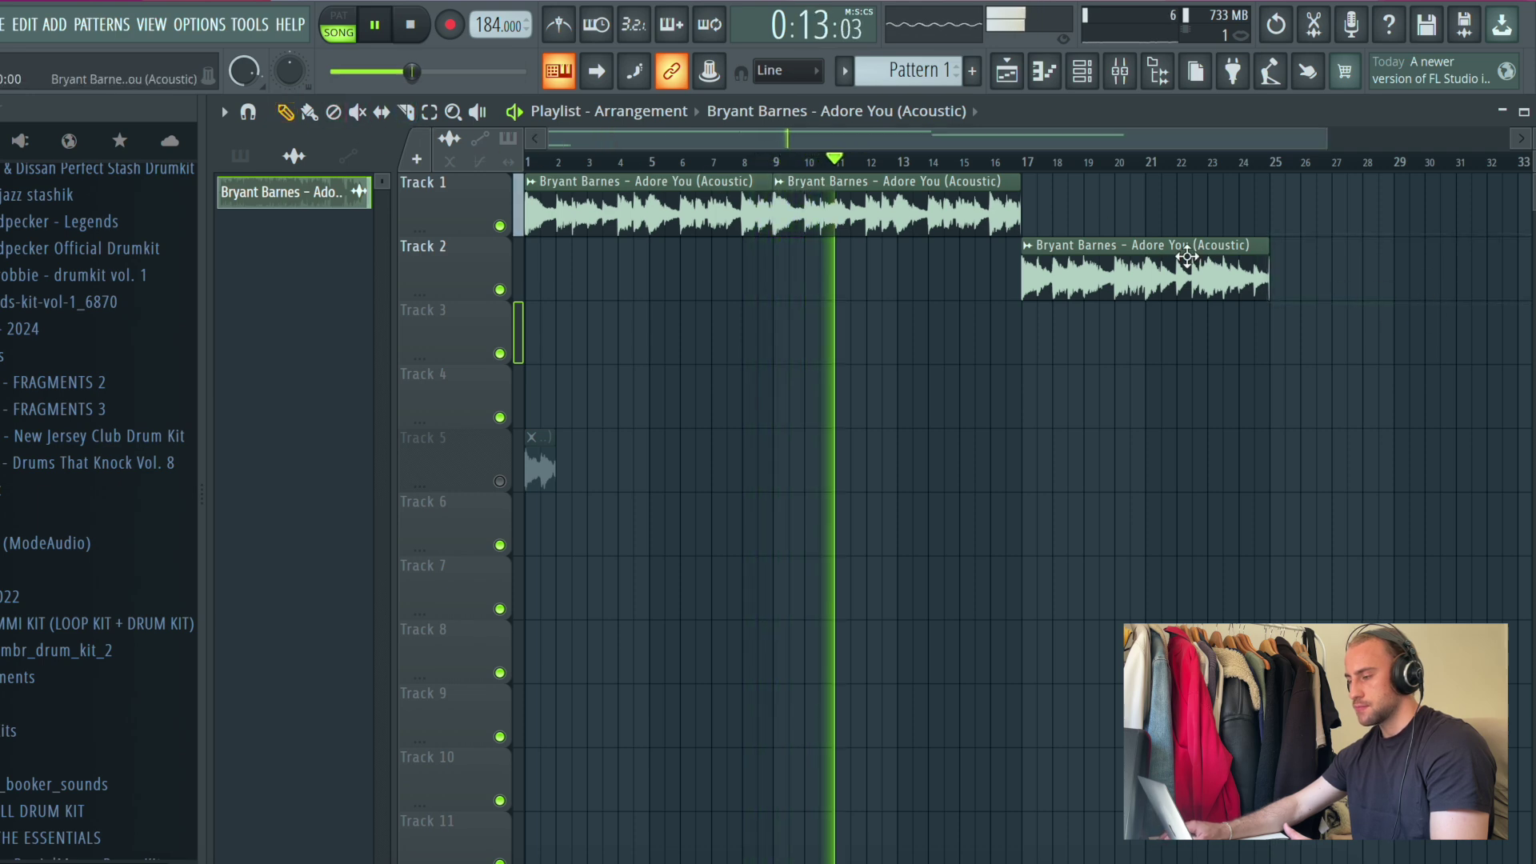
Step: Mute Tracks 2 and 3, and move the eight-bar clip to bar 1 of Track 2 and the short Track 5 clip to Track 3
left_click(501, 289)
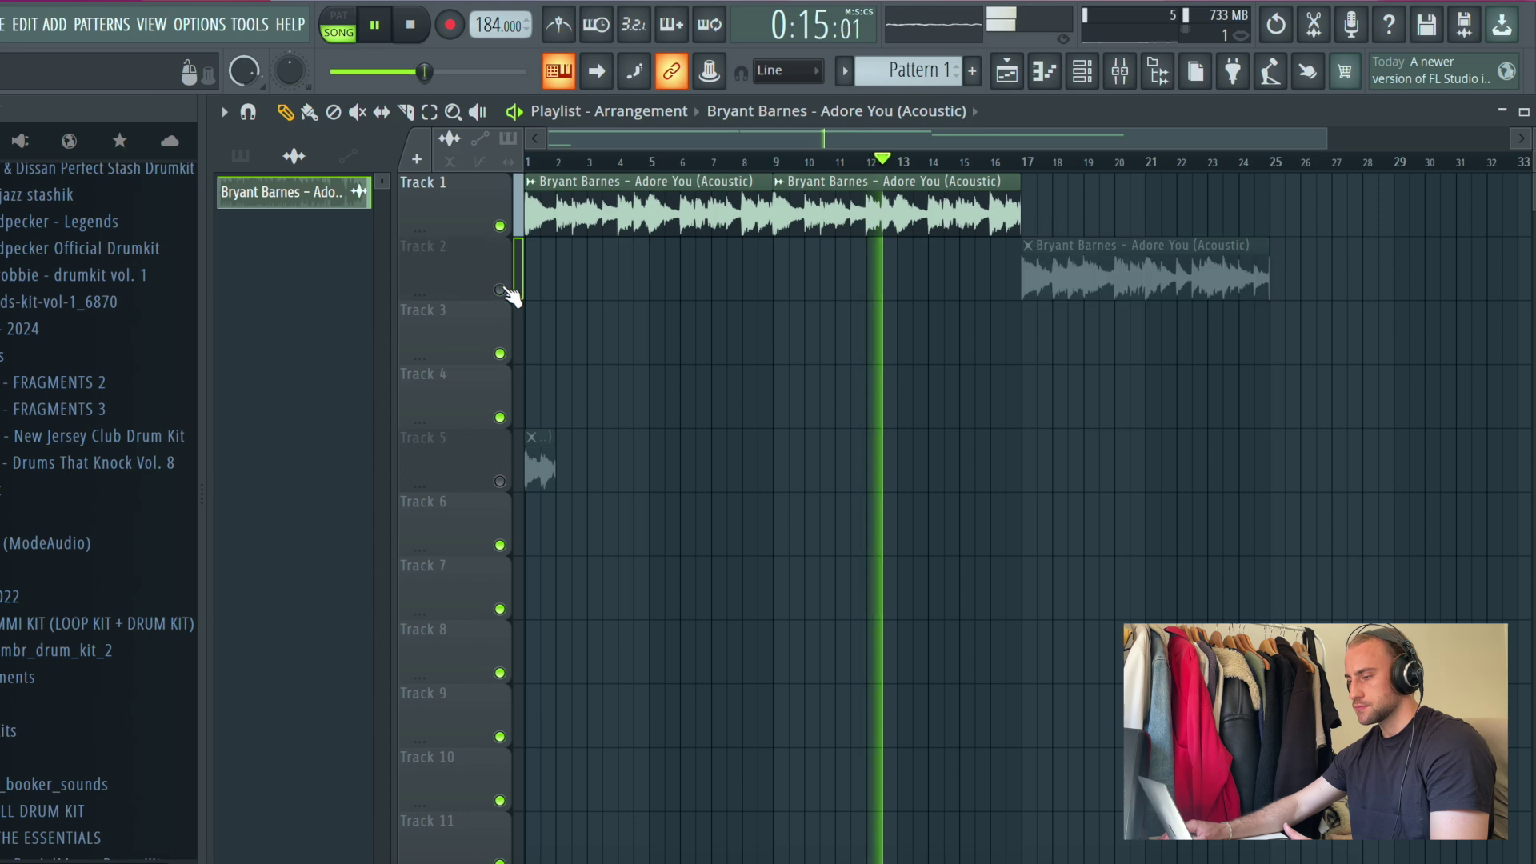
left_click_drag(1062, 271, 550, 297)
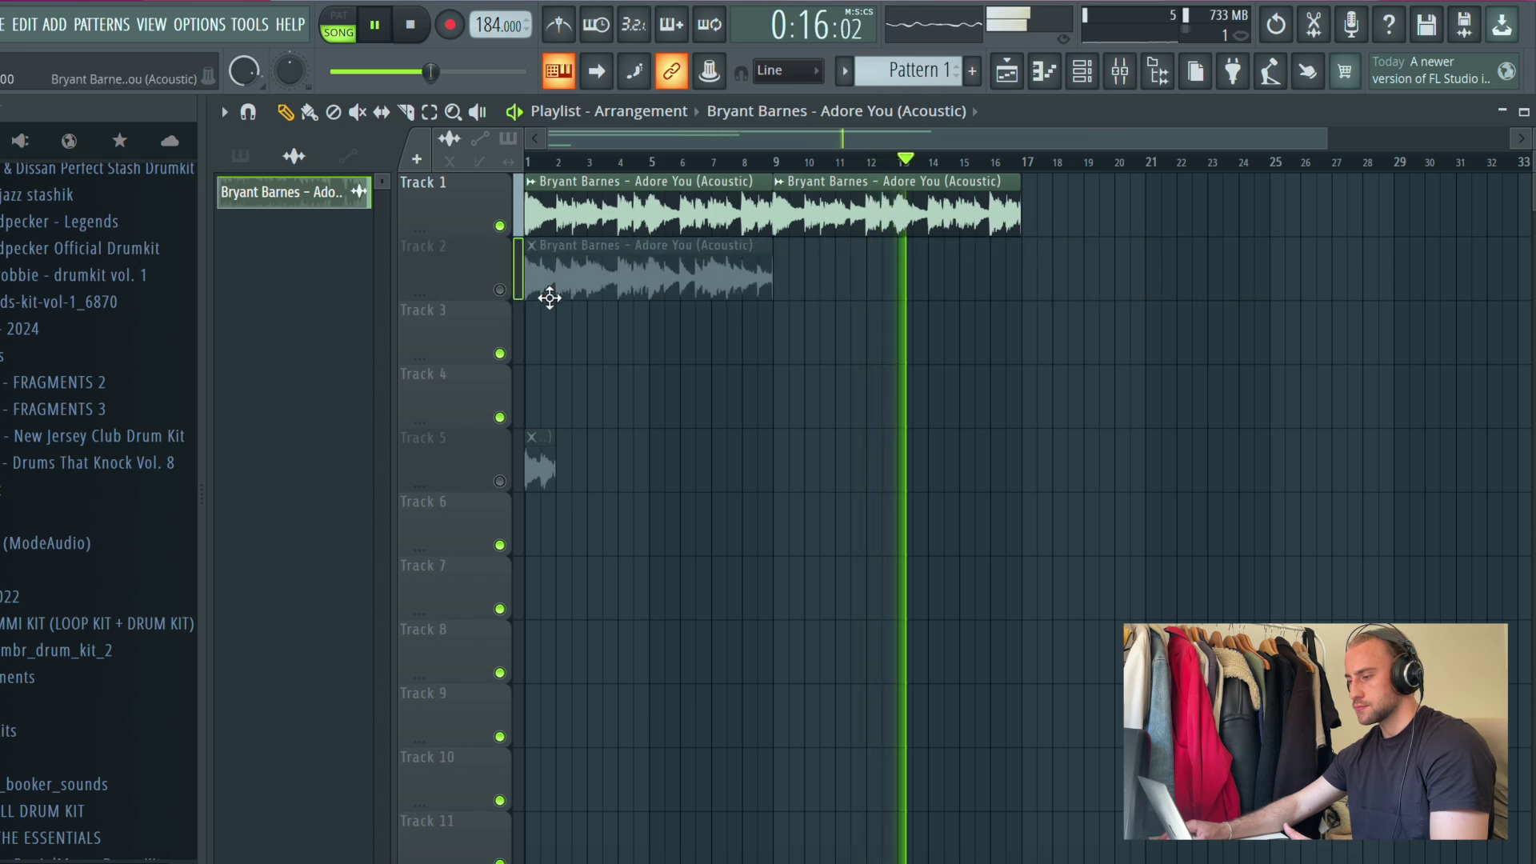
left_click(504, 359)
left_click_drag(538, 463, 519, 330)
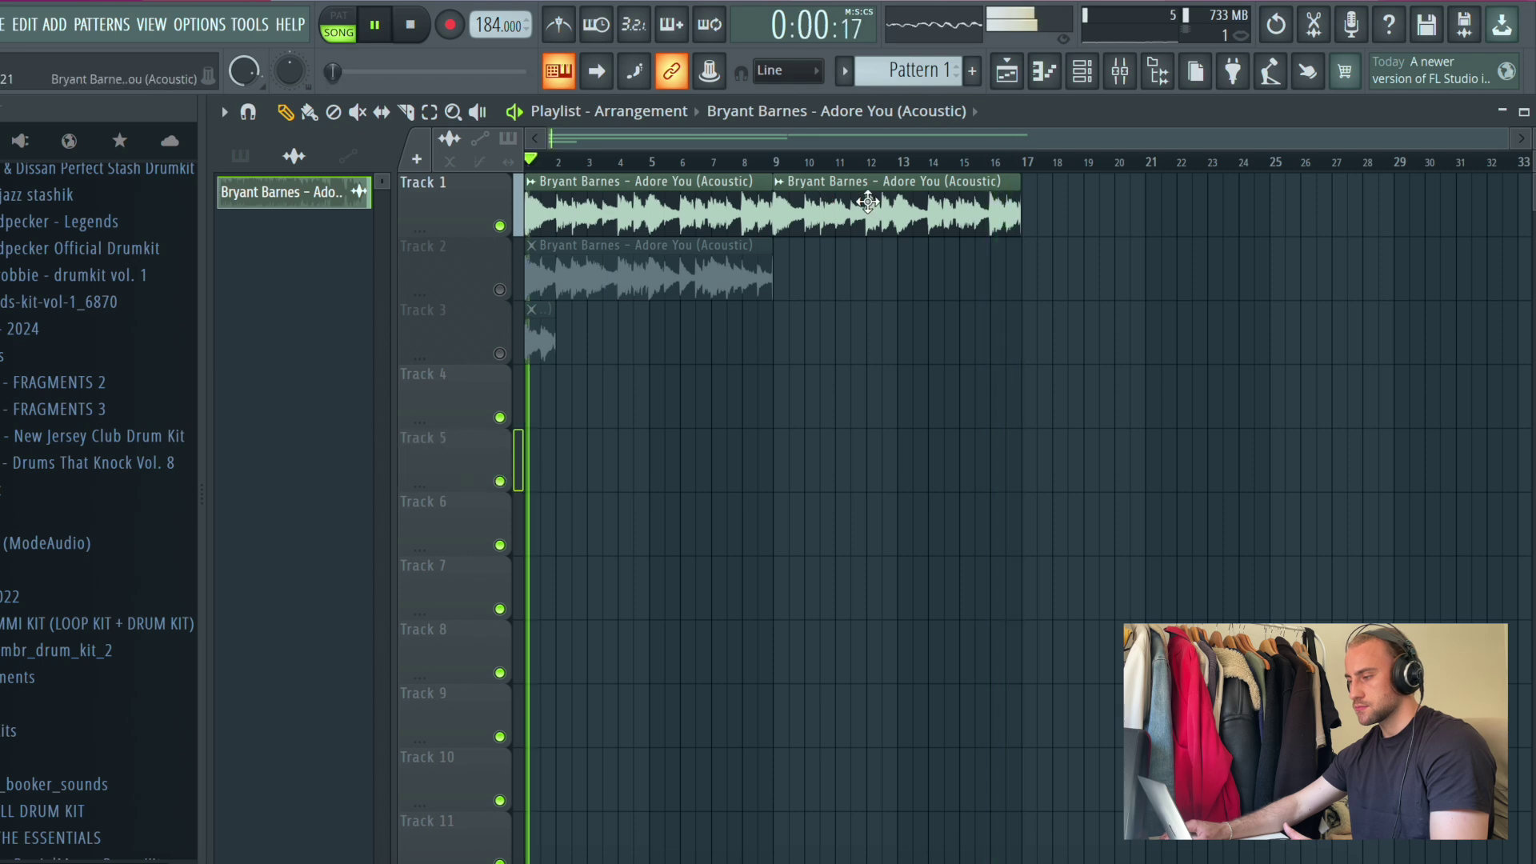
Step: Load FF Pro-Q in slot 1 of the clip's mixer Insert 1 and add a low shelf cut at about 26 Hz, -1.57 dB
double_click(940, 206)
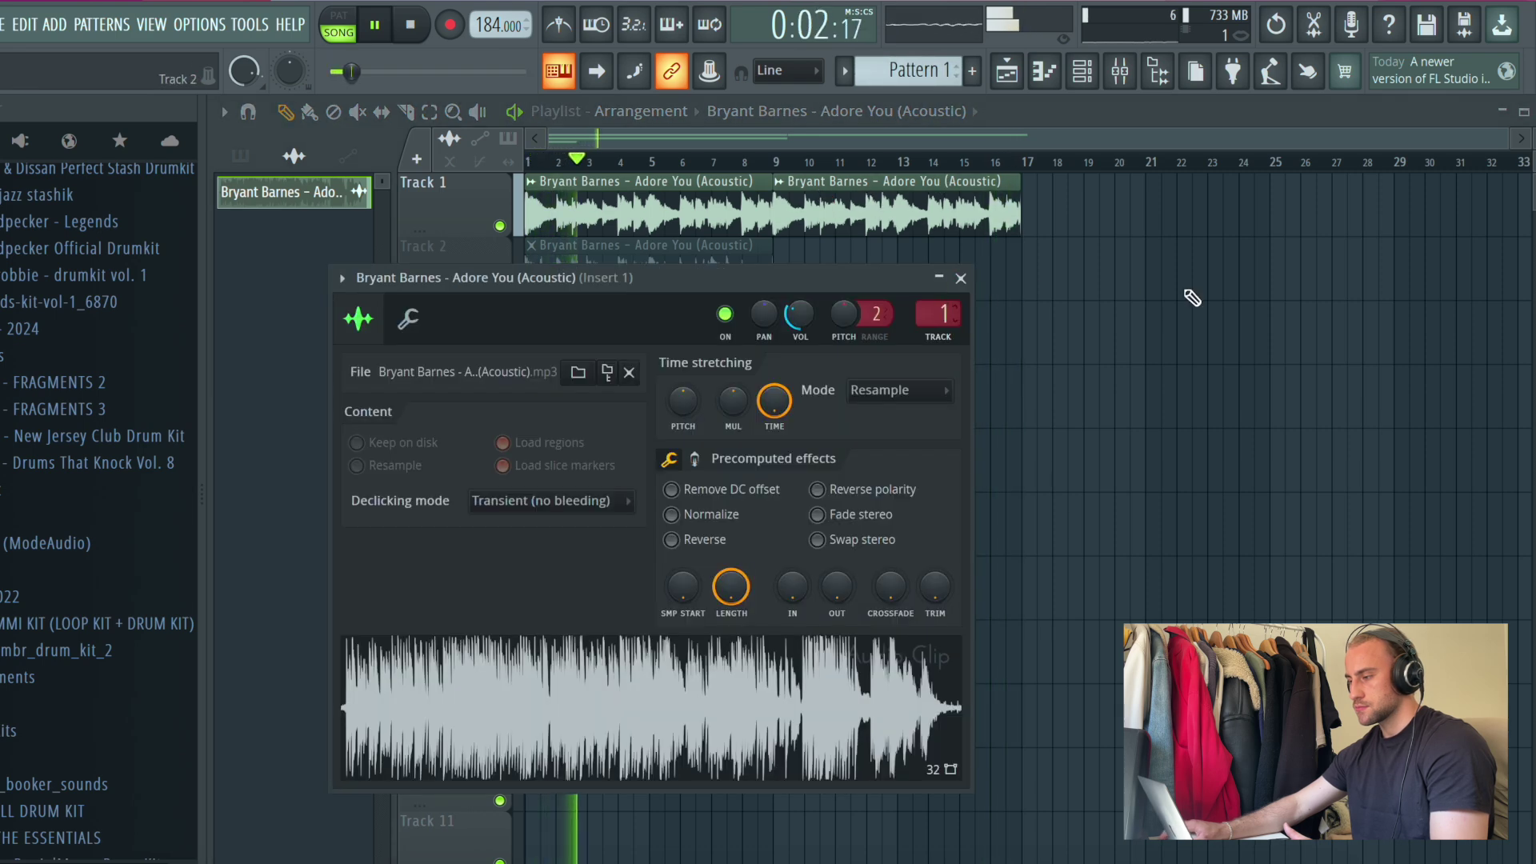
key("Escape")
left_click(1120, 70)
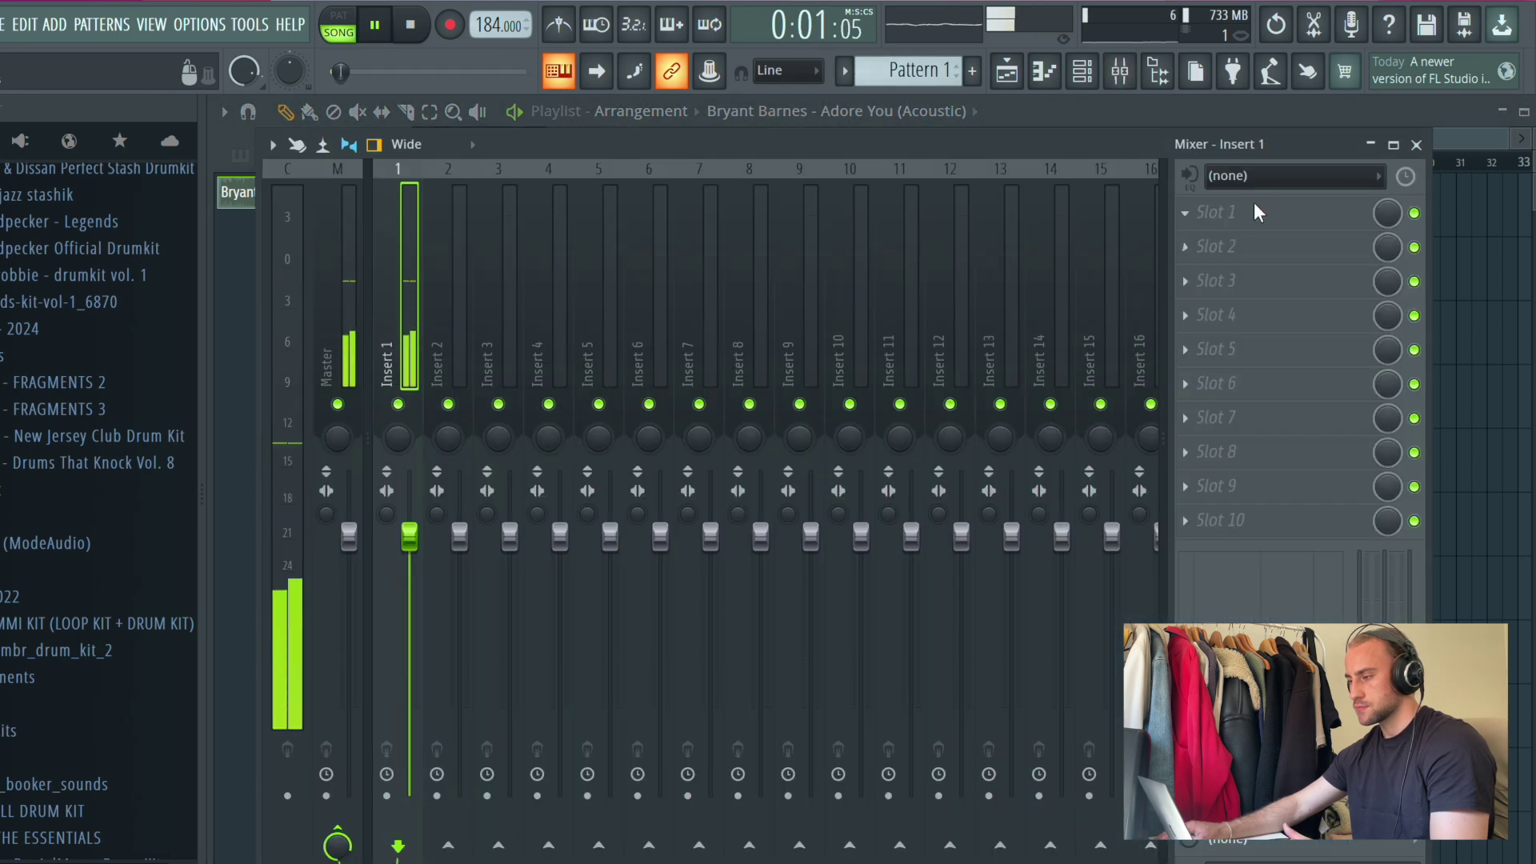
left_click(1262, 213)
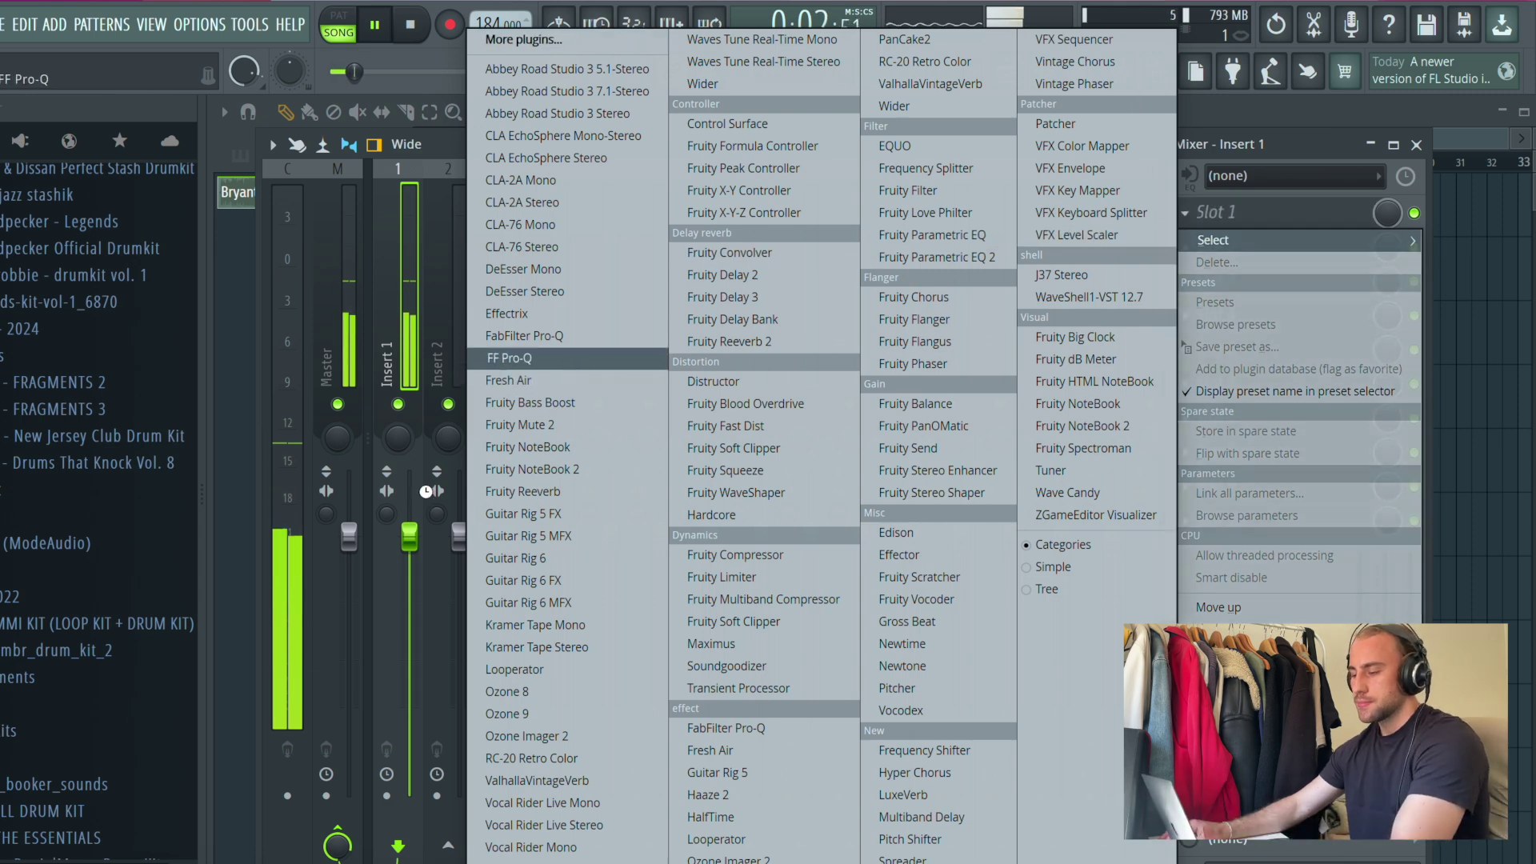
left_click(508, 358)
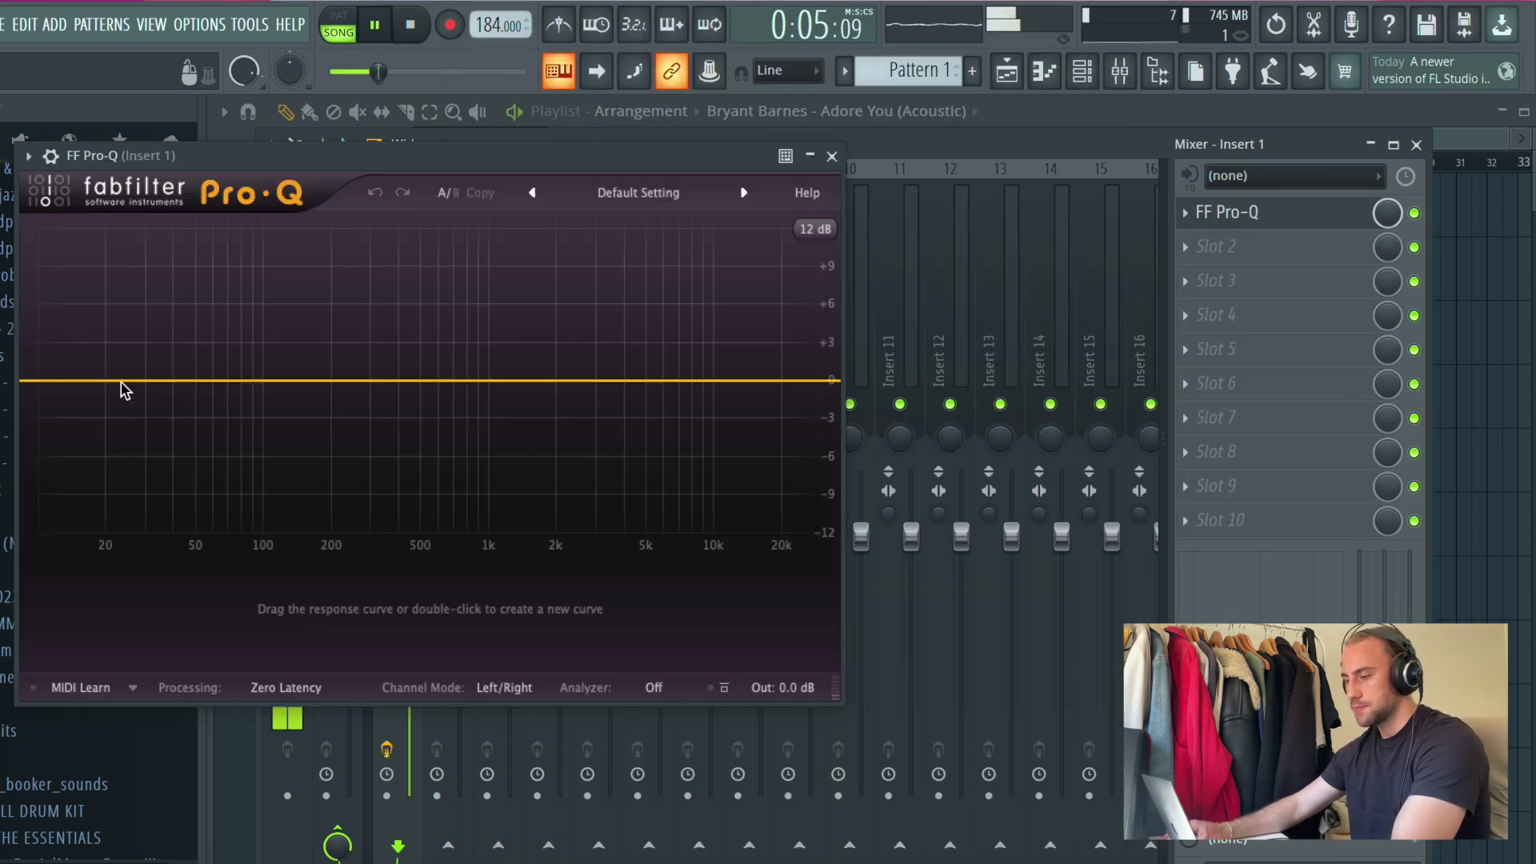
left_click_drag(120, 383, 129, 402)
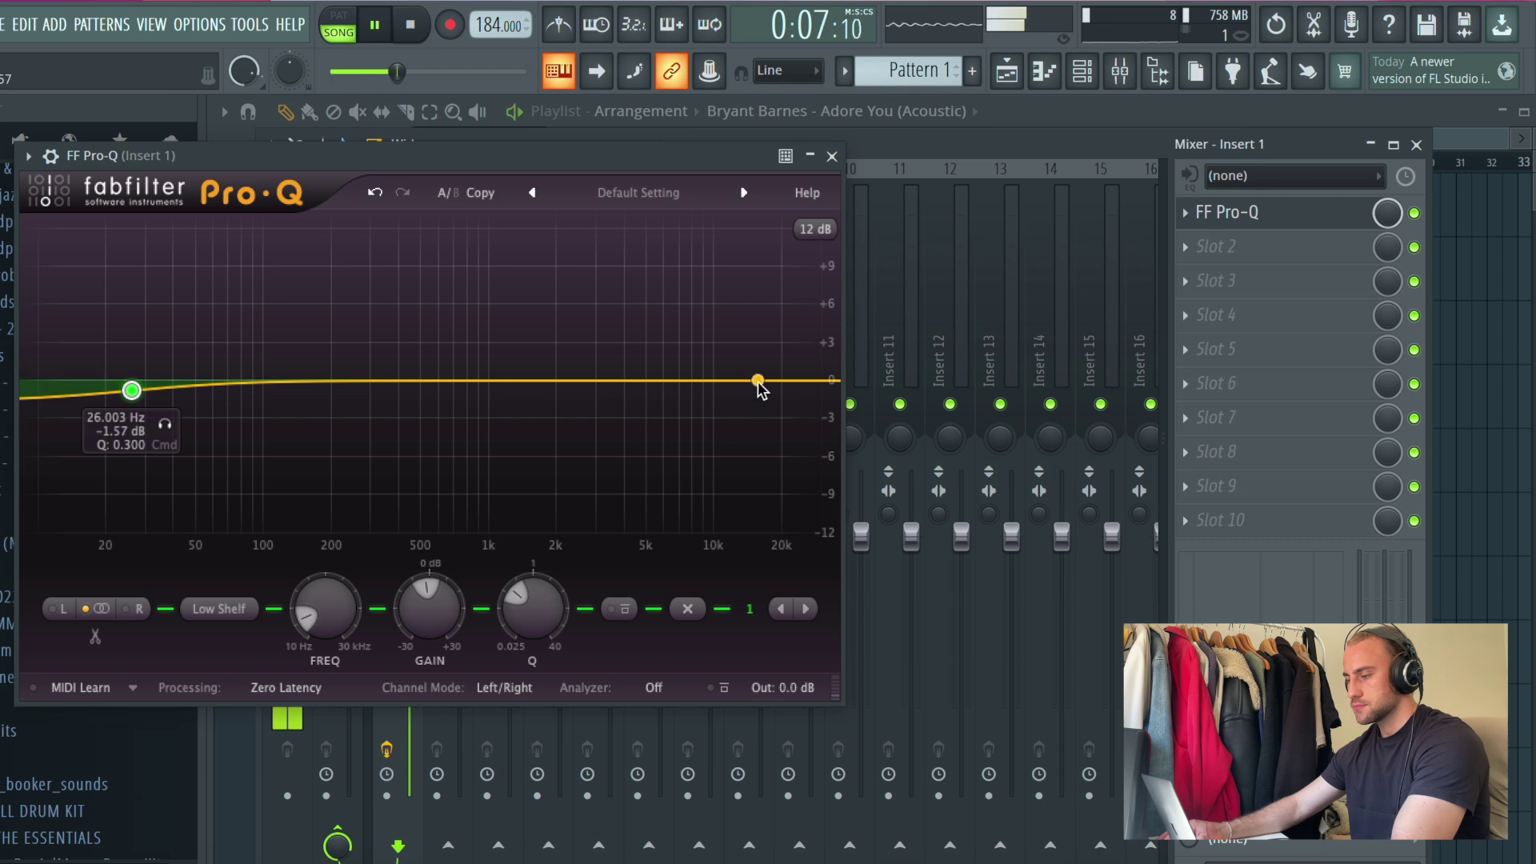
left_click(834, 155)
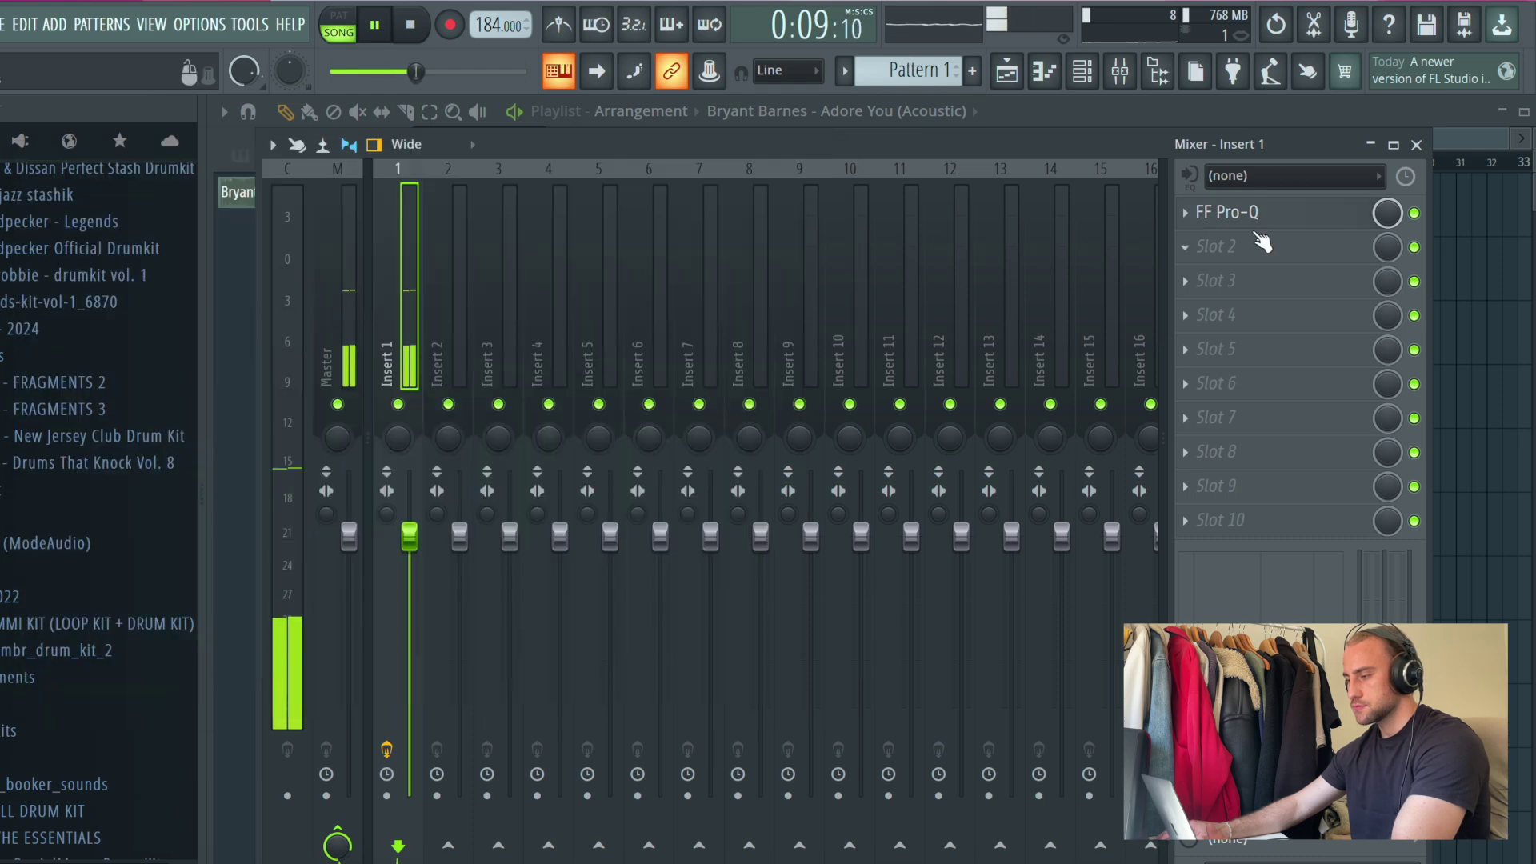
Step: Load RC-20 Retro Color in slot 2 of Insert 1 with the Vinyl 1 preset and Magnitude at 21%
left_click(1250, 233)
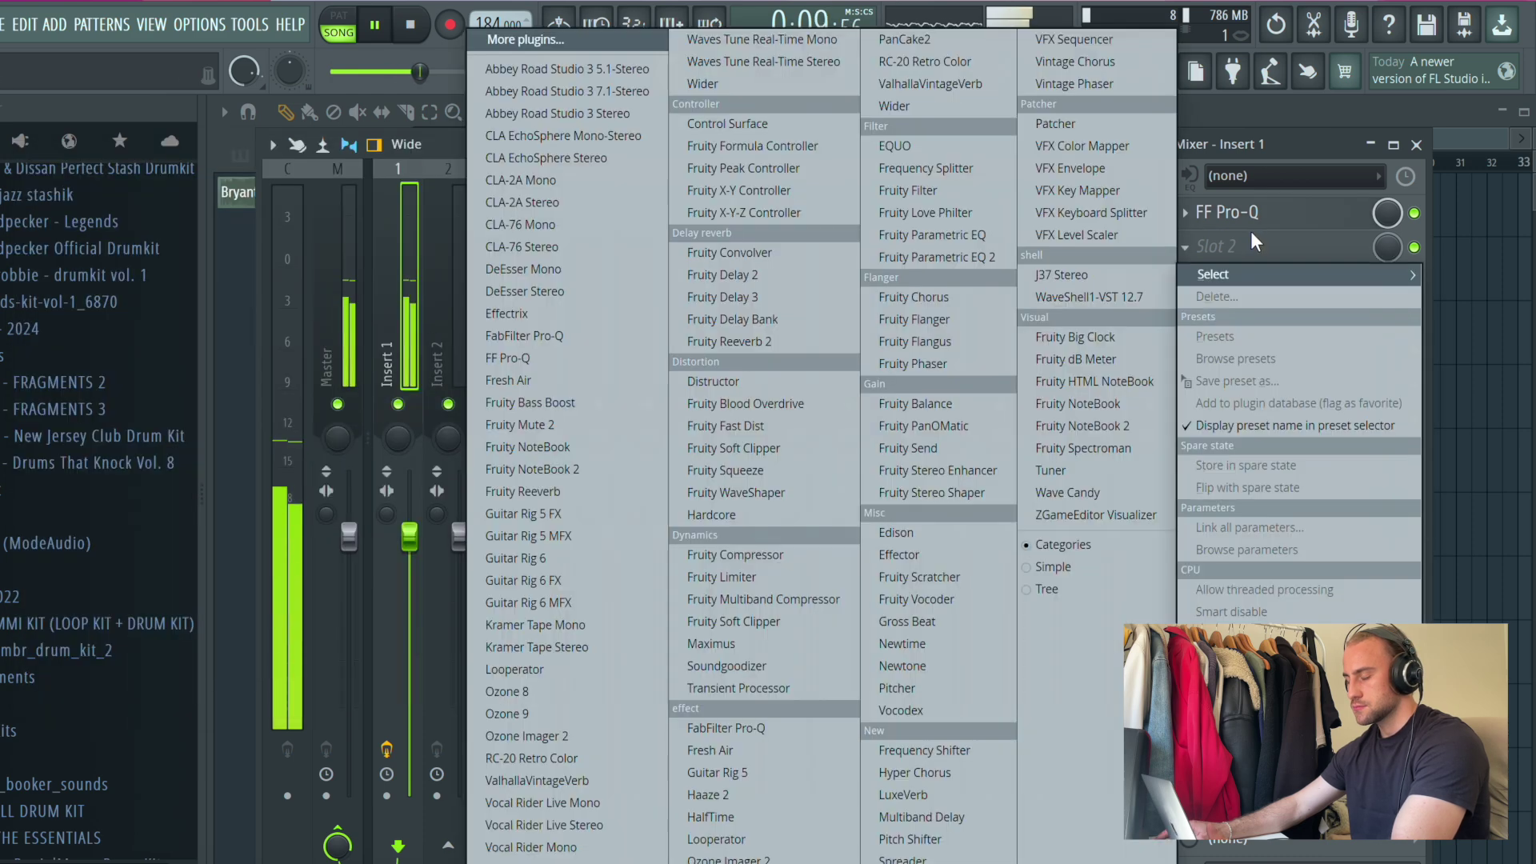
left_click(574, 759)
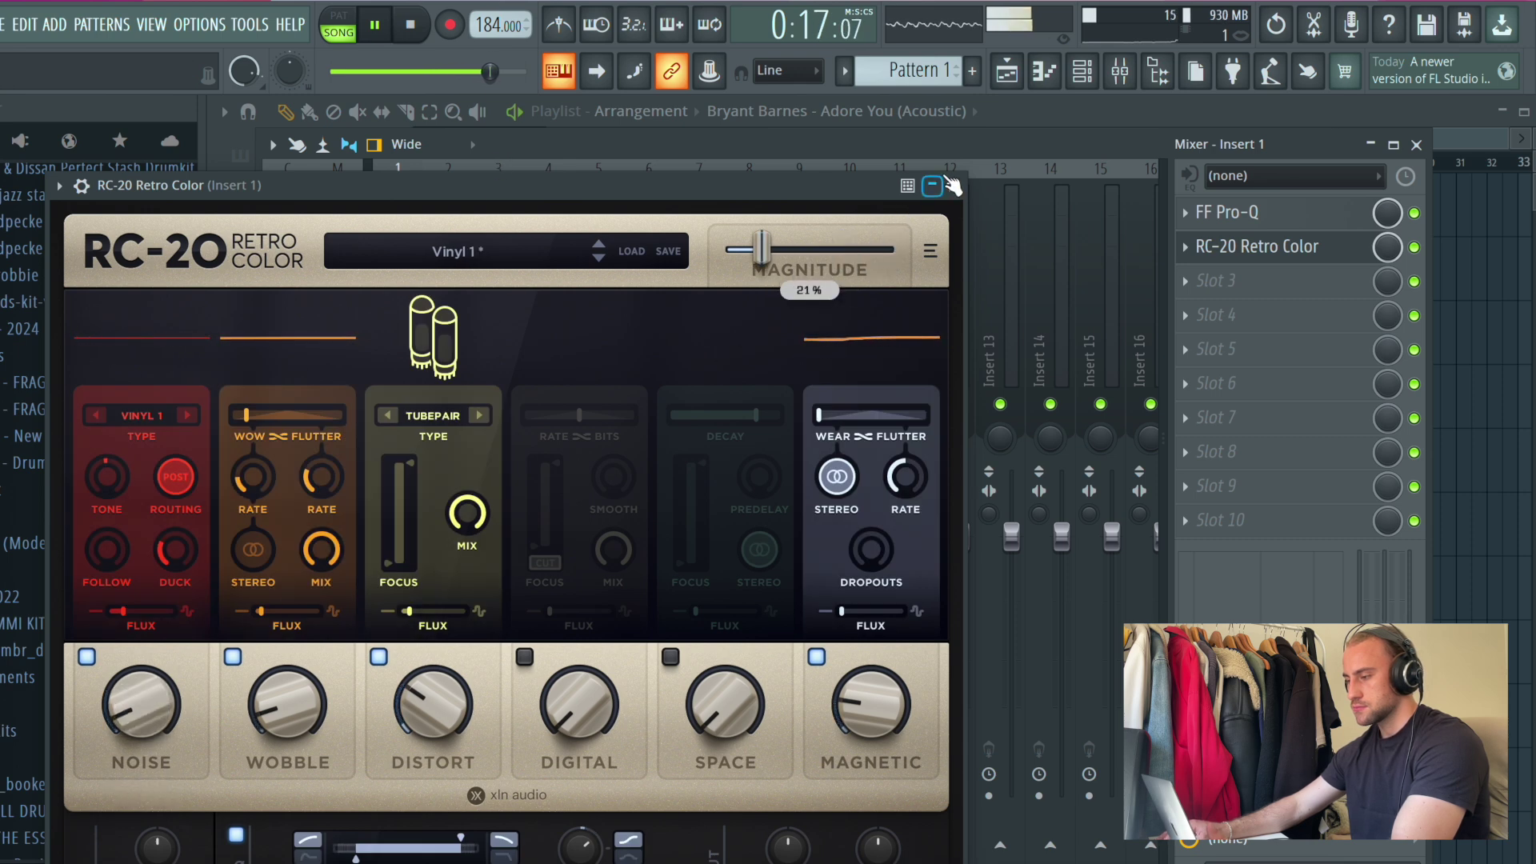
left_click(1272, 247)
left_click(1261, 296)
left_click(1238, 254)
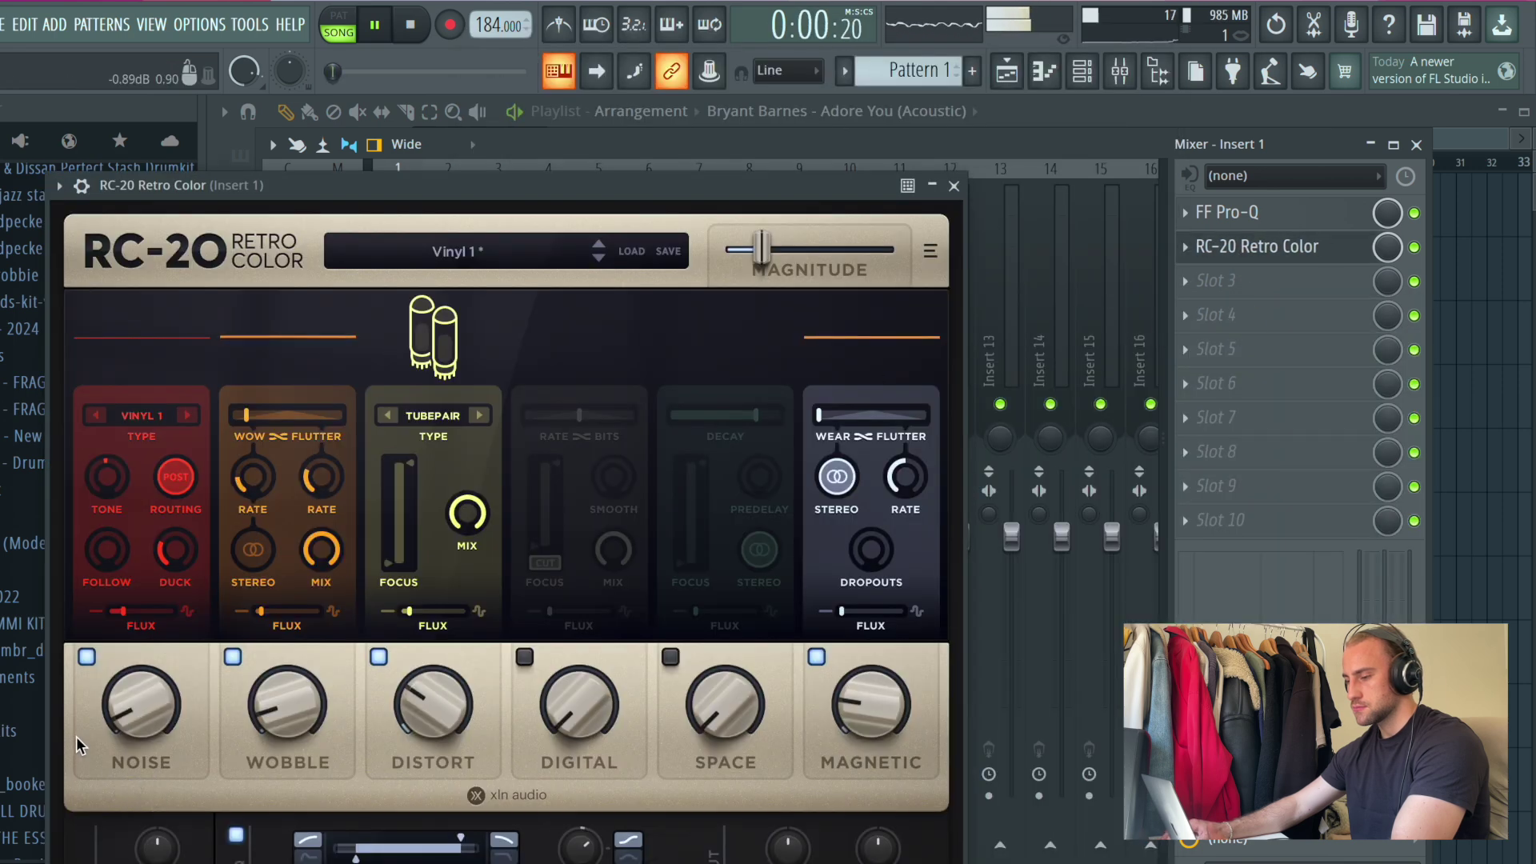
left_click(956, 187)
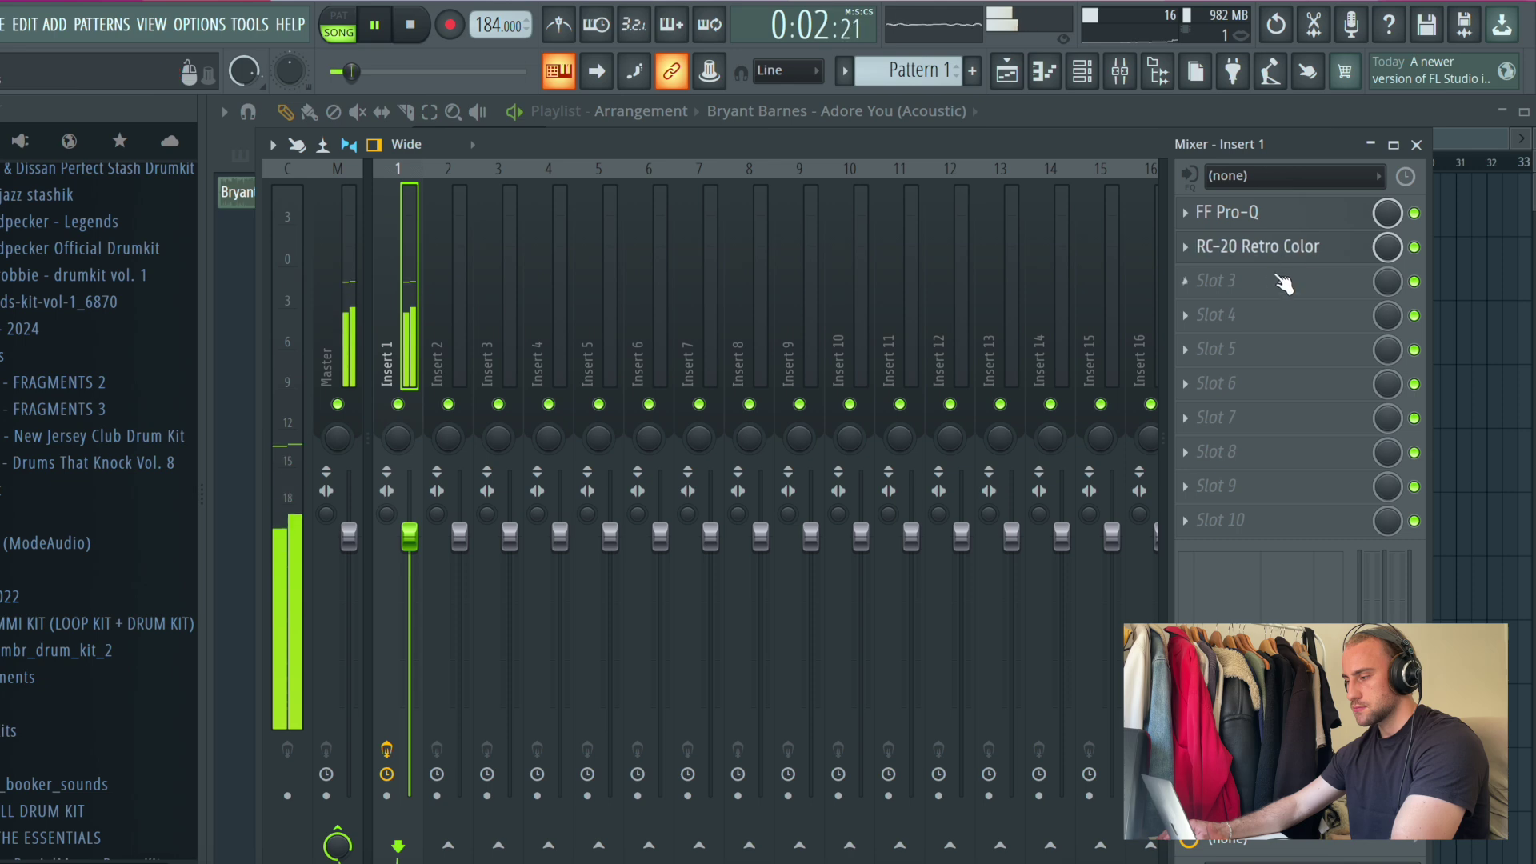
Step: Load ValhallaVintageVerb in slot 3 of Insert 1 and set HighCut to 3950 Hz, LowCut to 200 Hz and Mix to 5.5%
left_click(1278, 284)
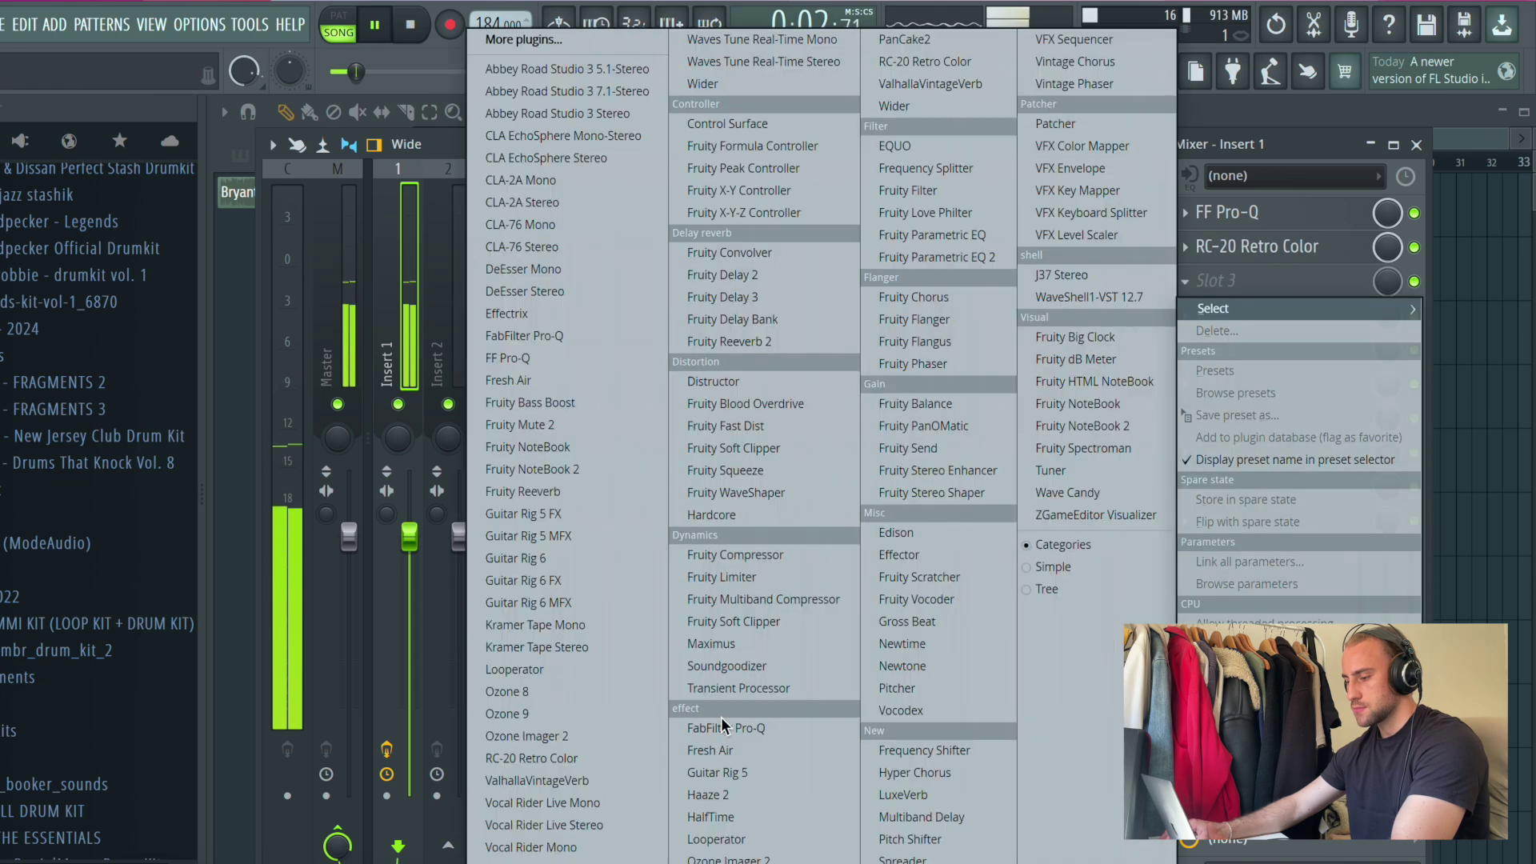
left_click(571, 782)
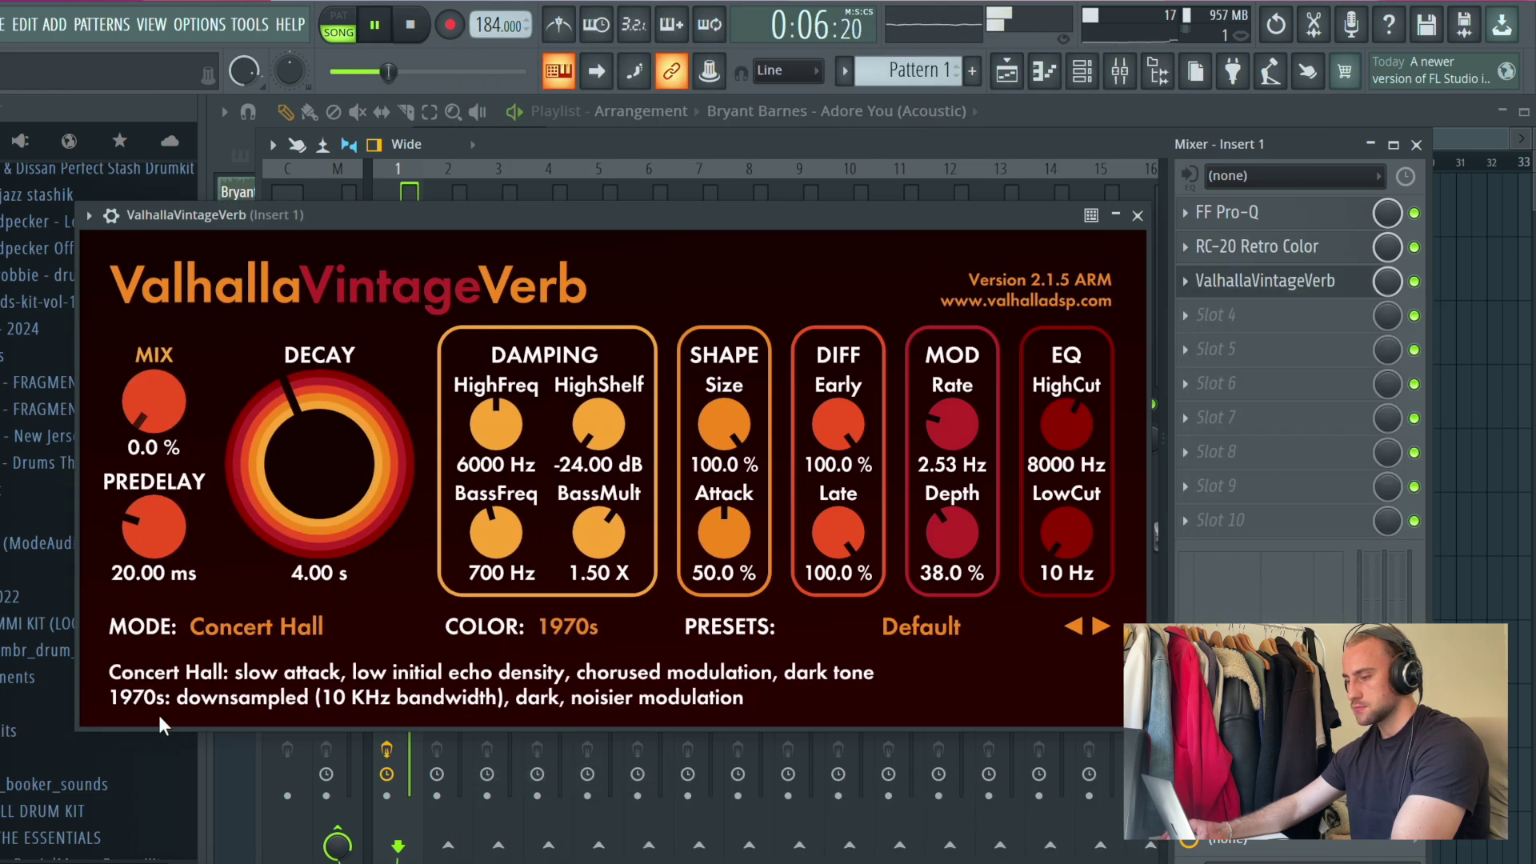
left_click_drag(1065, 536, 1064, 529)
left_click_drag(1066, 424, 1067, 436)
left_click_drag(1063, 529, 1018, 538)
left_click_drag(153, 404, 153, 399)
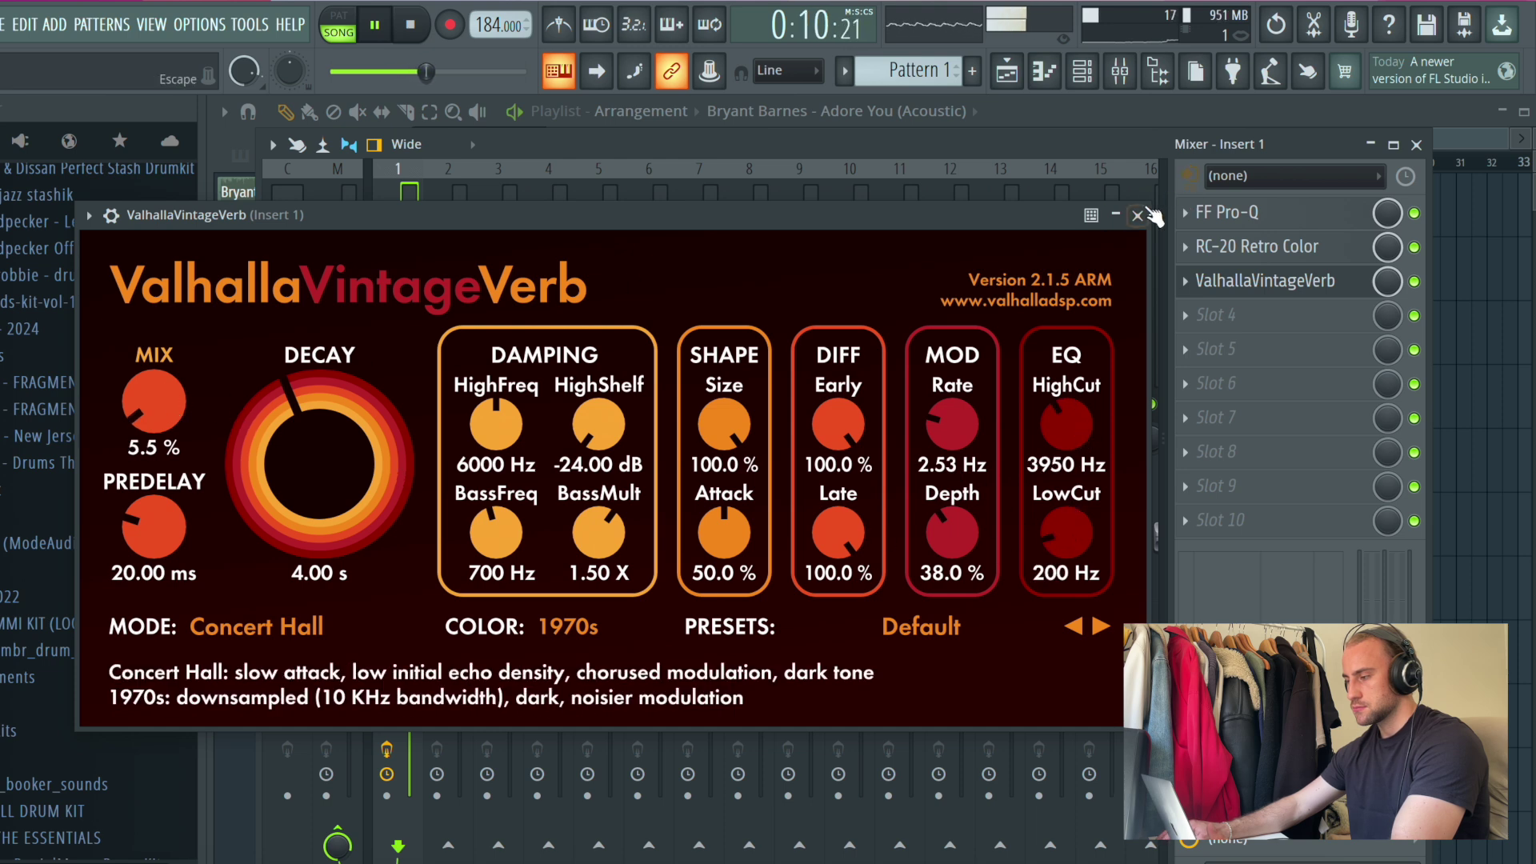
left_click(1150, 211)
Step: Load a second FF Pro-Q in slot 4 and add a high shelf cut at about 3813 Hz, -28.18 dB
left_click(1263, 320)
mouse_move(1280, 342)
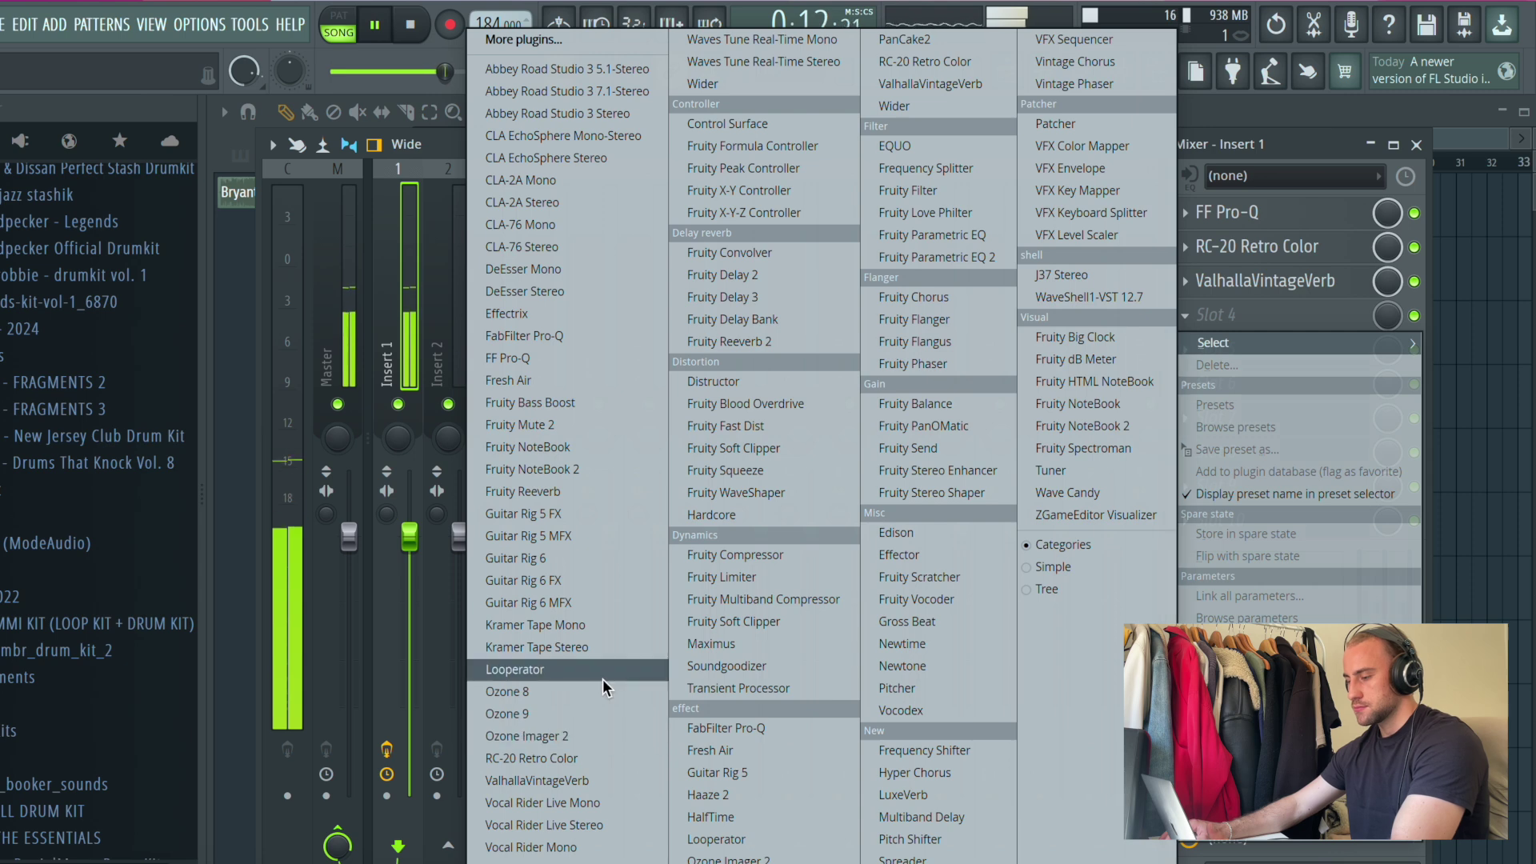
left_click(540, 352)
left_click_drag(895, 469, 709, 541)
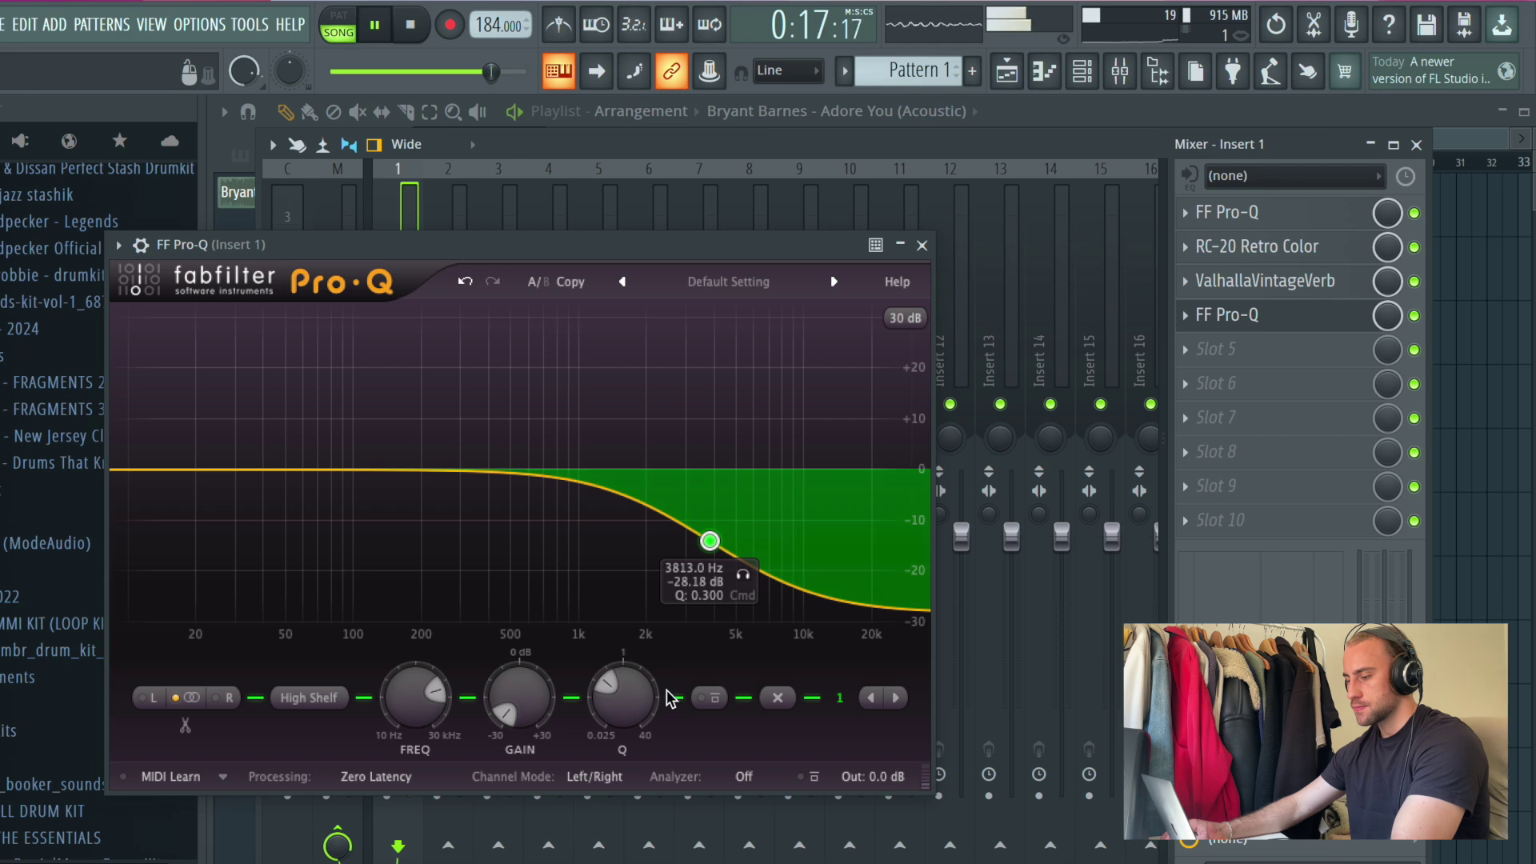
left_click(921, 246)
Step: Place Pattern 1 on playlist Track 4 at bars 1 and 9
left_click(1004, 76)
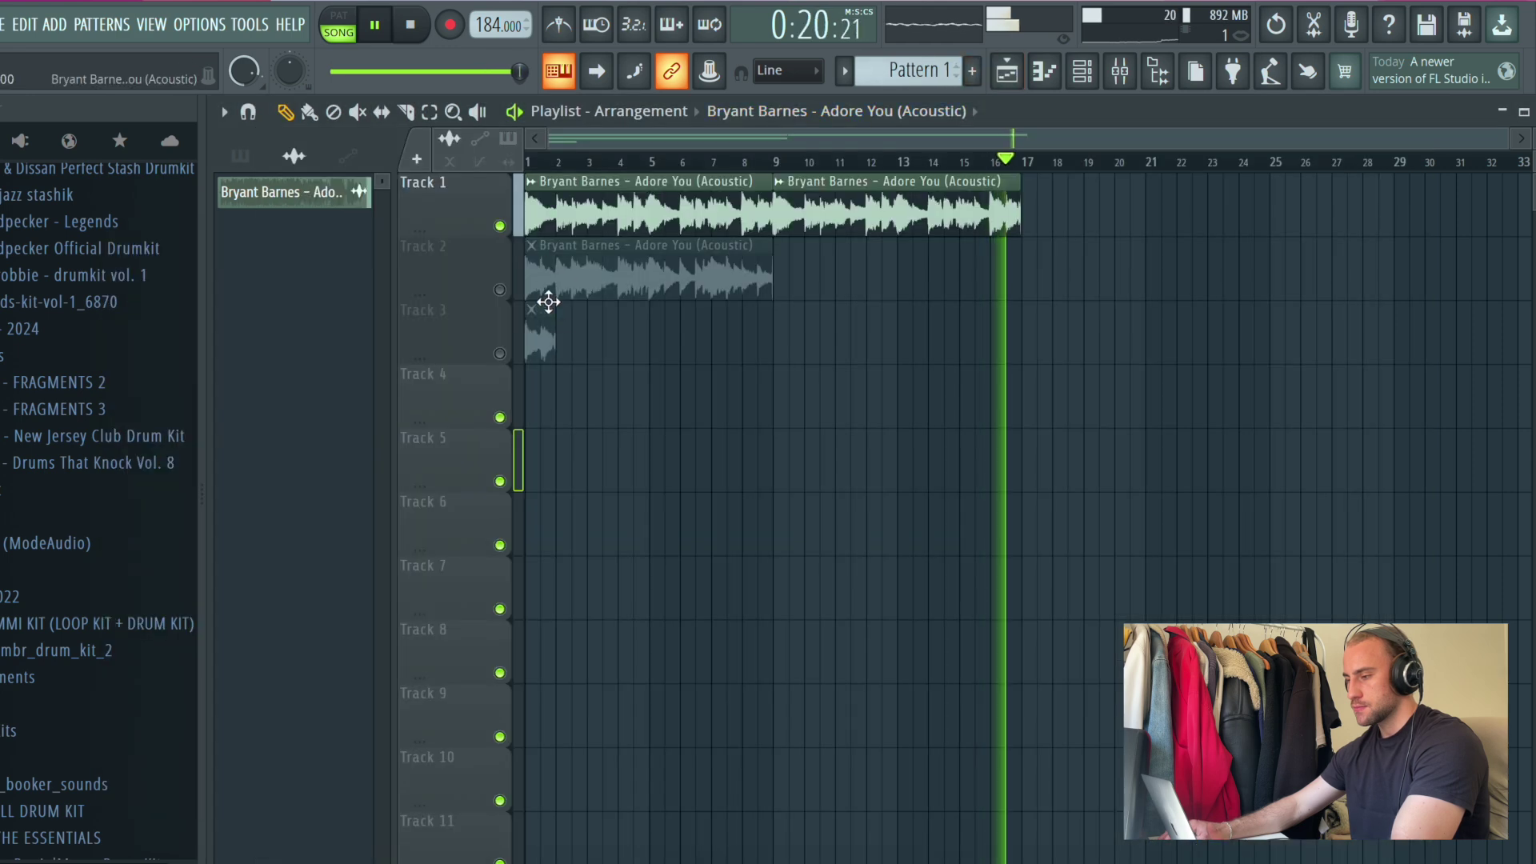
left_click(904, 71)
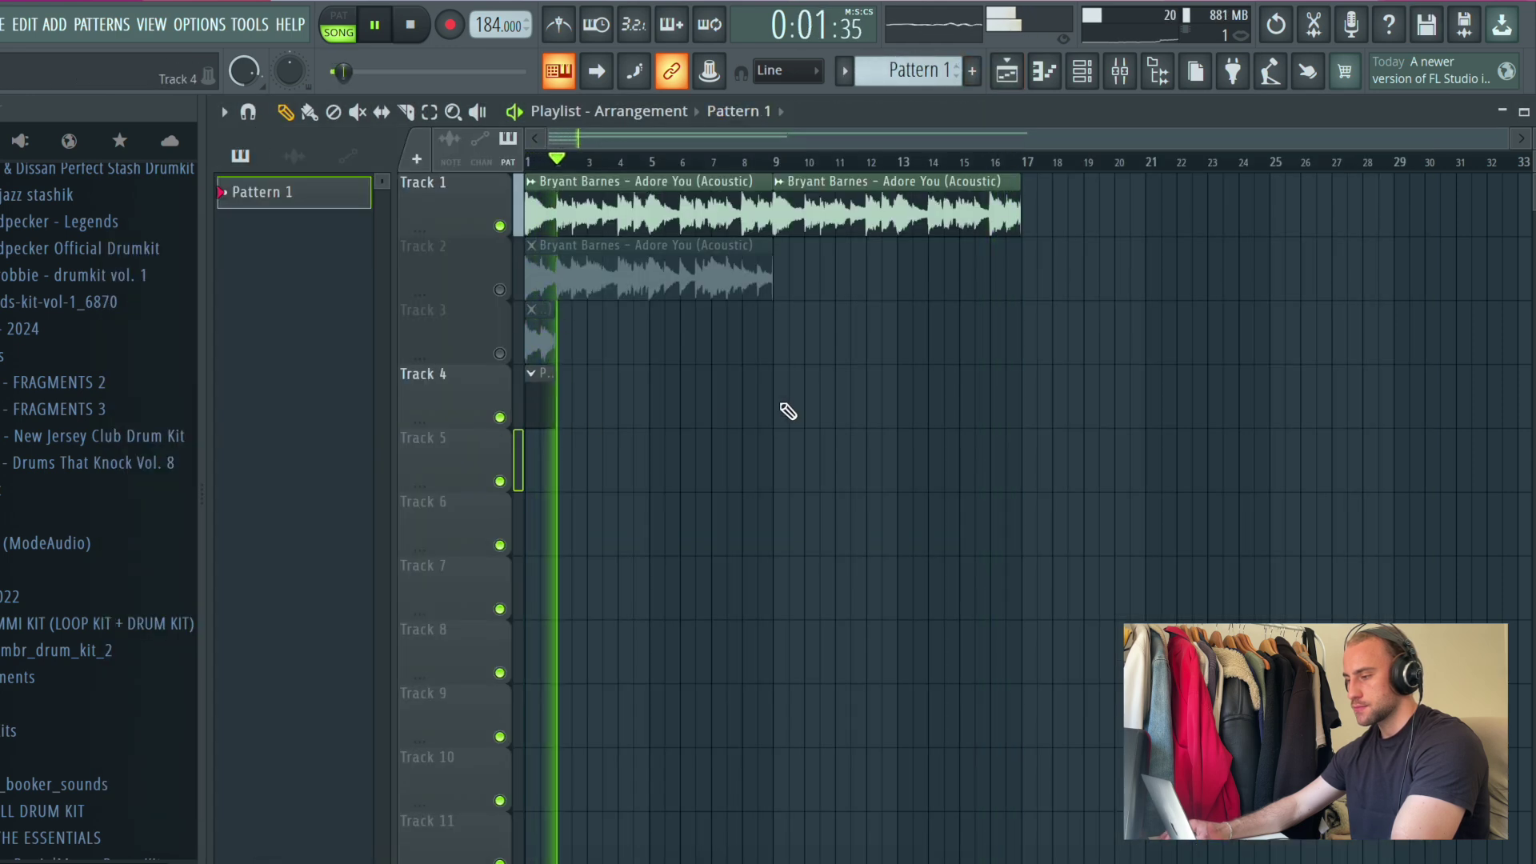
Step: Add the OTECLAP 1 sample from THE ESSENTIALS drum kit to the channel rack and check its sampler settings
left_click(1102, 72)
scroll(86, 532, "down", 8)
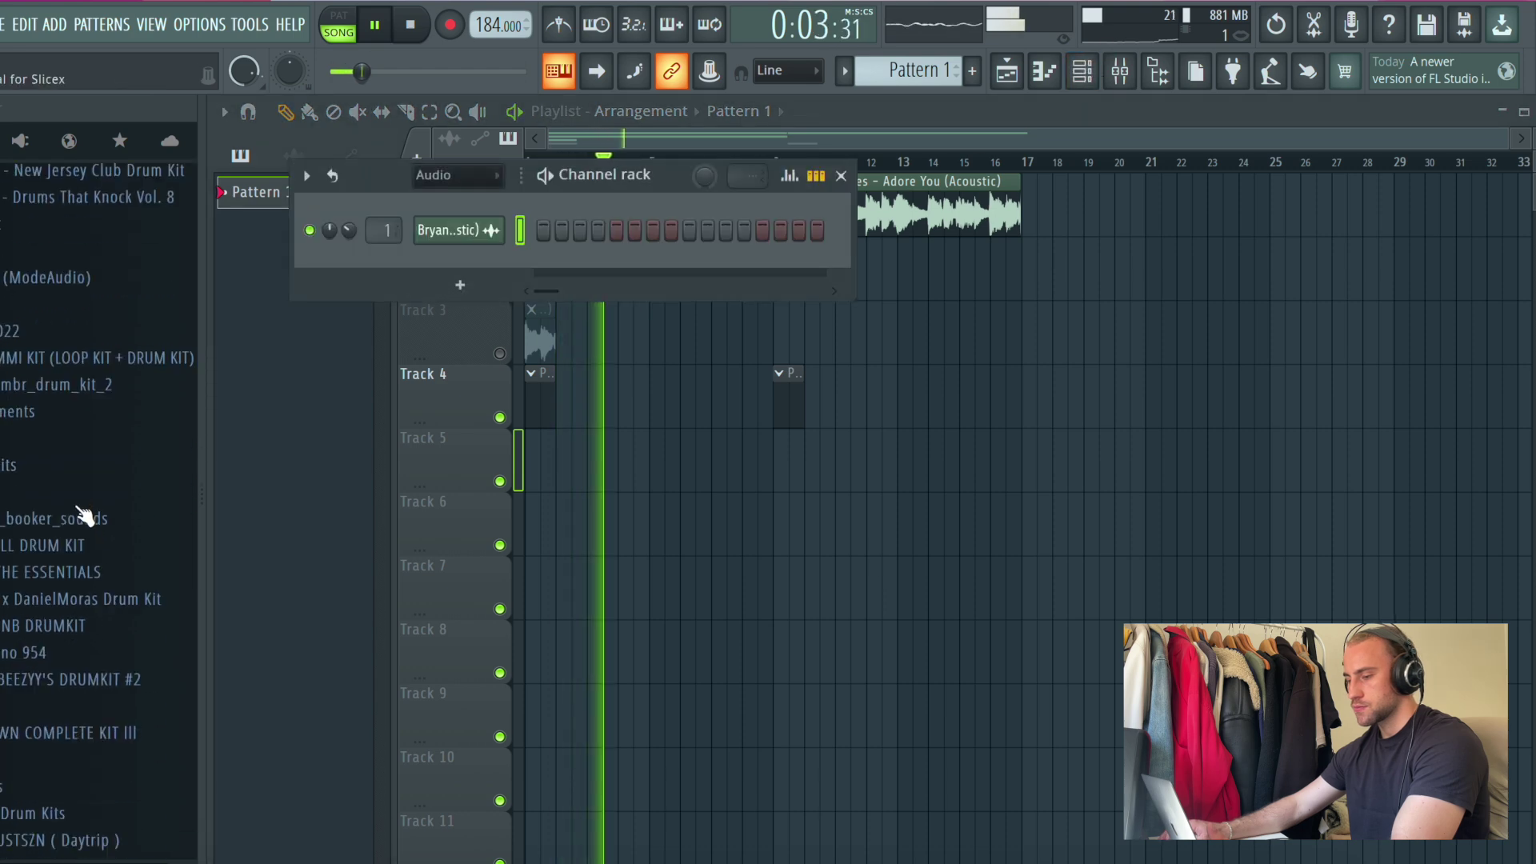
left_click(72, 352)
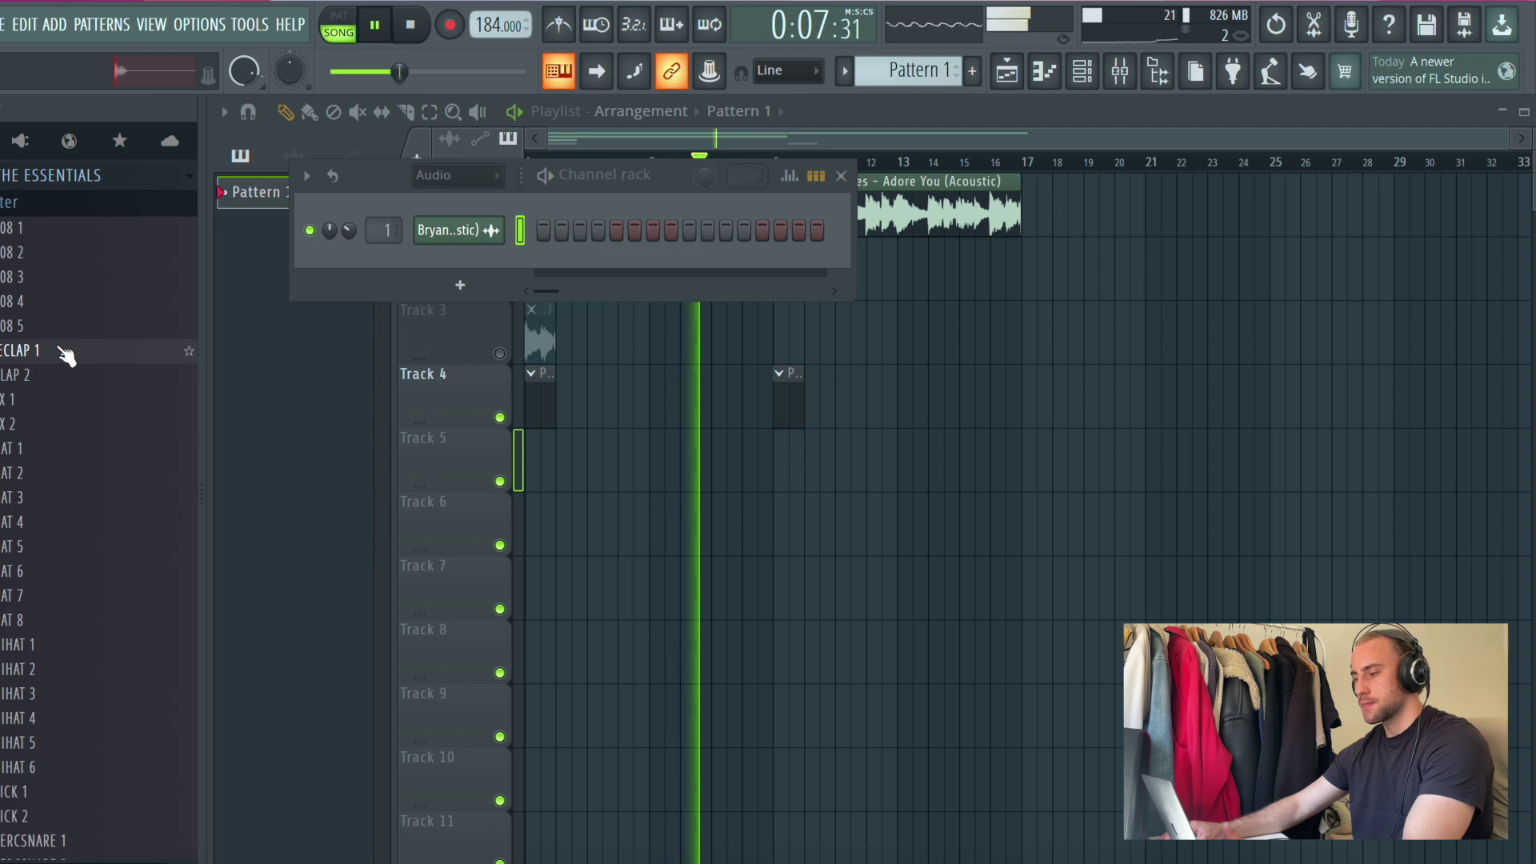
left_click_drag(65, 354, 434, 271)
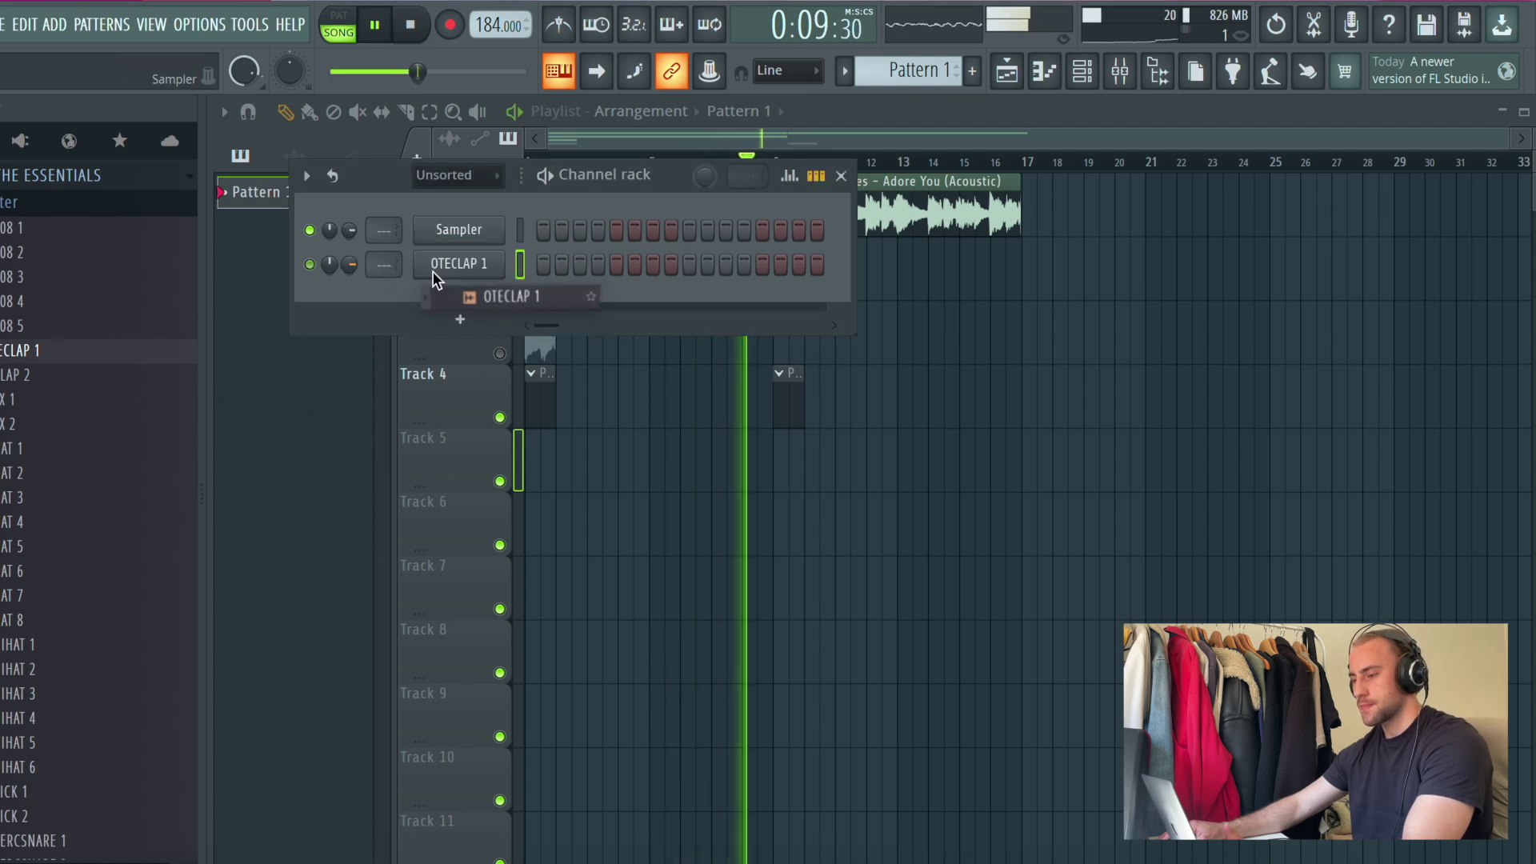
left_click(452, 265)
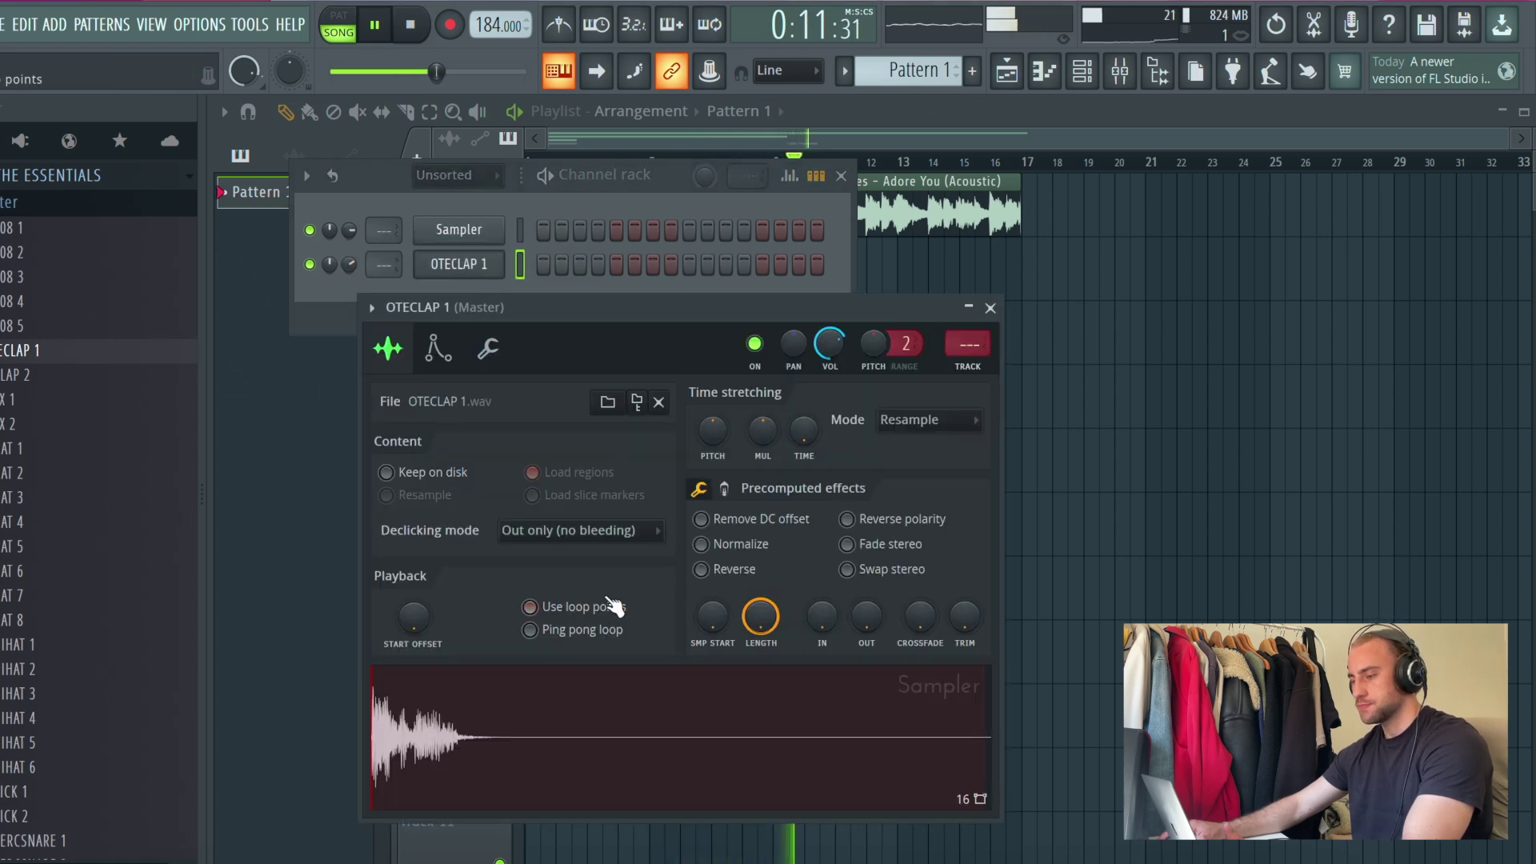
left_click(970, 311)
Step: Enter C5 clap notes on the third beat of bars 1 to 4 in OTECLAP 1's piano roll
right_click(481, 274)
left_click(560, 262)
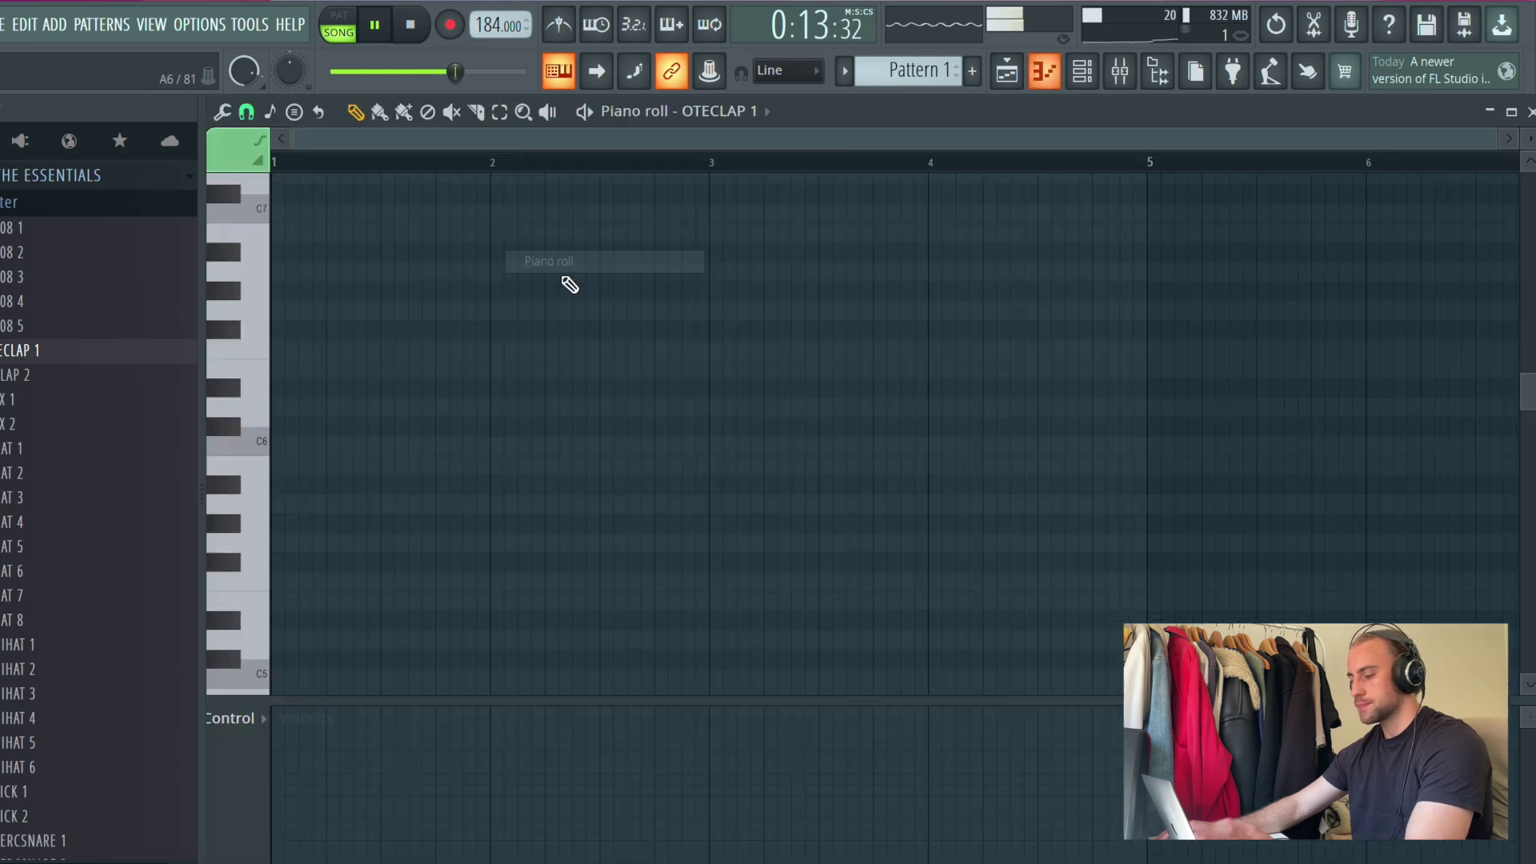
key("space")
scroll(371, 624, "down", 1)
left_click(610, 620)
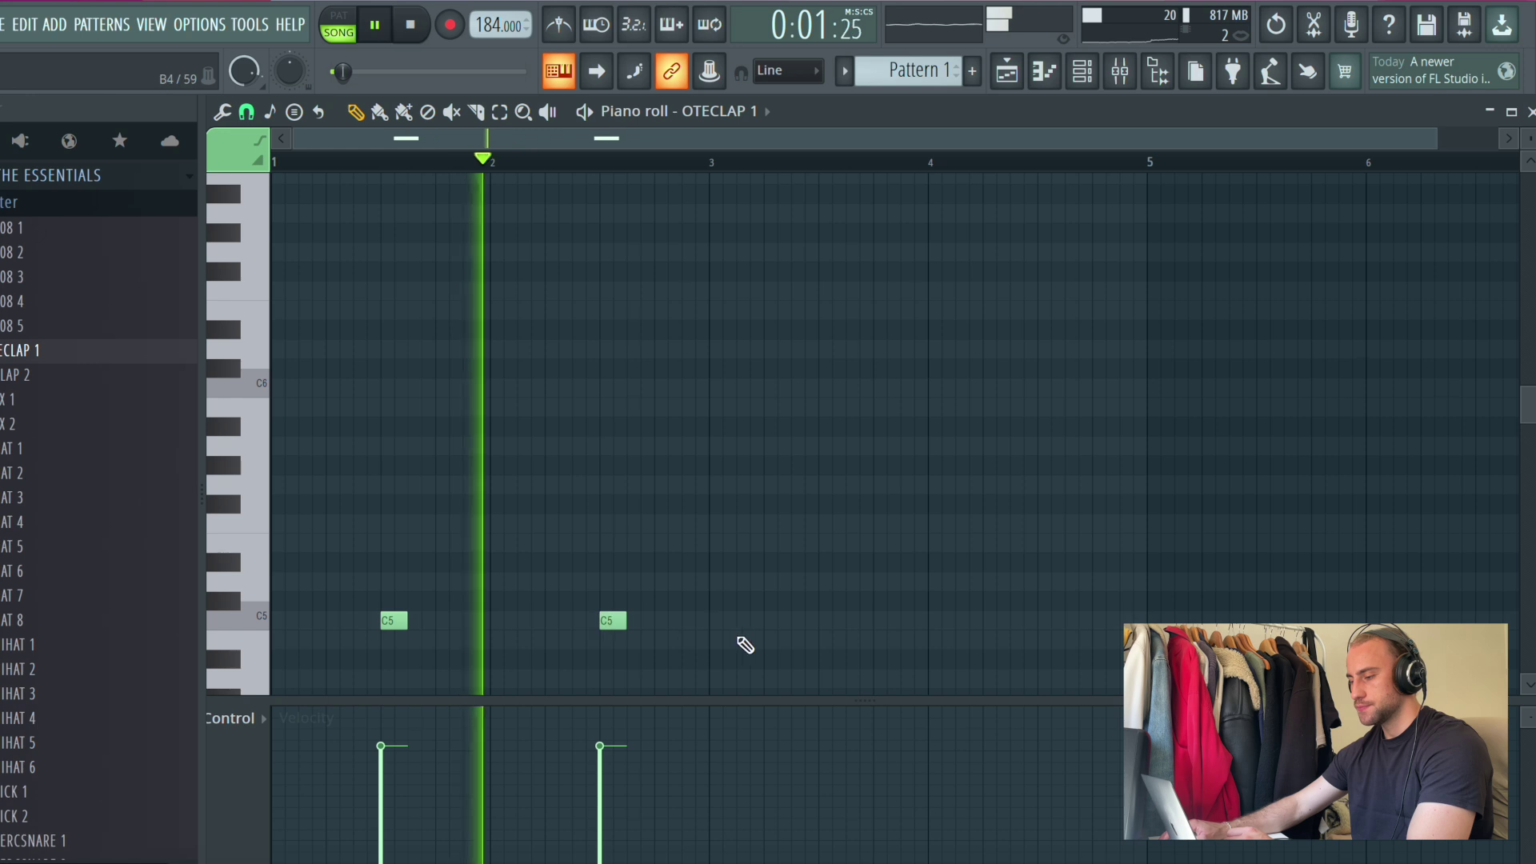
left_click(830, 620)
left_click(1043, 620)
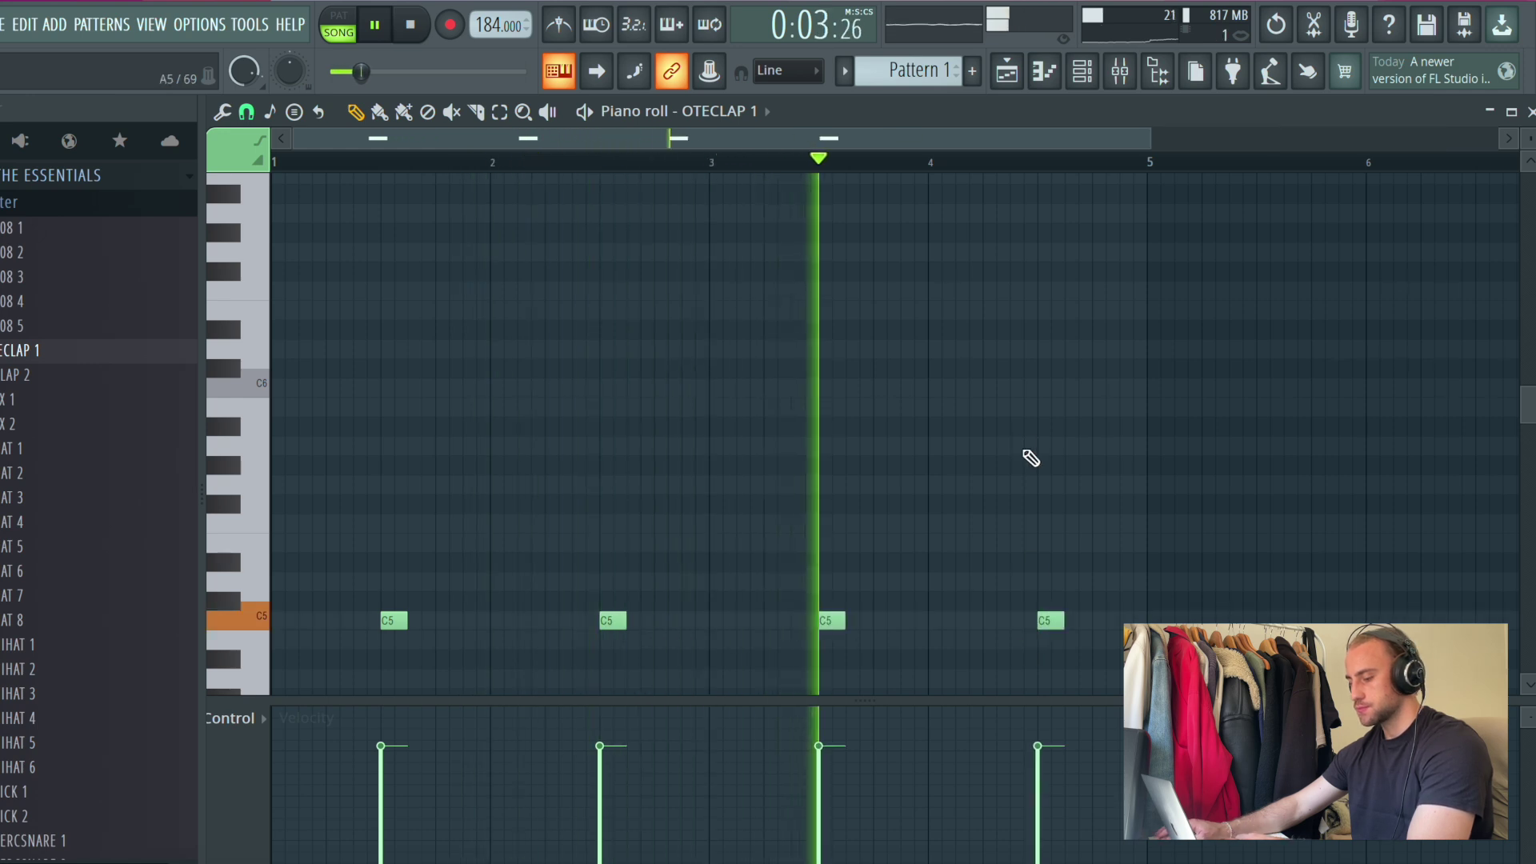
Step: Duplicate the four clap notes onto the third beat of bars 5 to 8
left_click_drag(726, 622, 699, 623)
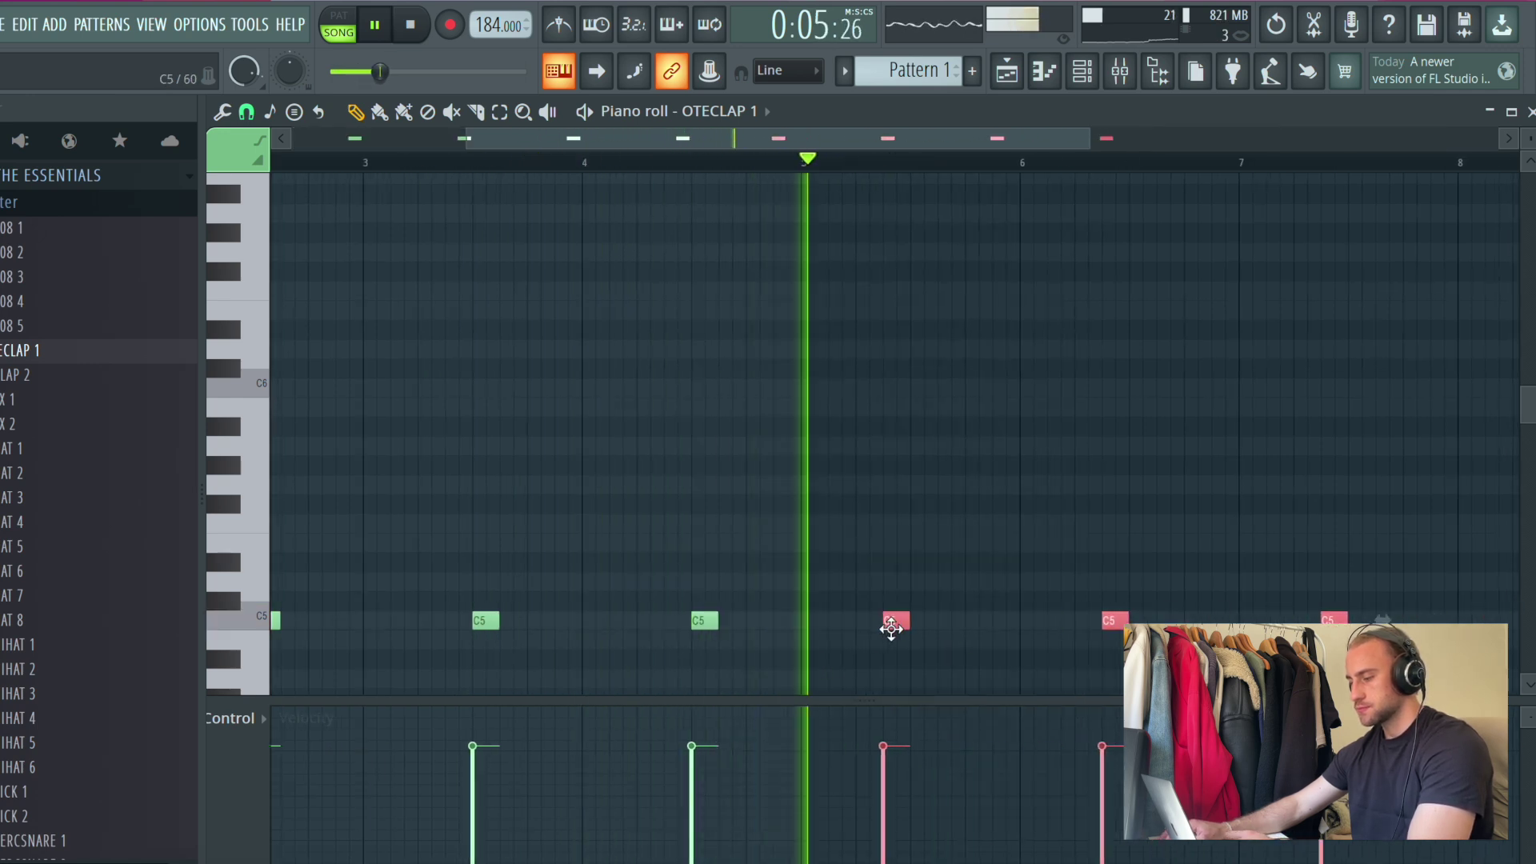
Step: Add the OTEHAT 2 and OTEHIHAT 1 samples to the channel rack and lower OTEHIHAT 1's channel volume
left_click(1082, 72)
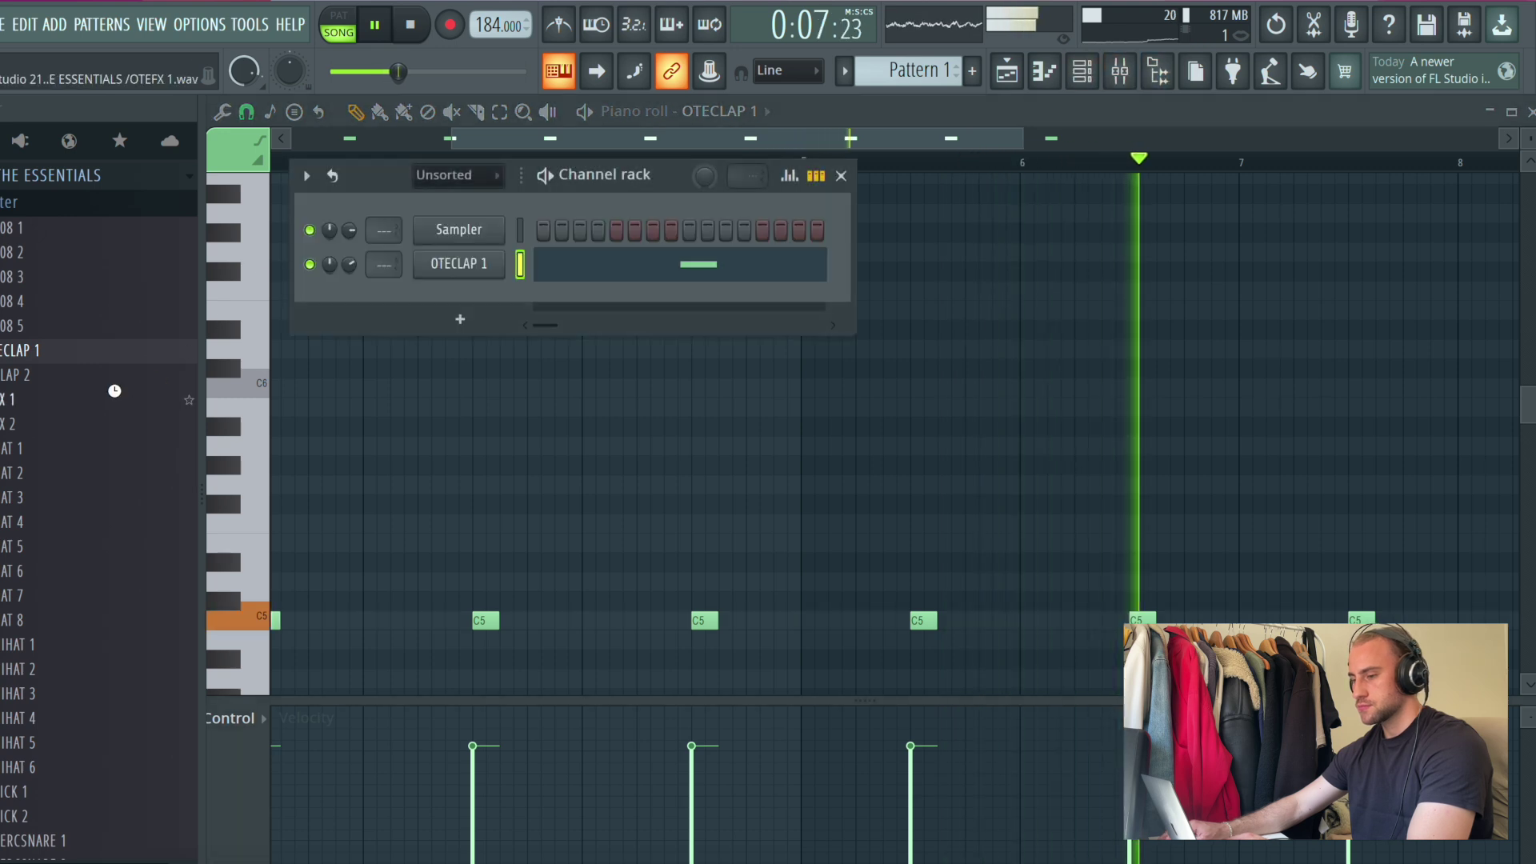
left_click_drag(93, 480, 548, 307)
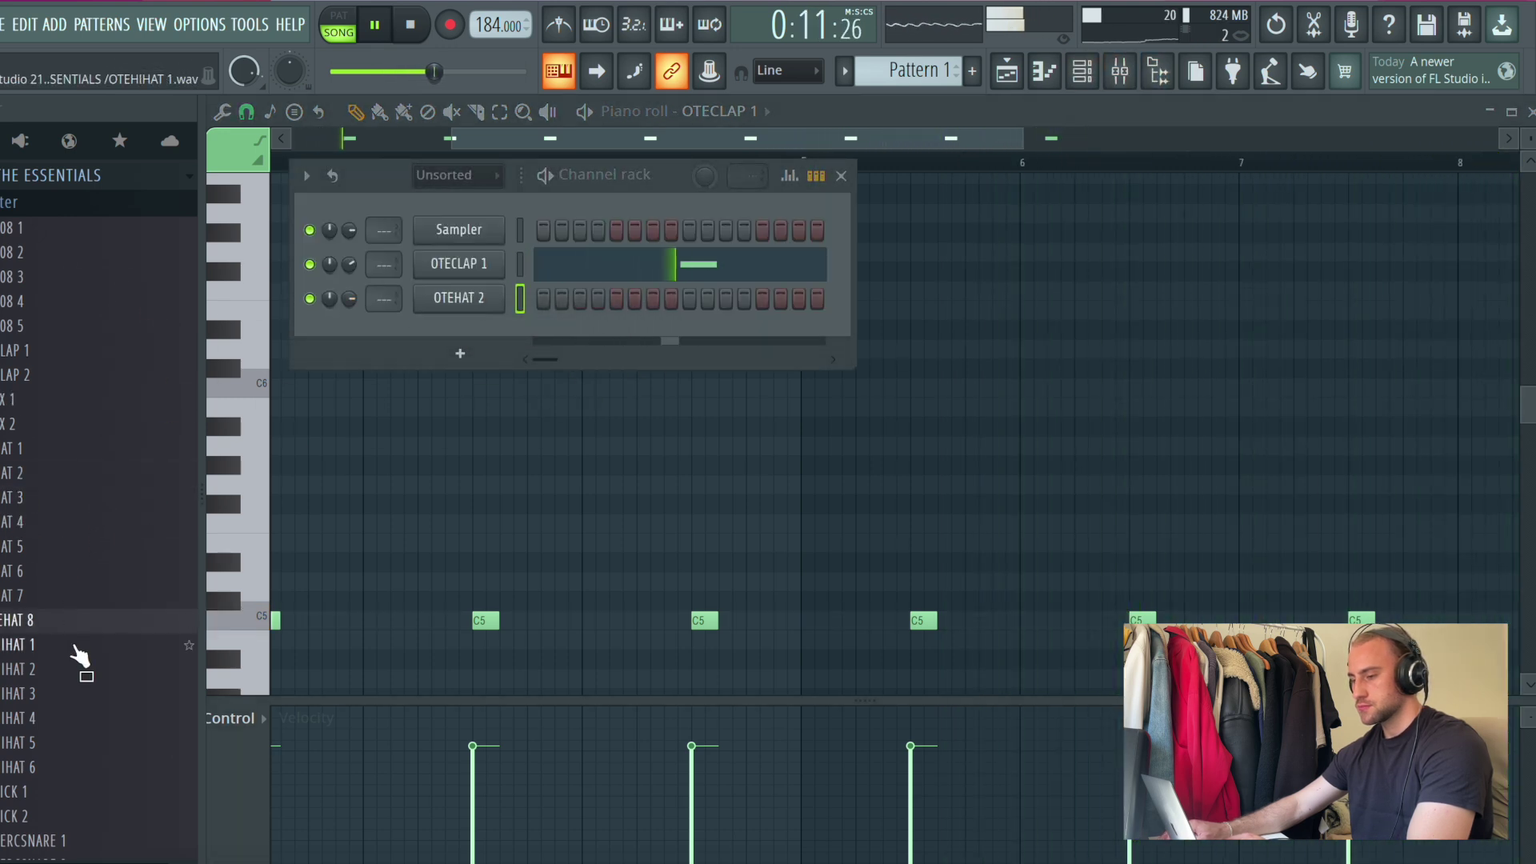
scroll(78, 652, "down", 2)
left_click(75, 720)
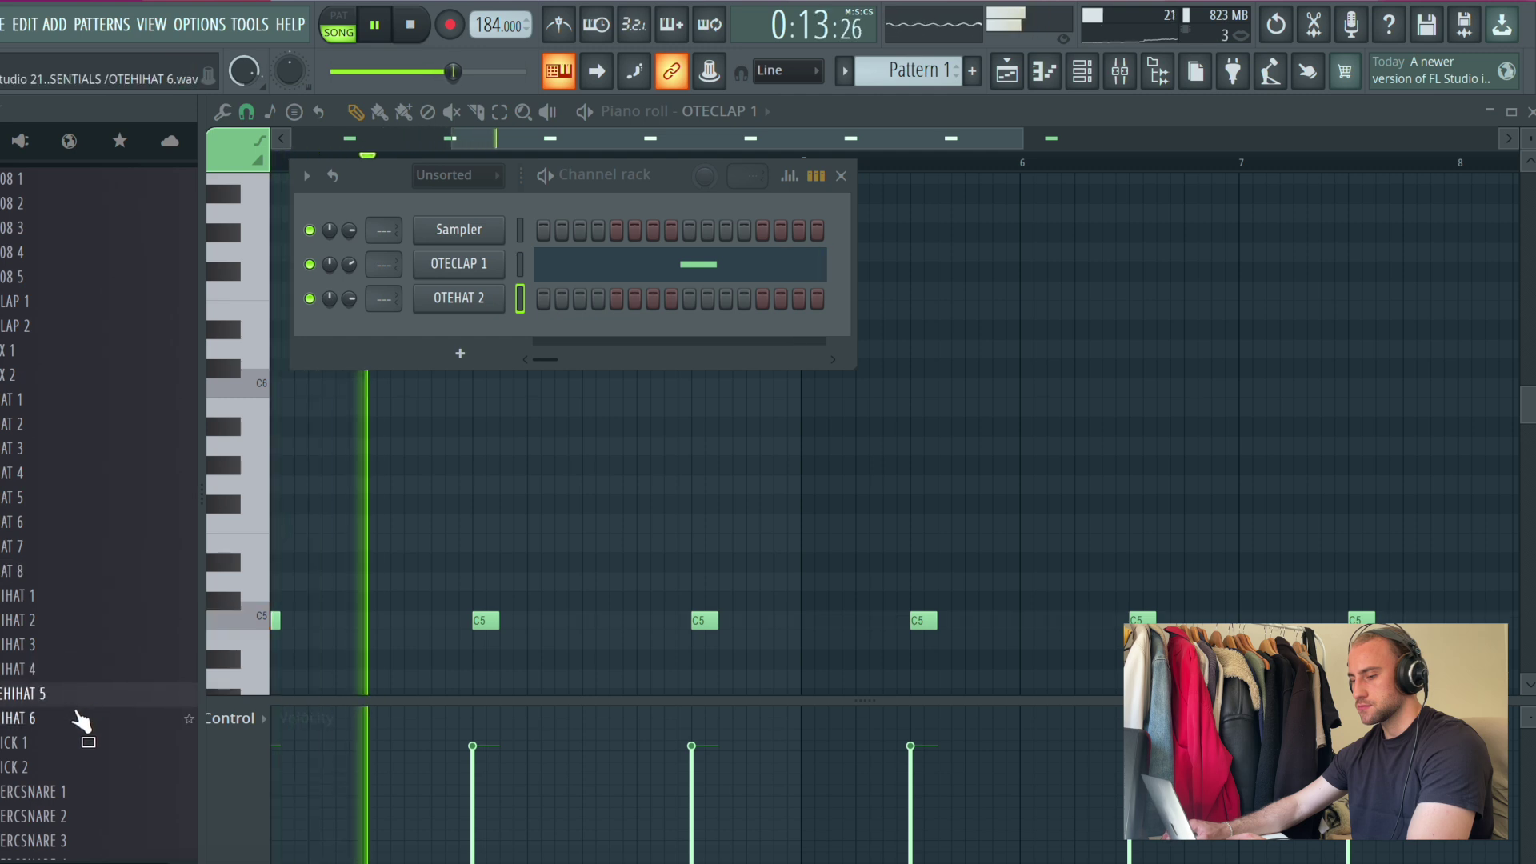
left_click(83, 596)
left_click_drag(88, 602, 342, 352)
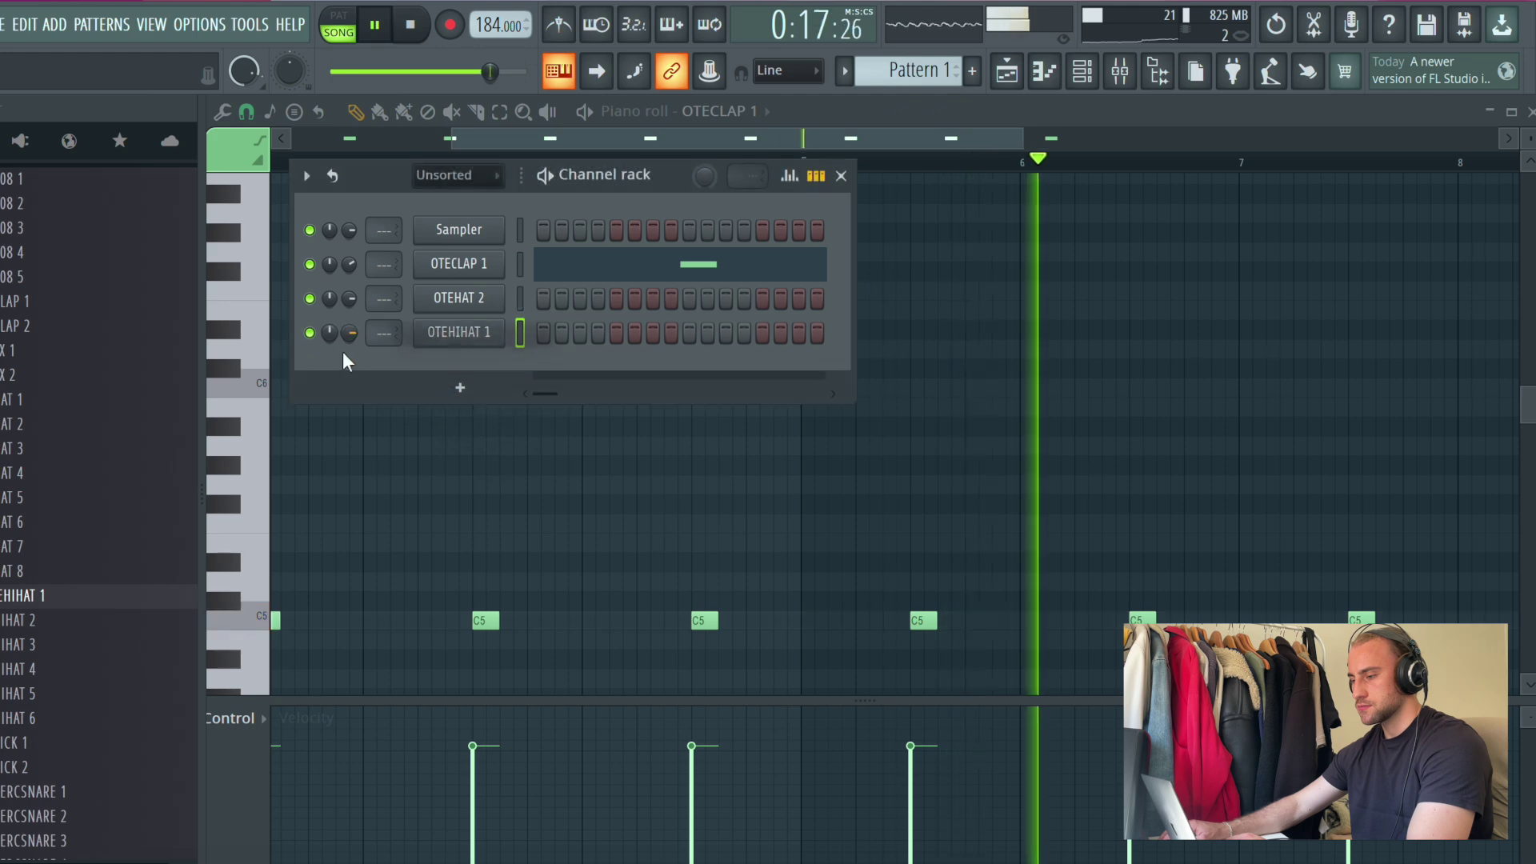
left_click(416, 340)
Step: Enter five syncopated C5 notes across bars 1 and 2 of OTEHIHAT 1's piano roll, with a lower velocity on the third
right_click(496, 332)
left_click(548, 328)
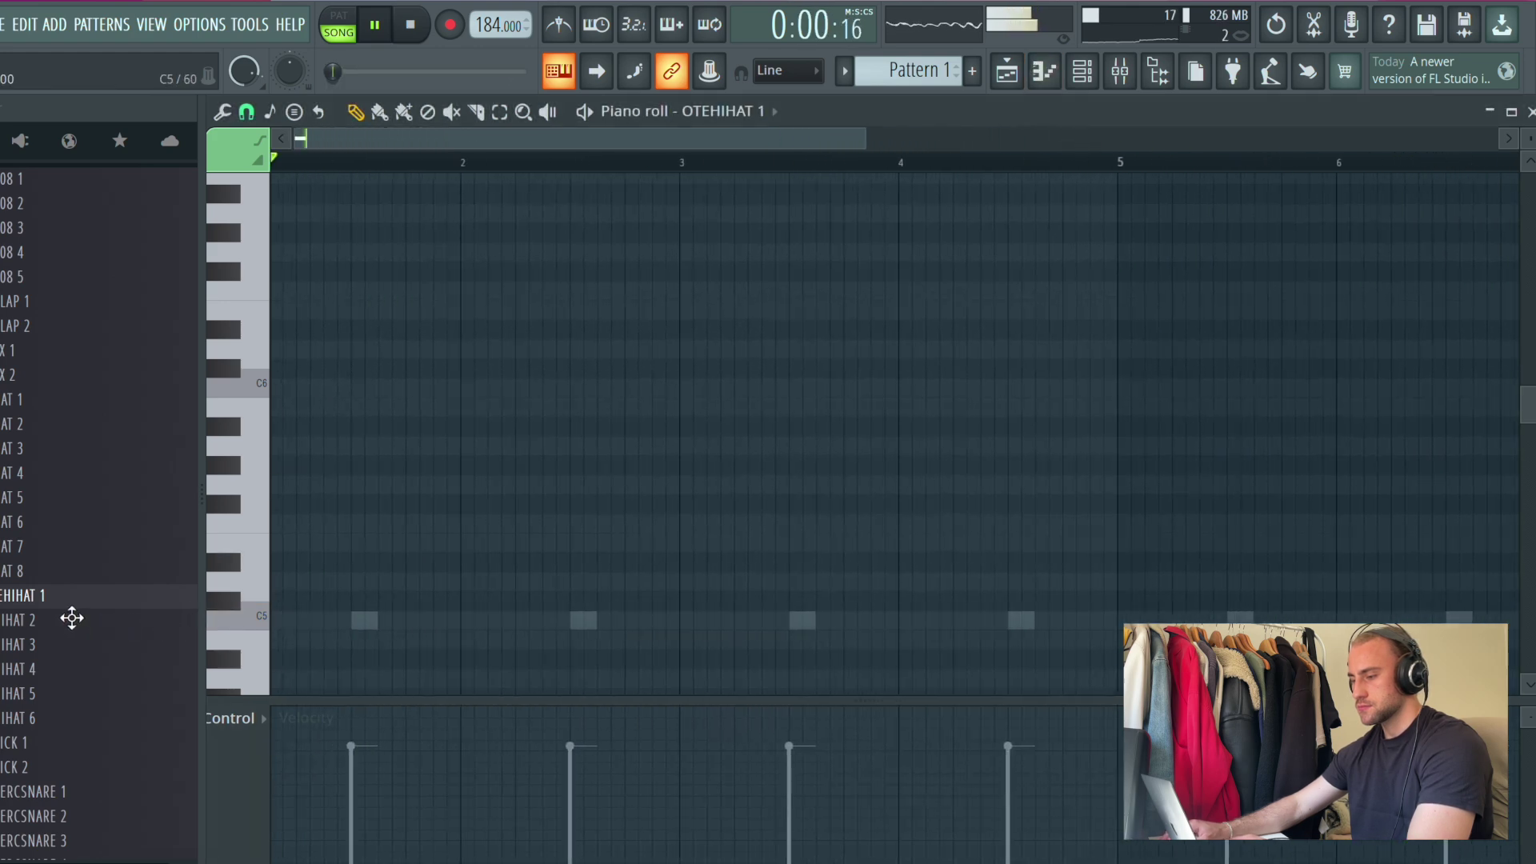
left_click(284, 621)
left_click(349, 622)
left_click(358, 622)
key("space")
left_click(444, 621)
right_click(447, 622)
left_click(484, 621)
right_click(488, 624)
left_click(474, 621)
left_click(552, 620)
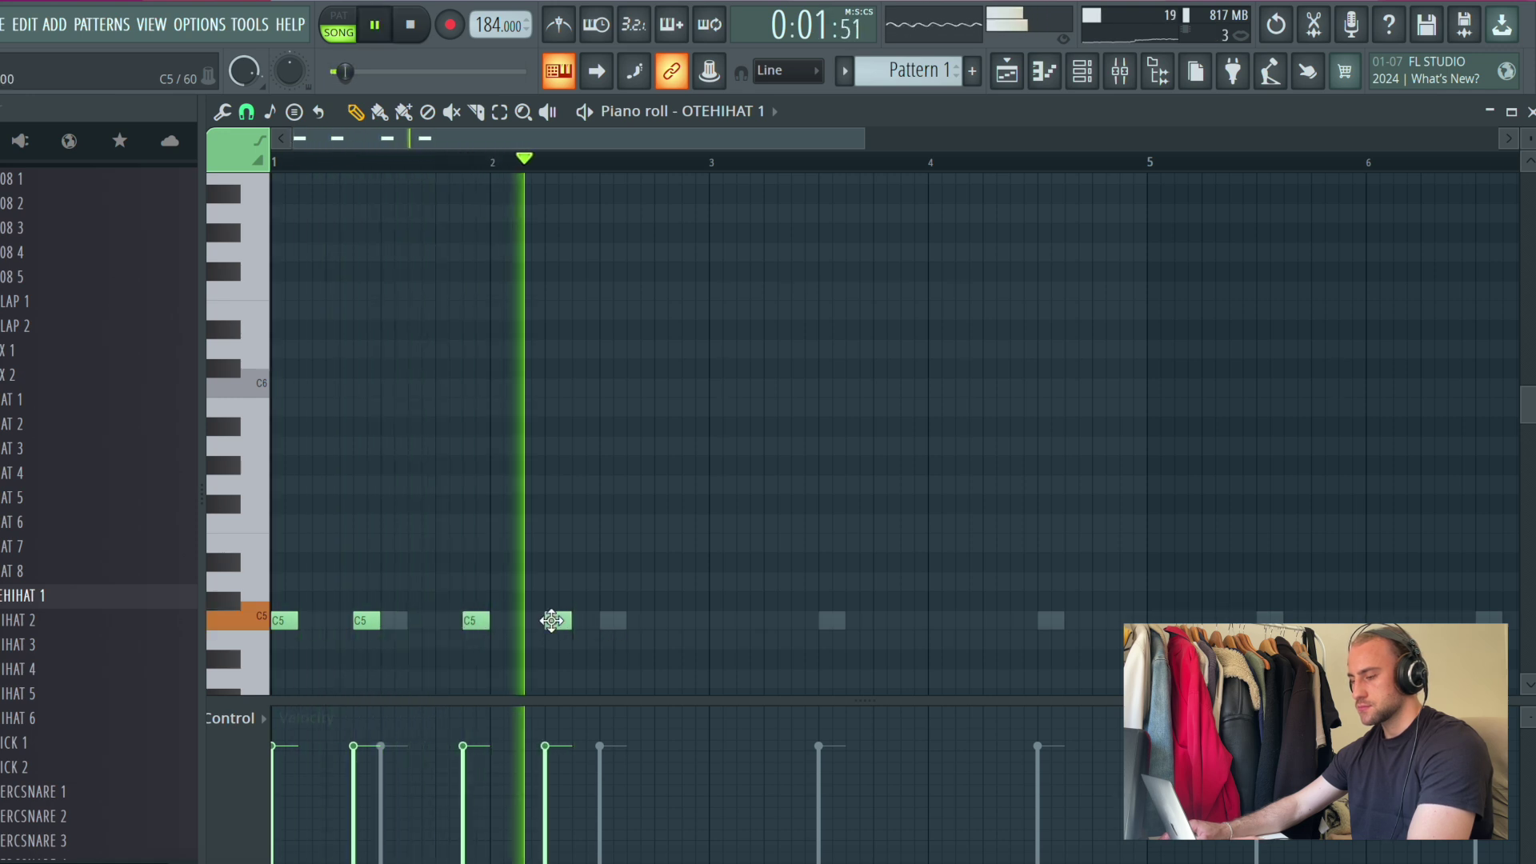
left_click(503, 809)
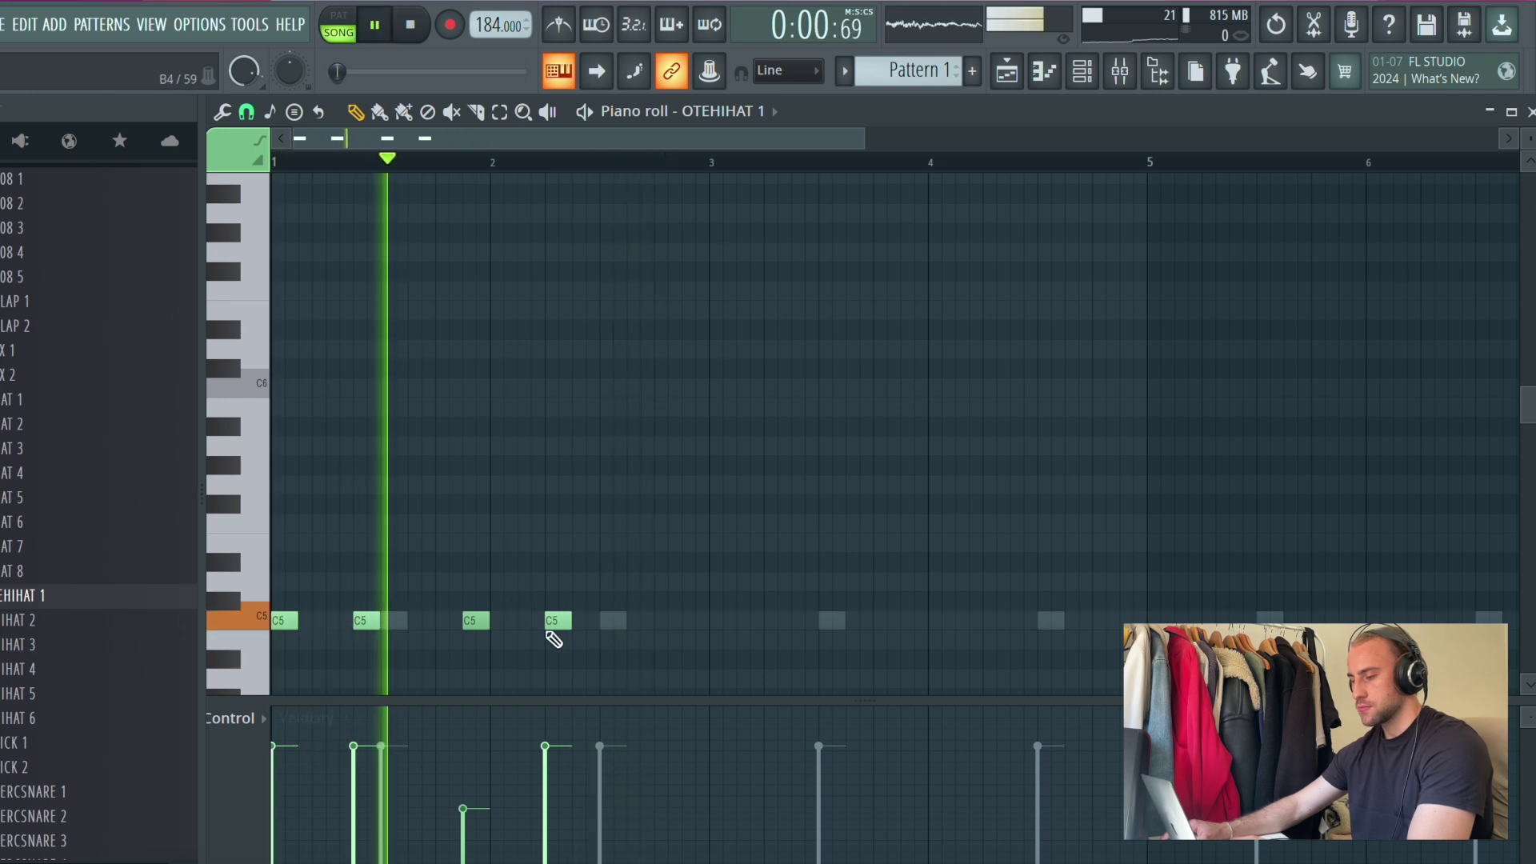
left_click(644, 622)
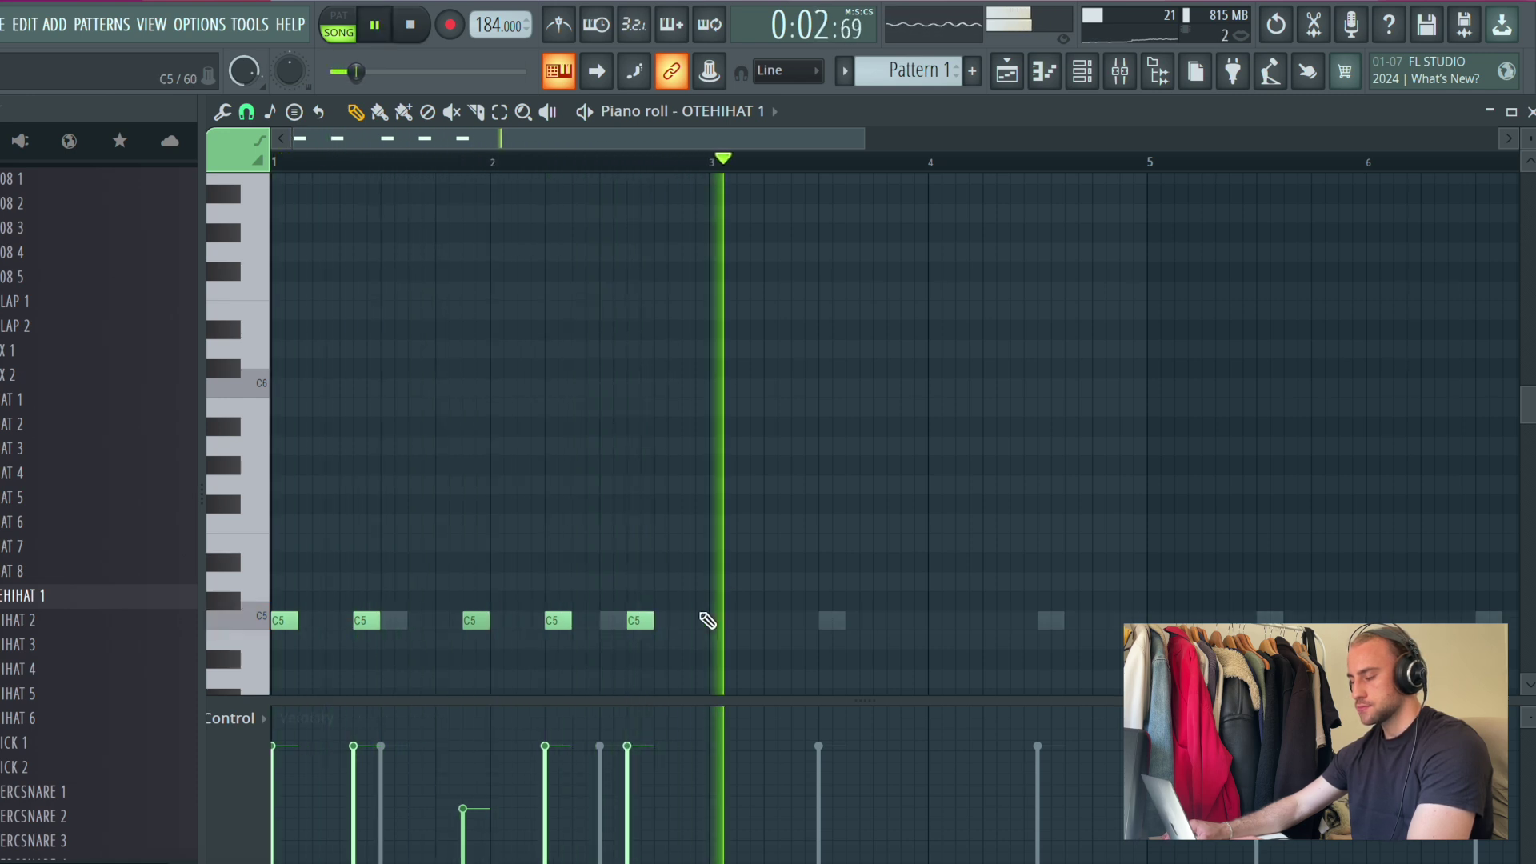
Step: Duplicate the two-bar hi-hat phrase and shift the copy so it starts at bar 3
key("ctrl+b")
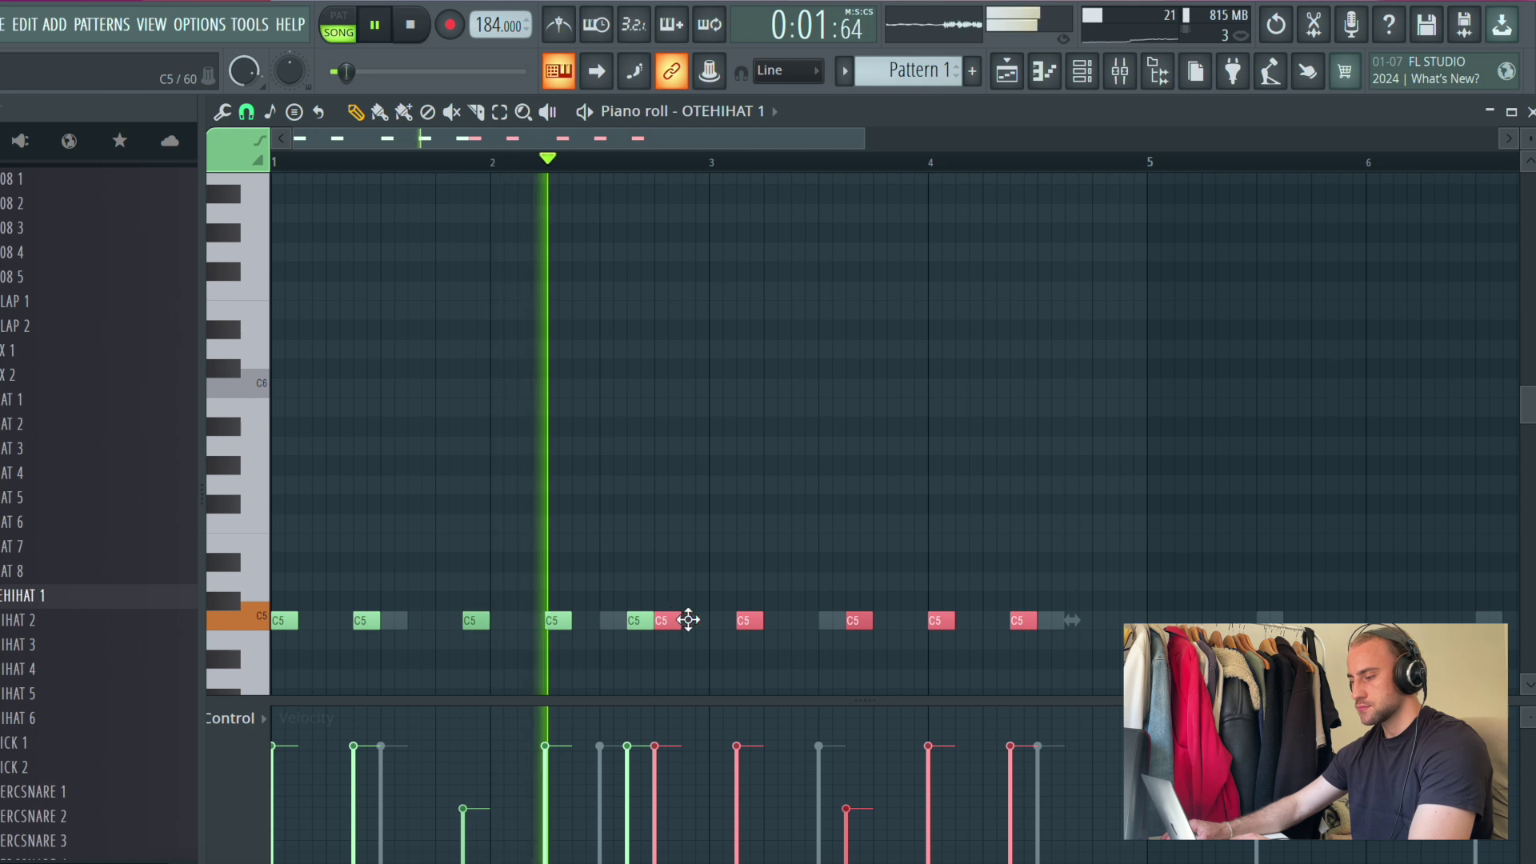
left_click_drag(672, 620, 726, 620)
left_click(760, 548)
Step: Strongly lower the velocity of the second hi-hat note in bars 1 and 3
left_click(807, 811)
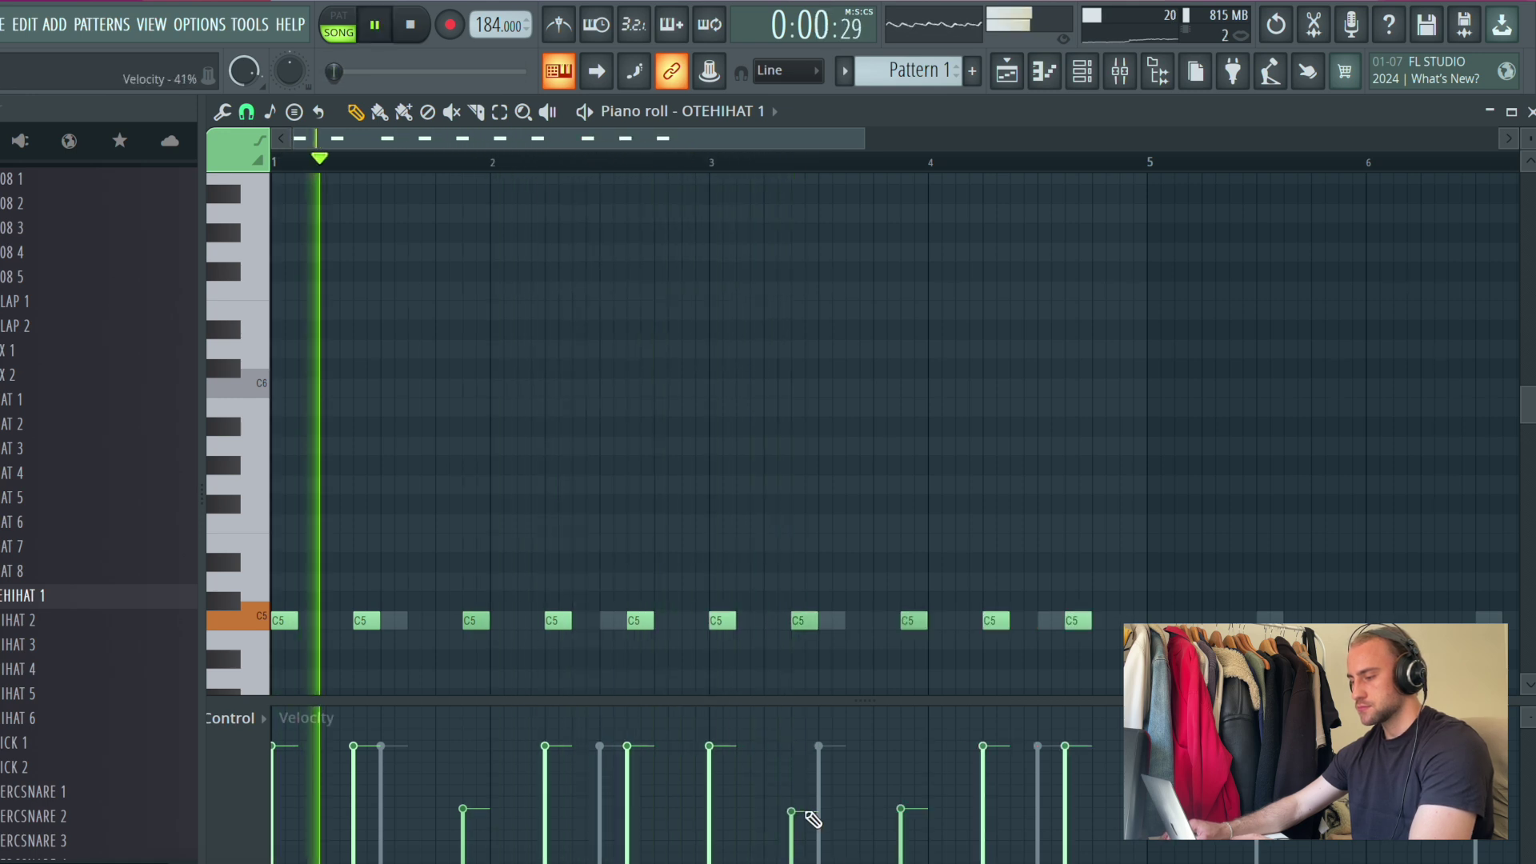
key("space")
left_click(792, 849)
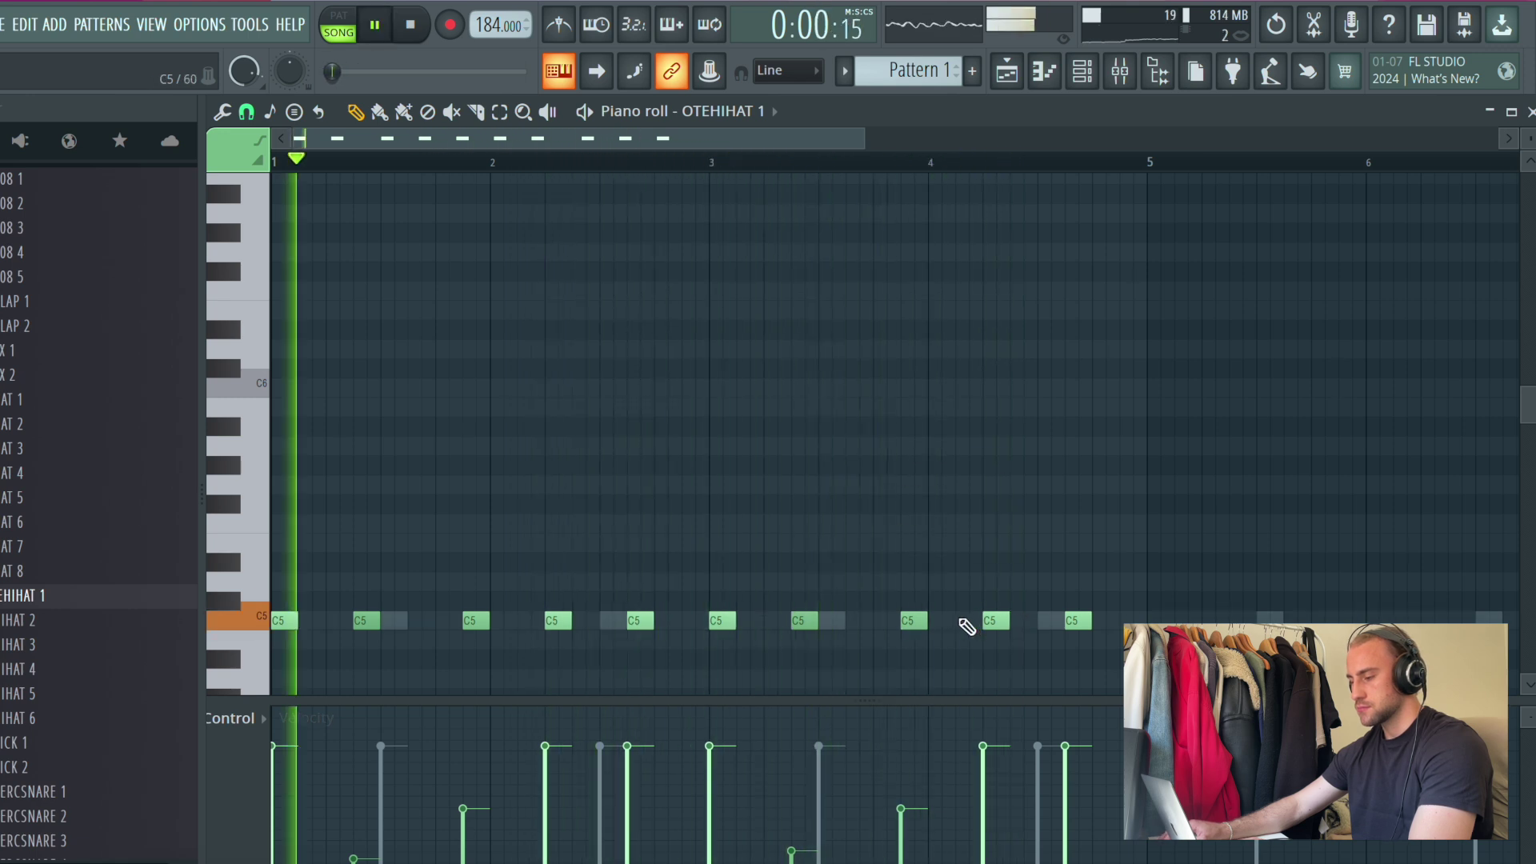
Step: Add two more C5 hi-hat hits in bar 4 and lower the velocity of that bar's first hit
left_click(960, 620)
left_click_drag(971, 619, 1005, 627)
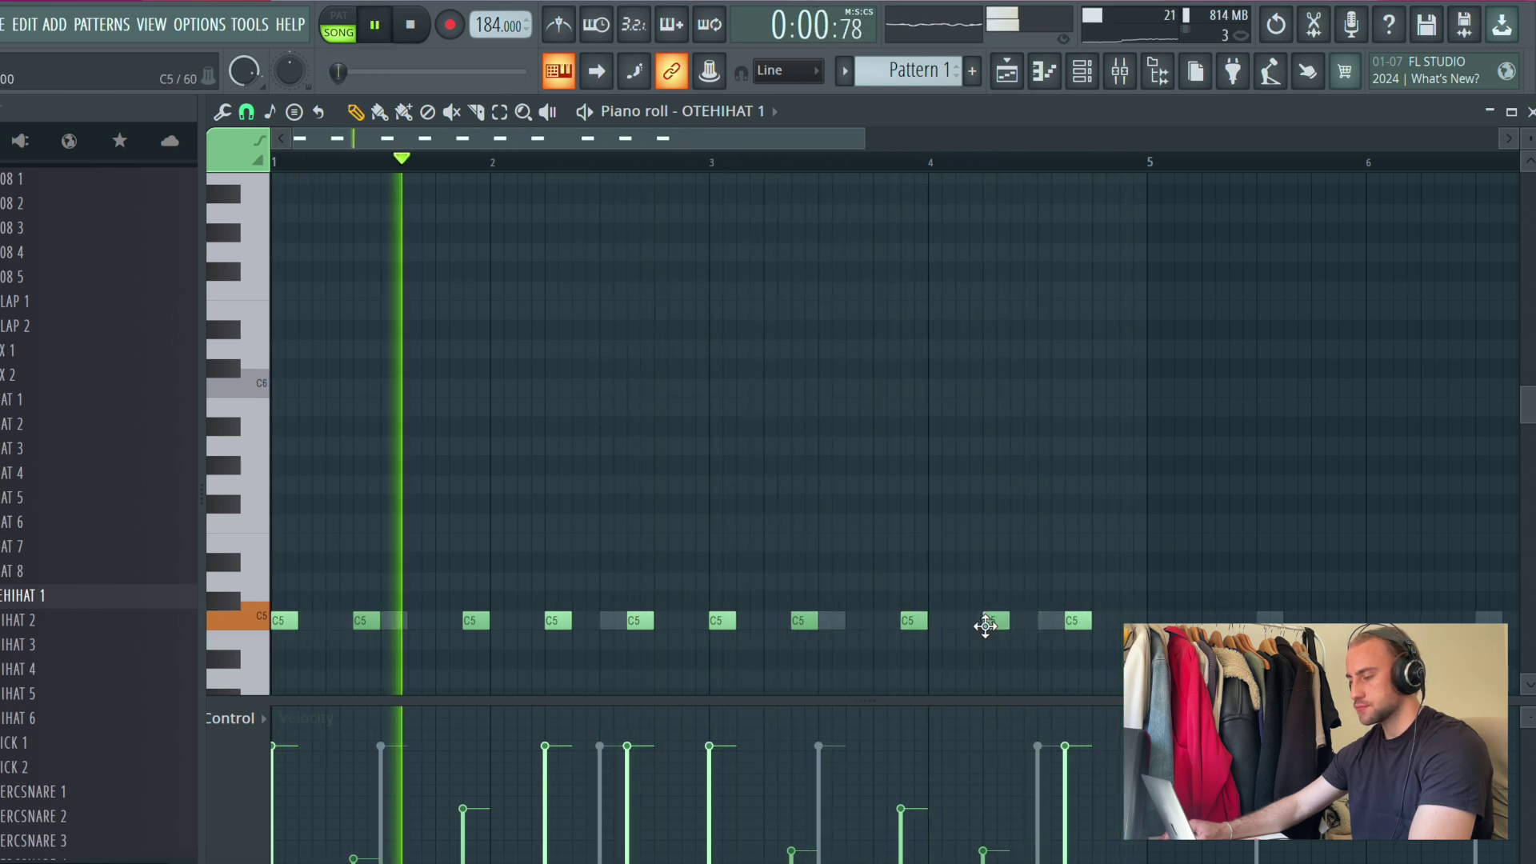
left_click(1012, 753)
left_click_drag(1017, 754, 1015, 747)
left_click(1131, 621)
key("space")
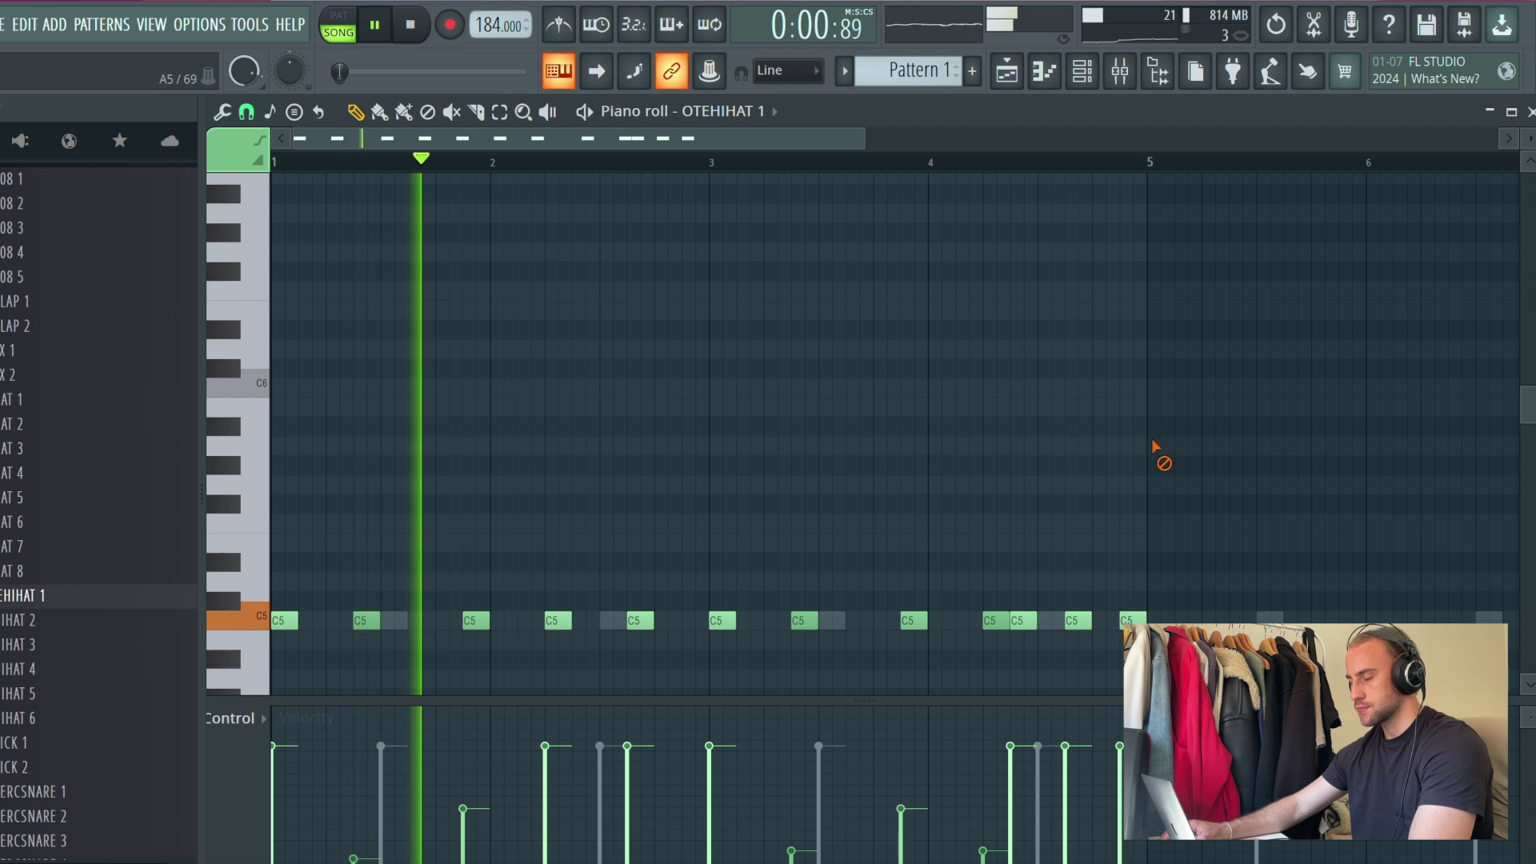
Step: Duplicate the four-bar hi-hat pattern into bars 5 to 8
scroll(816, 325, "right", 5)
scroll(734, 154, "down", 3)
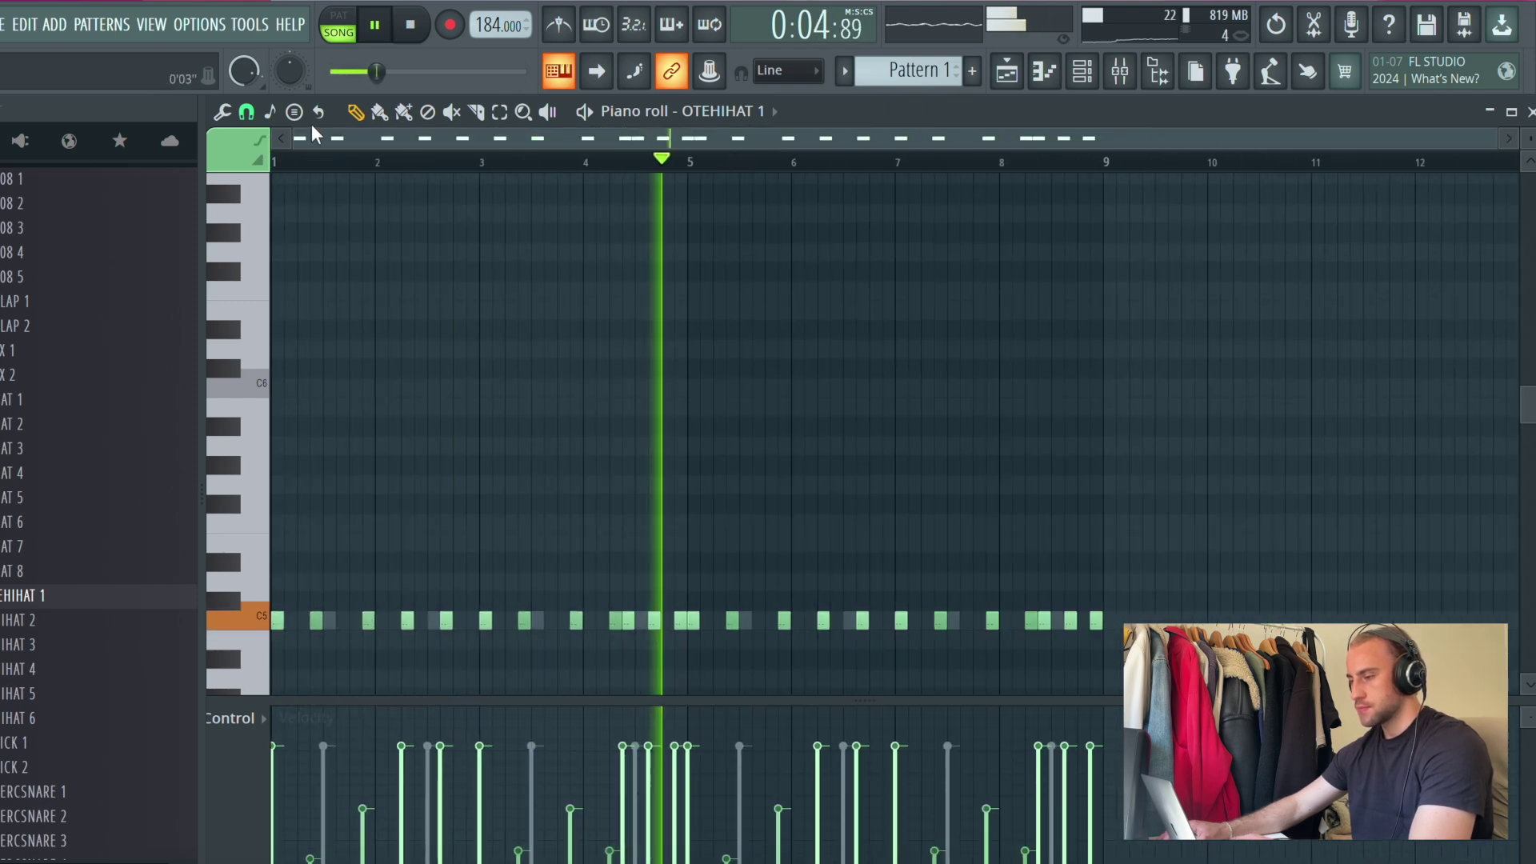
Step: Set the snap to 1/3 step and replace bar 4's last hi-hat note with a four-note C5 roll rising in velocity
left_click(245, 112)
left_click(276, 285)
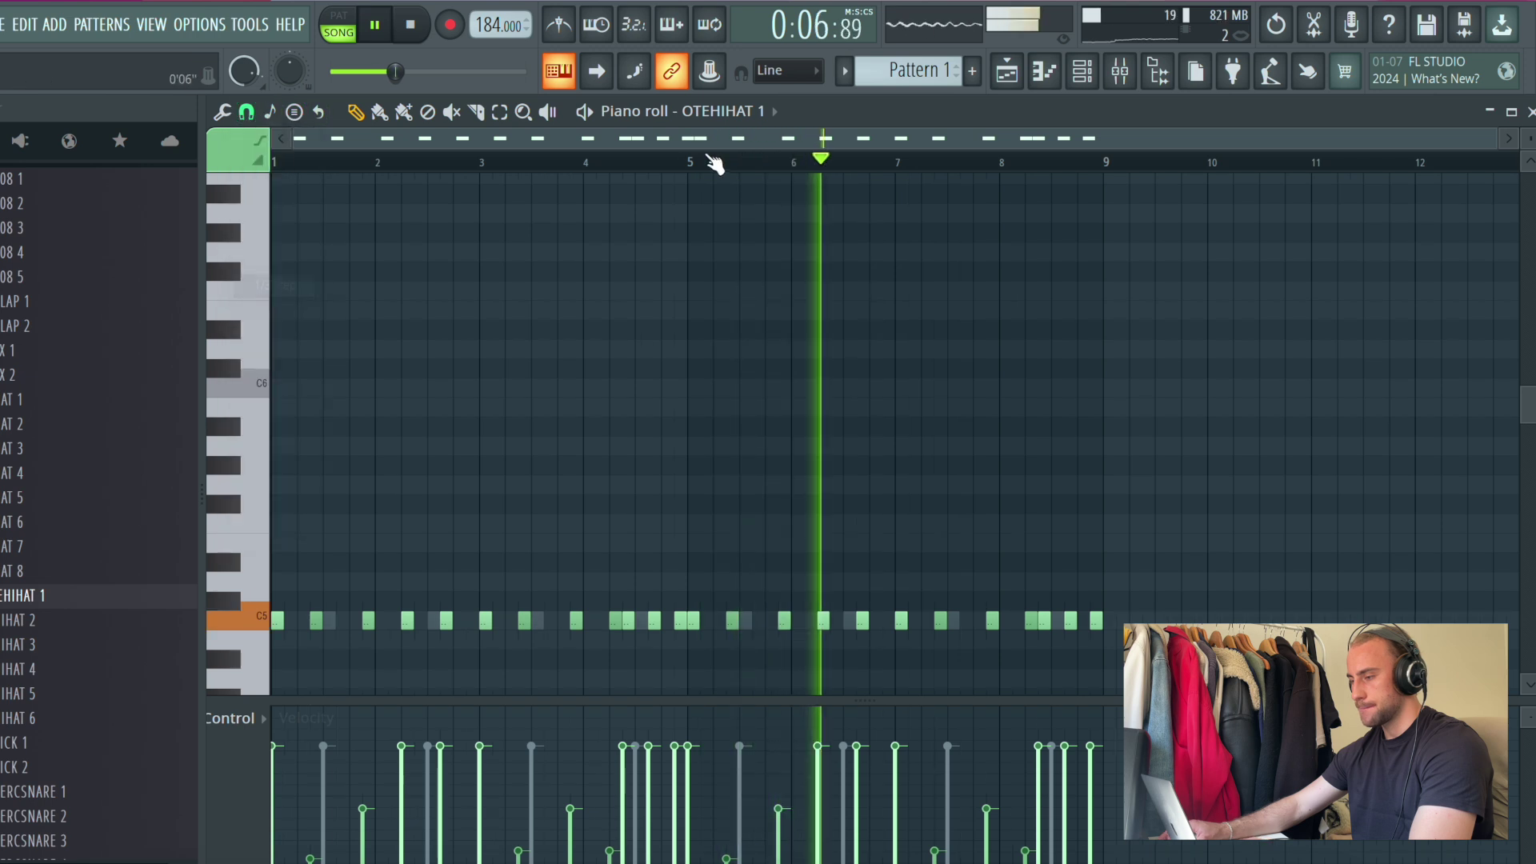
scroll(688, 162, "up", 3)
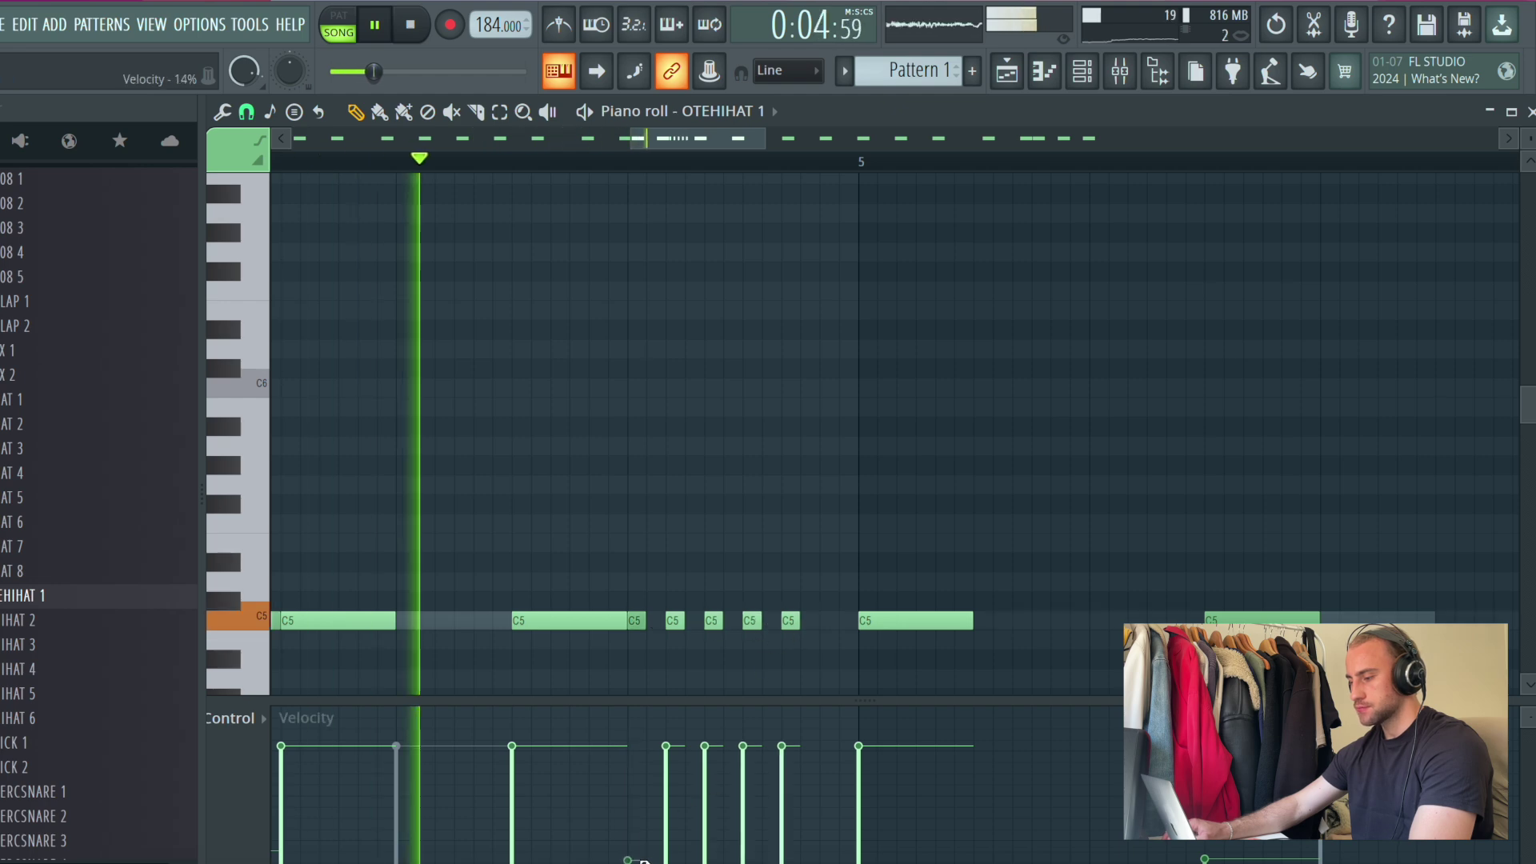
left_click_drag(644, 861, 772, 761)
right_click(791, 621)
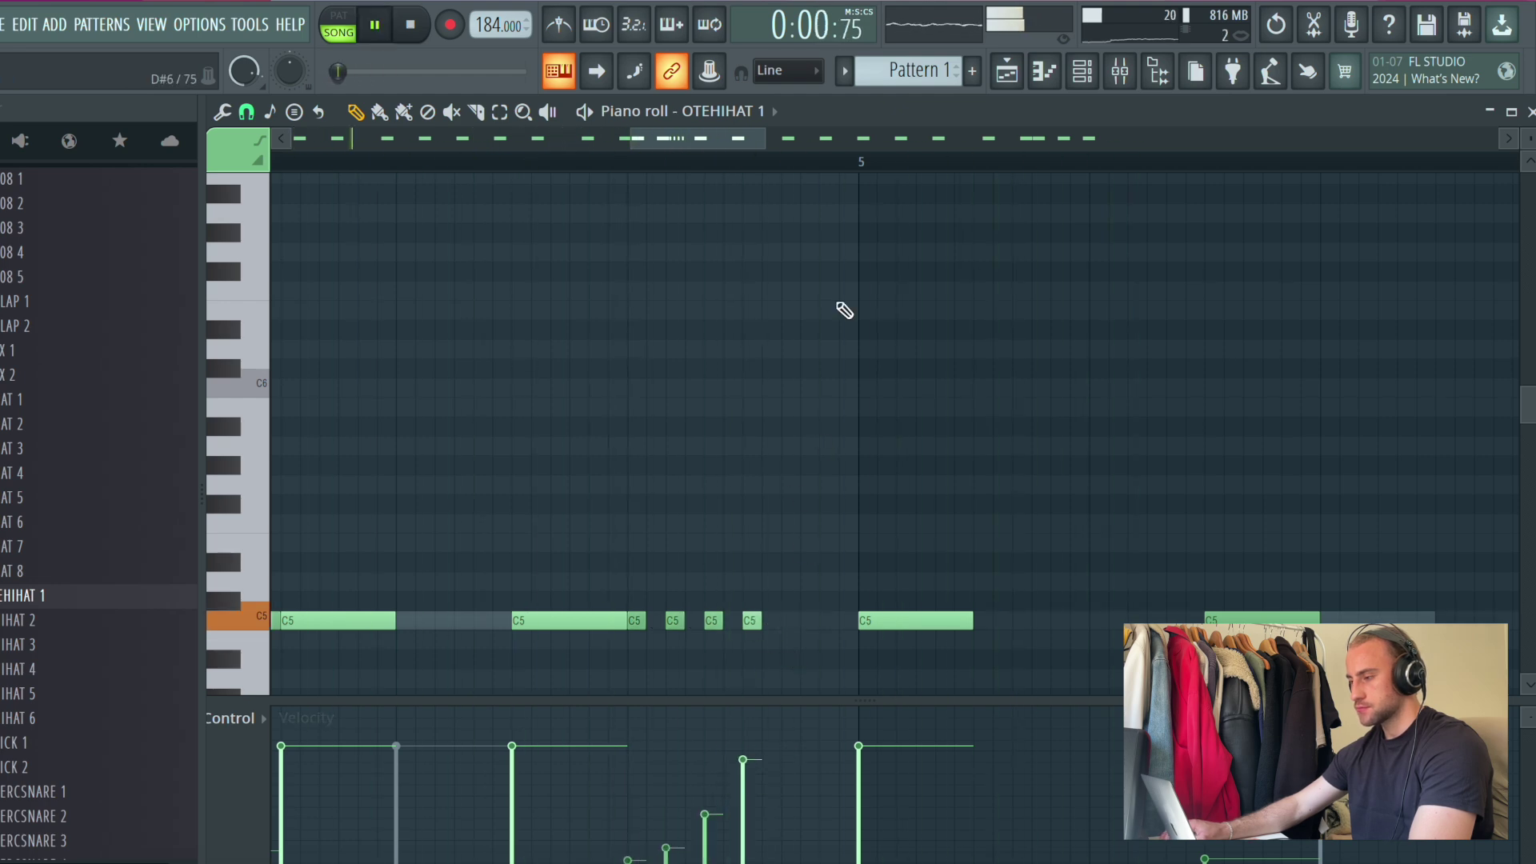
Step: Replace bar 8's last hi-hat note with a six-note C5 roll falling in velocity, and set the snap back to Line
scroll(1149, 178, "down", 4)
scroll(1143, 161, "up", 4)
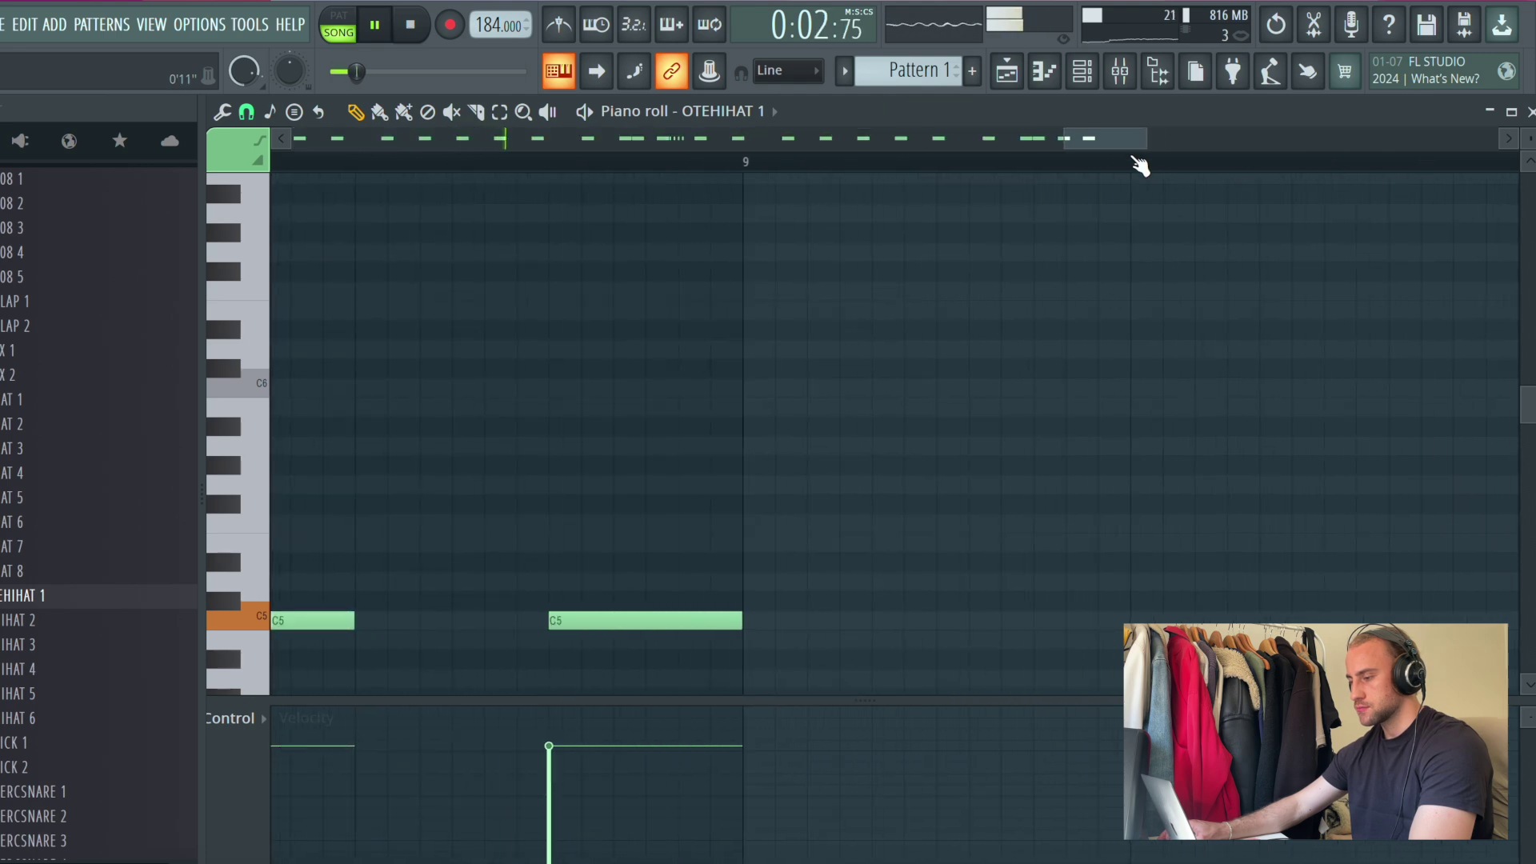
left_click(268, 113)
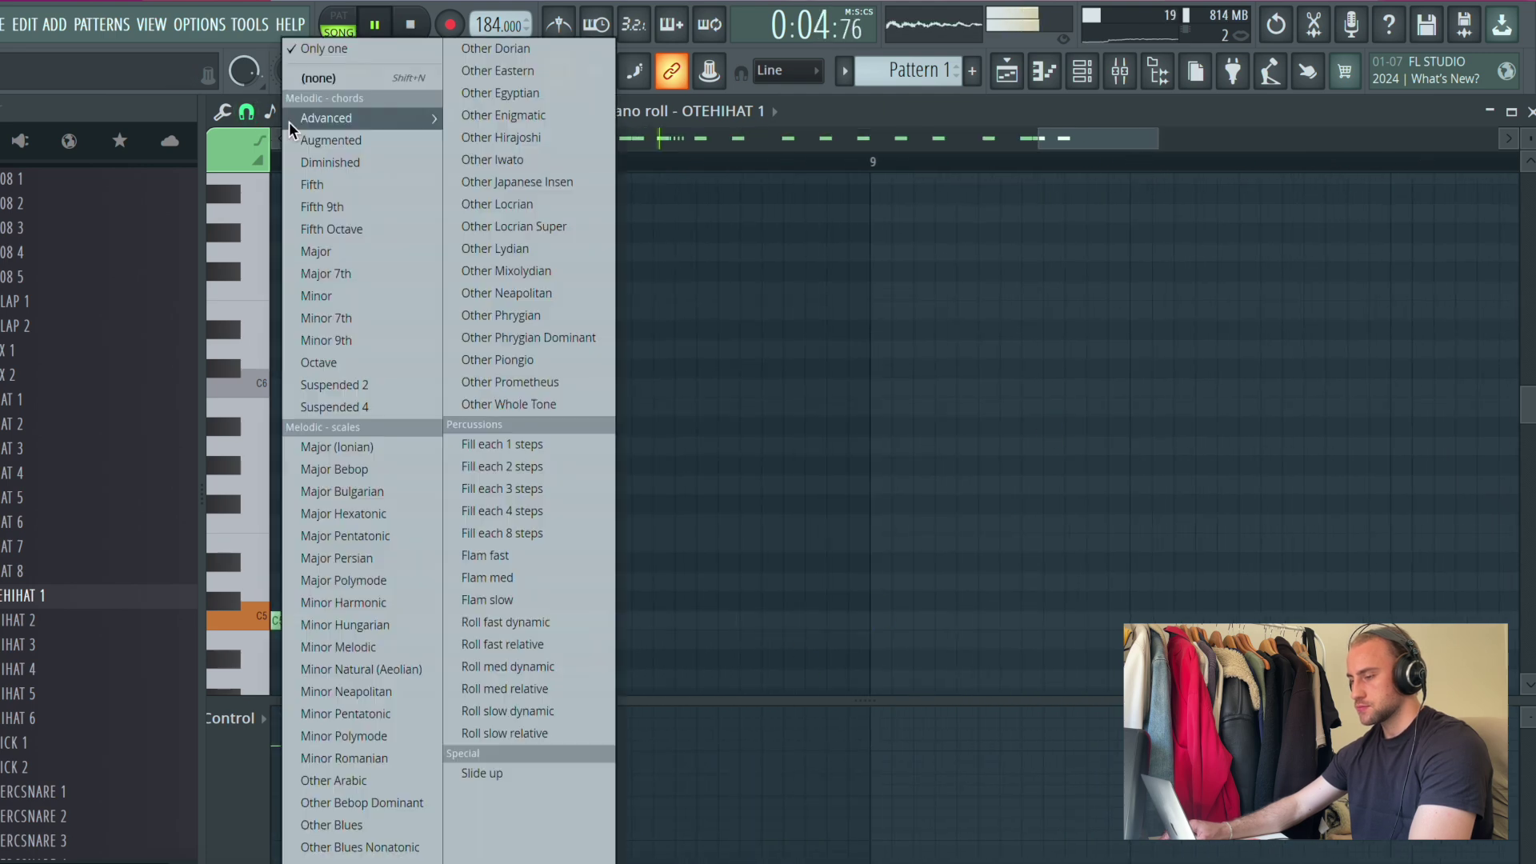
left_click(248, 119)
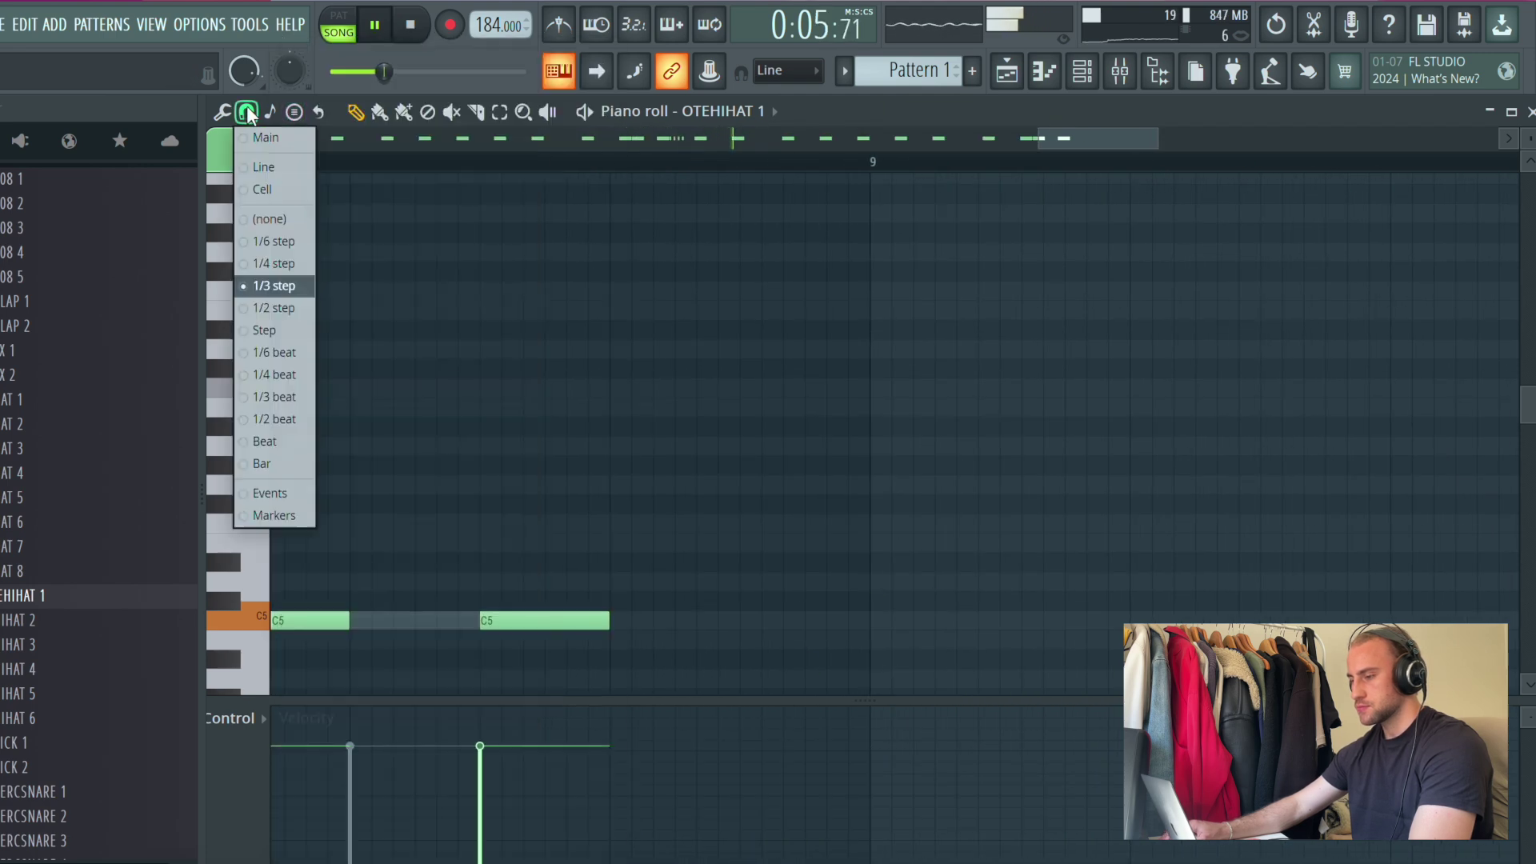
left_click(286, 291)
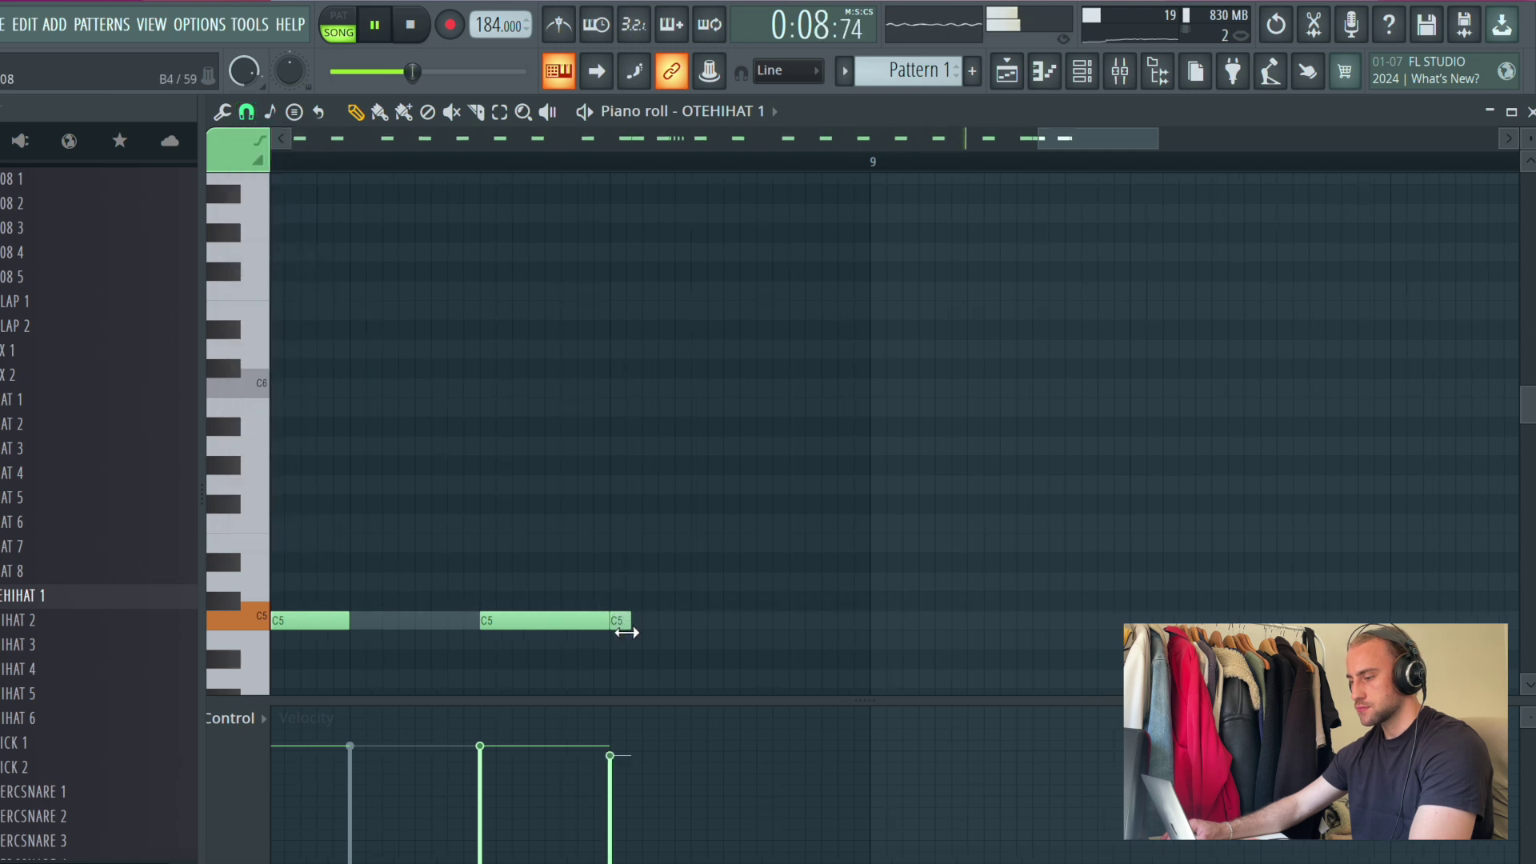
left_click(674, 622)
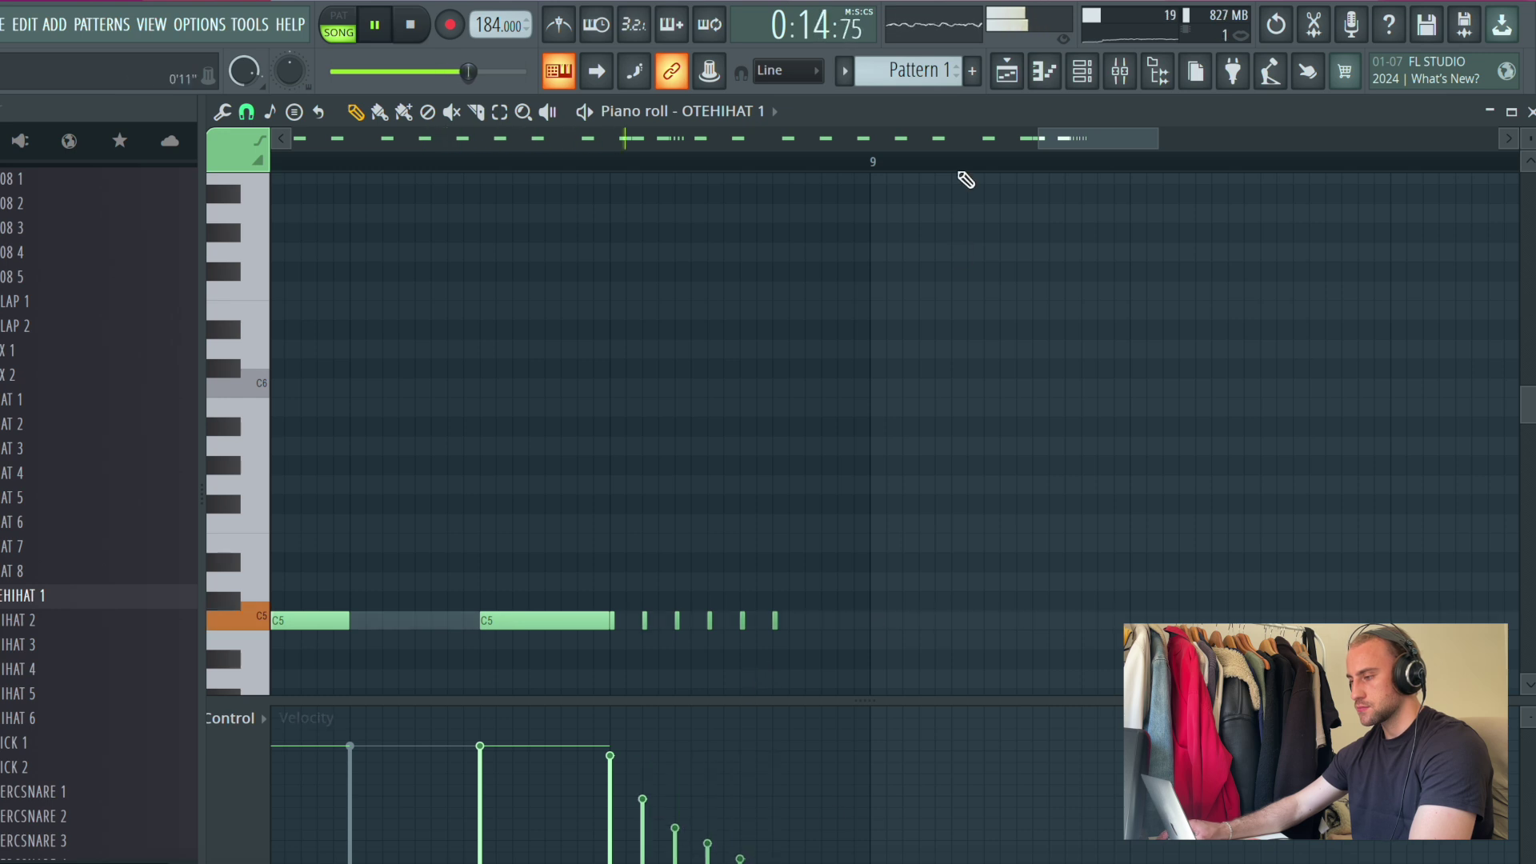
scroll(965, 182, "down", 5)
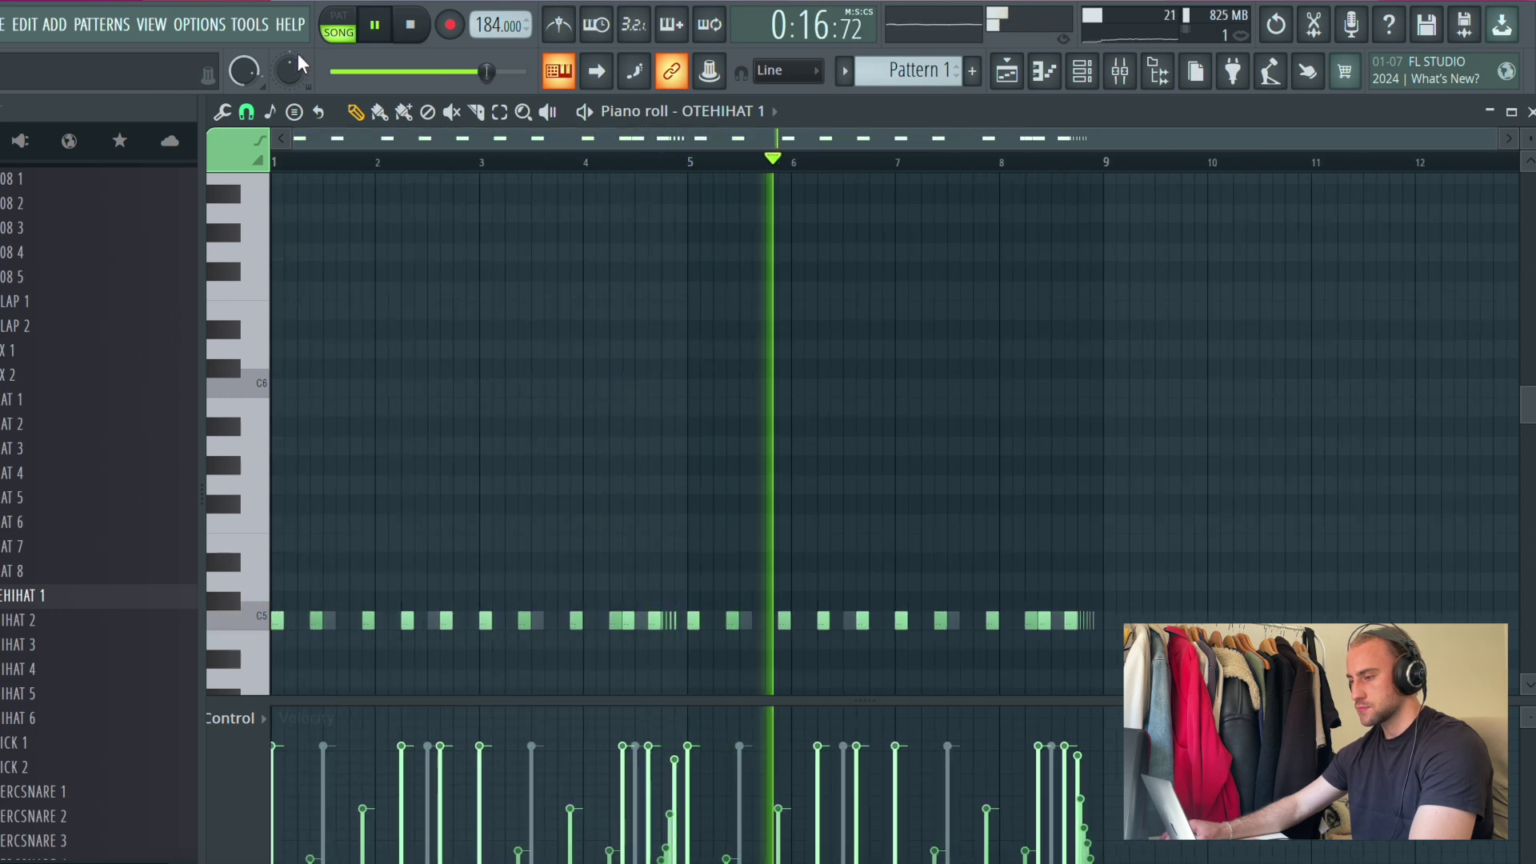
left_click(246, 111)
left_click(264, 162)
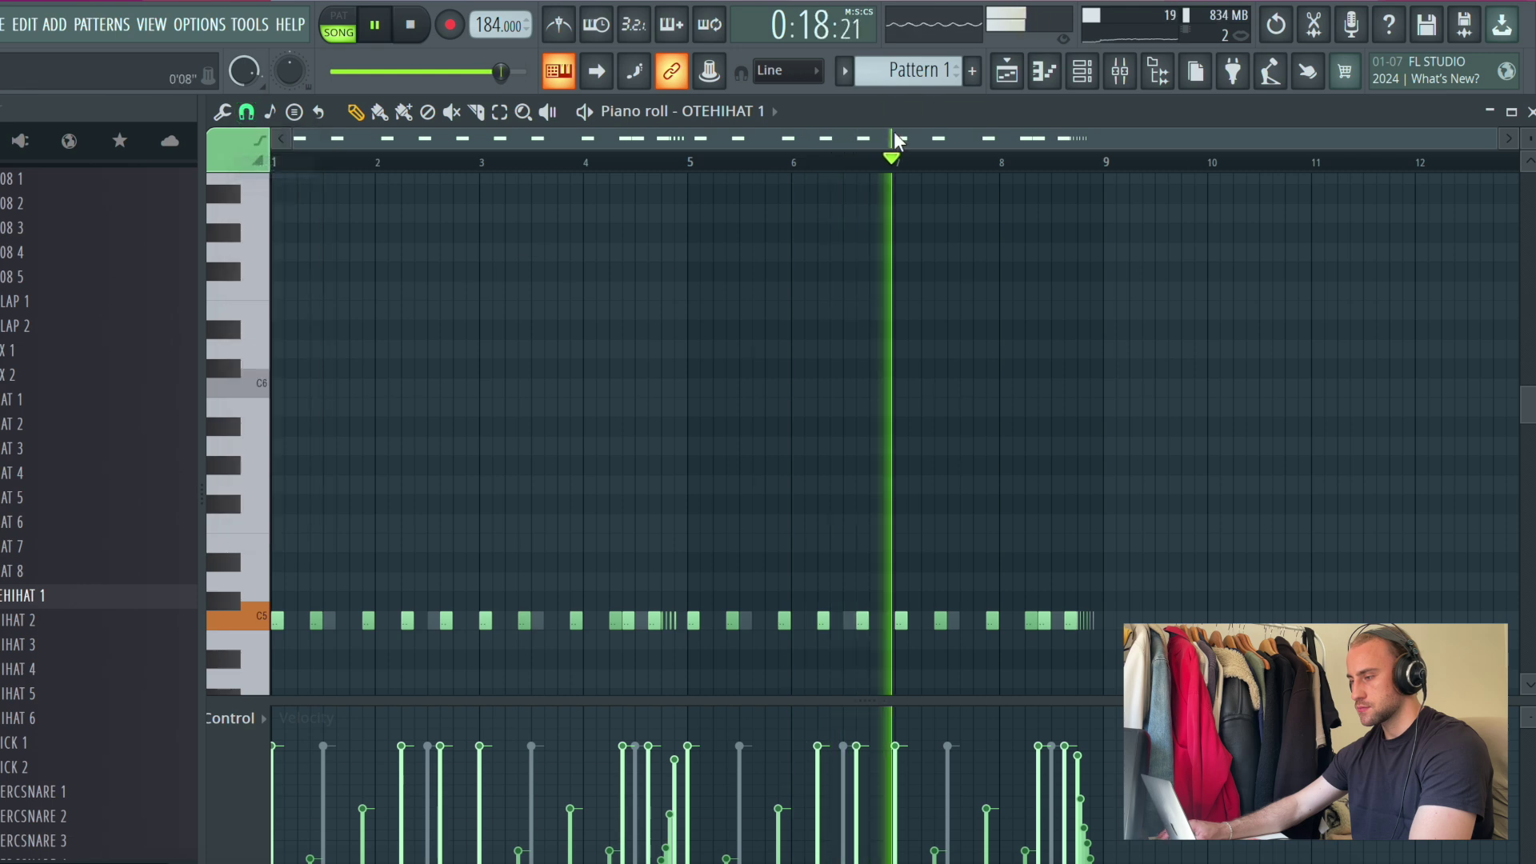
Step: Audition hat samples, add OTEREVERSEHAT 3 to the channel rack and open its piano roll
left_click(1088, 74)
key("F6")
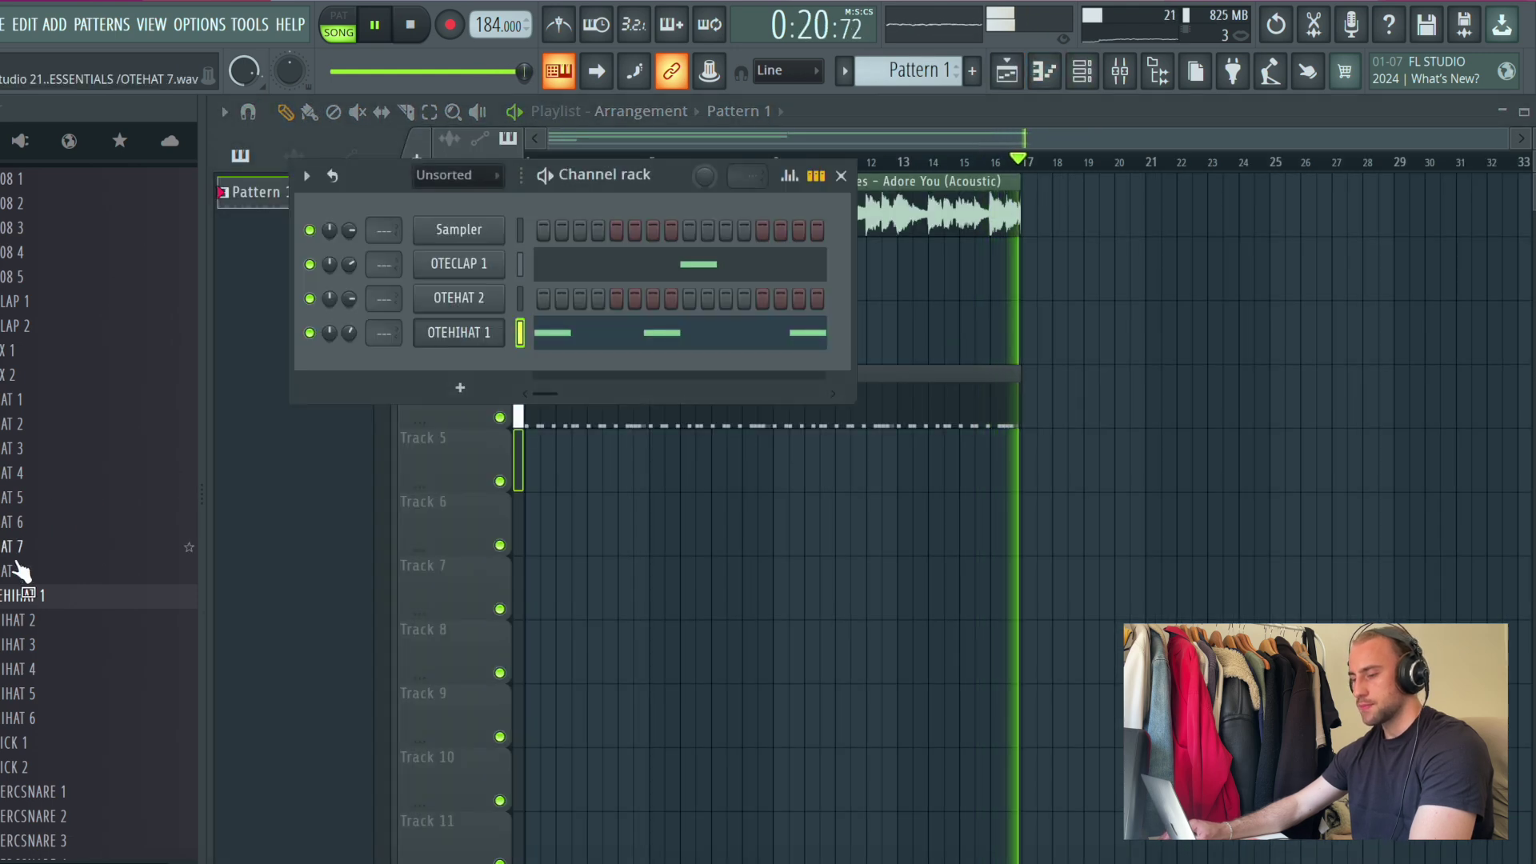
left_click(47, 724)
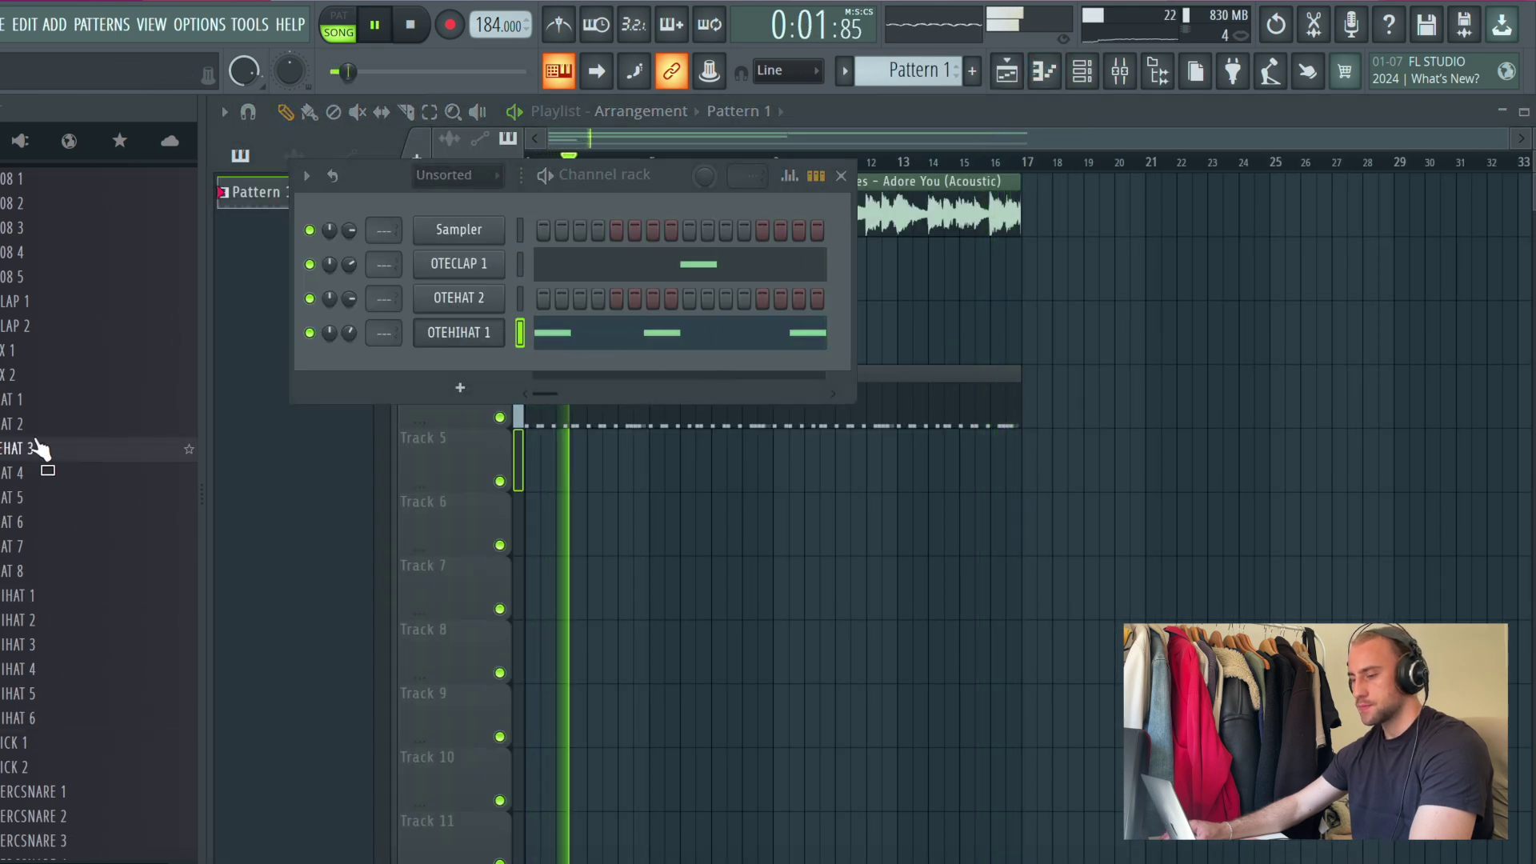
left_click(51, 568)
scroll(80, 799, "down", 3)
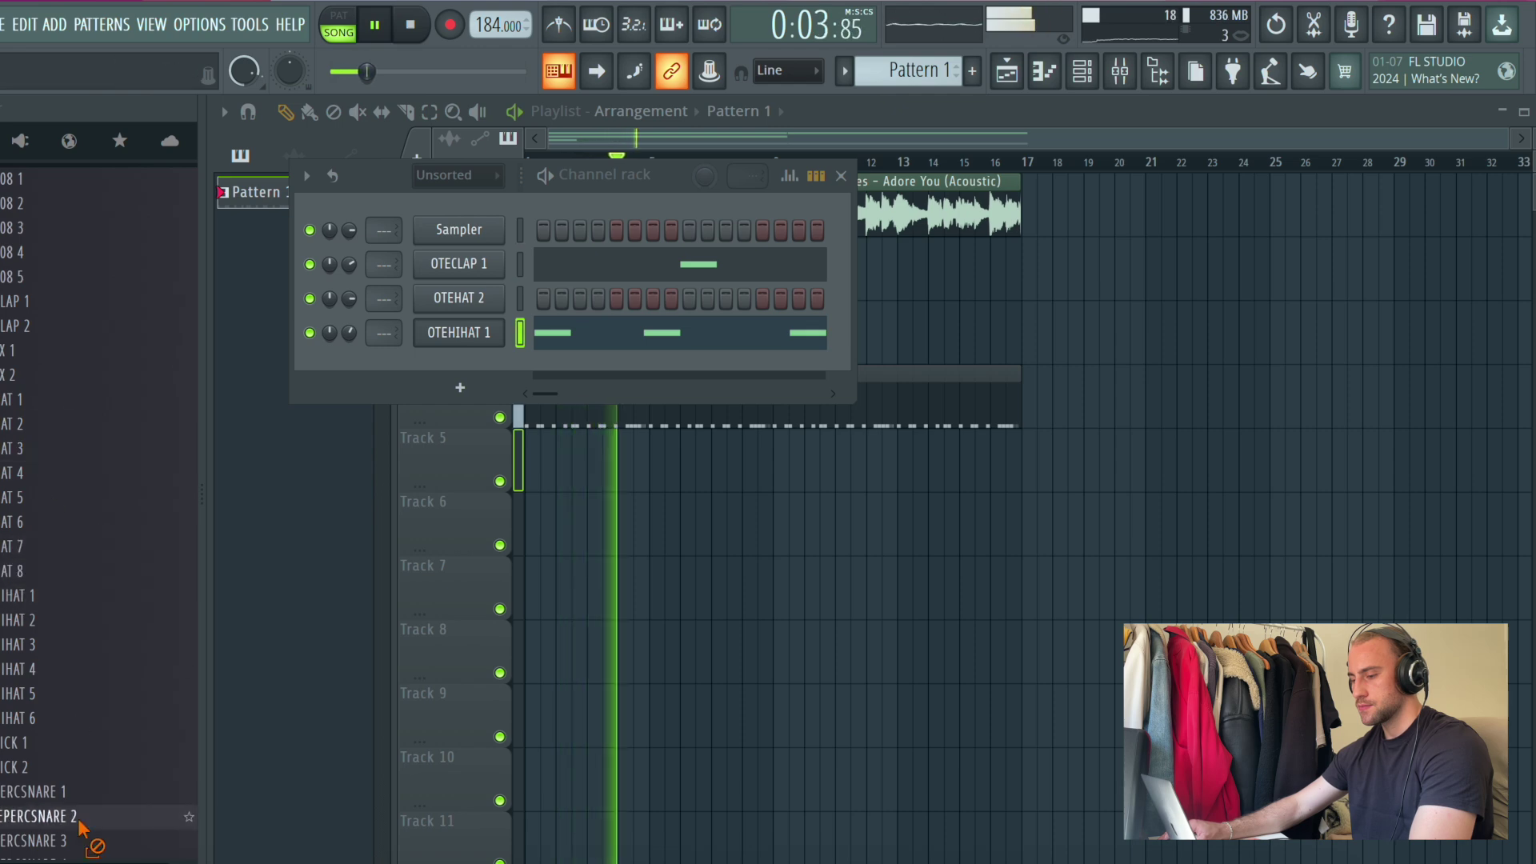
left_click_drag(80, 717, 88, 771)
left_click_drag(472, 359, 472, 358)
right_click(472, 360)
left_click(552, 363)
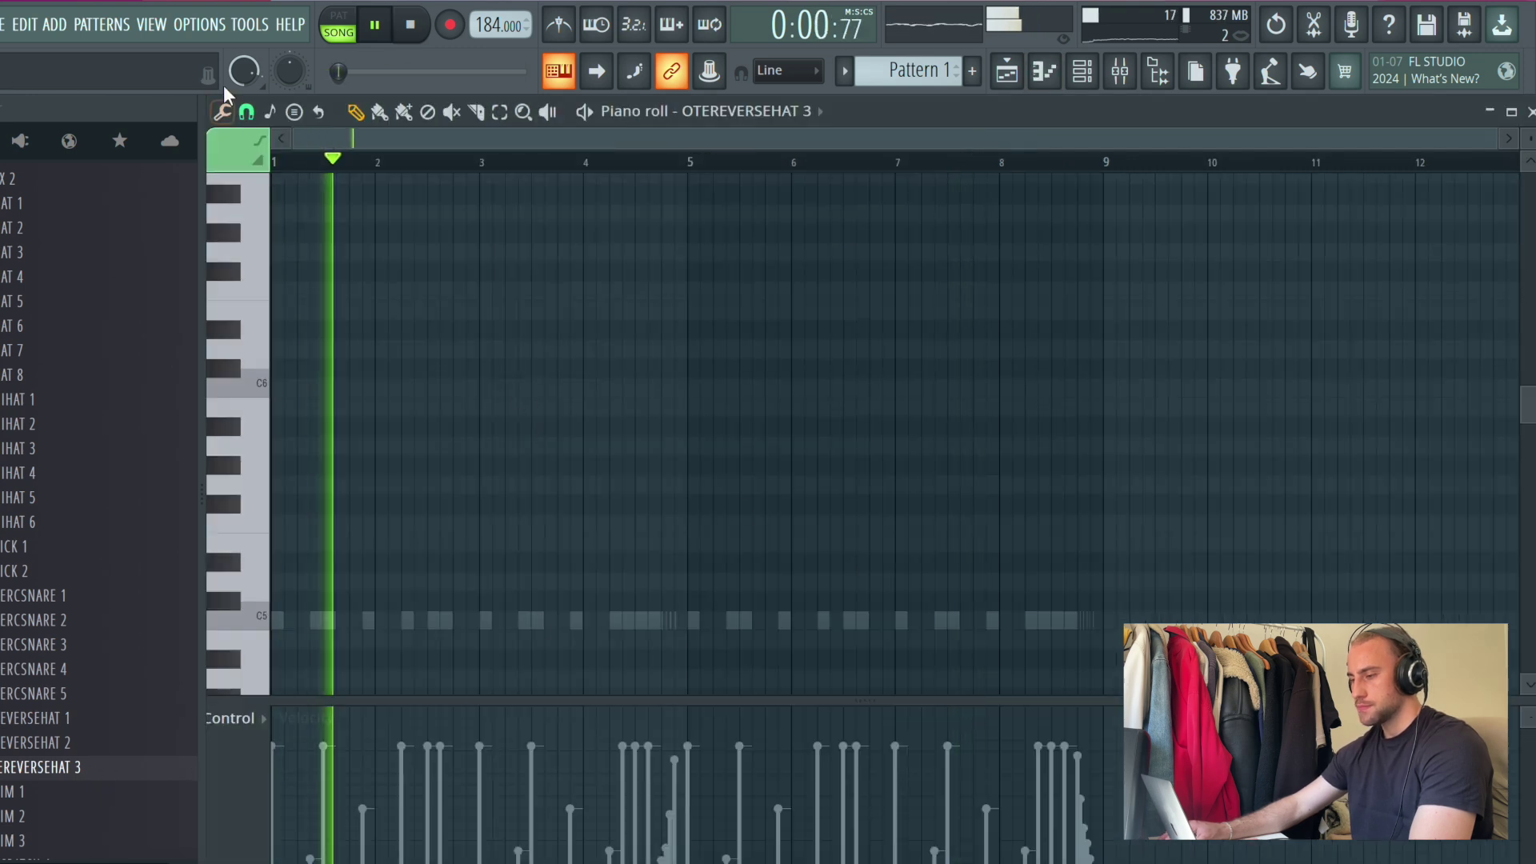
Step: Place C5 reverse hat notes on the second beat of bars 4 and 8, and lower the channel volume to about 69%
left_click(247, 111)
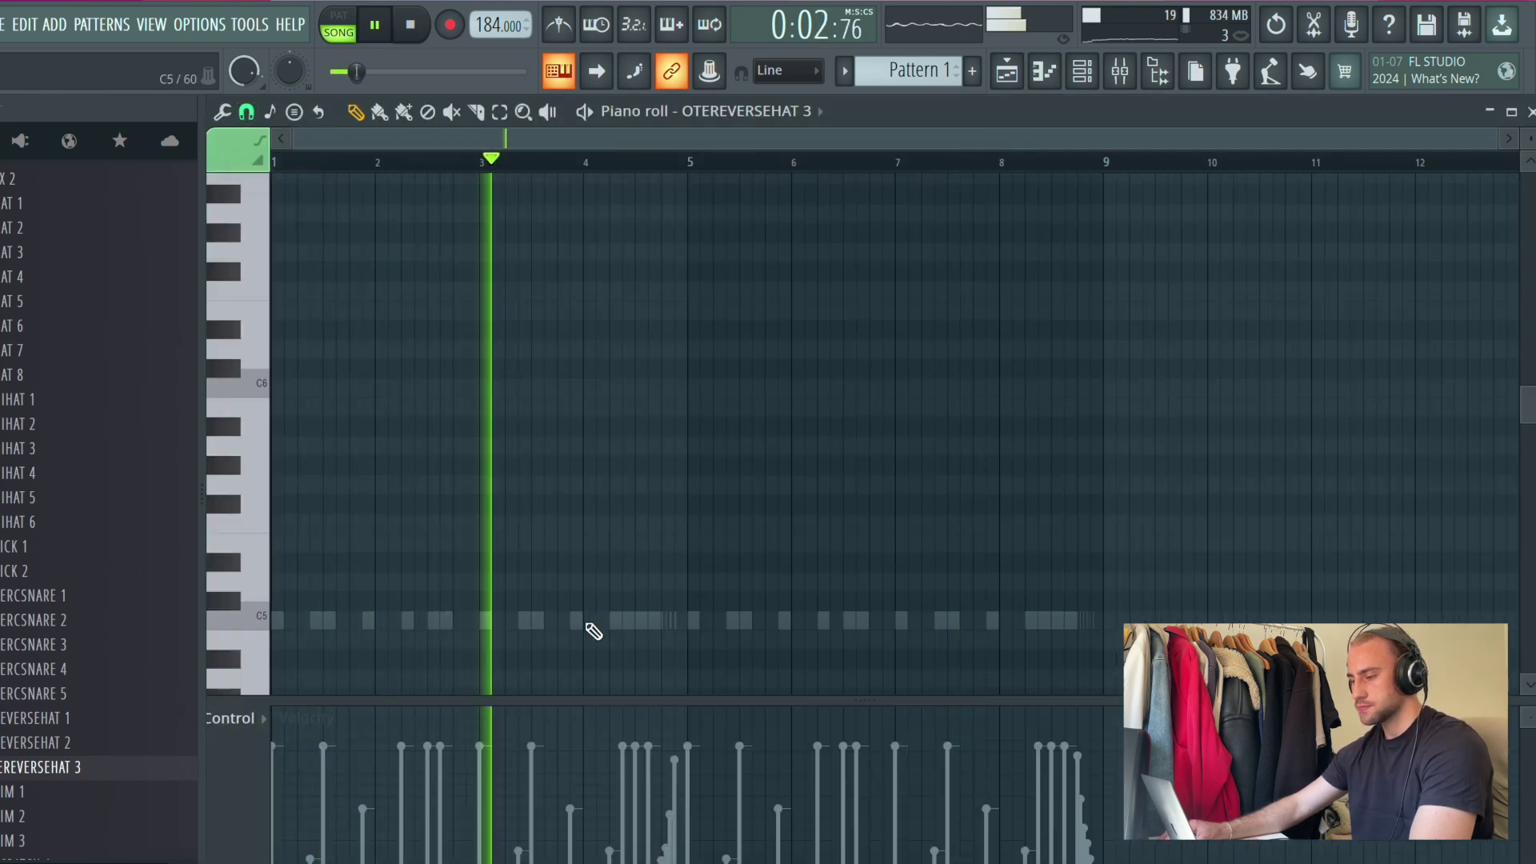
left_click(612, 623)
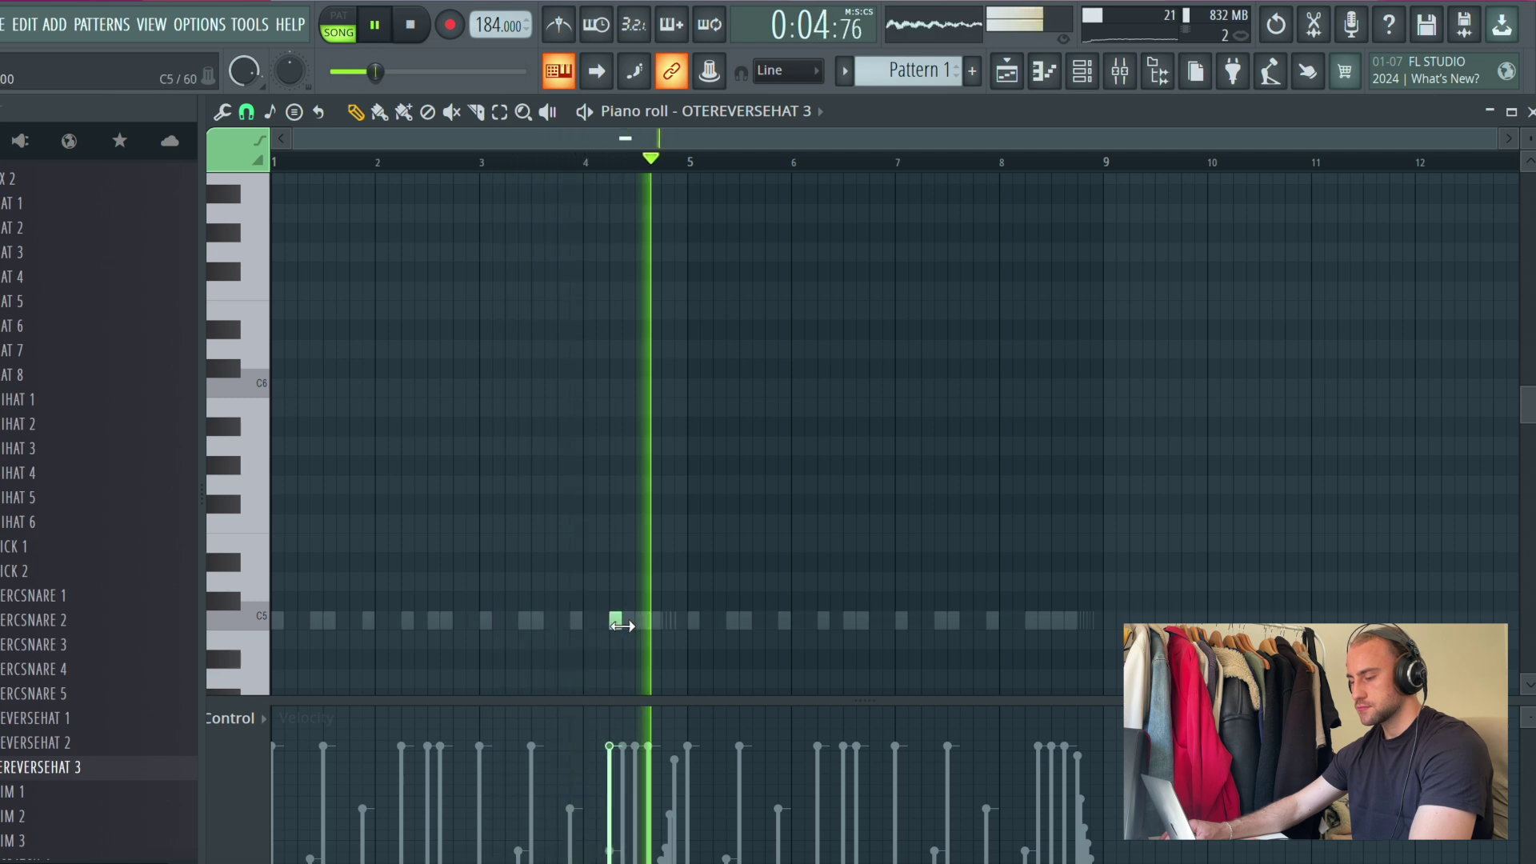
left_click(1035, 623)
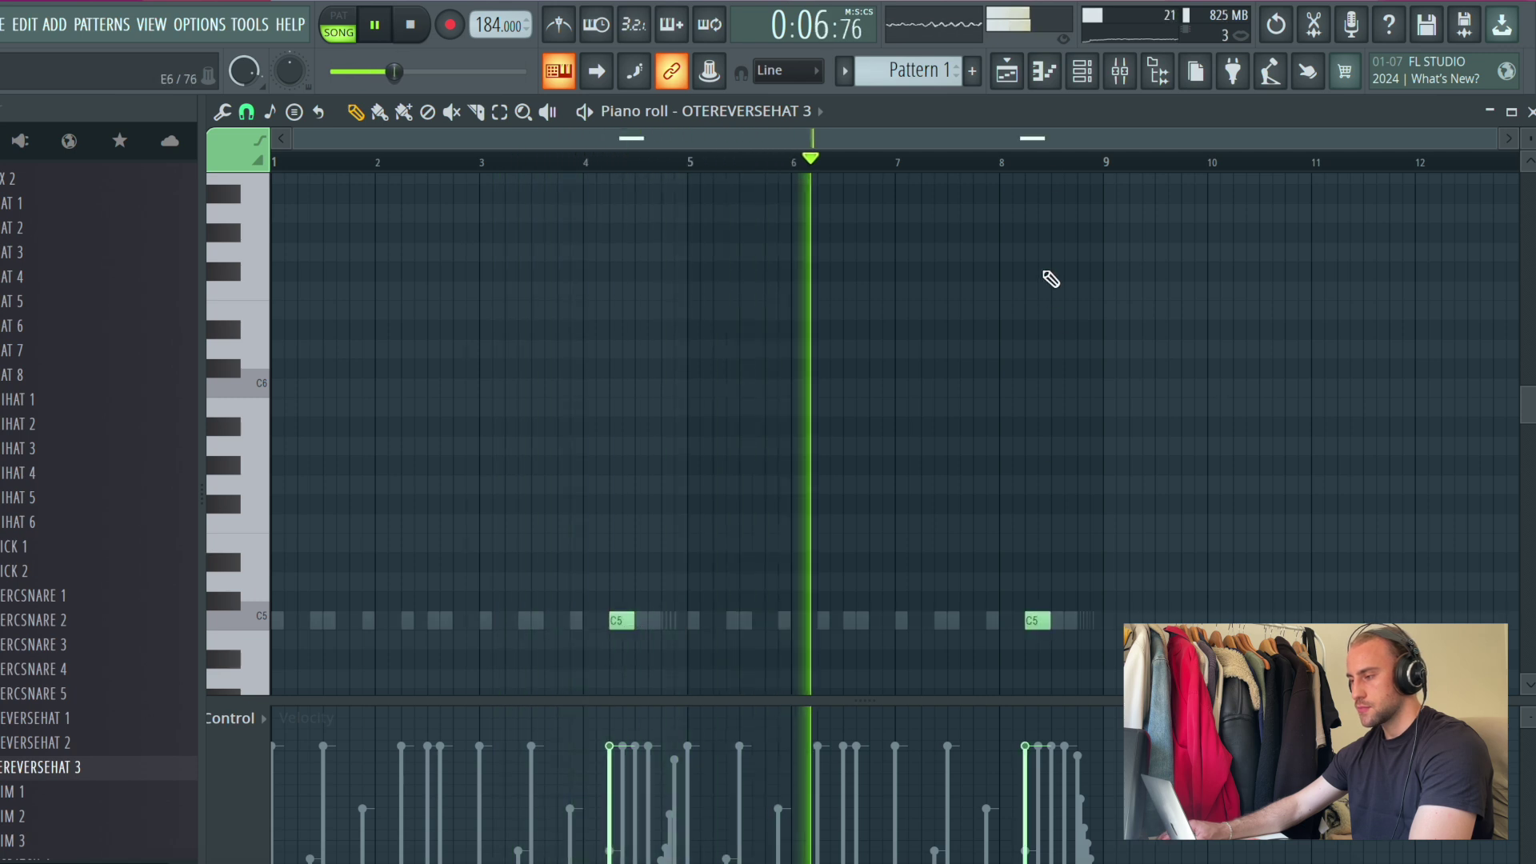
key("F6")
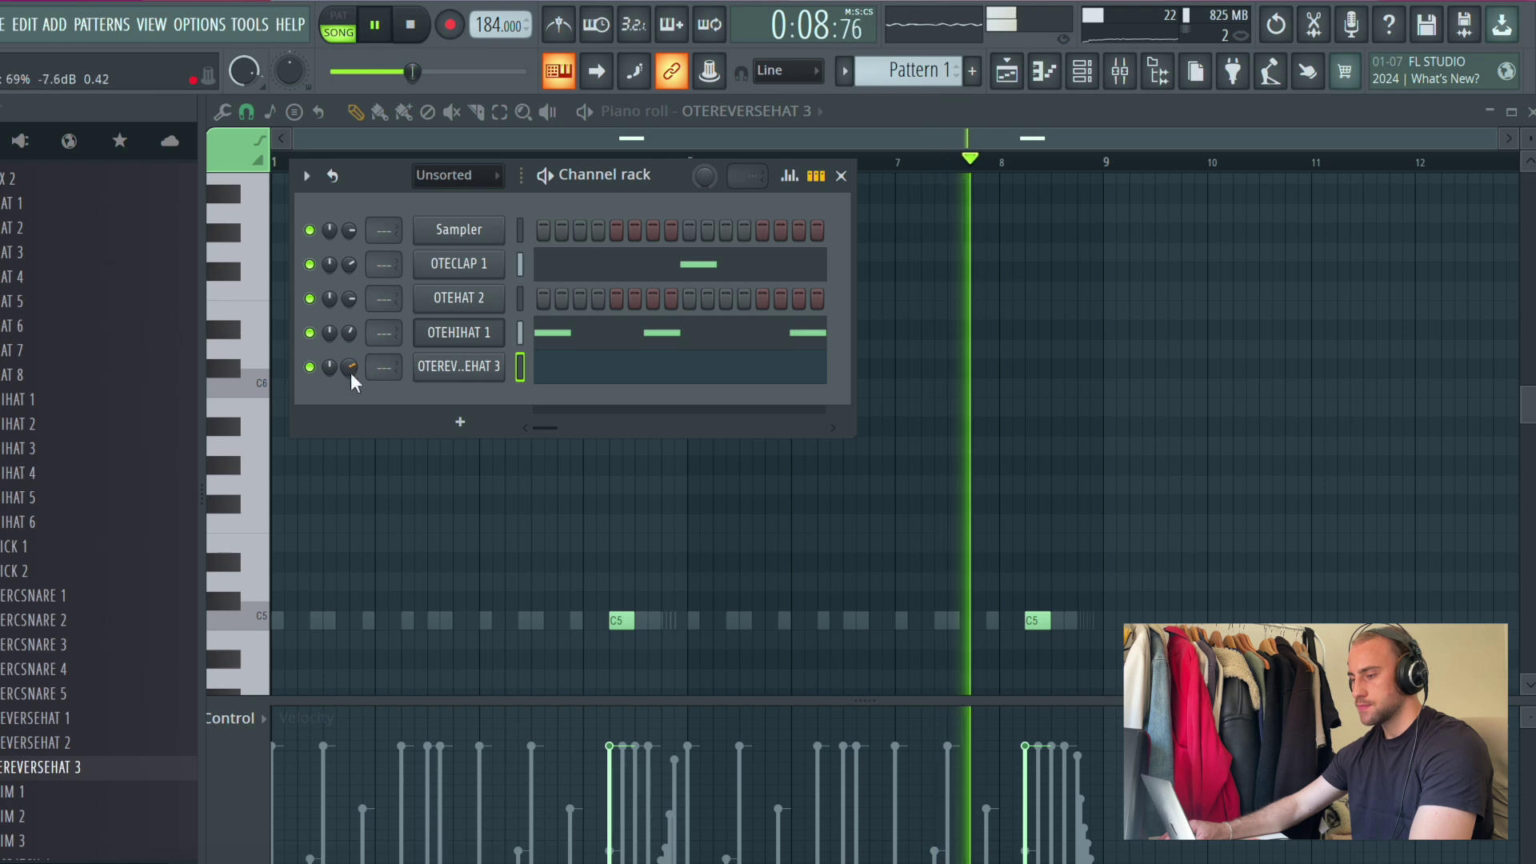
Step: Audition the snare samples, add OTESNARE 3 to the channel rack and open its piano roll
scroll(56, 744, "down", 8)
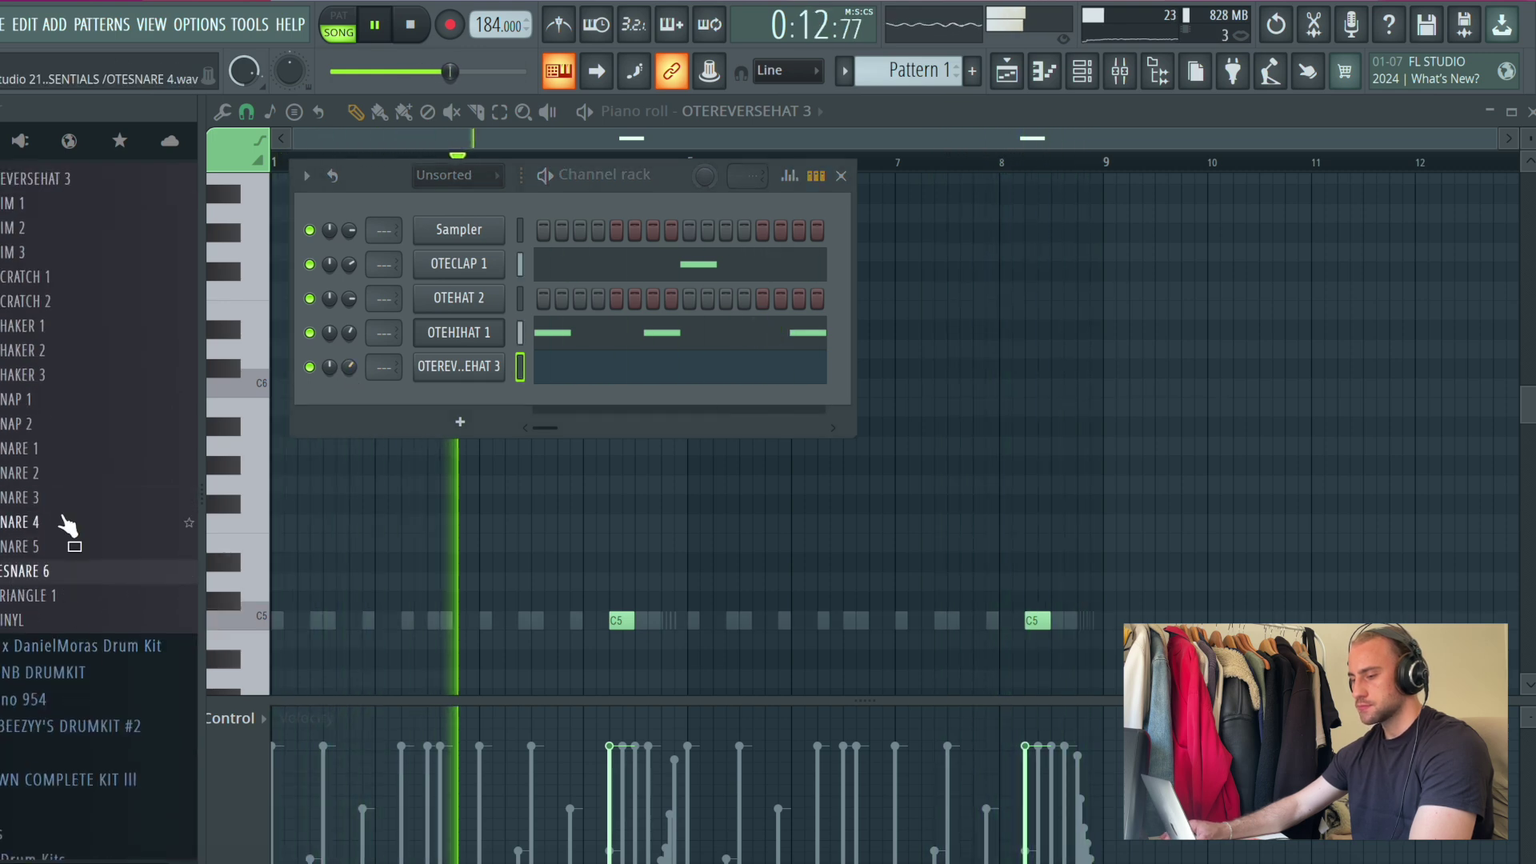
left_click_drag(422, 432, 479, 394)
right_click(496, 394)
left_click(544, 397)
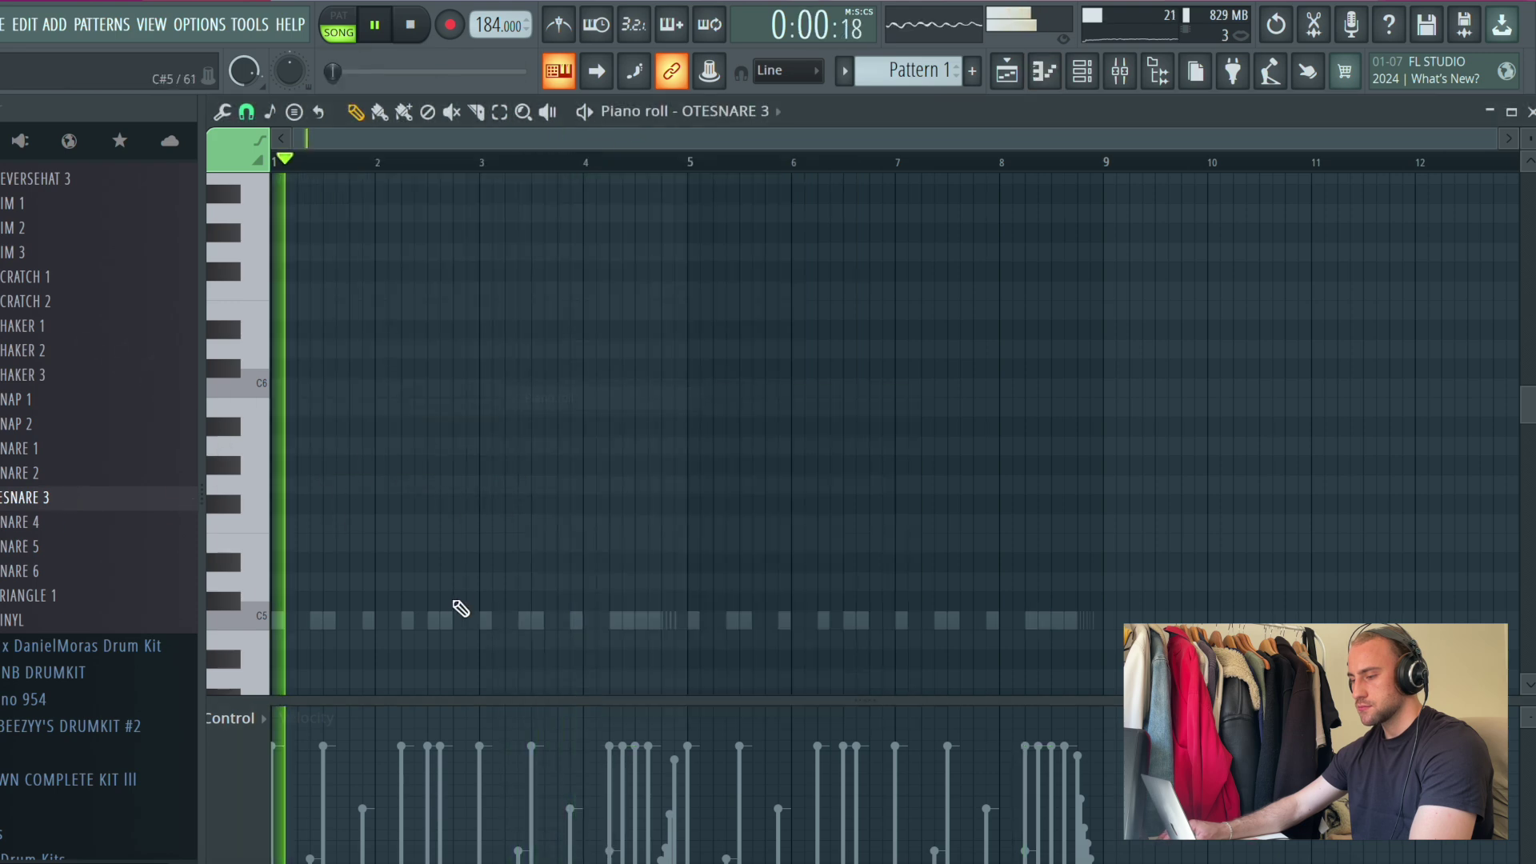
Step: Place OTESNARE 3 notes on C5 in bars 2 and 6, one snap step after each bar line
left_click_drag(413, 622, 401, 622)
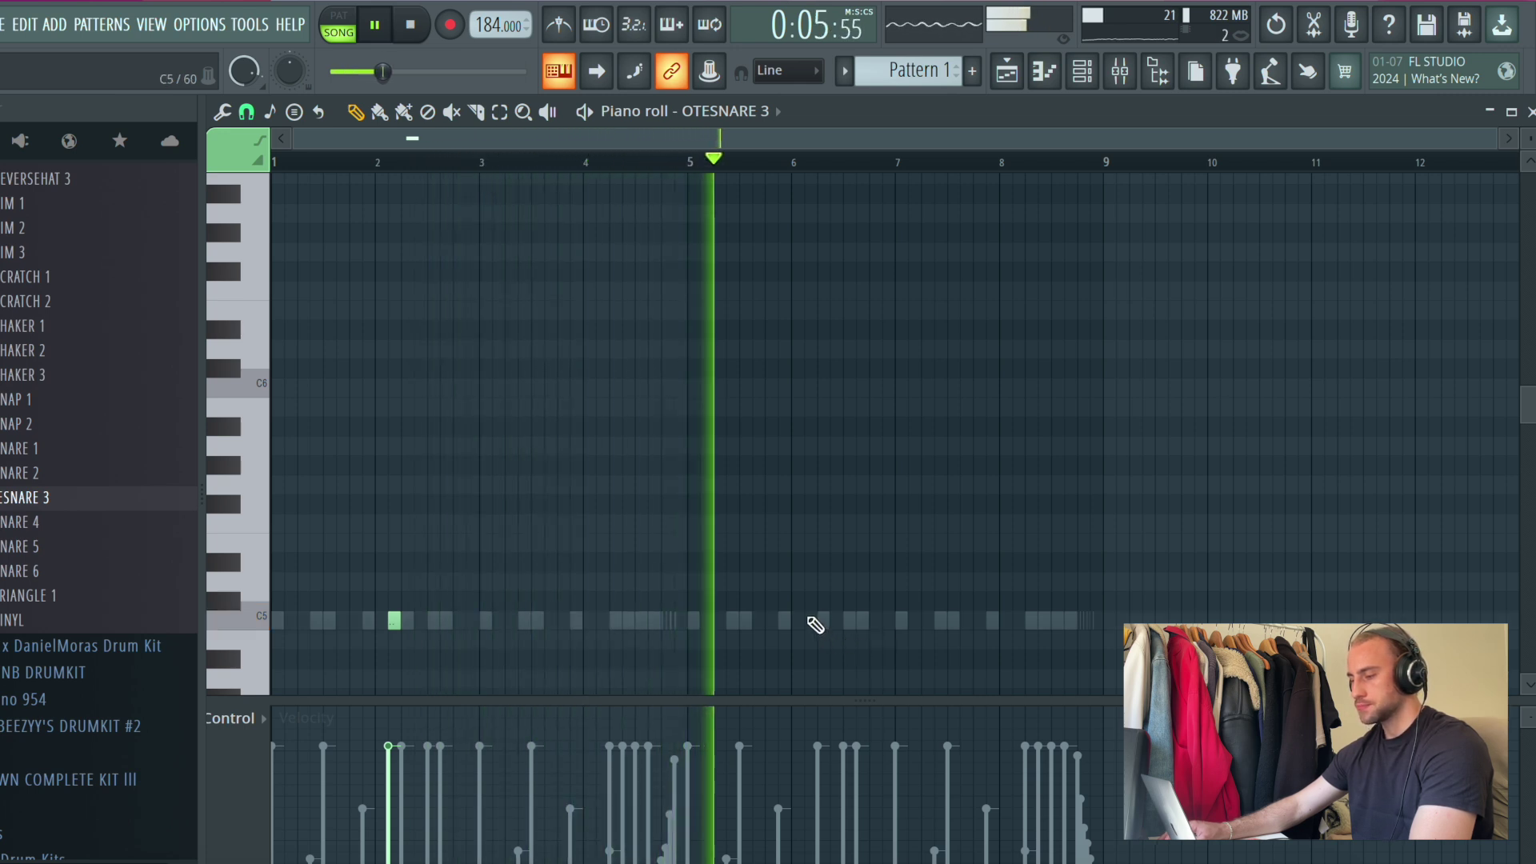
left_click(807, 616)
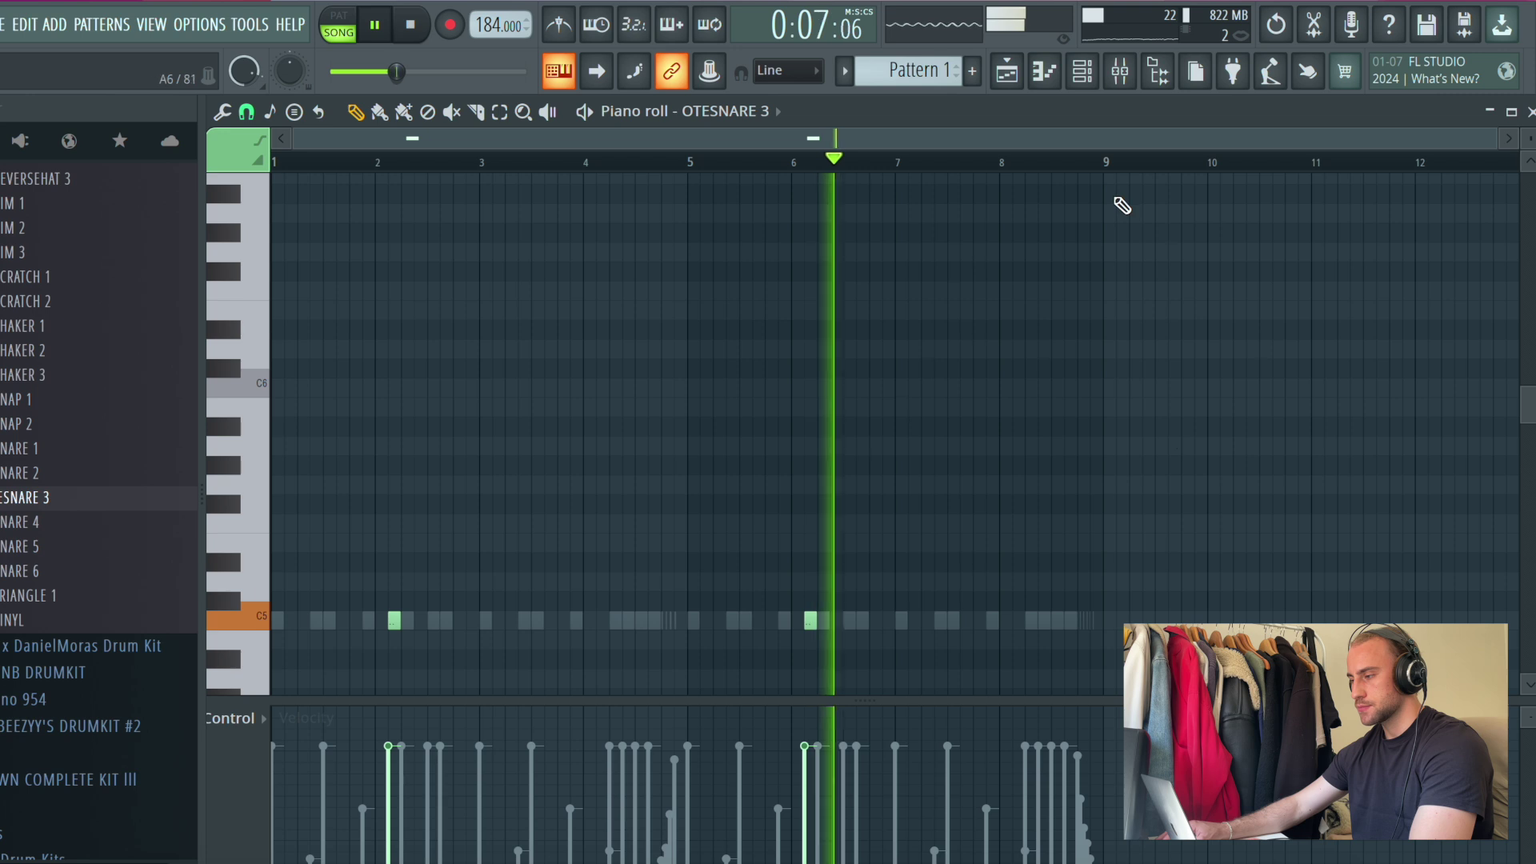
Step: Add OTESNARE 2 to the channel rack and program two C5 notes around the start of bar 4, with the first at lower velocity
left_click(1083, 71)
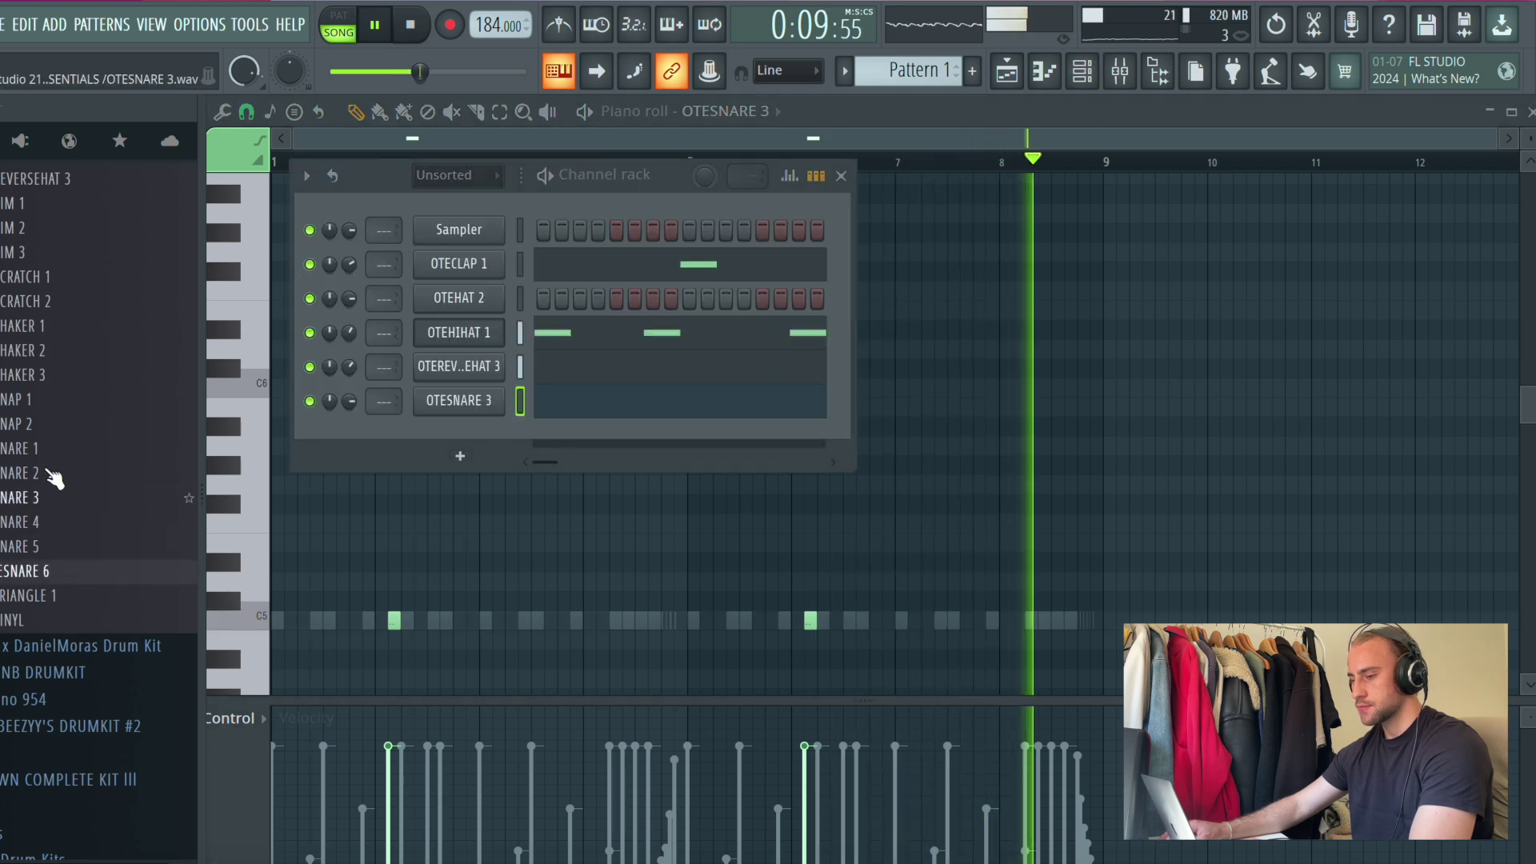
left_click(48, 475)
left_click_drag(71, 480, 377, 436)
right_click(496, 435)
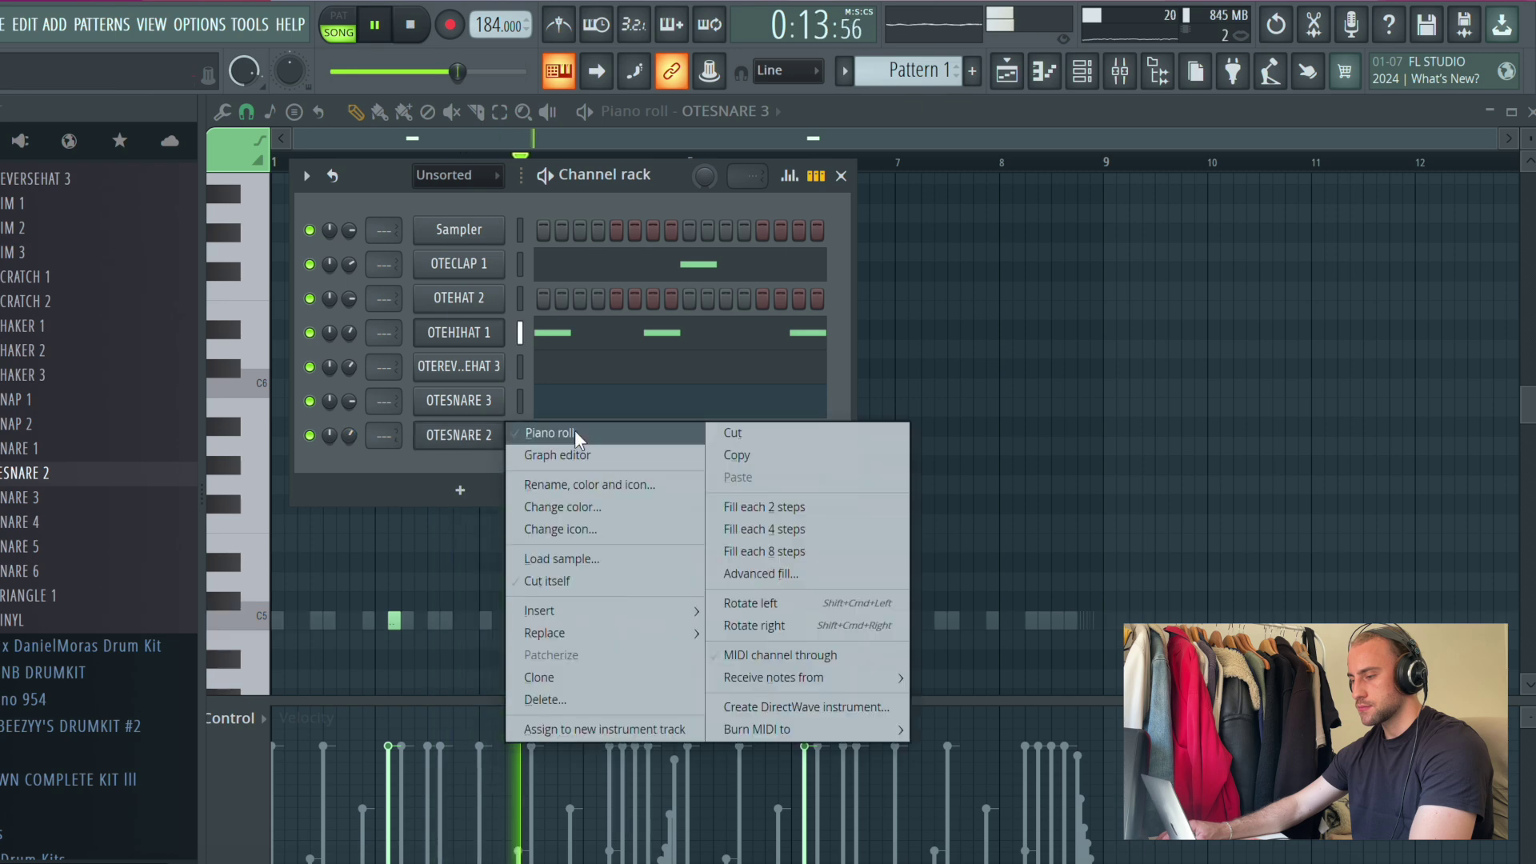
left_click(575, 434)
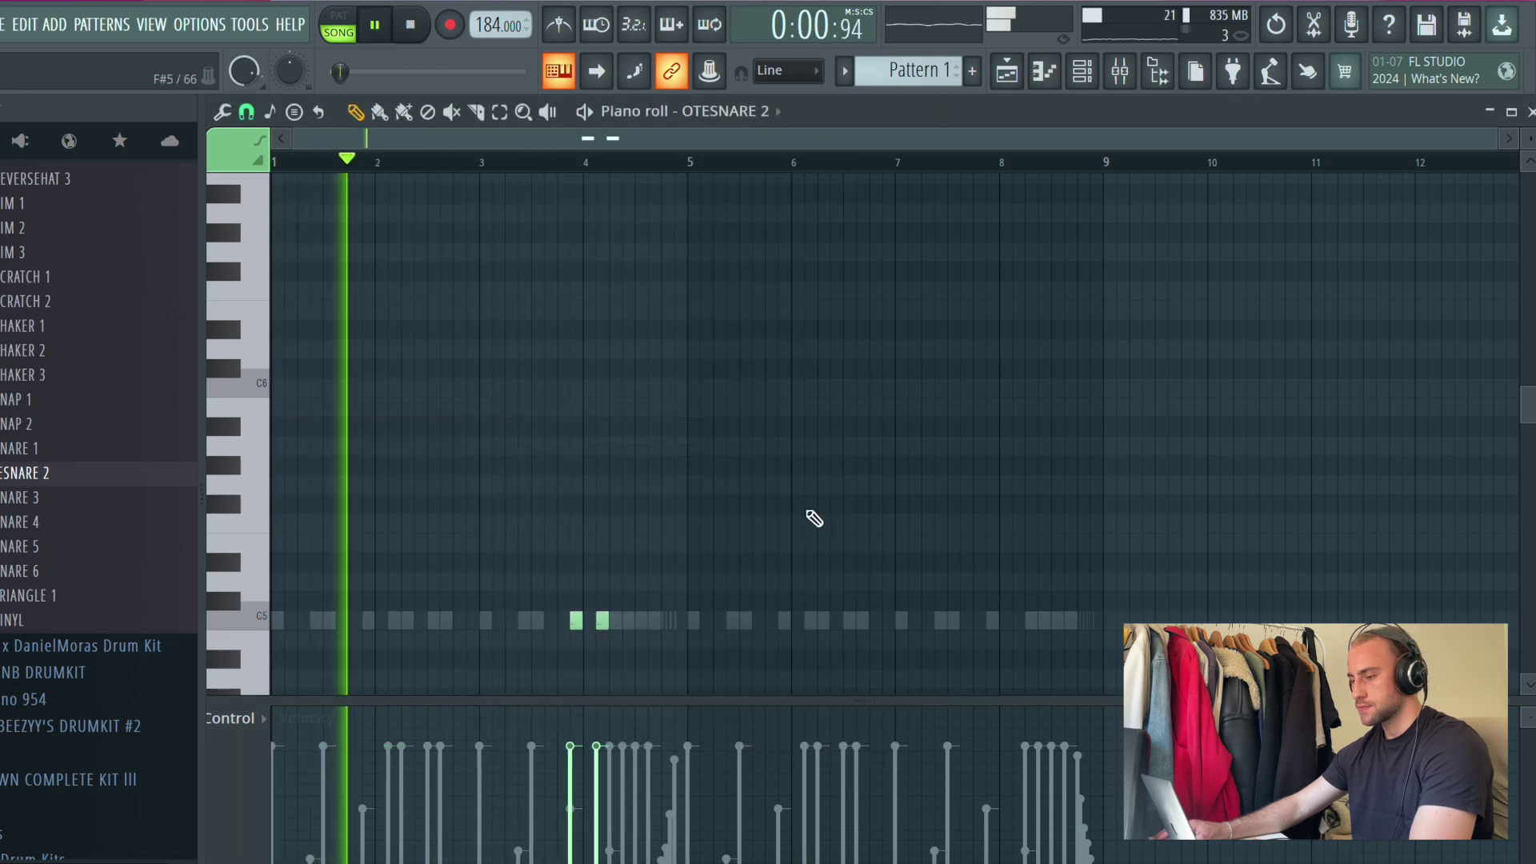
left_click(571, 813)
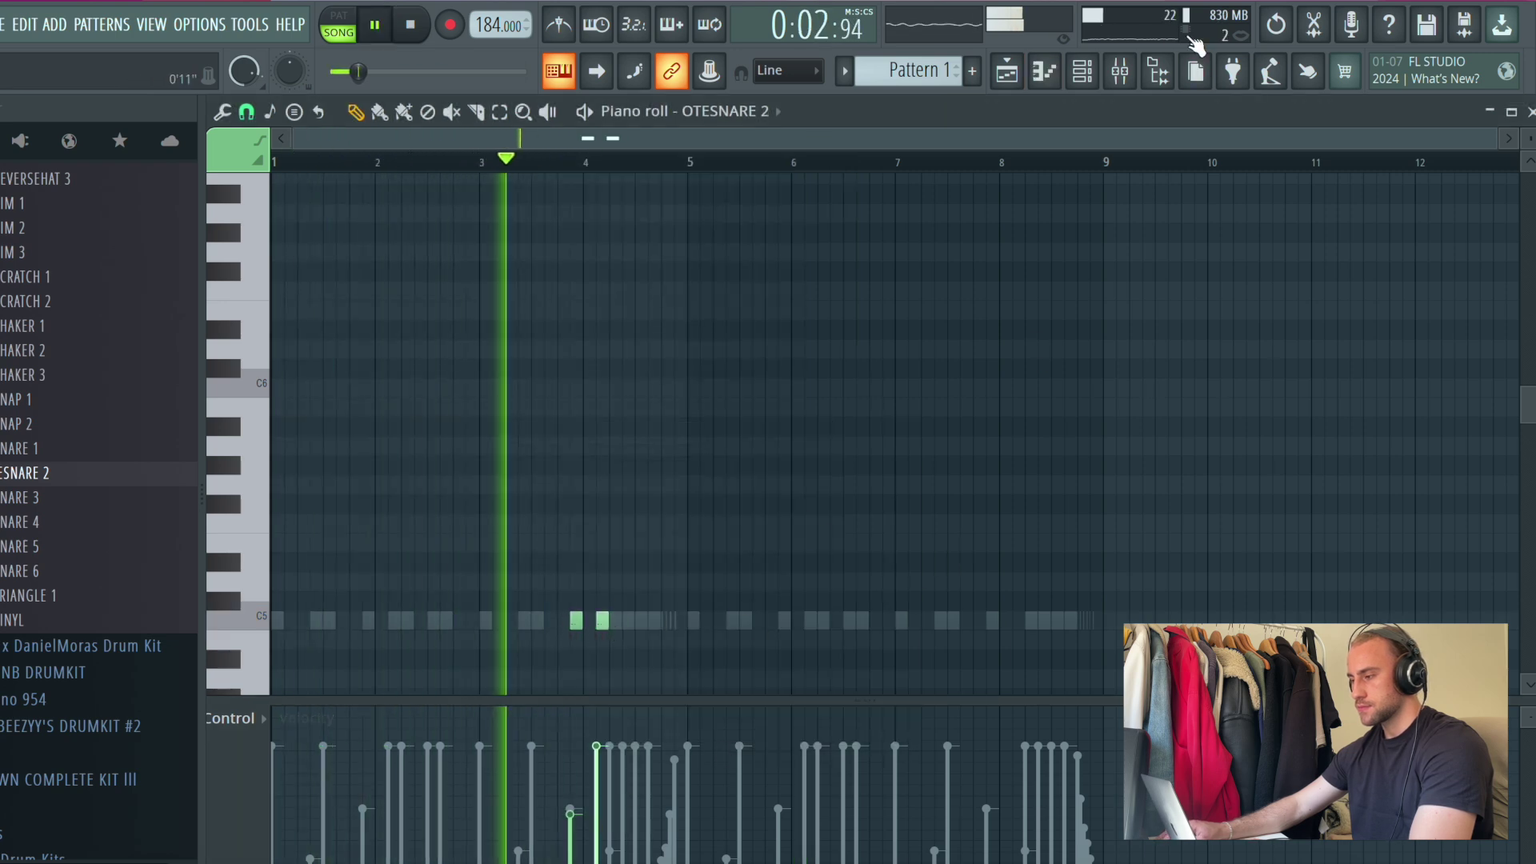
Step: Program a single reduced-velocity C5 note on the second beat of bar 2 for OTEHAT 2
left_click(1083, 71)
scroll(59, 507, "up", 8)
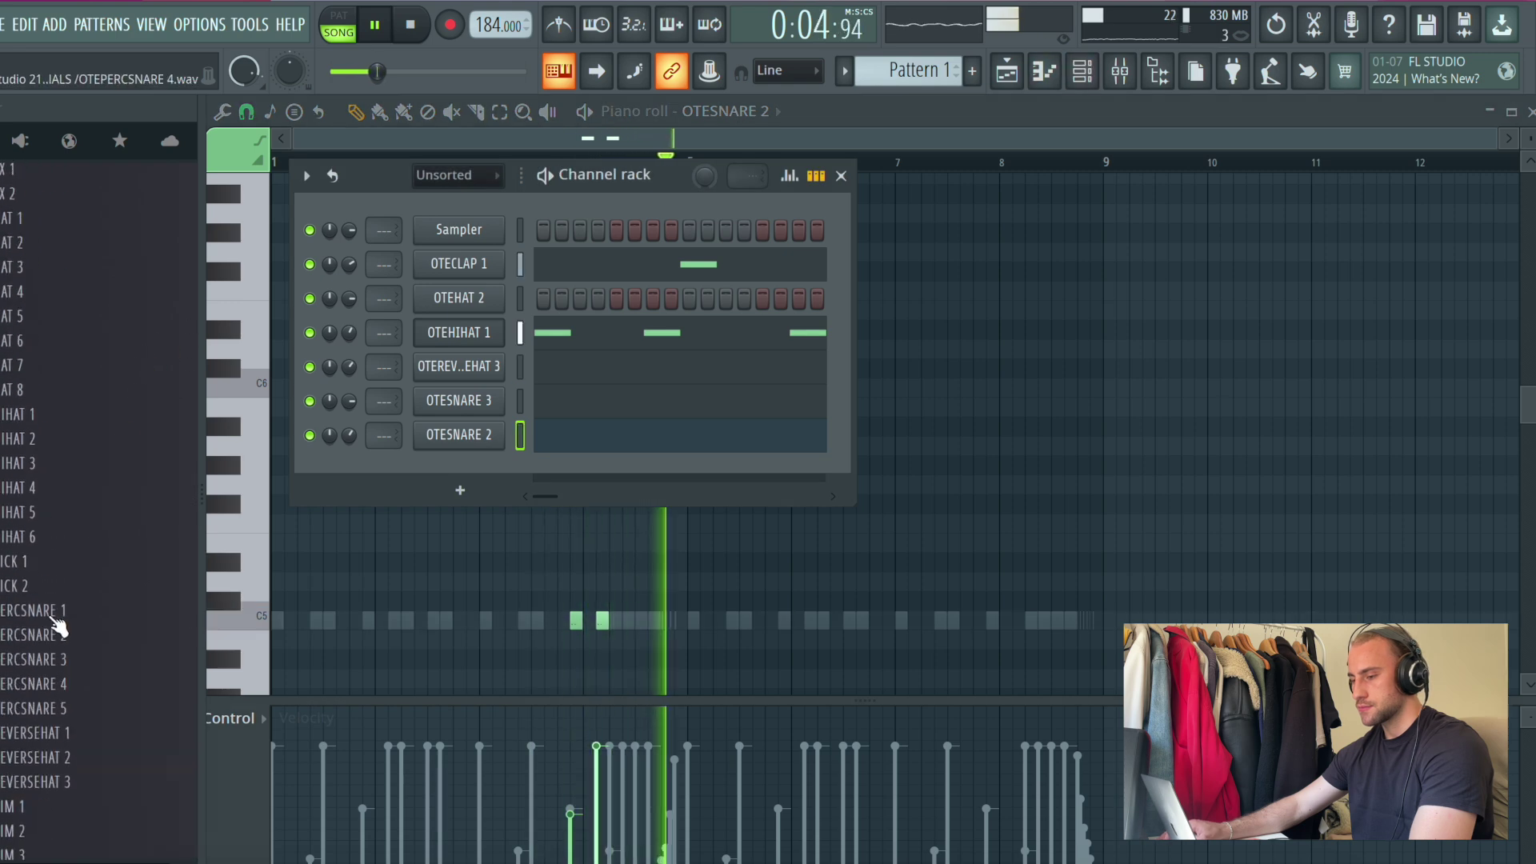
scroll(59, 629, "up", 5)
left_click(65, 622)
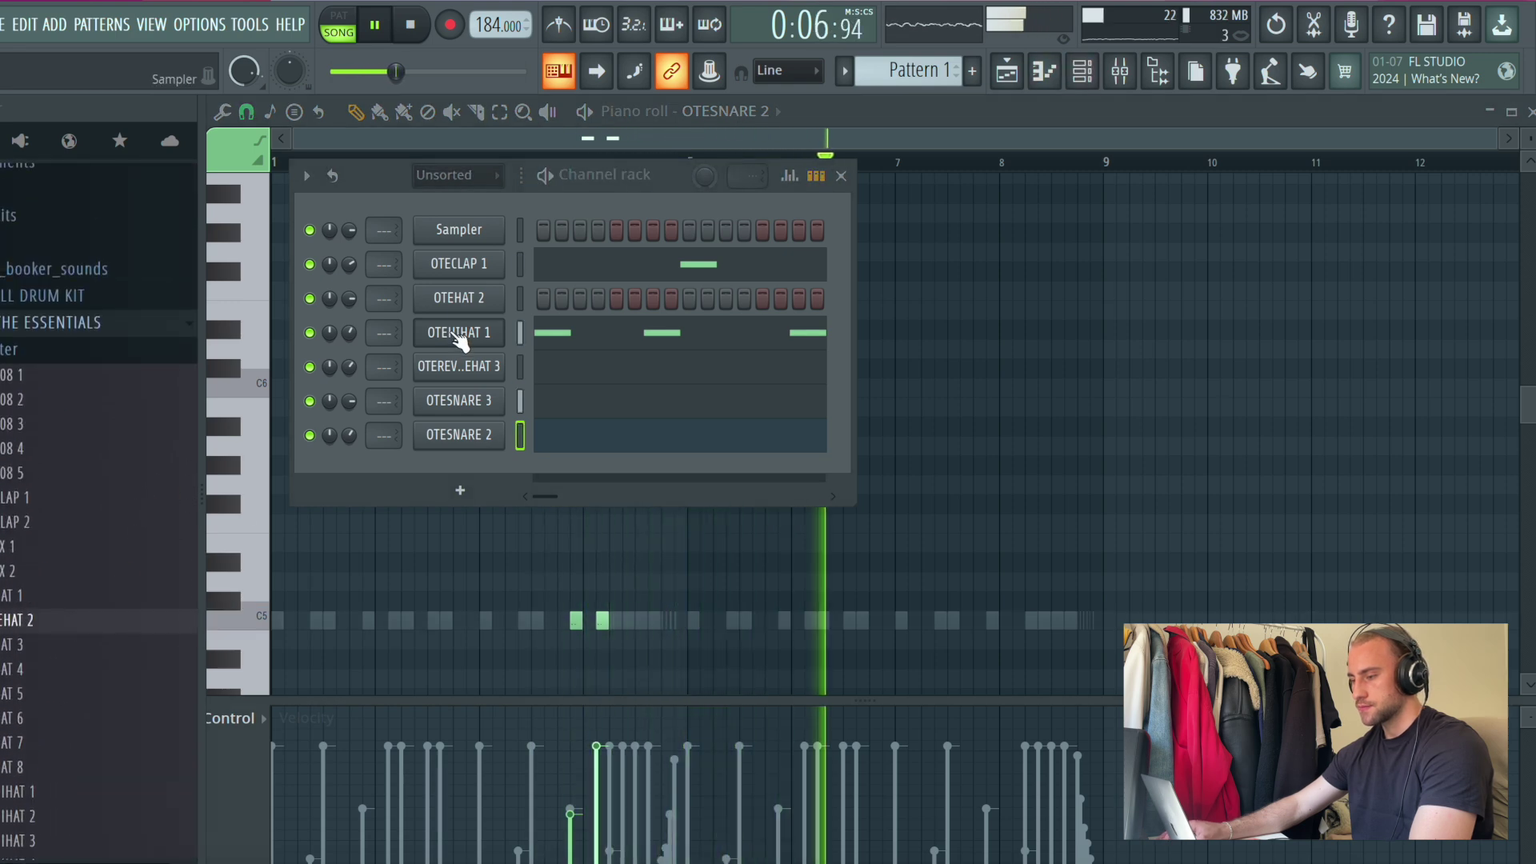
left_click(479, 302)
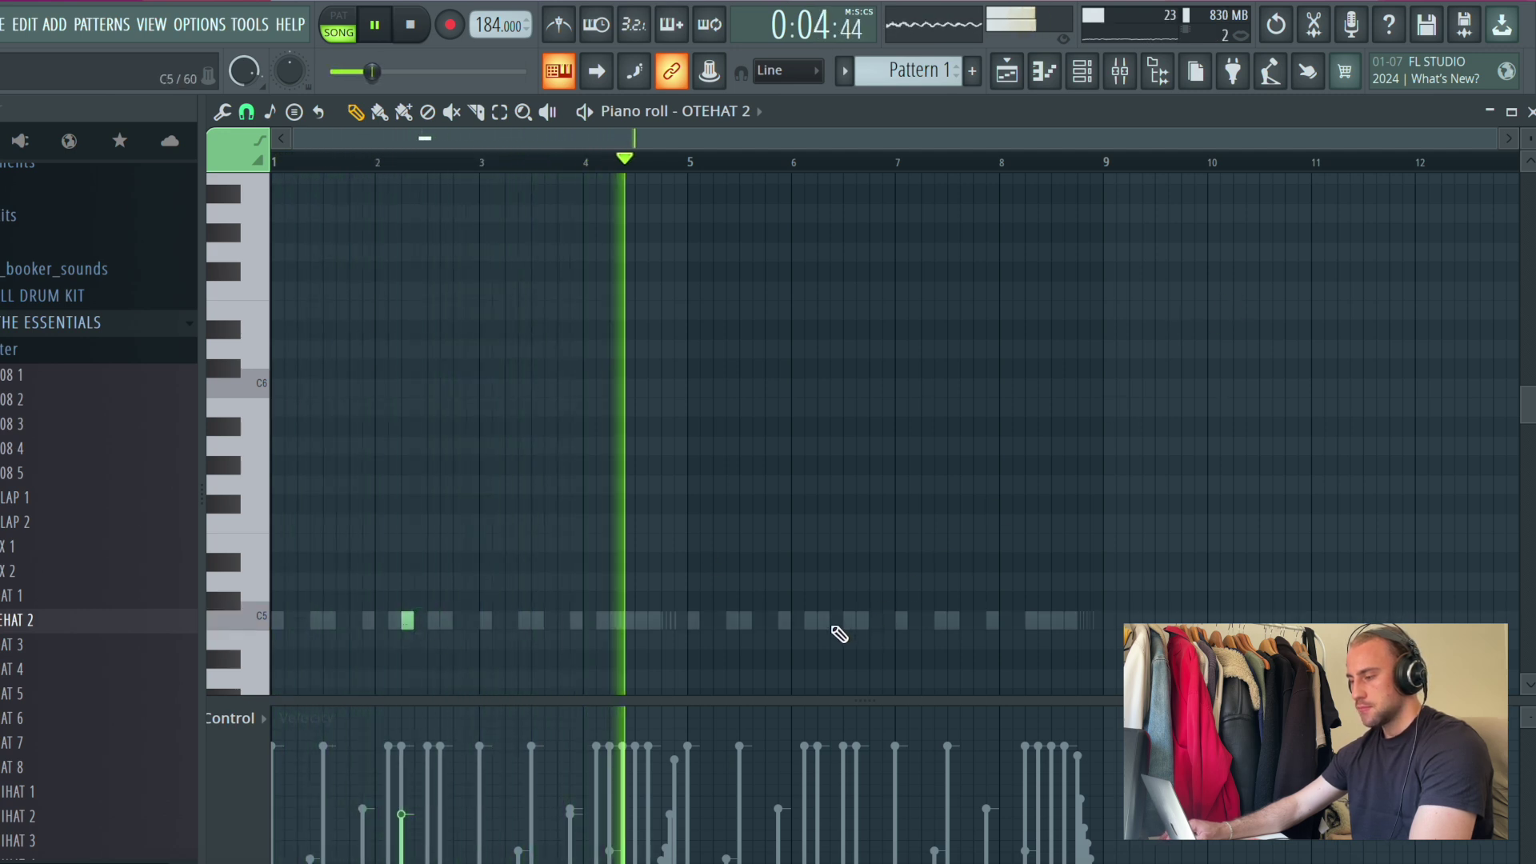
Step: Audition the hat, perc snare, rim, snap and snare samples in the Essentials kit
left_click(1000, 73)
left_click(1084, 76)
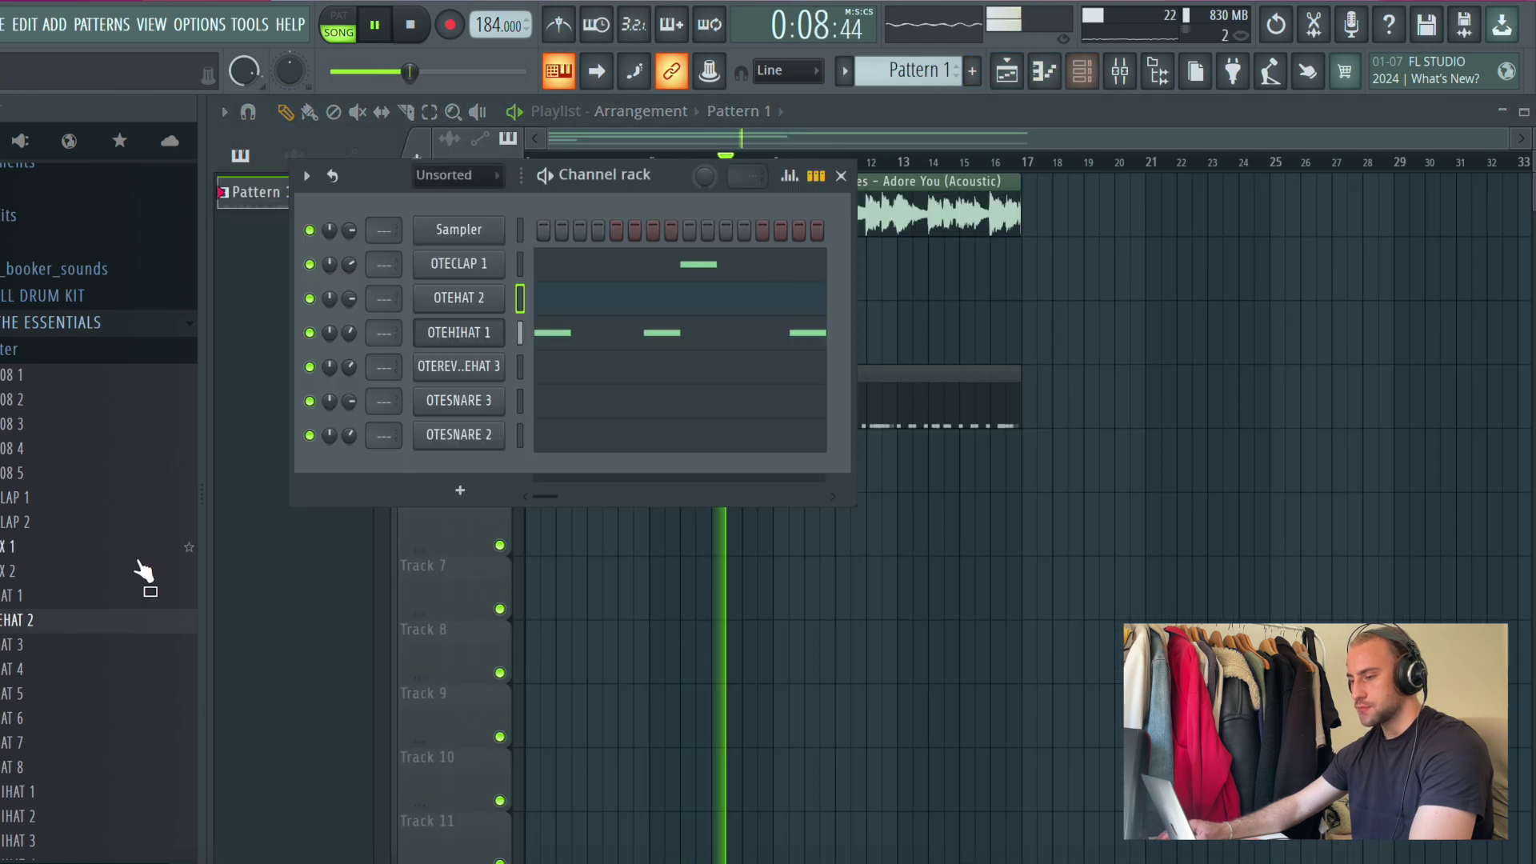
scroll(72, 686, "down", 3)
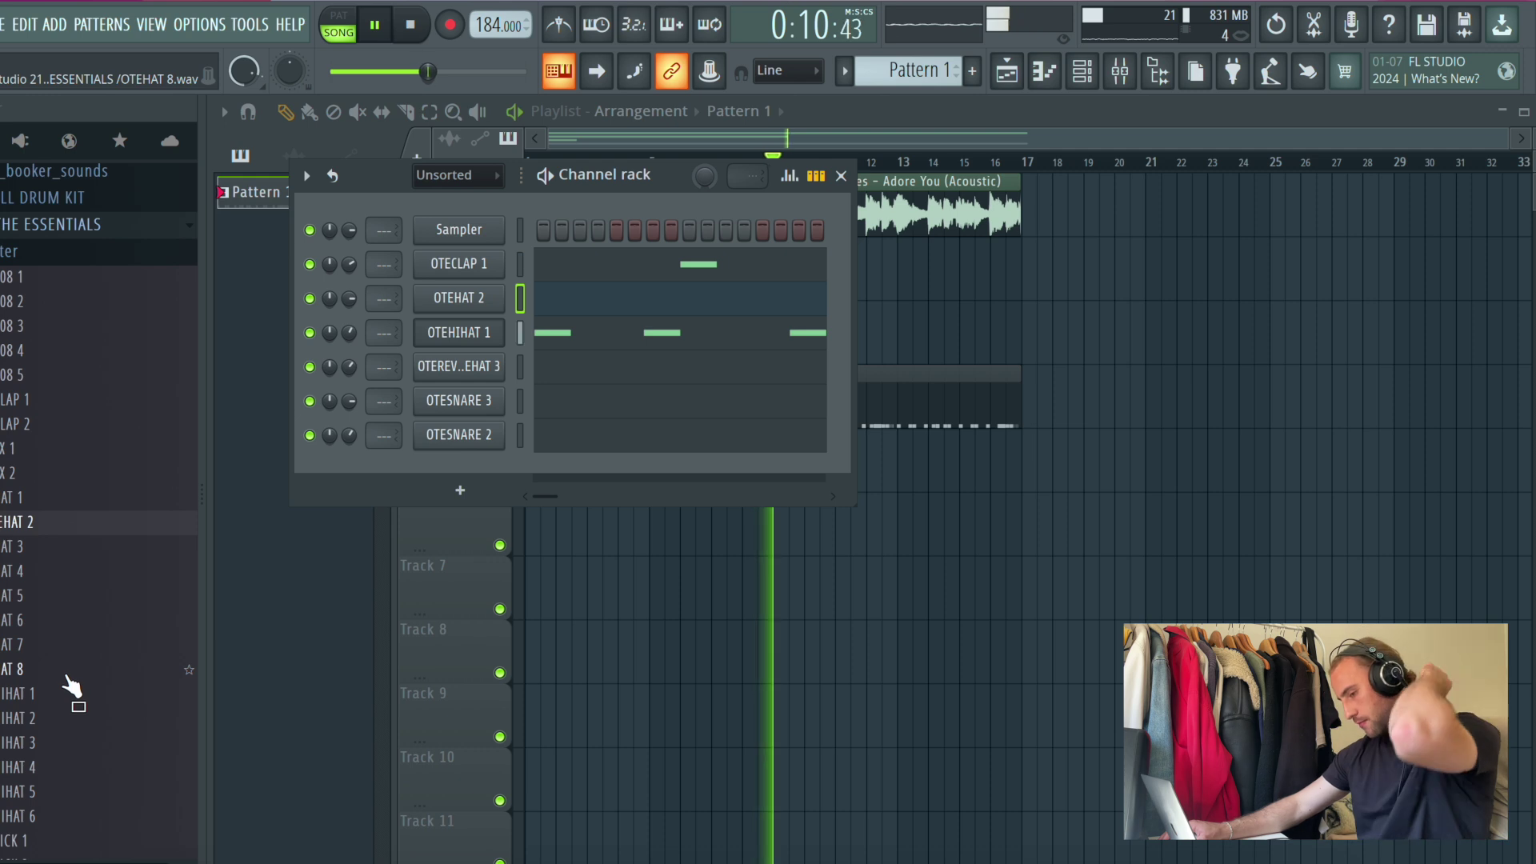
left_click(36, 722)
scroll(47, 784, "down", 3)
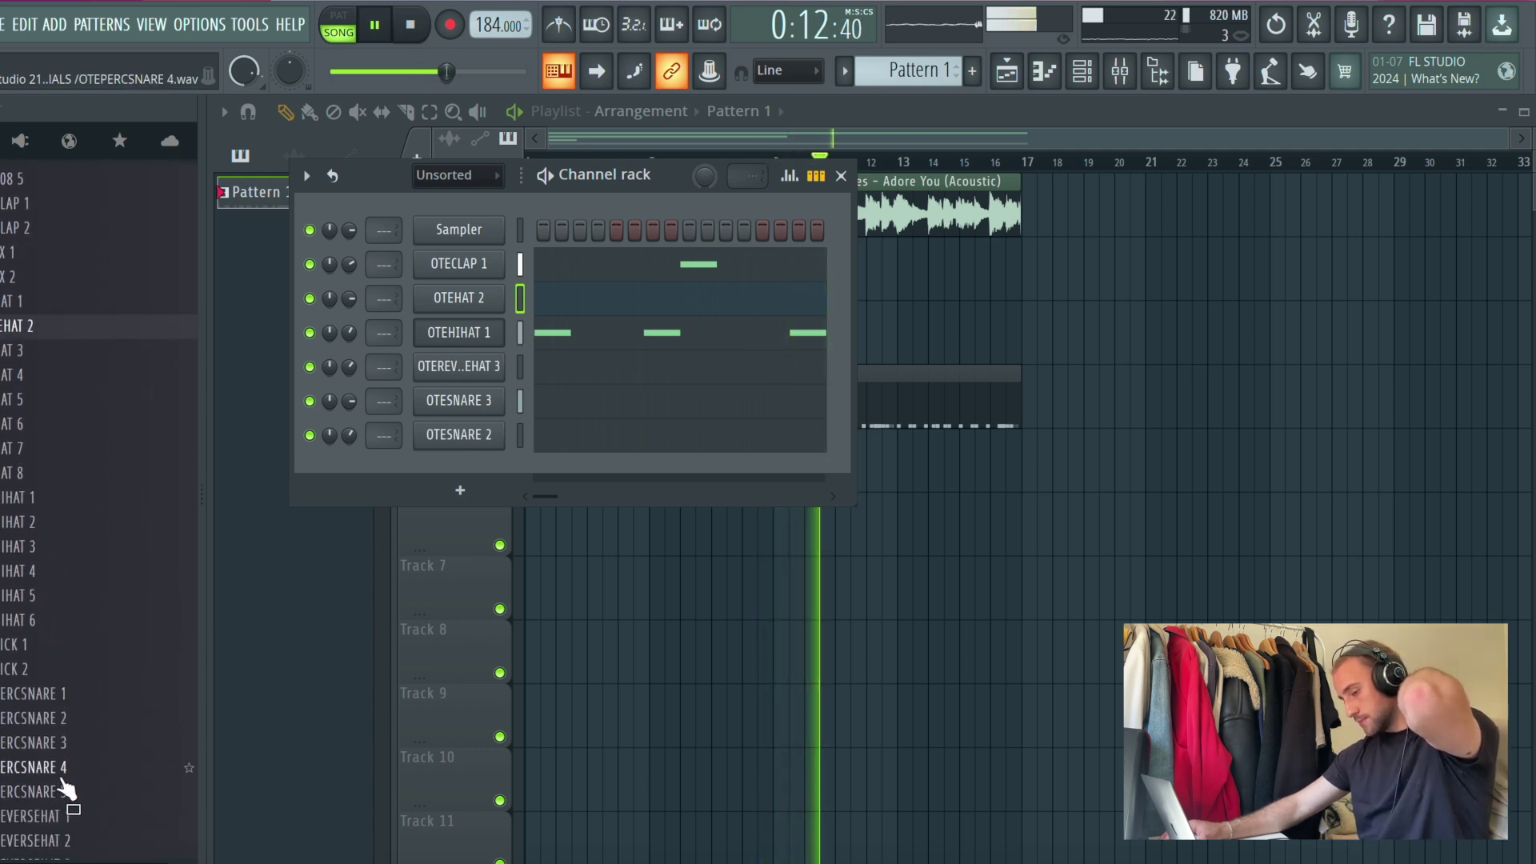
left_click(62, 772)
left_click(70, 746)
key("Up")
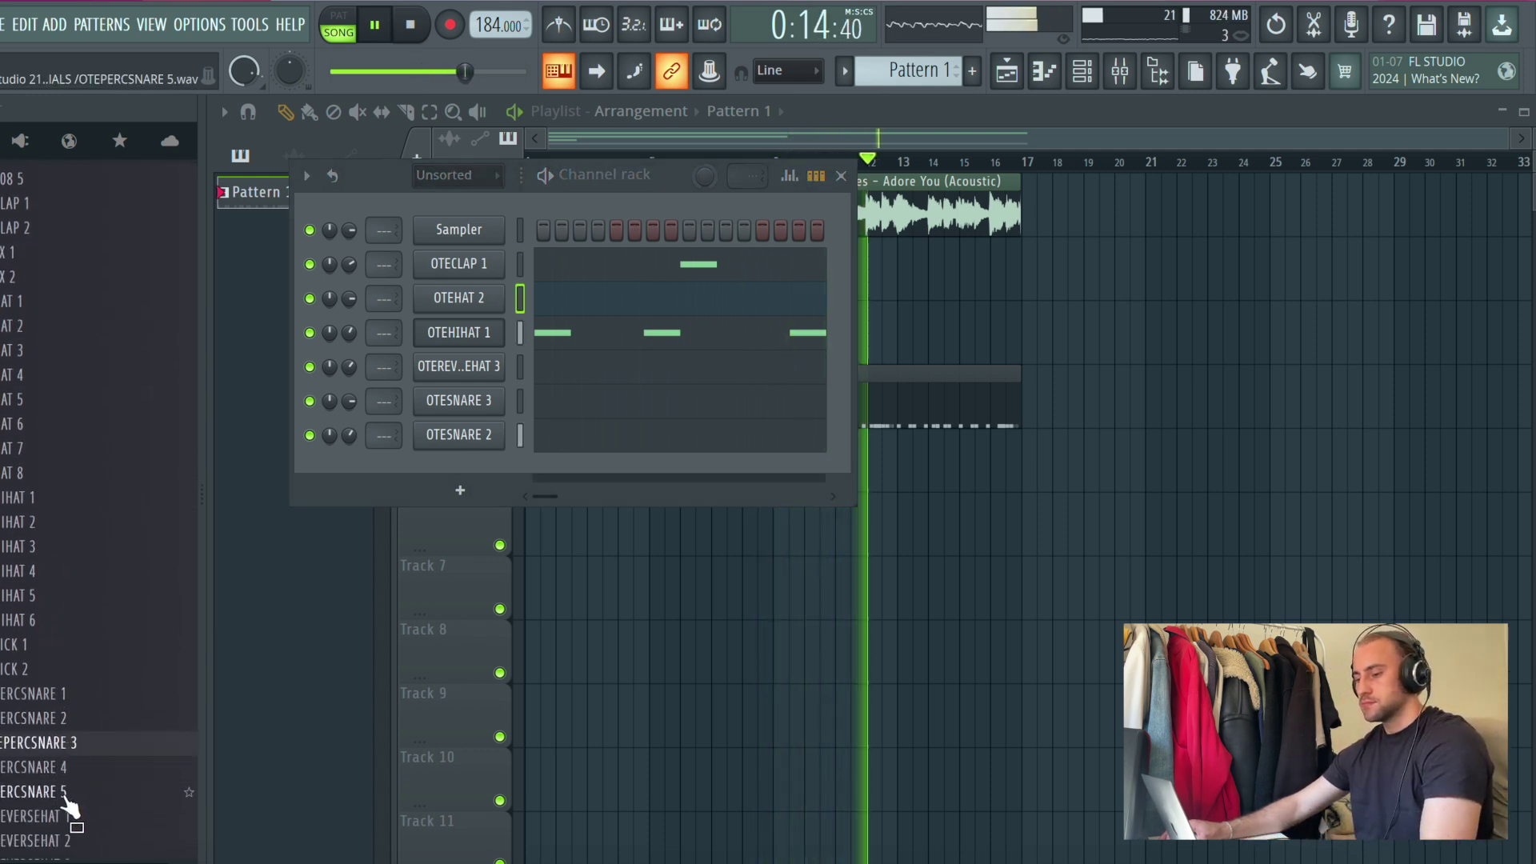
scroll(69, 800, "down", 4)
left_click(64, 724)
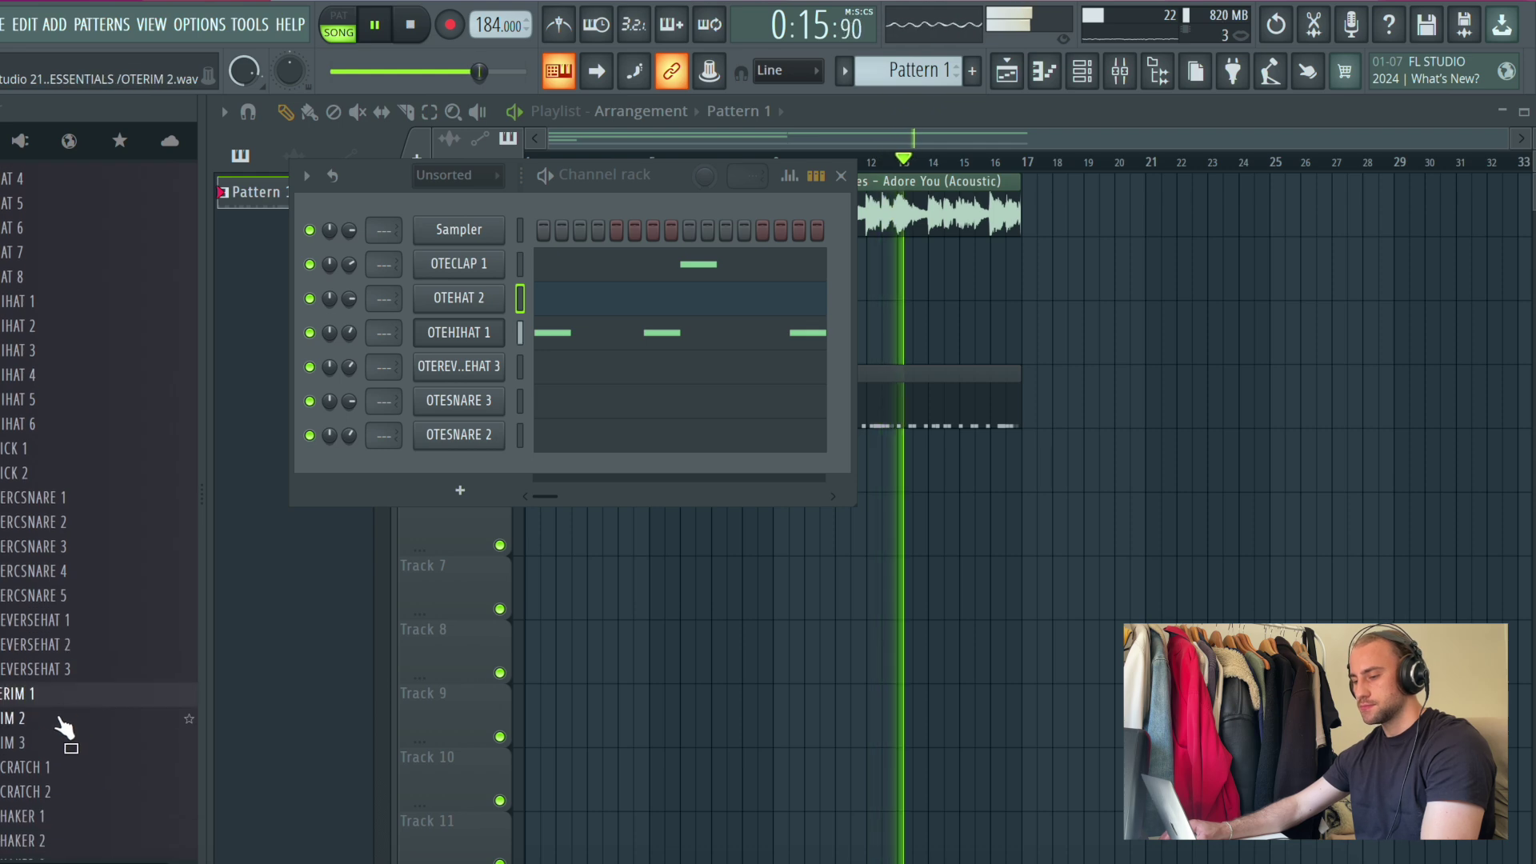
scroll(57, 769, "down", 3)
left_click(64, 770)
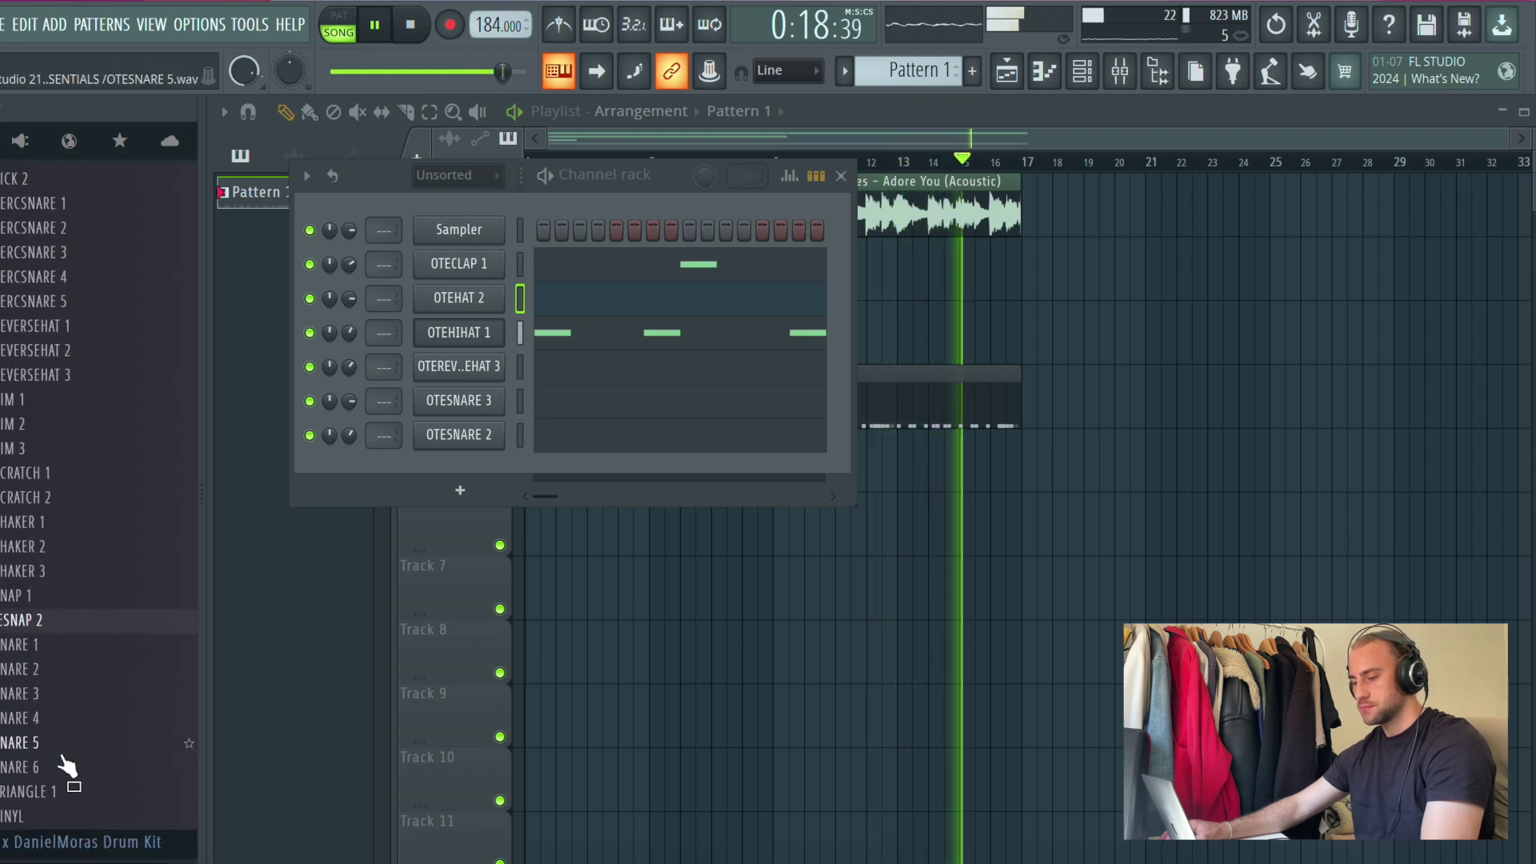
left_click(60, 614)
scroll(60, 614, "down", 10)
Step: Collapse the Essentials kit and open the GODUMMI DRUMKIT sample folder
left_click(48, 273)
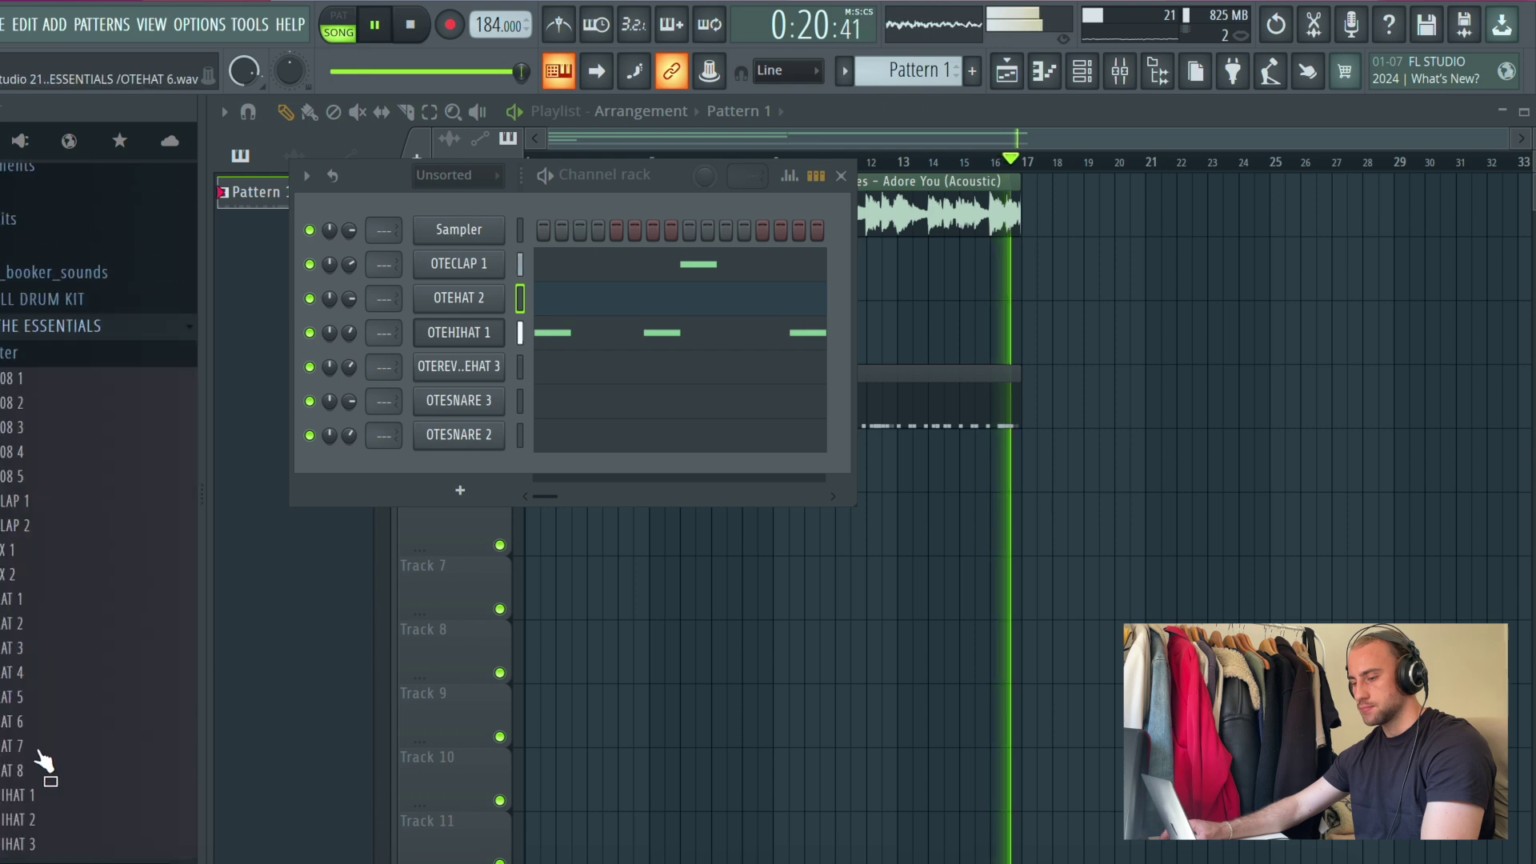
left_click(40, 274)
scroll(48, 282, "up", 3)
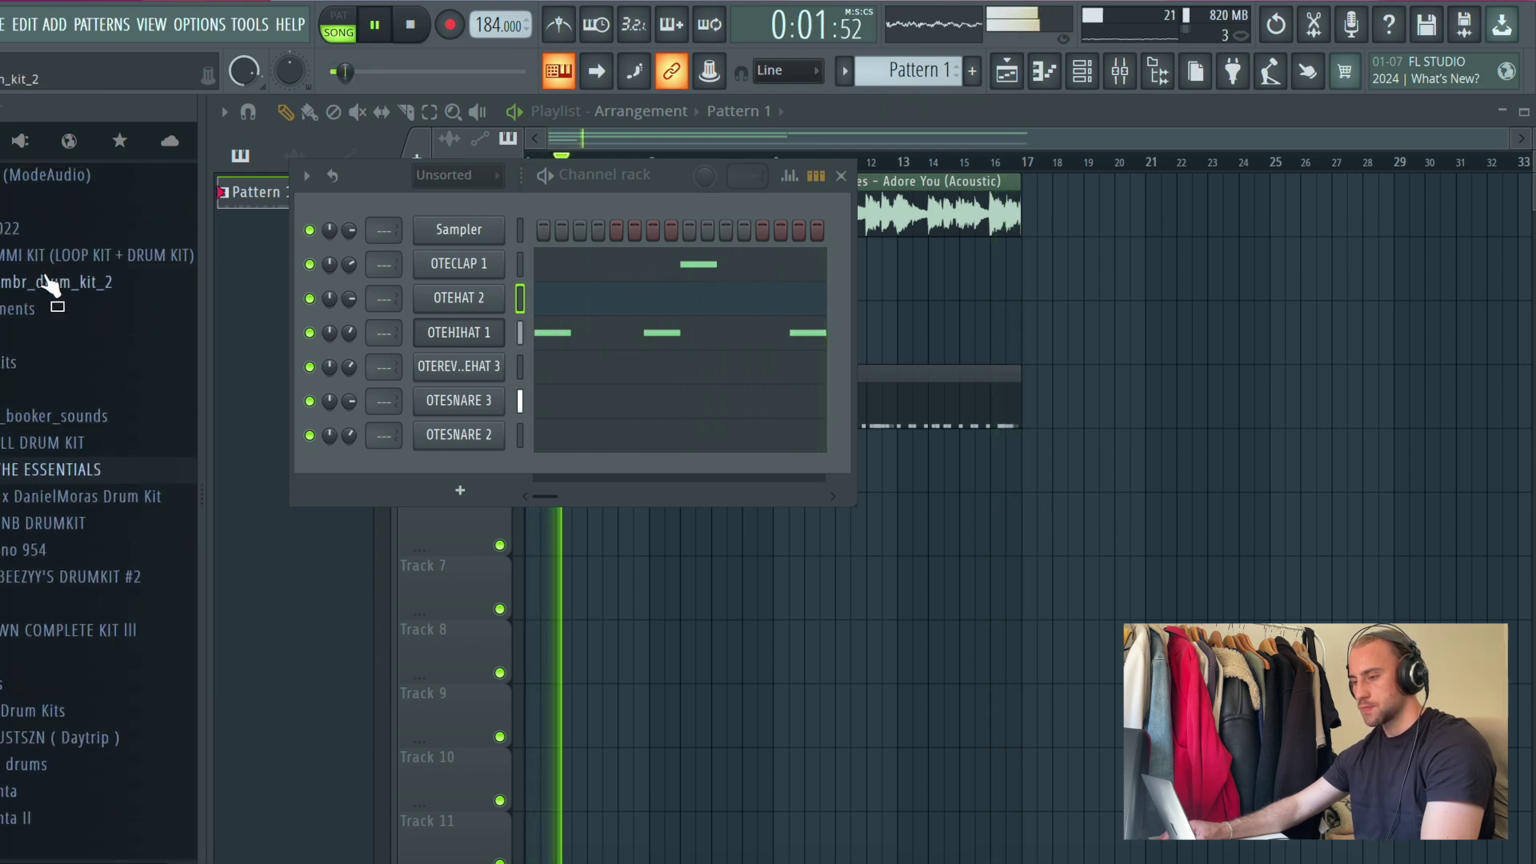
left_click(33, 267)
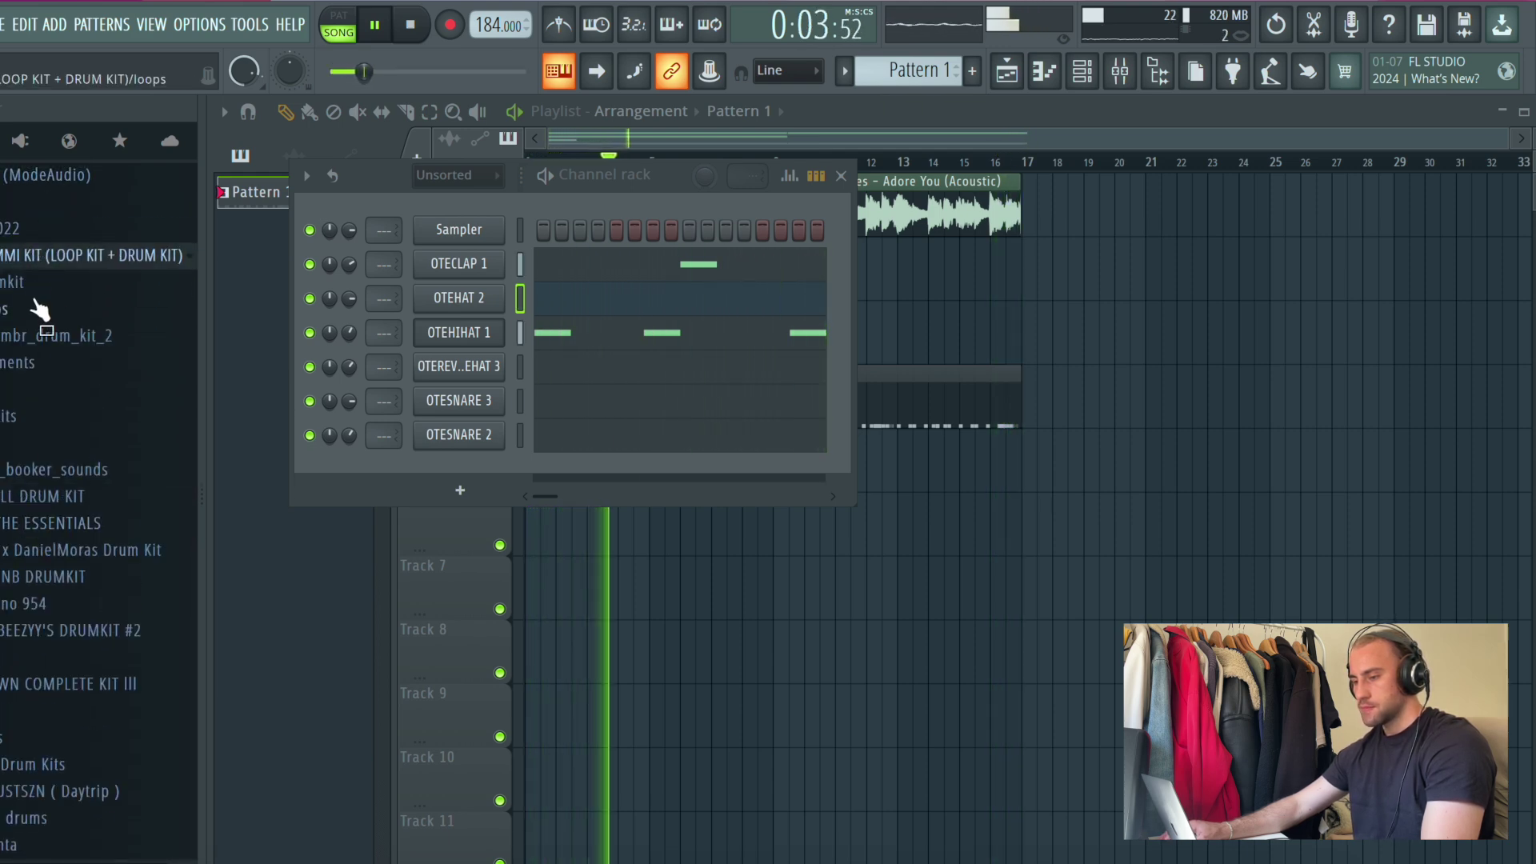
scroll(48, 440, "up", 3)
left_click(48, 447)
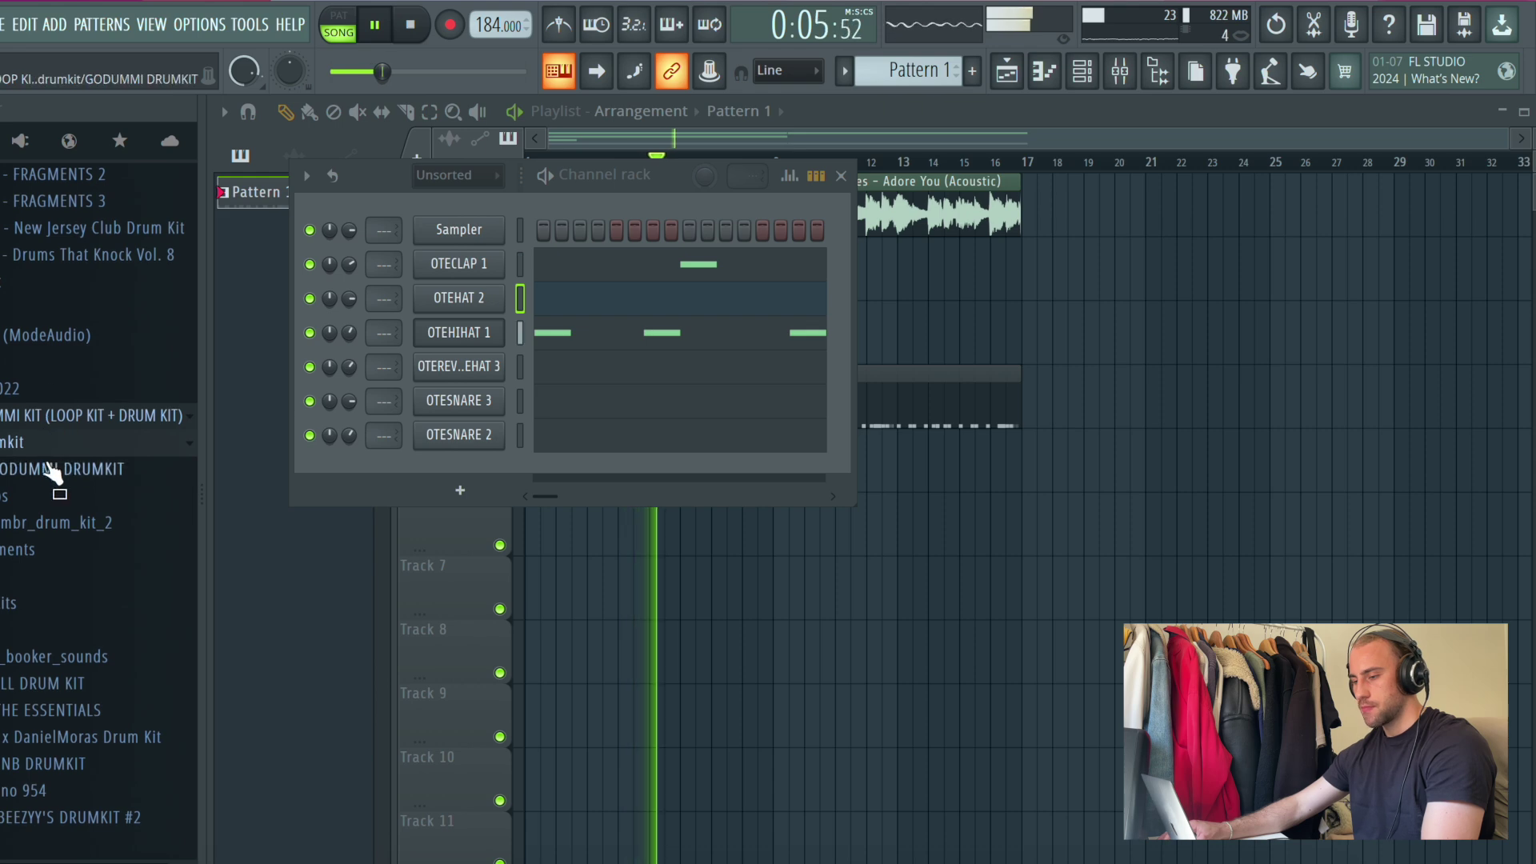
left_click(52, 470)
Step: Audition the DUMMI perc and open hat samples
left_click(97, 607)
left_click(116, 530)
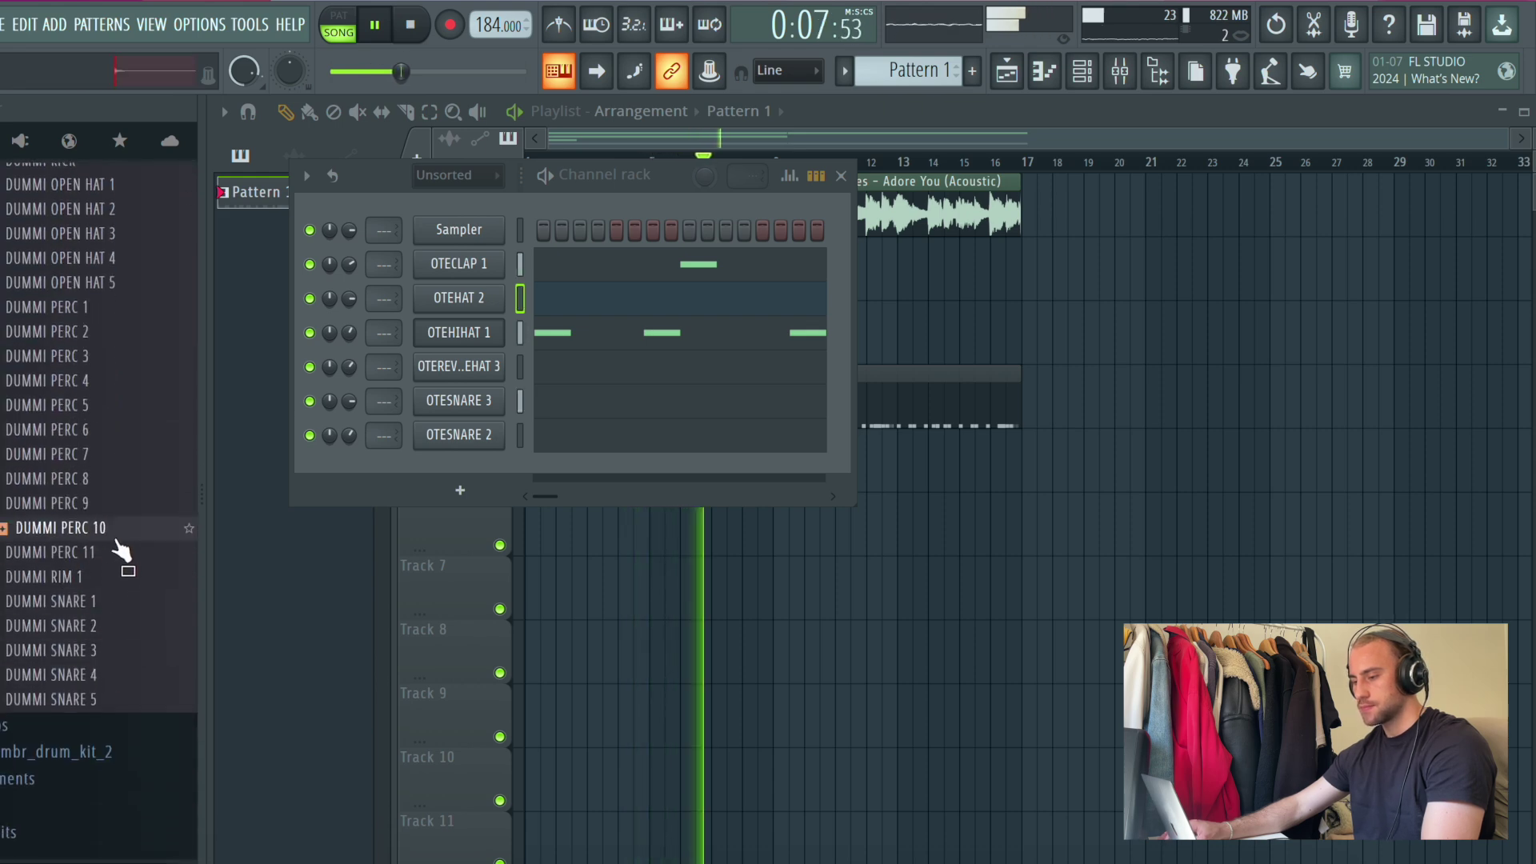
scroll(120, 473, "up", 2)
left_click(119, 479)
left_click(124, 599)
left_click(126, 626)
left_click(128, 645)
left_click(128, 625)
scroll(128, 699, "up", 2)
left_click(127, 534)
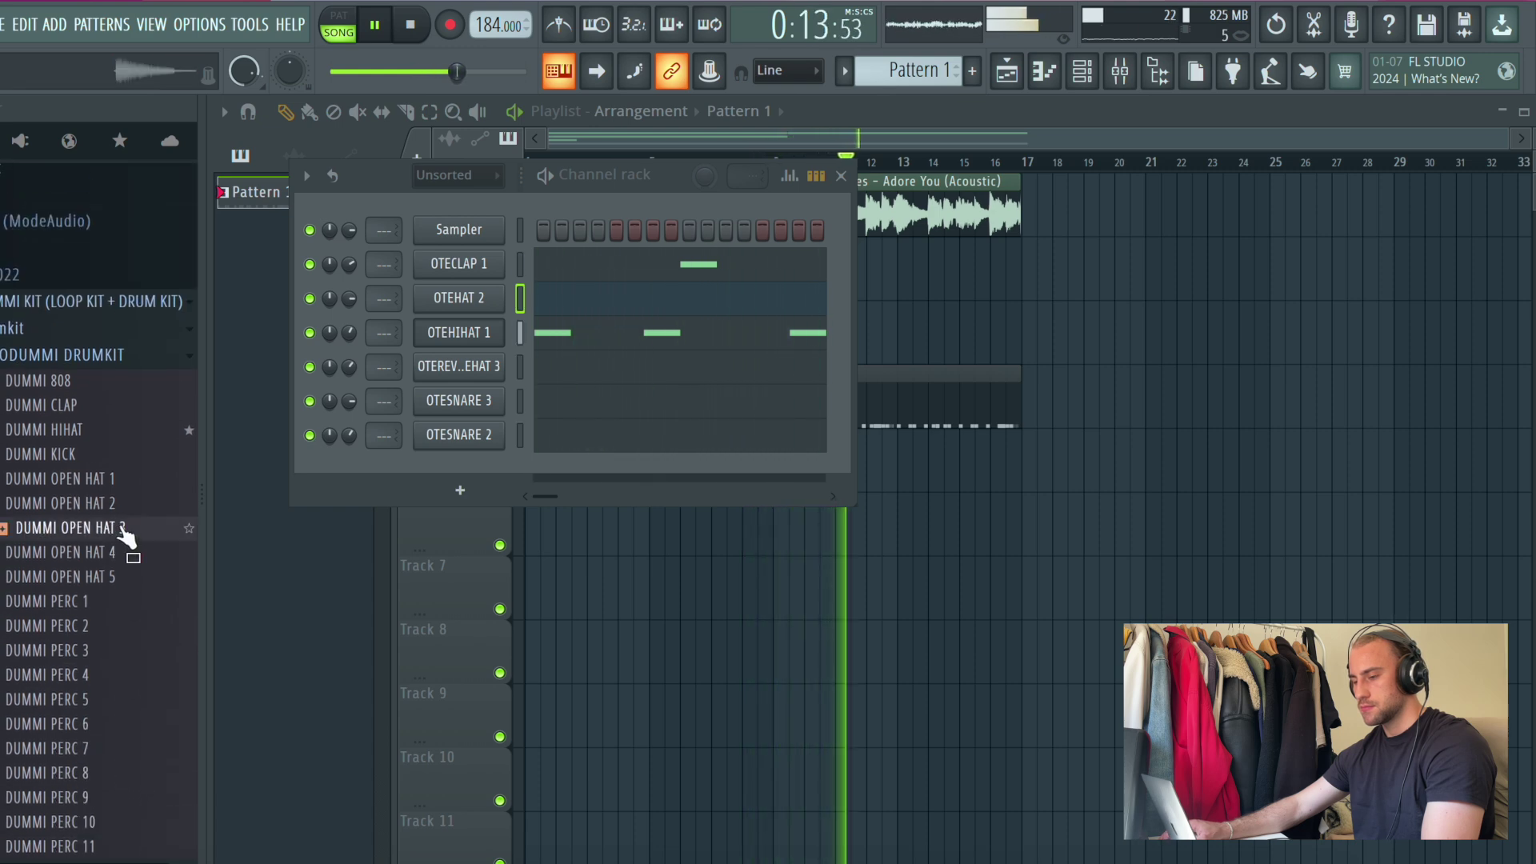
Step: Add DUMMI OPEN HAT 1 to the channel rack and open its piano roll
left_click(124, 484)
left_click_drag(224, 509, 449, 469)
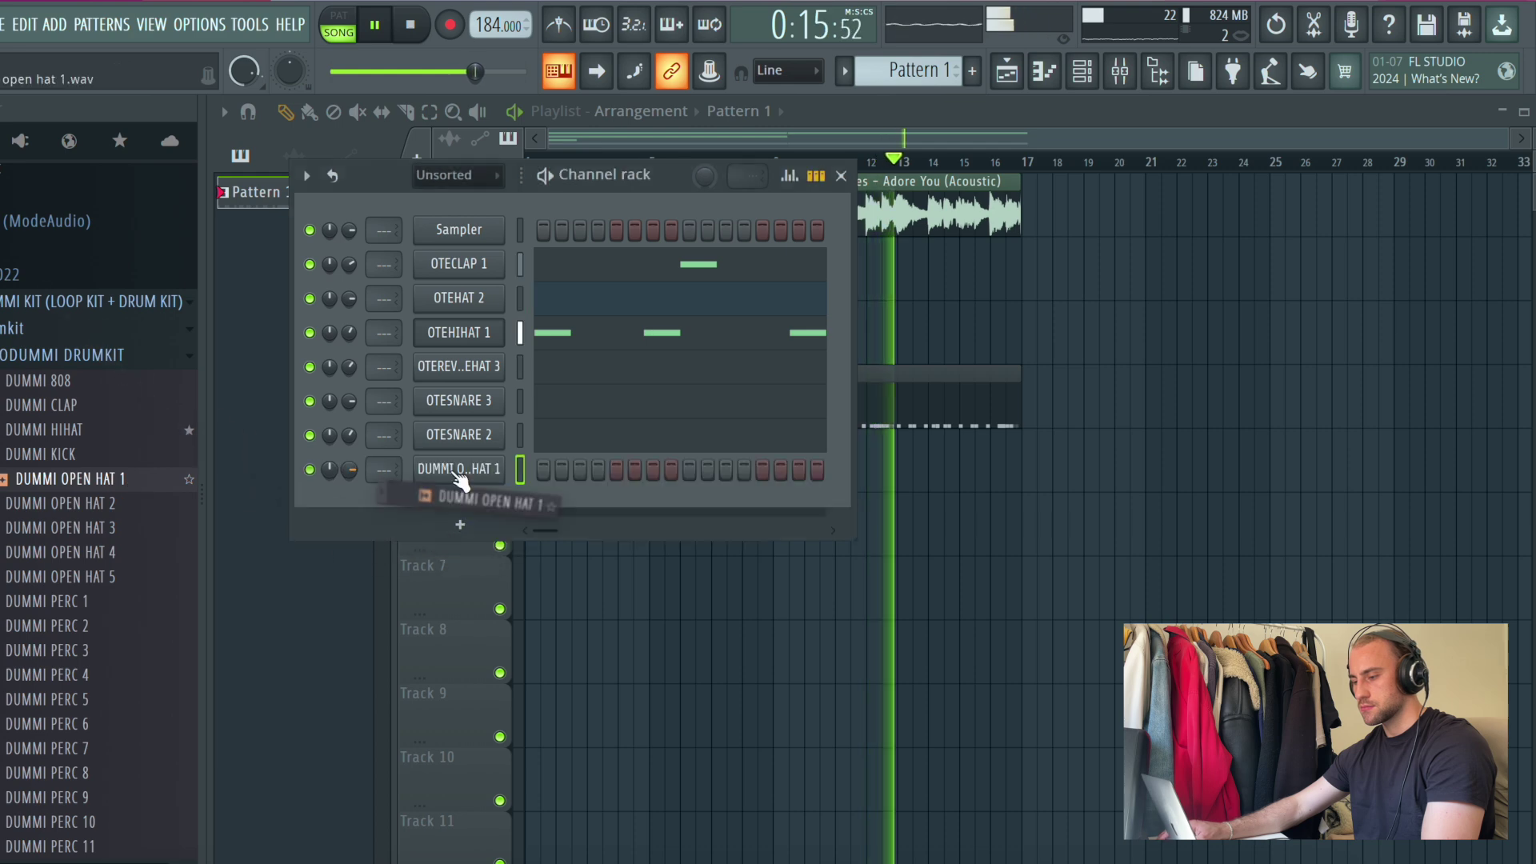
right_click(450, 468)
left_click(529, 473)
Step: Place C5 open hat notes starting bars 1, 3, 5 and 7 and just before bar 3, lowering the velocity of the pre-bar-3 and bar 7 notes
left_click_drag(235, 627, 236, 622)
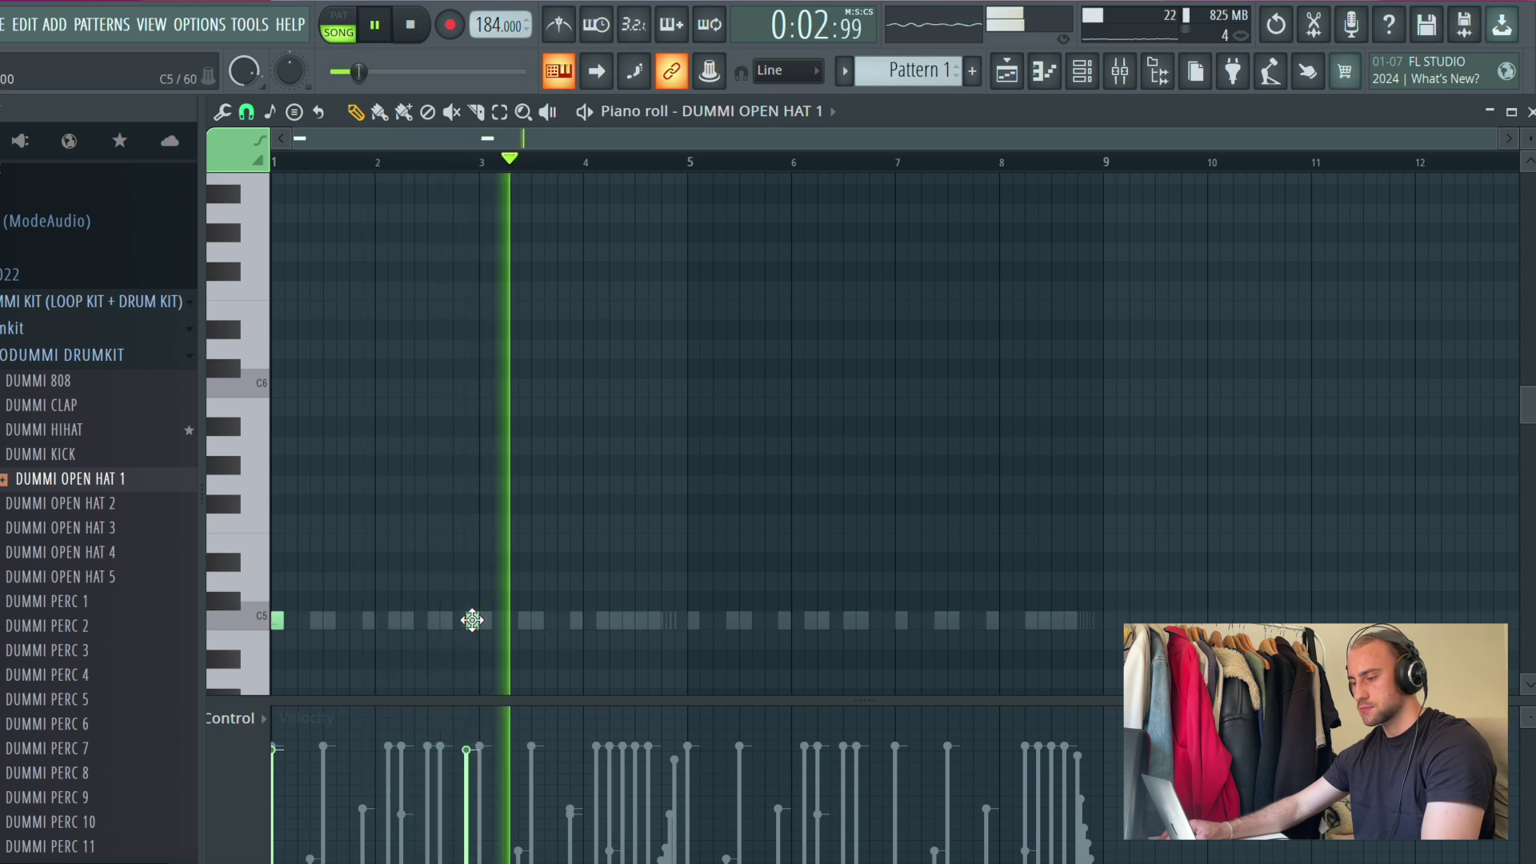
left_click(479, 621)
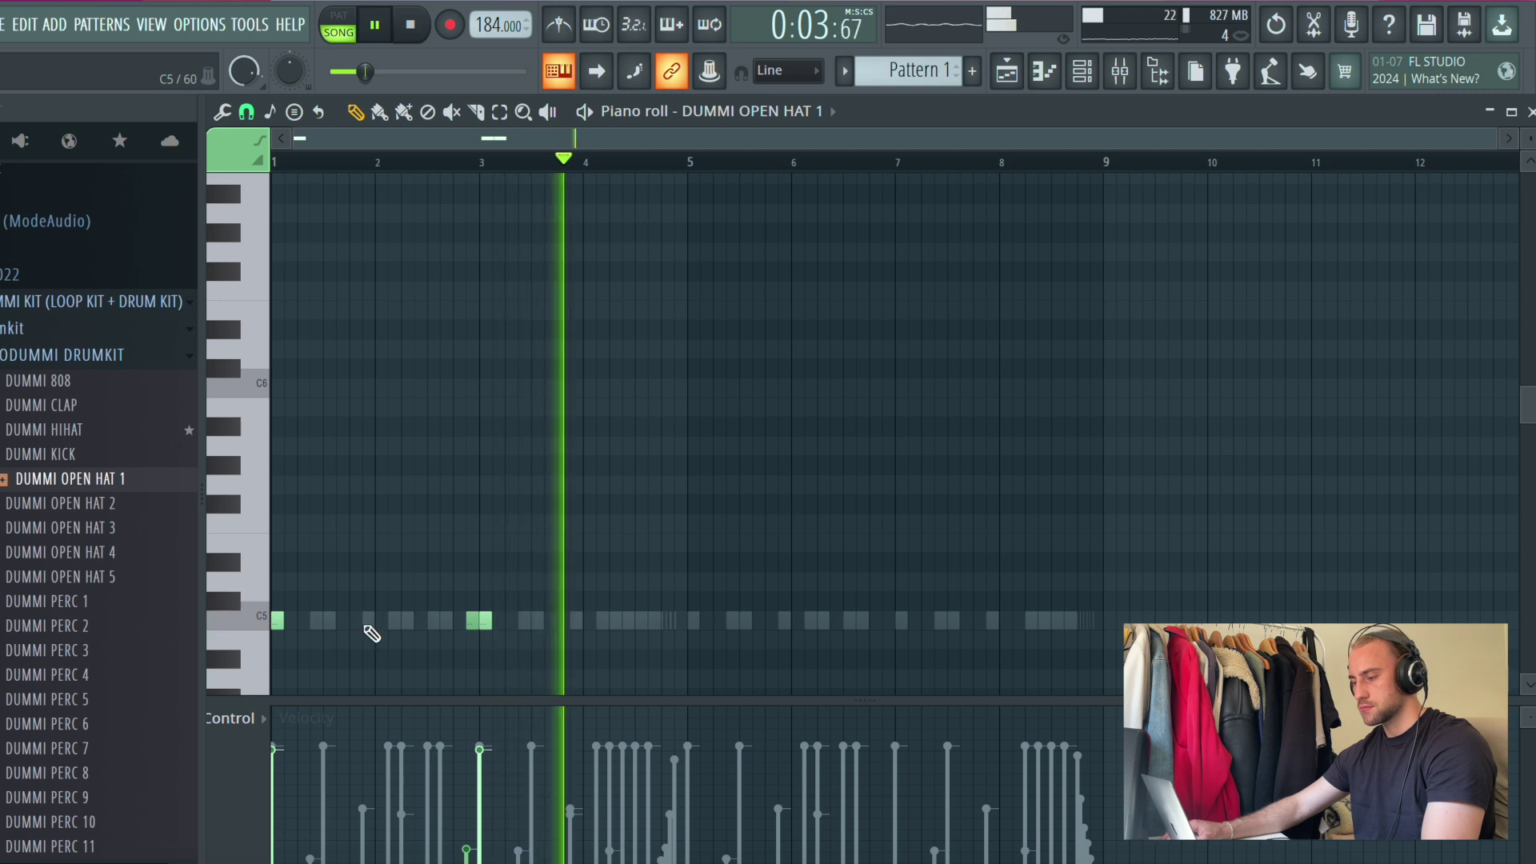
left_click(692, 621)
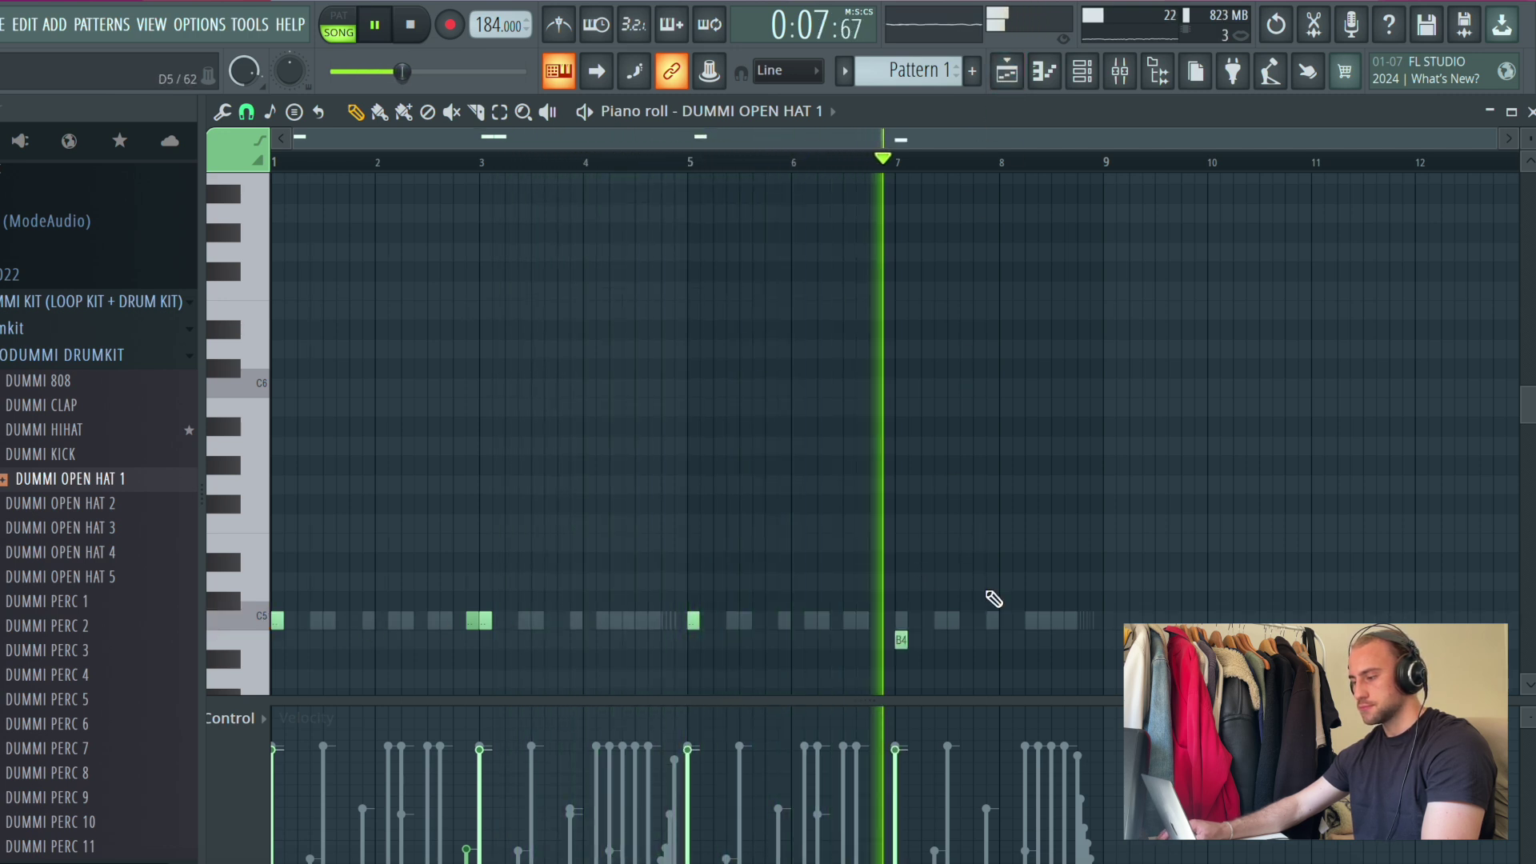
left_click(901, 620)
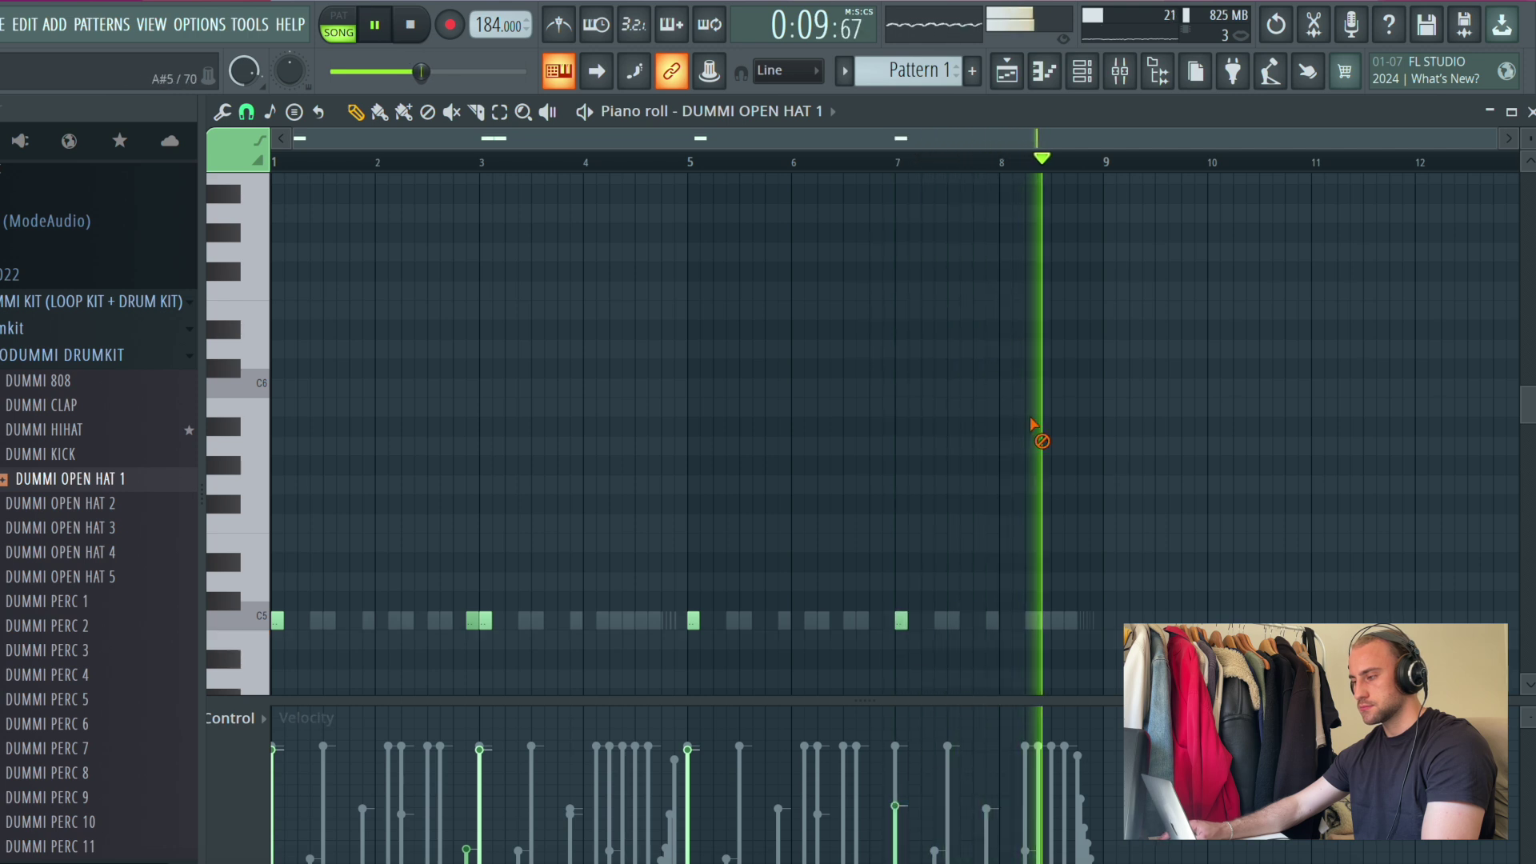
Step: Mute the DUMMI OPEN HAT 1 channel and collapse the GODUMMI kit folder
left_click(1006, 72)
key("F6")
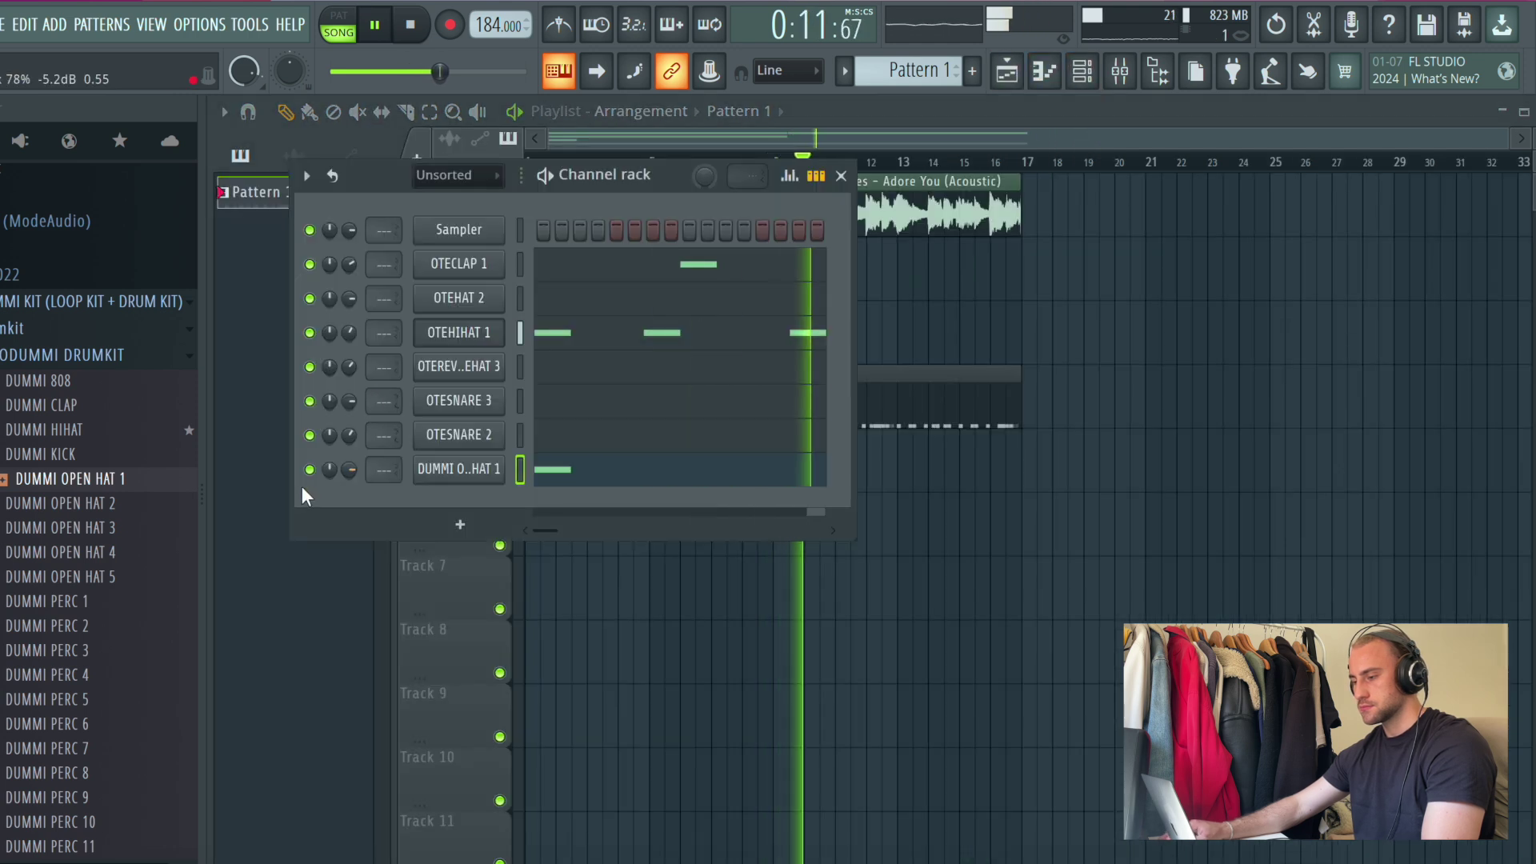
left_click(48, 301)
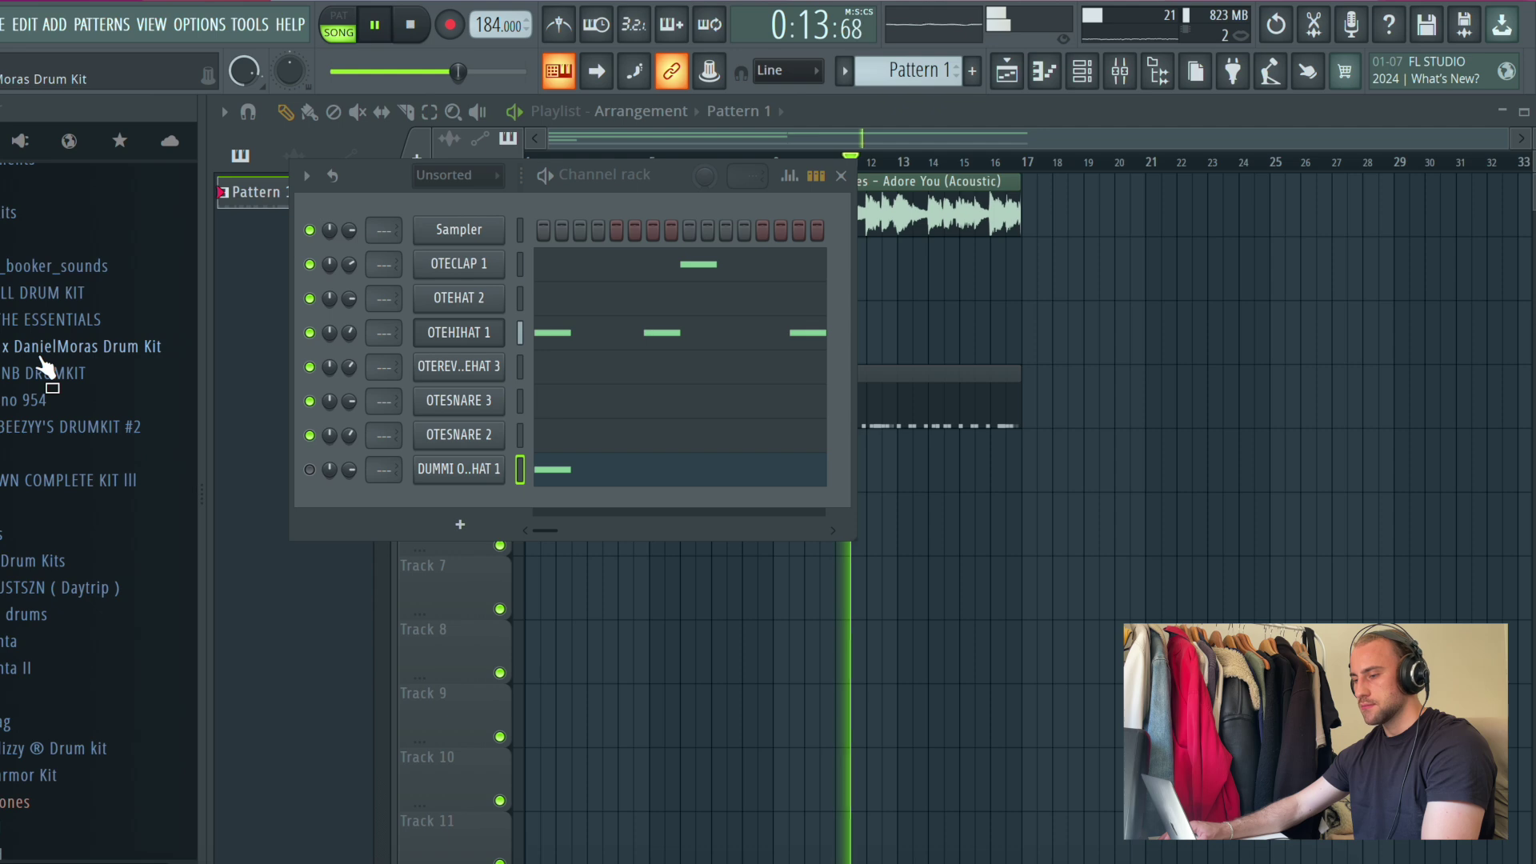
Step: Add OTE808 1 from the Essentials kit to the channel rack and return to the playlist
left_click(36, 322)
left_click_drag(40, 230, 490, 510)
left_click(490, 510)
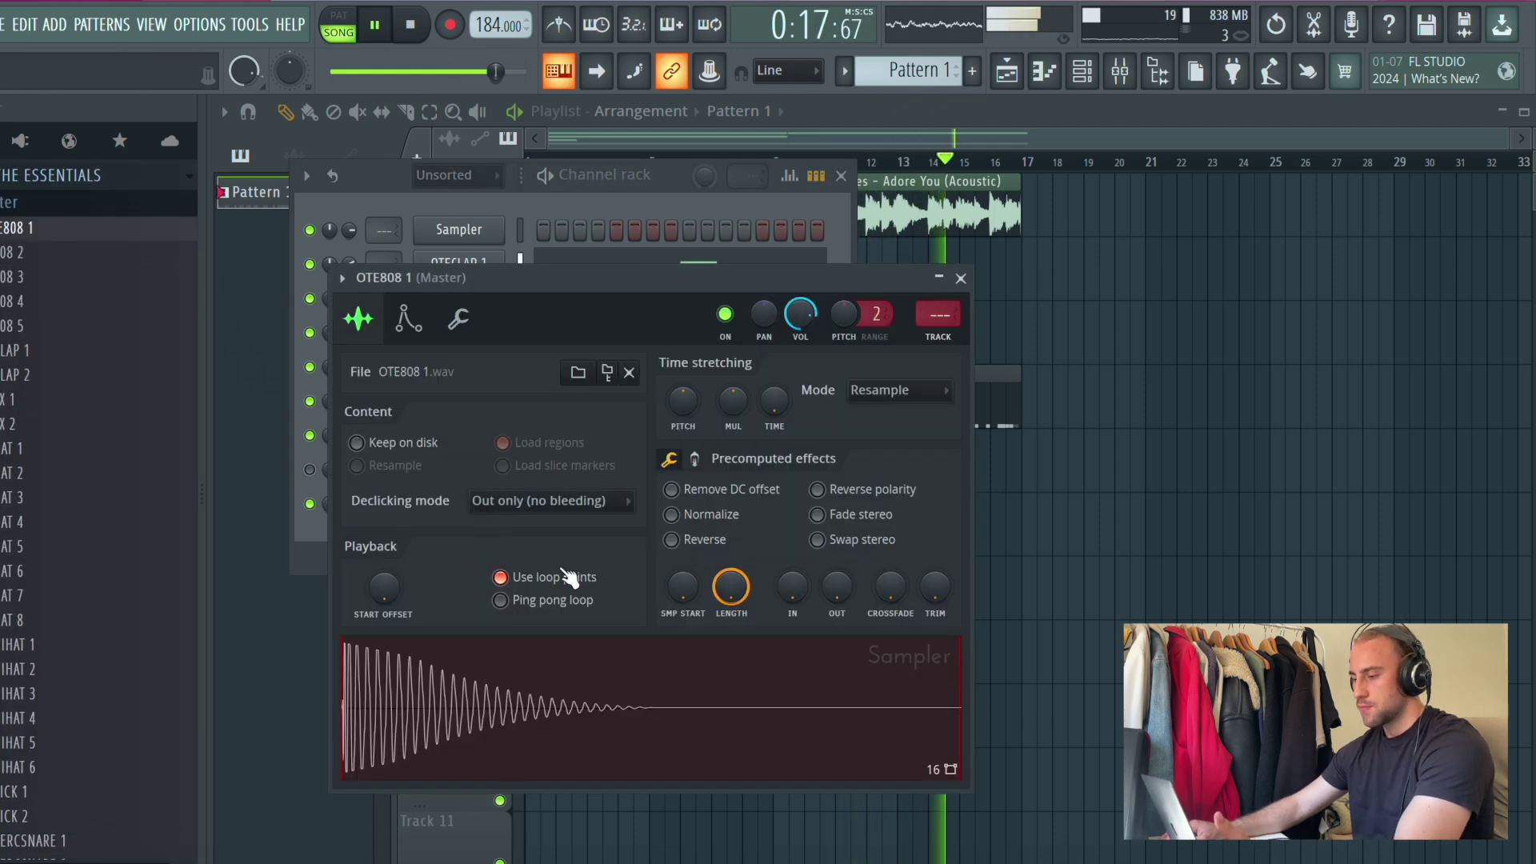
key("F5")
Step: Collapse the Essentials kit, browse the other drum kits and open the drumkit vol. 1 folder
scroll(32, 336, "up", 2)
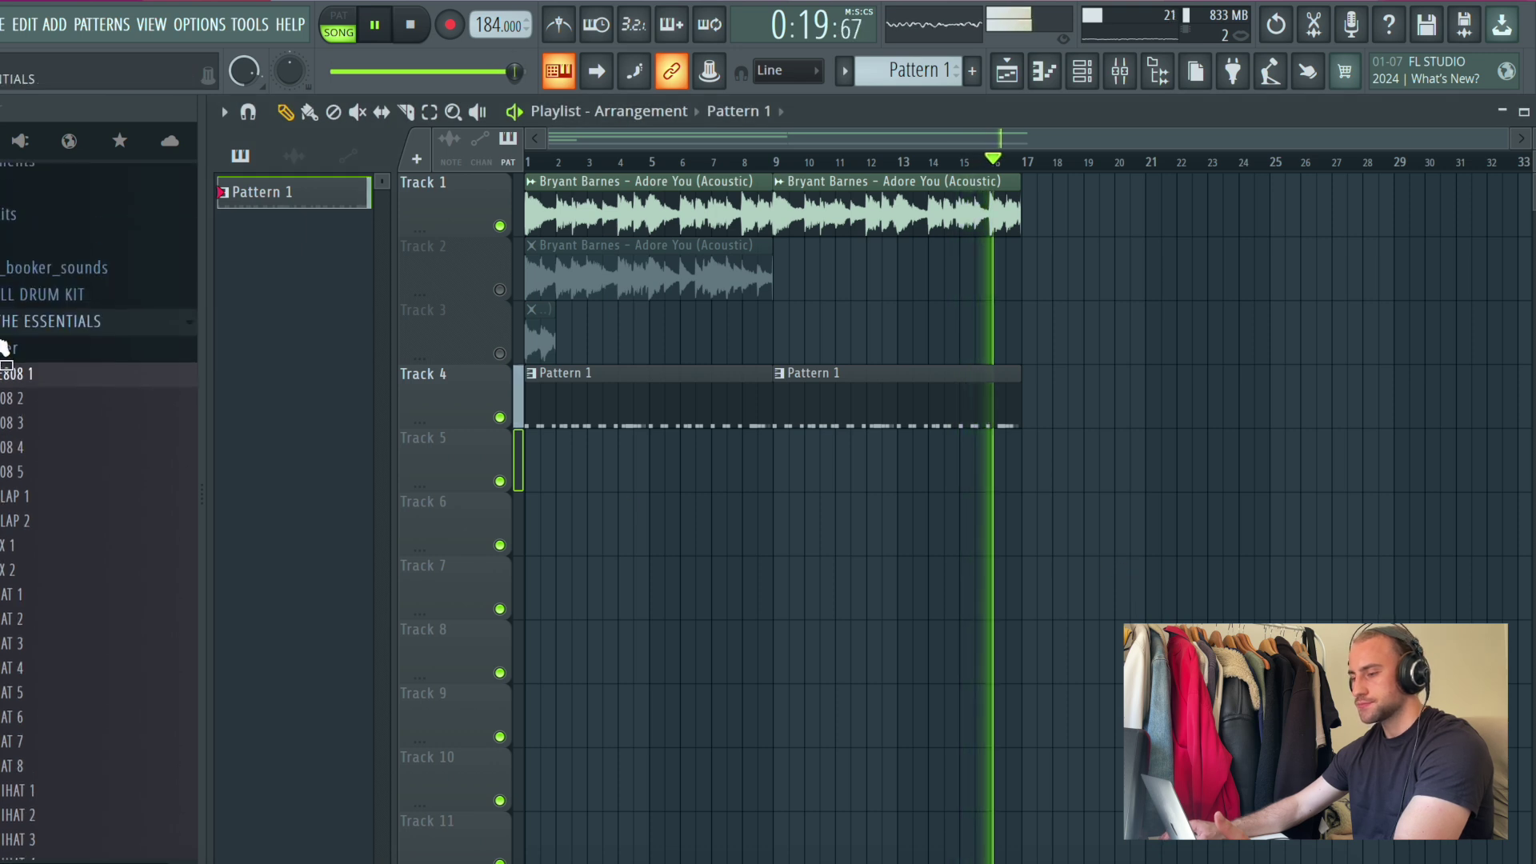
left_click(32, 325)
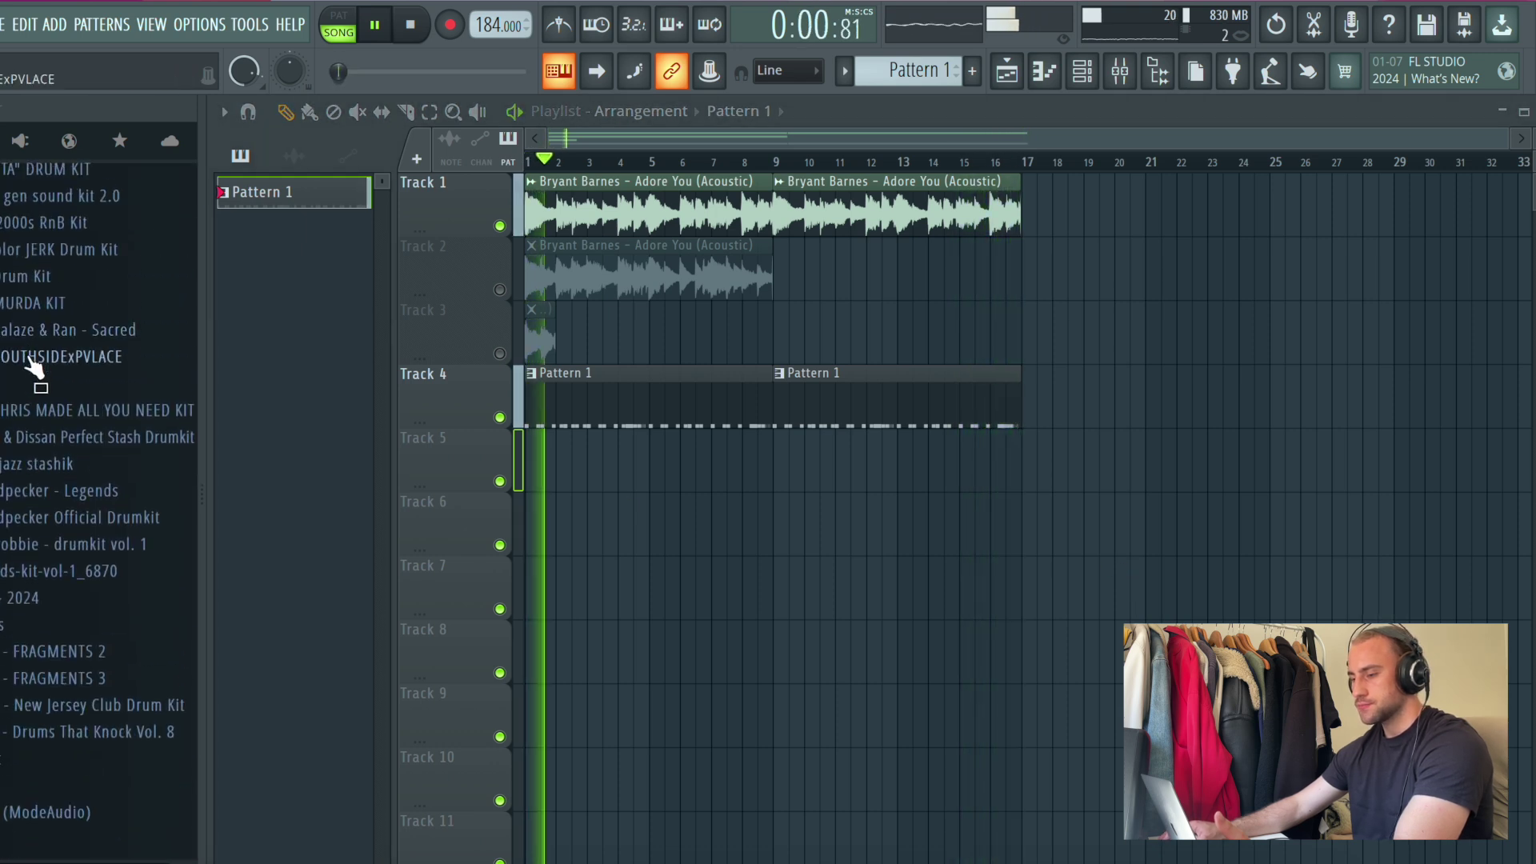
scroll(84, 372, "up", 3)
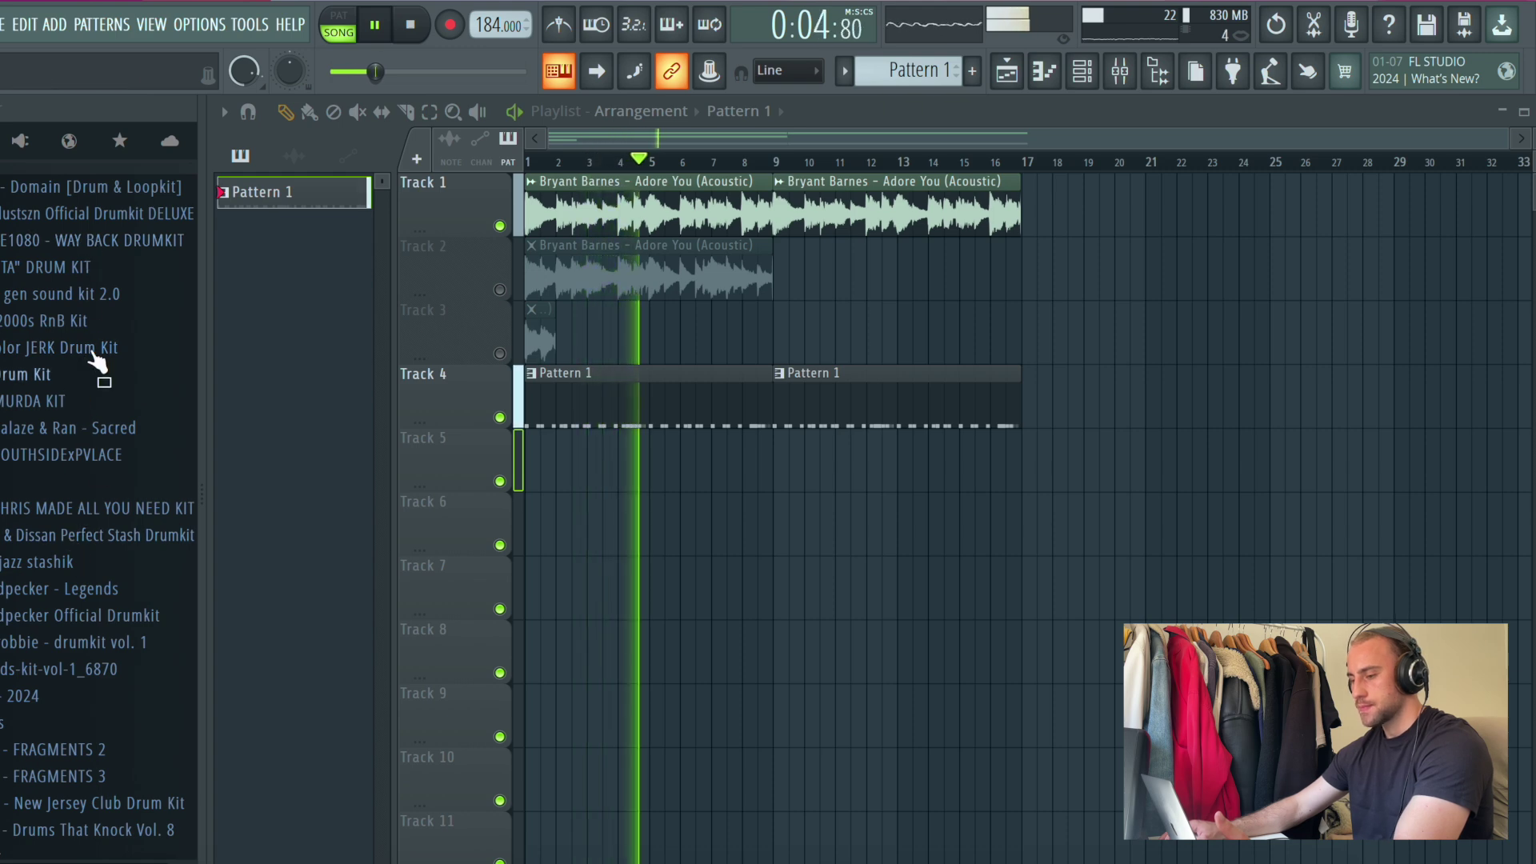
scroll(90, 374, "down", 4)
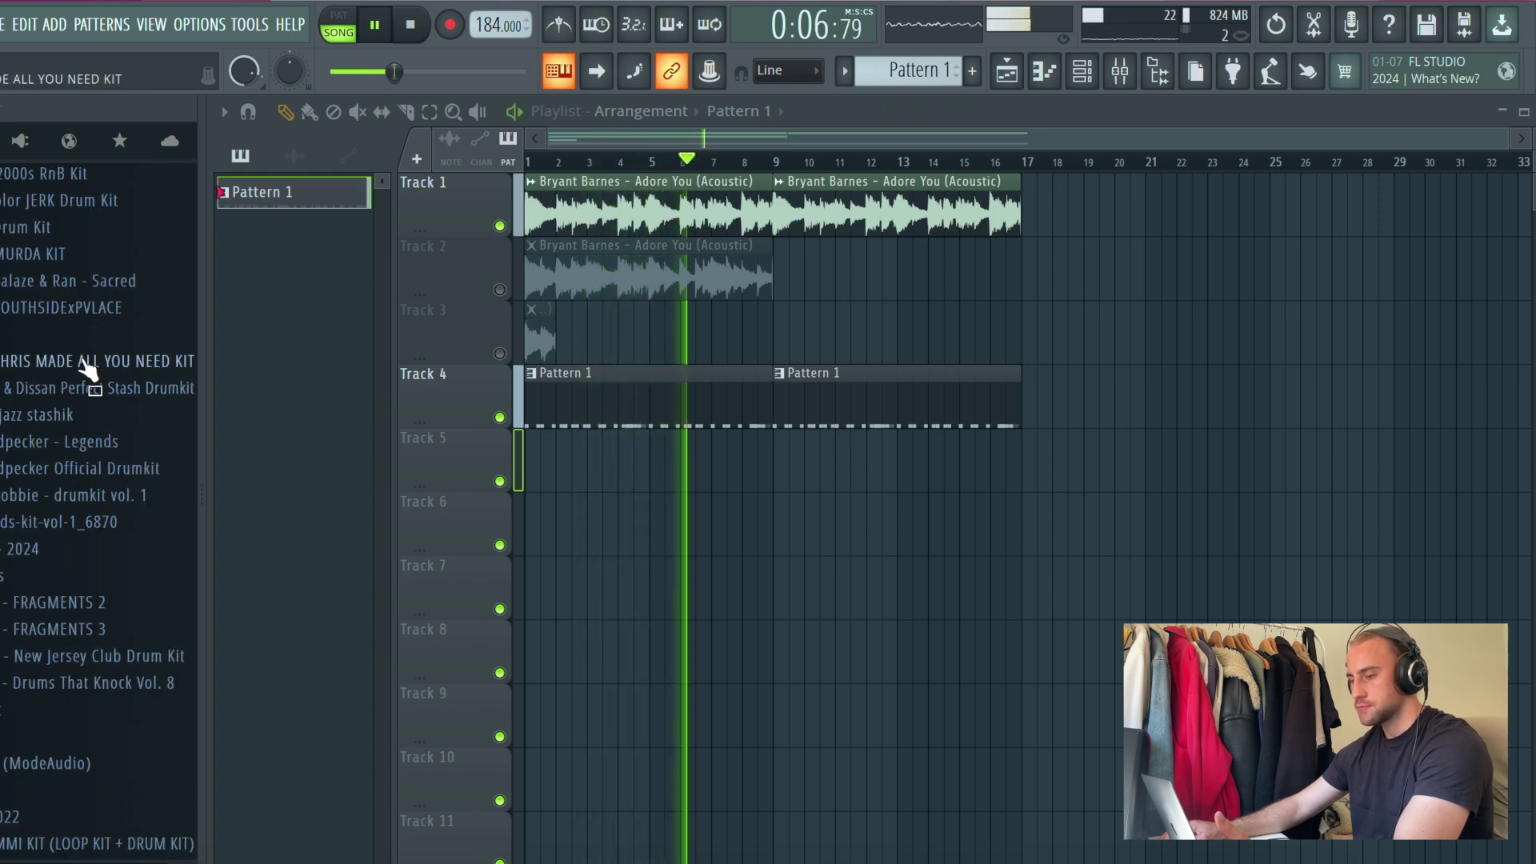
scroll(84, 364, "up", 4)
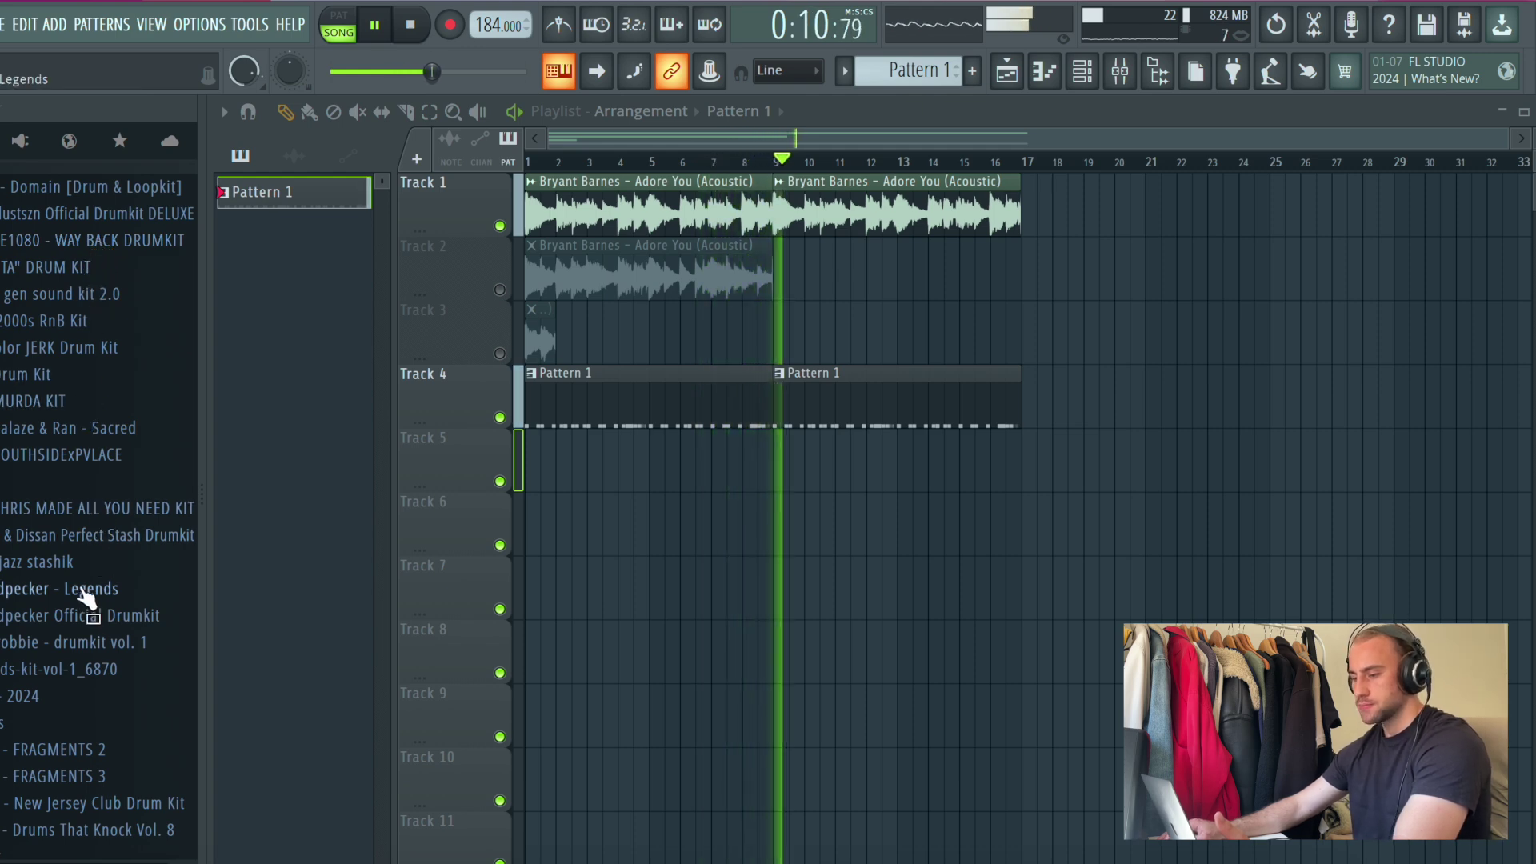
left_click(67, 637)
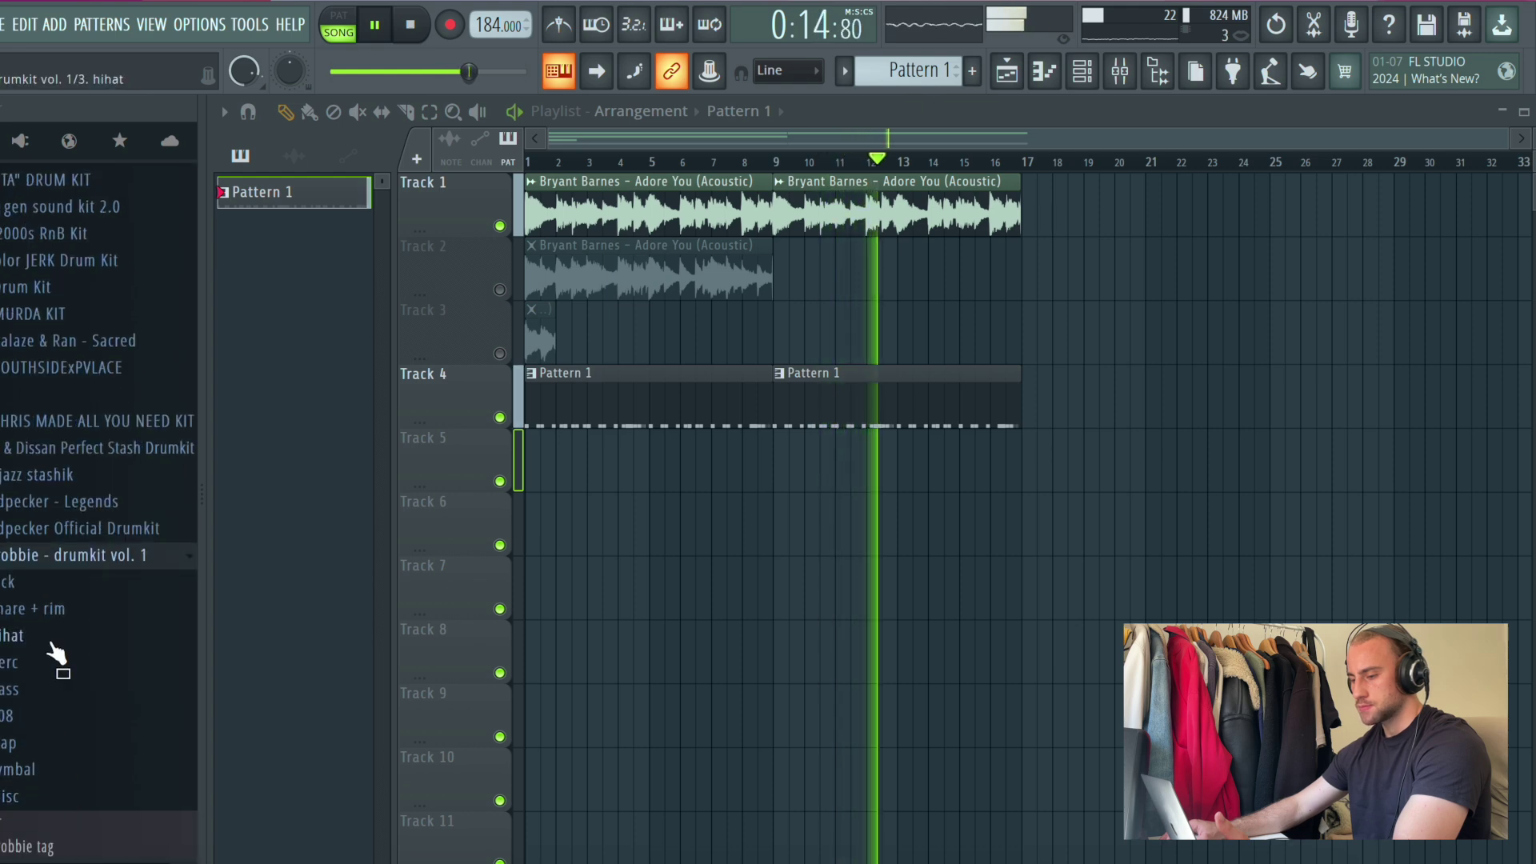
Step: Open the perc folder of drumkit vol. 1 and audition its shaker, bell and tamb perc samples
left_click(51, 658)
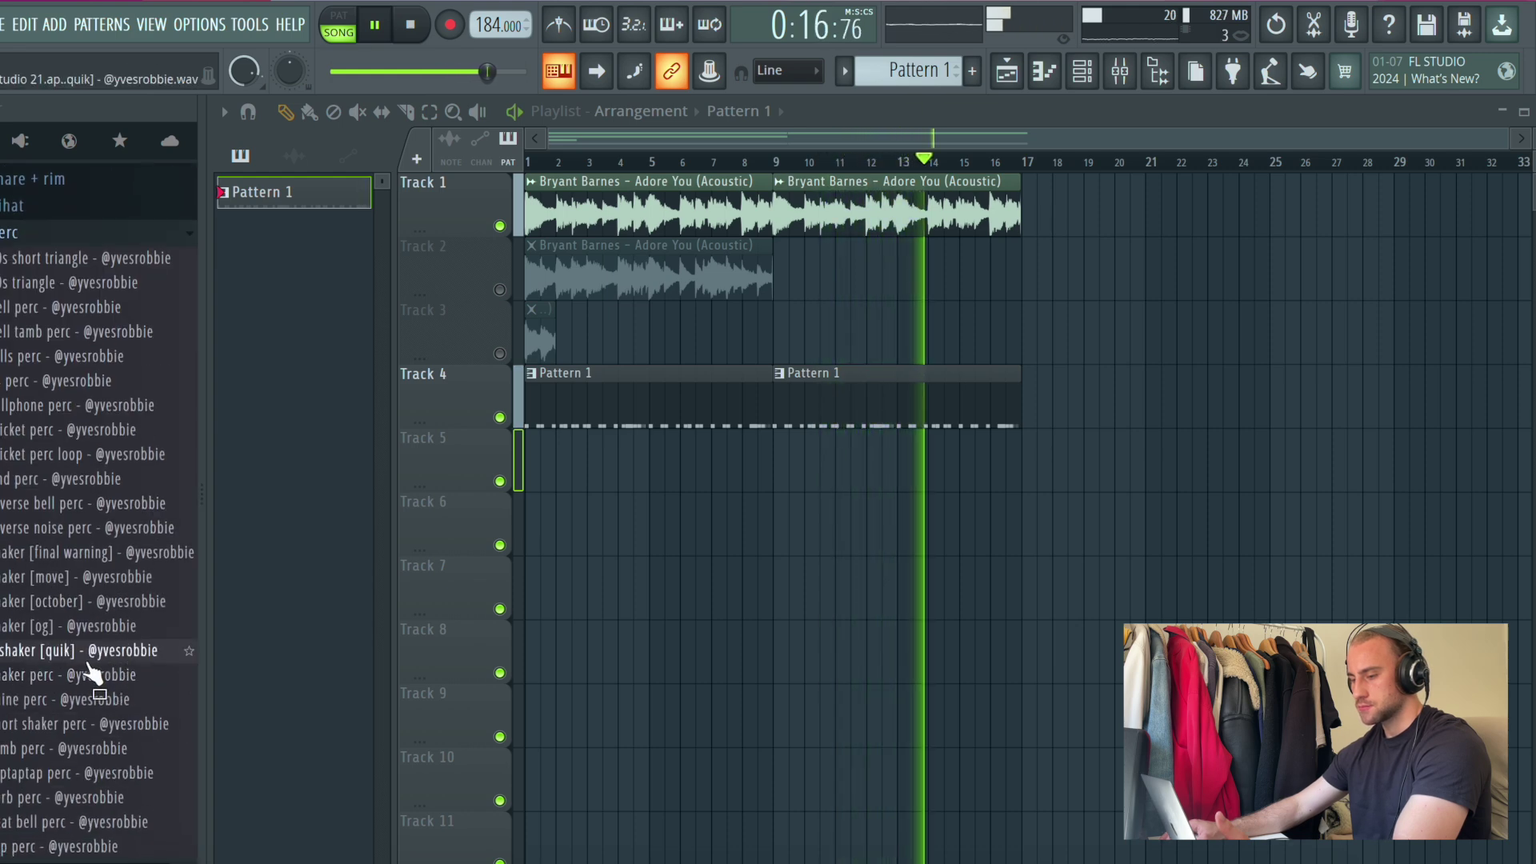
left_click(90, 602)
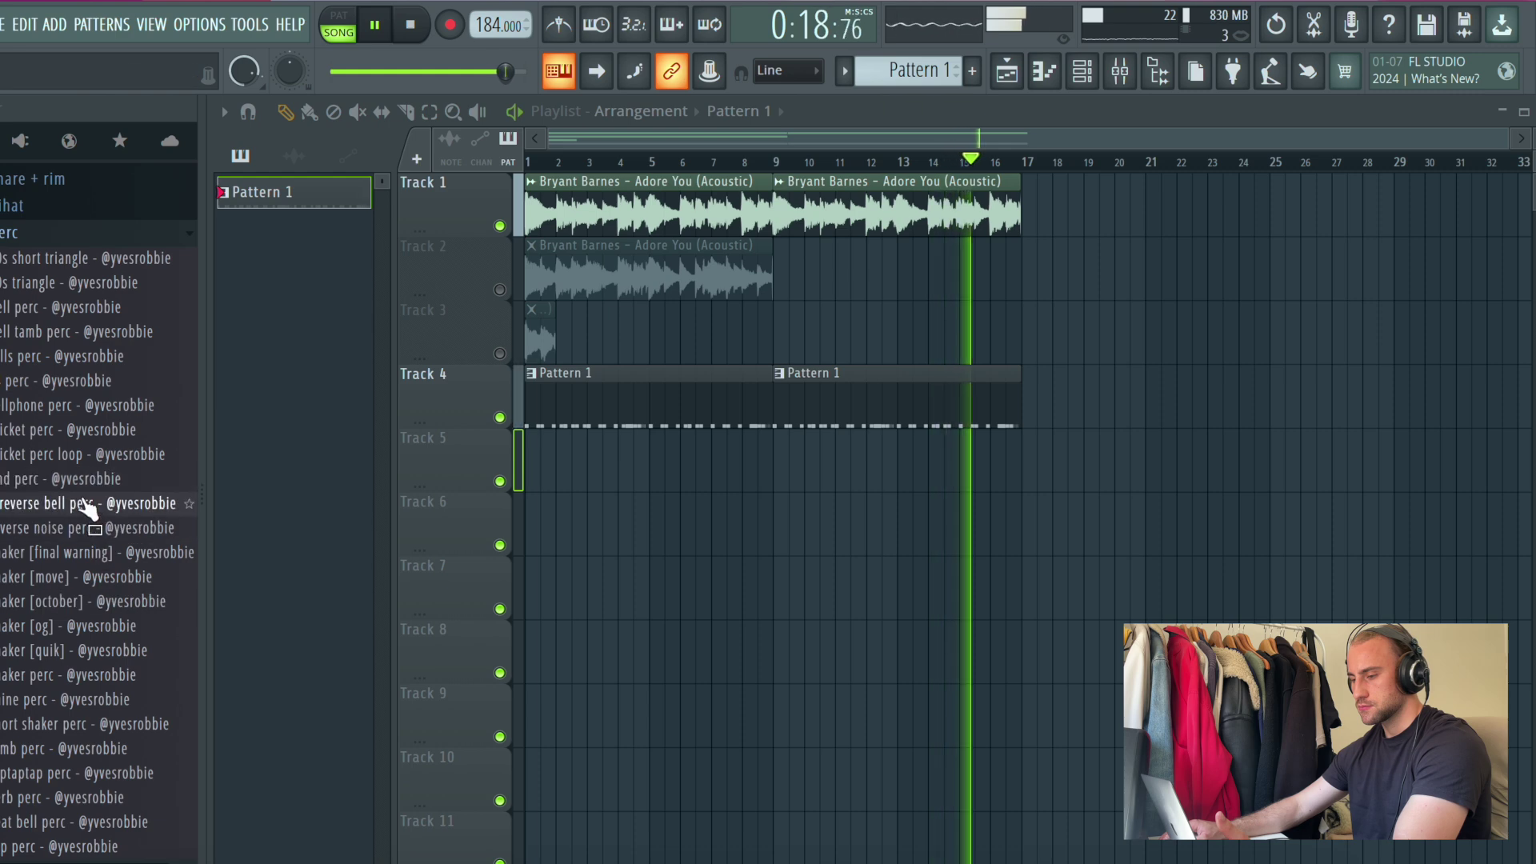
left_click(100, 334)
left_click(96, 309)
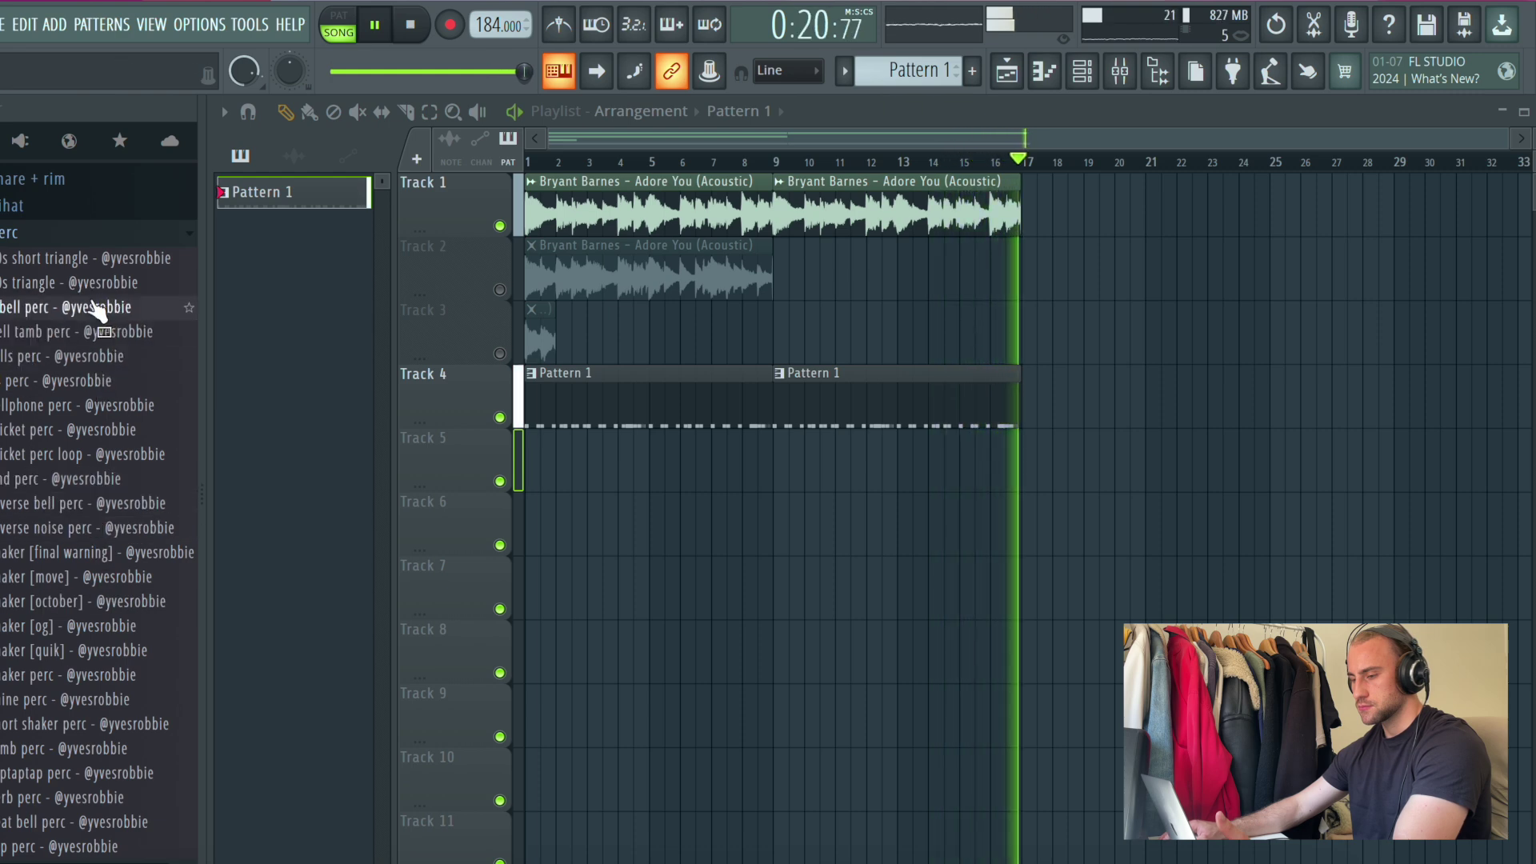
scroll(144, 714, "down", 3)
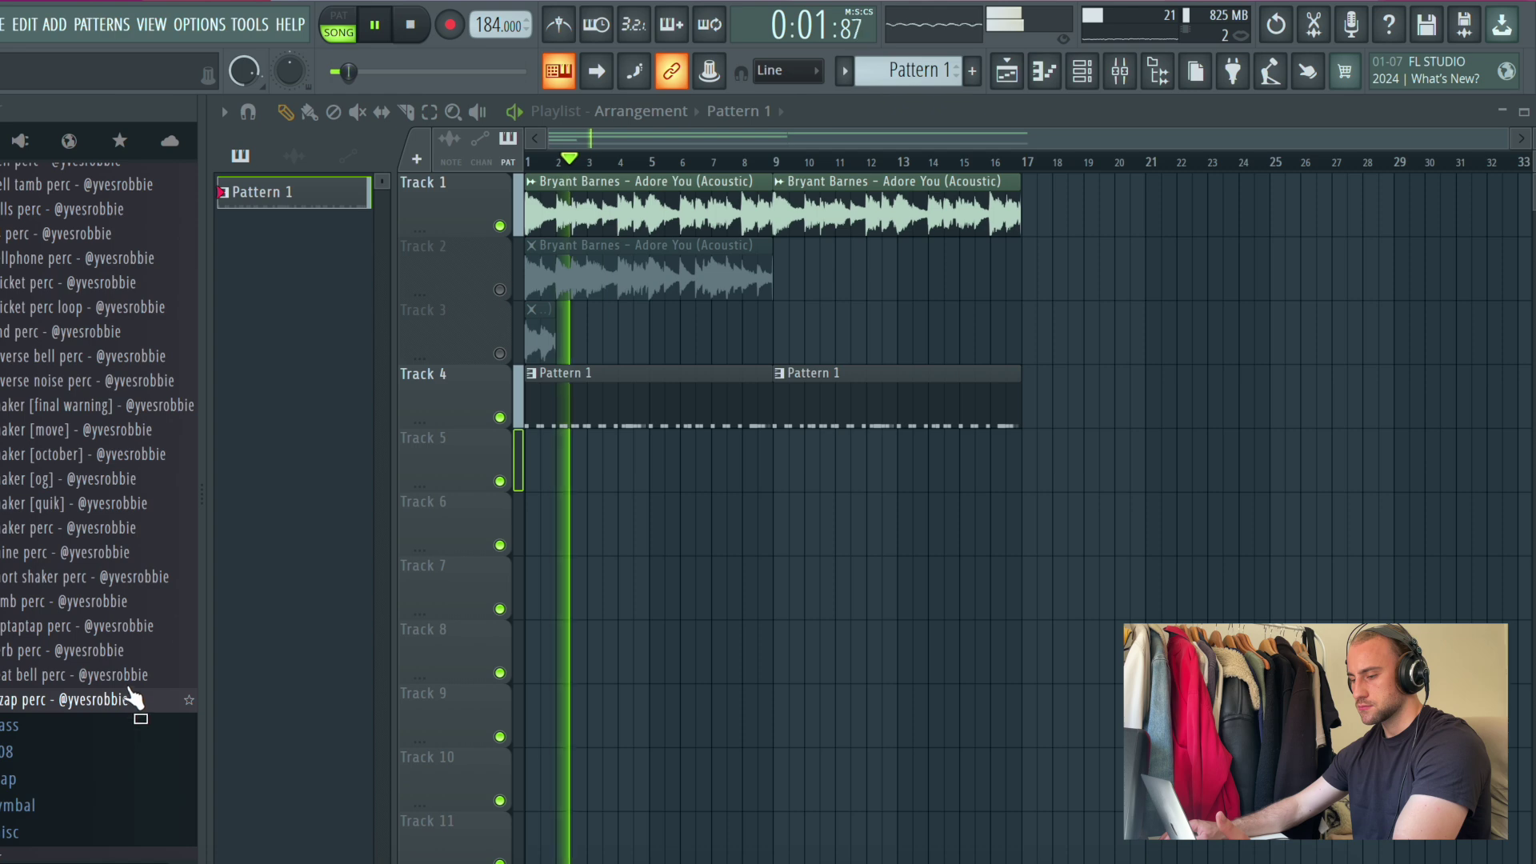
left_click(130, 650)
left_click(128, 602)
left_click(120, 626)
left_click(128, 577)
left_click(128, 604)
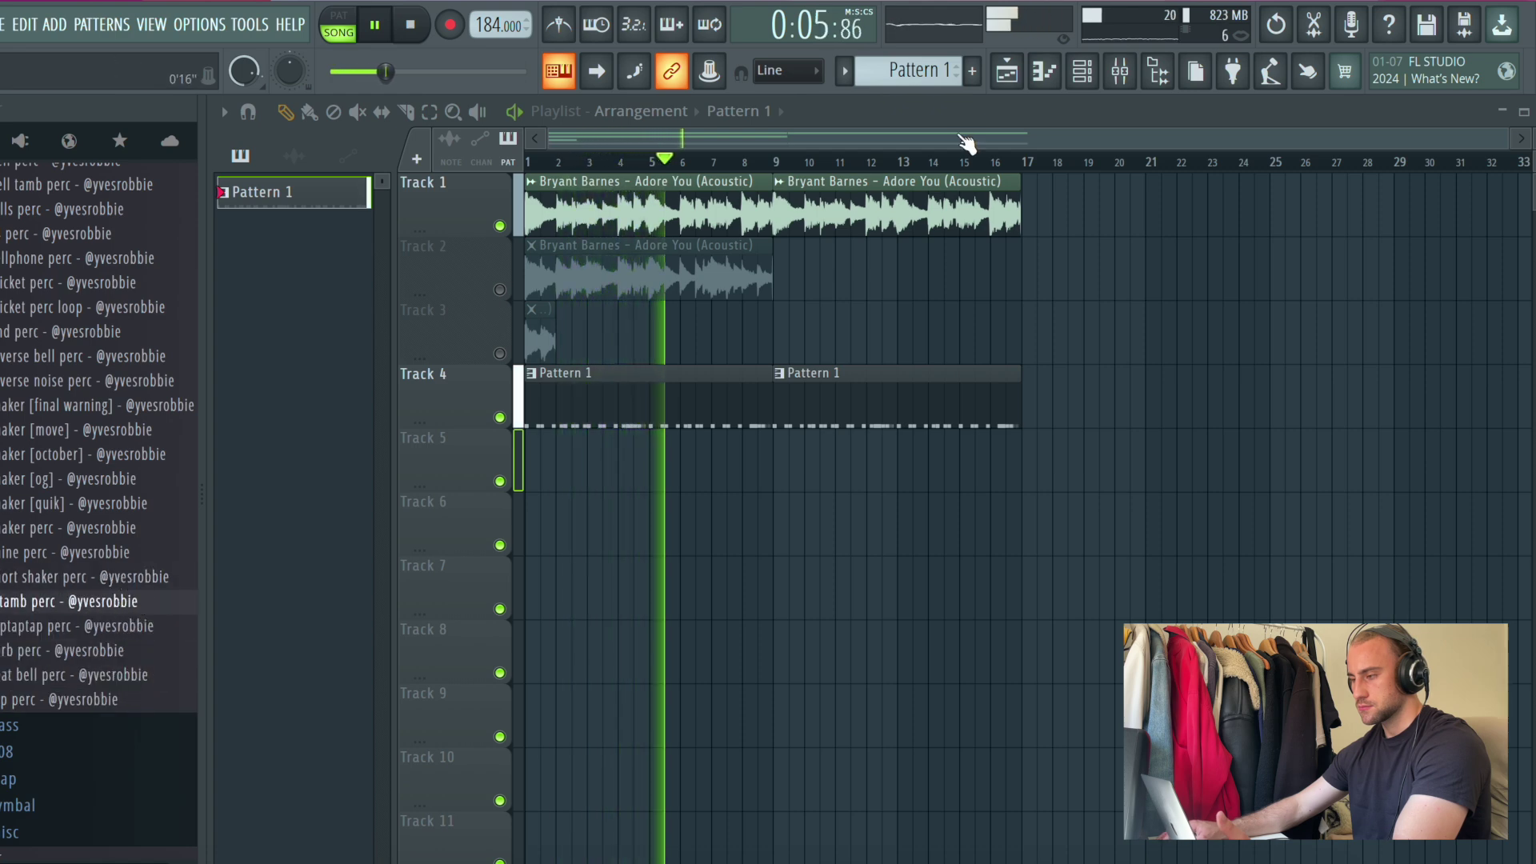
Step: Add the tamb perc sample to the channel rack below OTE808 1 and lower its volume
left_click(1078, 80)
left_click_drag(64, 588, 67, 594)
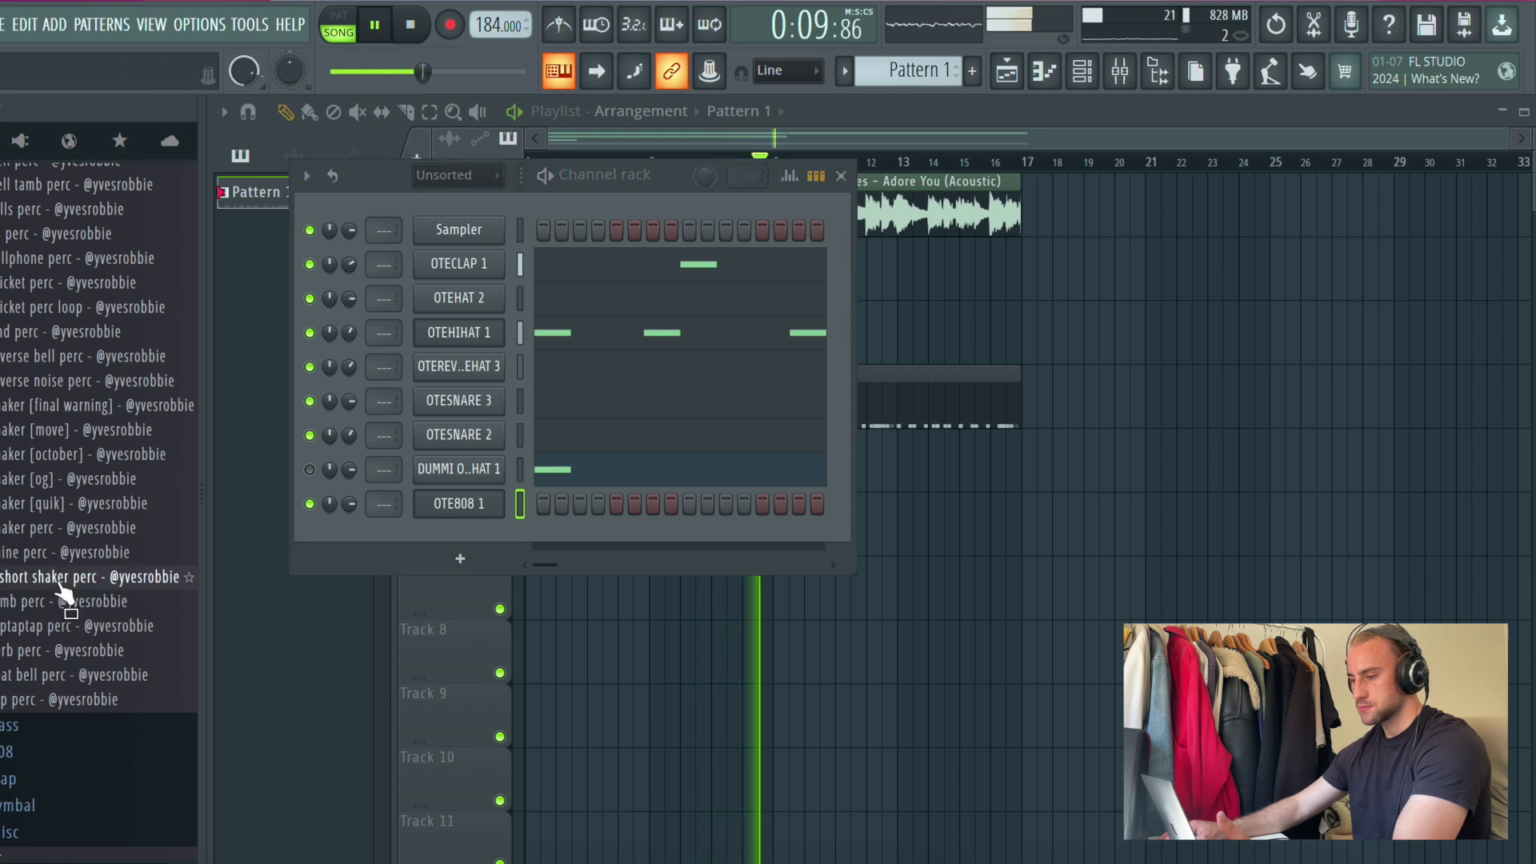
left_click_drag(63, 610, 377, 542)
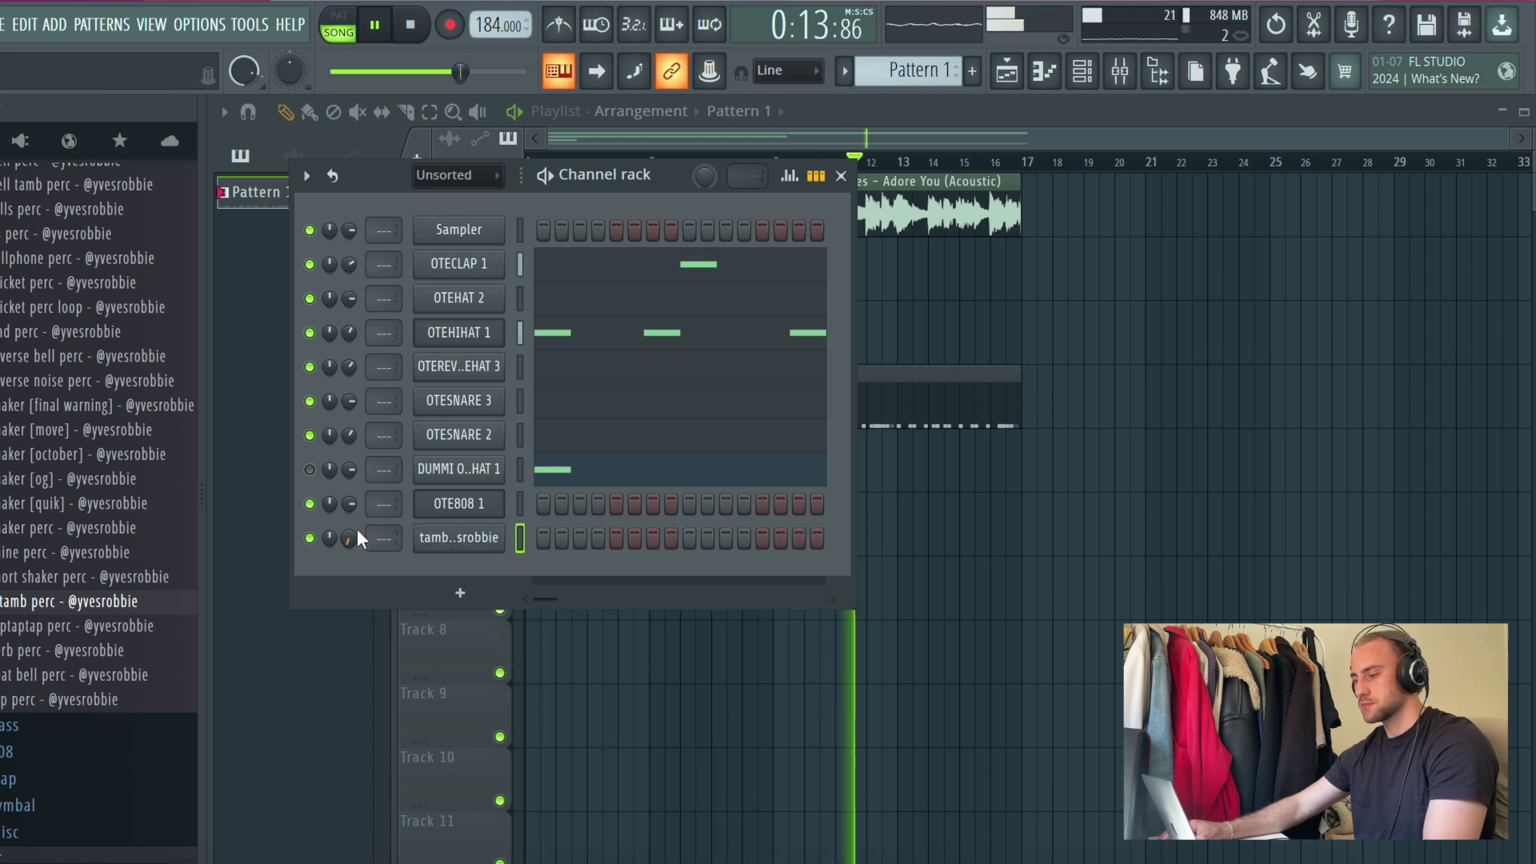
Step: Place a C5 note just before bar 3 in the tamb perc channel's piano roll
right_click(496, 537)
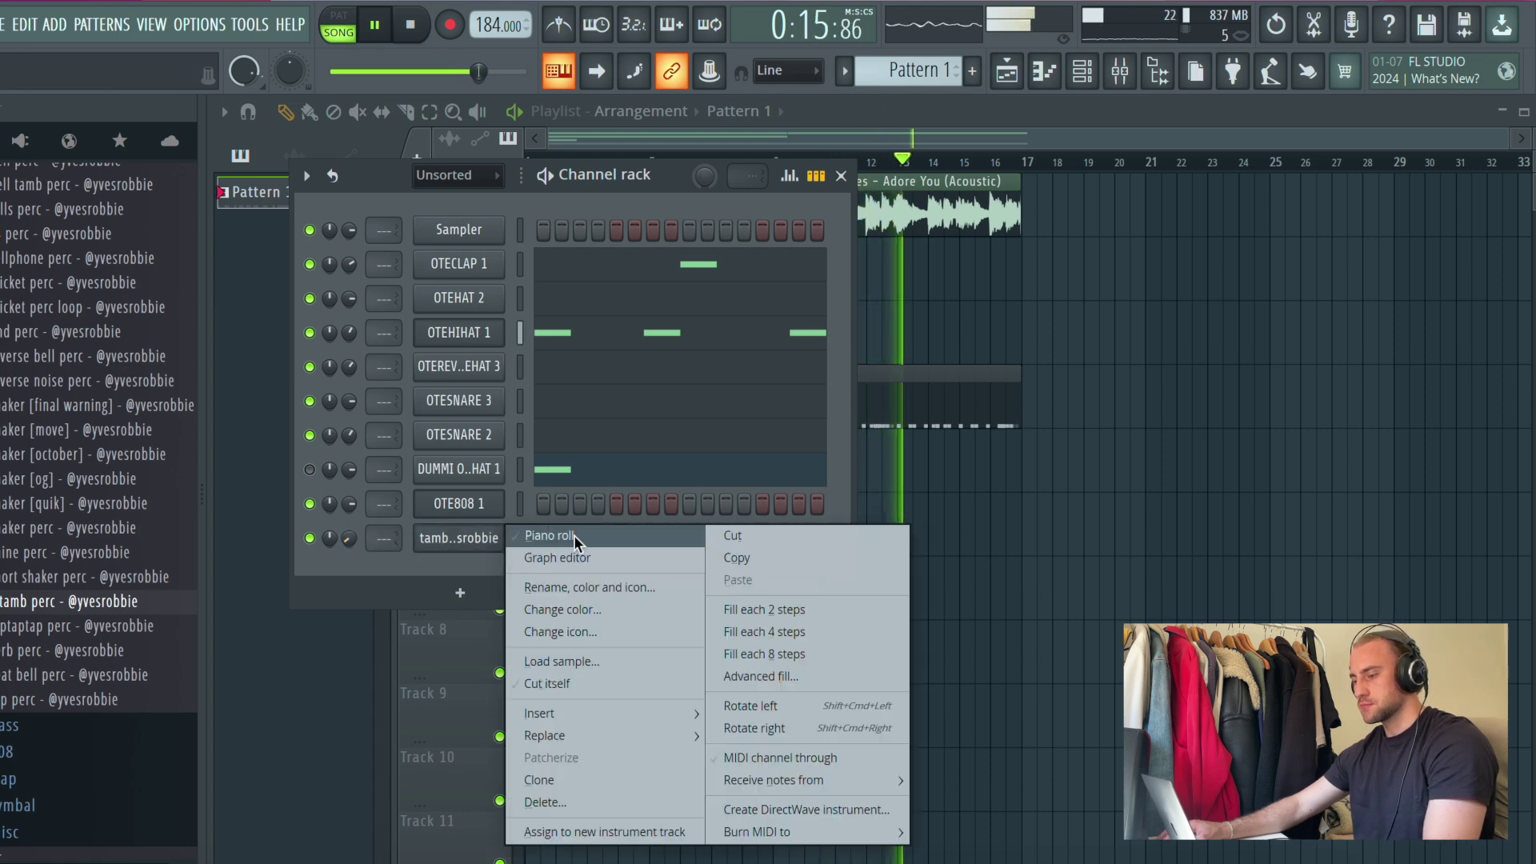
left_click(573, 535)
key("space")
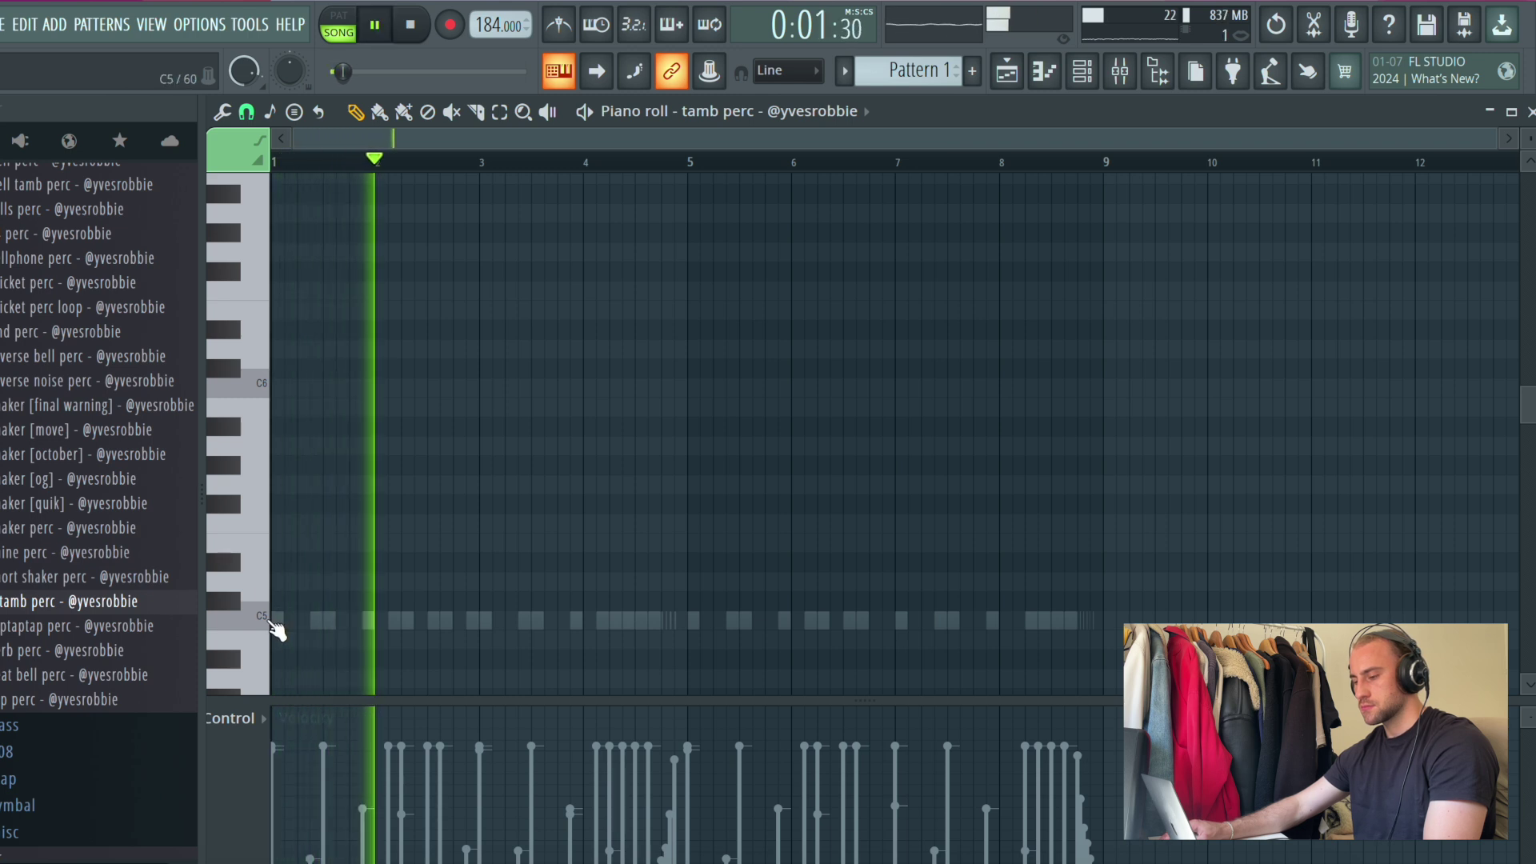
left_click(470, 621)
Step: Collapse the perc folder, open the cymbal folder and audition the build up, transition and swell crash samples
key("F6")
scroll(62, 422, "up", 4)
left_click(40, 379)
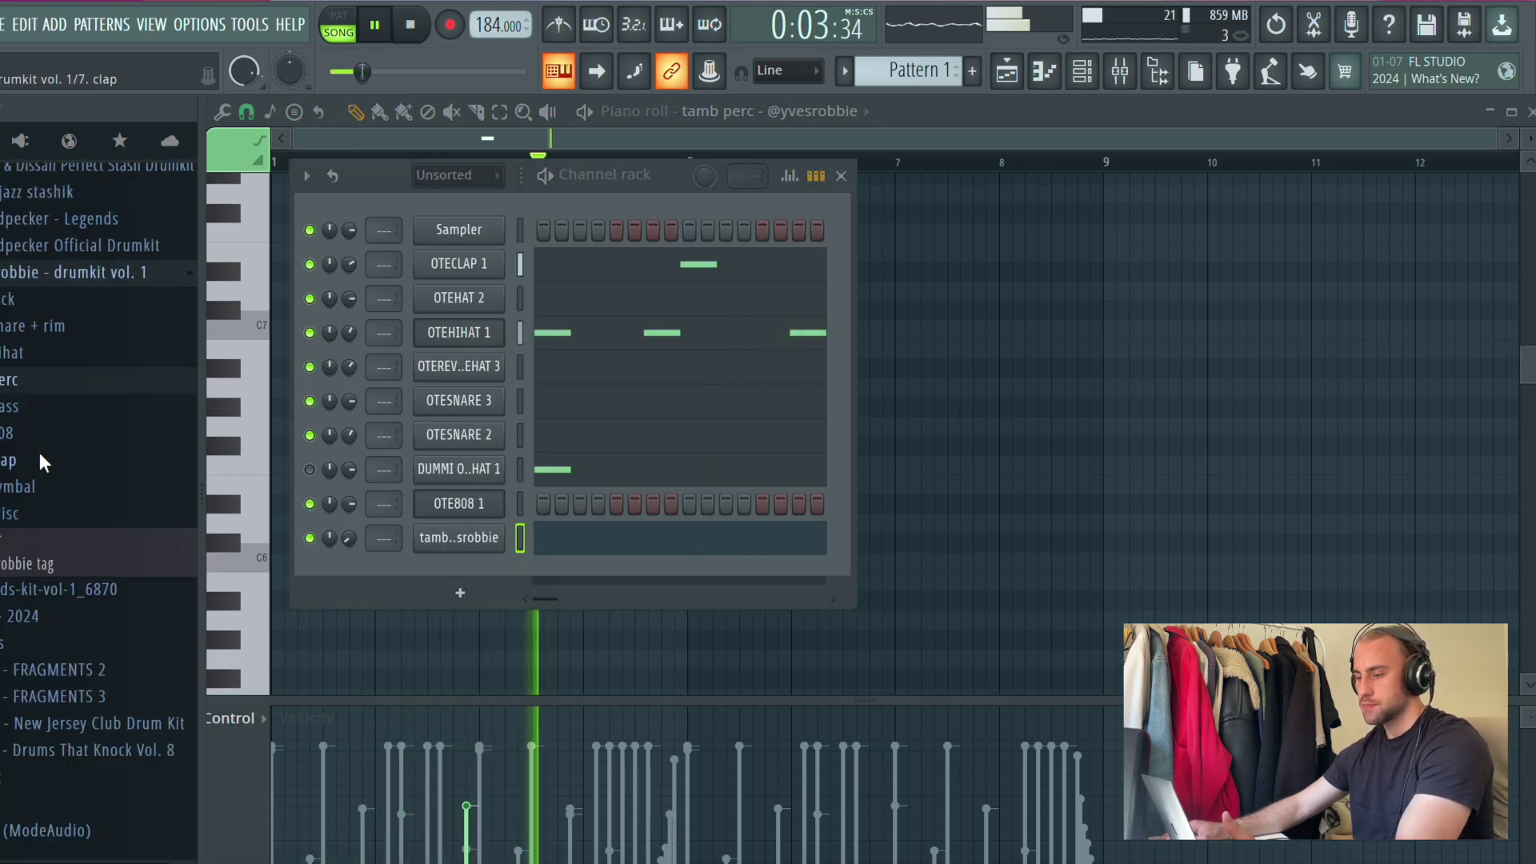
left_click(43, 489)
left_click(44, 536)
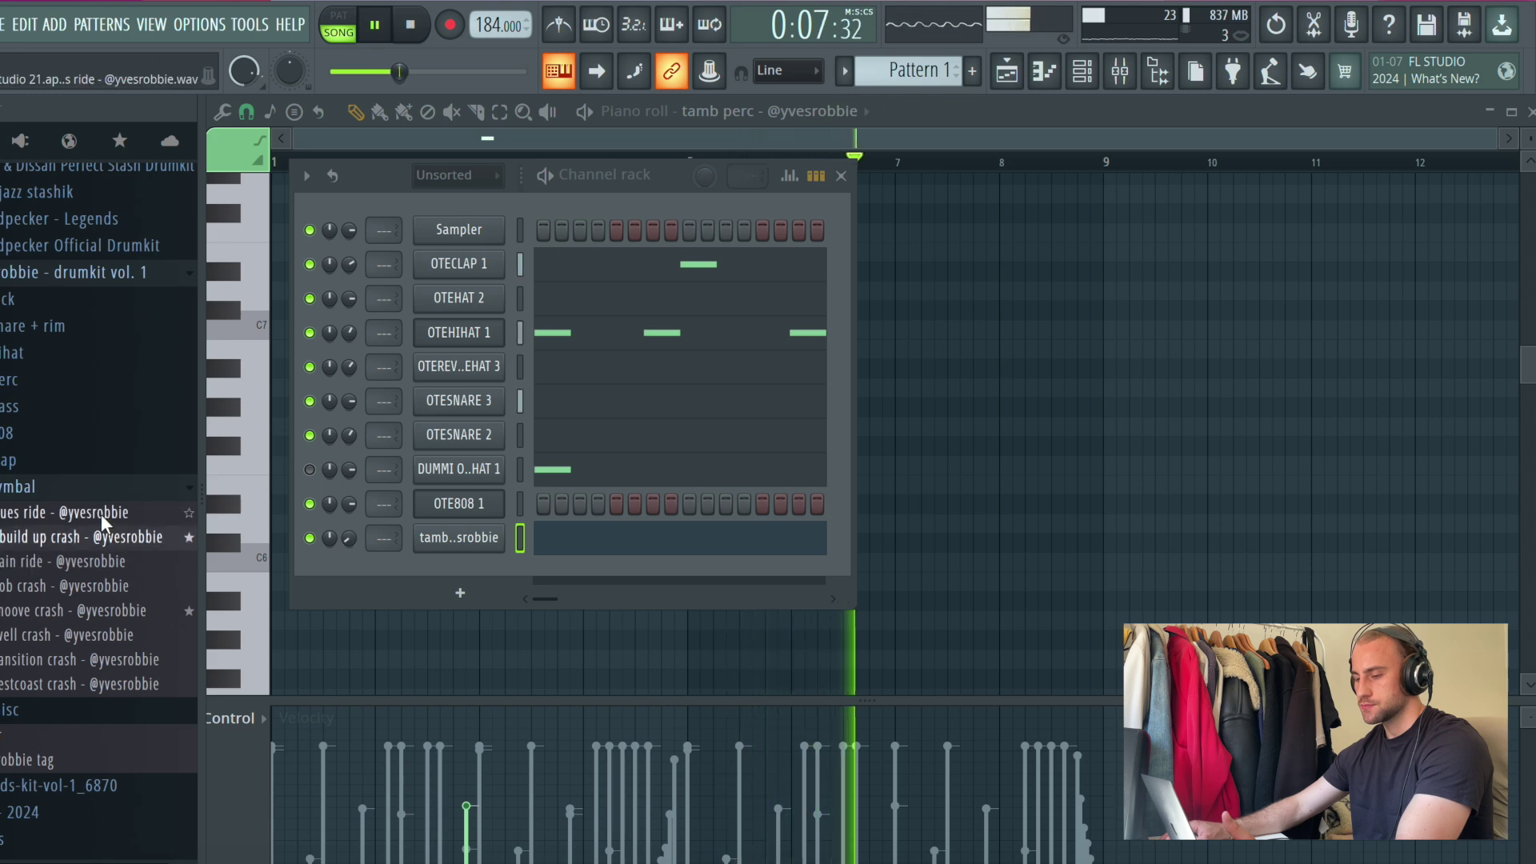
left_click(94, 659)
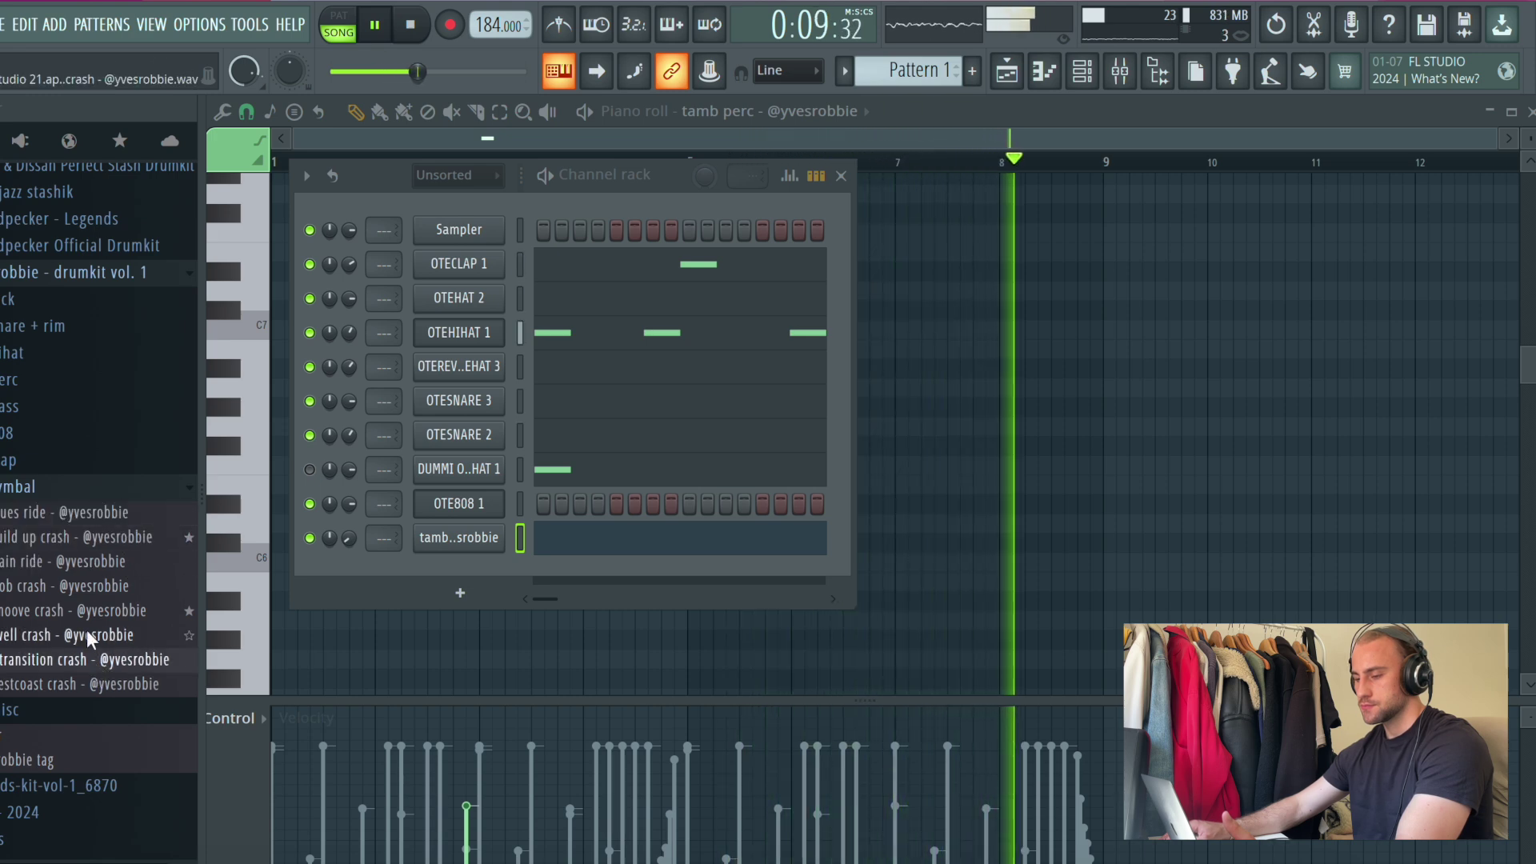
left_click(87, 635)
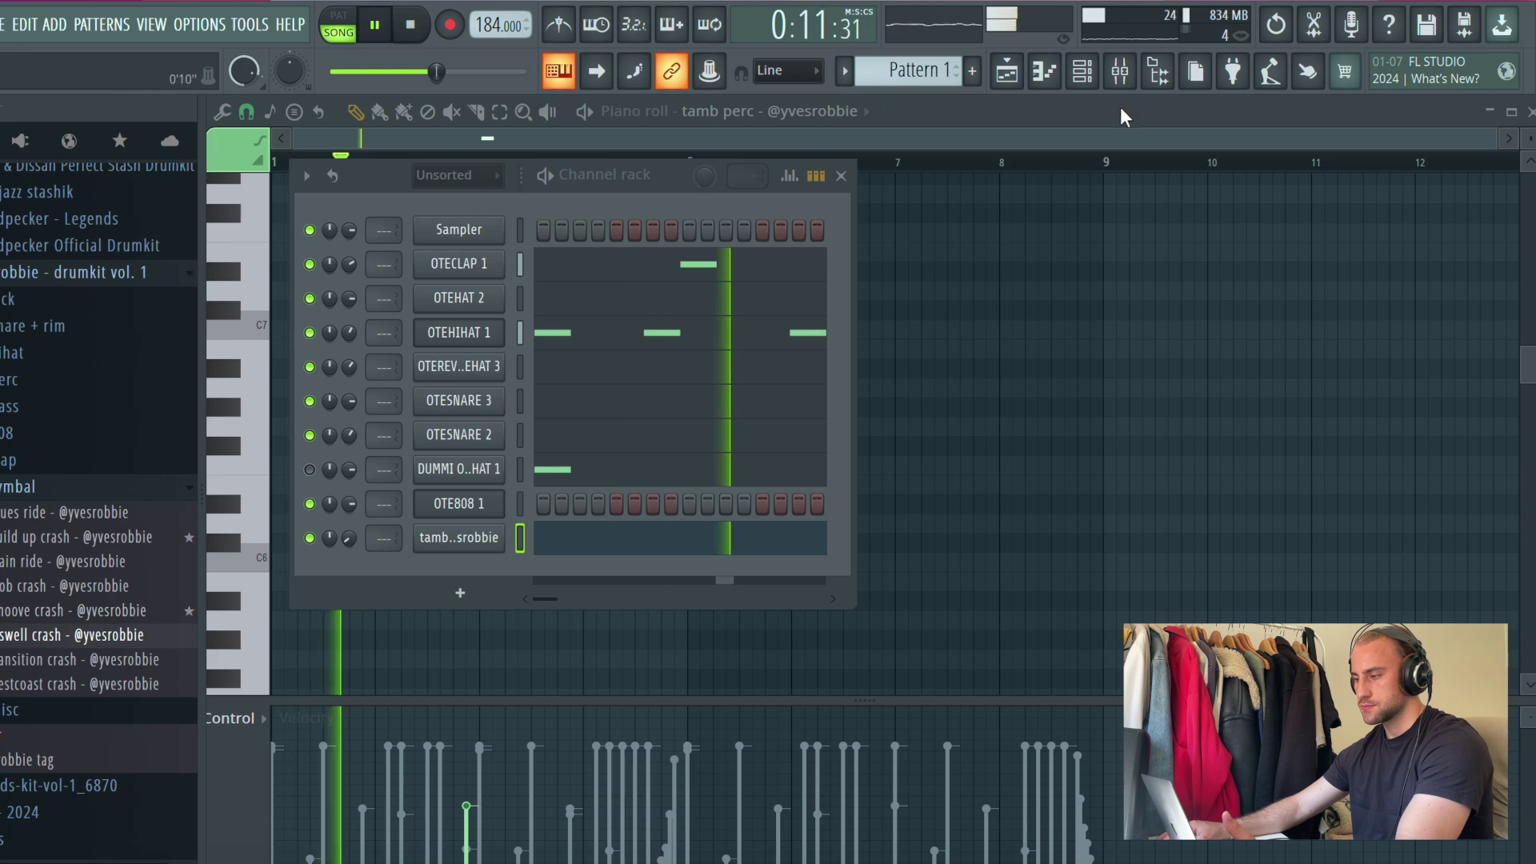
Step: Place the swell crash sample on Track 5 of the playlist about half a bar before bar 9
left_click(1033, 73)
left_click_drag(136, 636, 757, 484)
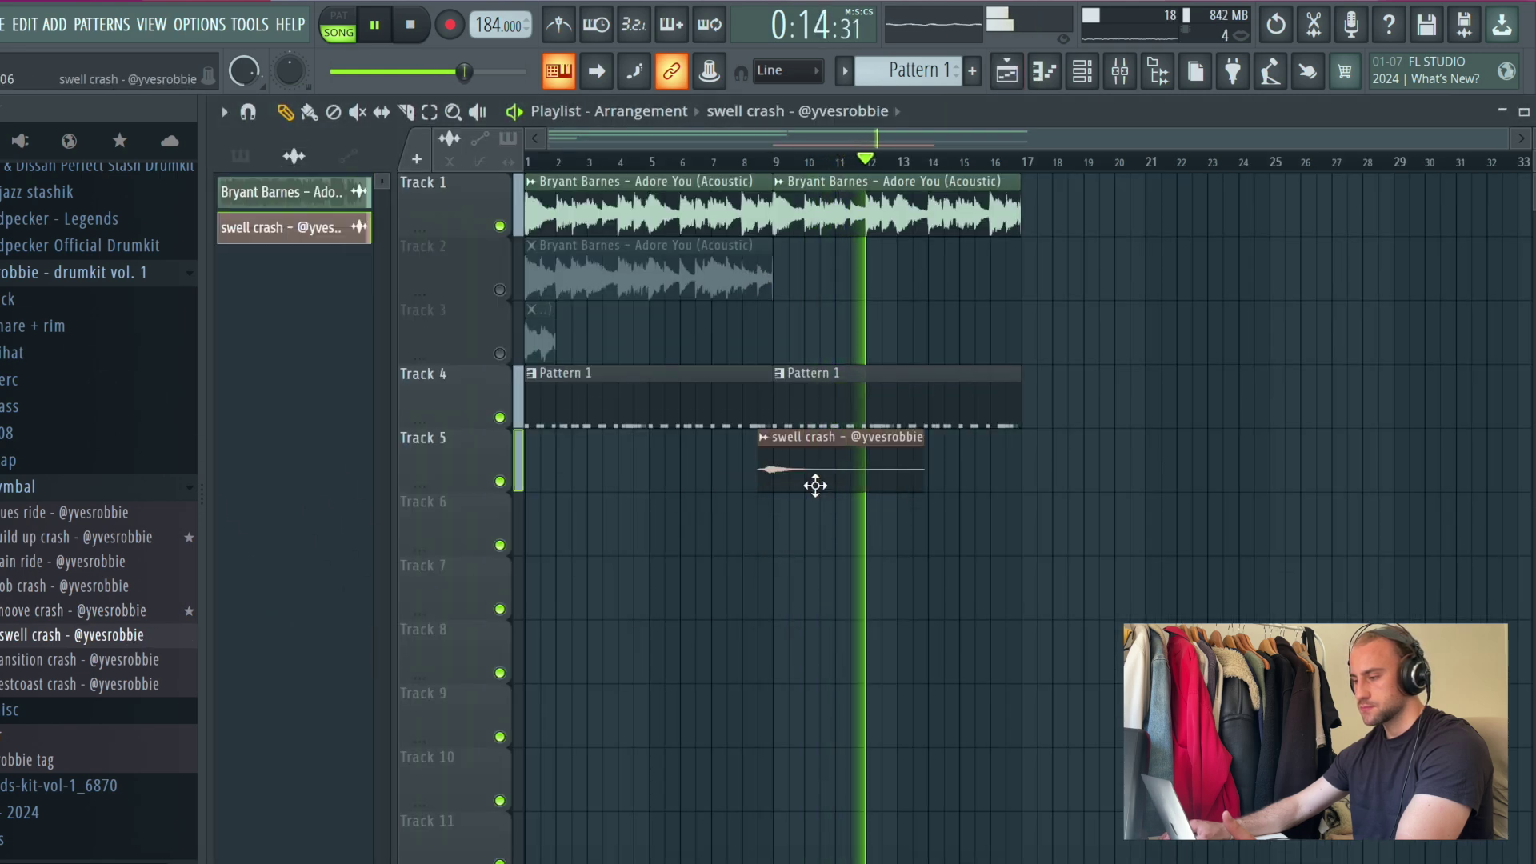
left_click(770, 164)
double_click(799, 462)
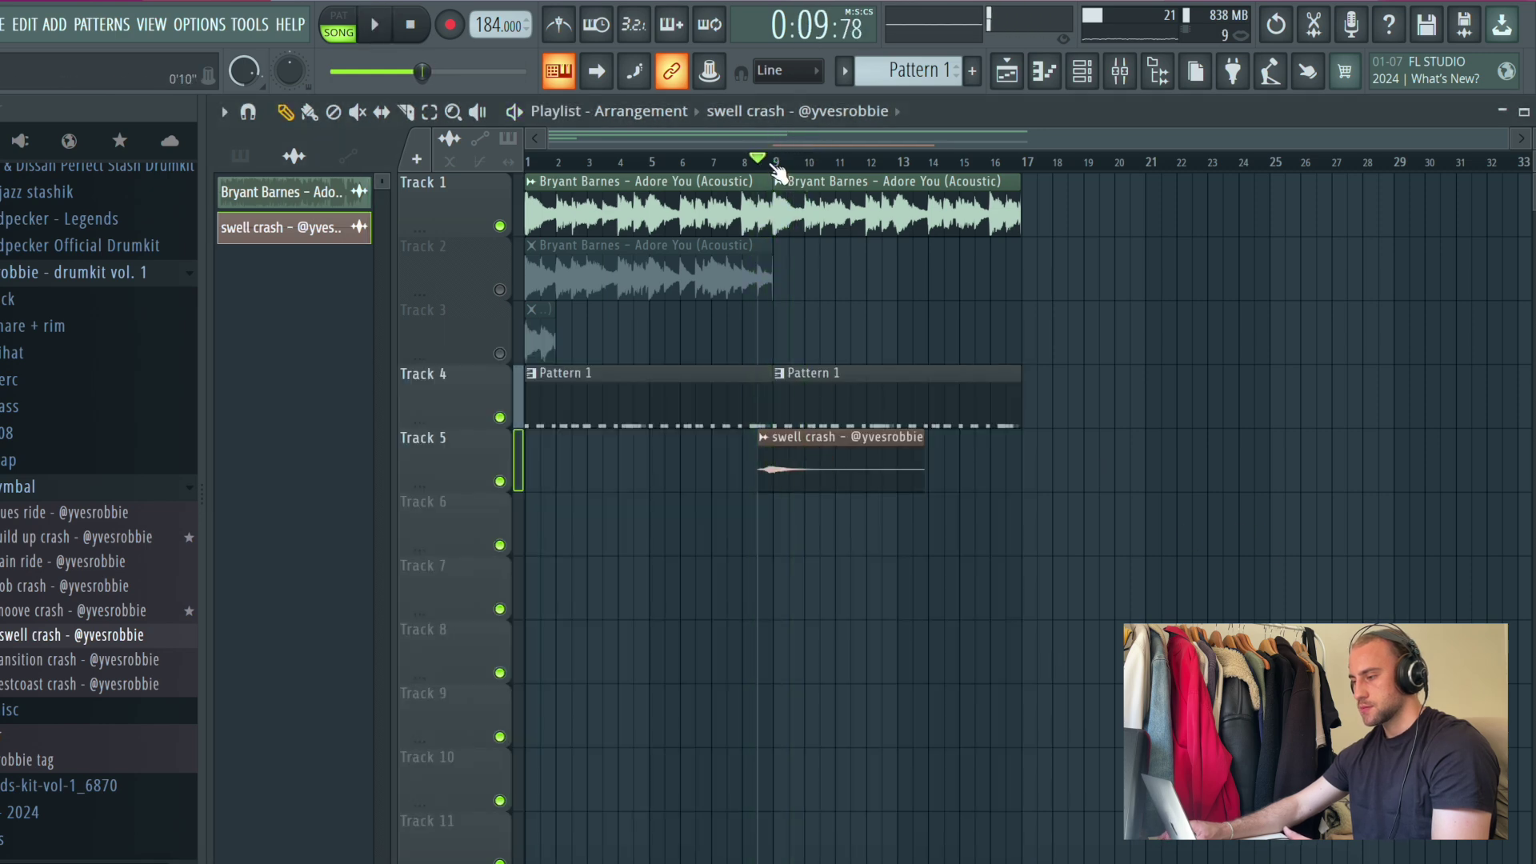
Step: Move the swell crash clip on Track 5 to start about a quarter bar before bar 9
scroll(779, 172, "up", 8)
left_click_drag(834, 439, 843, 469)
key("space")
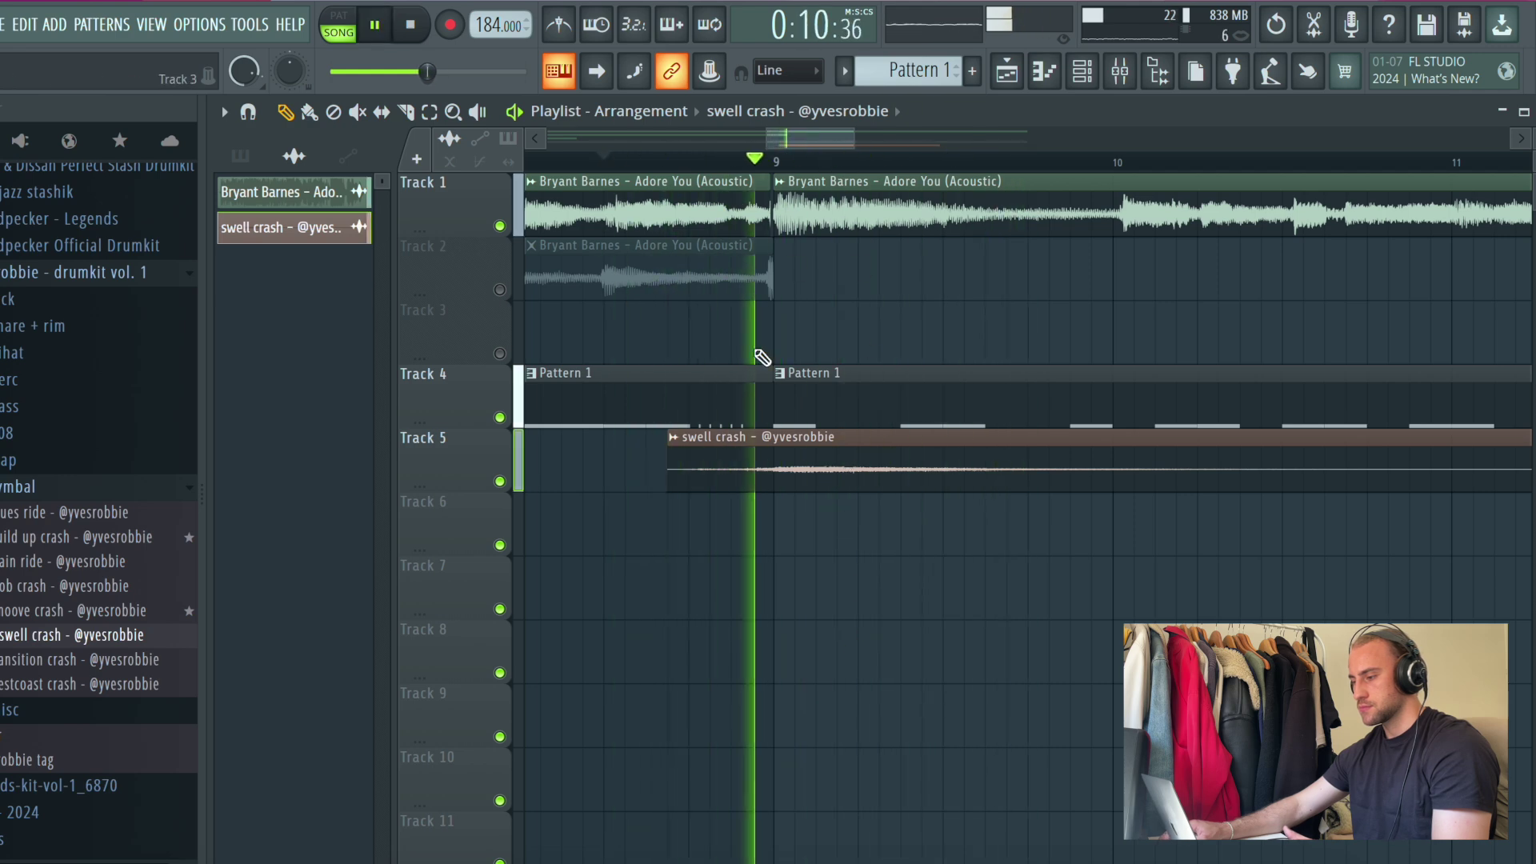
left_click(405, 111)
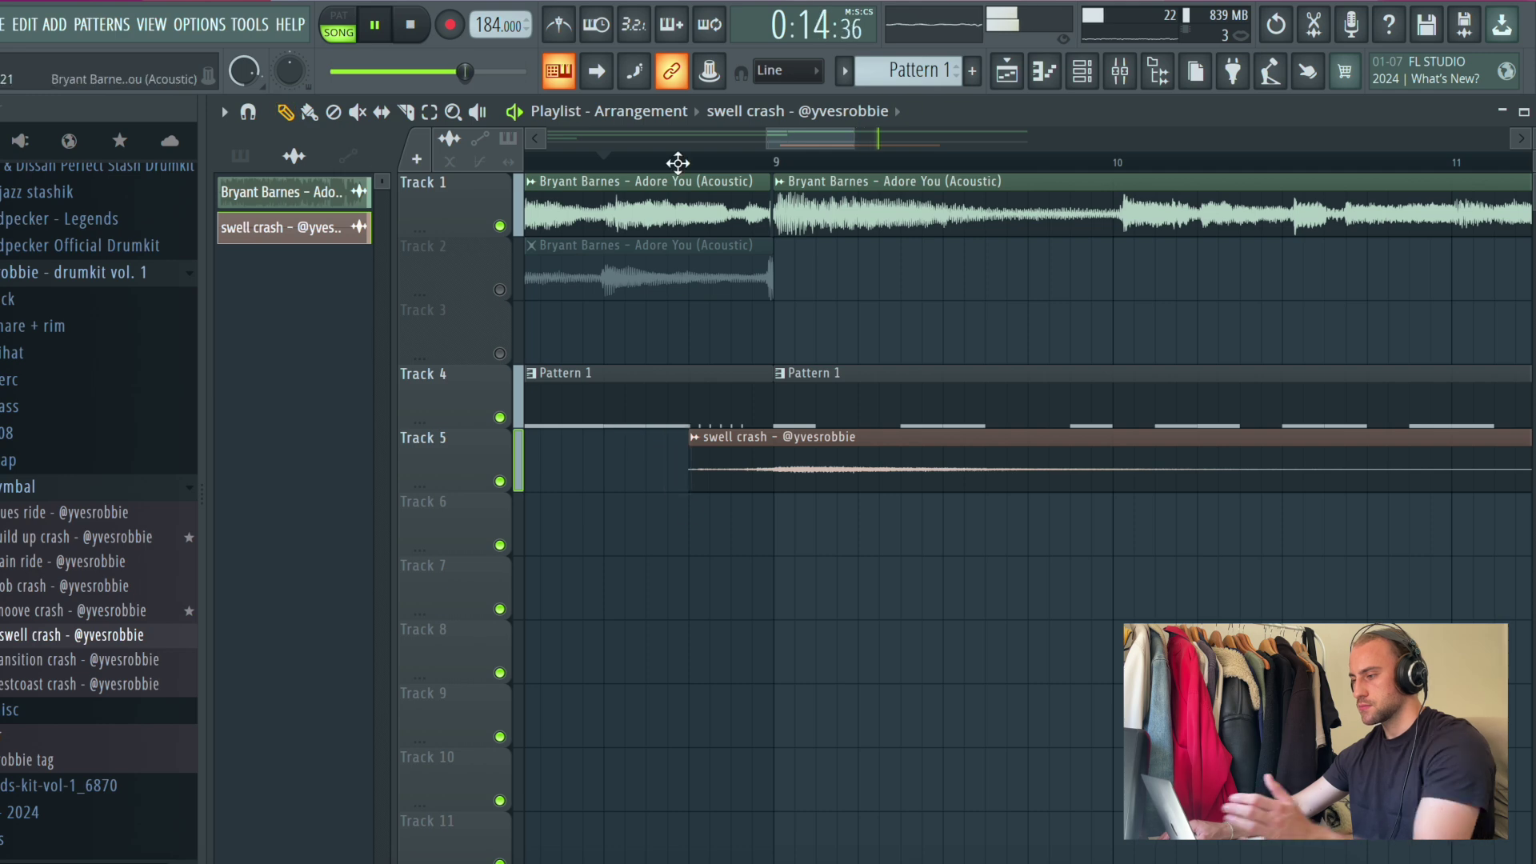
scroll(678, 168, "down", 5)
Step: Save the project and open the channel settings of the Bryant Barnes - Adore You (Acoustic) clip
left_click(3, 30)
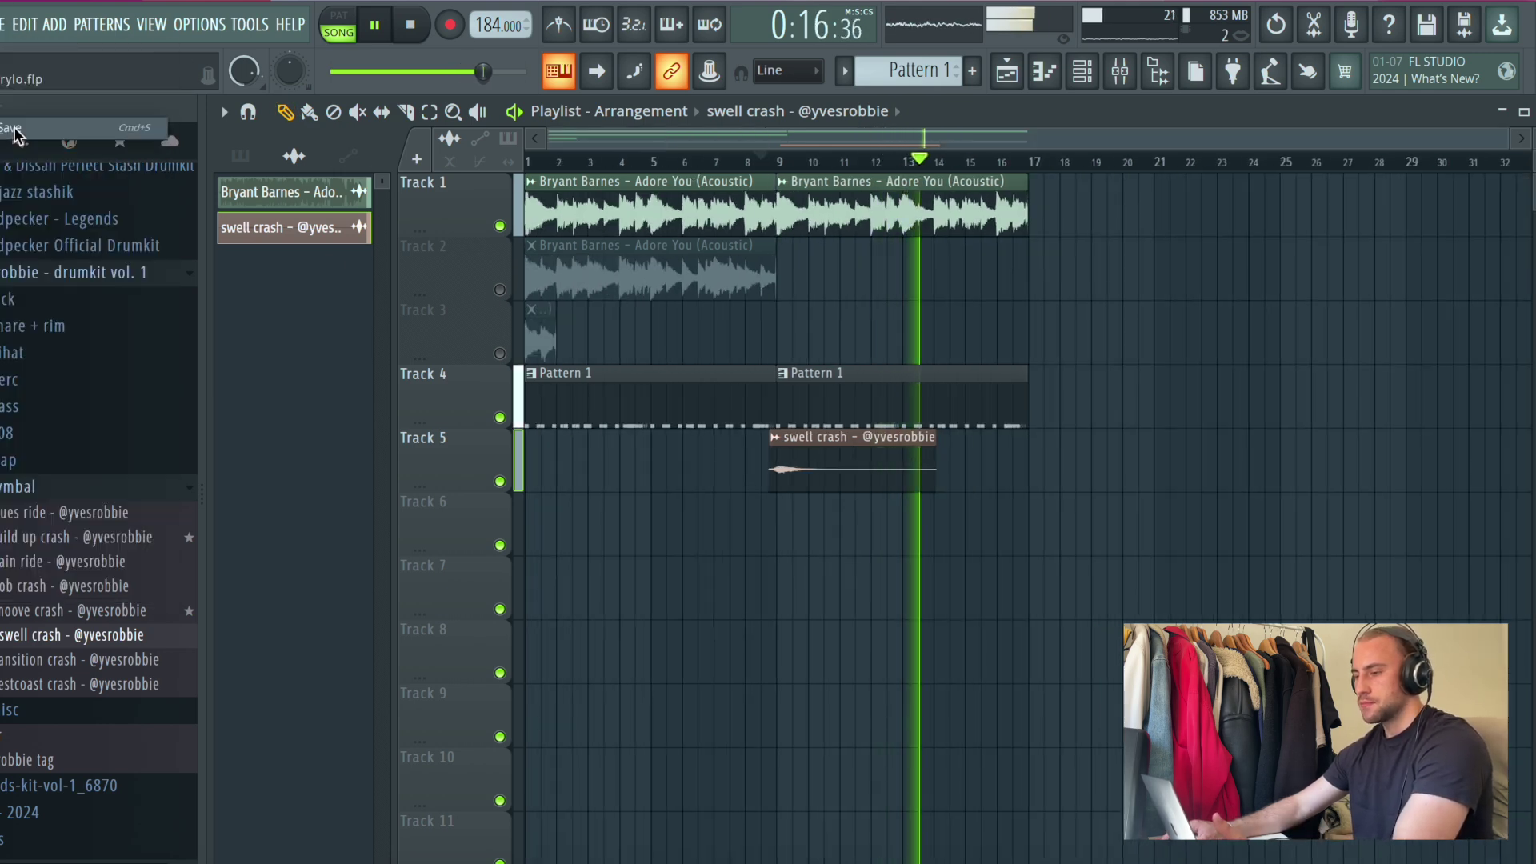
left_click(1084, 72)
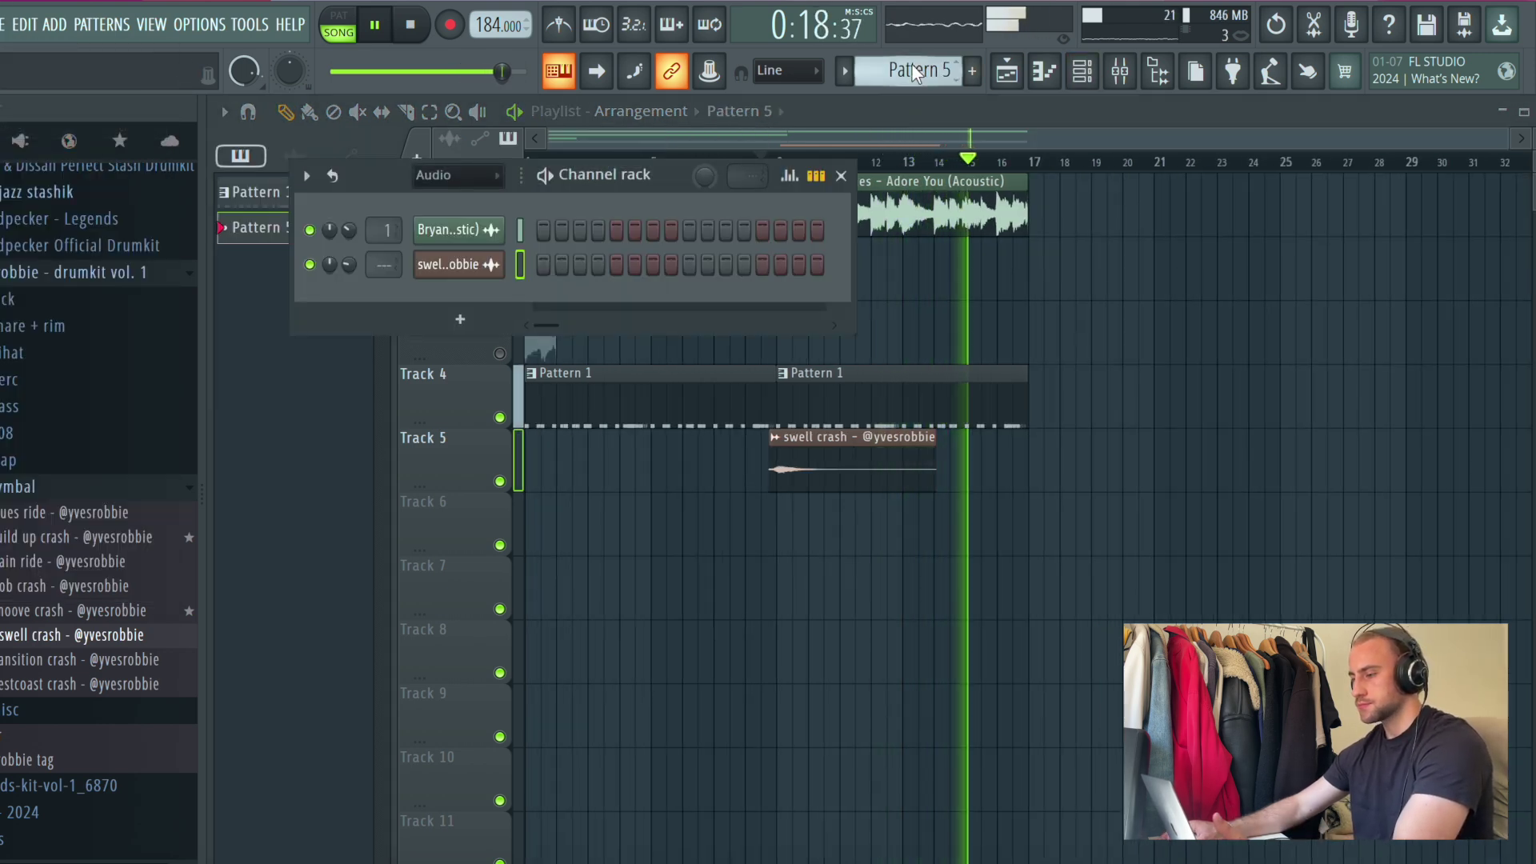
key("F6")
double_click(928, 224)
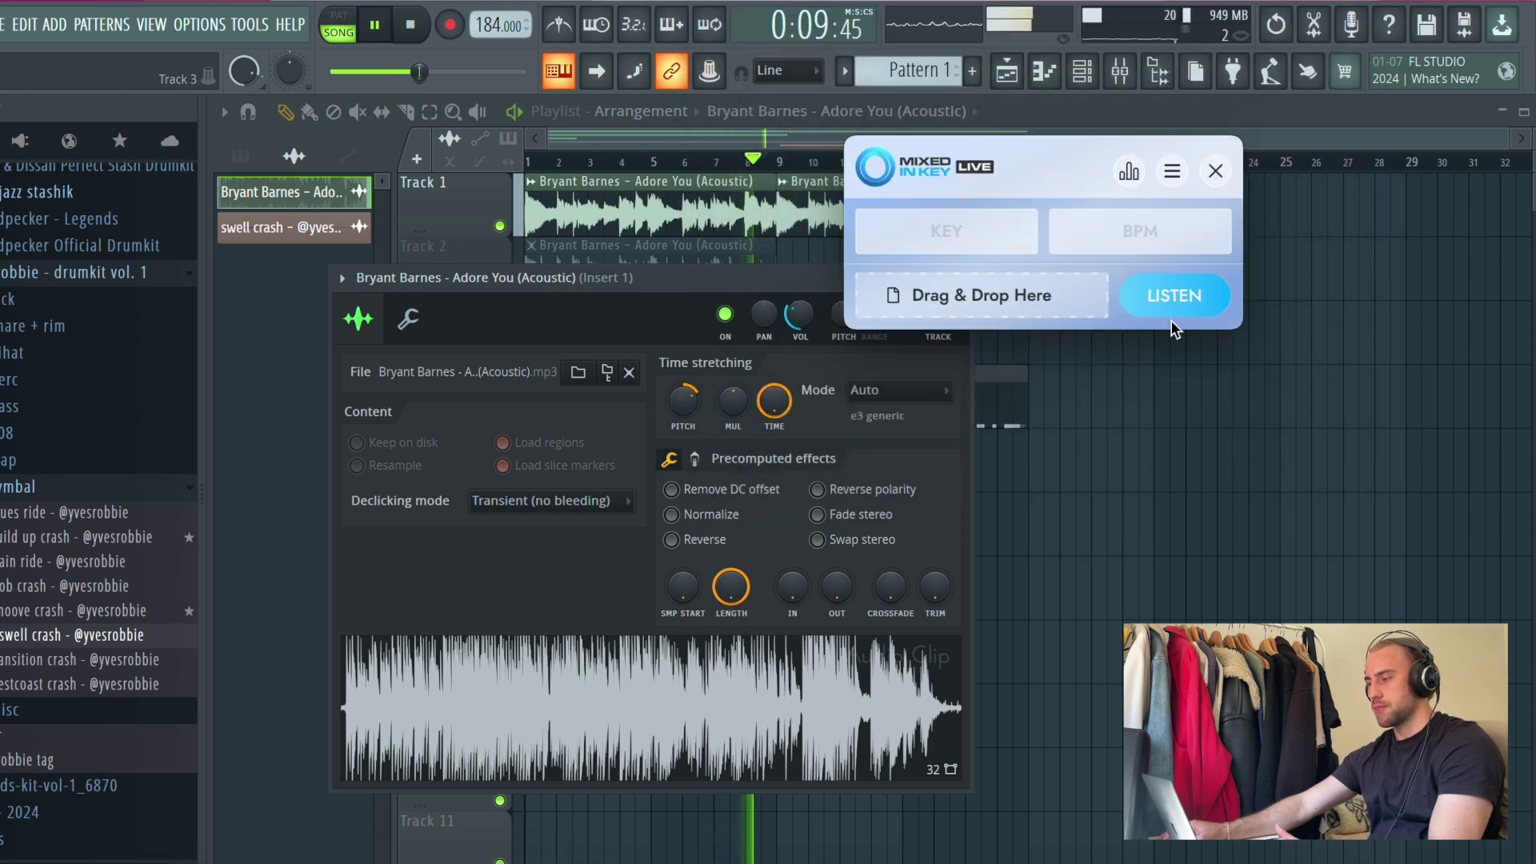
Step: Start detecting the song's key with Mixed In Key Live and add a Purity channel to the rack
left_click(3, 25)
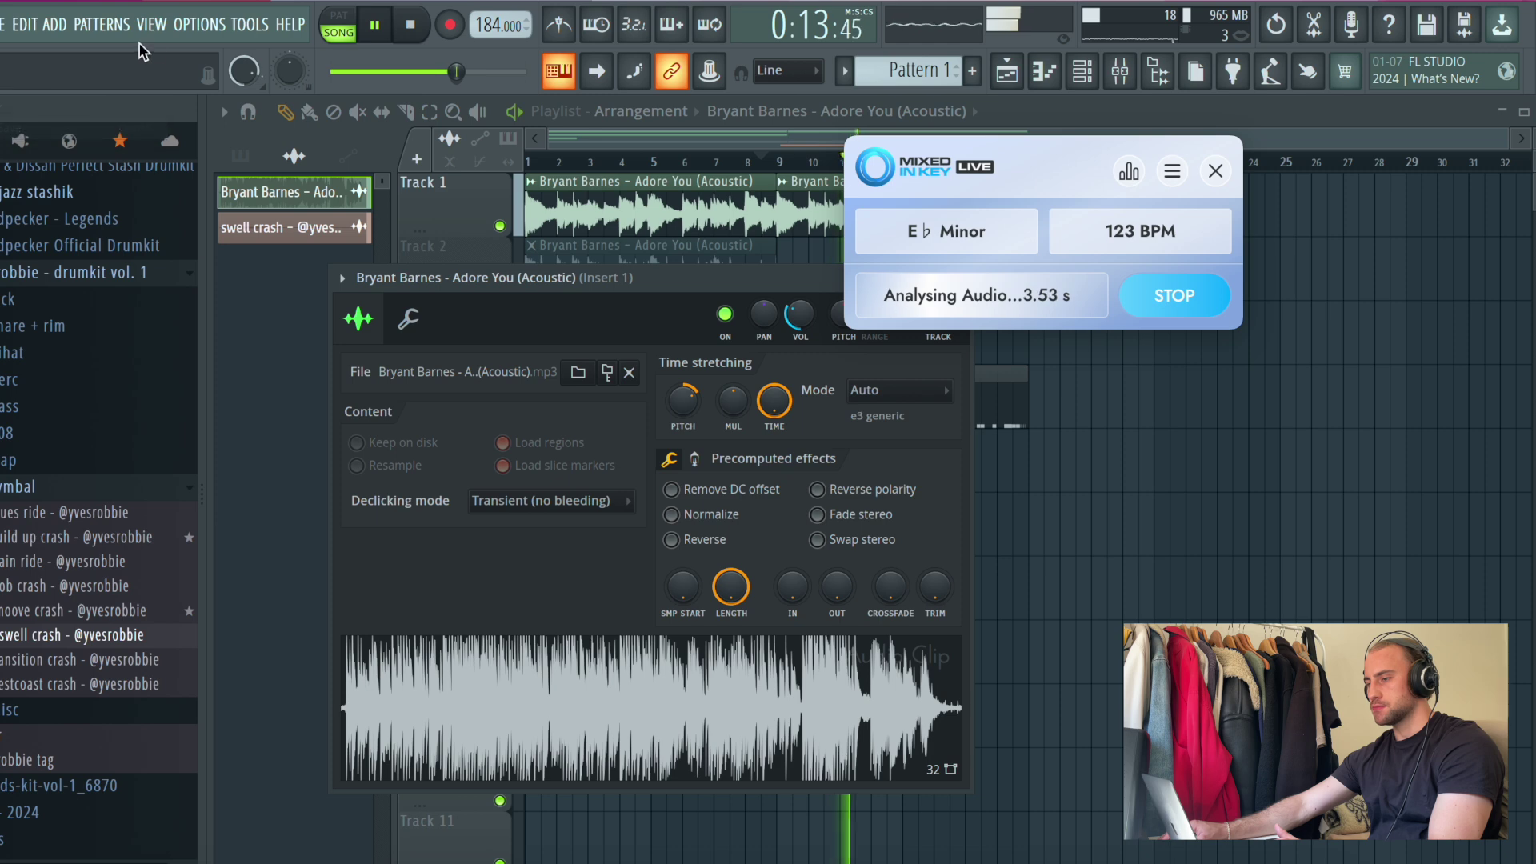
mouse_move(54, 24)
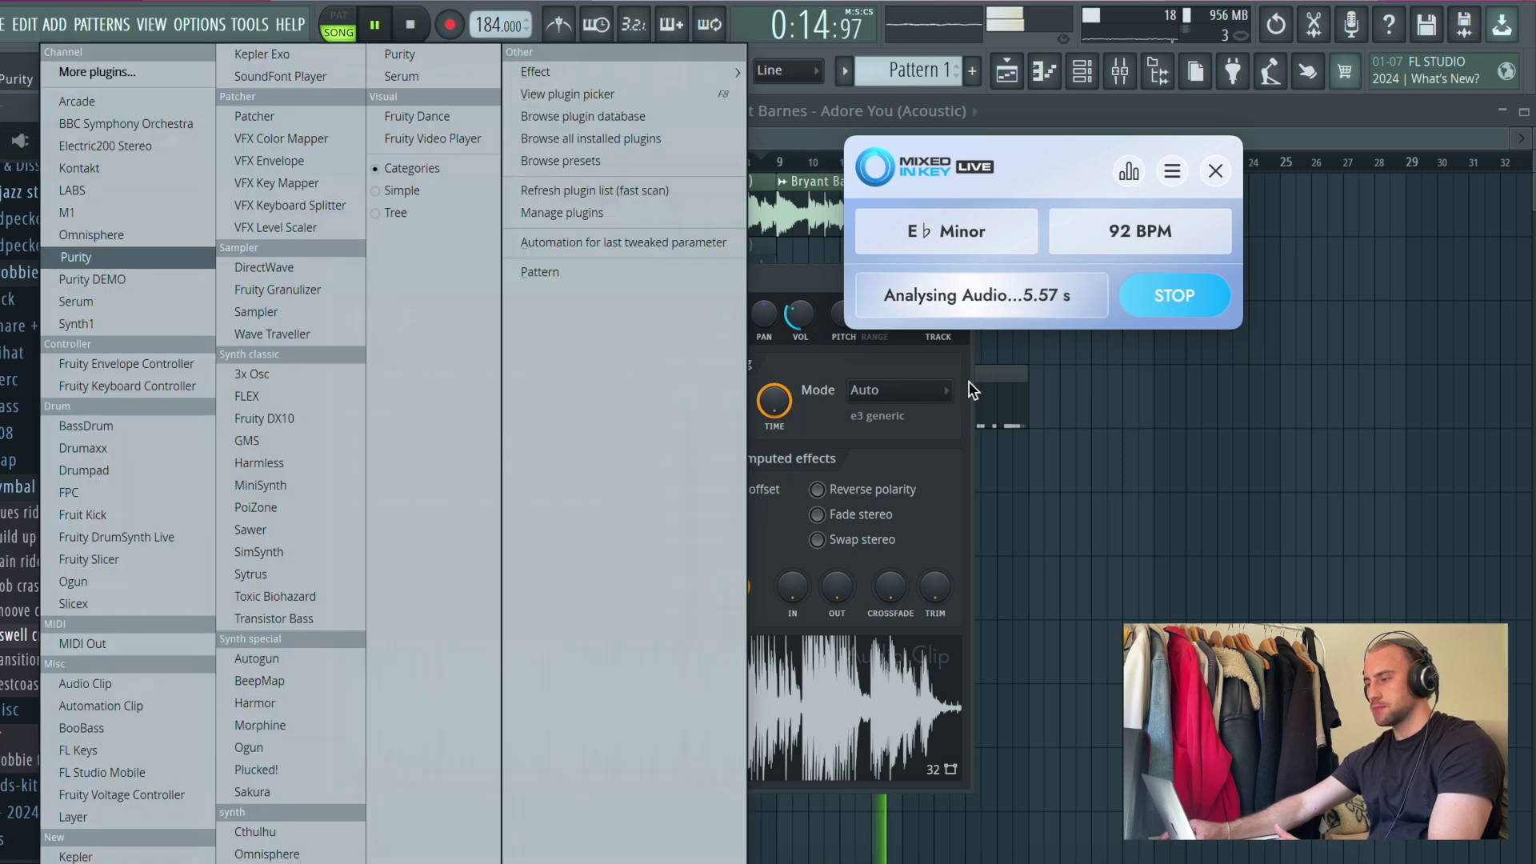
key("Return")
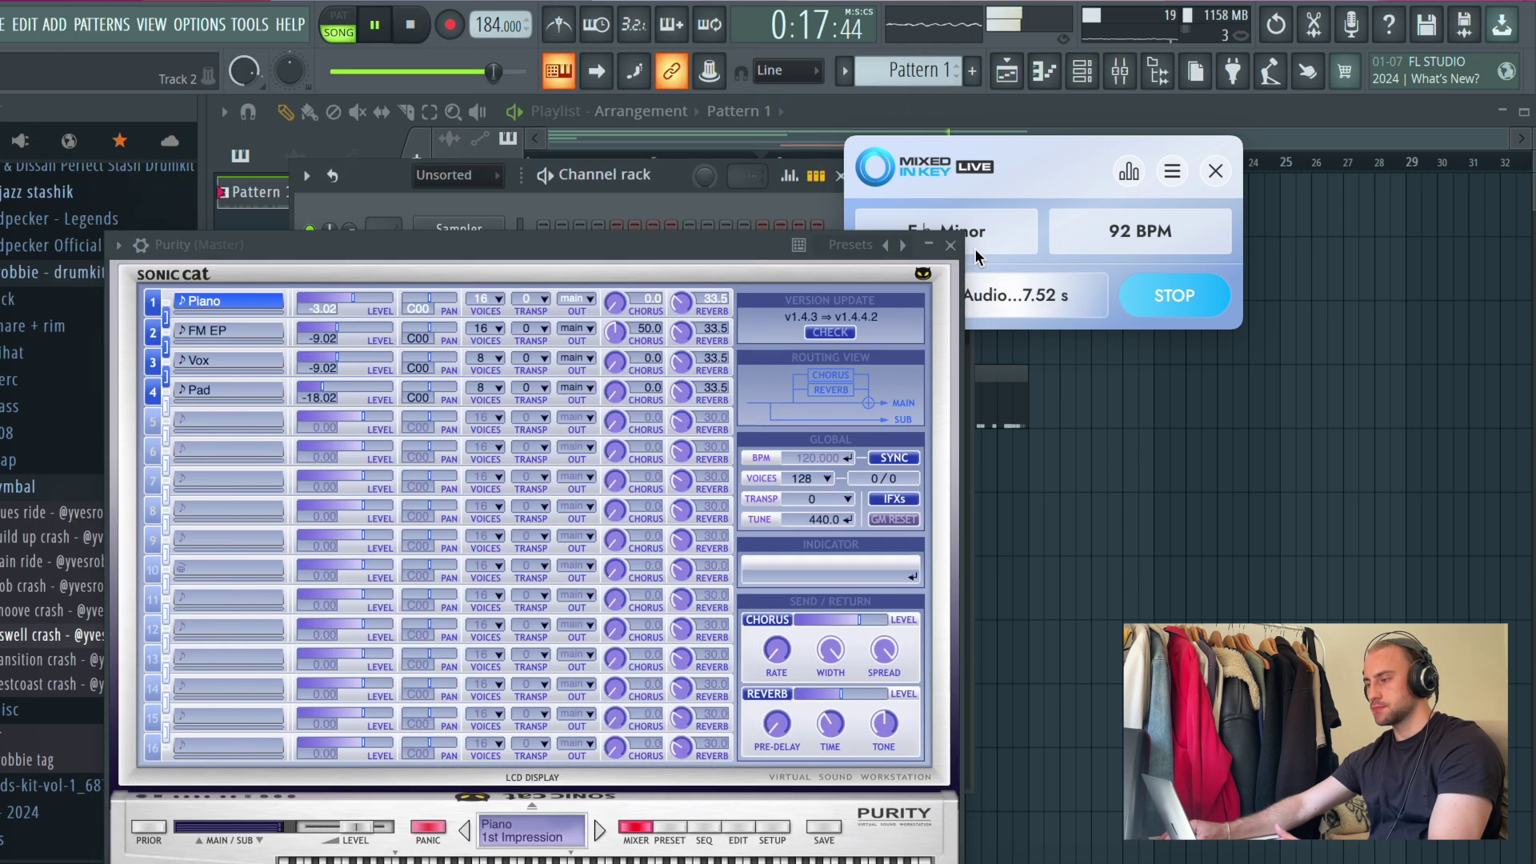
key("Escape")
Step: Stamp a one-bar Minor Natural (Aeolian) scale from G#5 at bar 1 in the Sampler's piano roll and close Mixed In Key Live
right_click(502, 227)
left_click(569, 229)
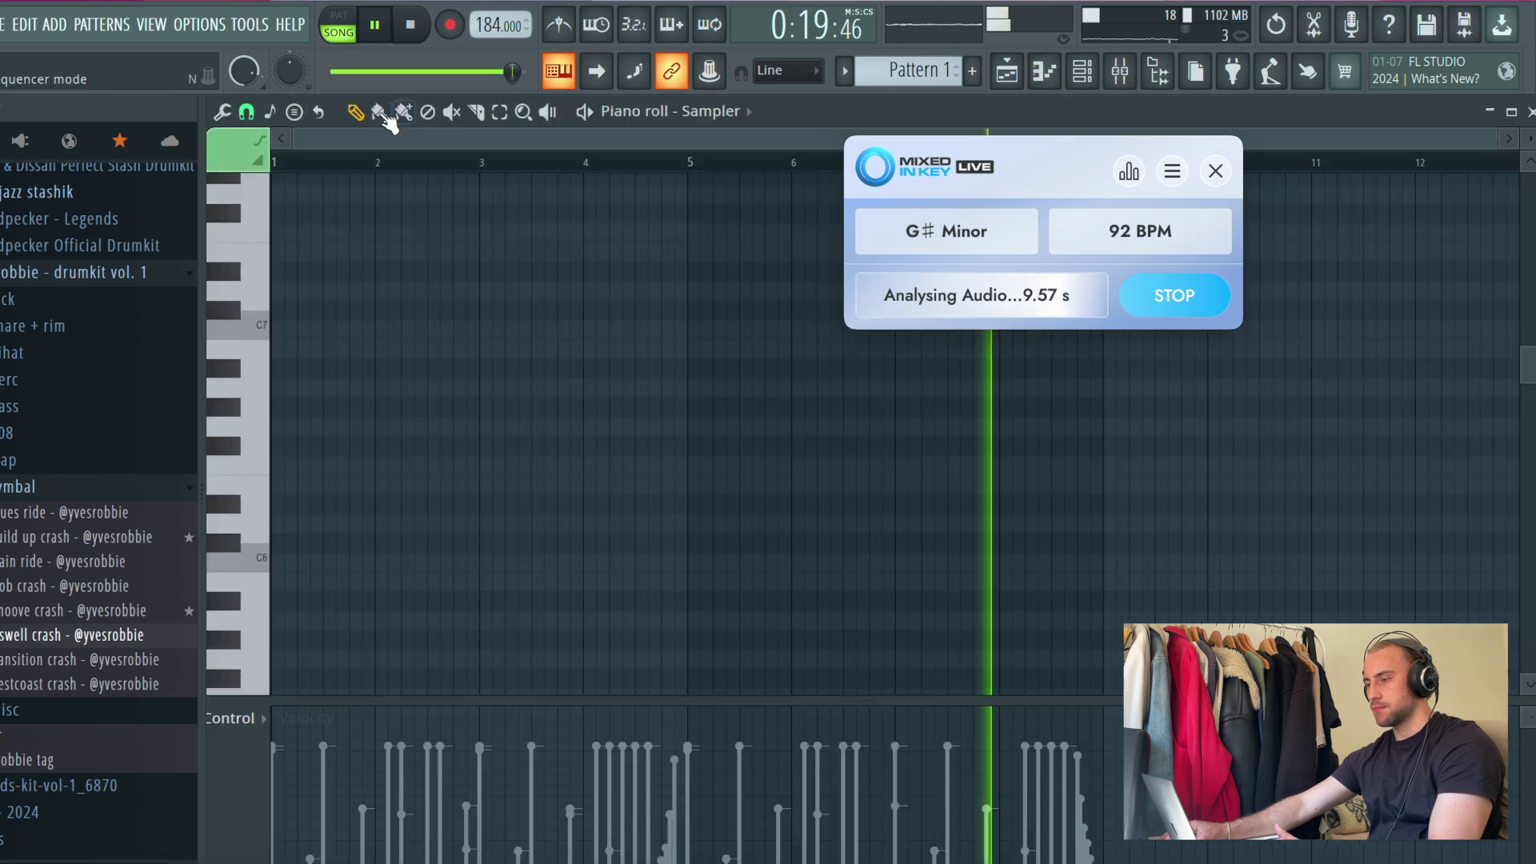
left_click(309, 113)
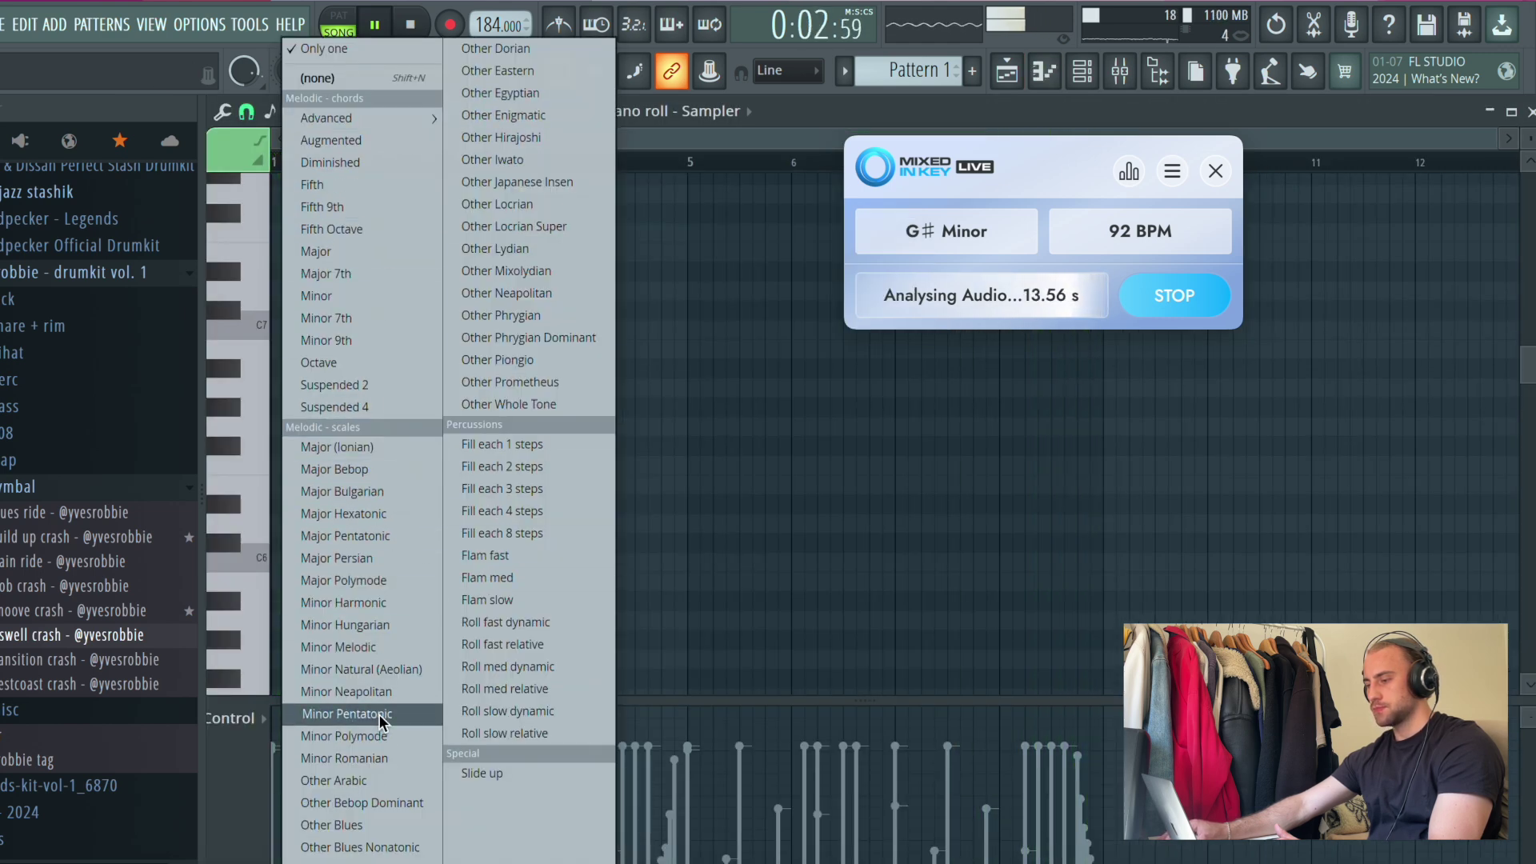
left_click(384, 670)
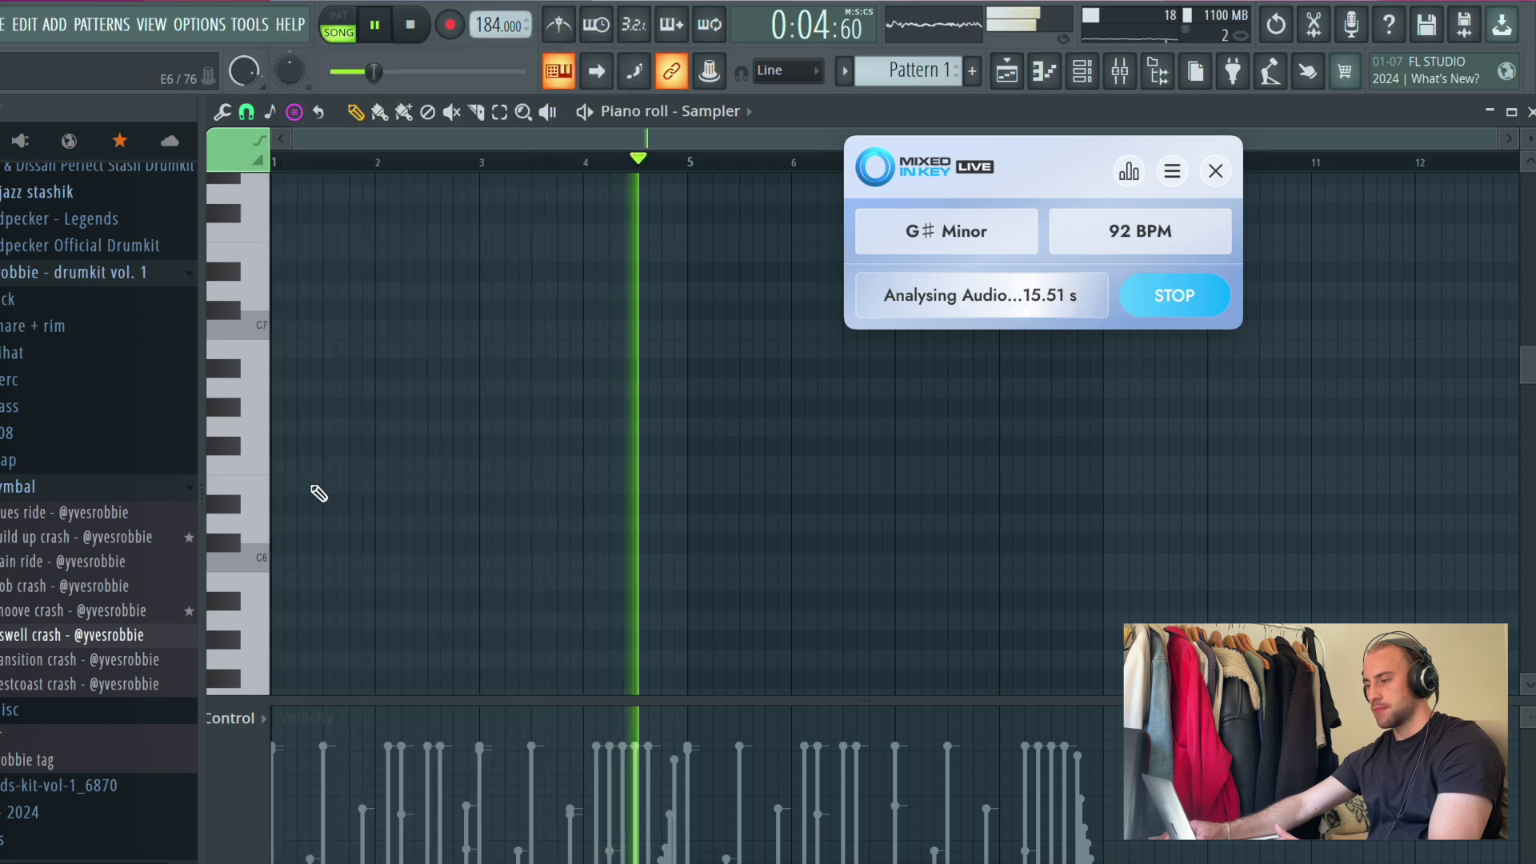
scroll(320, 530, "up", 8)
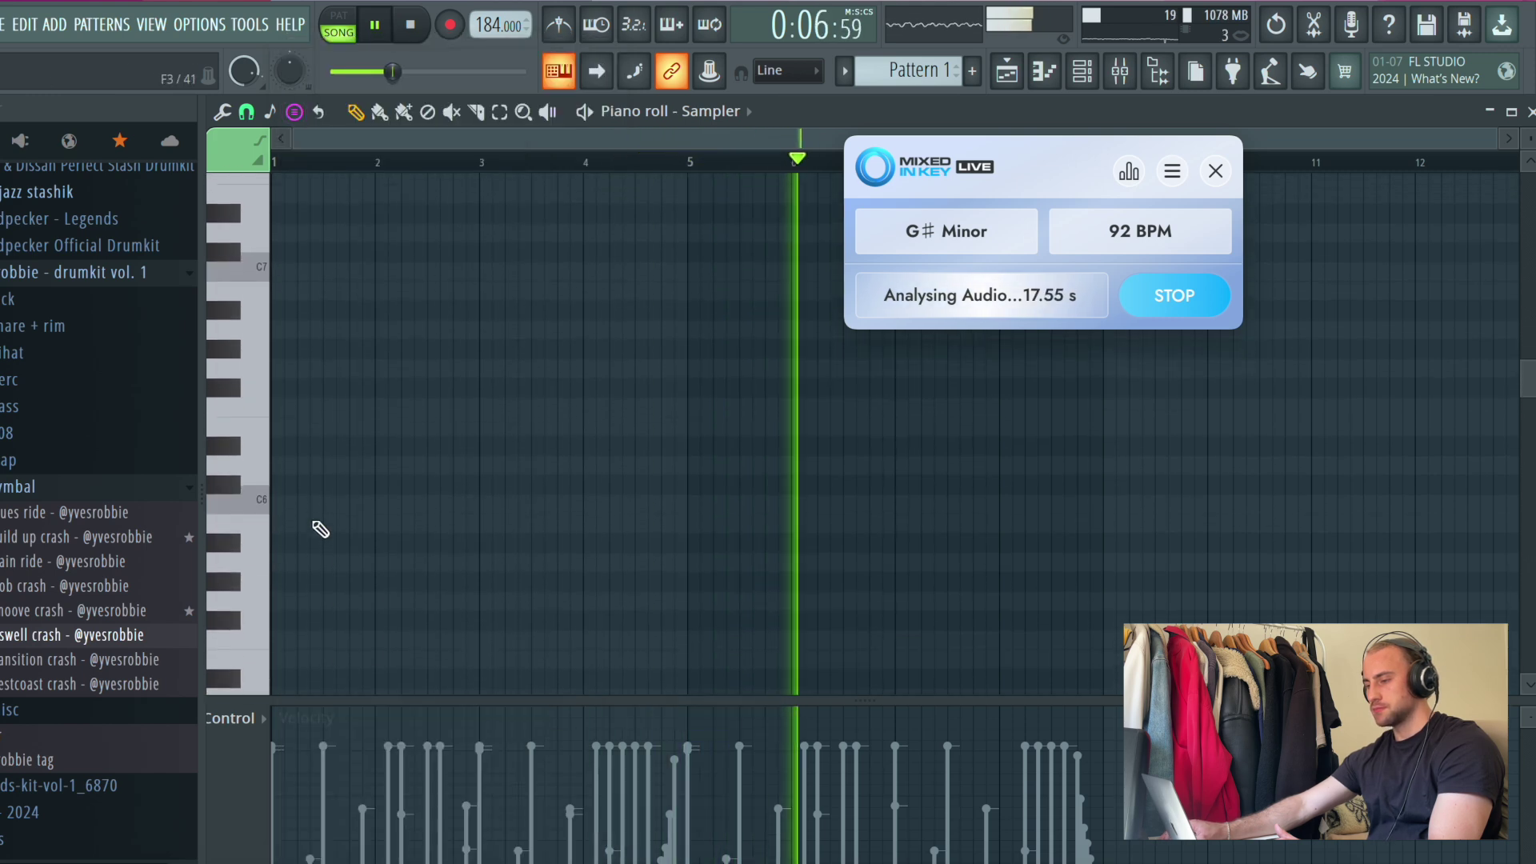
scroll(320, 529, "down", 5)
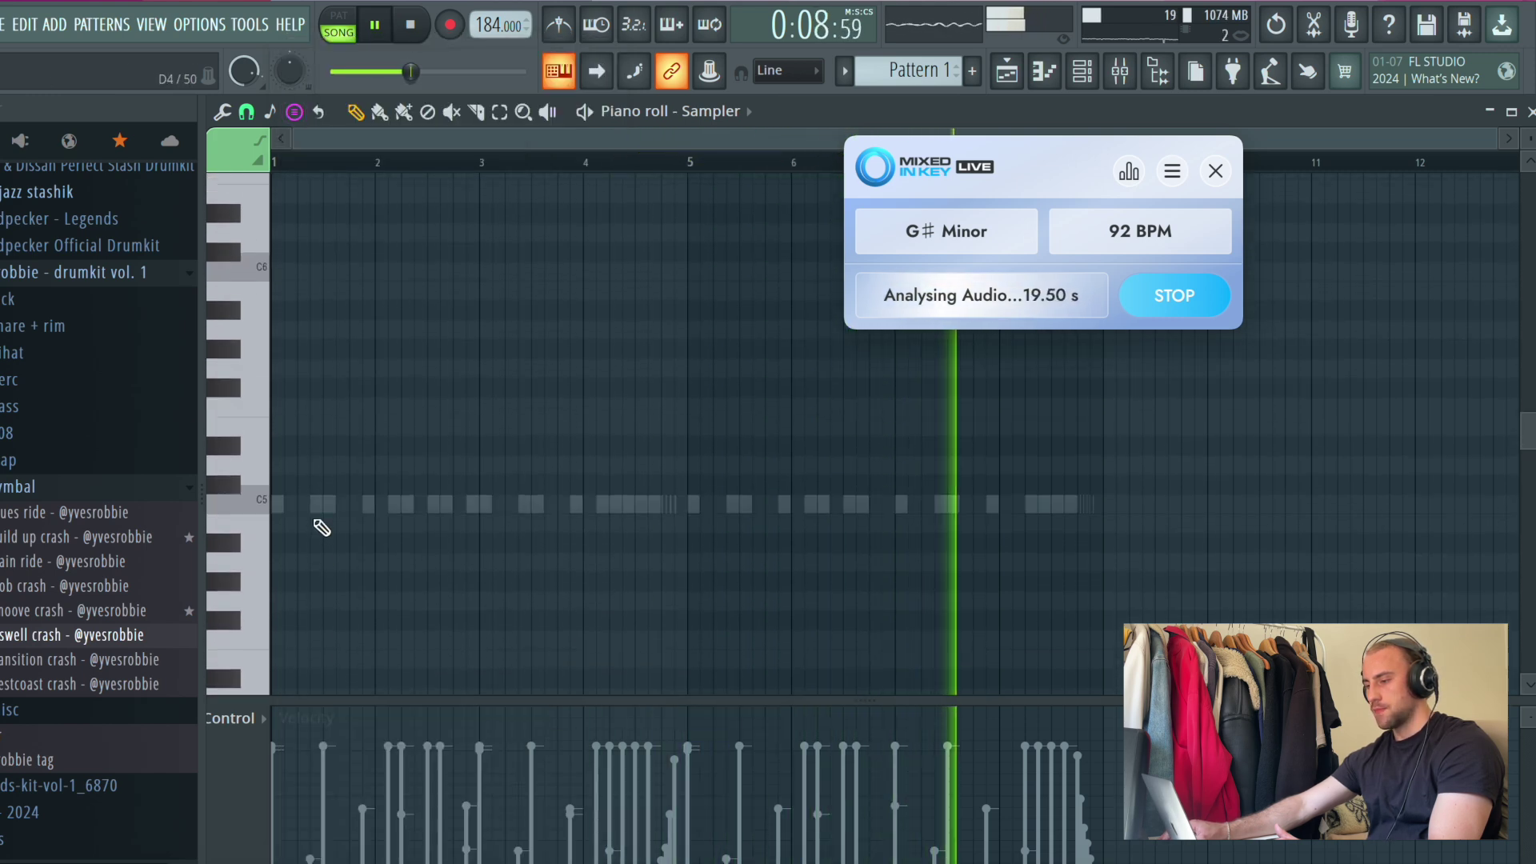
left_click_drag(246, 392, 374, 387)
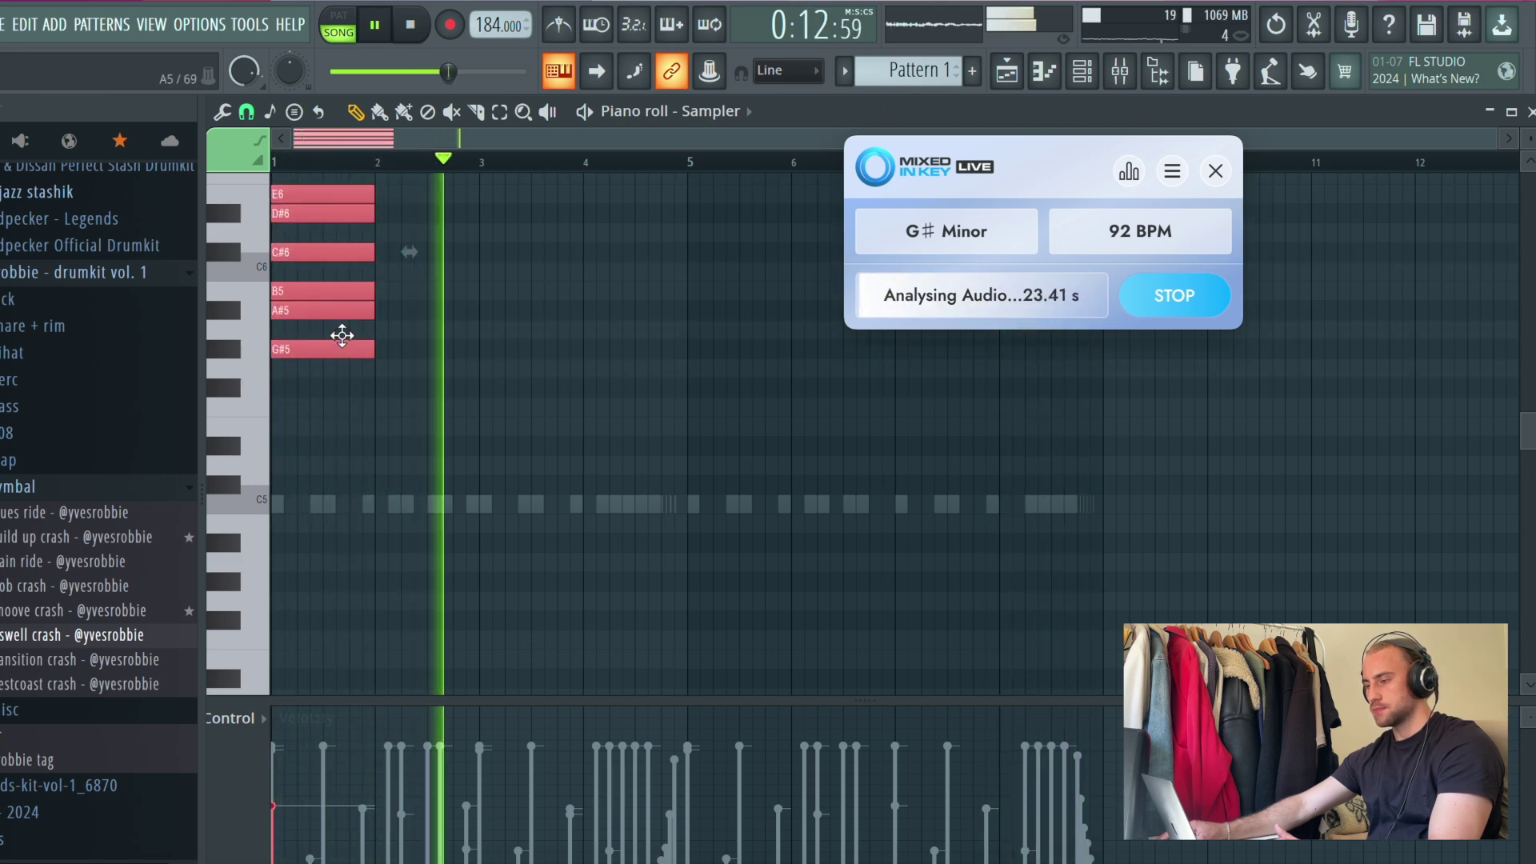
left_click(1212, 298)
left_click(1215, 170)
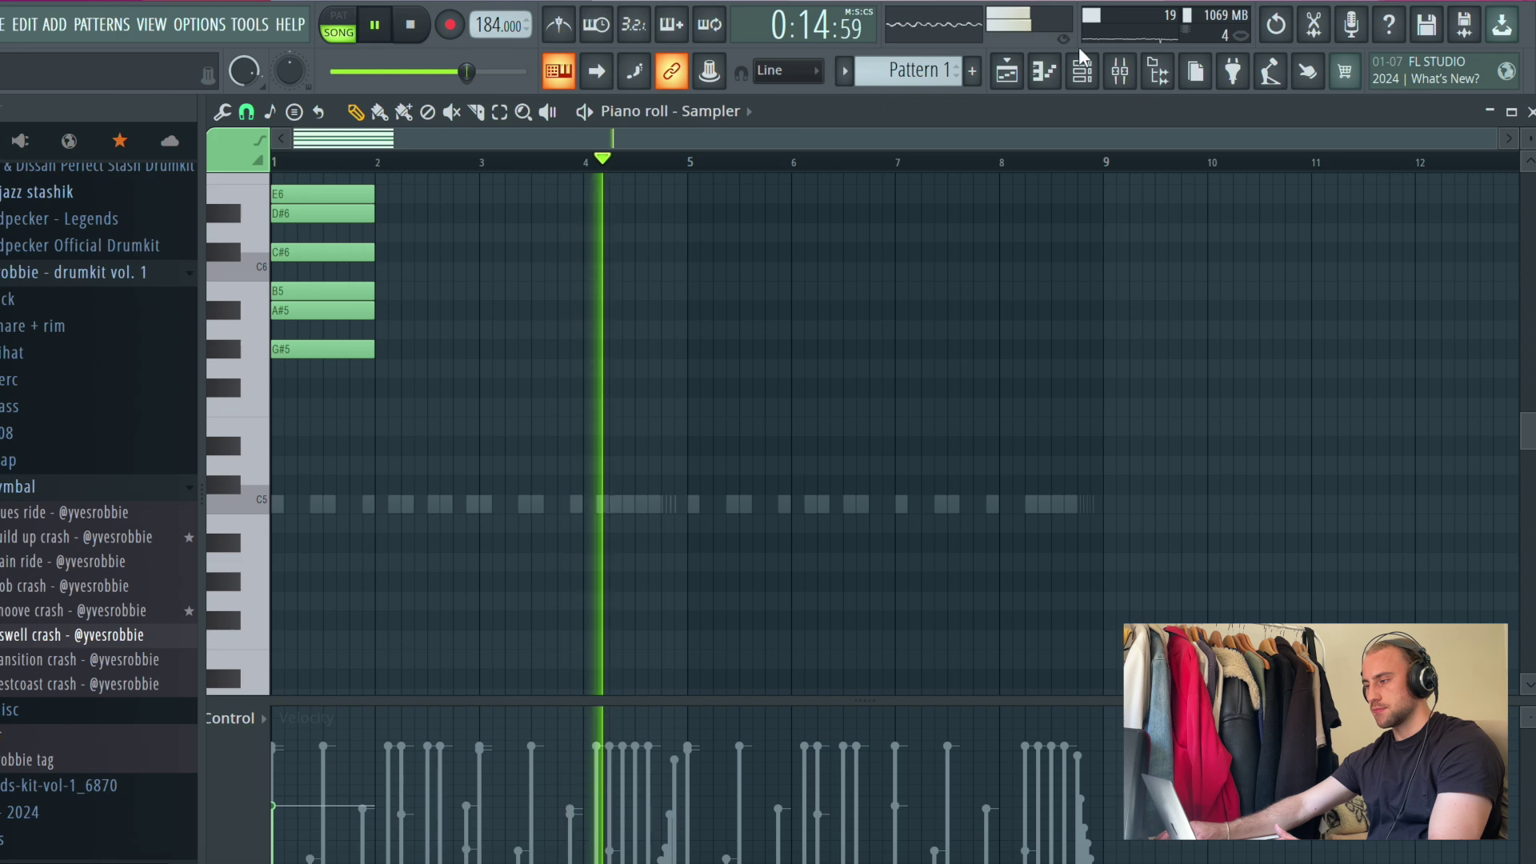
Step: Open Purity from the channel rack, view its Piano presets and close the plugin
left_click(1081, 71)
left_click(458, 571)
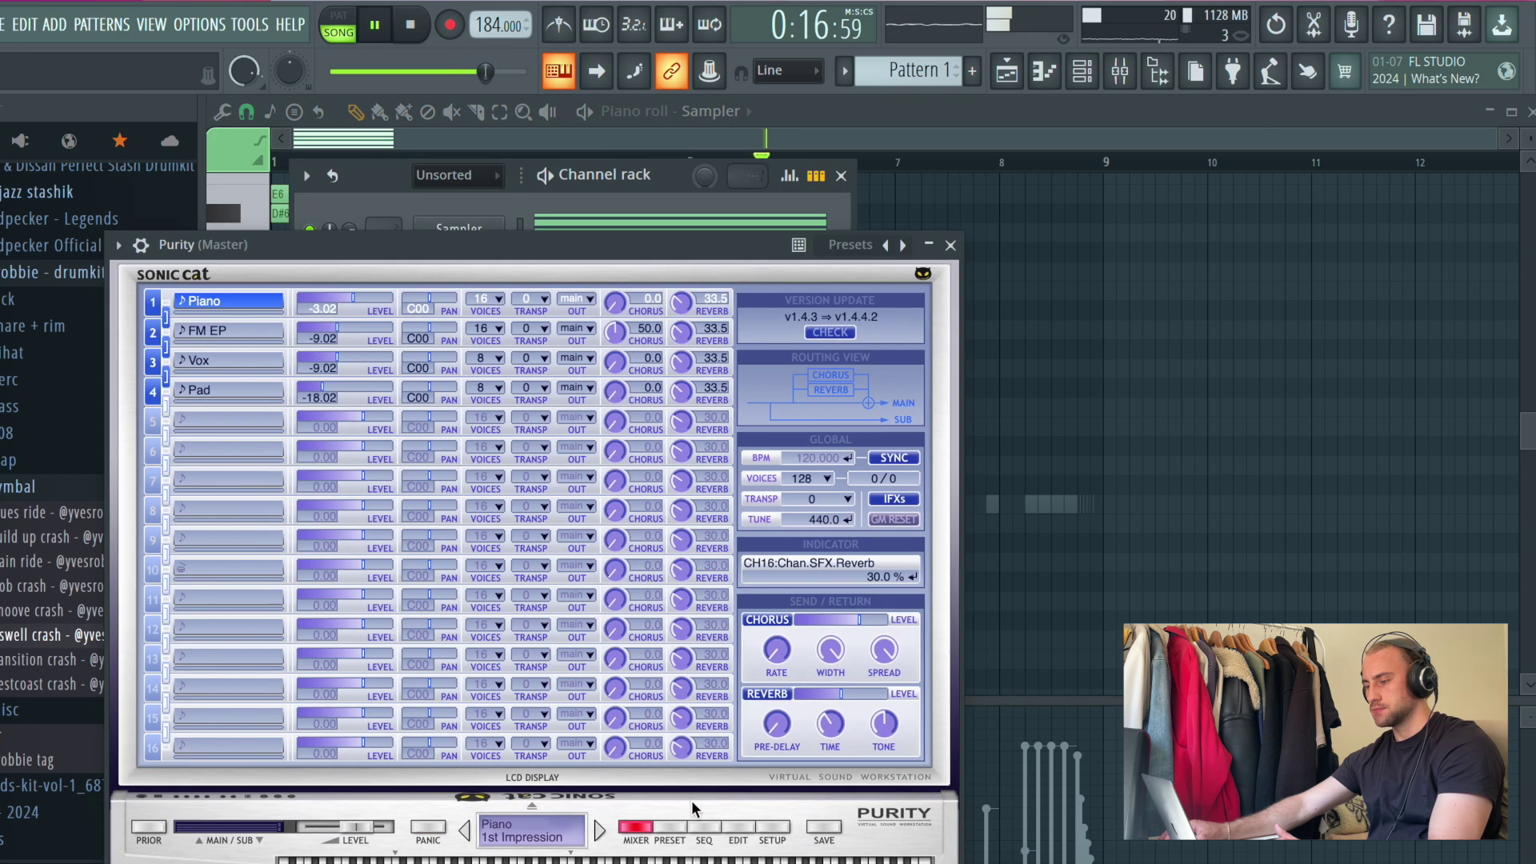
left_click(671, 827)
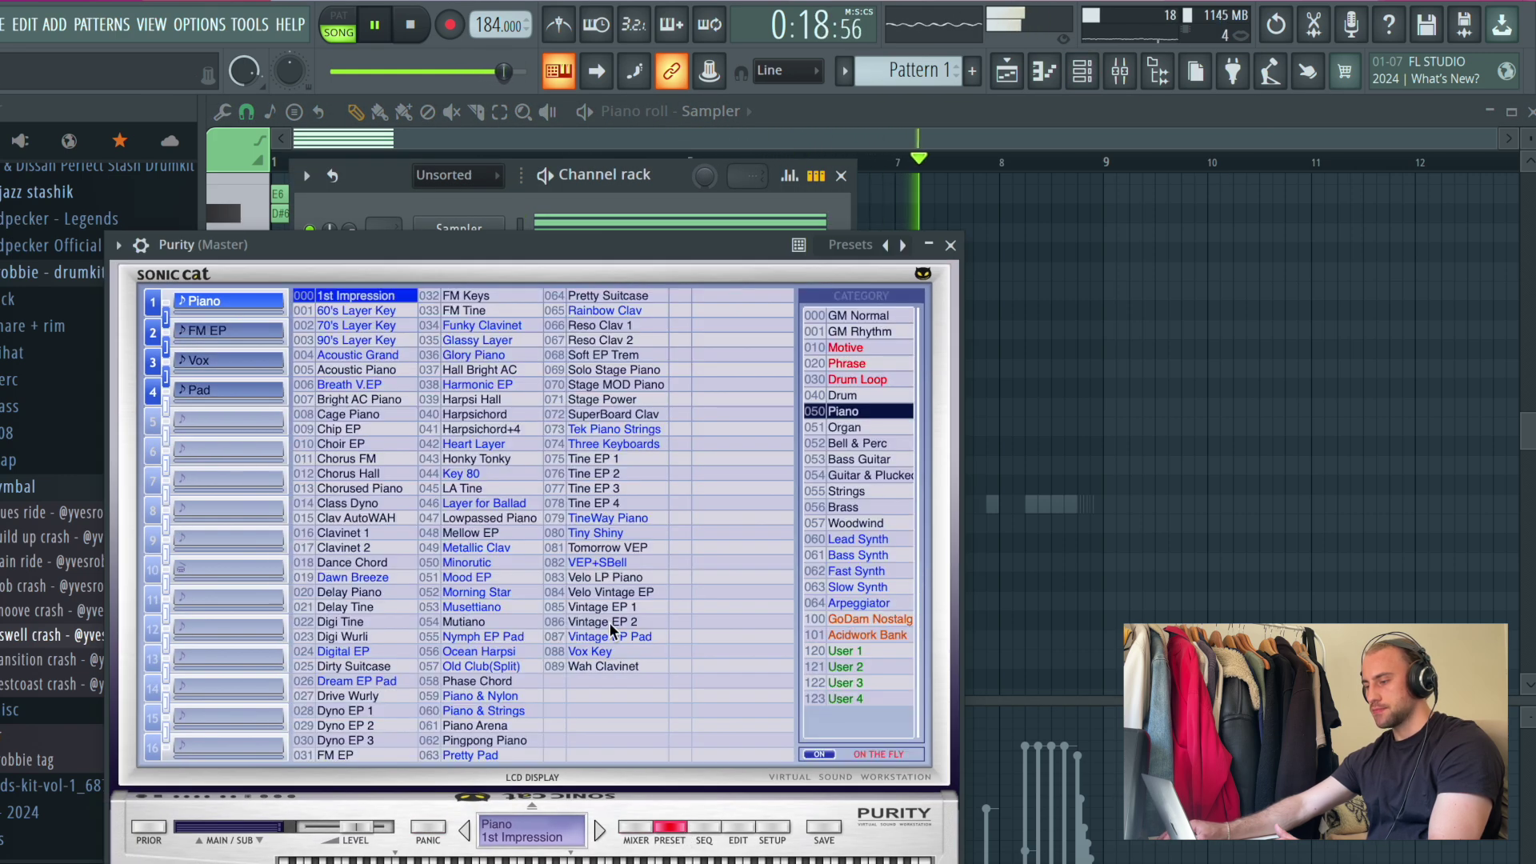
left_click(950, 244)
Step: Save the project and place a one-bar G#5 note at bar 1 in Purity's piano roll
left_click(3, 24)
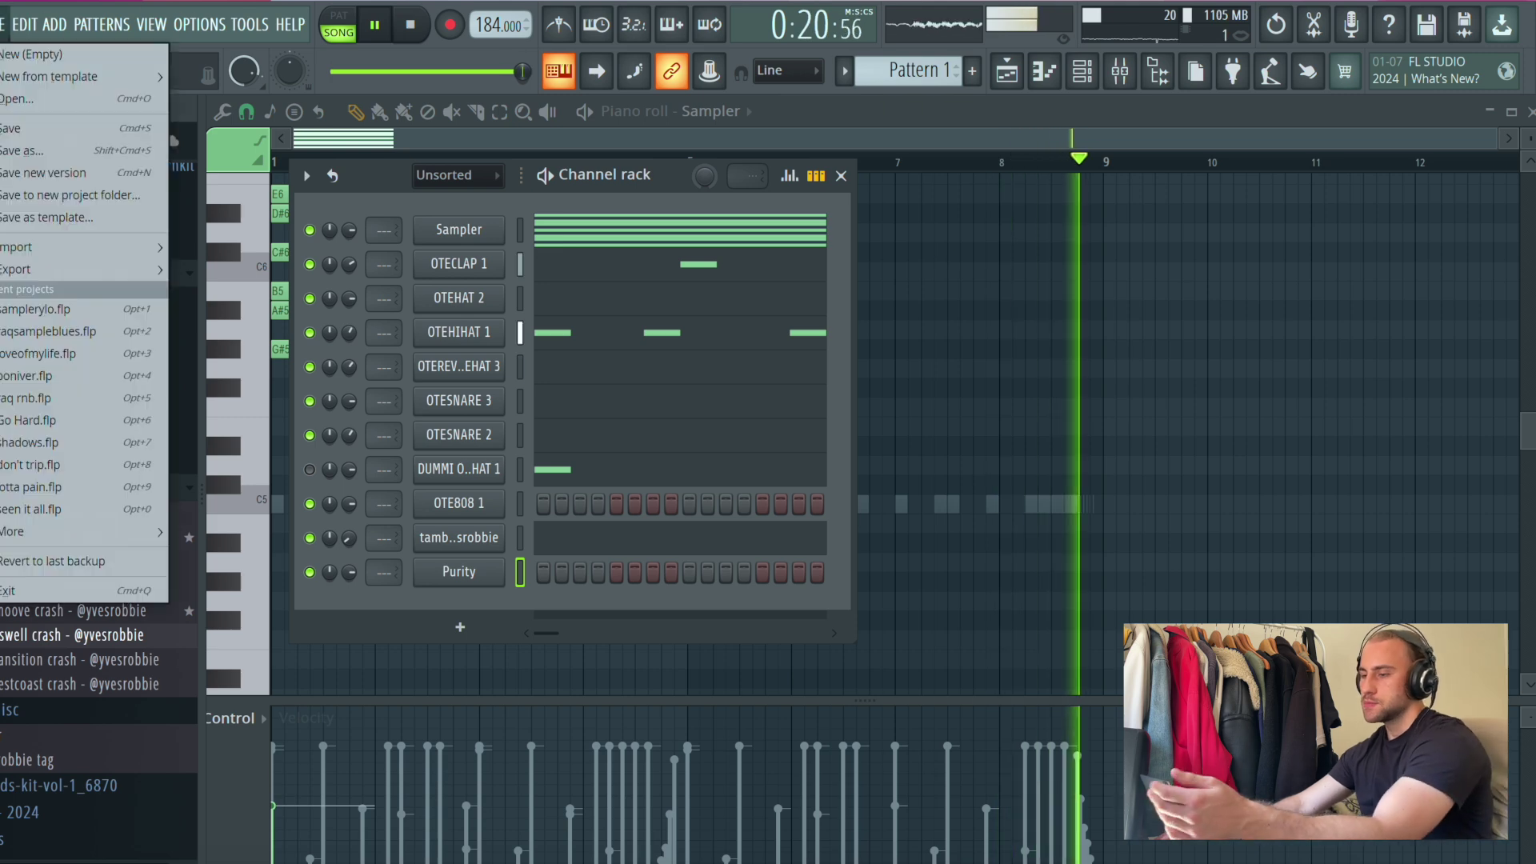
left_click(28, 127)
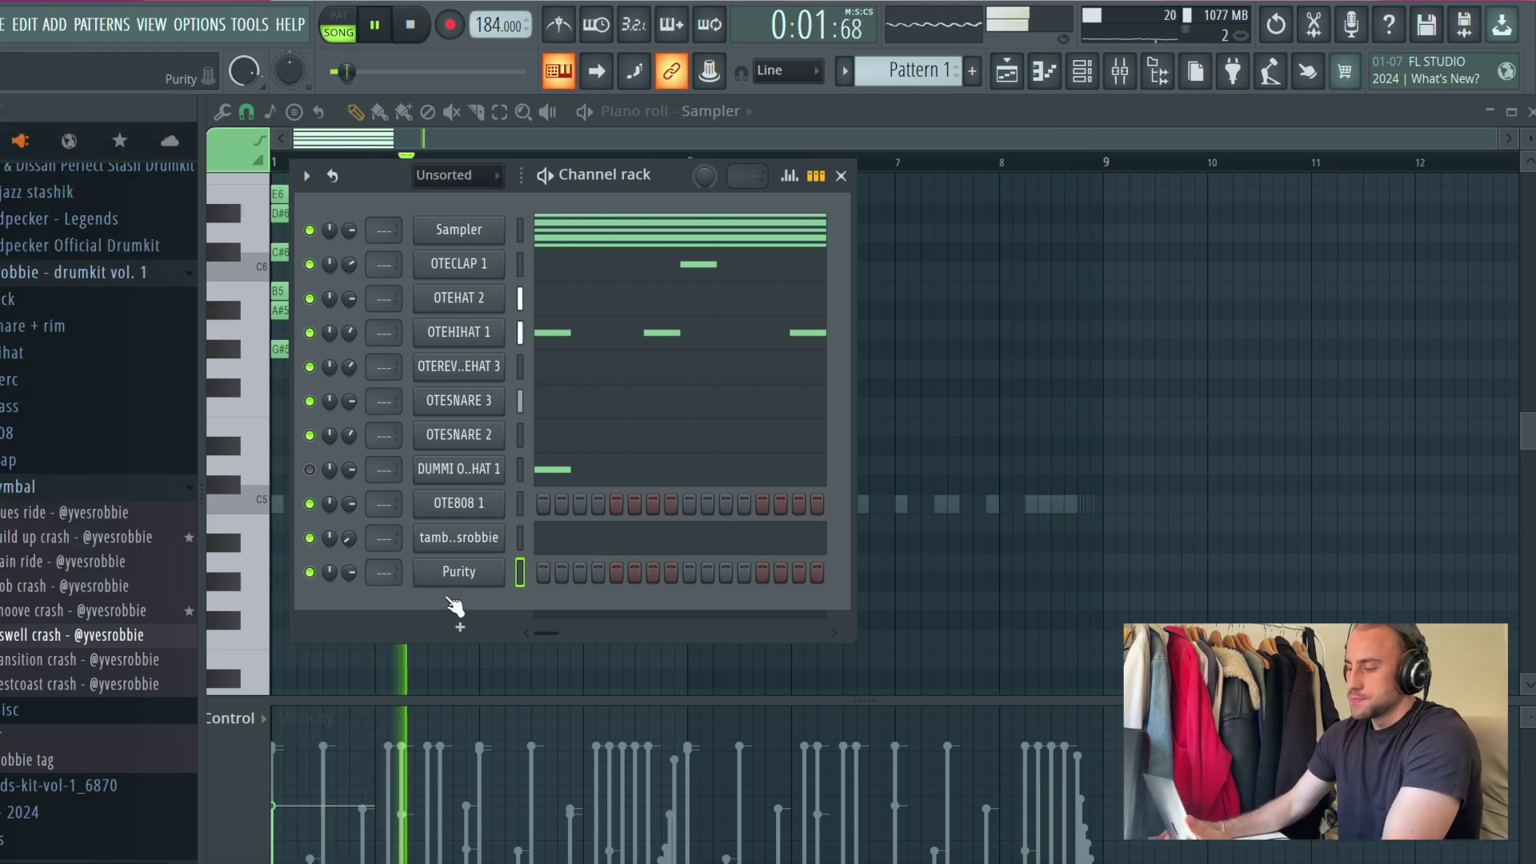
right_click(494, 571)
left_click(525, 566)
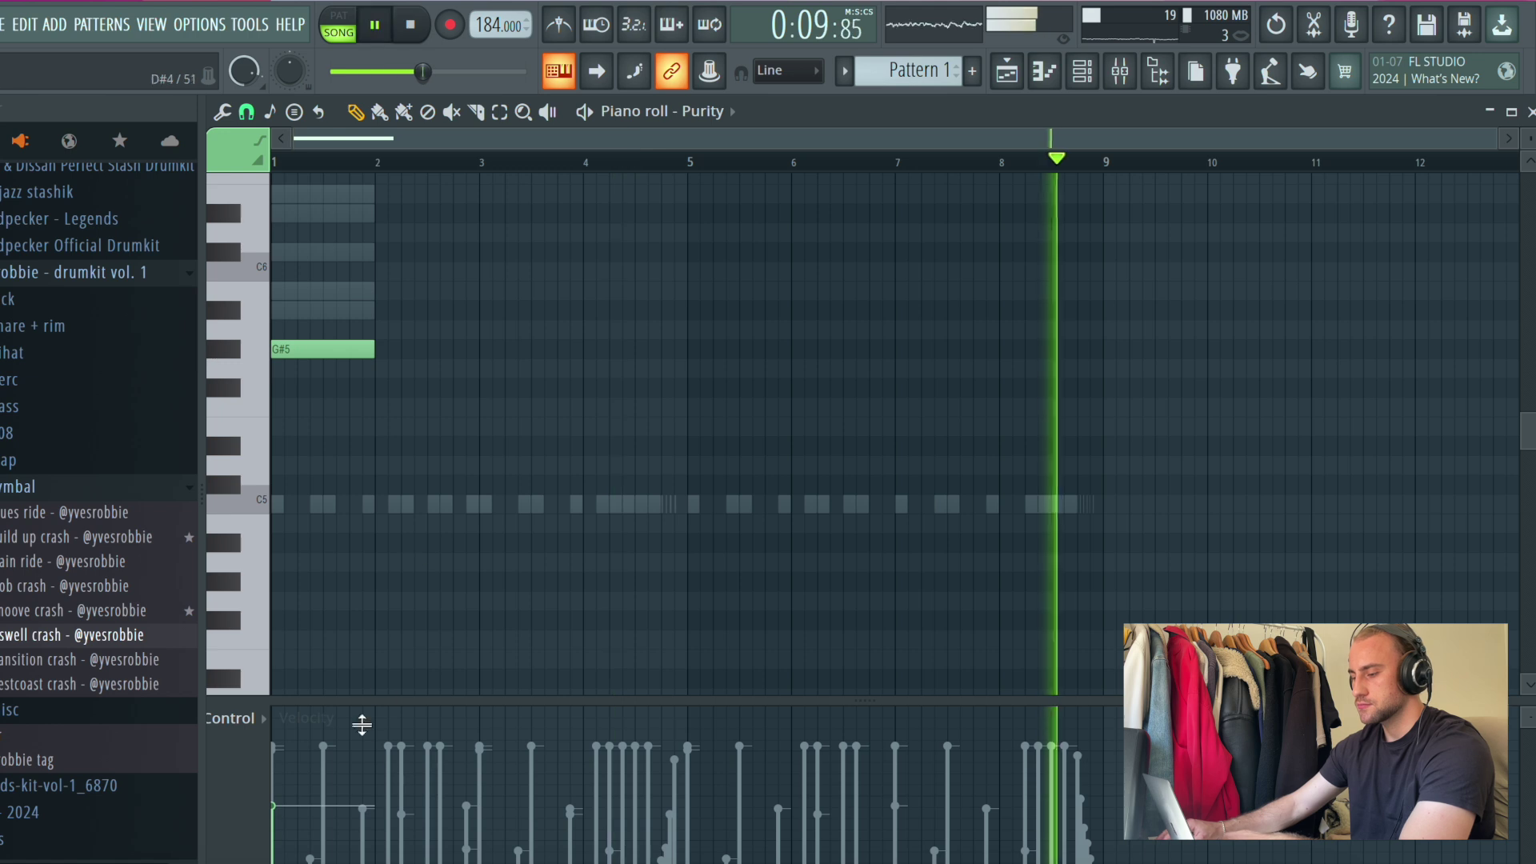
Step: Move Purity's bar 1 note to A#5 and add a one-bar A#5 note at bar 3 during playback
key("space")
left_click(279, 160)
key("space")
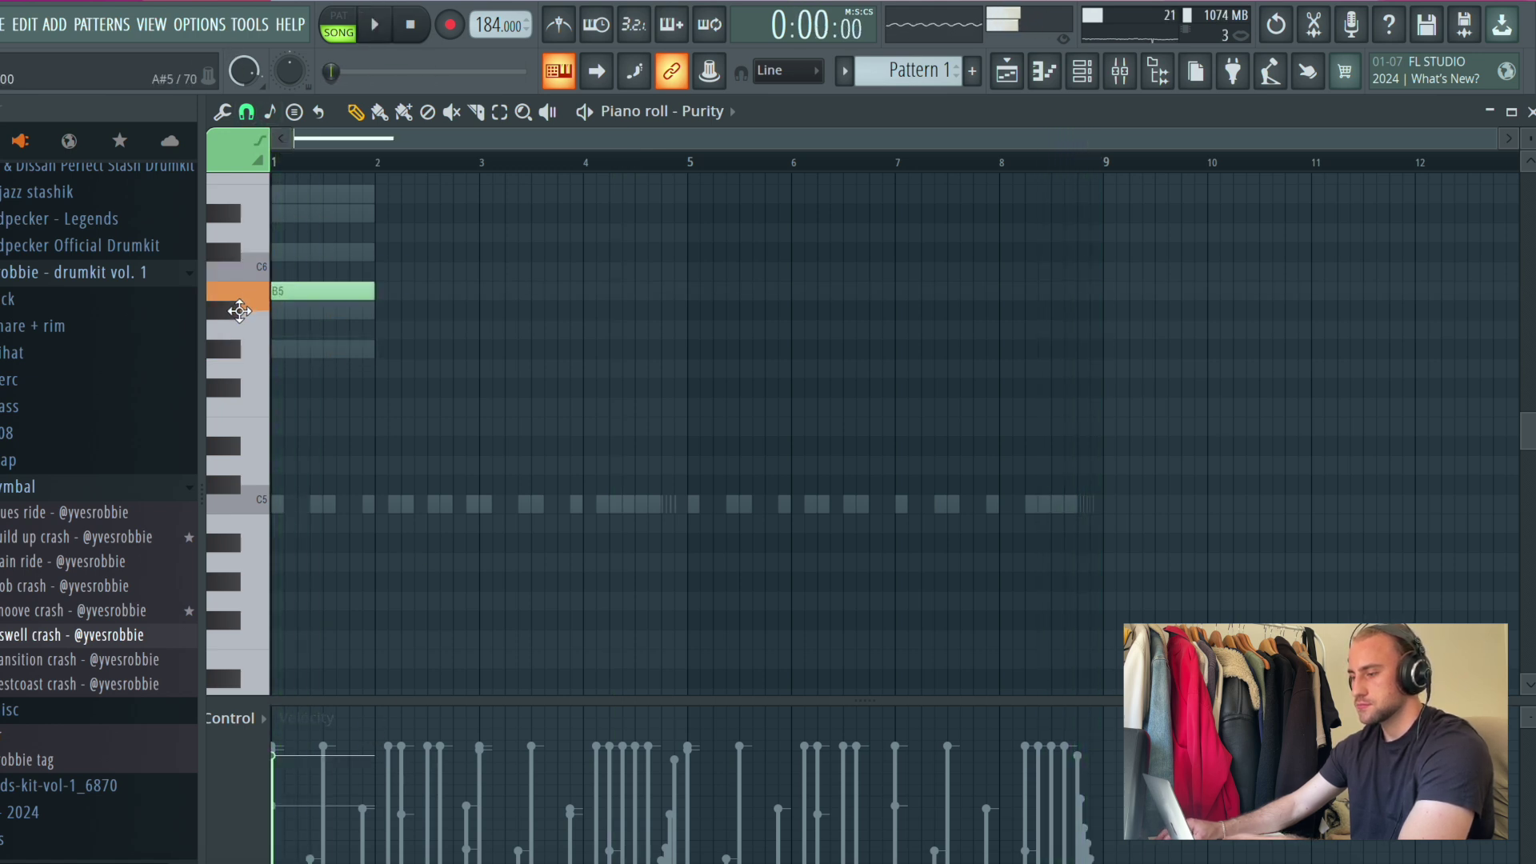
key("space")
scroll(344, 330, "up", 1)
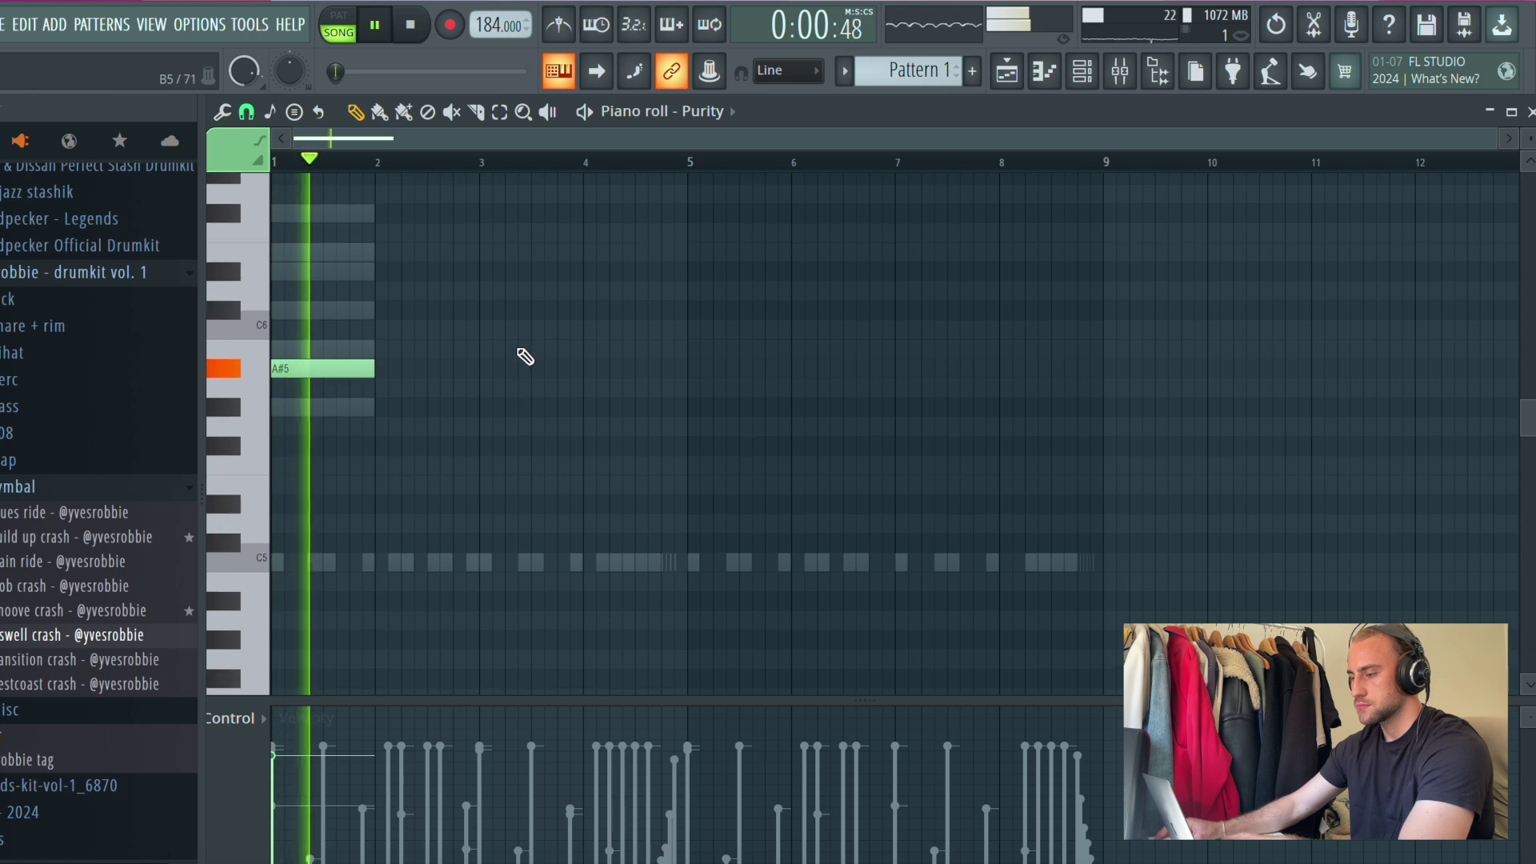
left_click(240, 410)
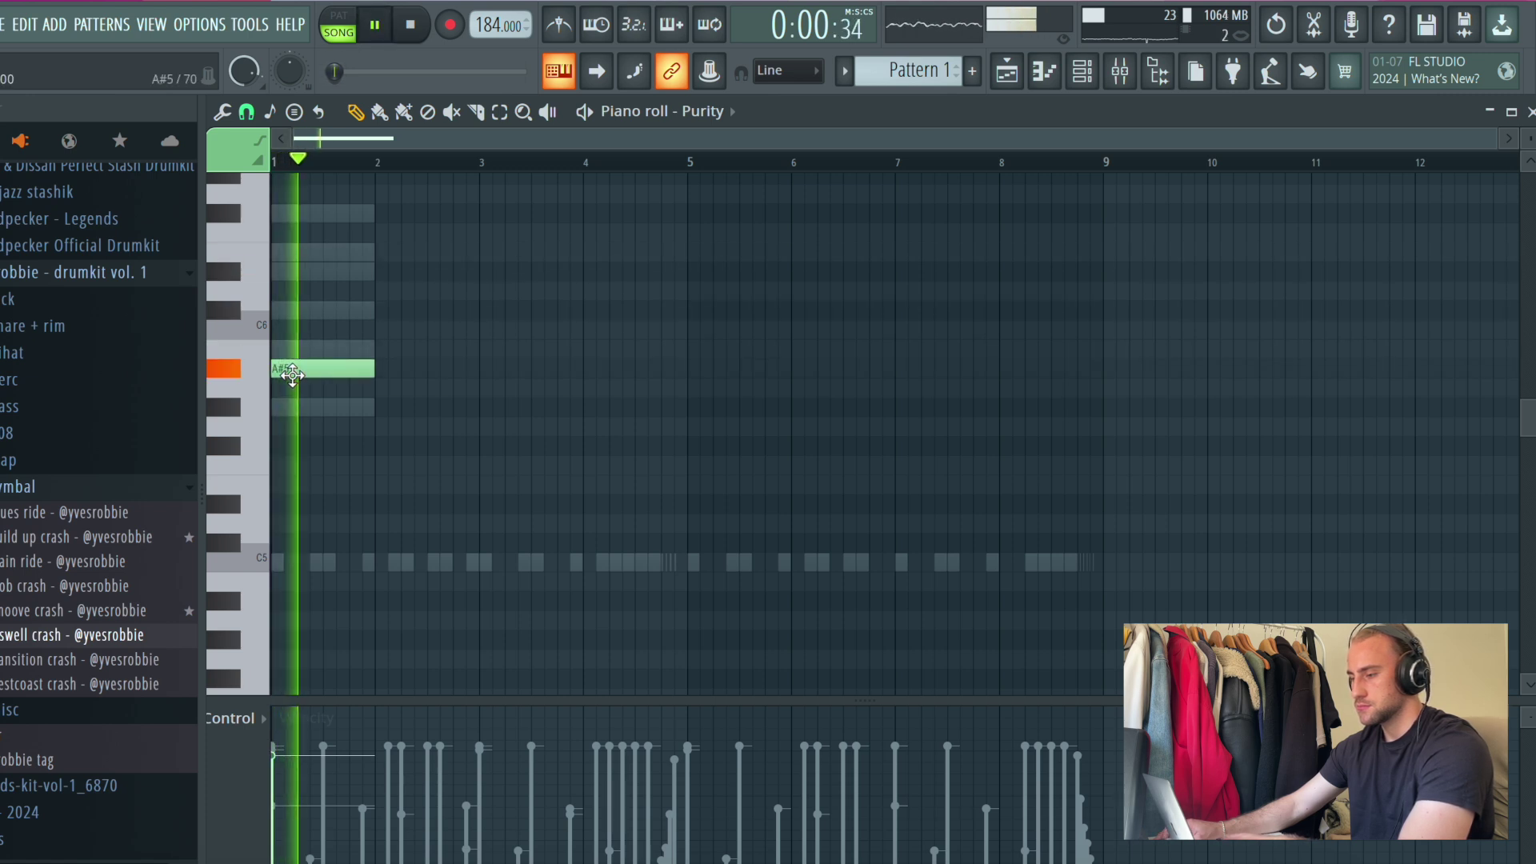
scroll(304, 384, "up", 3)
left_click(479, 545)
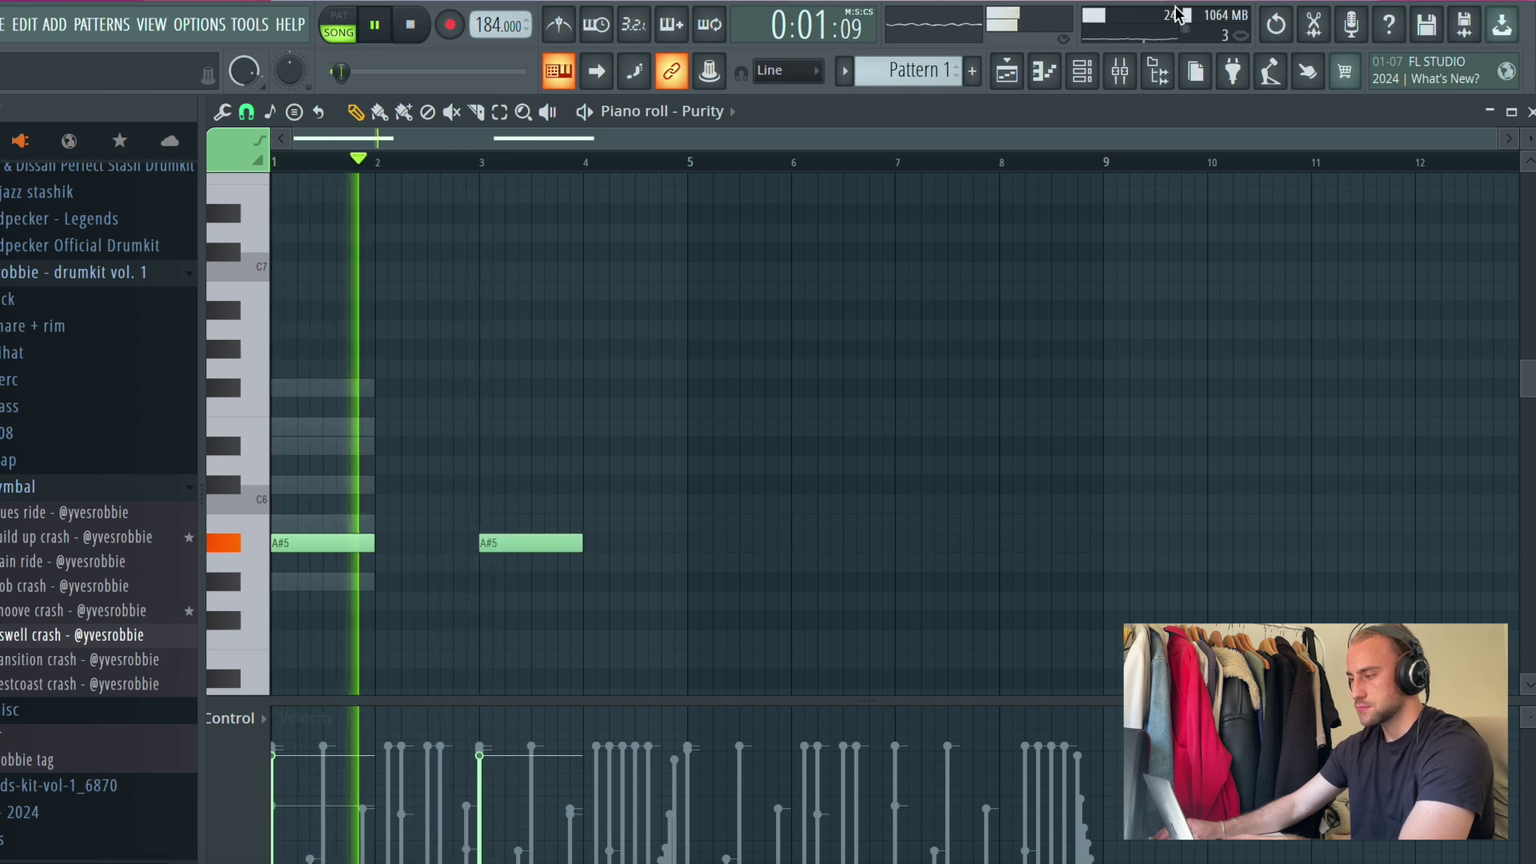
Step: Add one-bar G#5 notes at bars 5 and 7 and a one-bar F5 note at bar 8 of Purity's melody
key("F6")
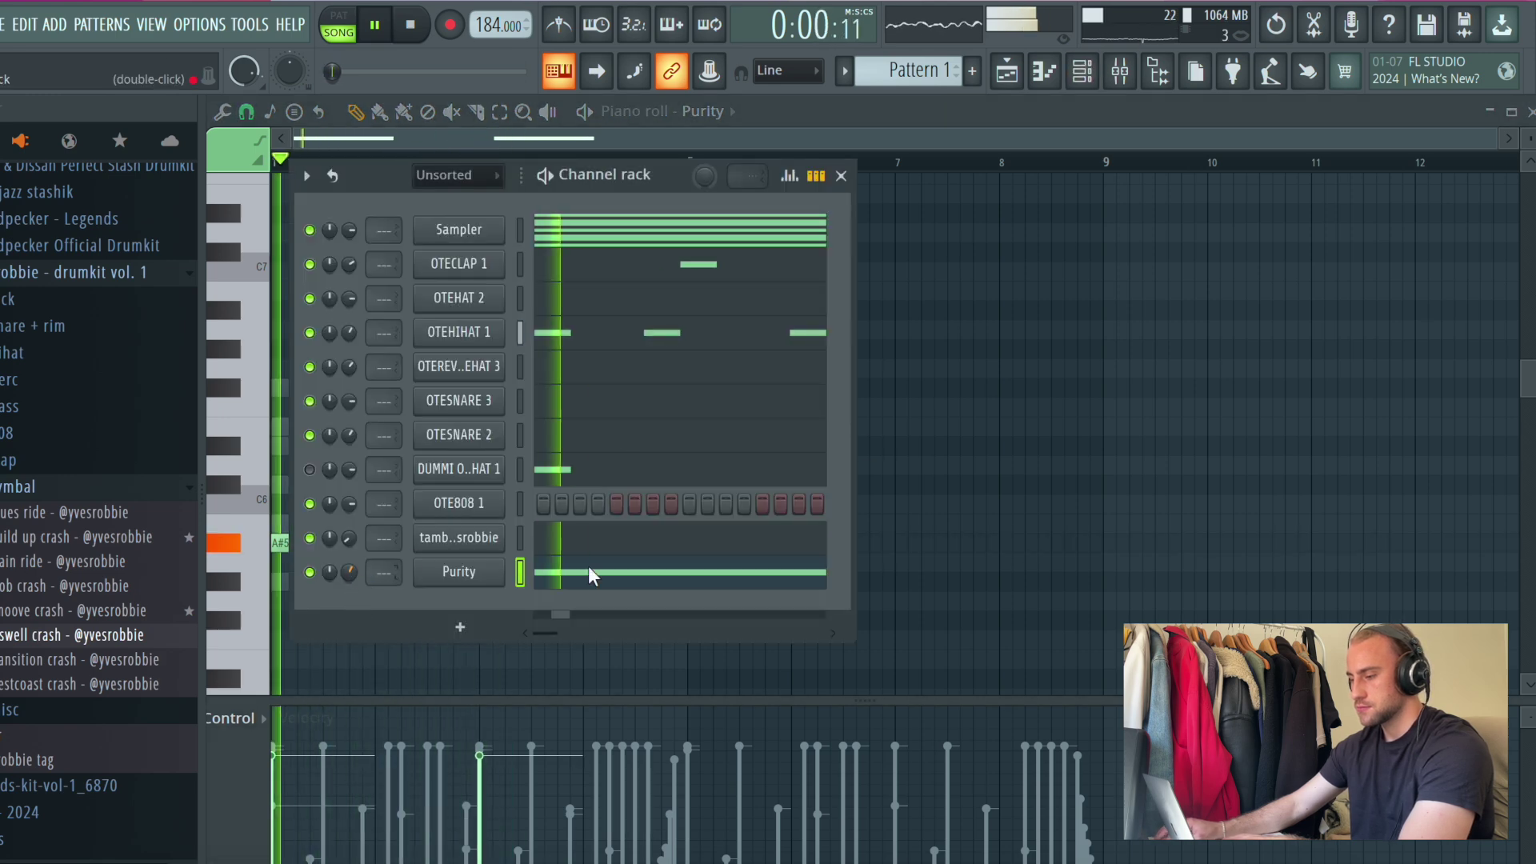
key("F6")
scroll(1015, 240, "down", 1)
scroll(951, 342, "down", 1)
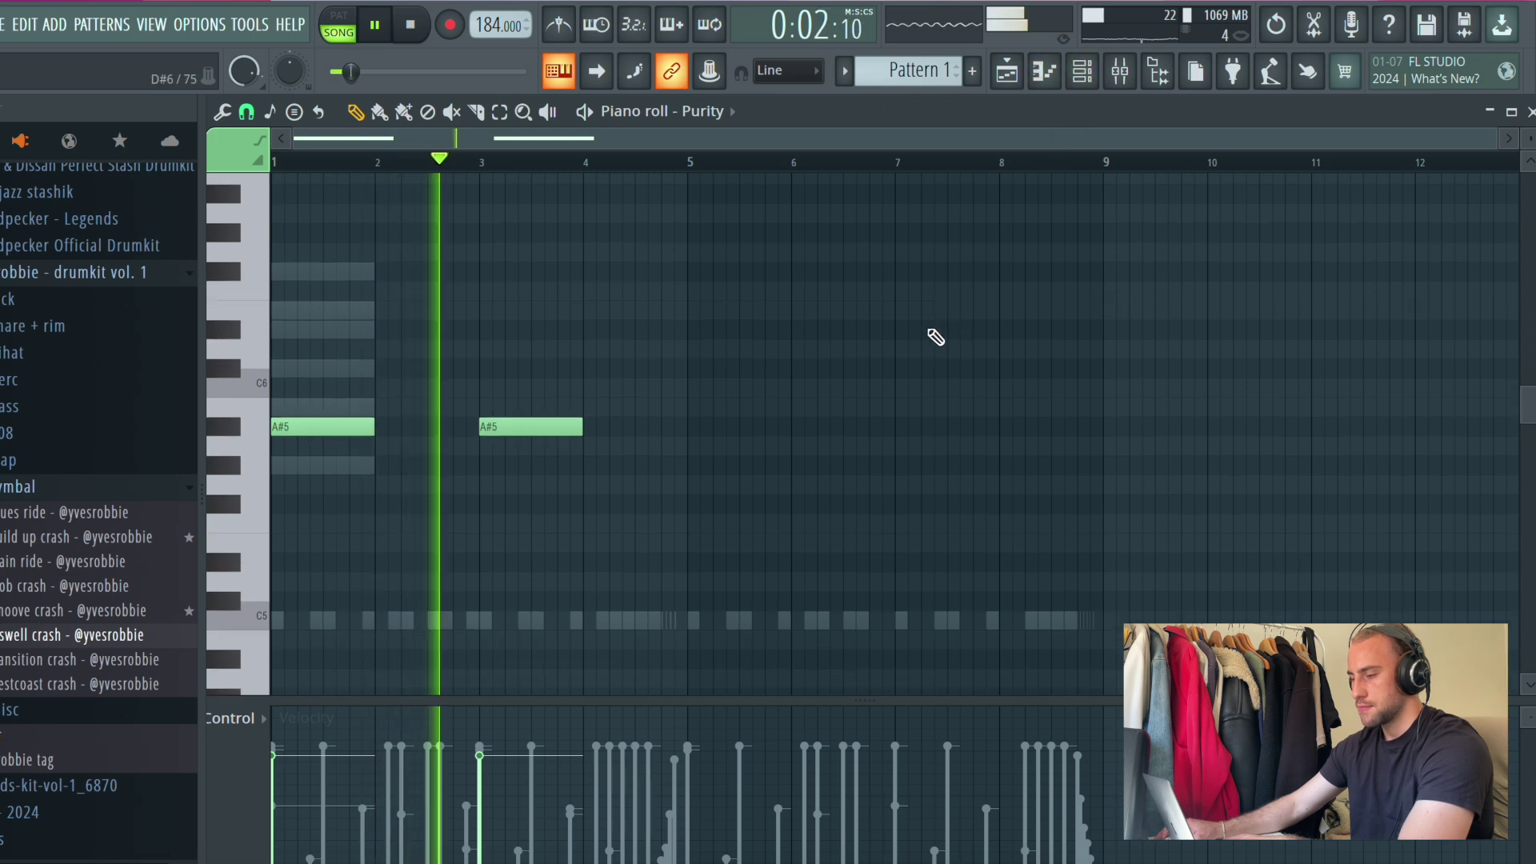
left_click(691, 467)
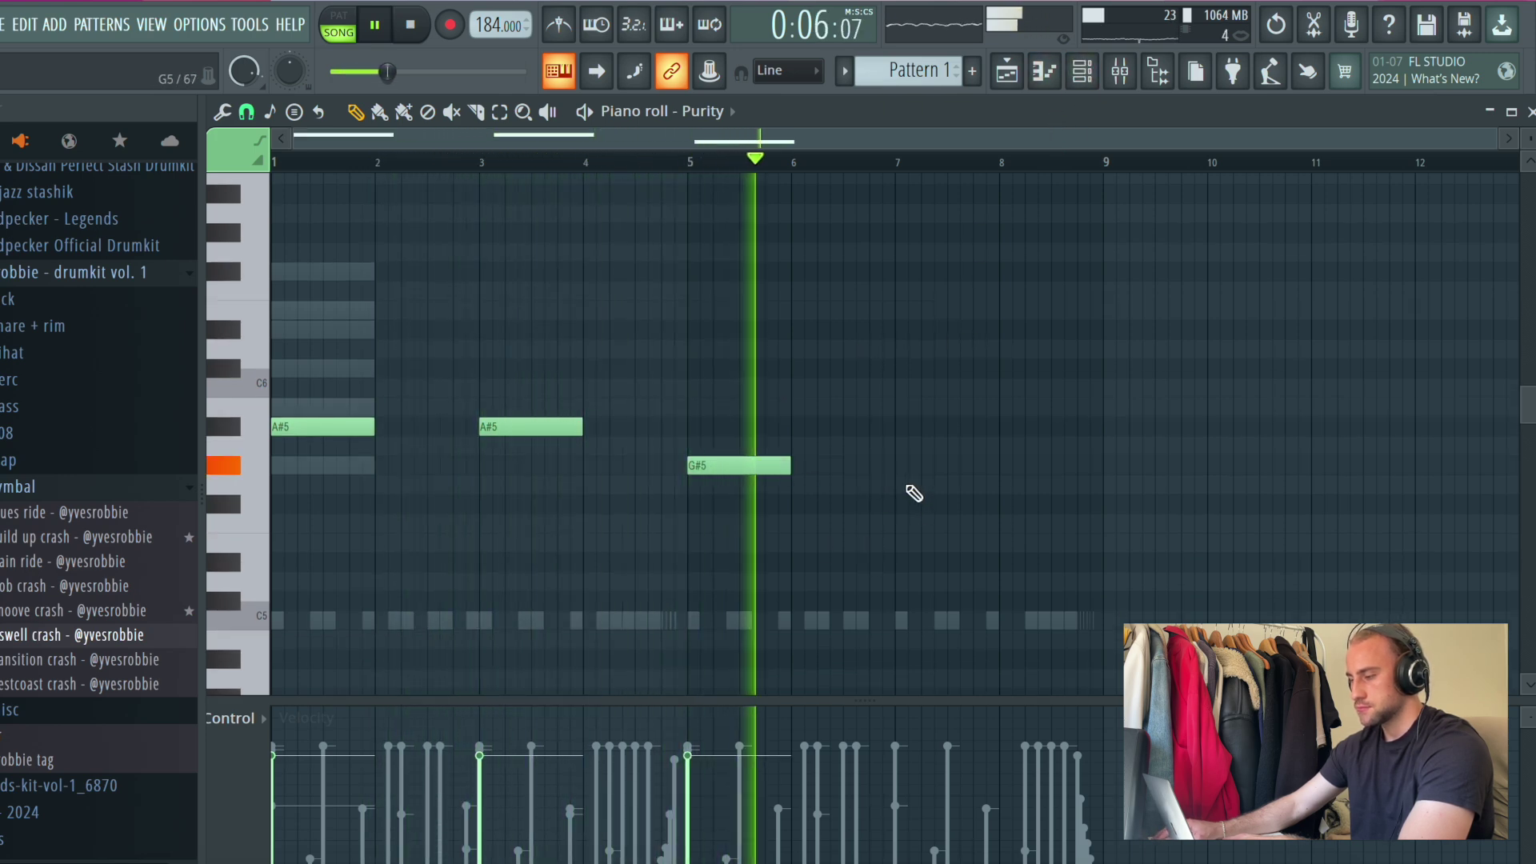
left_click(902, 467)
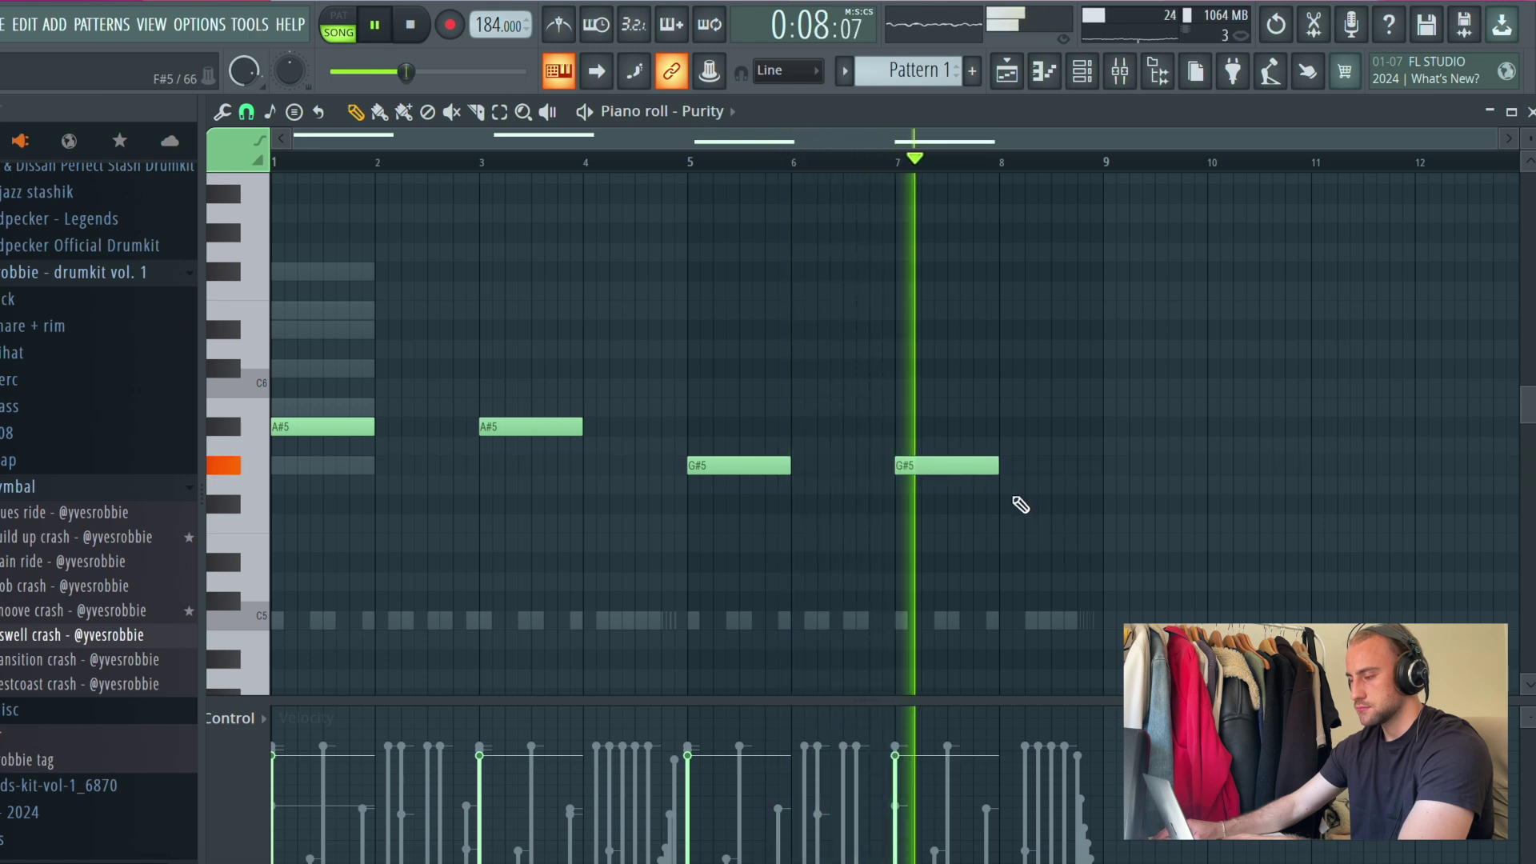
left_click(1006, 504)
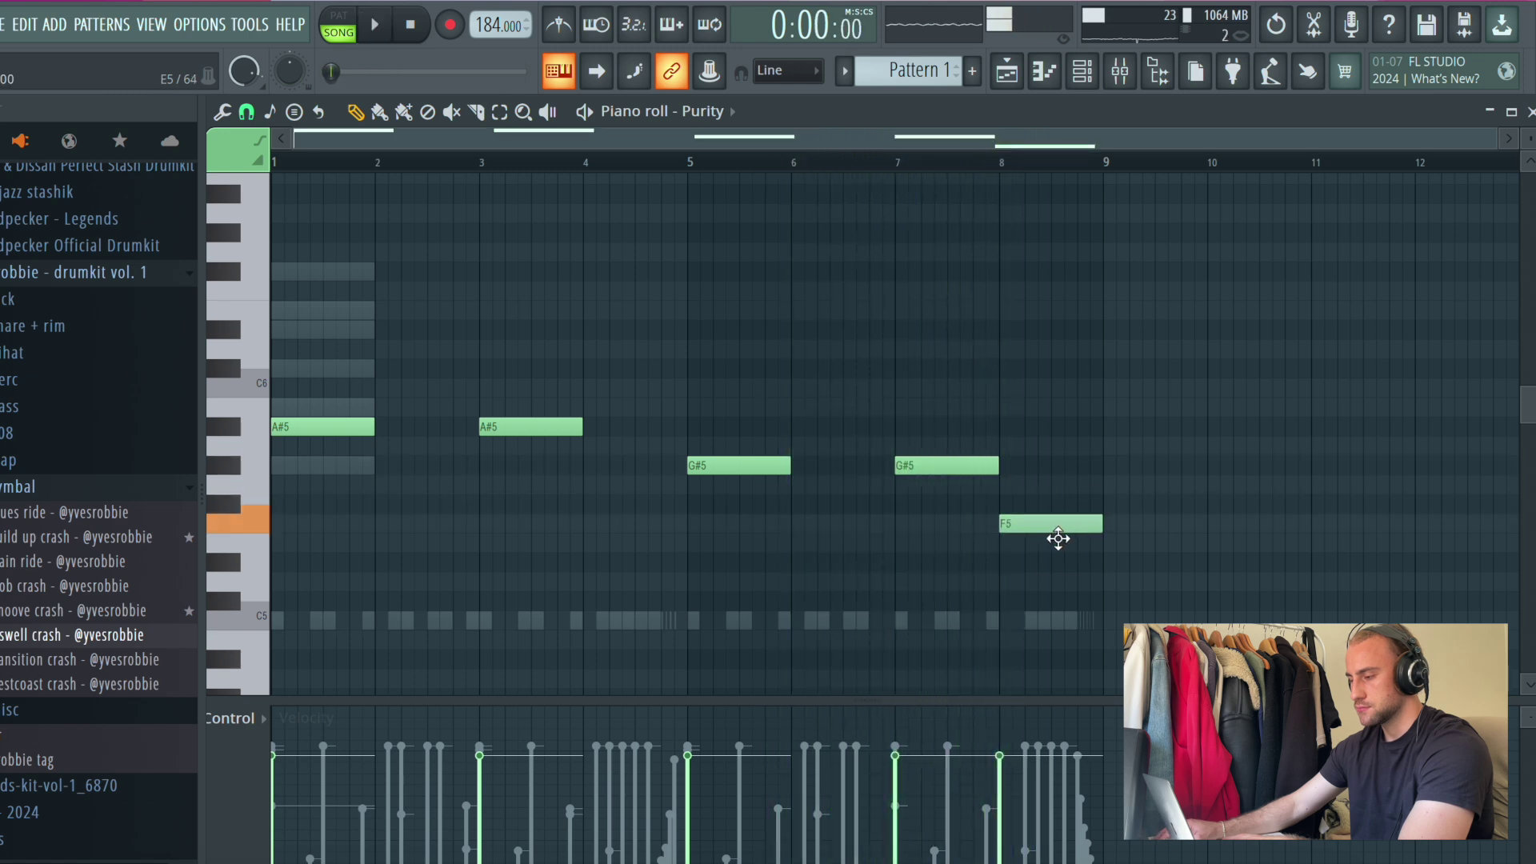
key("space")
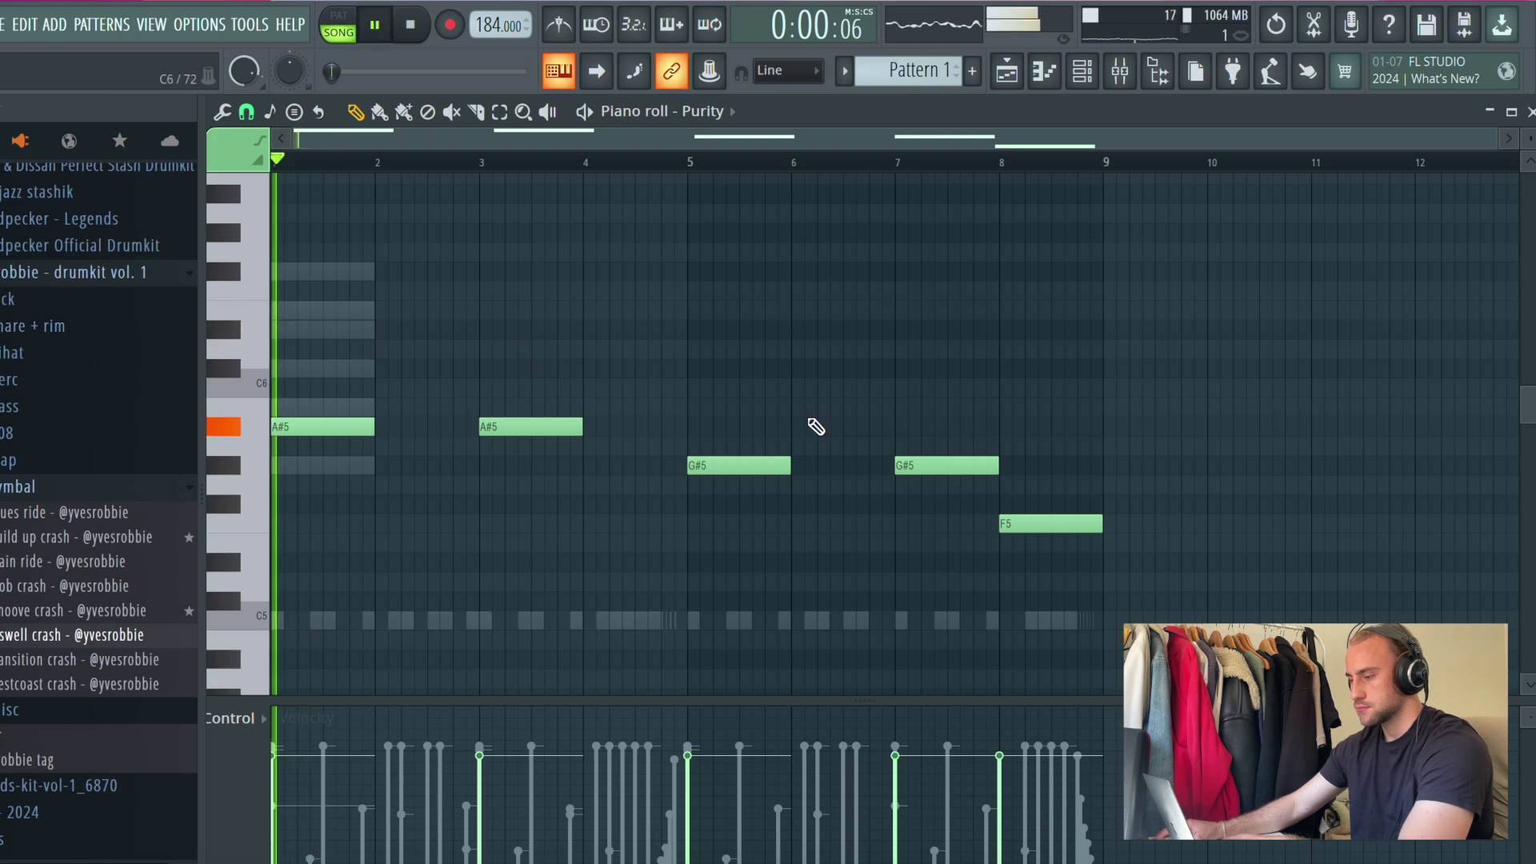
Step: Move the bar 8 note to E5, raise it to B5, and audition the melody
left_click_drag(1063, 524, 1064, 544)
left_click(900, 152)
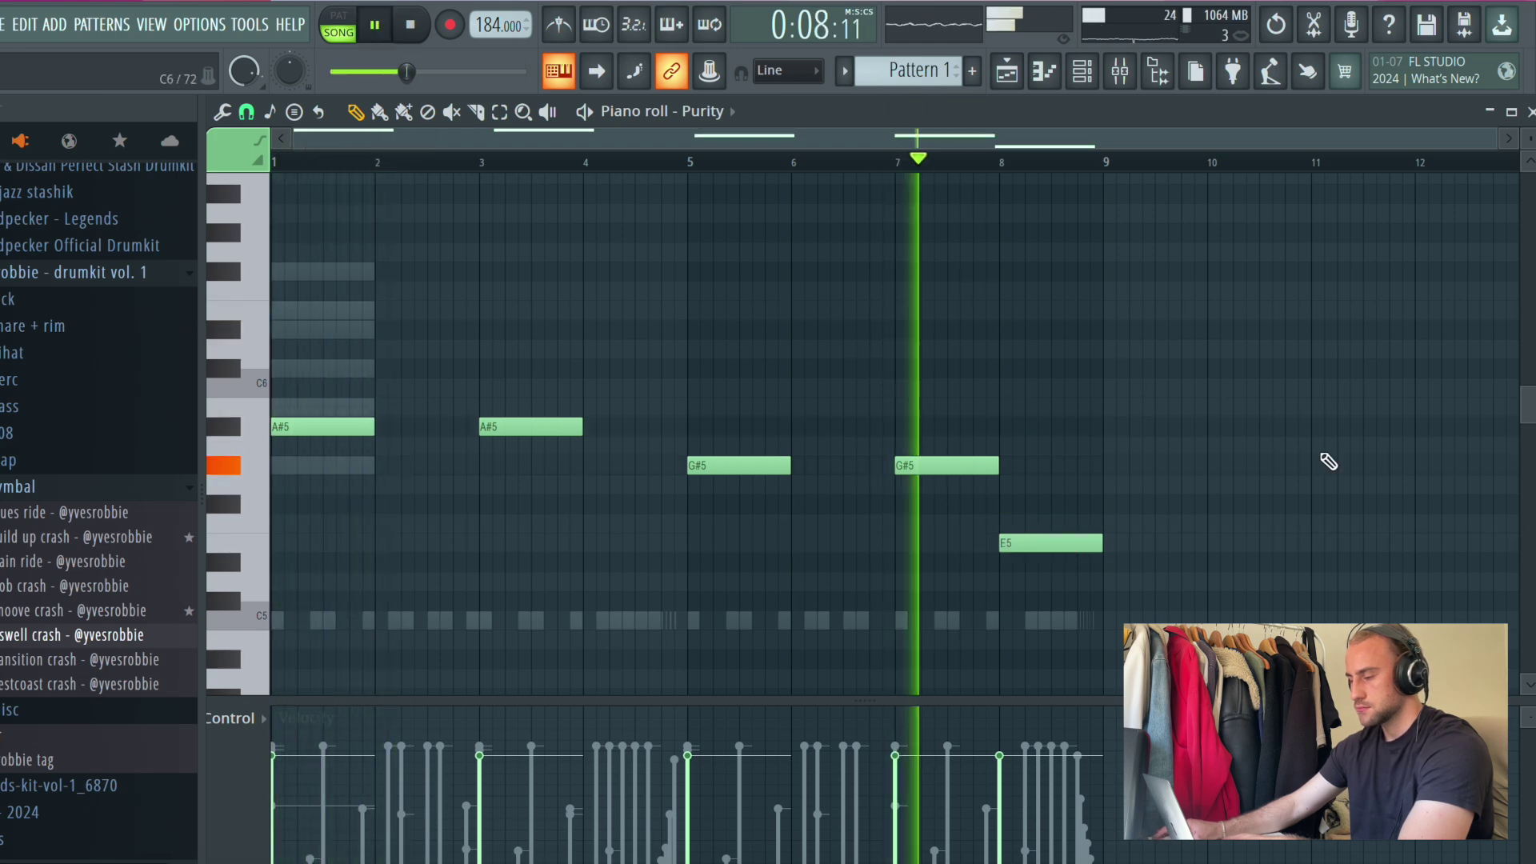
left_click_drag(1019, 542, 1054, 401)
key("space")
key("space")
key("space")
key("space")
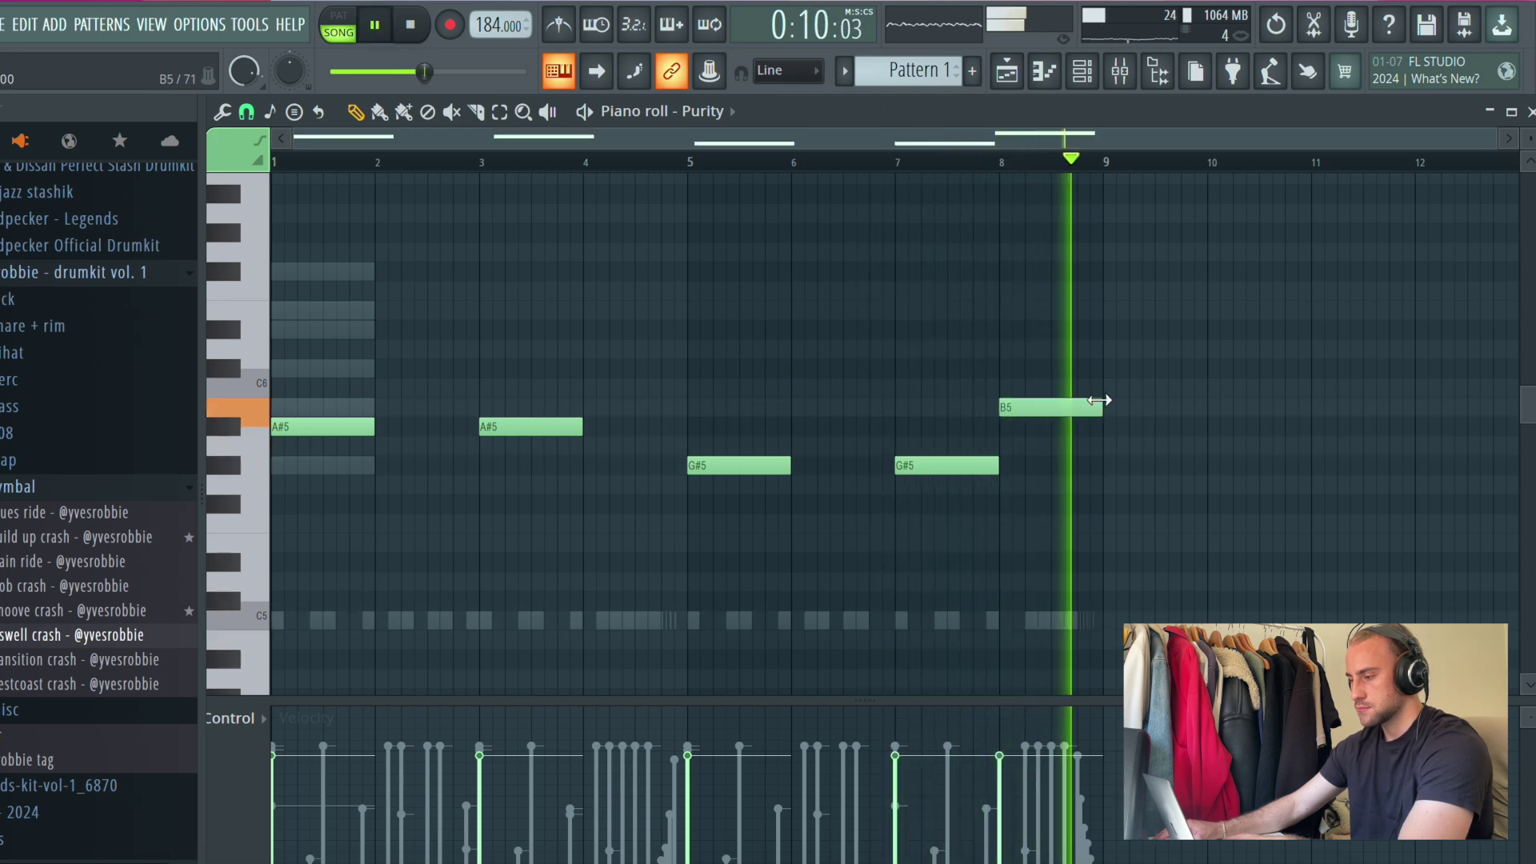
Step: Shorten the B5 note in bar 8 to half a bar and add a half-bar A#5 note right after it
left_click_drag(1098, 400, 1052, 401)
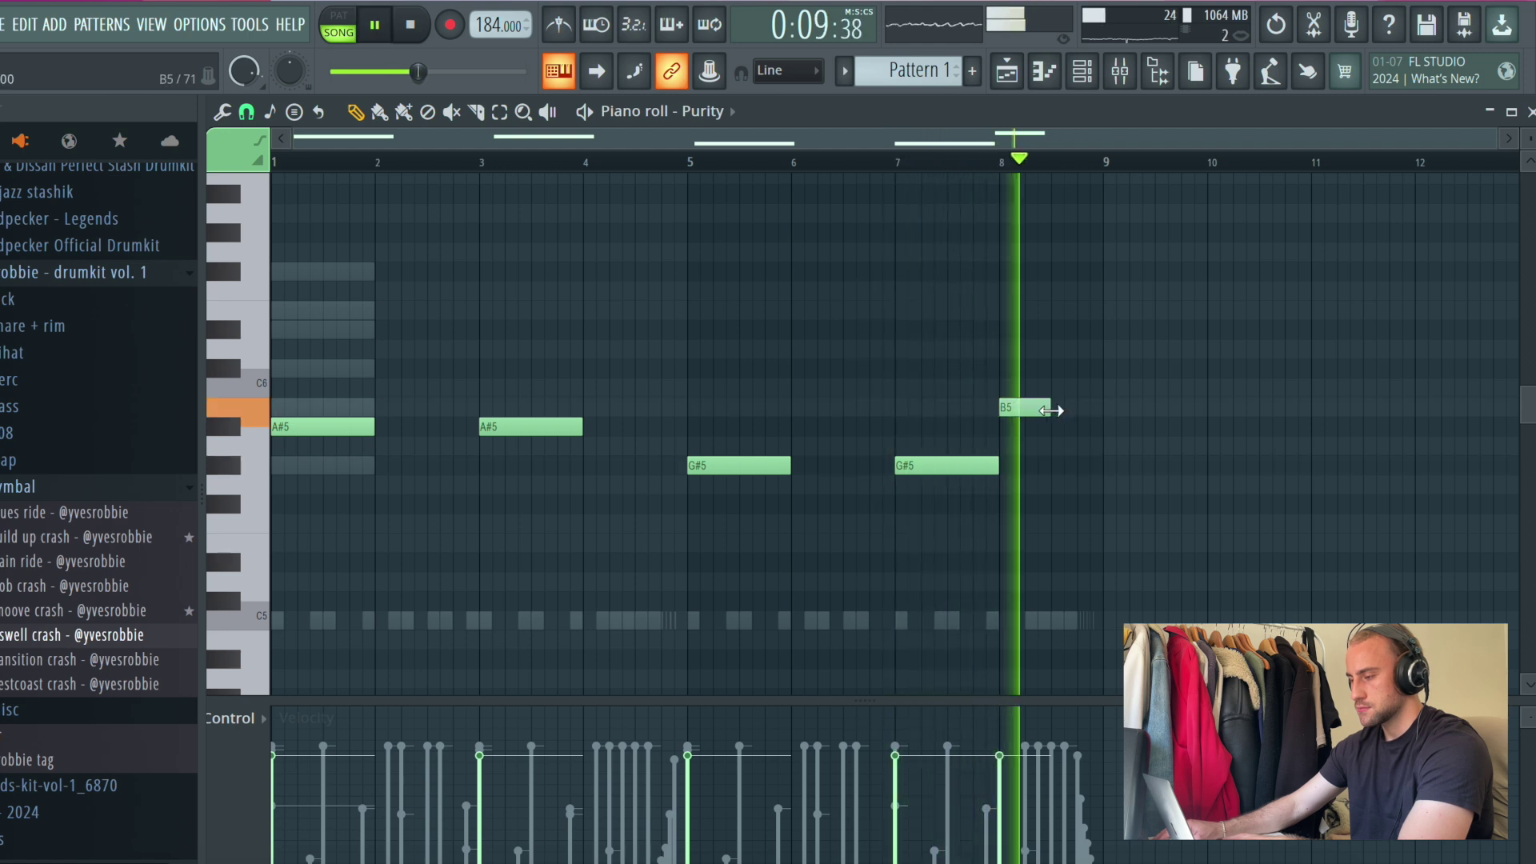
left_click(1058, 446)
right_click(1060, 442)
left_click(1052, 427)
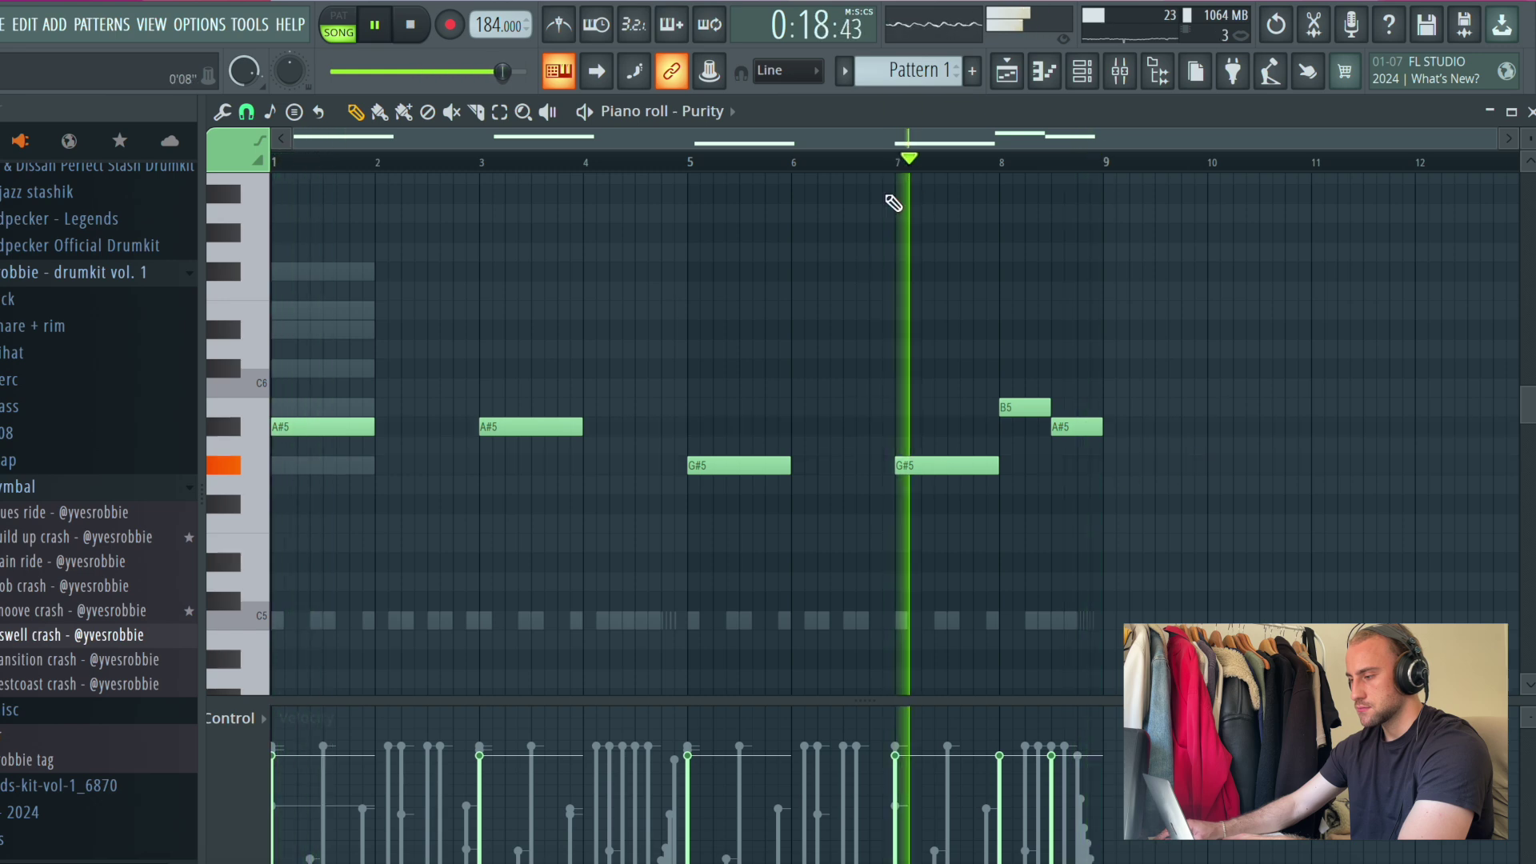
Step: Try B5 and C6 in place of the bar 7 note and set it back to G#5
right_click(904, 465)
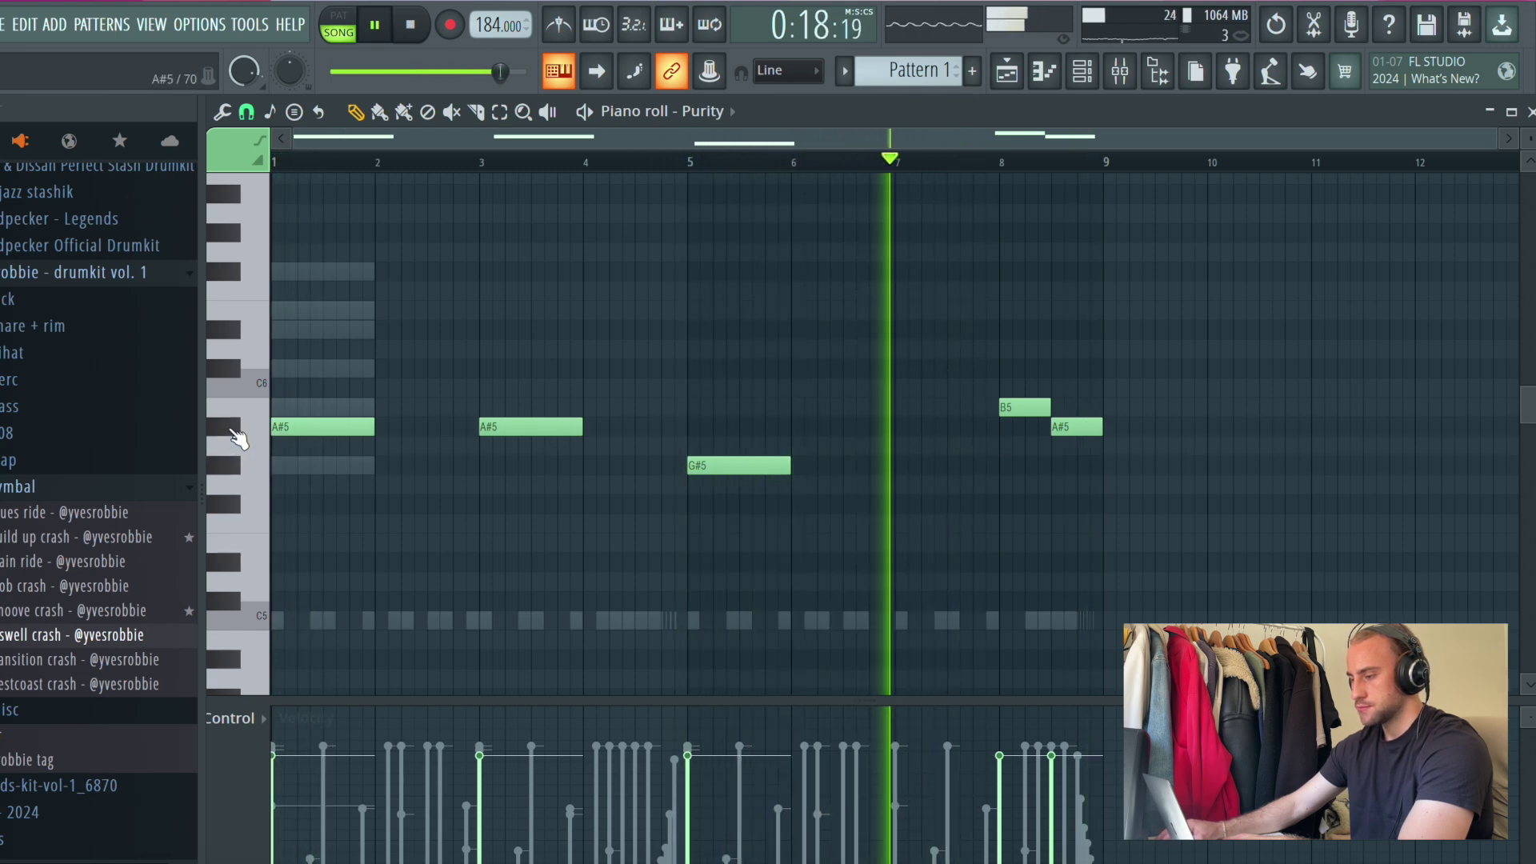
left_click(246, 408)
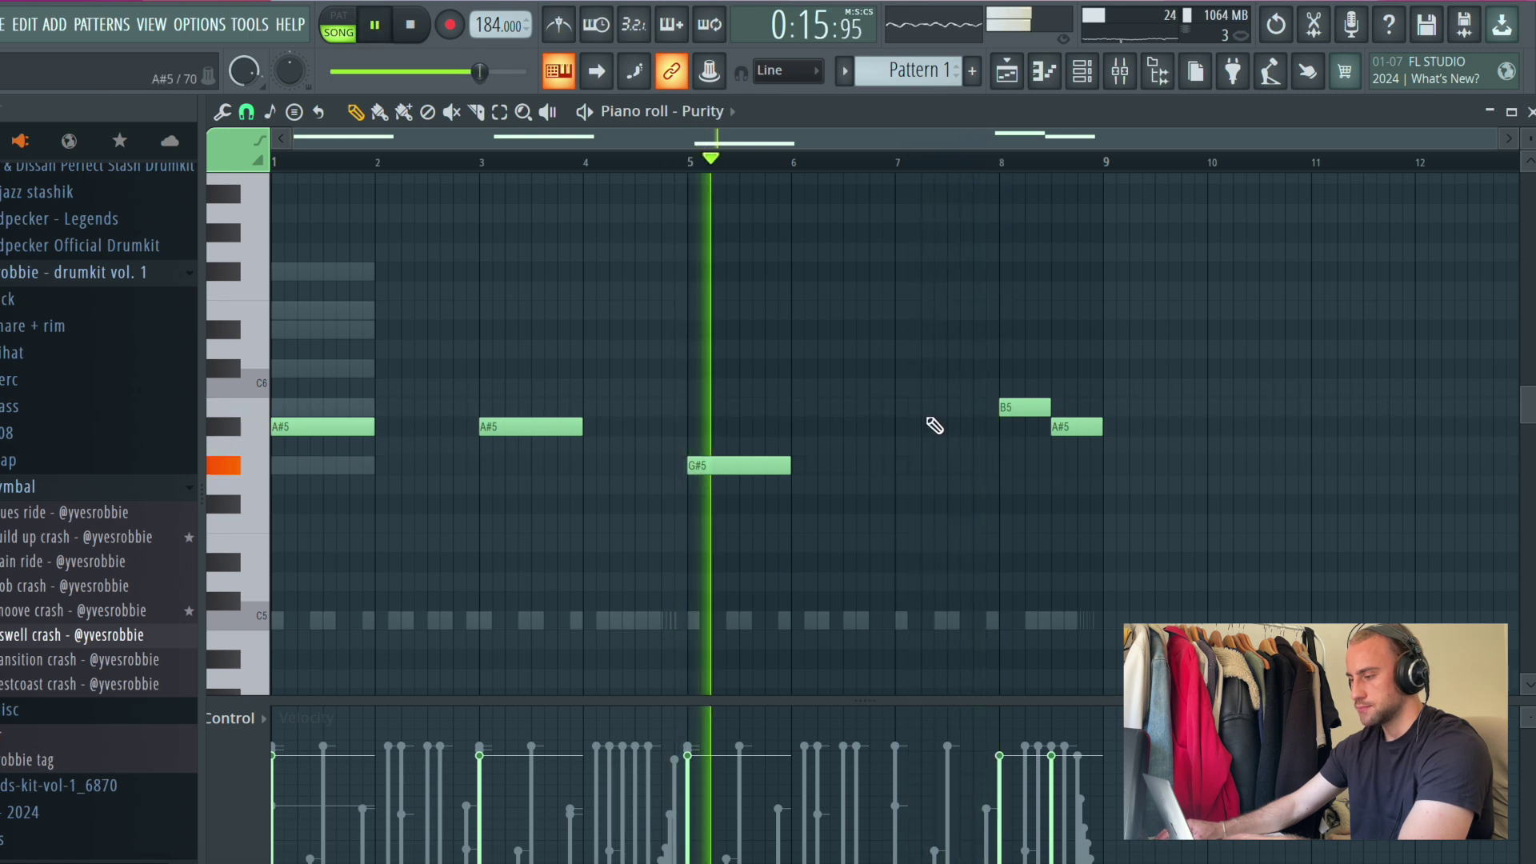
left_click(895, 407)
left_click_drag(907, 406, 920, 407)
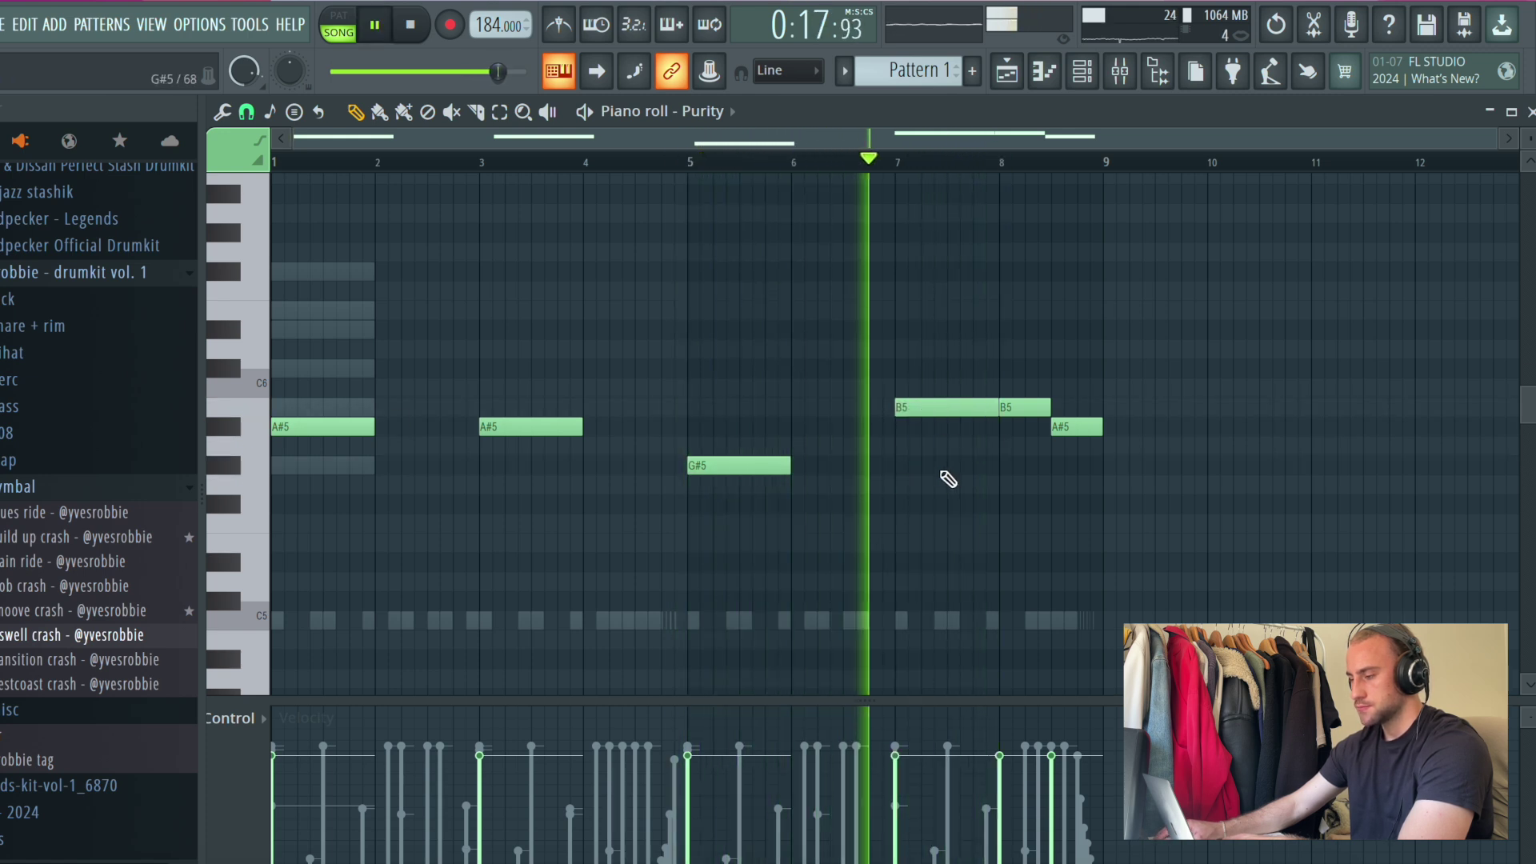
right_click(918, 405)
left_click(894, 388)
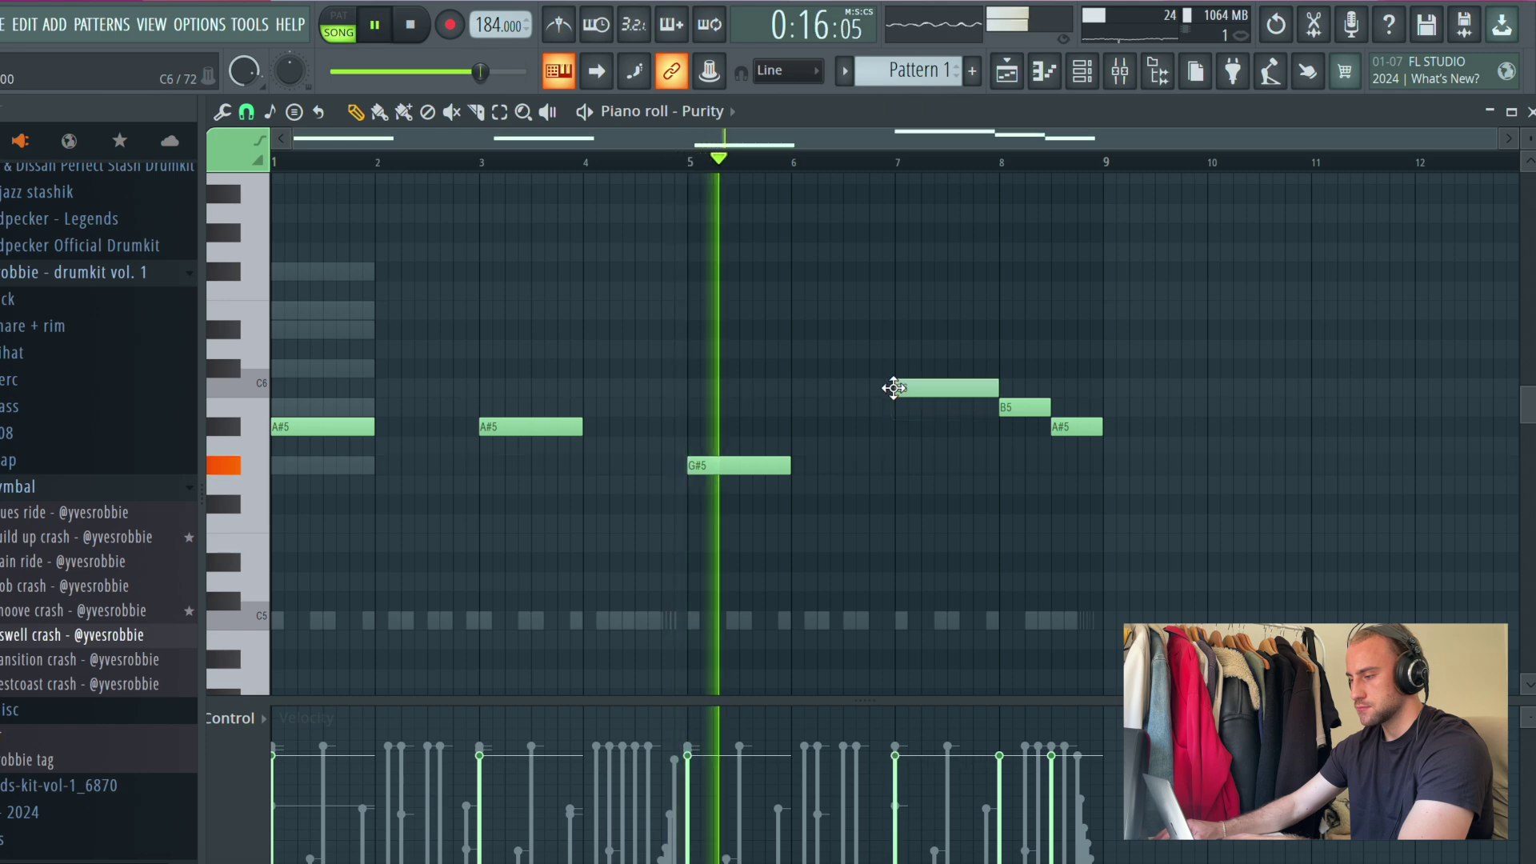
left_click_drag(896, 361, 901, 480)
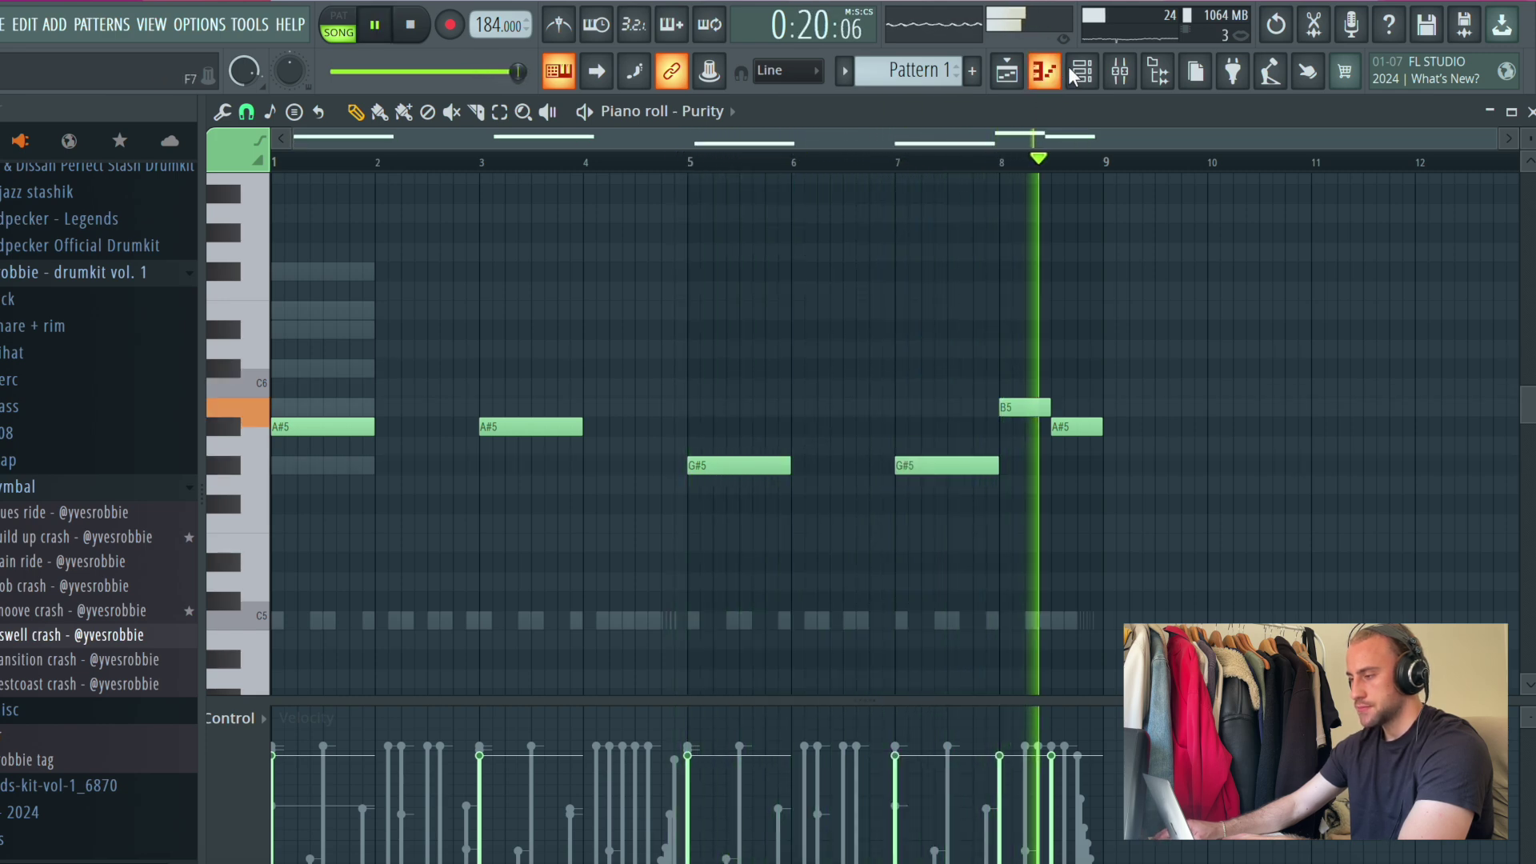
Step: Mute the Purity channel and view the OTE808 1 channel's miscellaneous settings
key("F6")
left_click(309, 572)
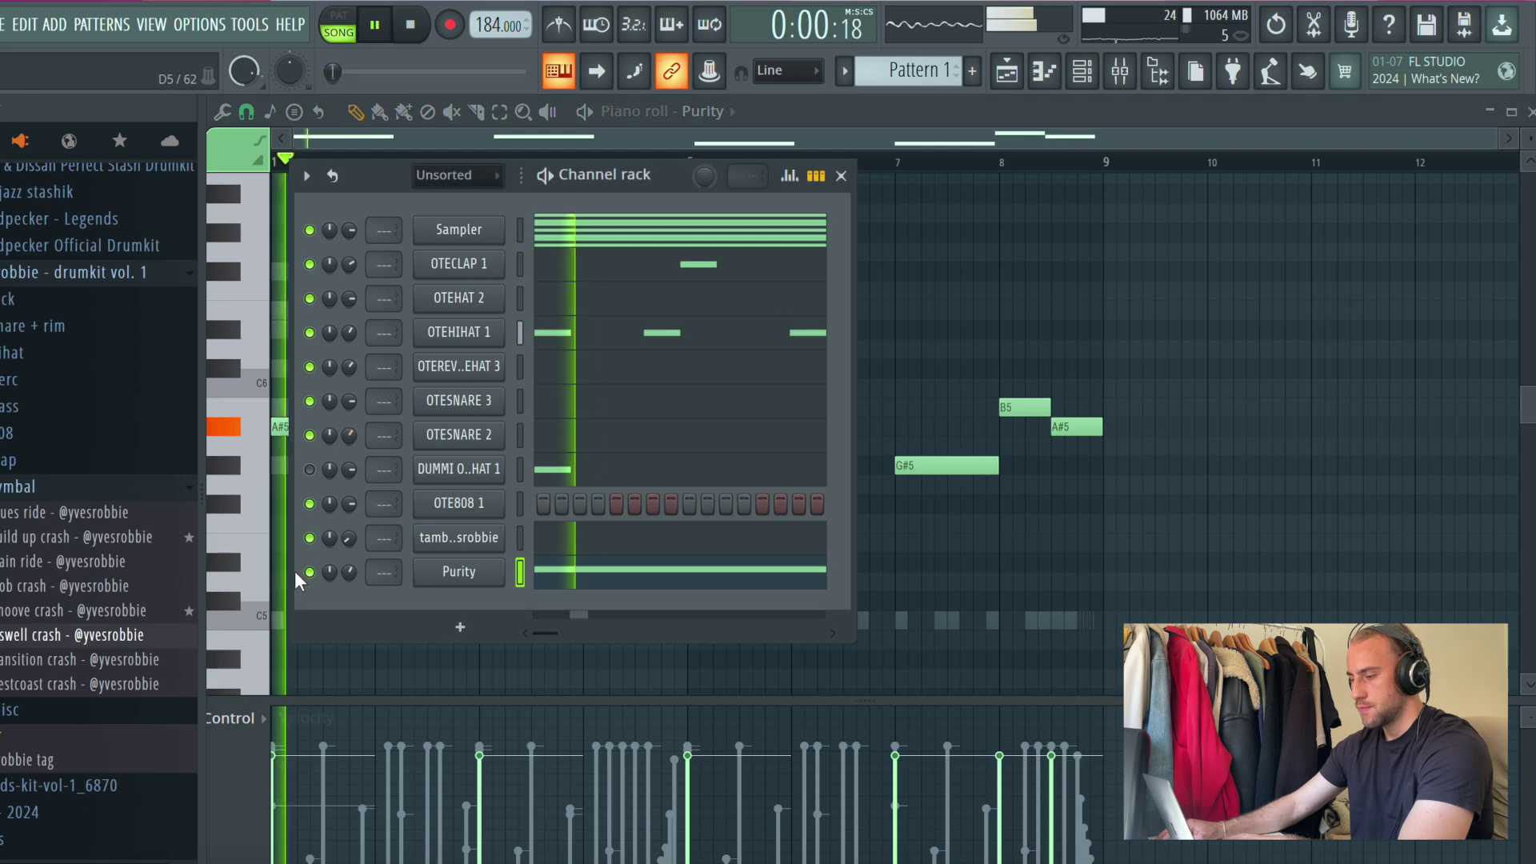
left_click(485, 502)
left_click(457, 318)
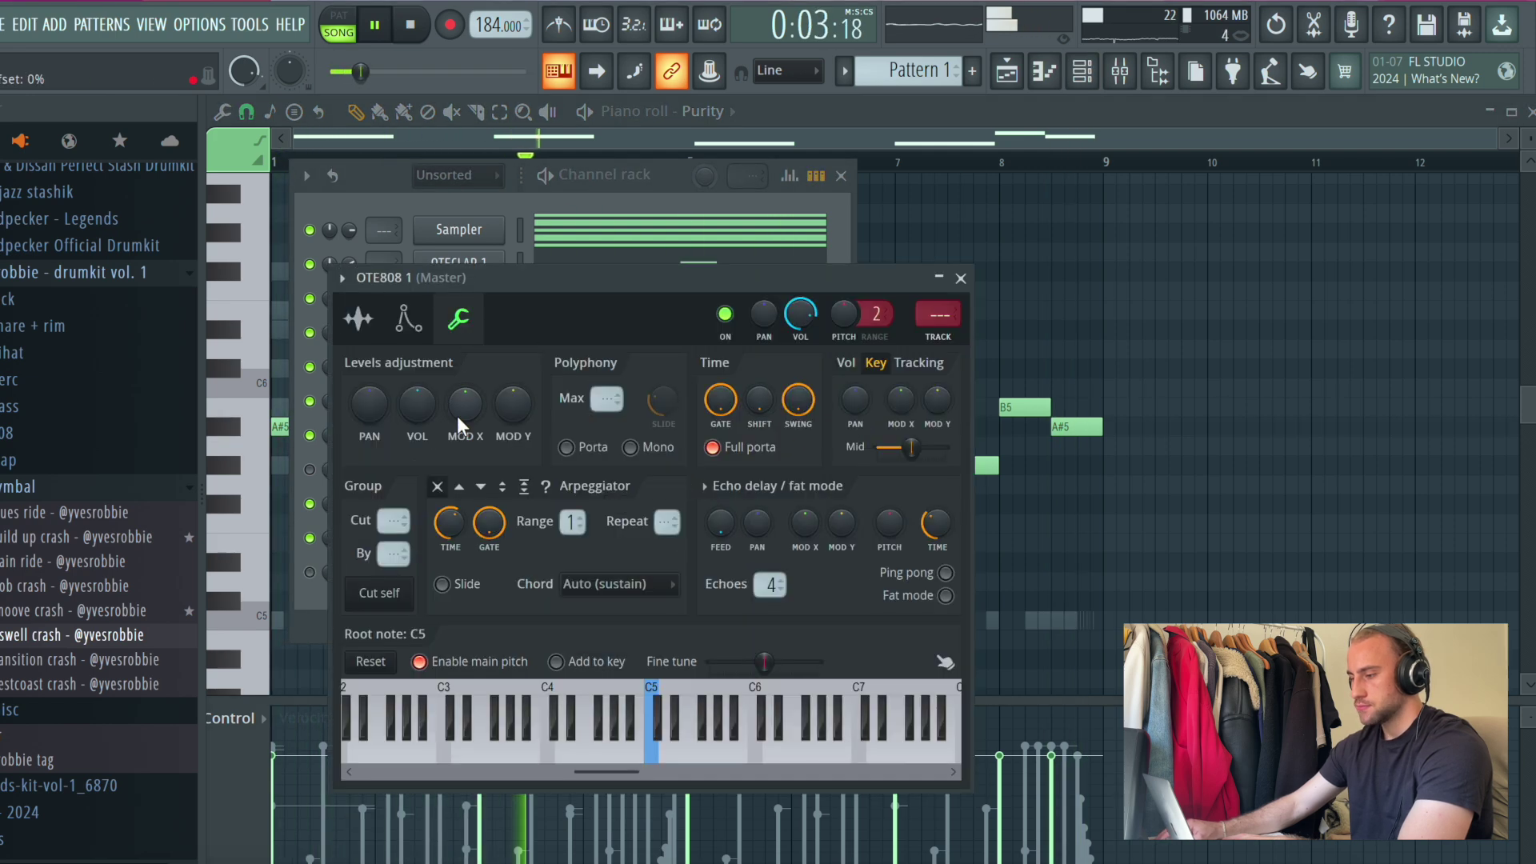
left_click(956, 278)
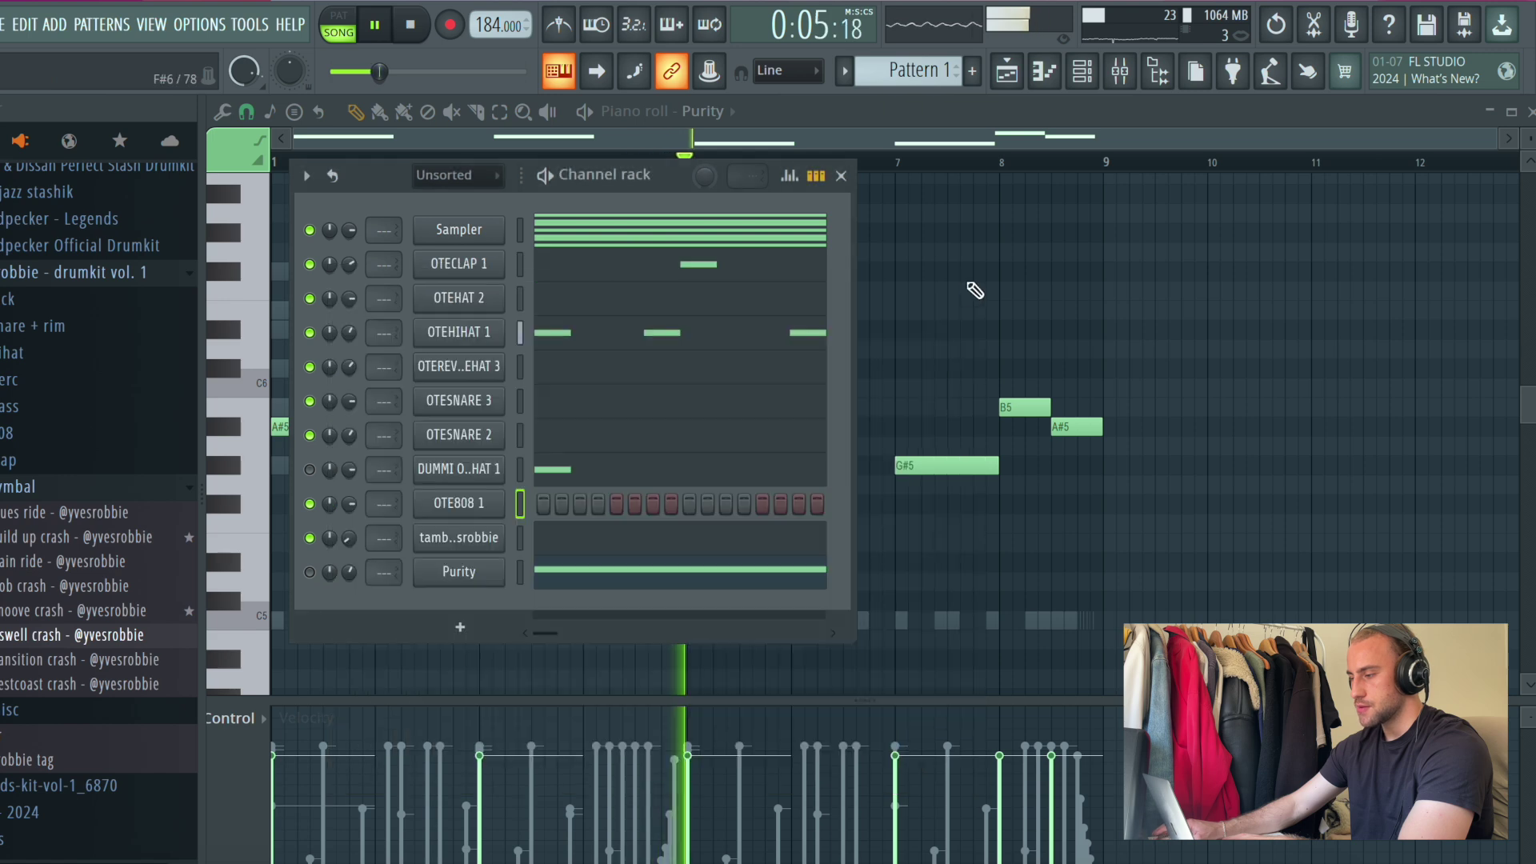
key("F6")
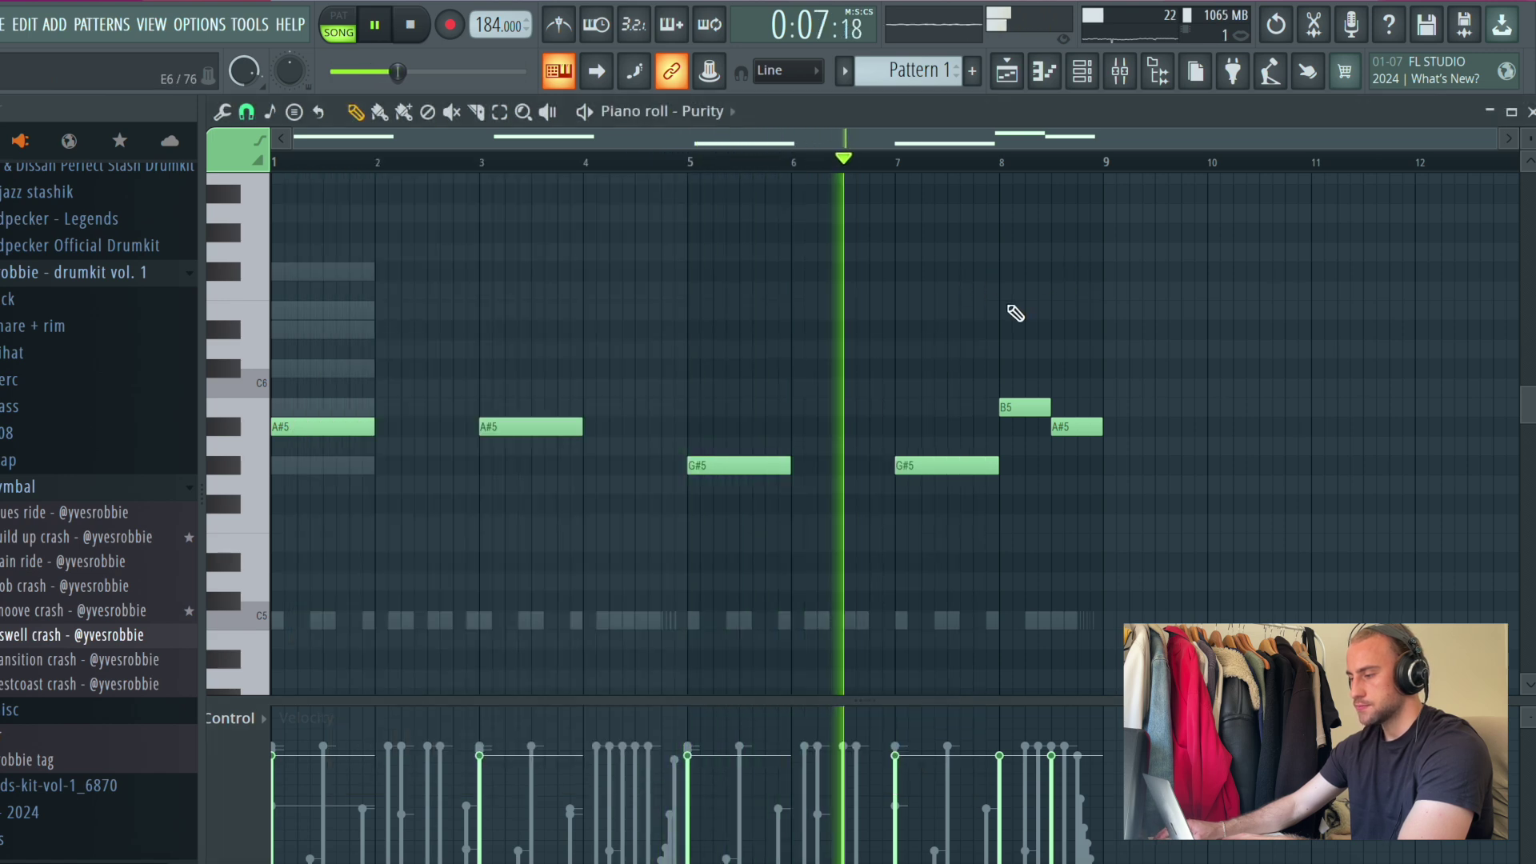
Step: Transpose all of Purity's melody notes up two semitones and check the acoustic song clip's audio settings
key("shift+Up")
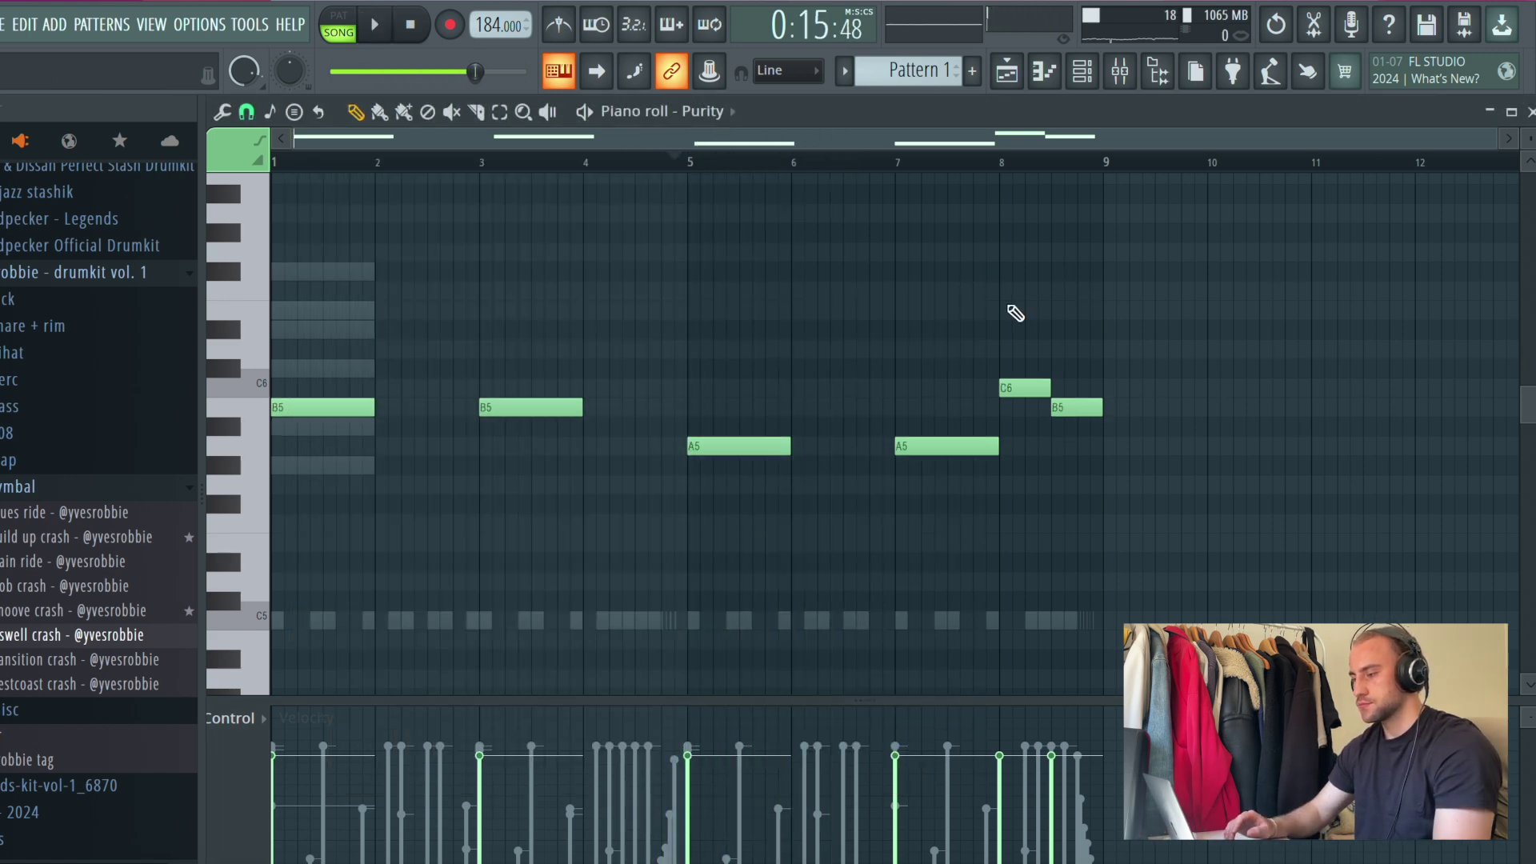
key("shift+Up")
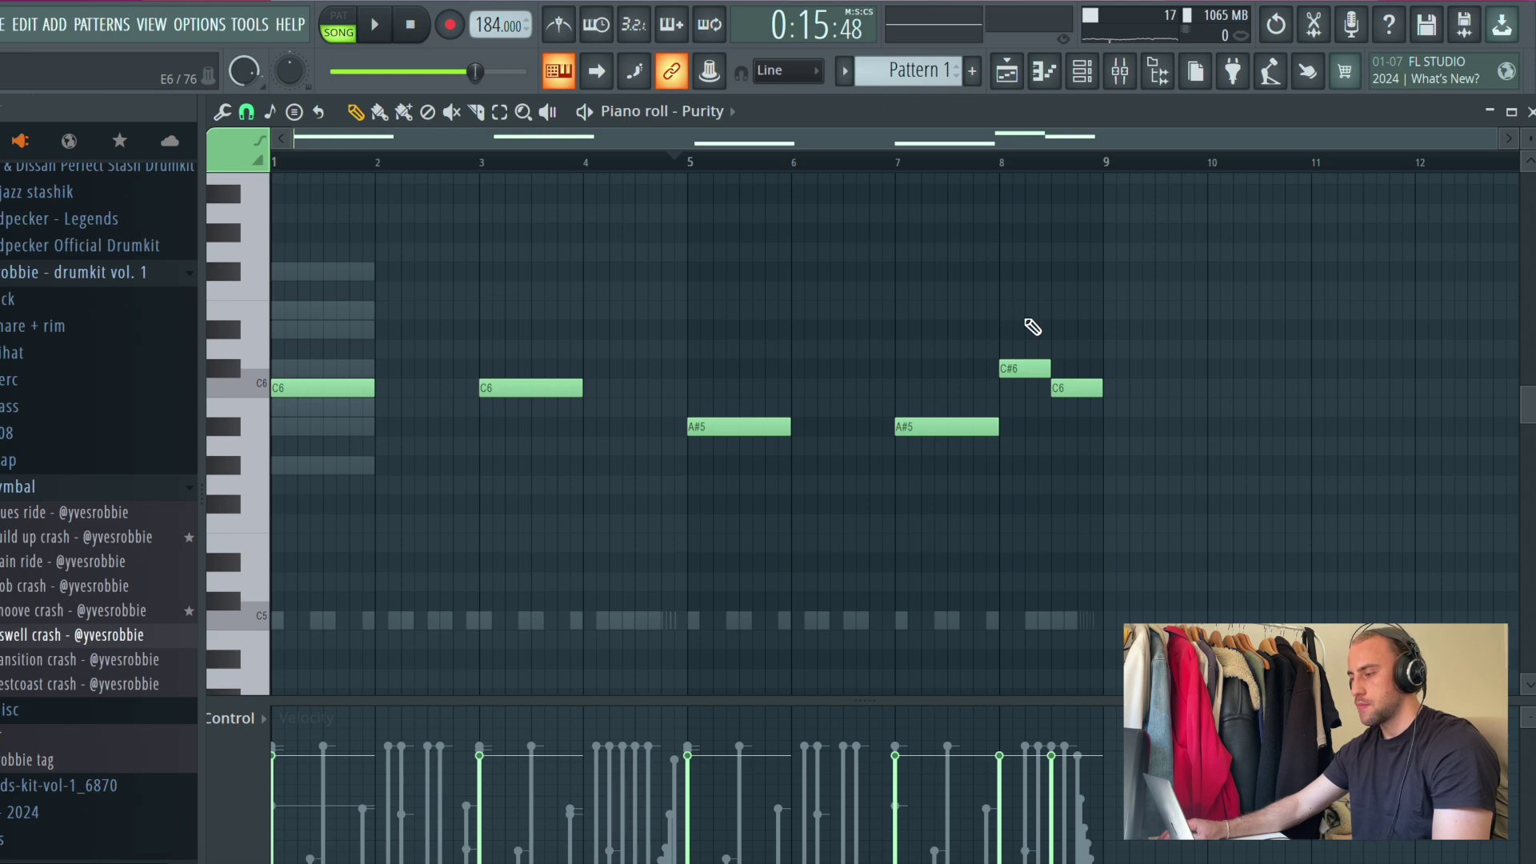
left_click(1022, 79)
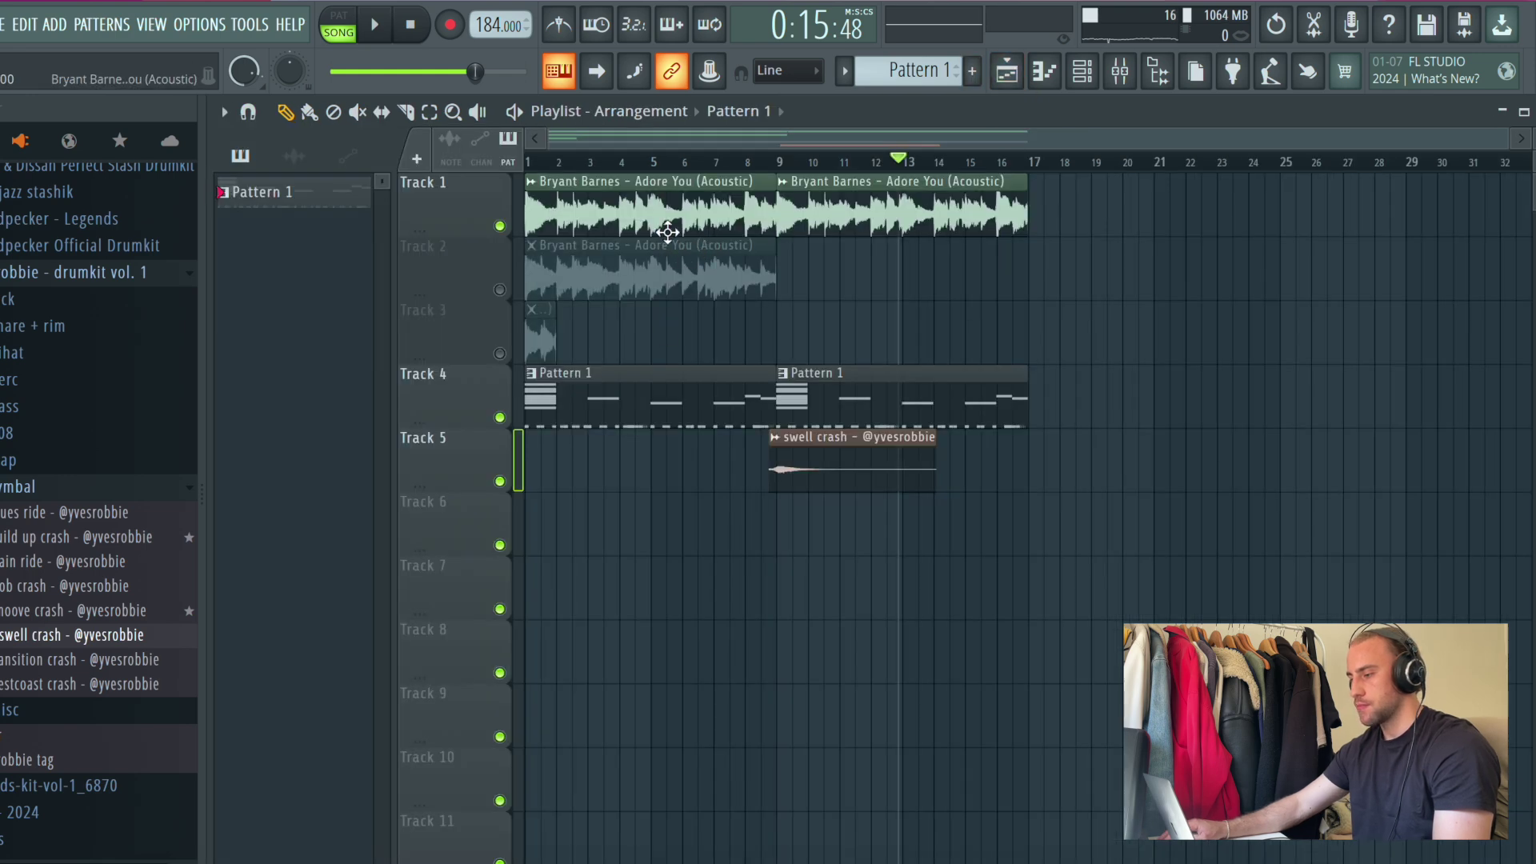
double_click(668, 212)
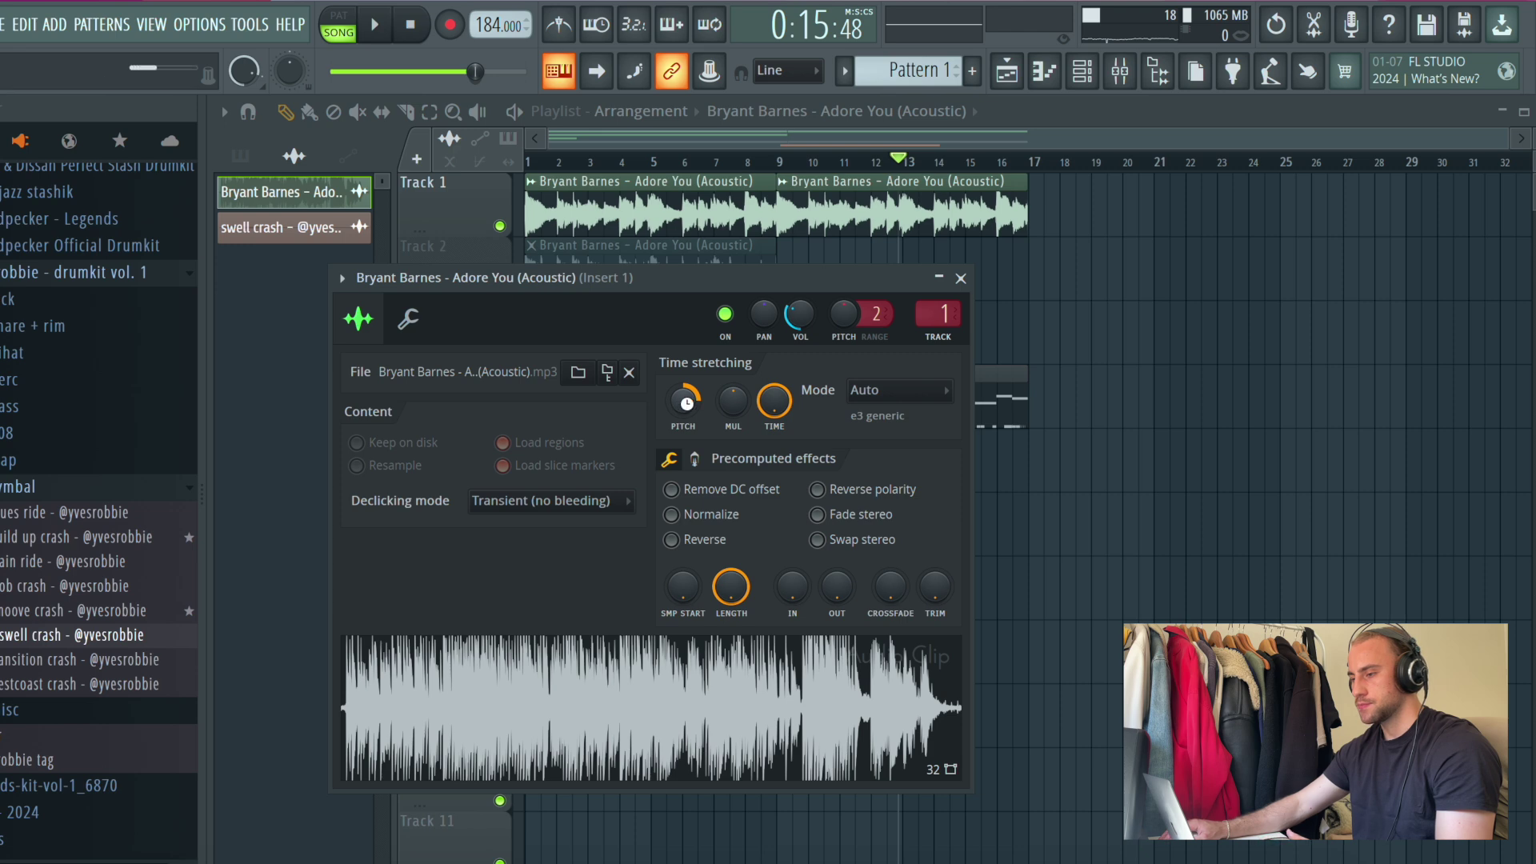
key("space")
key("Escape")
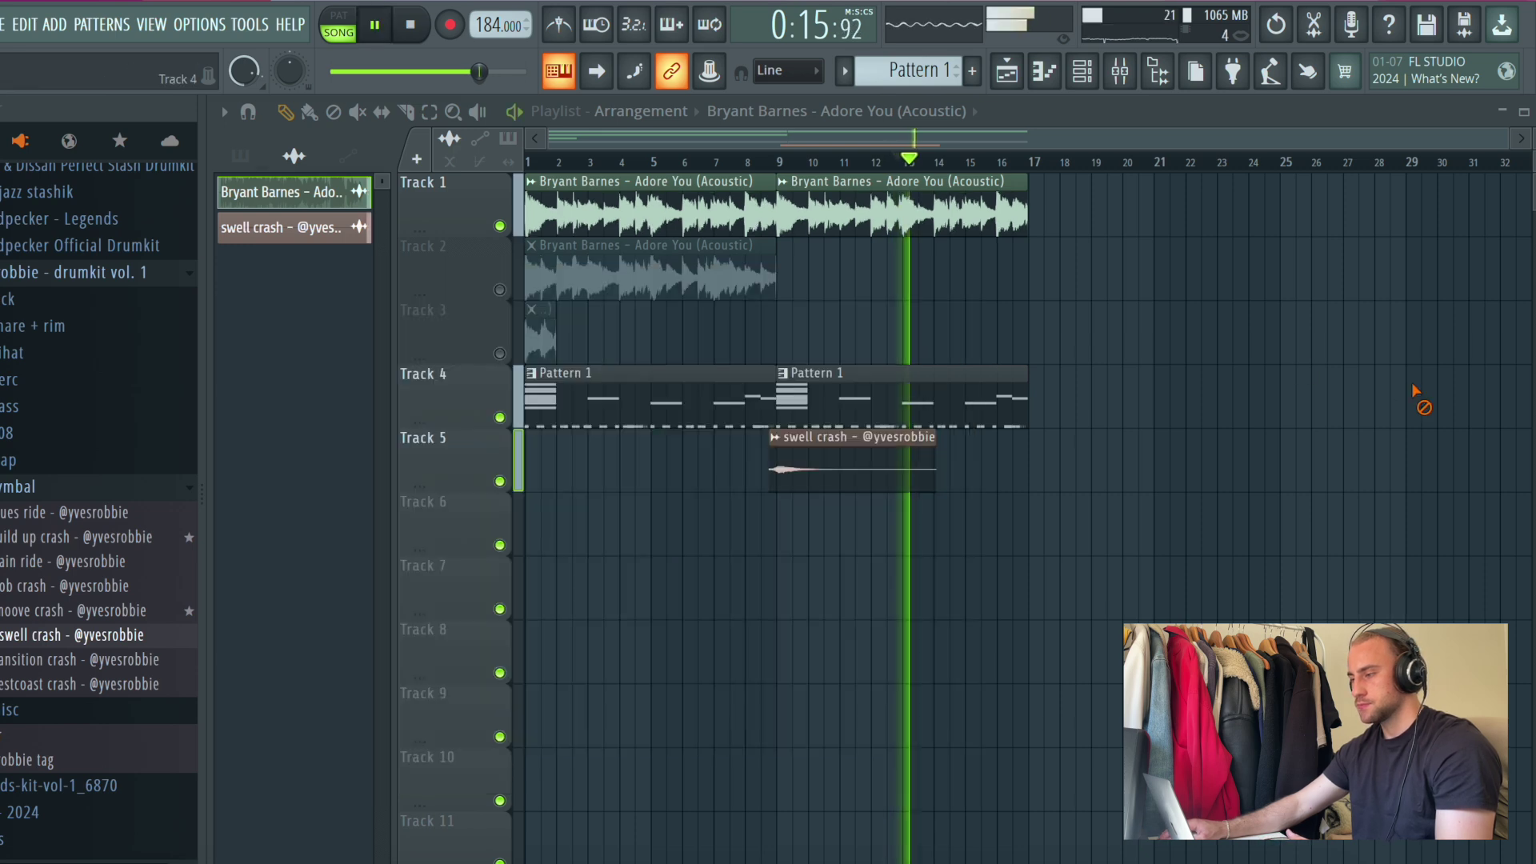
Step: Show the unsorted channels in the channel rack and unmute Purity during playback
key("F6")
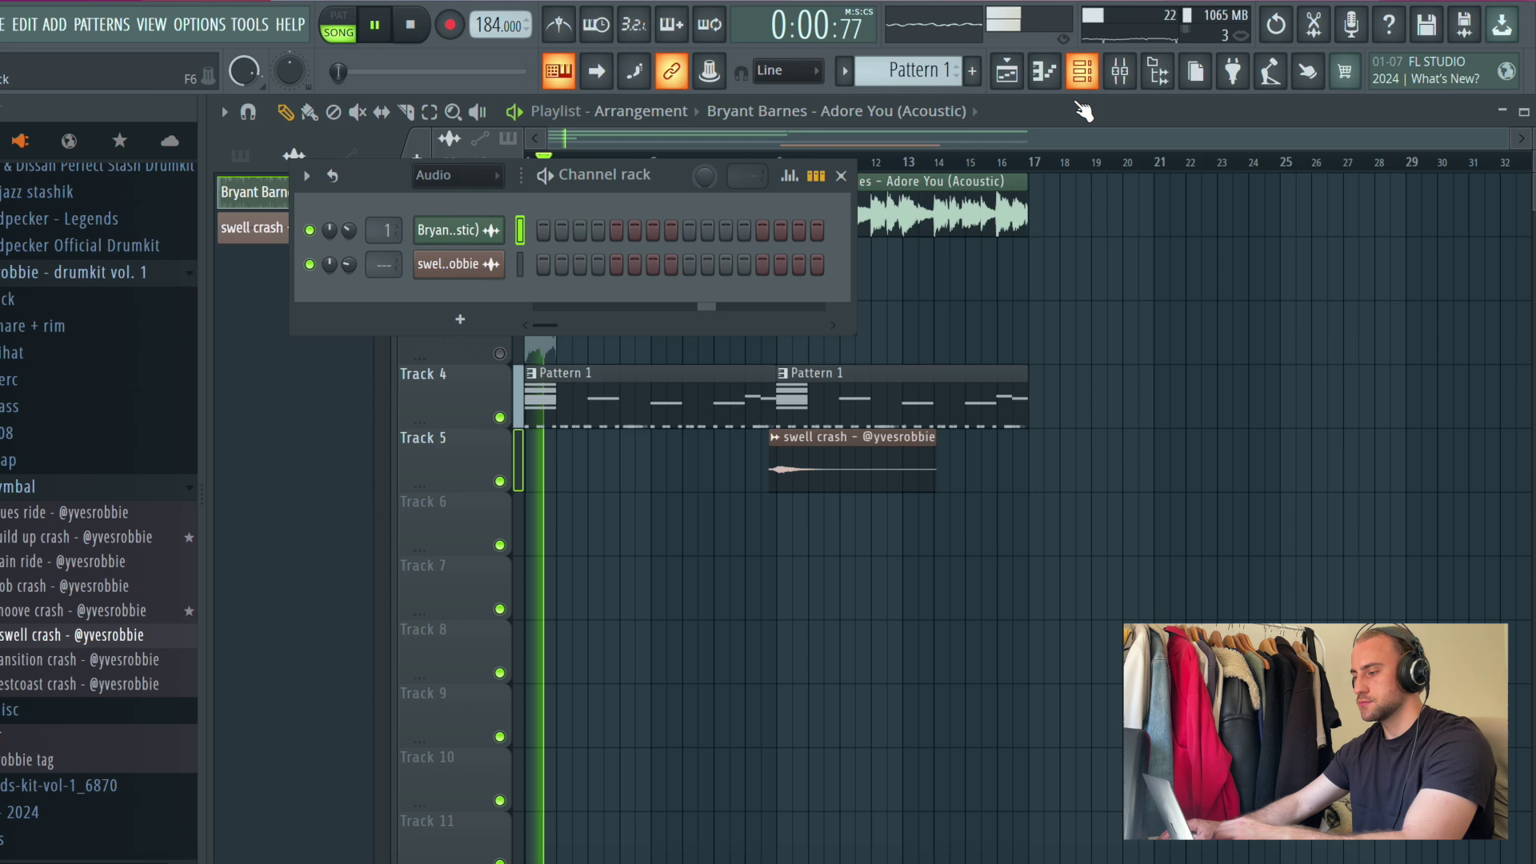
scroll(891, 65, "down", 1)
scroll(891, 65, "up", 1)
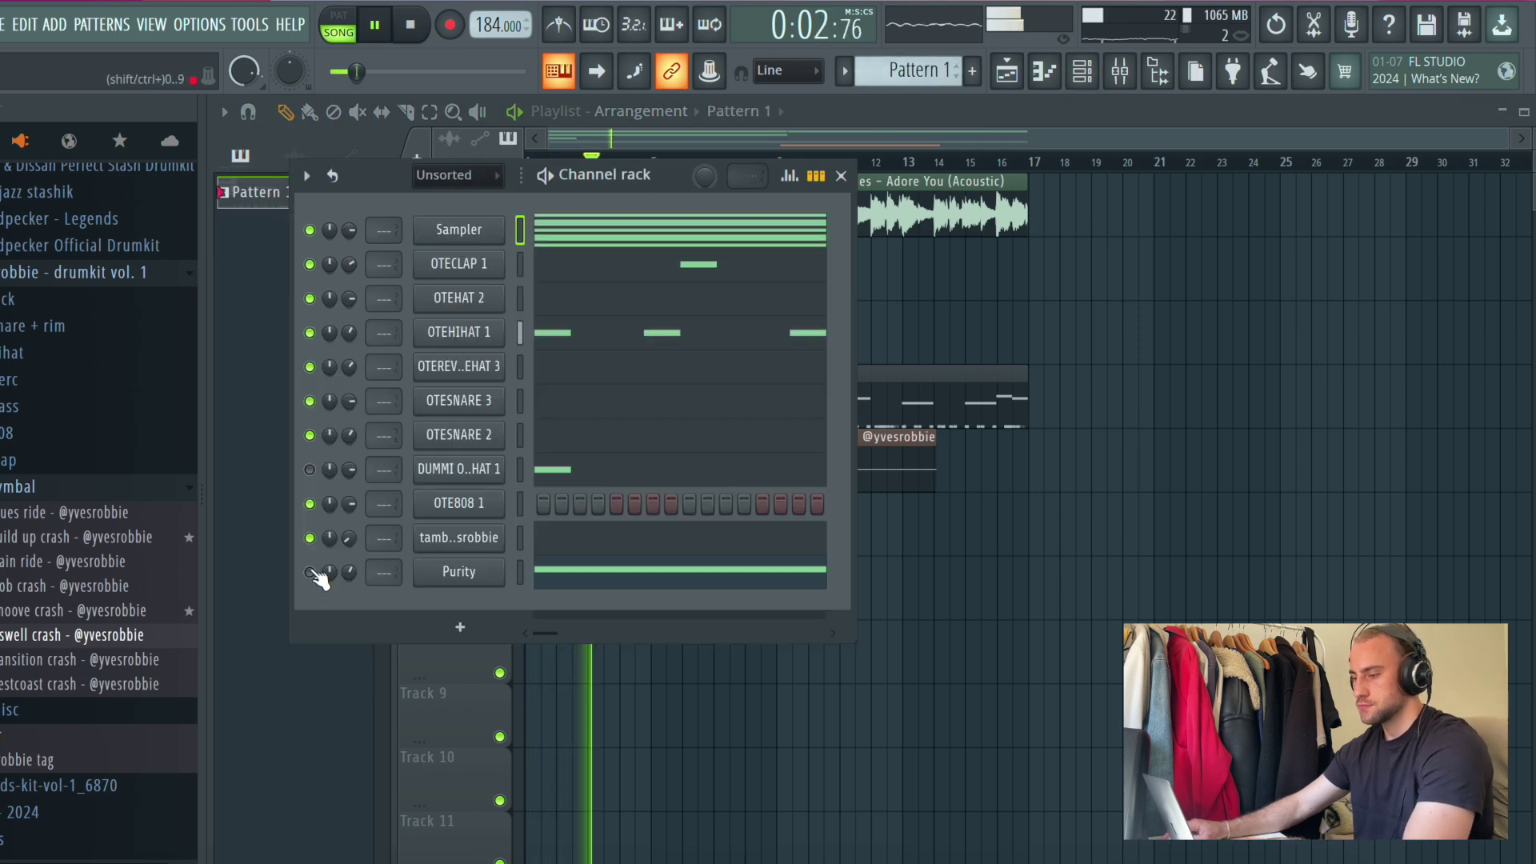
scroll(350, 572, "down", 3)
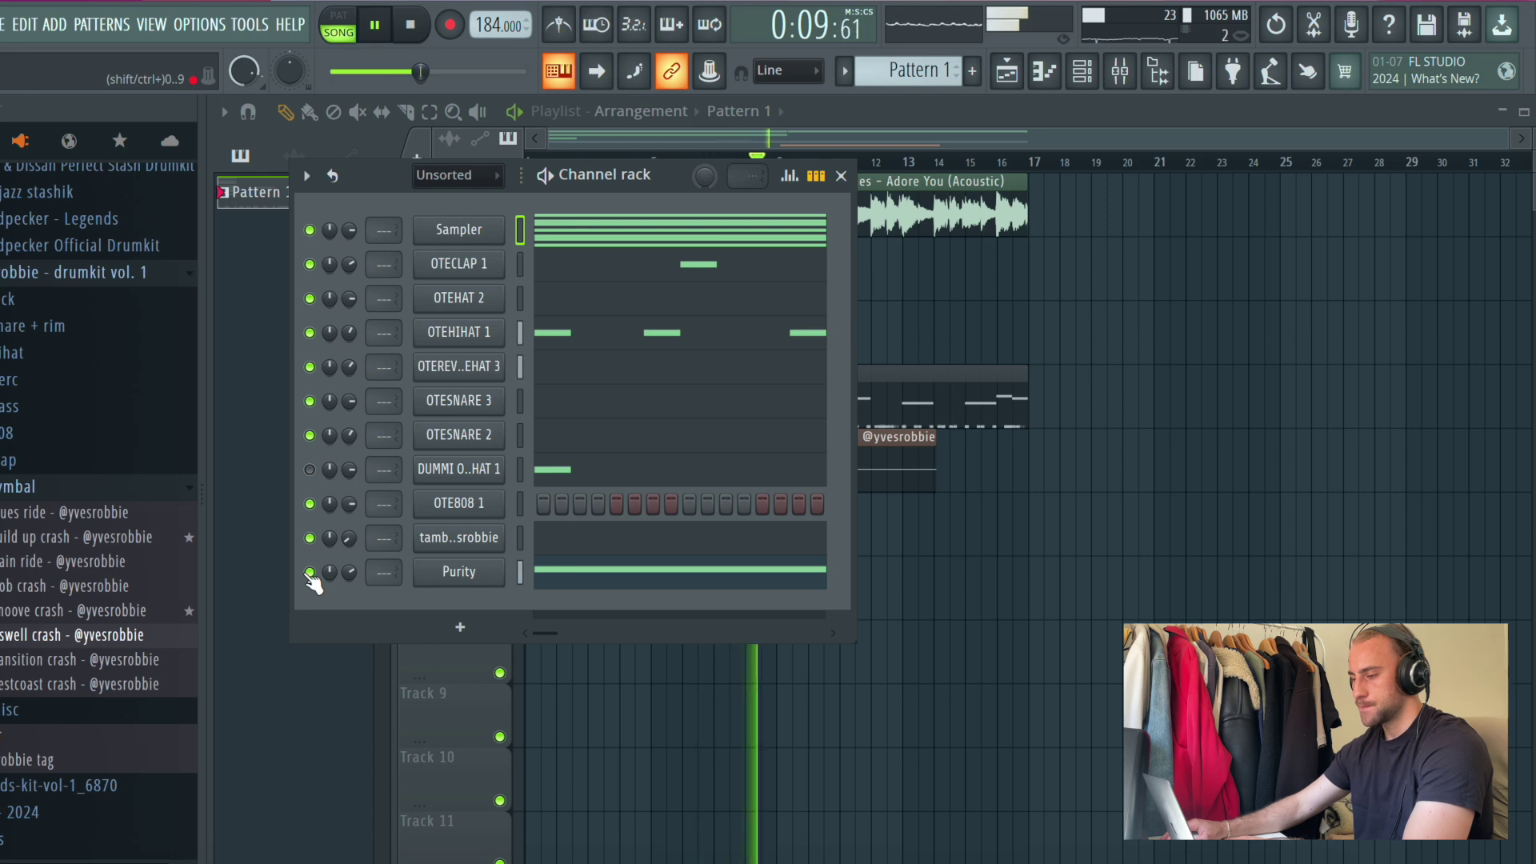
Step: Open the OTE808 1 channel's piano roll and add a short C6 note at the start of bar 1
right_click(460, 512)
left_click(544, 495)
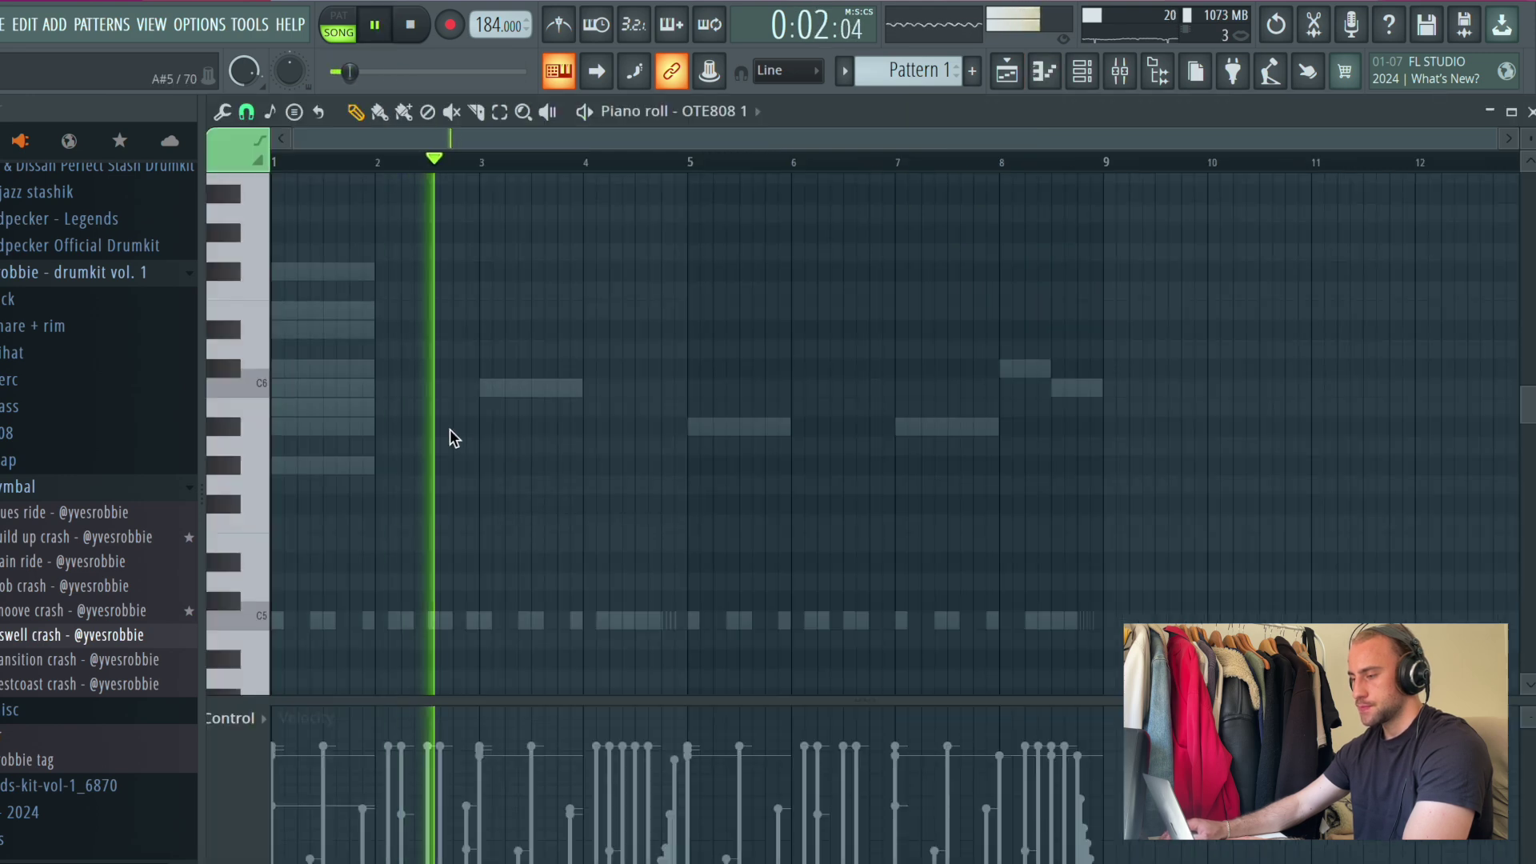
left_click(348, 387)
left_click_drag(365, 388, 283, 388)
key("space")
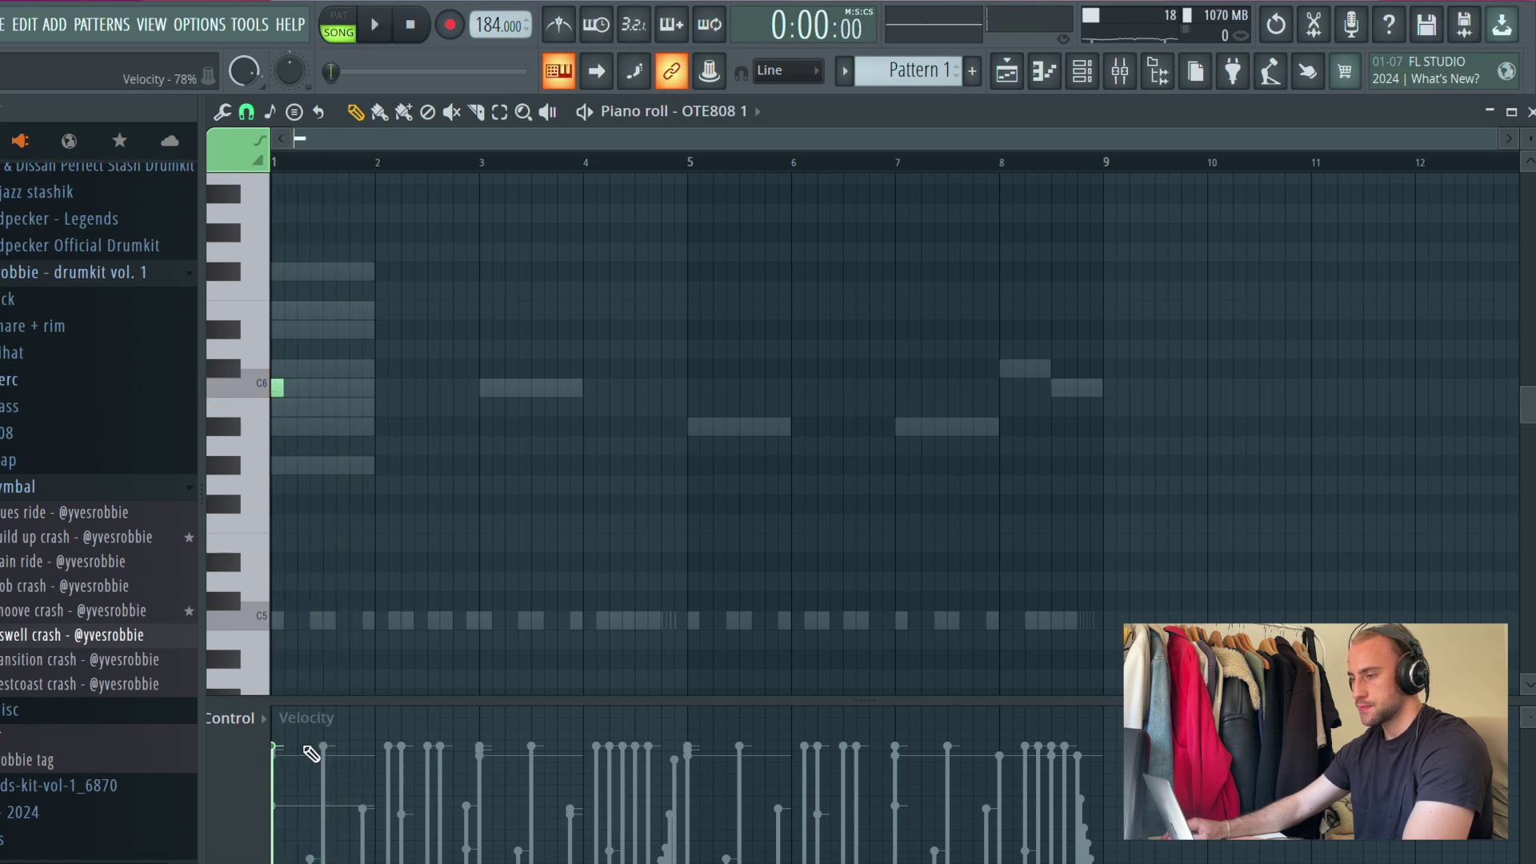
Step: Add short C6 notes to the 808 line at the end of bar 1, early in bar 2 and at the start of bar 3
key("space")
left_click(405, 390)
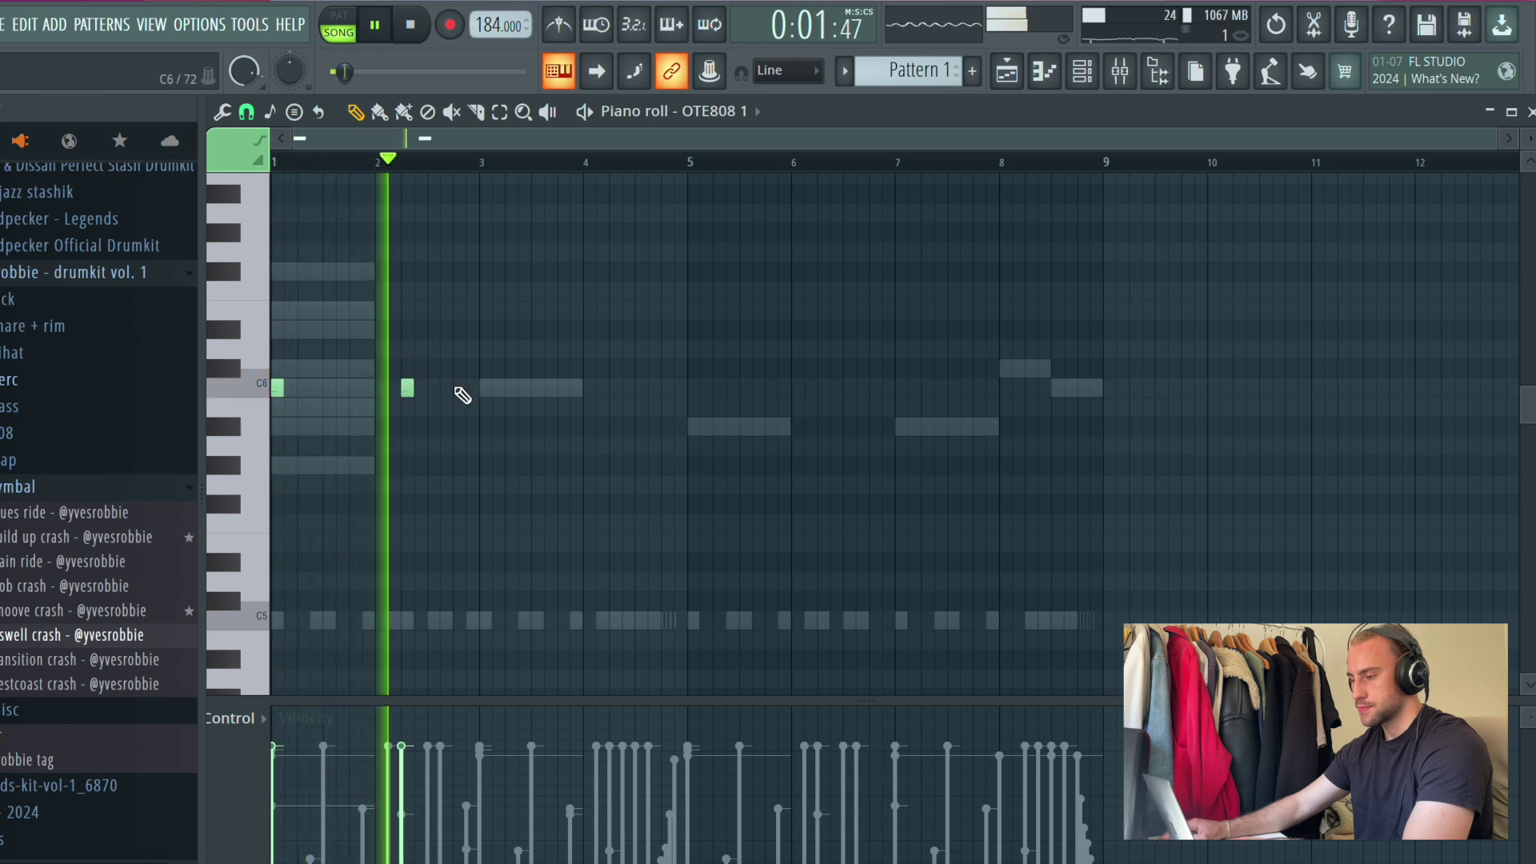
left_click(420, 388)
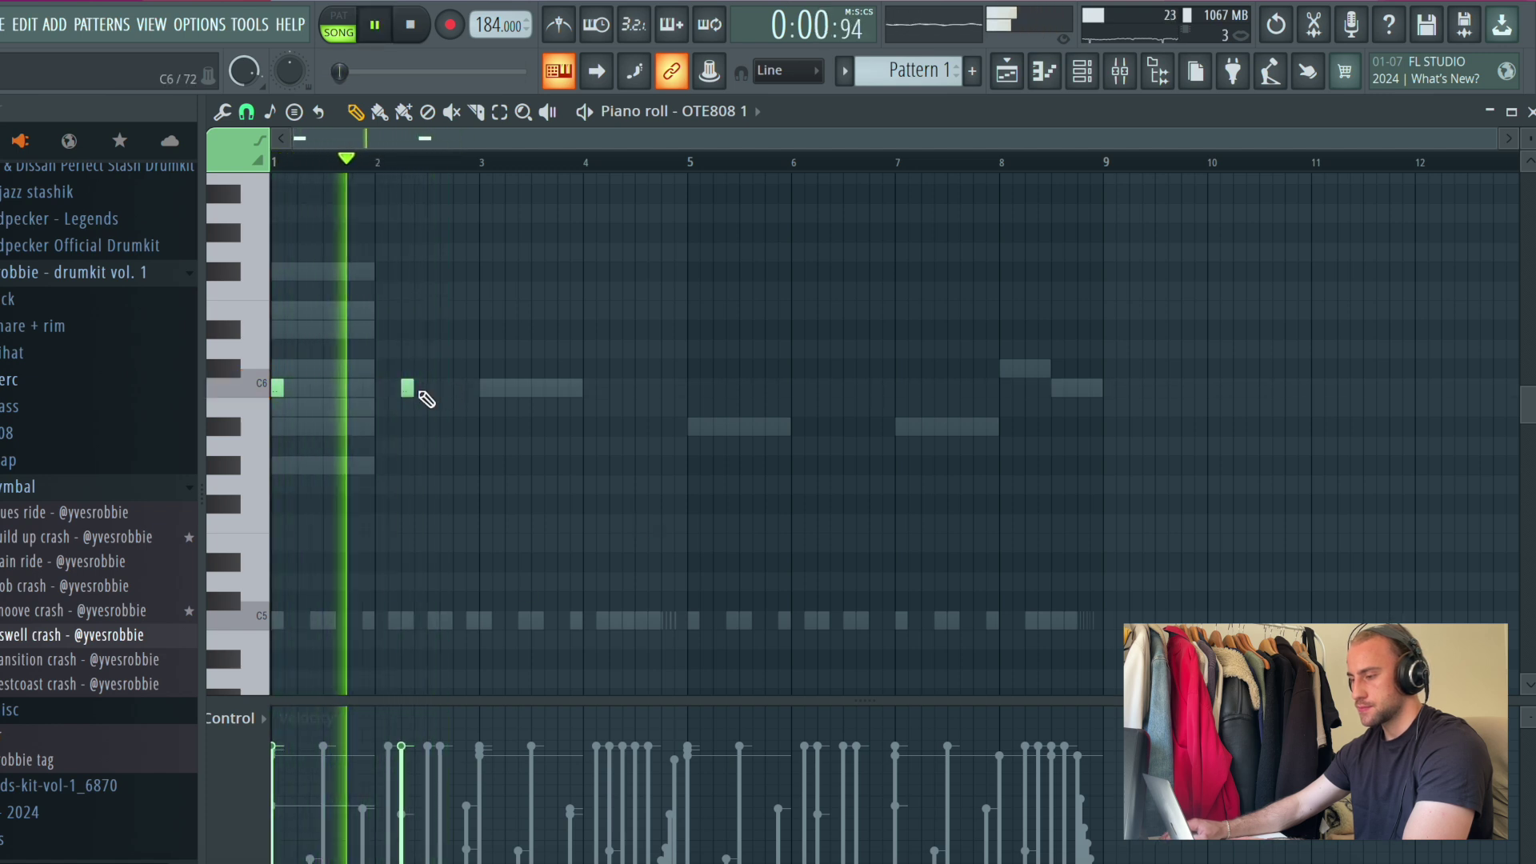
right_click(421, 388)
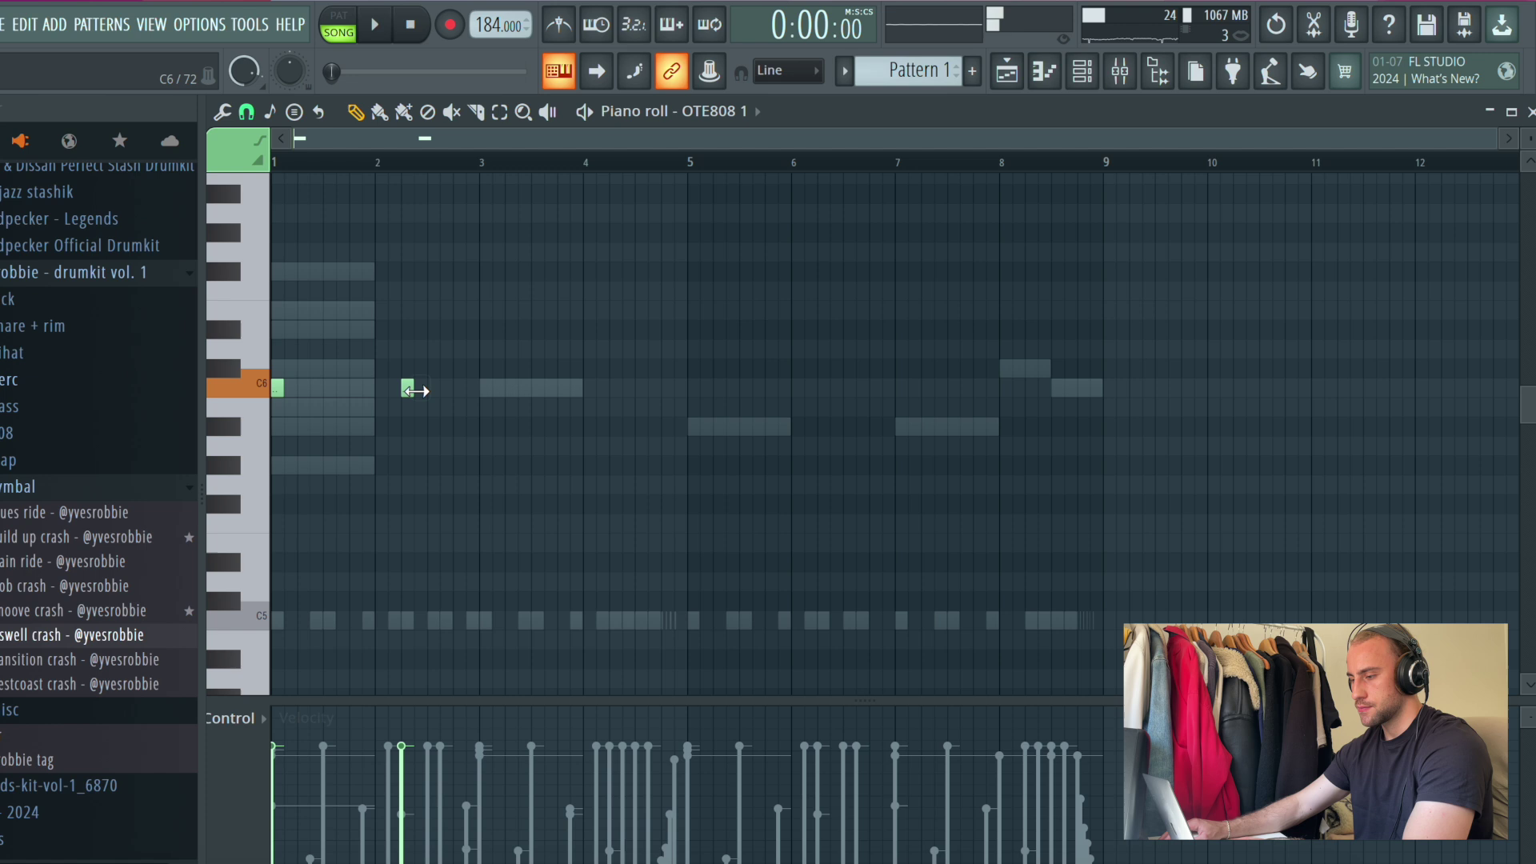
left_click(368, 389)
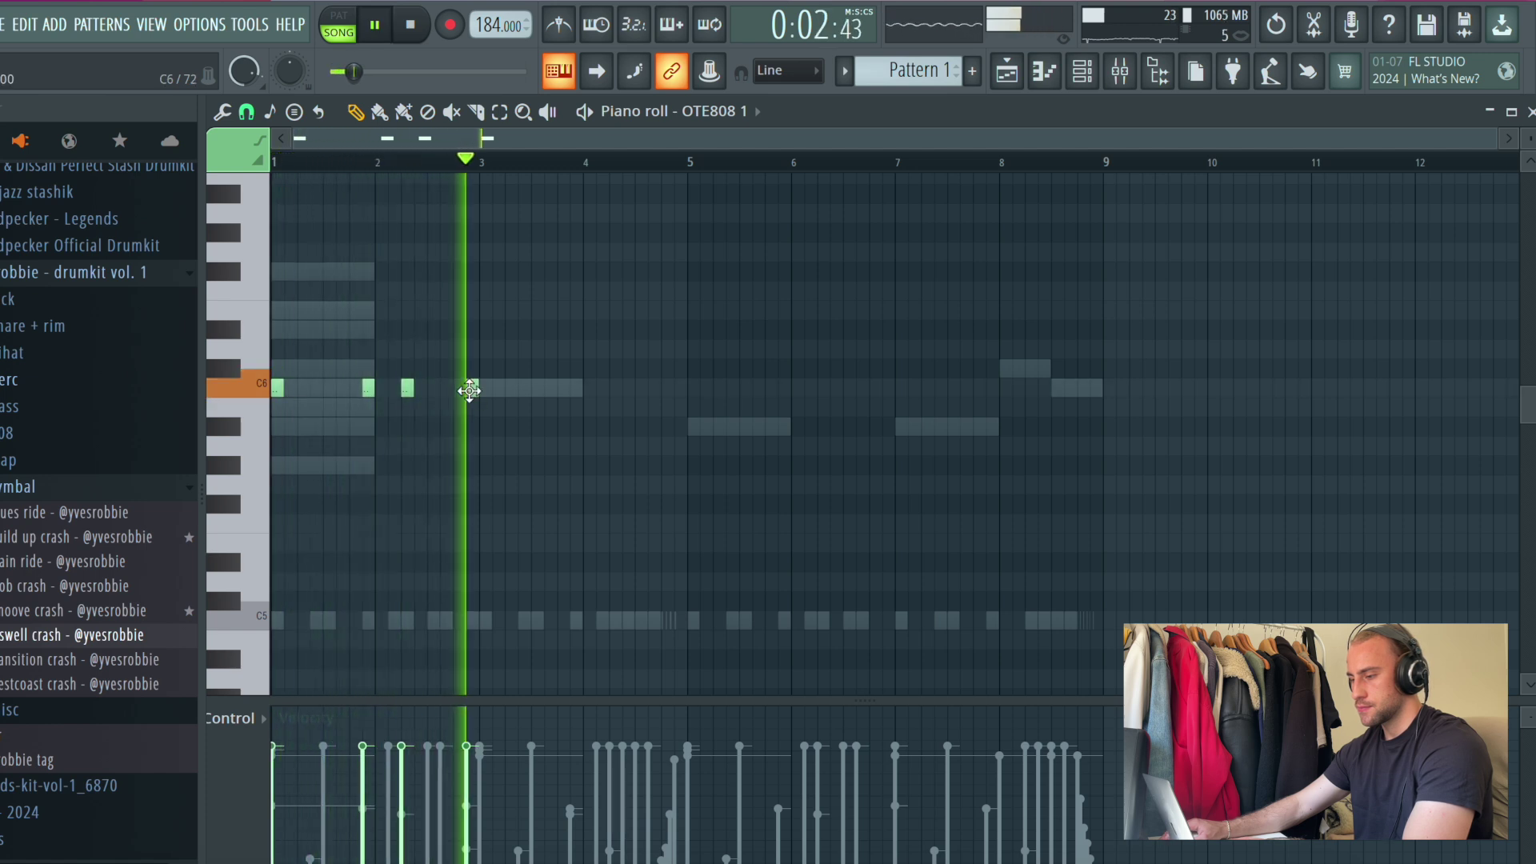
left_click_drag(479, 388, 490, 391)
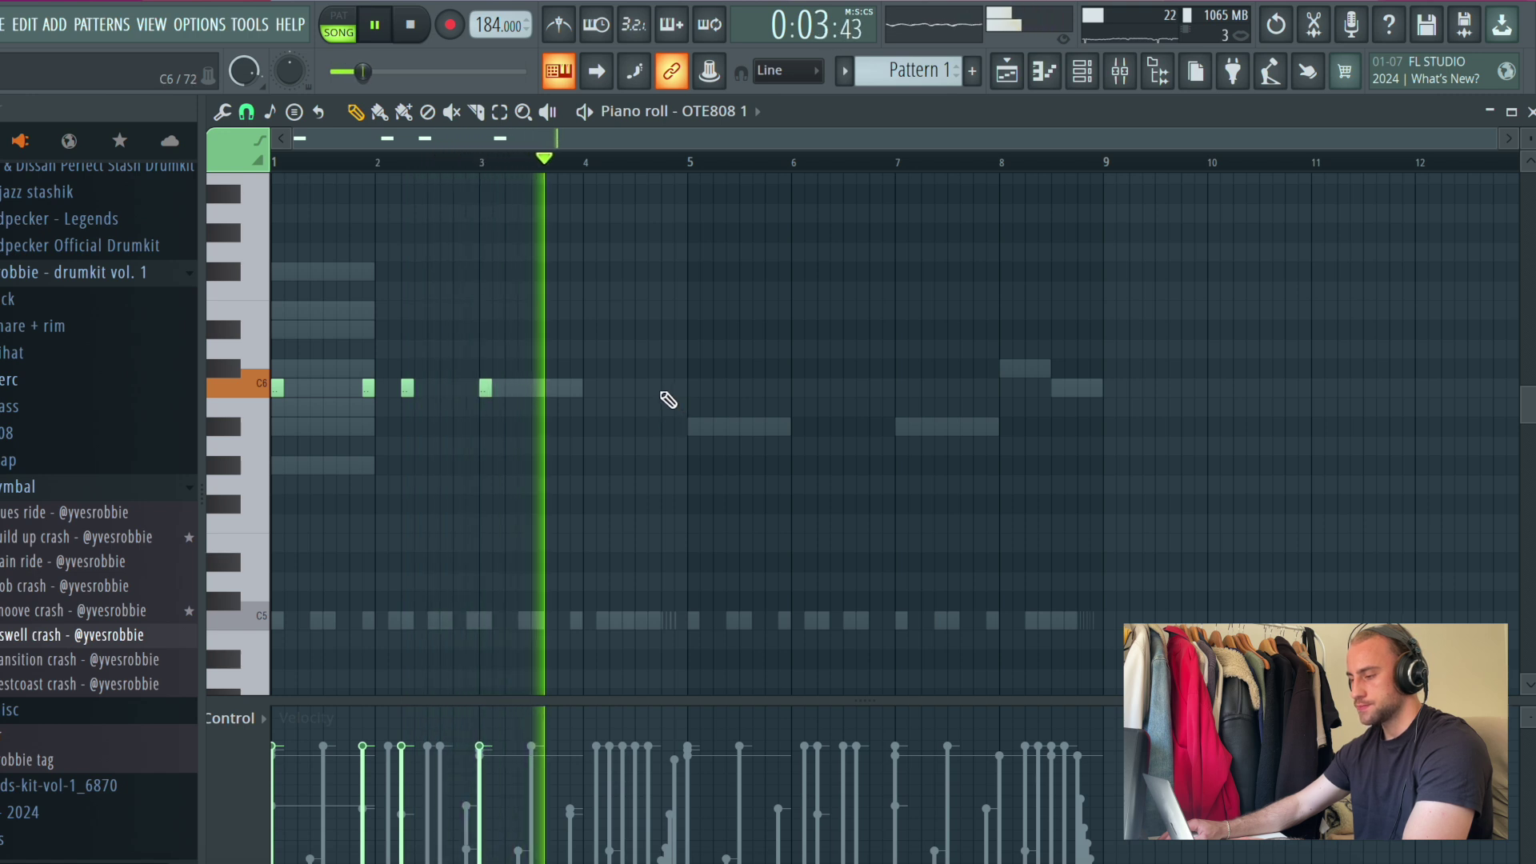
Step: Complete the 808 line with short notes: C6 late in bars 3 and 4, A#5 in bars 5 to 7, then C#6 and C6 in bar 8
left_click(678, 388)
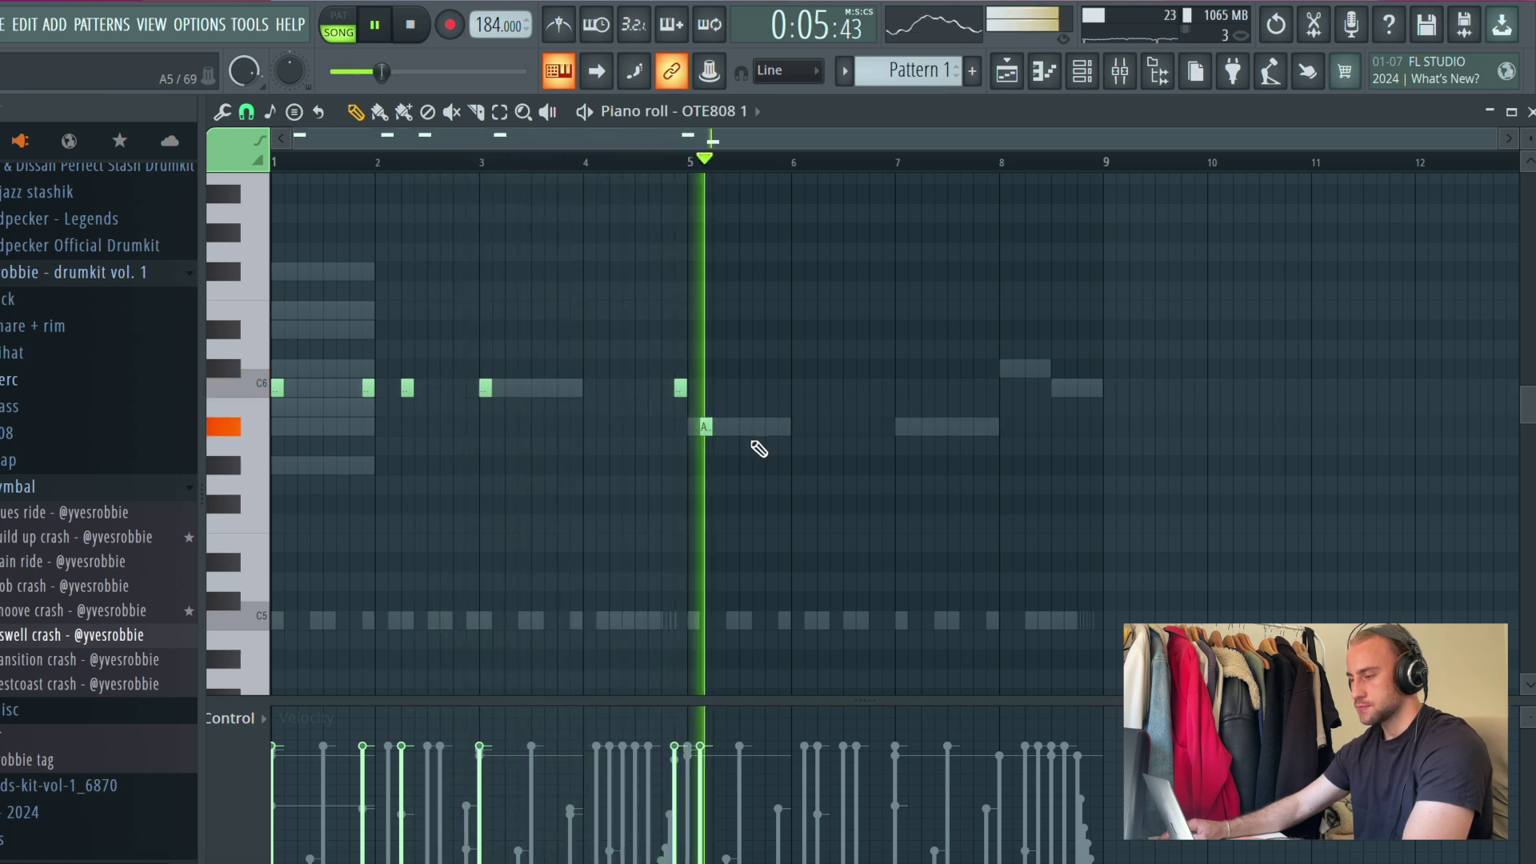
left_click(697, 430)
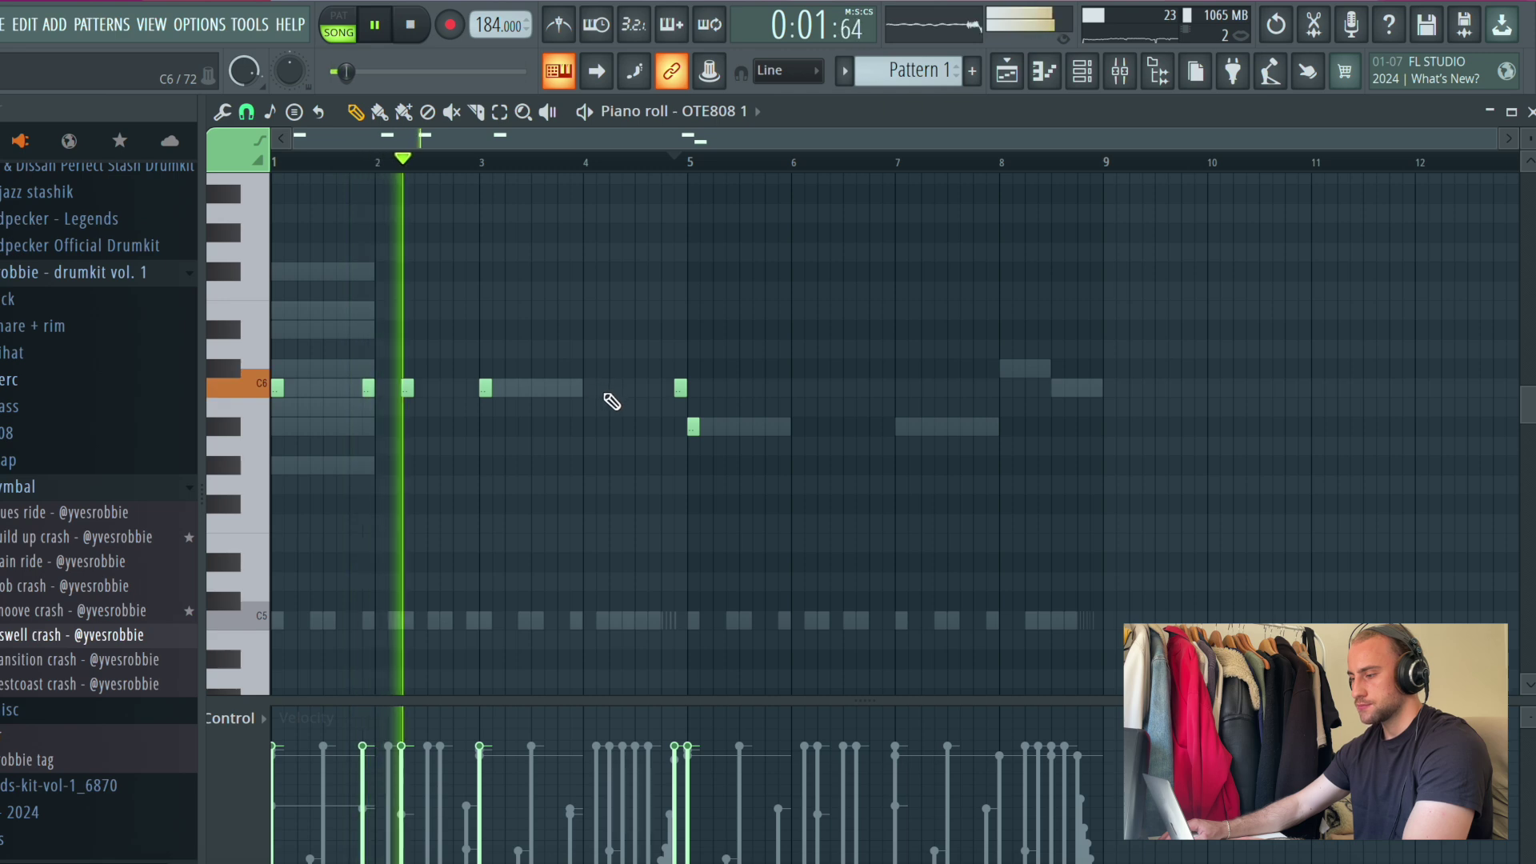
left_click(561, 389)
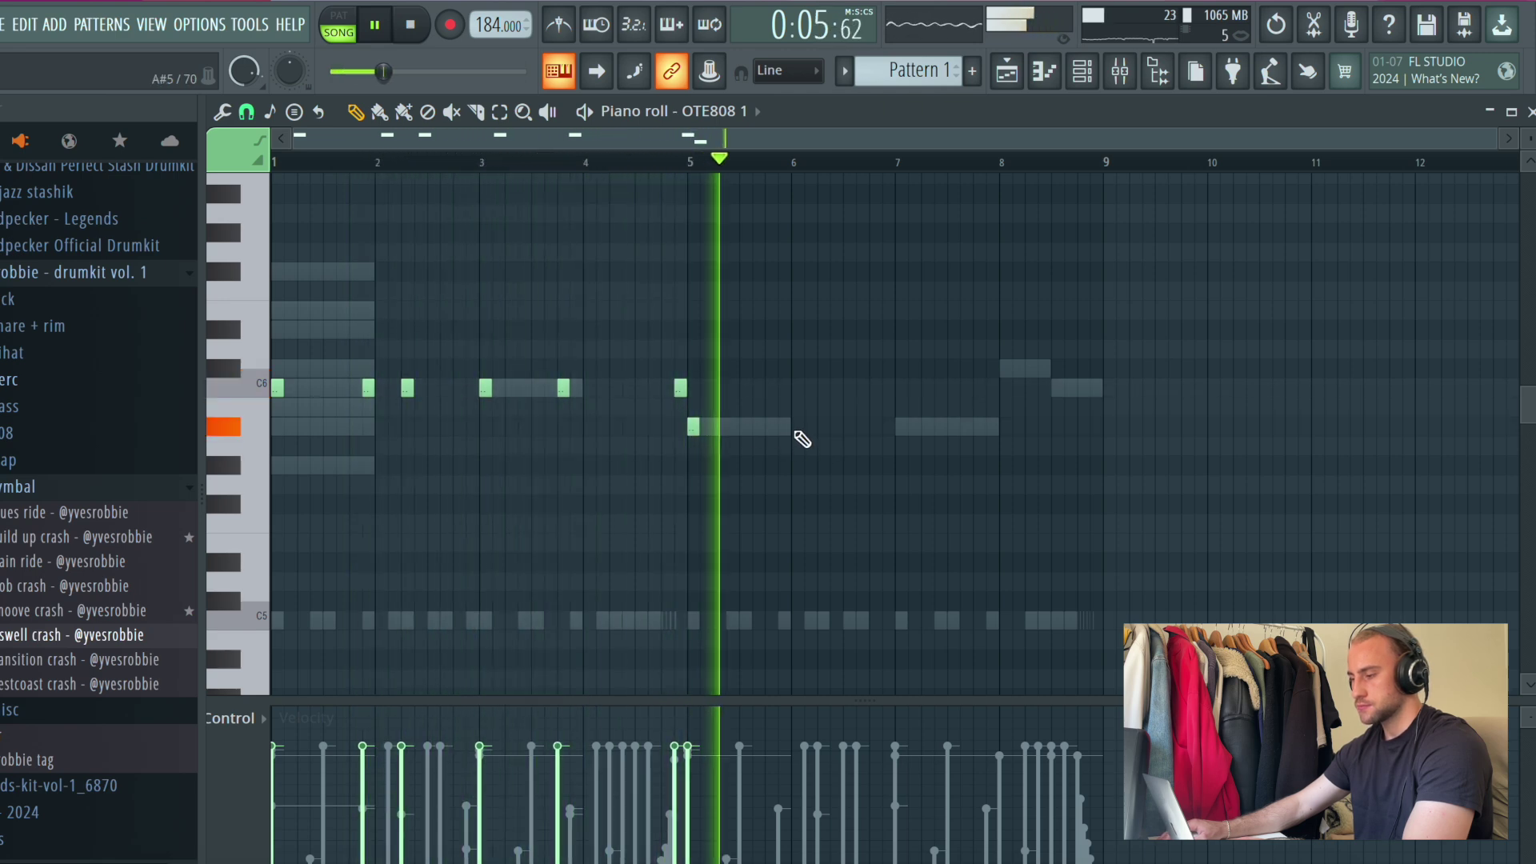
left_click(823, 427)
left_click(900, 427)
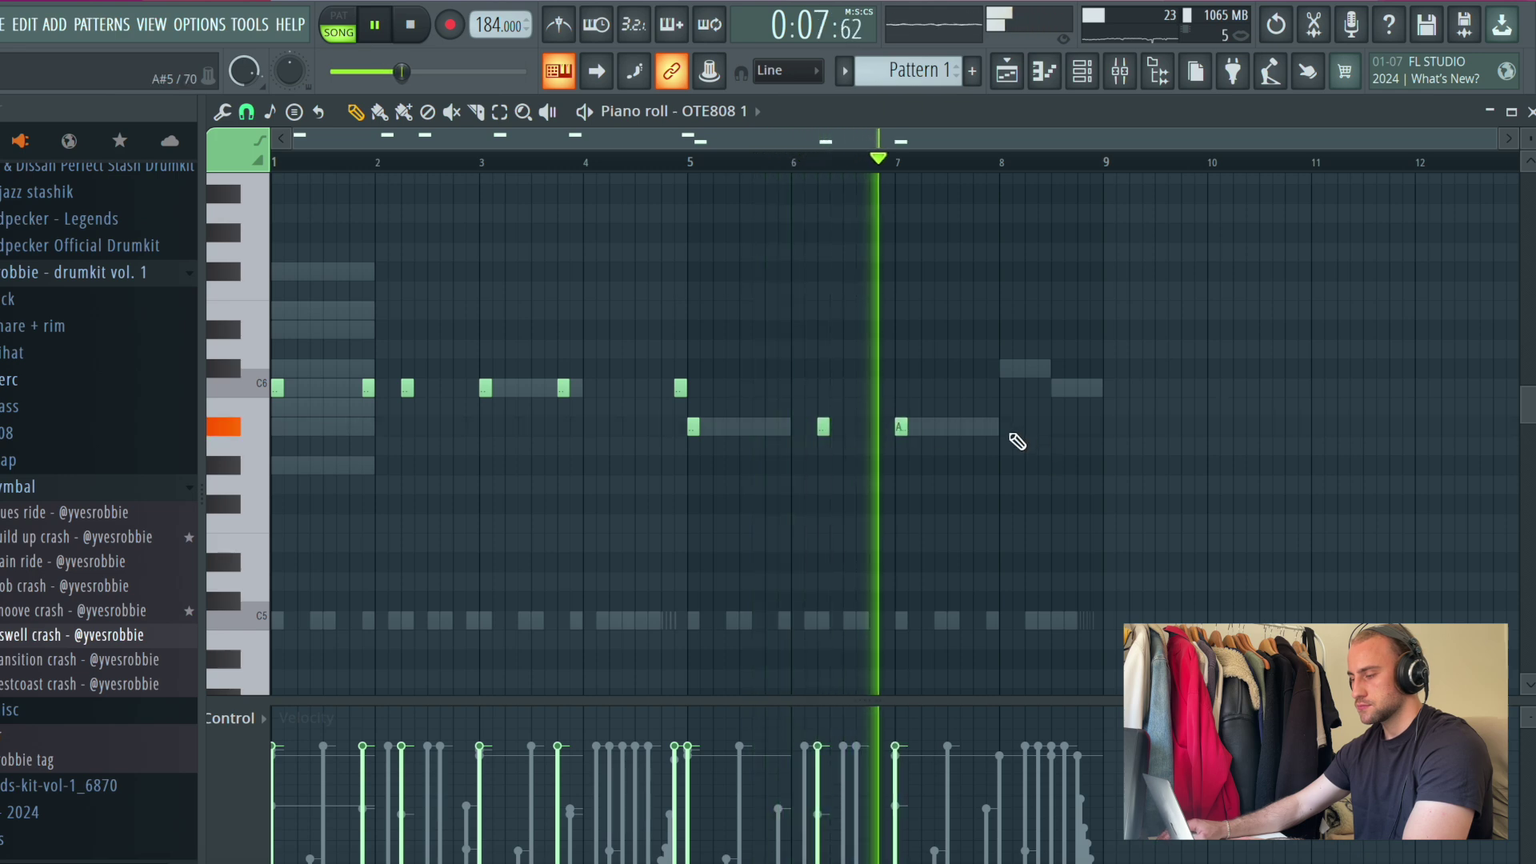
left_click(1031, 368)
left_click(1070, 389)
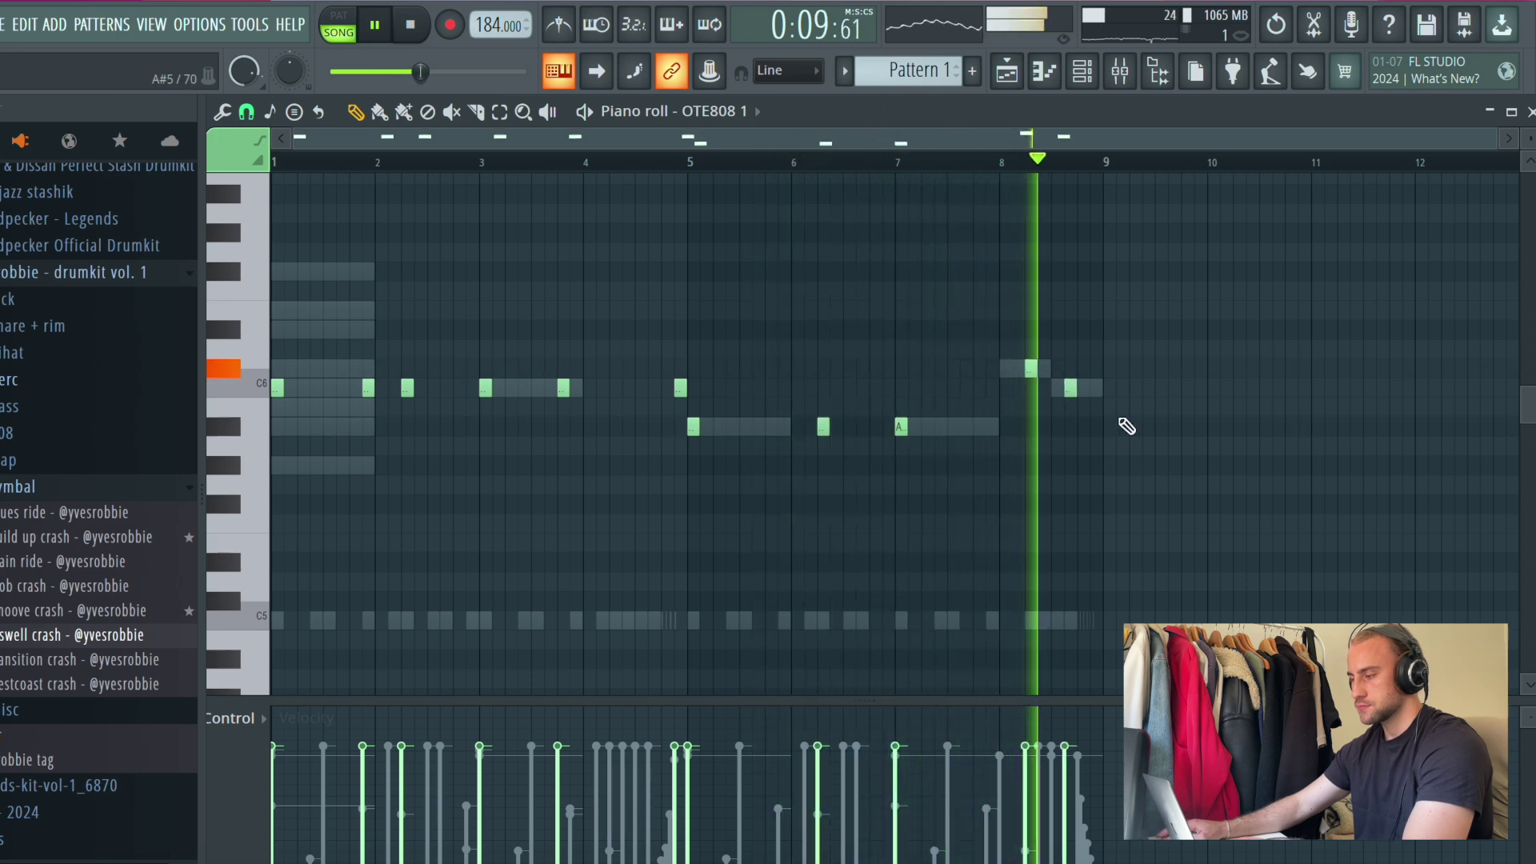
key("space")
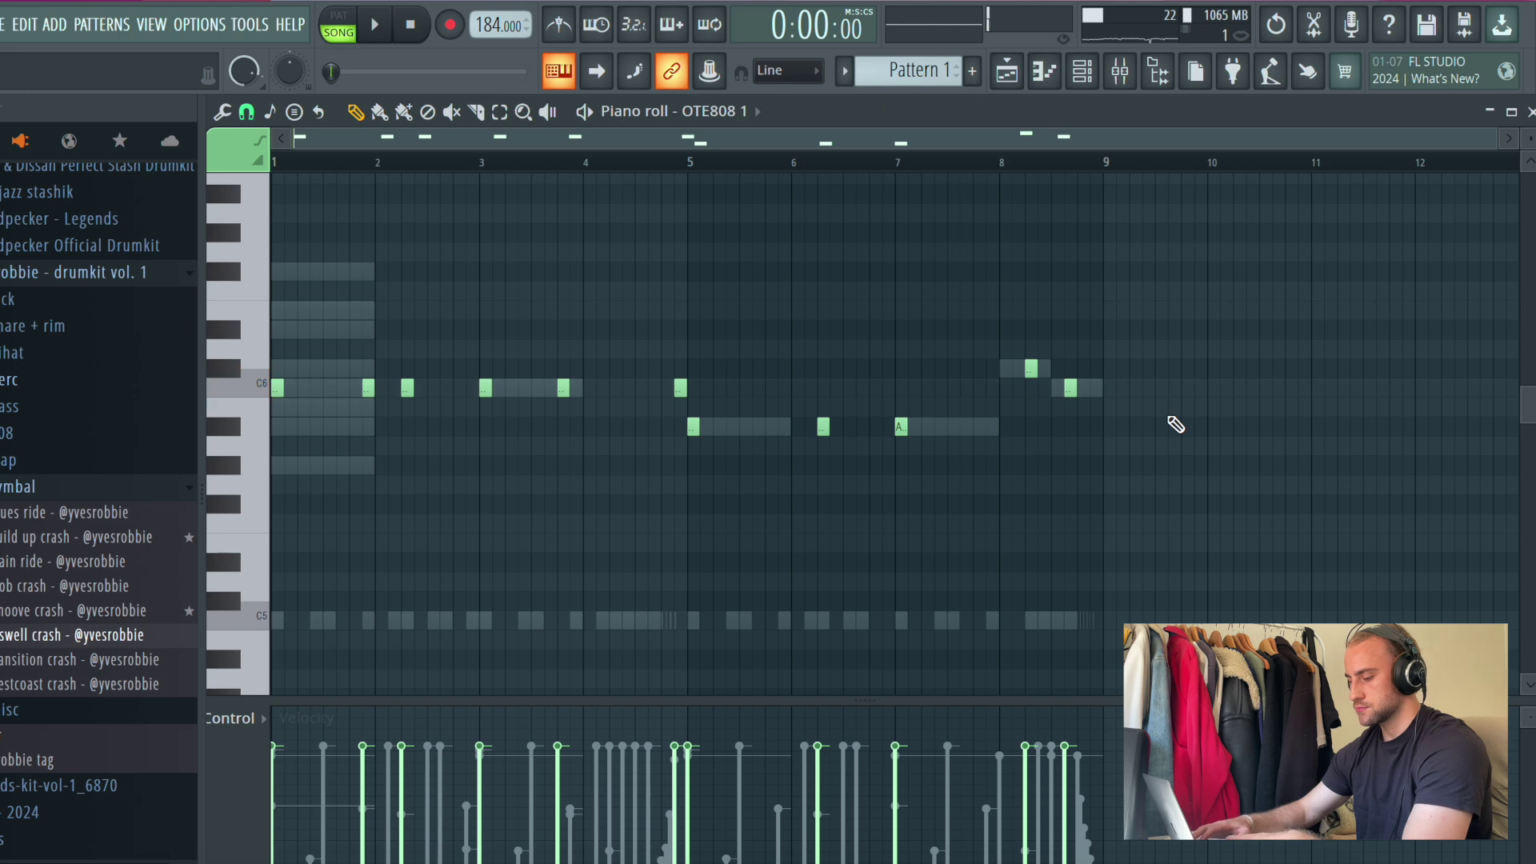
key("space")
Step: Raise the OTE808 1 channel volume to 100% and lower the Insert 1 mixer fader slightly
left_click(1081, 71)
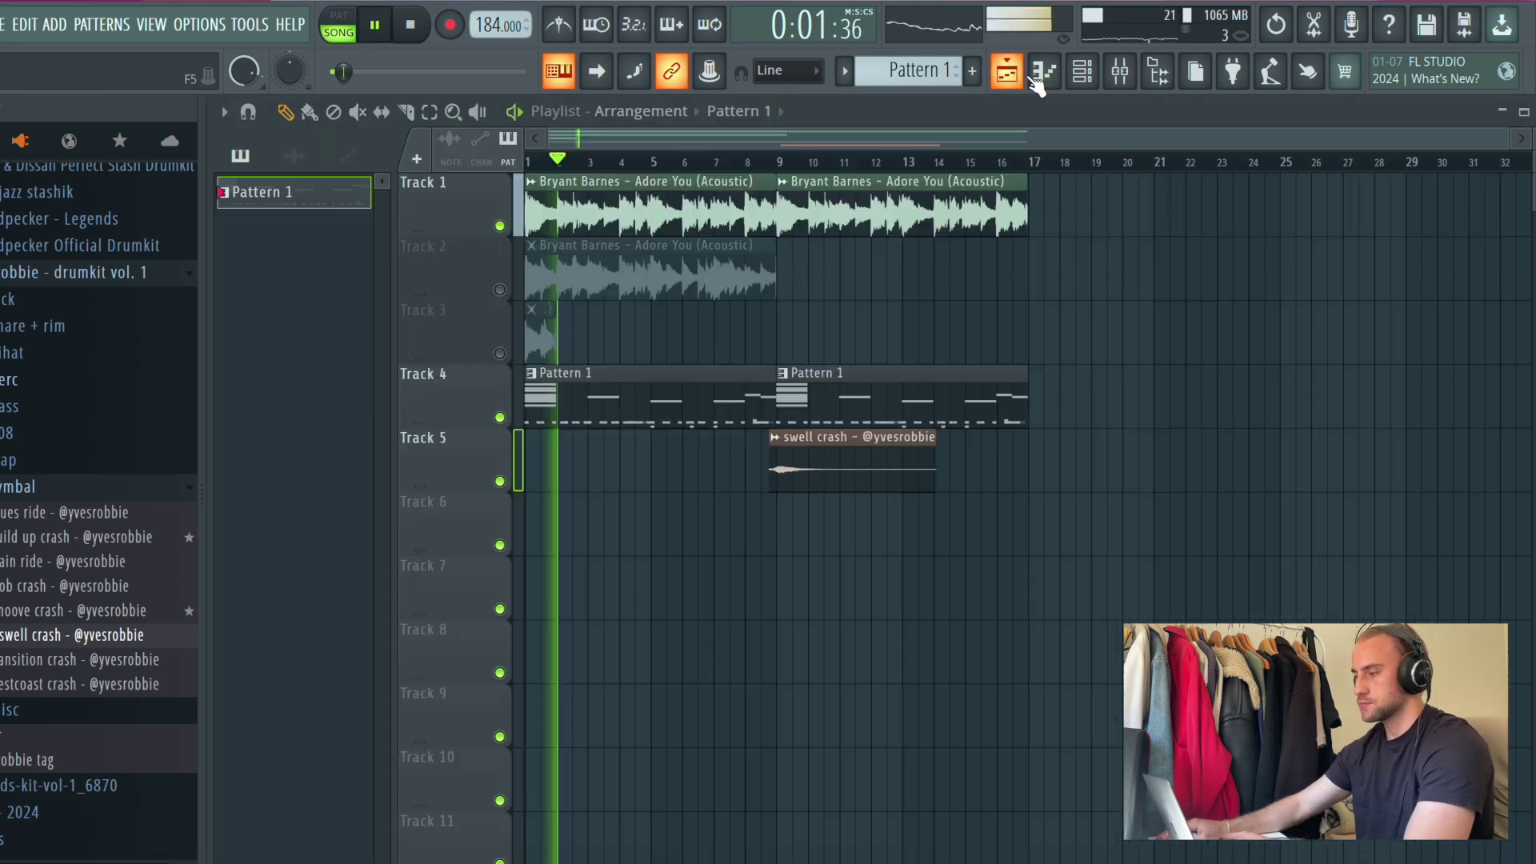
left_click(1119, 71)
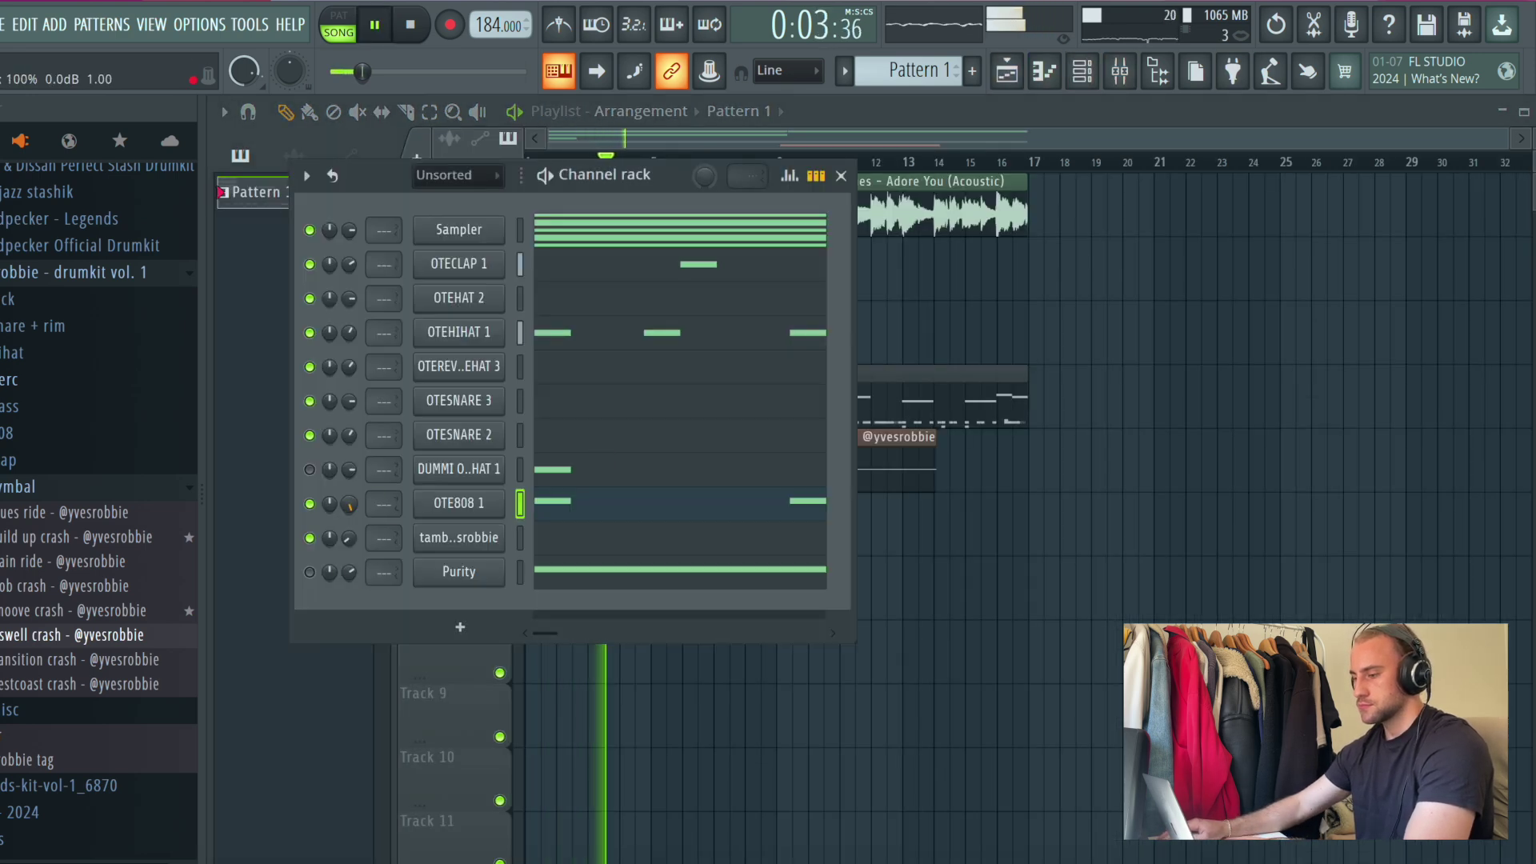
left_click(466, 494)
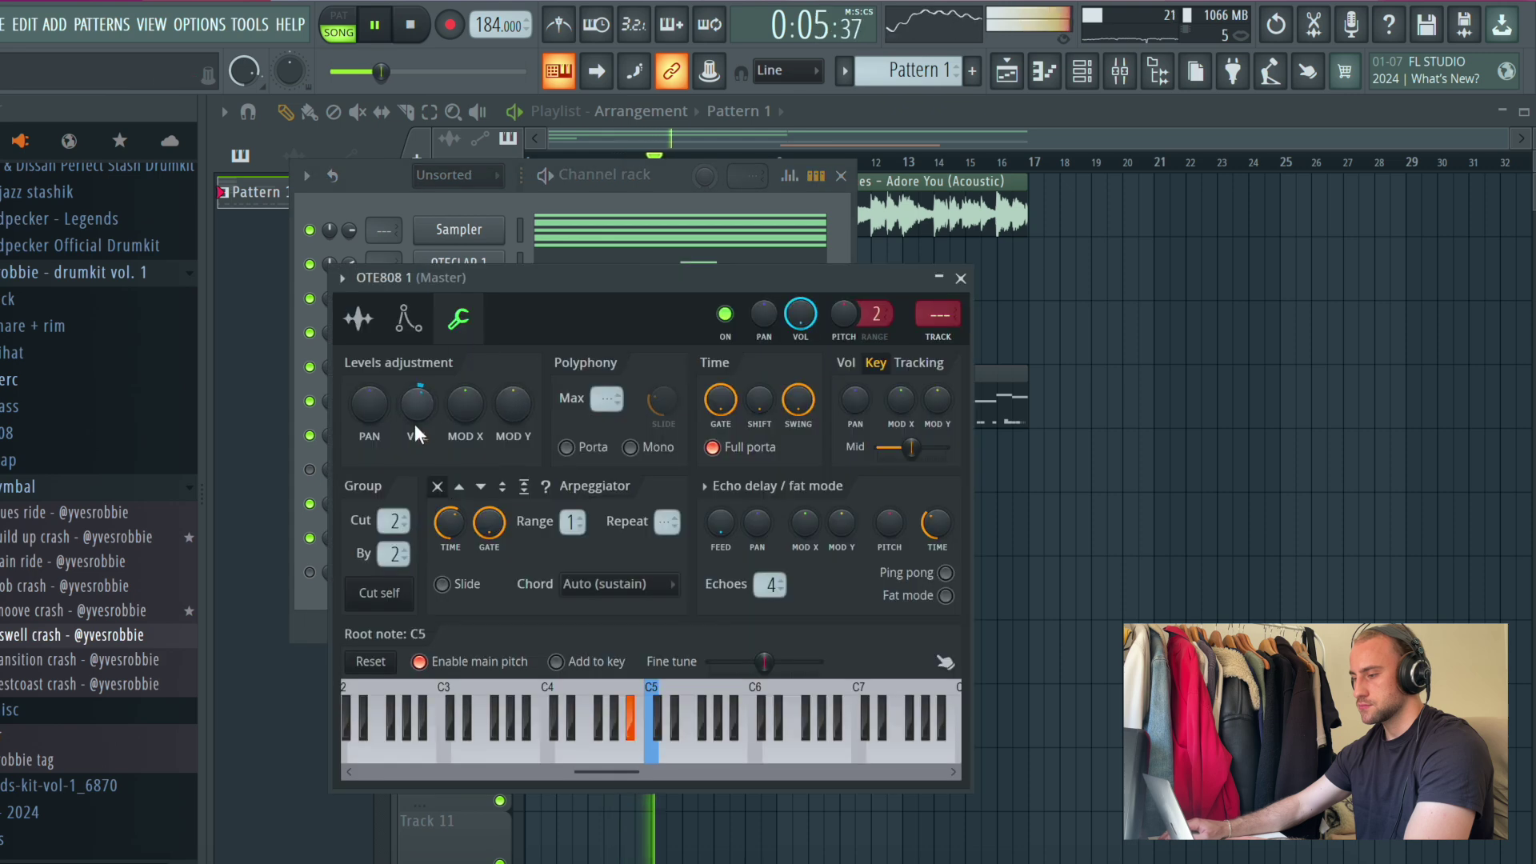
left_click(1290, 376)
left_click(1120, 72)
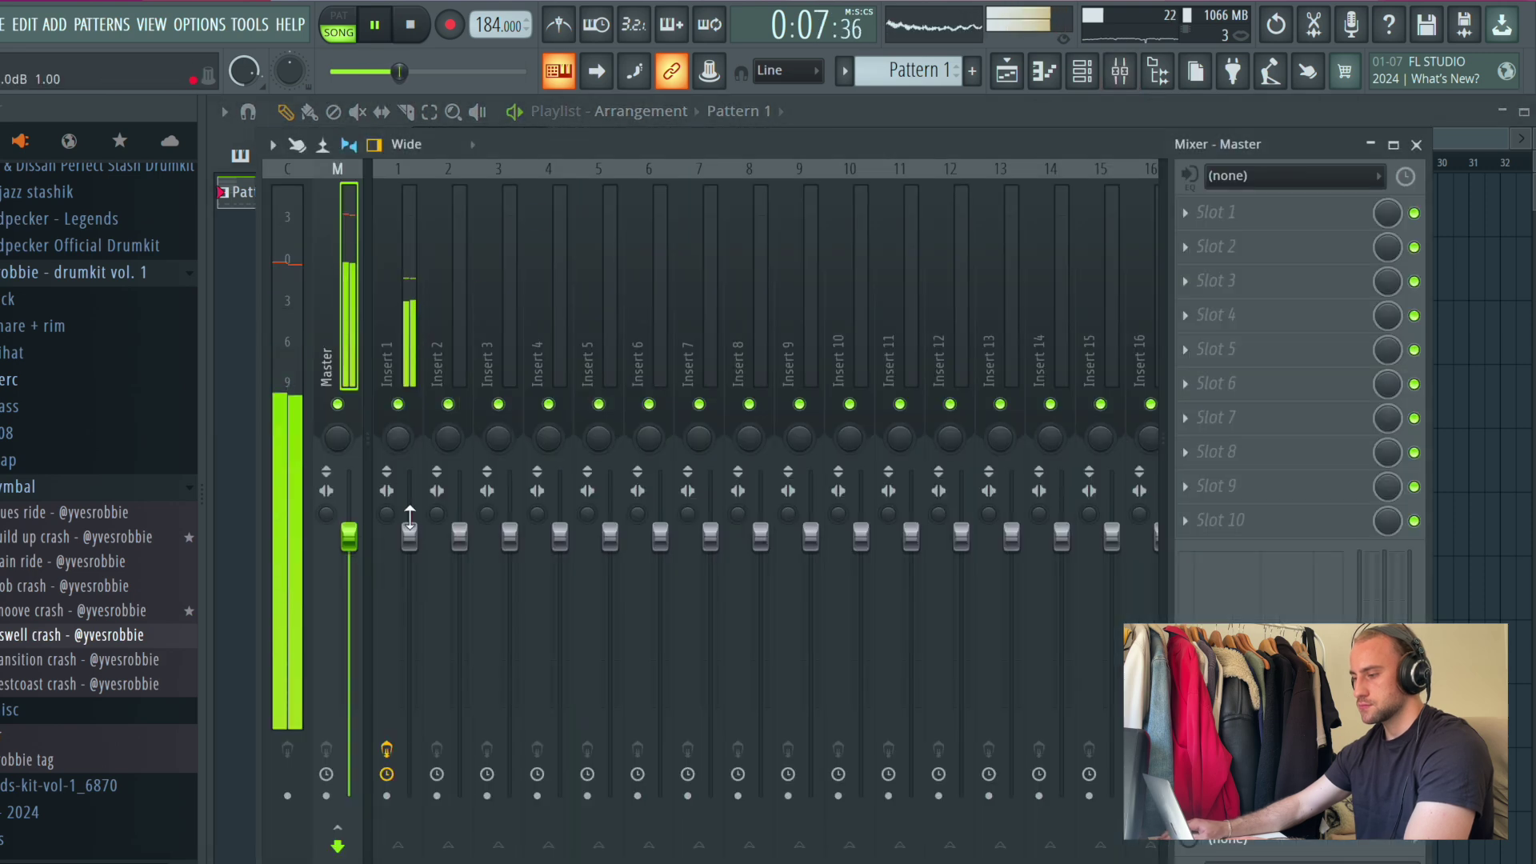
left_click_drag(409, 518, 409, 538)
Step: Load the Master preset from the THE ESSENTIALS kit onto the master mixer track and open its Fruity parametric EQ
left_click(32, 273)
scroll(26, 320, "down", 5)
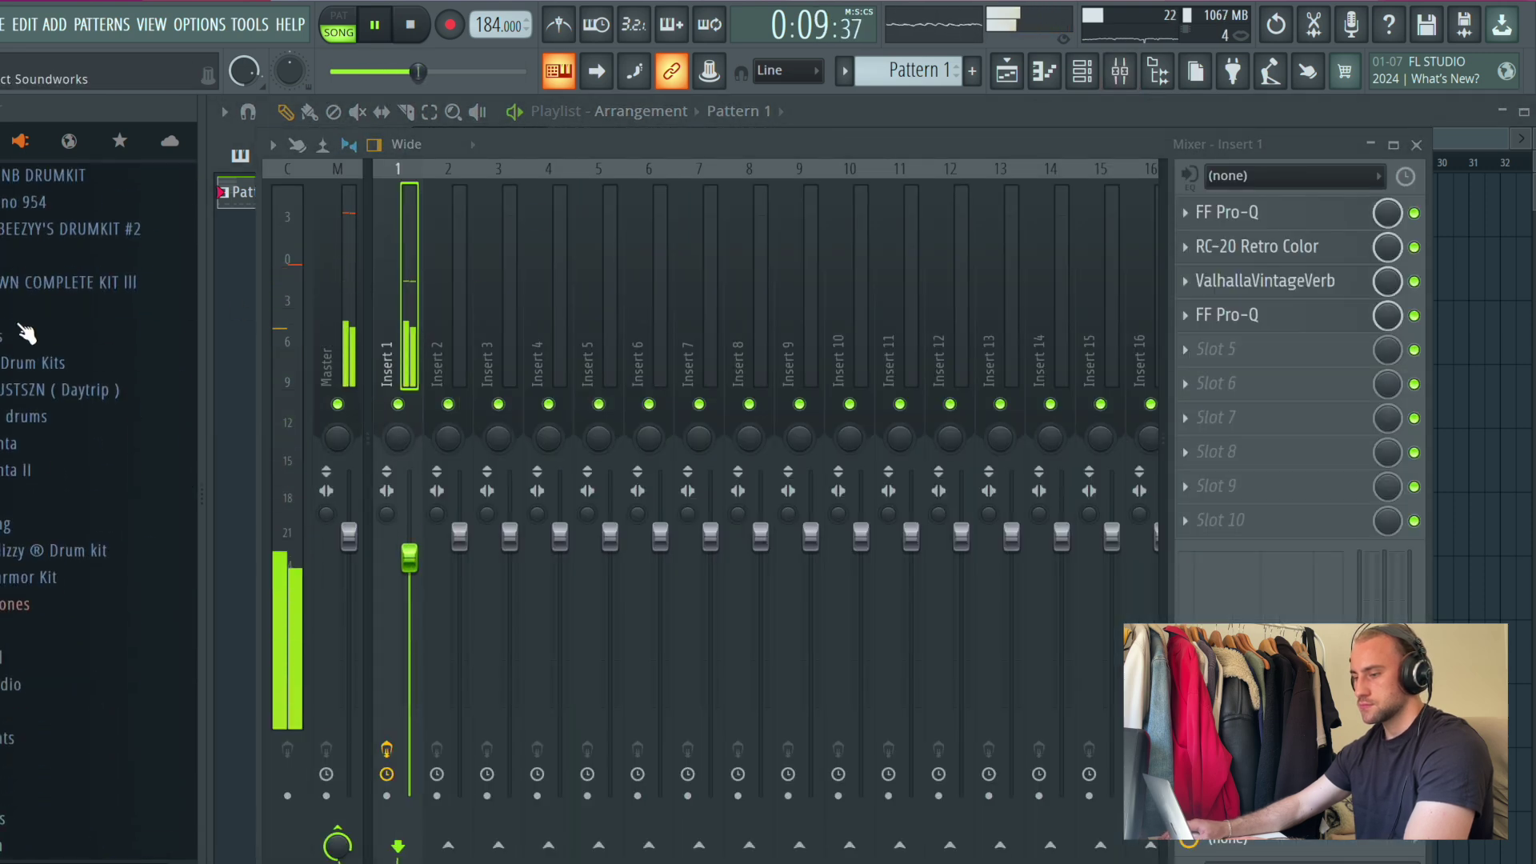
scroll(33, 285, "up", 3)
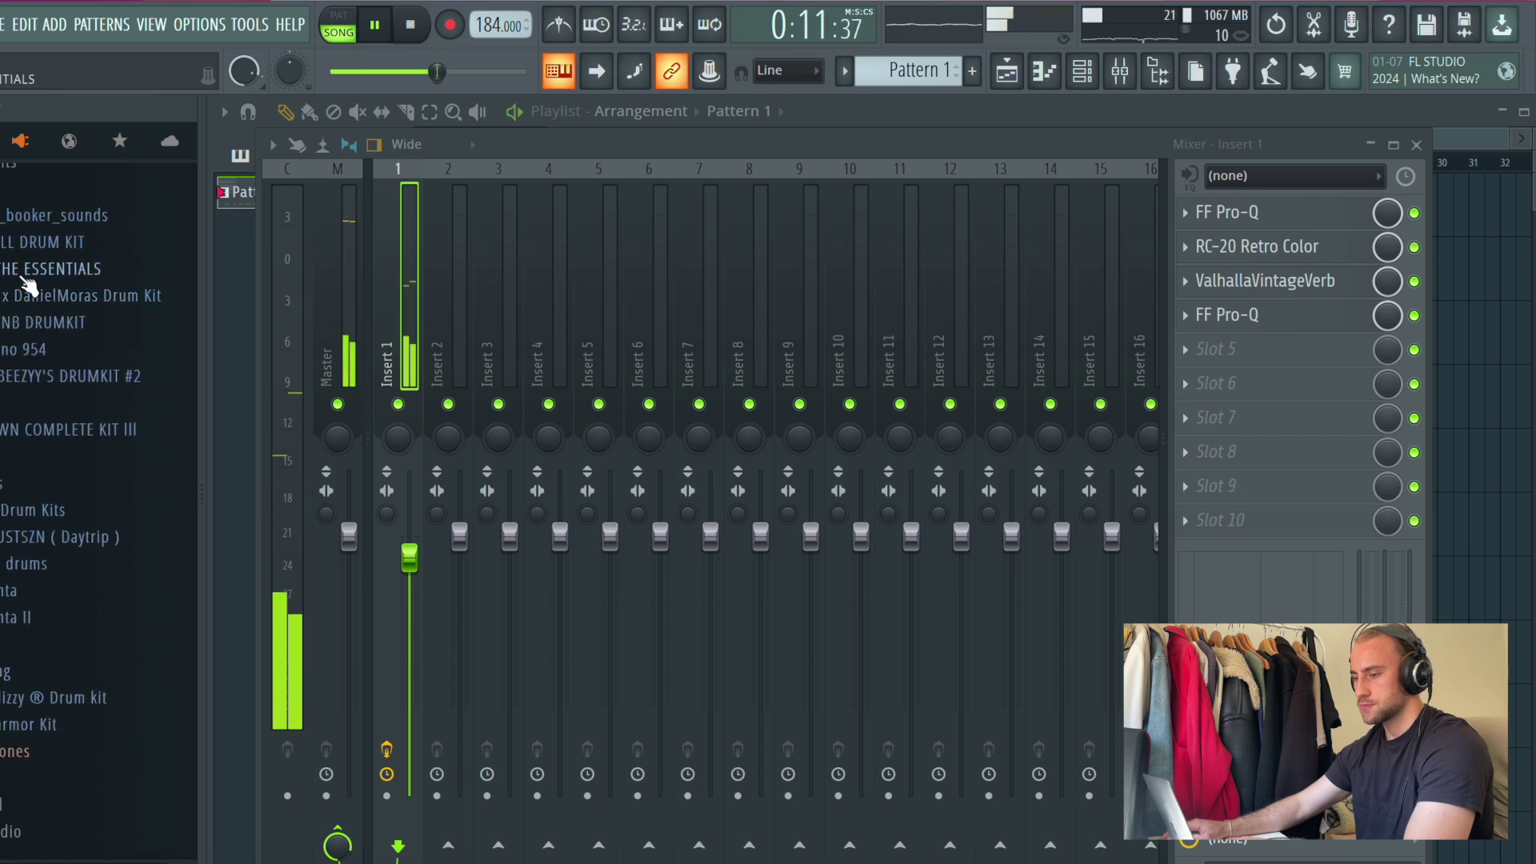
left_click(26, 272)
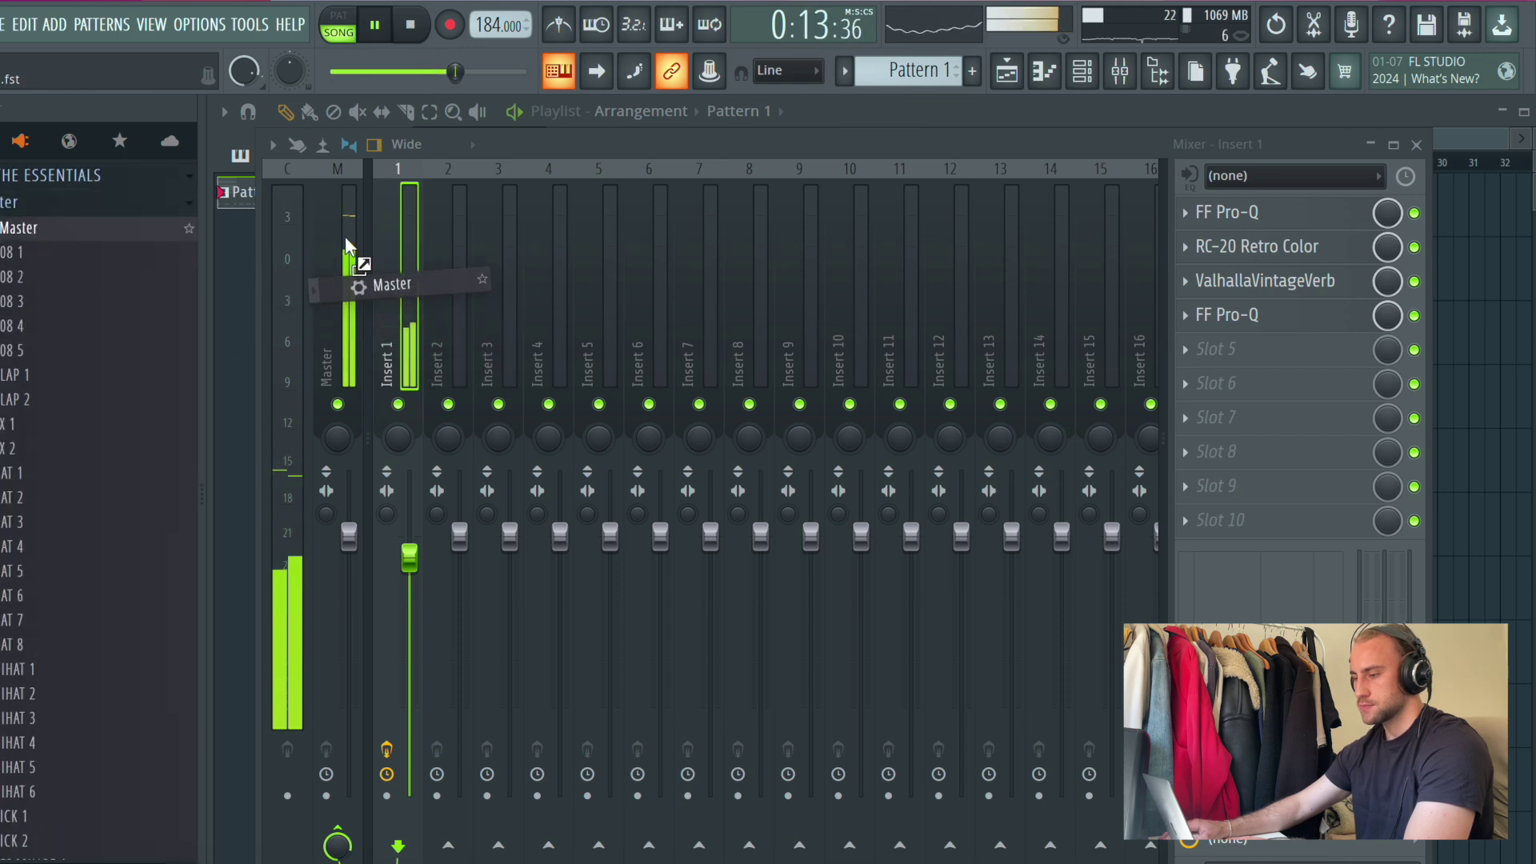
left_click_drag(348, 245, 349, 265)
left_click(7, 201)
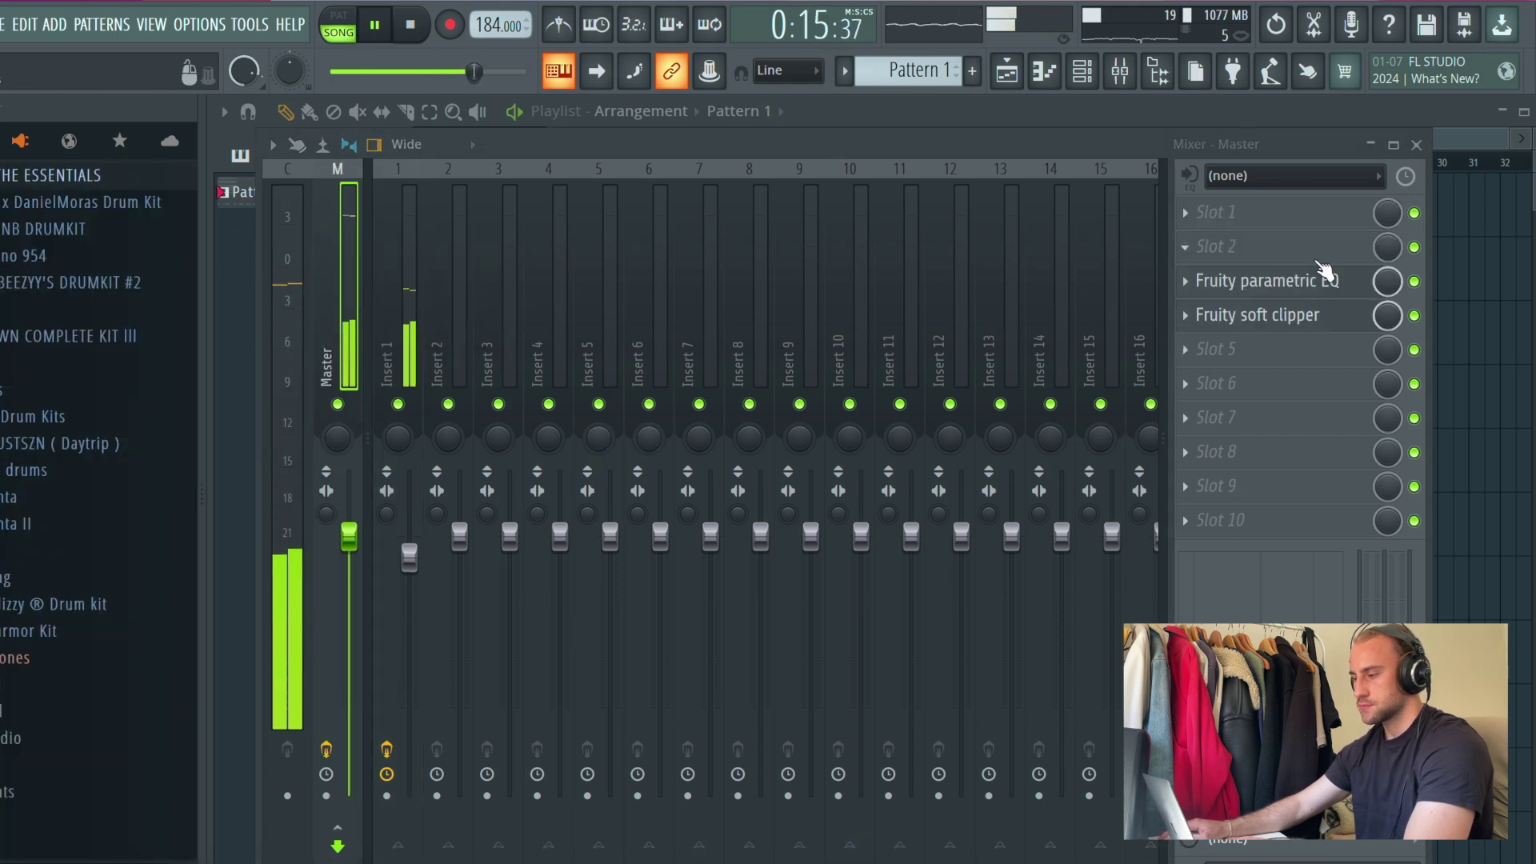
left_click(1313, 282)
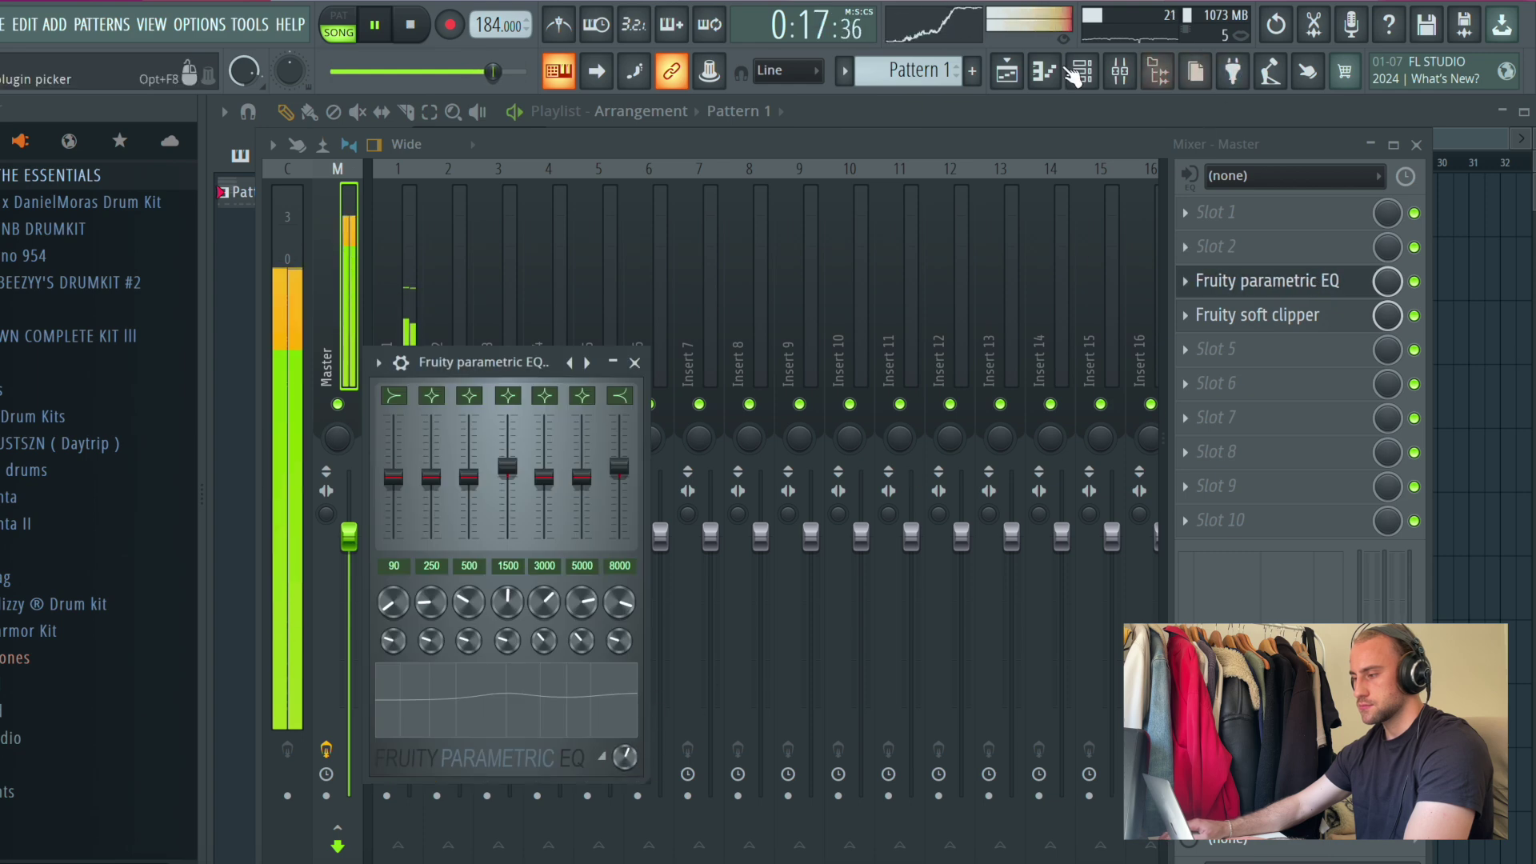
Step: Duplicate all playlist clips so the copy starts at bar 17
left_click(1028, 73)
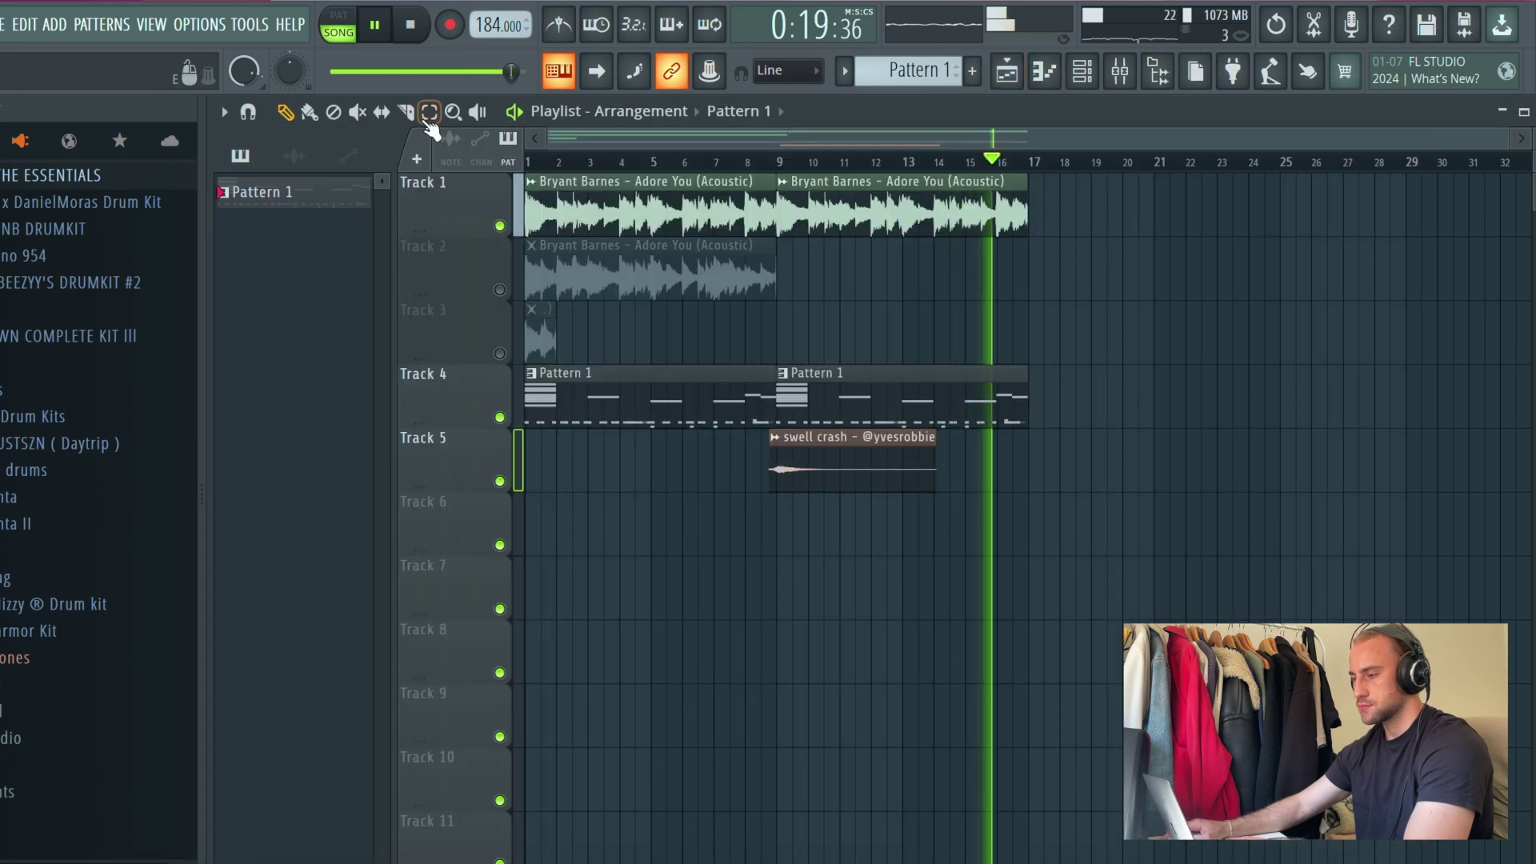
key("ctrl+a")
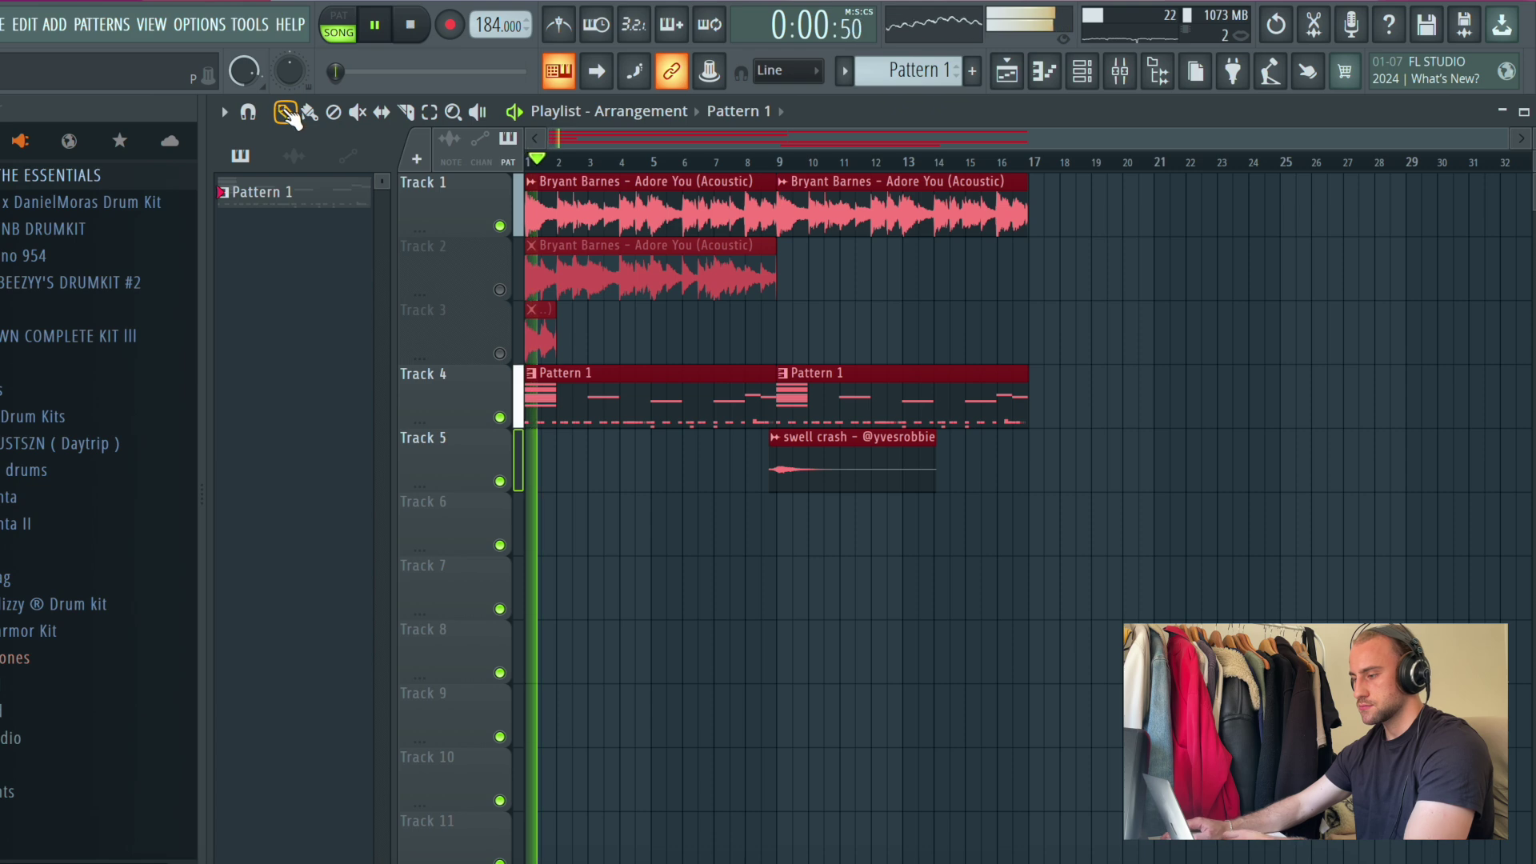
key("ctrl+b")
scroll(1024, 160, "up", 4)
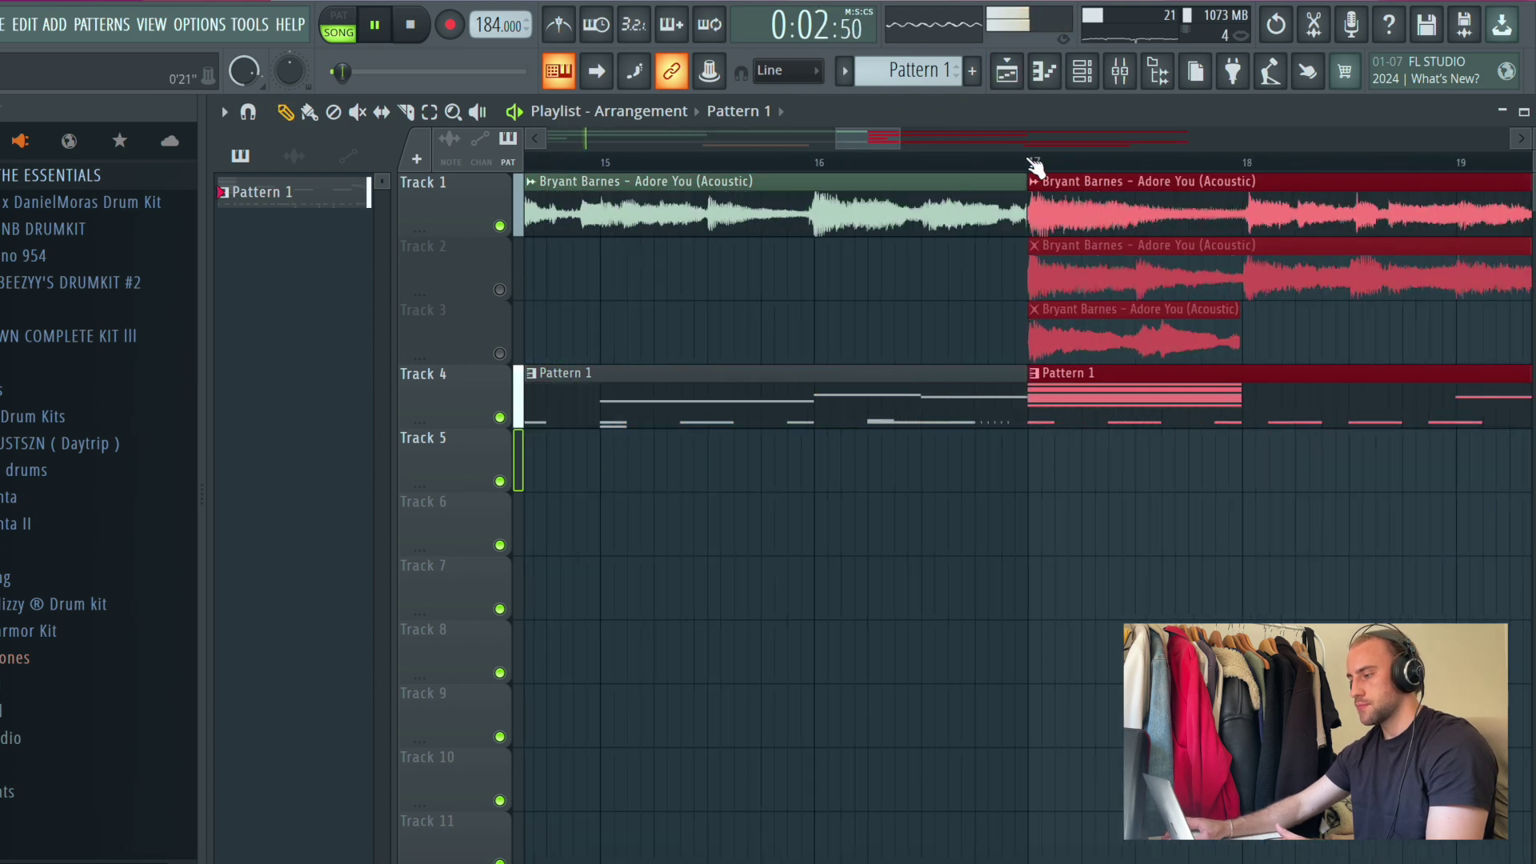
scroll(1035, 166, "down", 4)
left_click(782, 395)
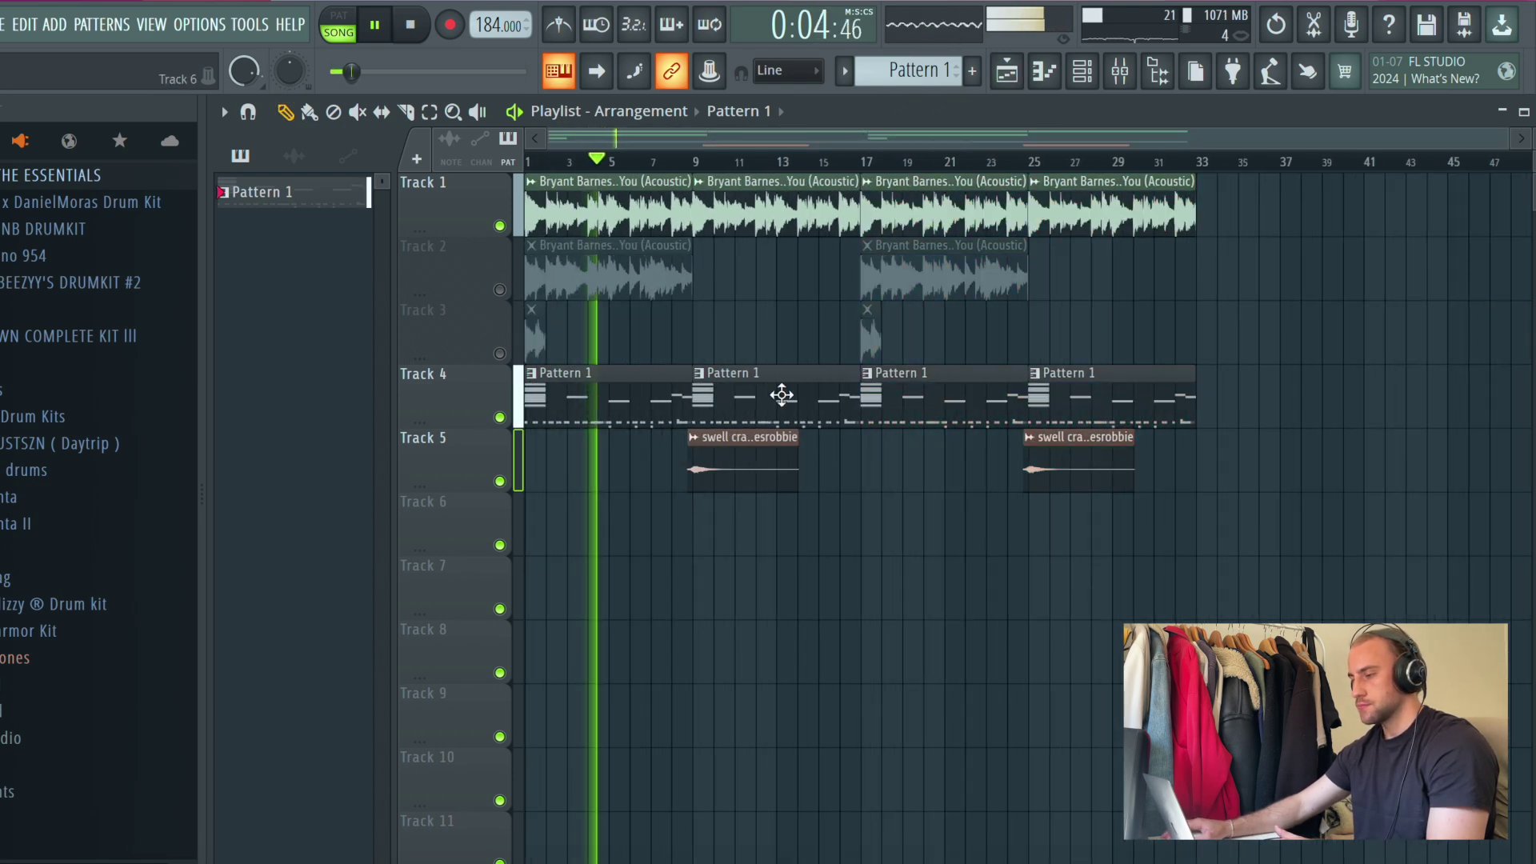
Step: Shift the whole arrangement to start at bar 17 and move its first Track 1 acoustic song clip back to bar 1
key("ctrl+a")
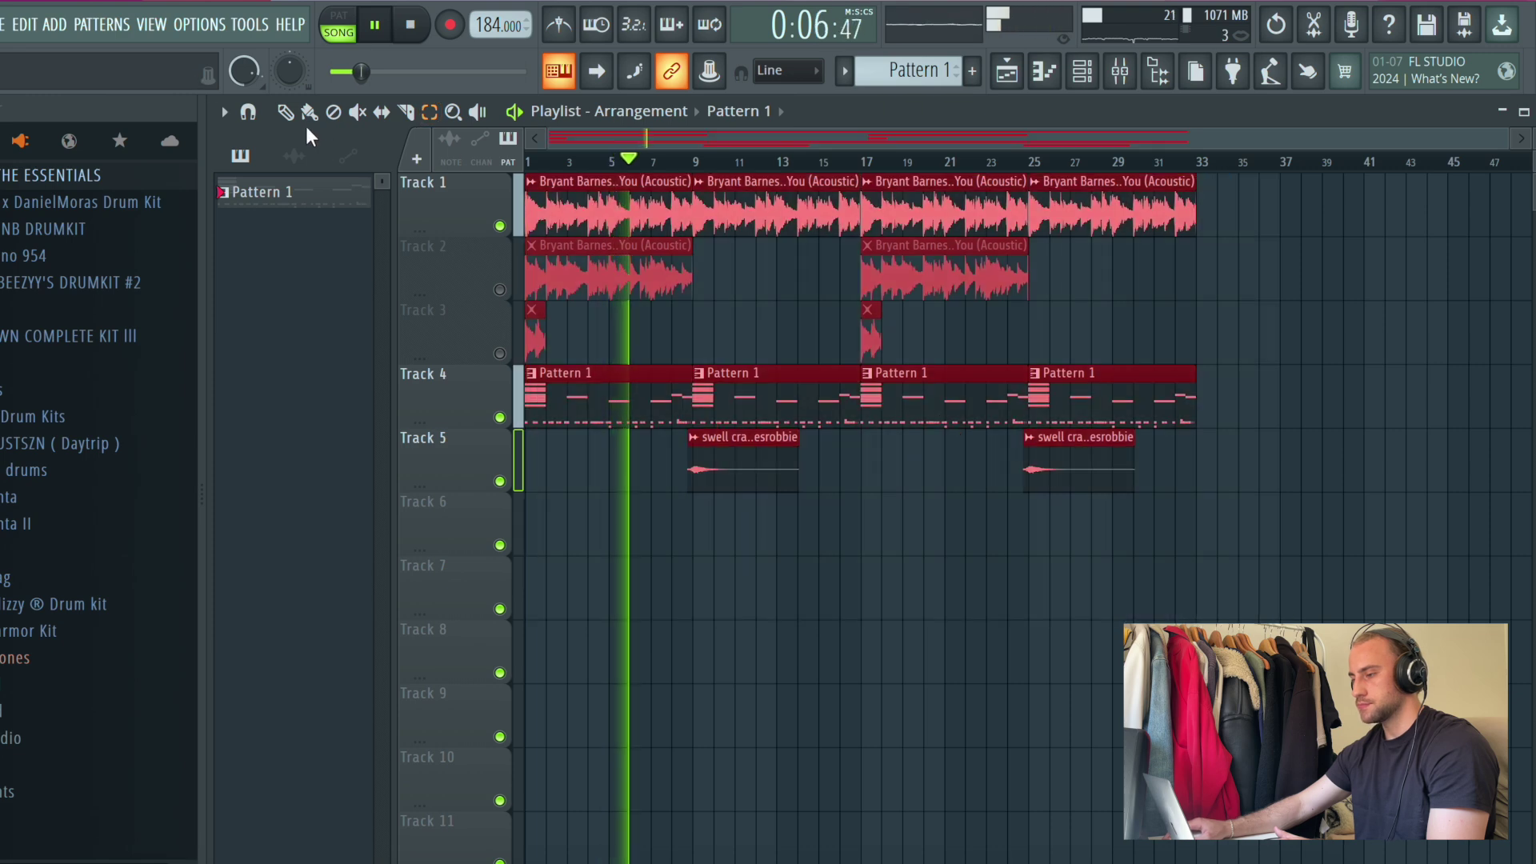
left_click_drag(567, 184, 615, 200)
key("space")
left_click(727, 229)
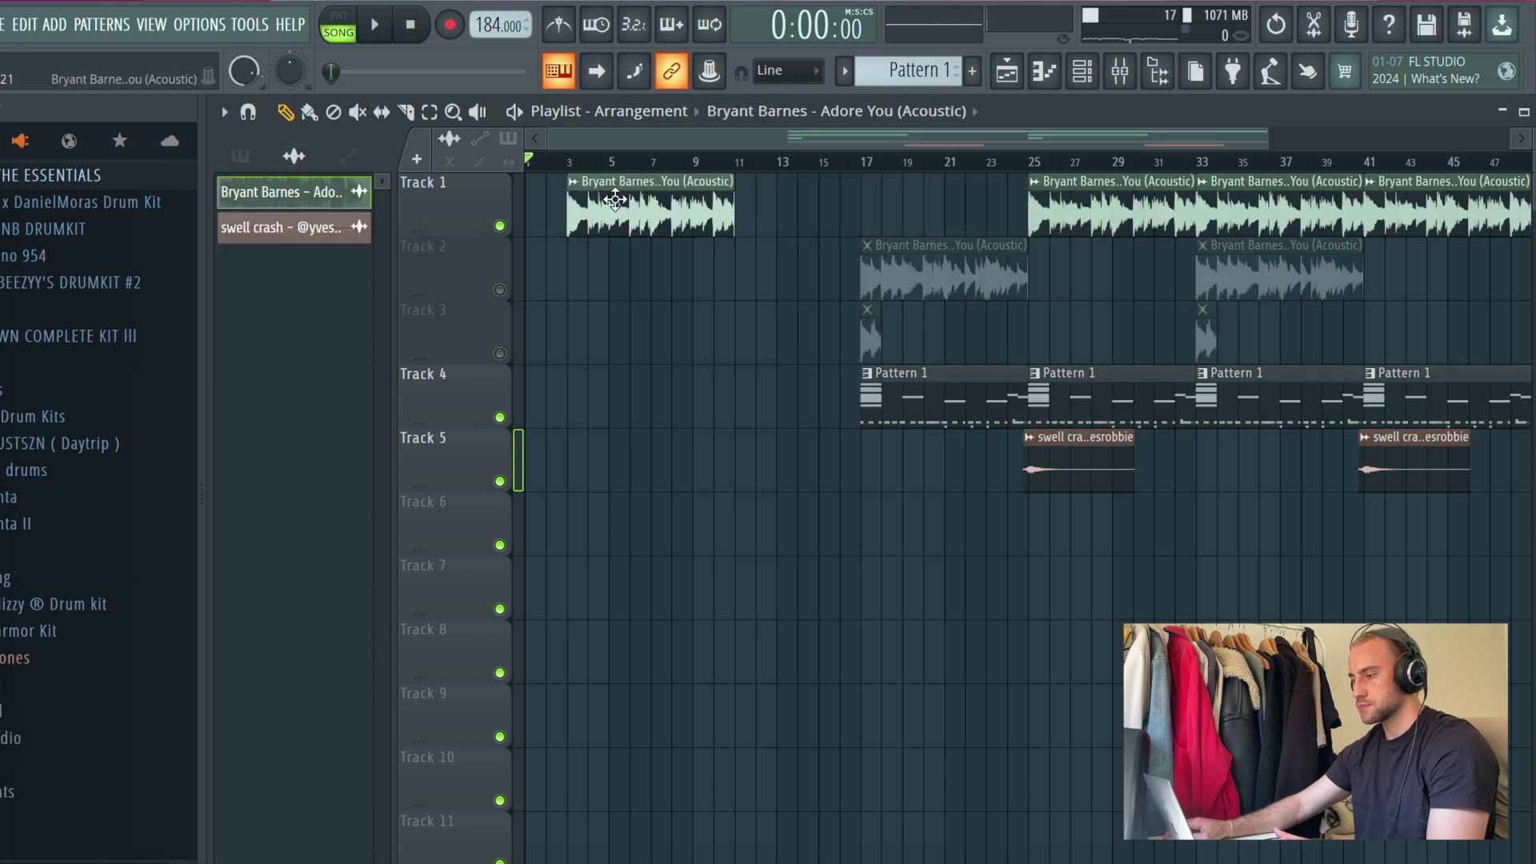
Step: Unmute Track 2 and move its first acoustic song clip to bar 9
left_click(500, 290)
left_click_drag(944, 273, 777, 274)
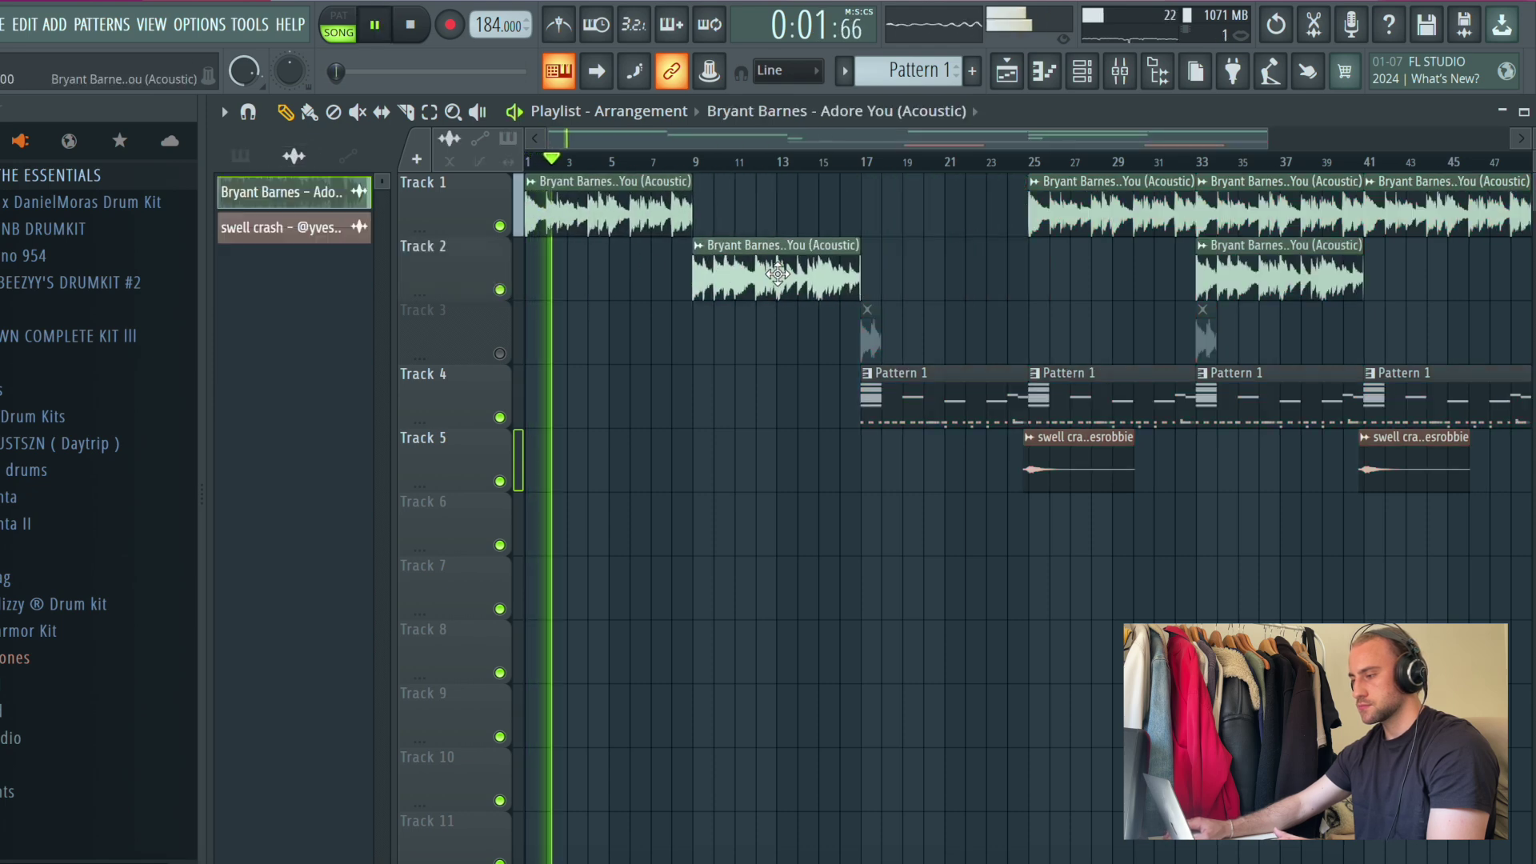
Step: Move the first swell crash clip on Track 5 to just before bar 17
scroll(958, 464, "down", 2)
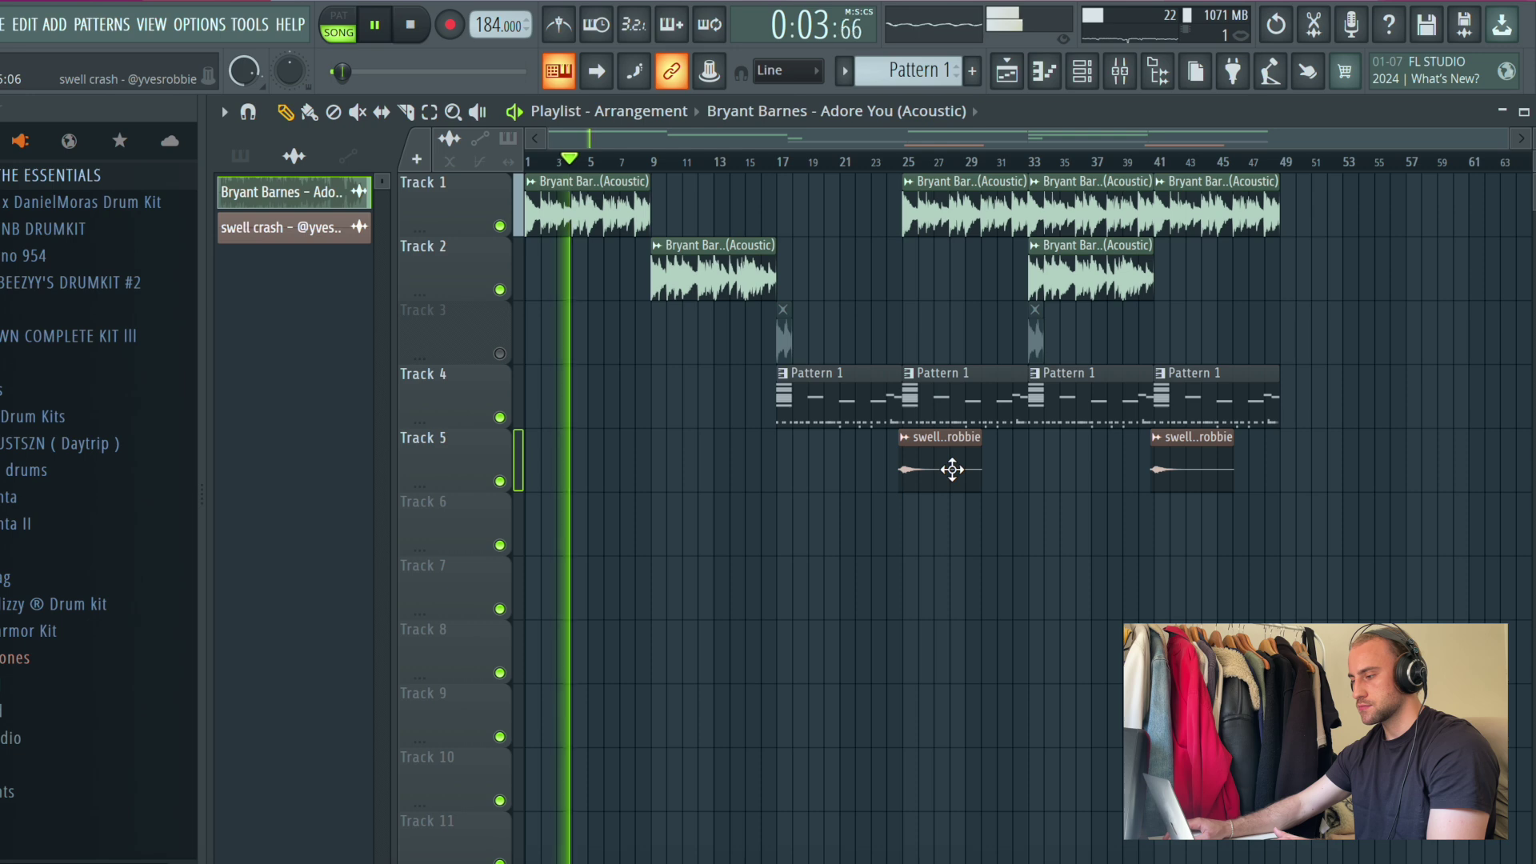
scroll(778, 162, "up", 10)
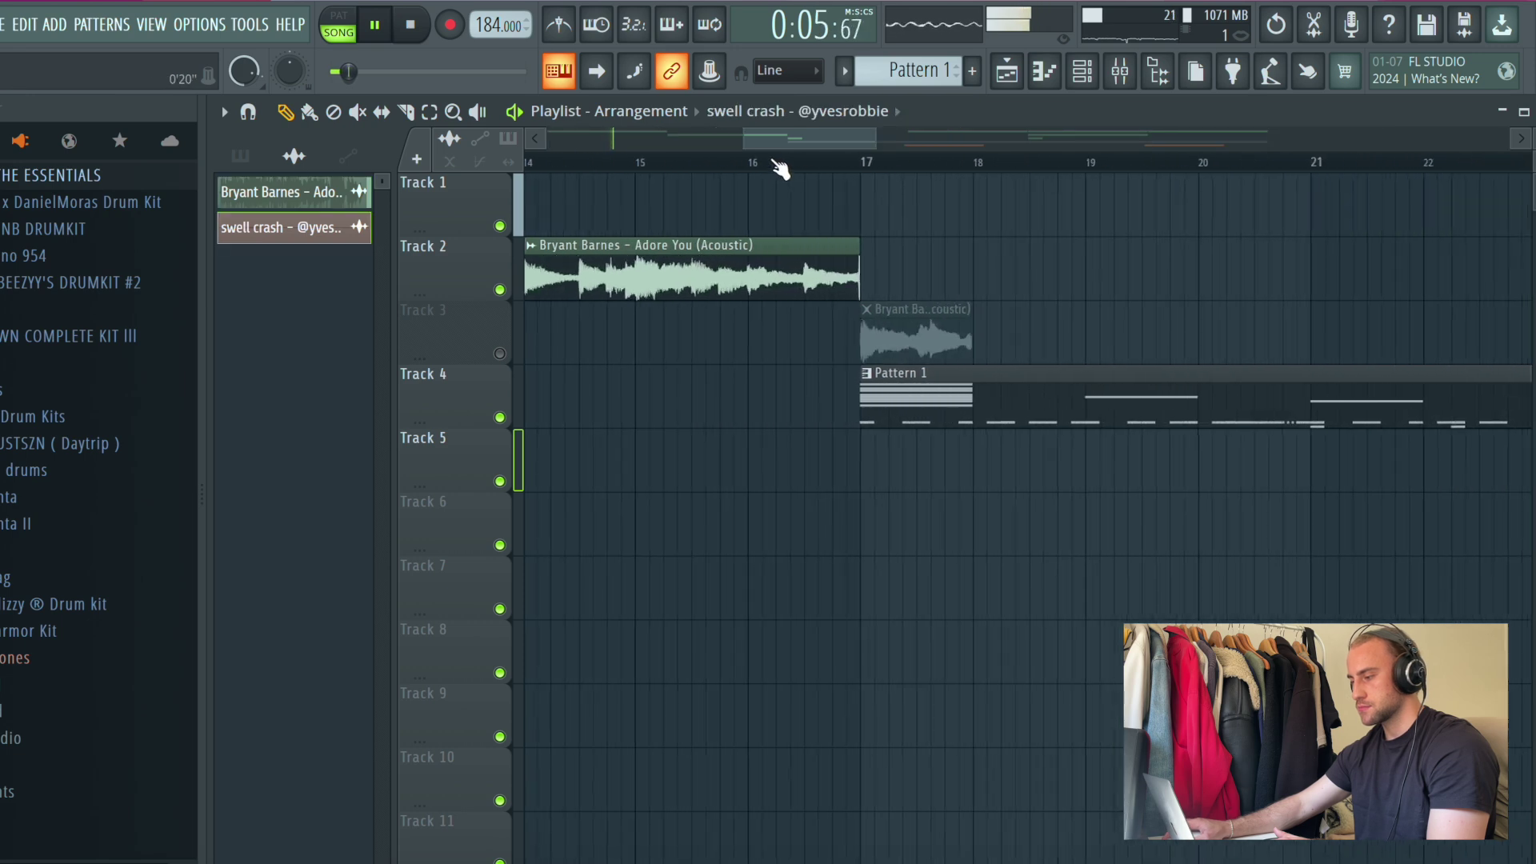
left_click(824, 479)
scroll(858, 302, "down", 5)
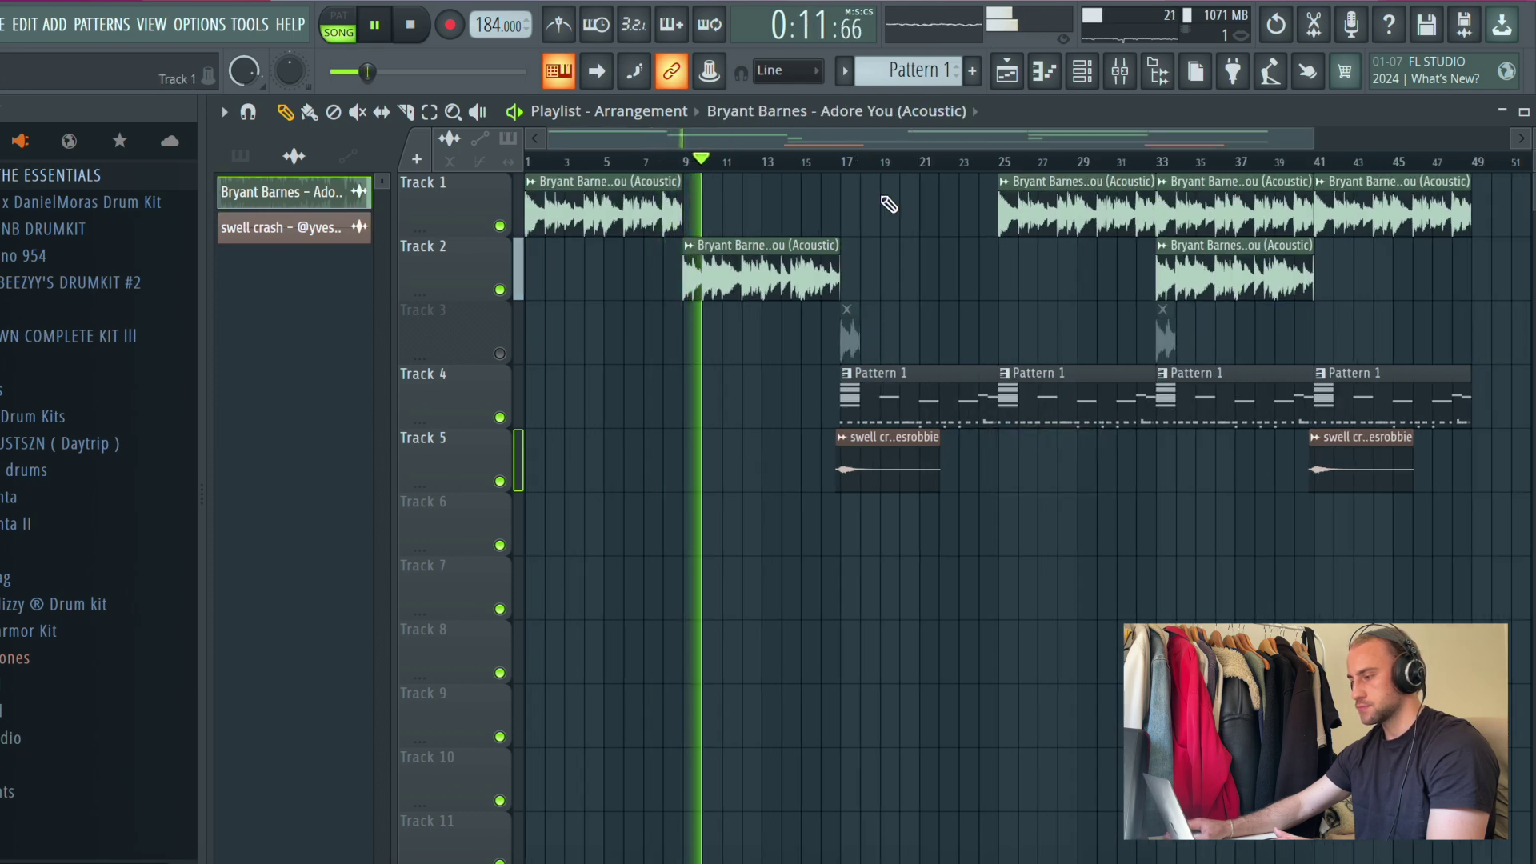
Step: Place an acoustic song clip at bar 17 on Track 1 and delete the Track 2 clip at bar 33
left_click(841, 227)
right_click(1231, 268)
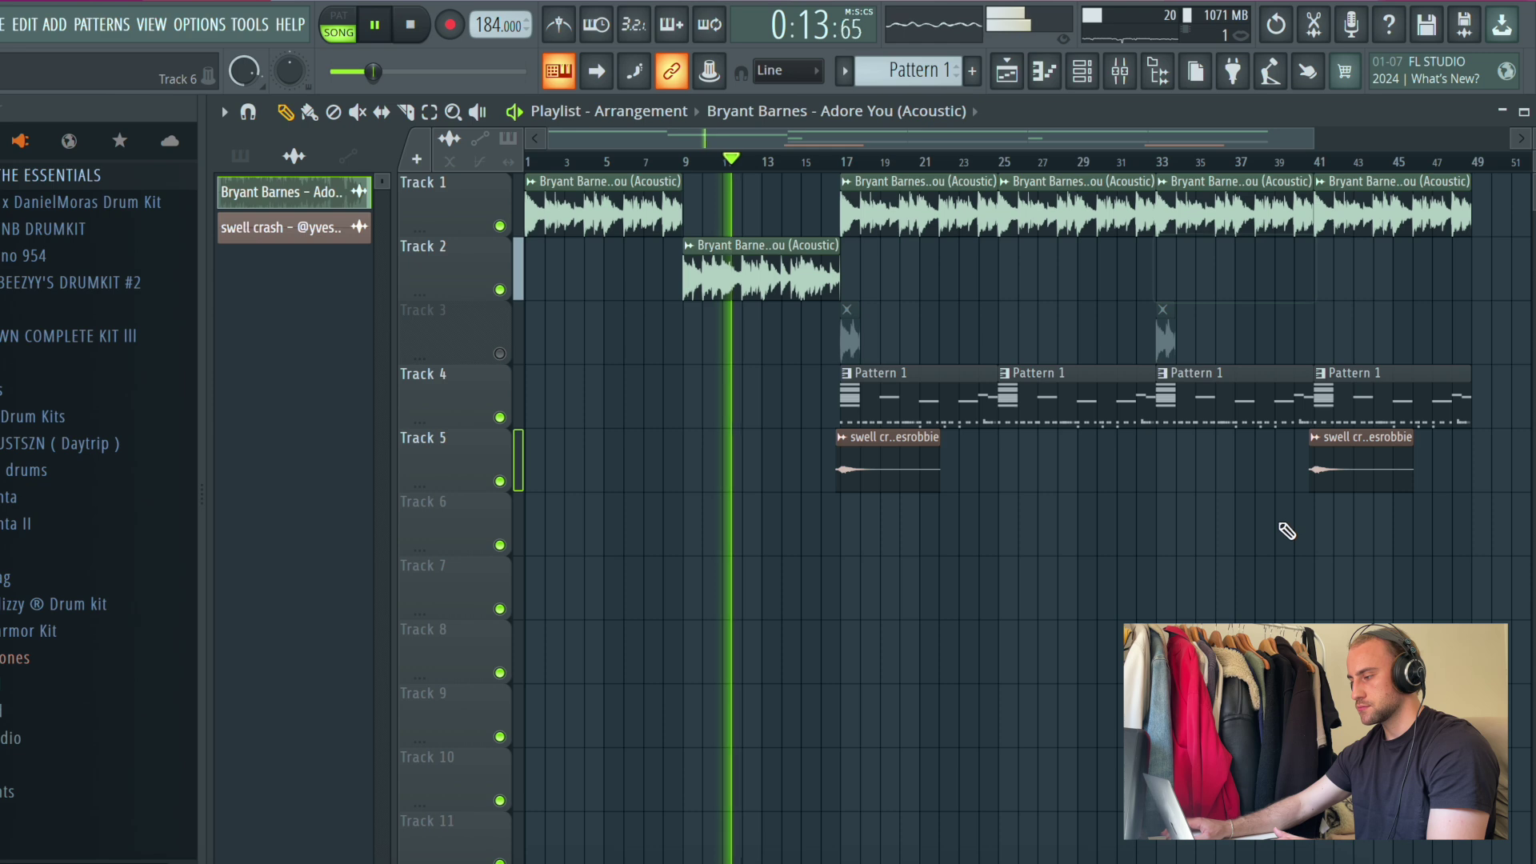
Step: Move the second swell crash clip on Track 5 to just before bar 33
left_click(1360, 438)
scroll(1170, 174, "up", 5)
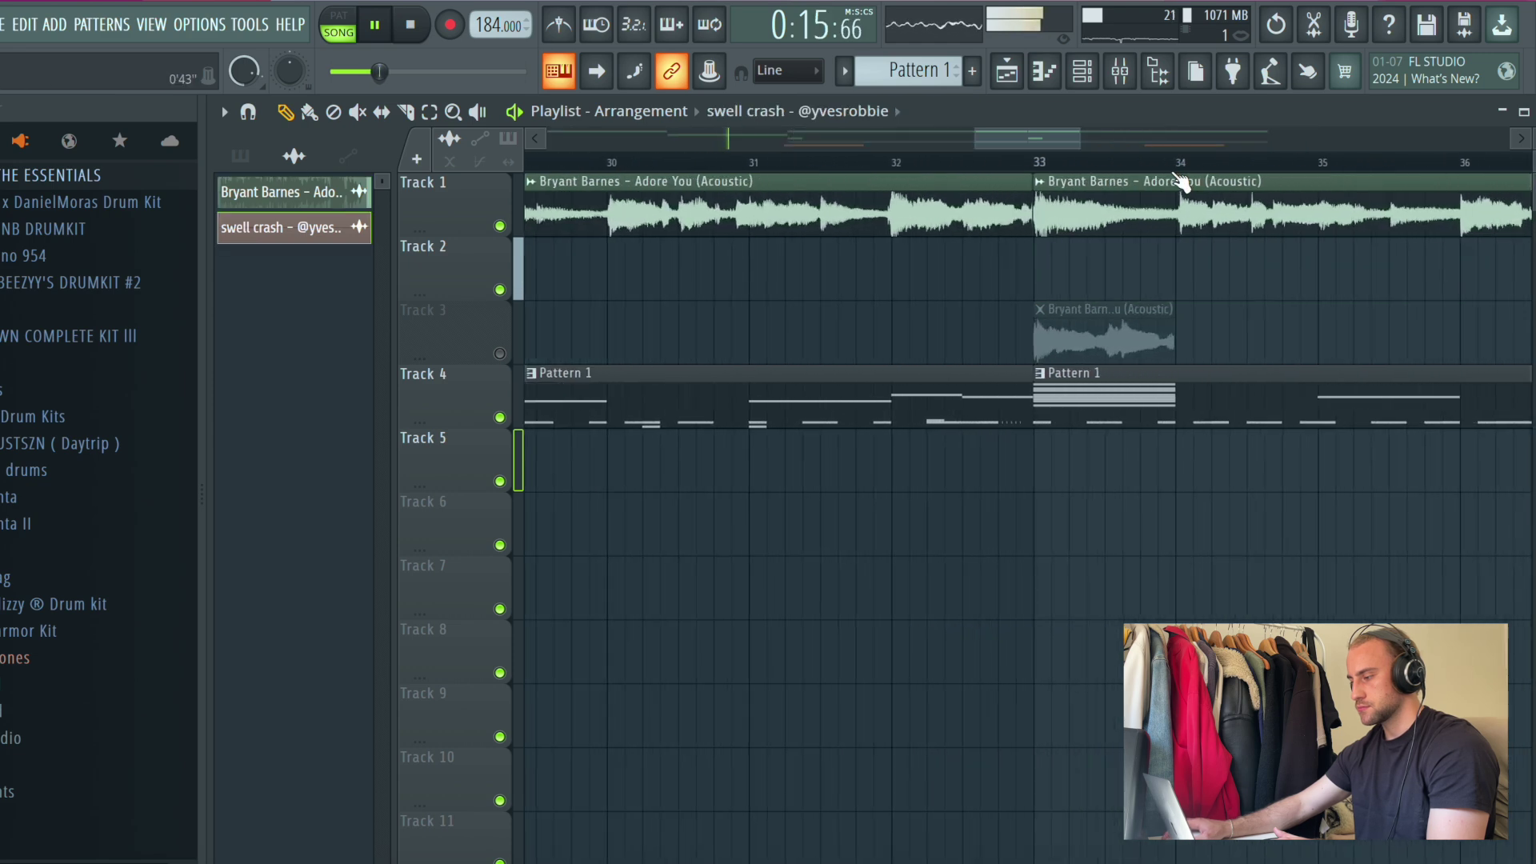
left_click(1008, 482)
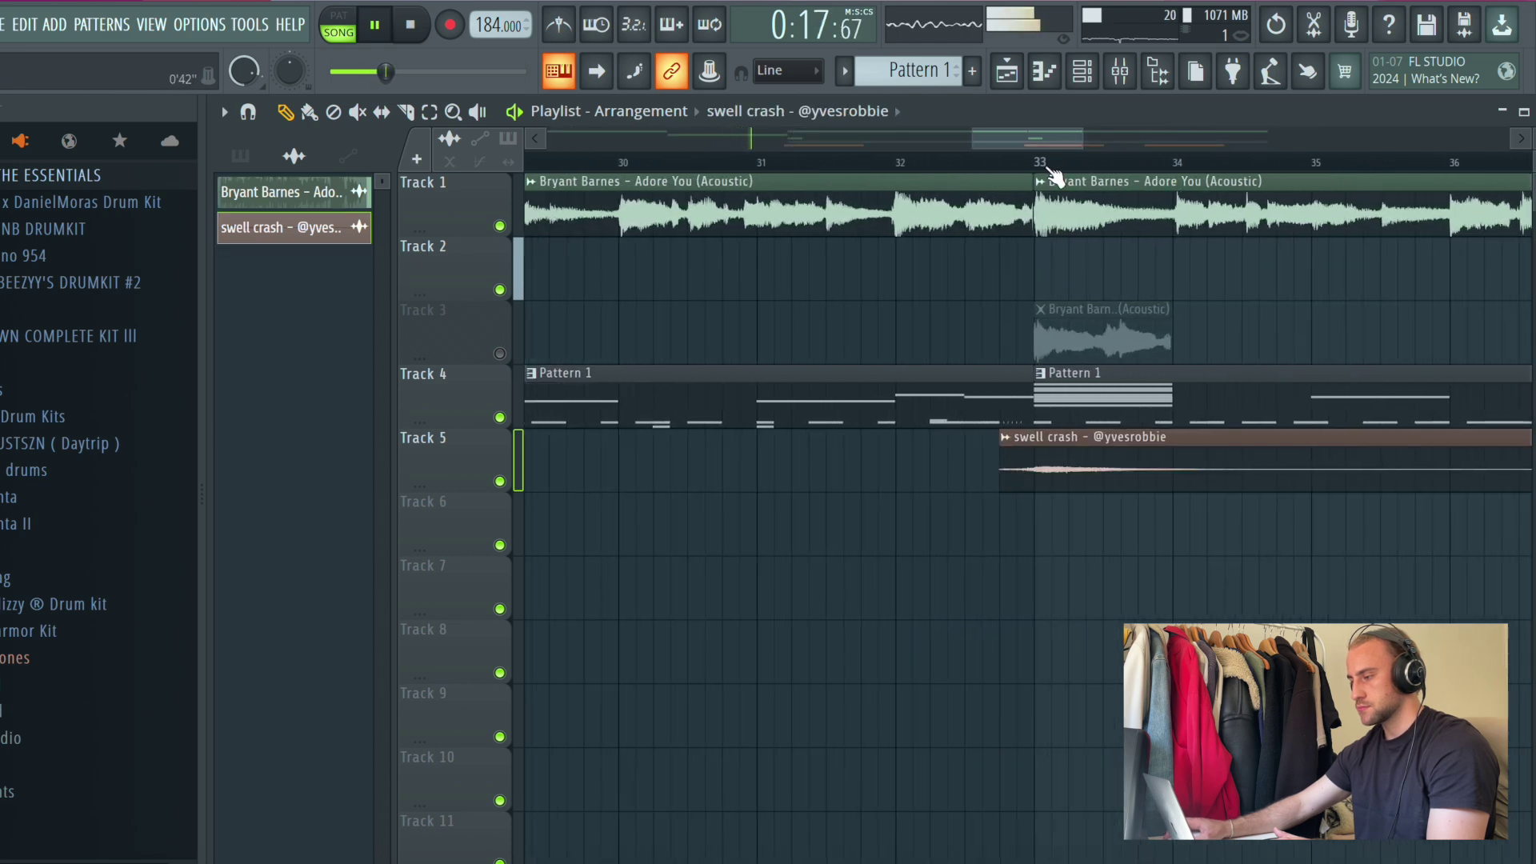
Step: Place acoustic song clips at bar 49 on Track 1 and at bar 57 on Track 2
scroll(1055, 176, "down", 5)
left_click(2, 24)
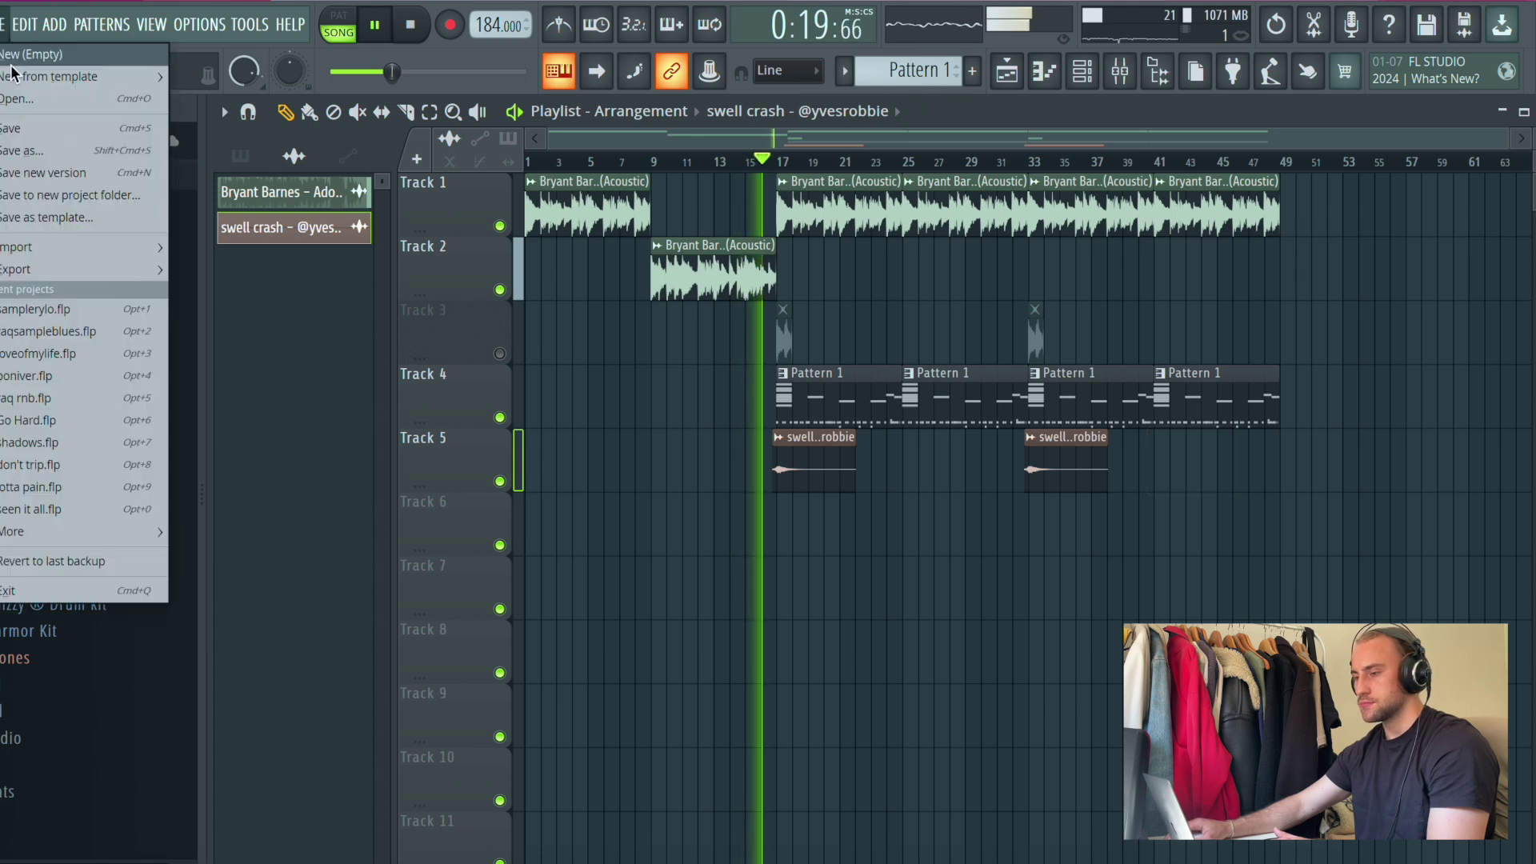
left_click(875, 634)
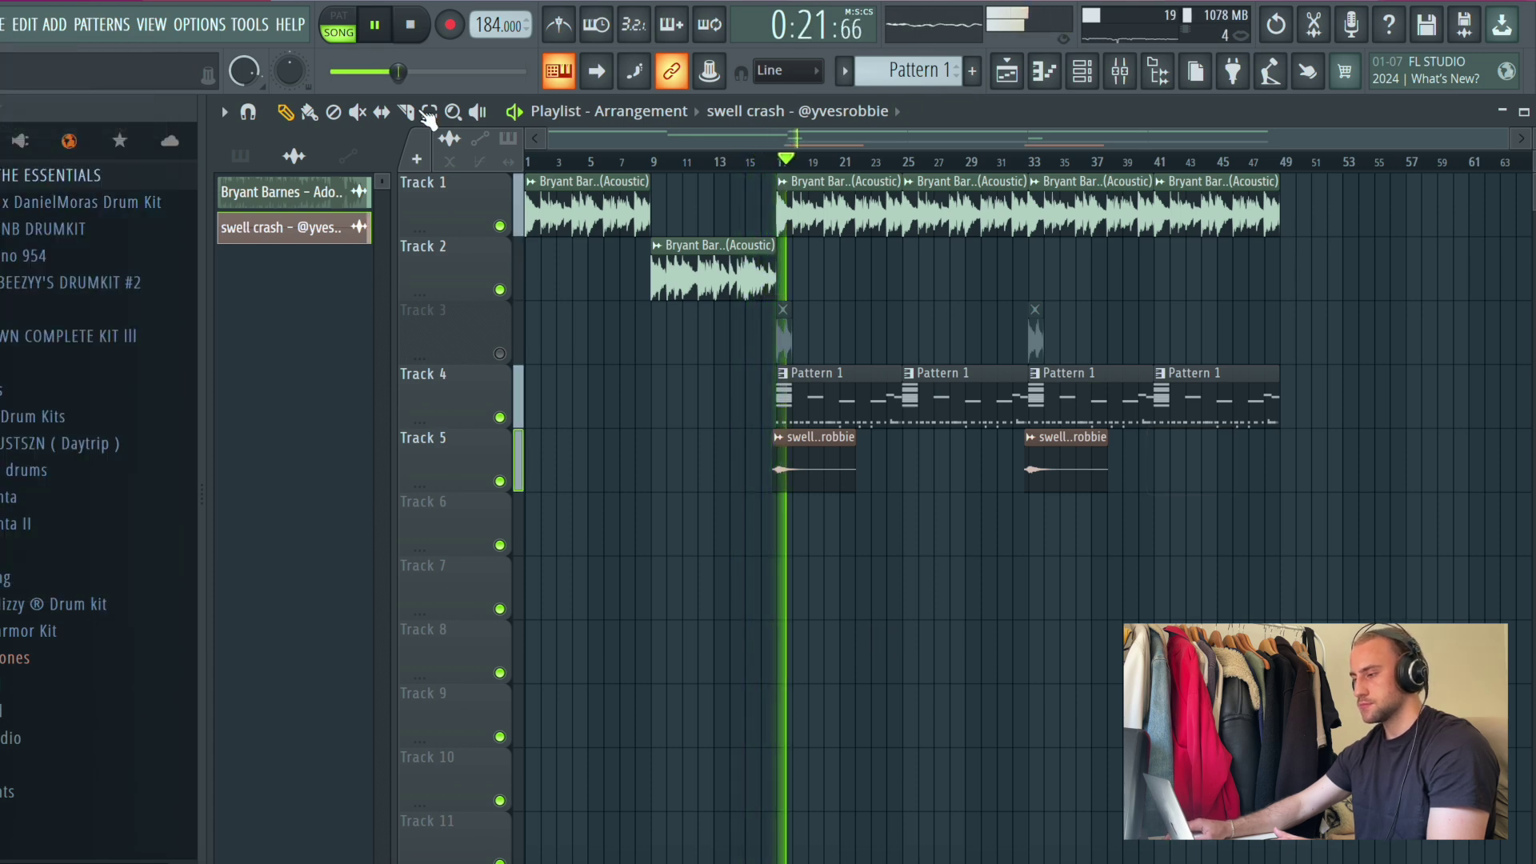
left_click_drag(741, 424, 524, 180)
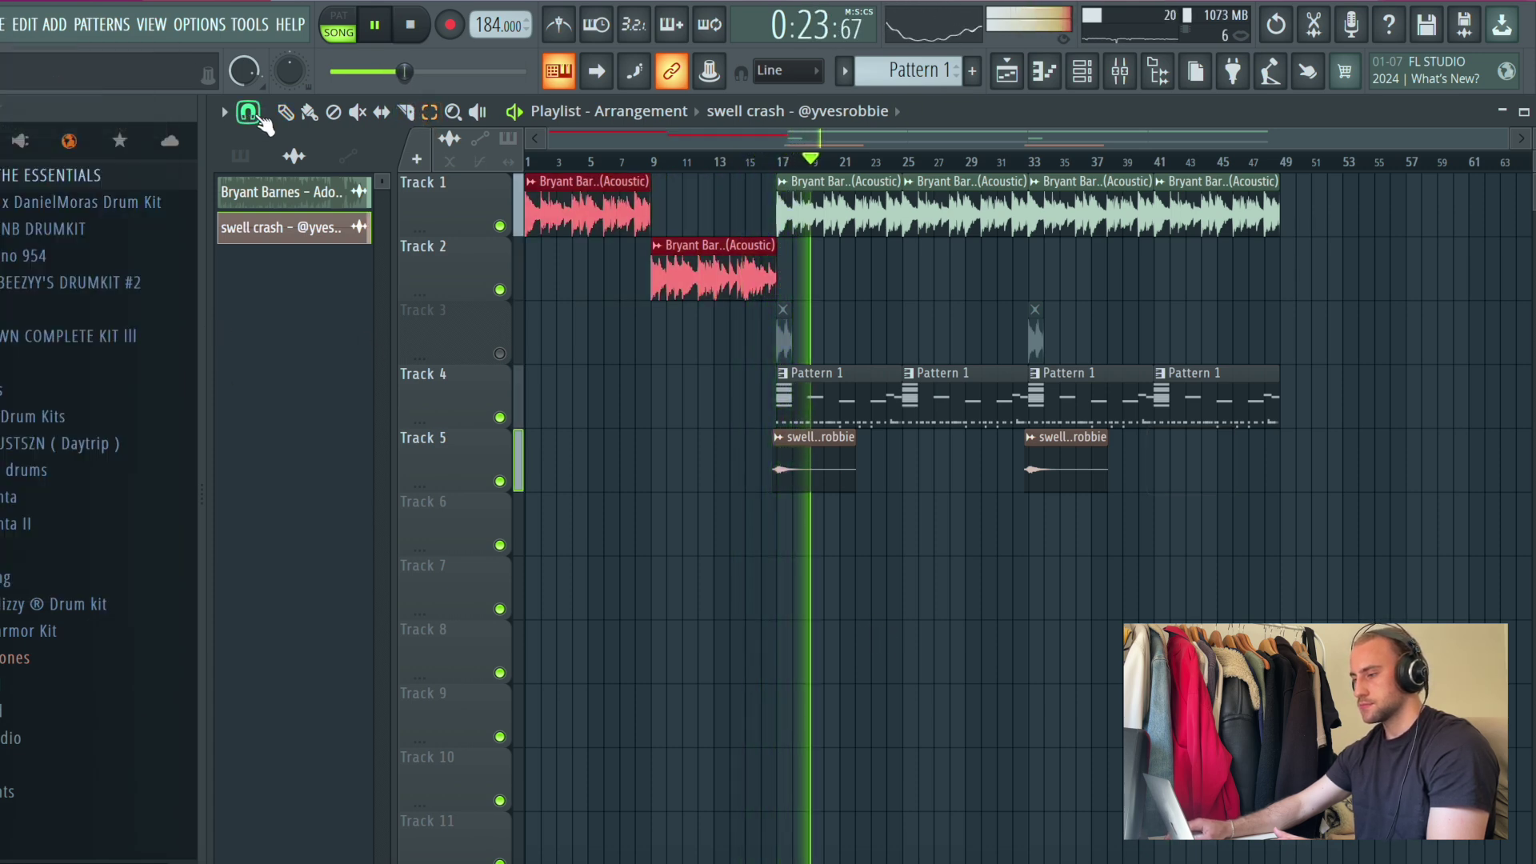
left_click(552, 326)
left_click(284, 112)
left_click(1297, 234)
left_click_drag(1296, 235, 1279, 233)
left_click(1405, 284)
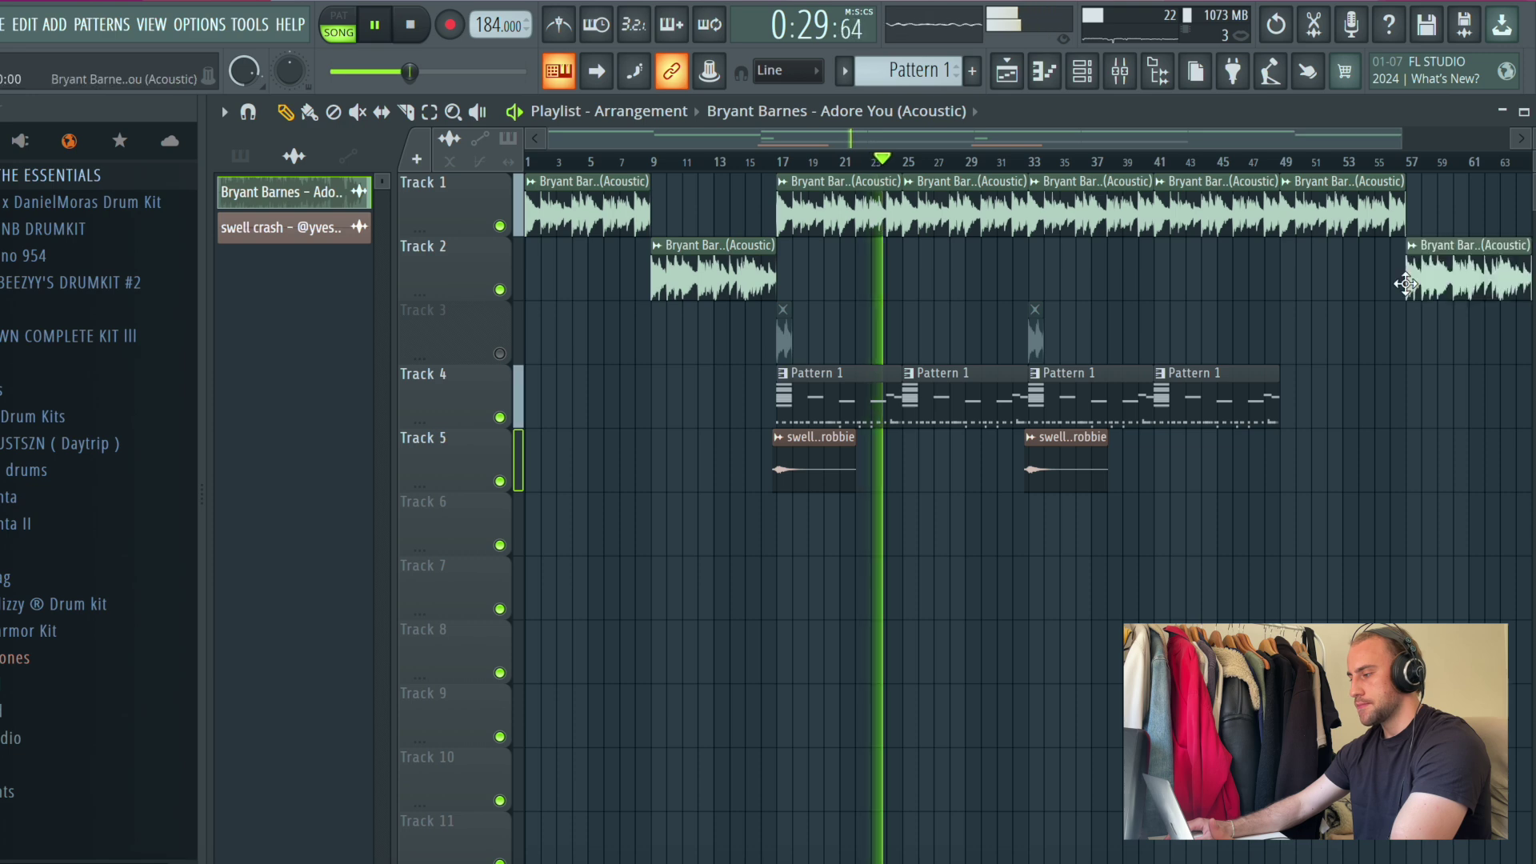
Step: Delete both muted song clips on Track 3 and unmute the track
scroll(1347, 160, "down", 2)
right_click(933, 340)
right_click(732, 340)
left_click(499, 354)
Step: Add another swell crash clip on Track 5 just before bar 49
left_click(976, 469)
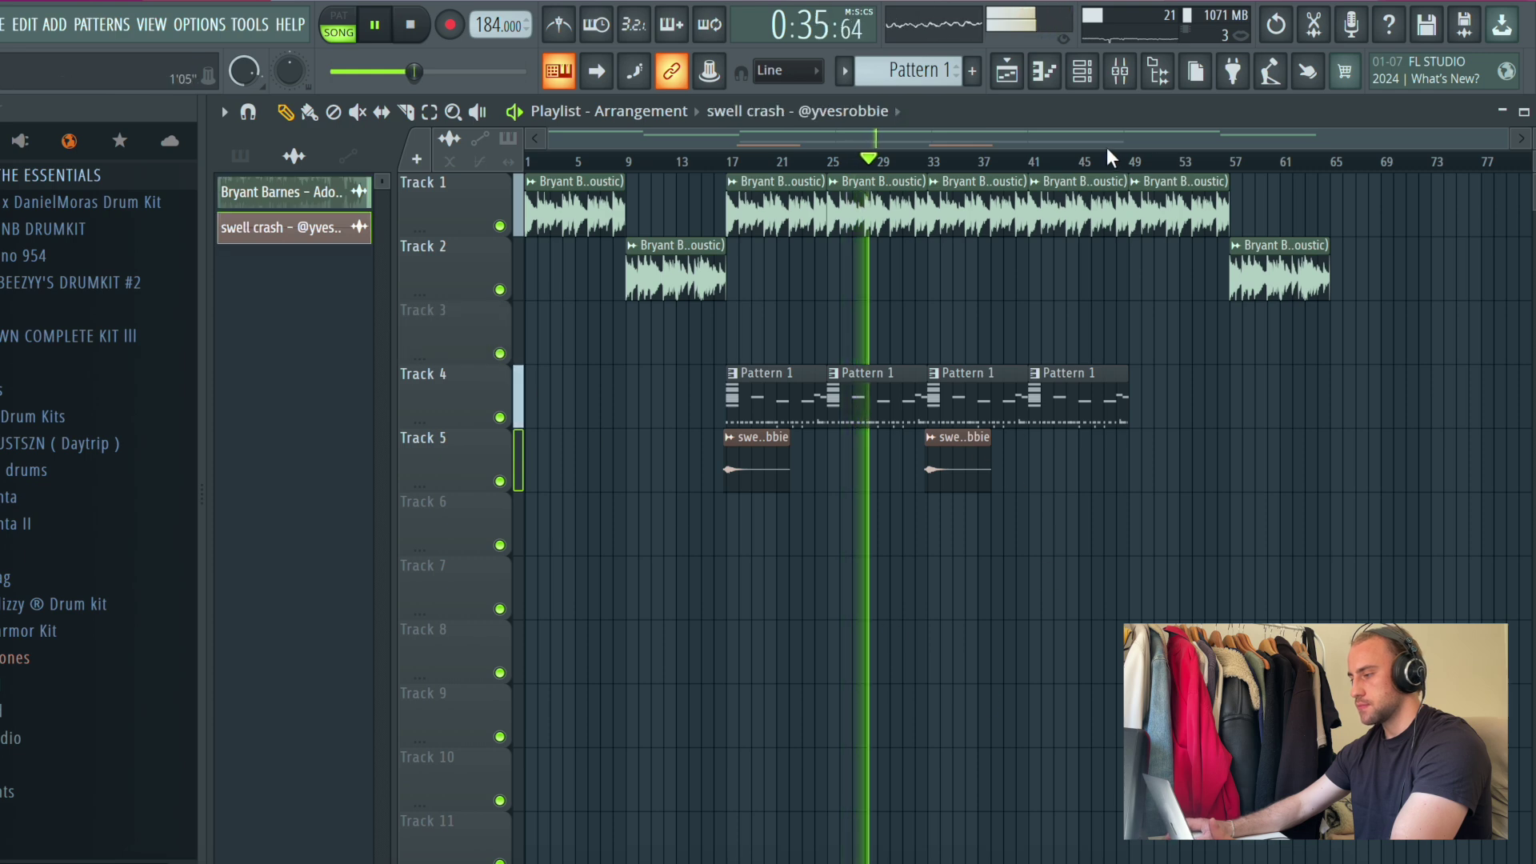
scroll(1107, 155, "up", 6)
left_click(1080, 474)
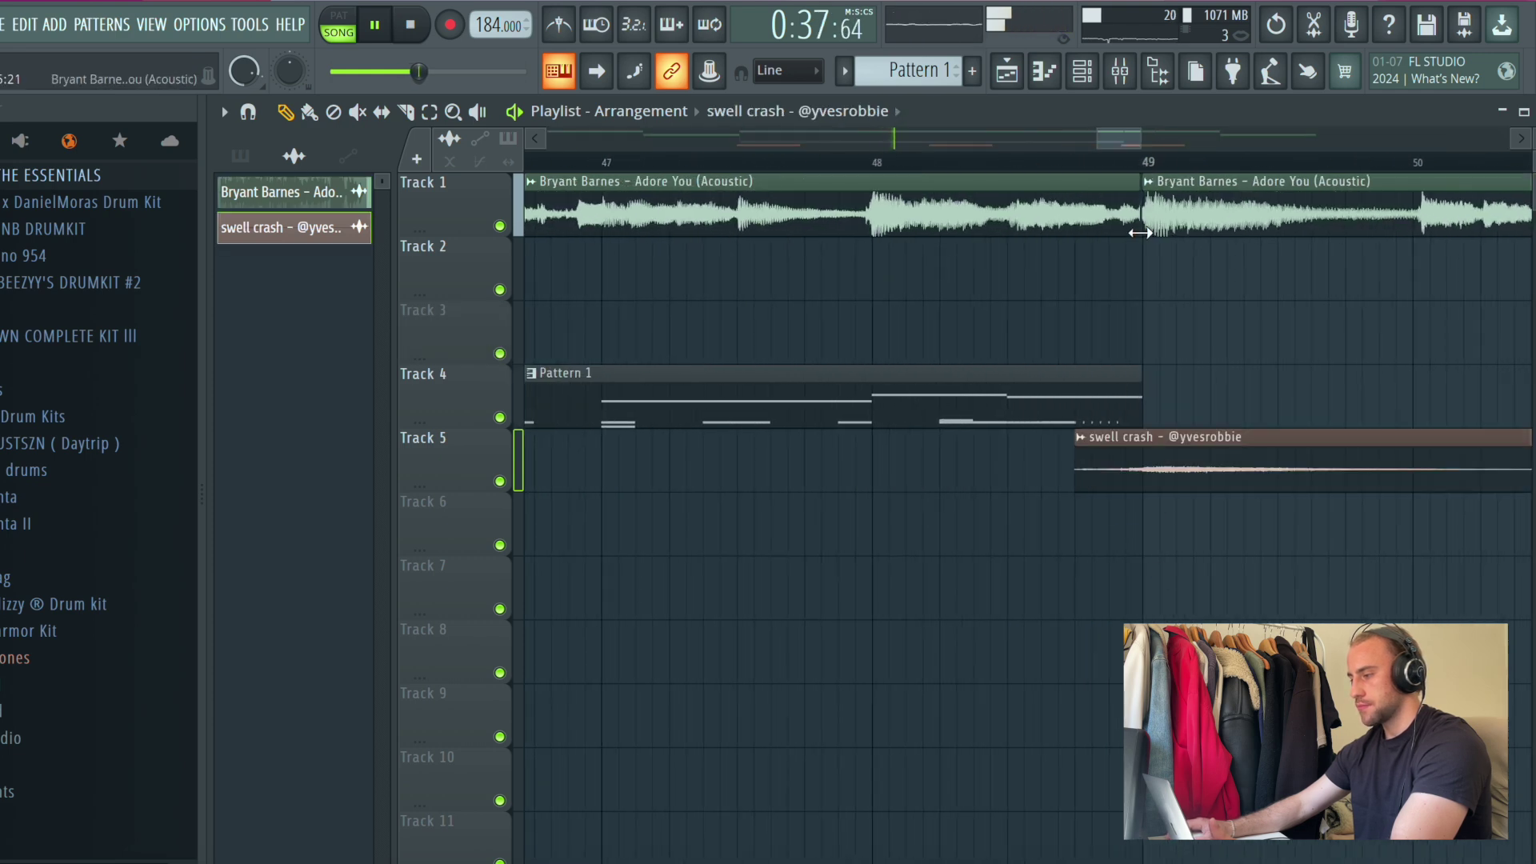
scroll(1157, 172, "down", 6)
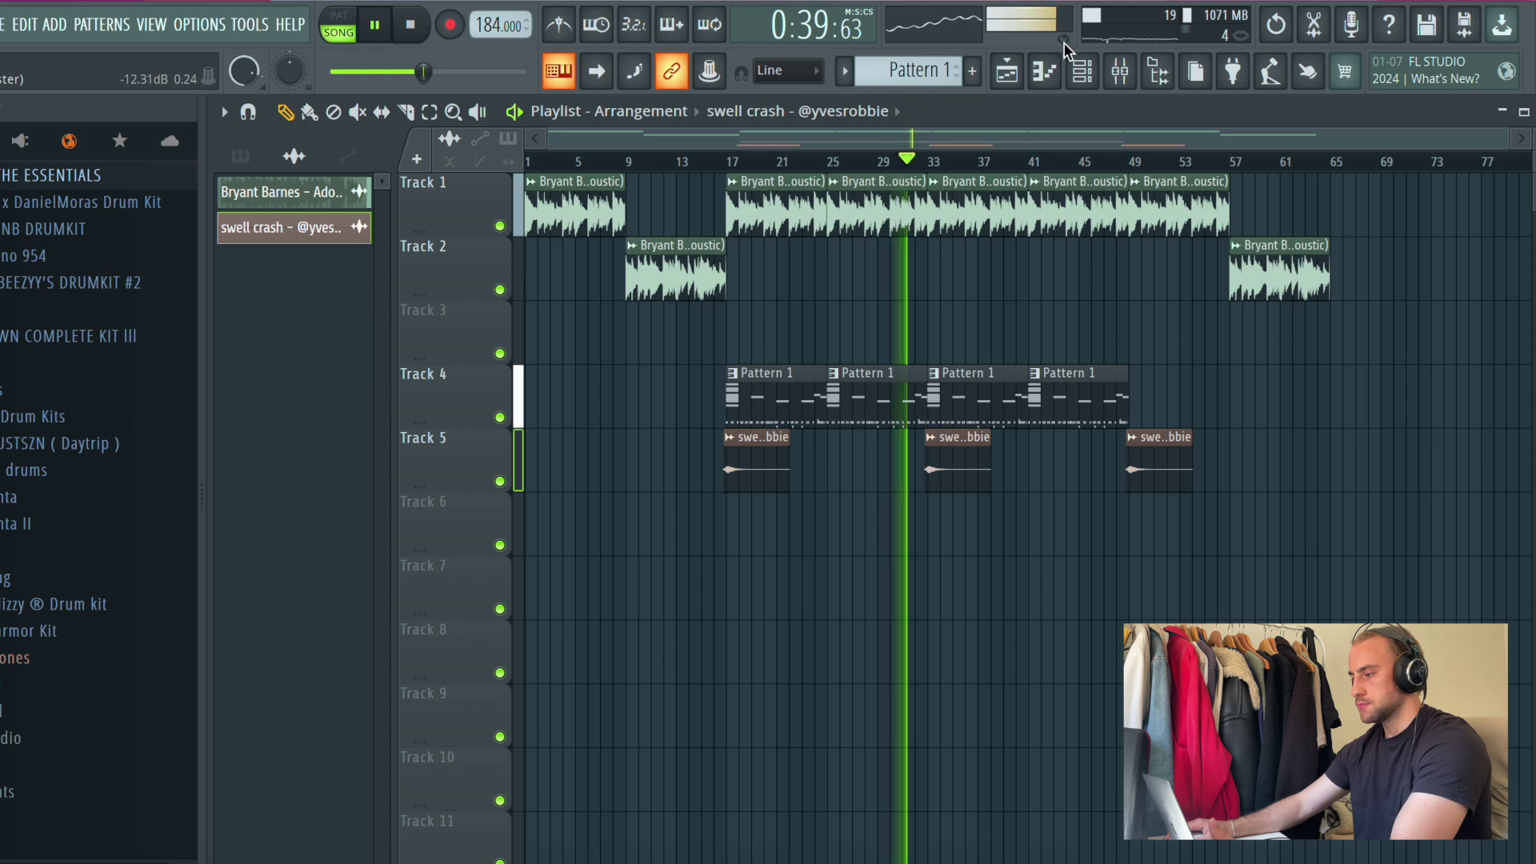
Step: Unmute the DUMMI hat channel in Pattern 1's channel rack and cut its notes
key("F6")
left_click(907, 72)
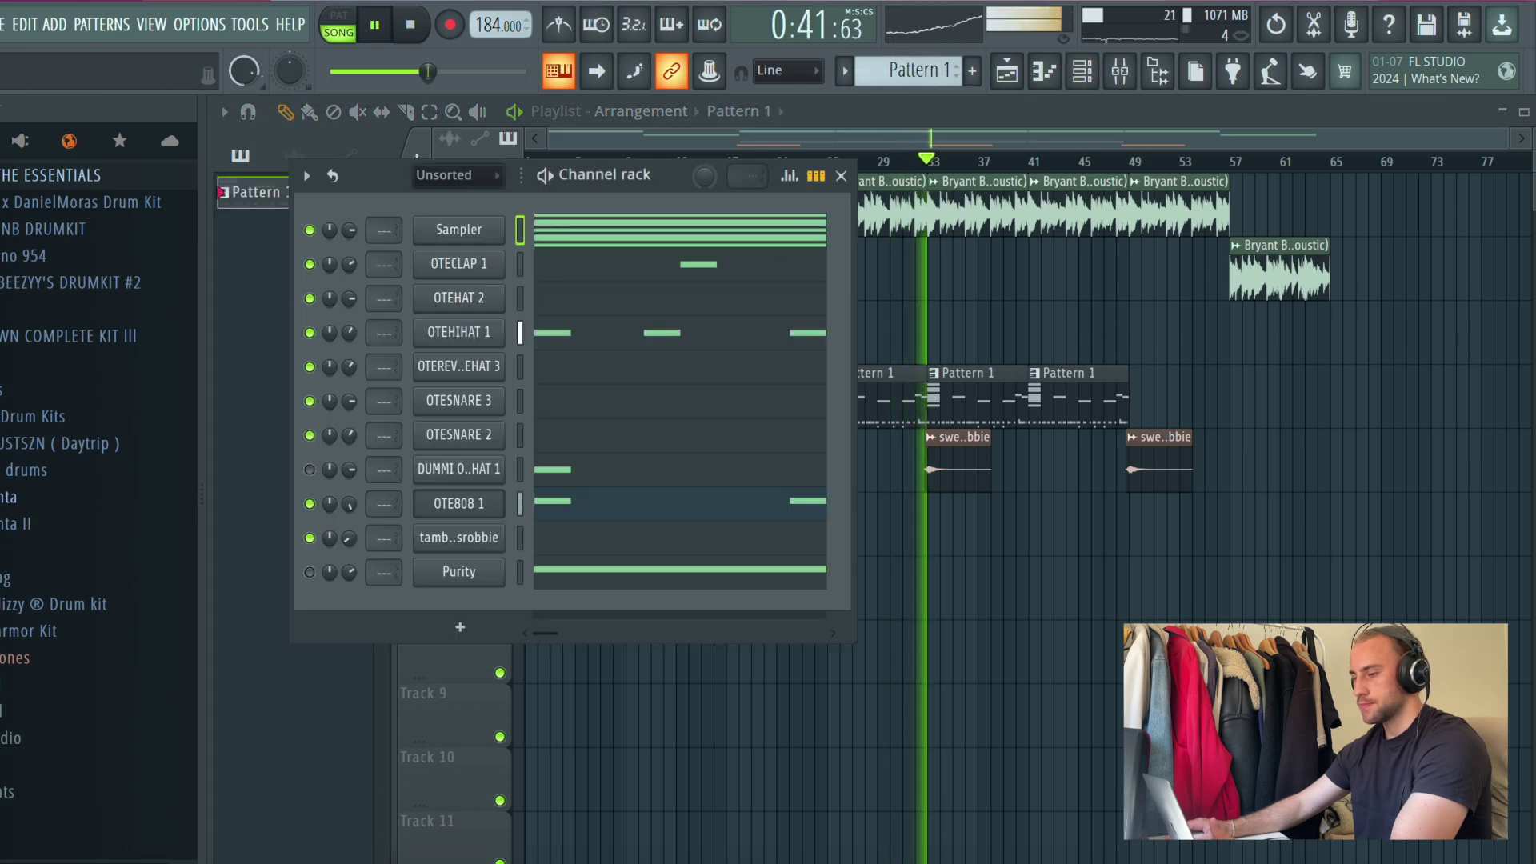
scroll(60, 534, "up", 8)
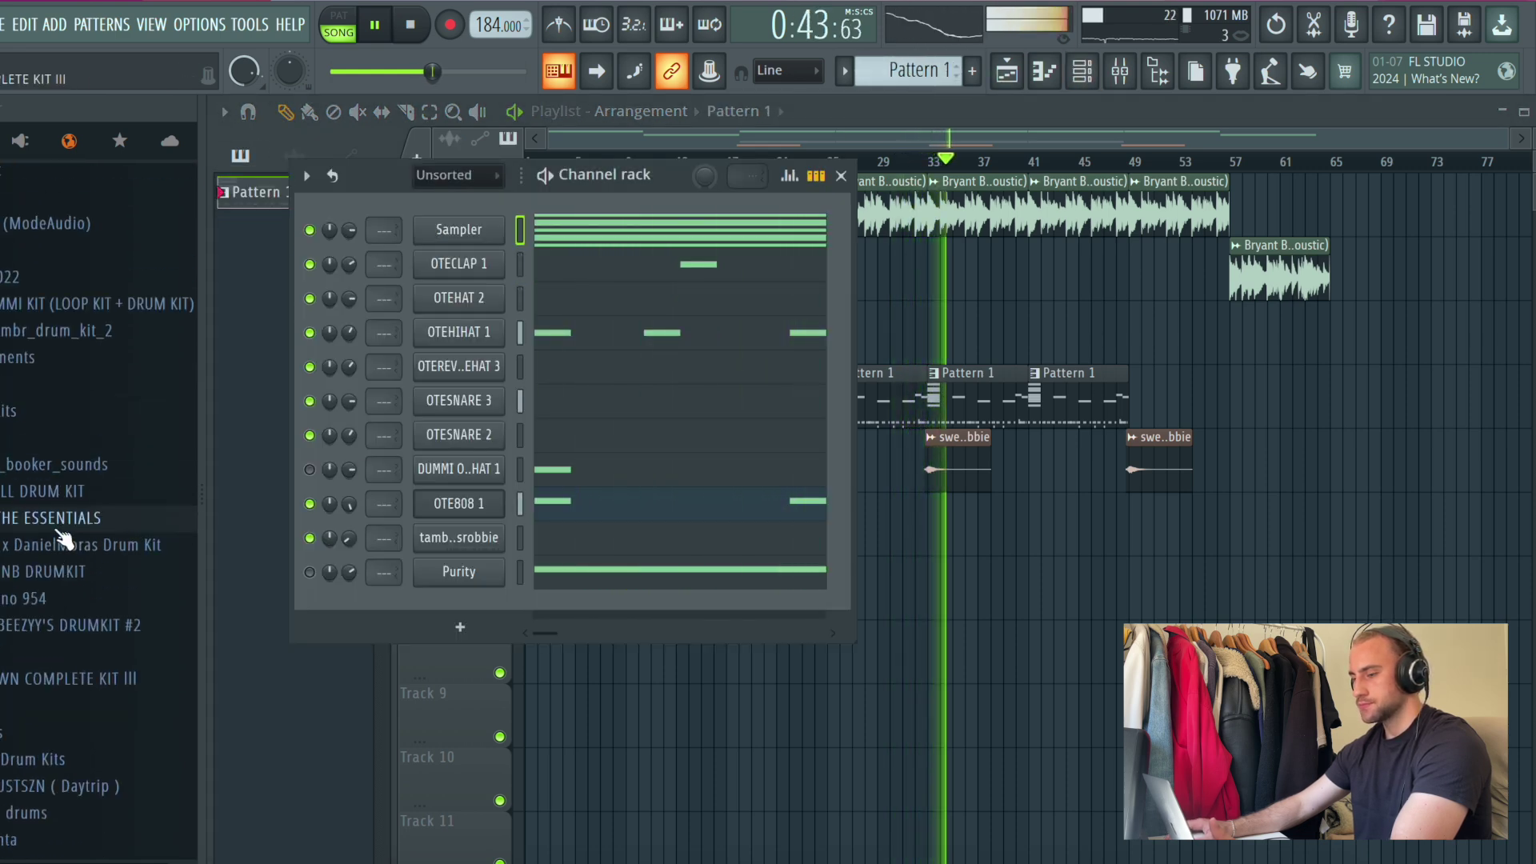
scroll(64, 540, "up", 4)
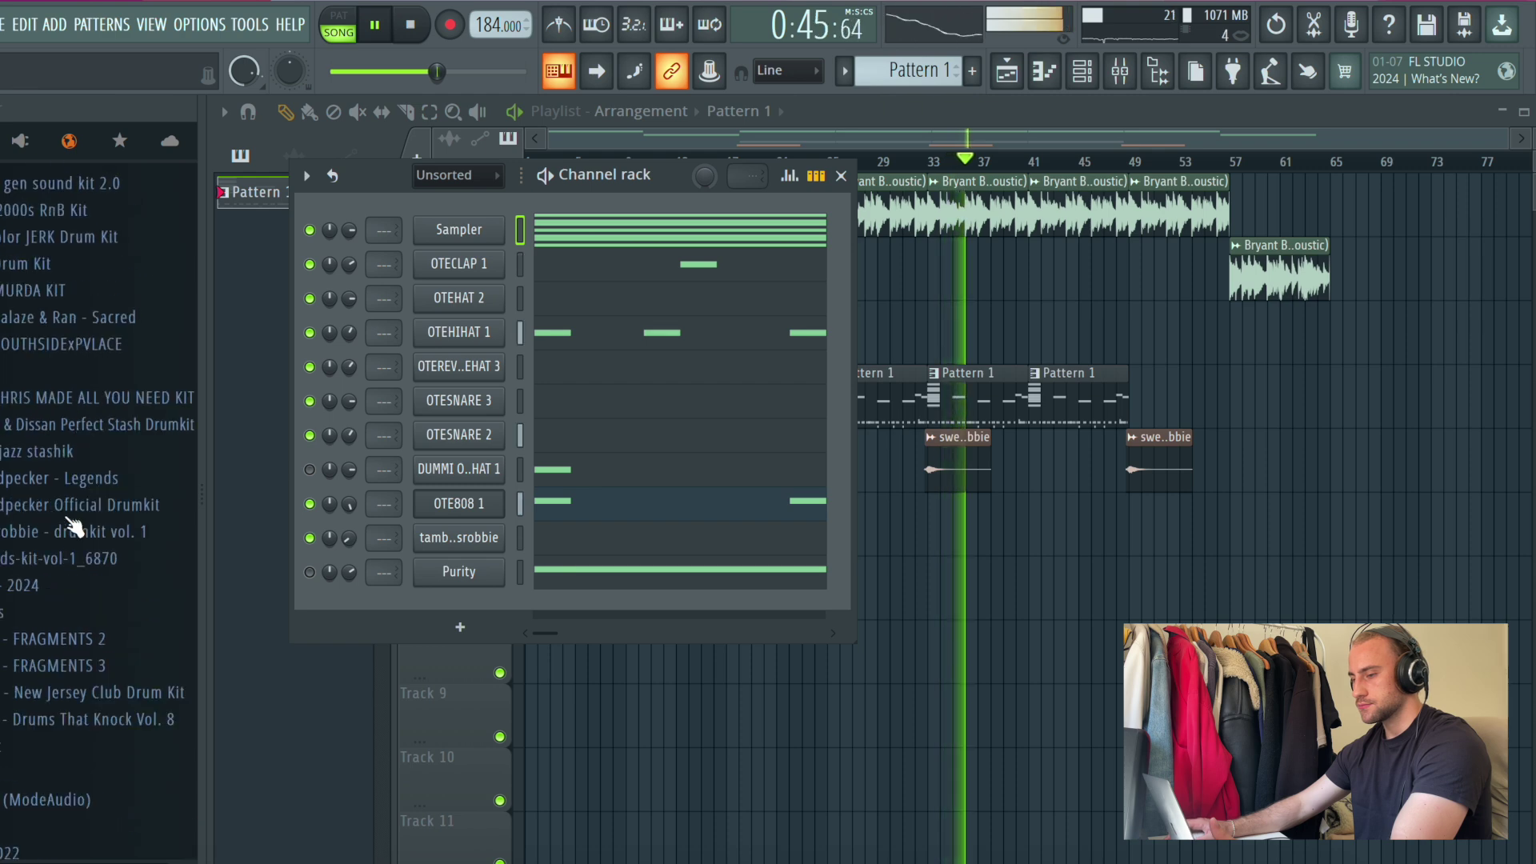
scroll(70, 524, "up", 2)
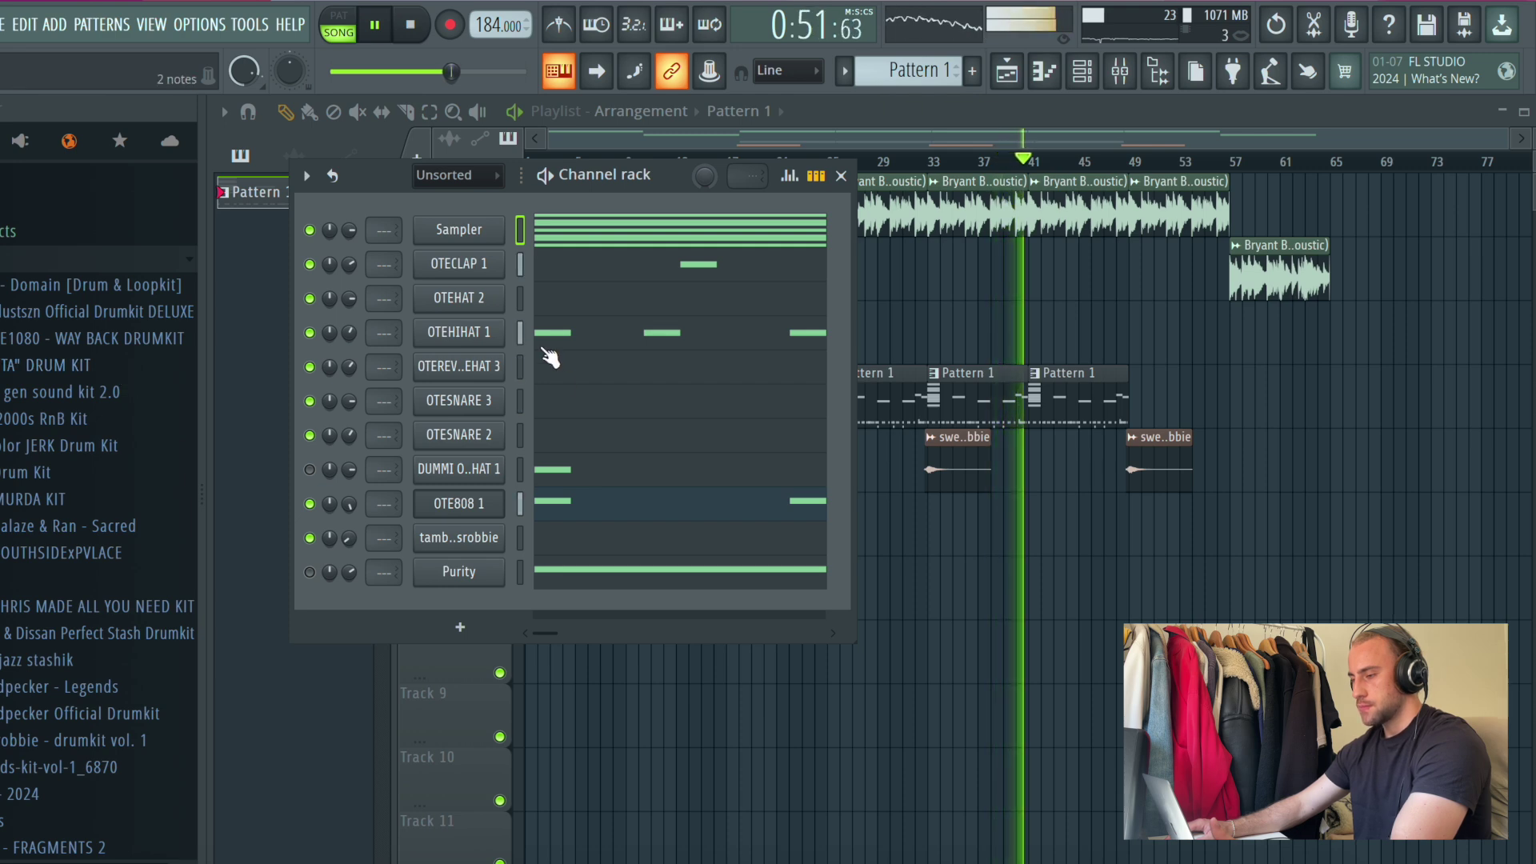
left_click_drag(520, 262, 519, 576)
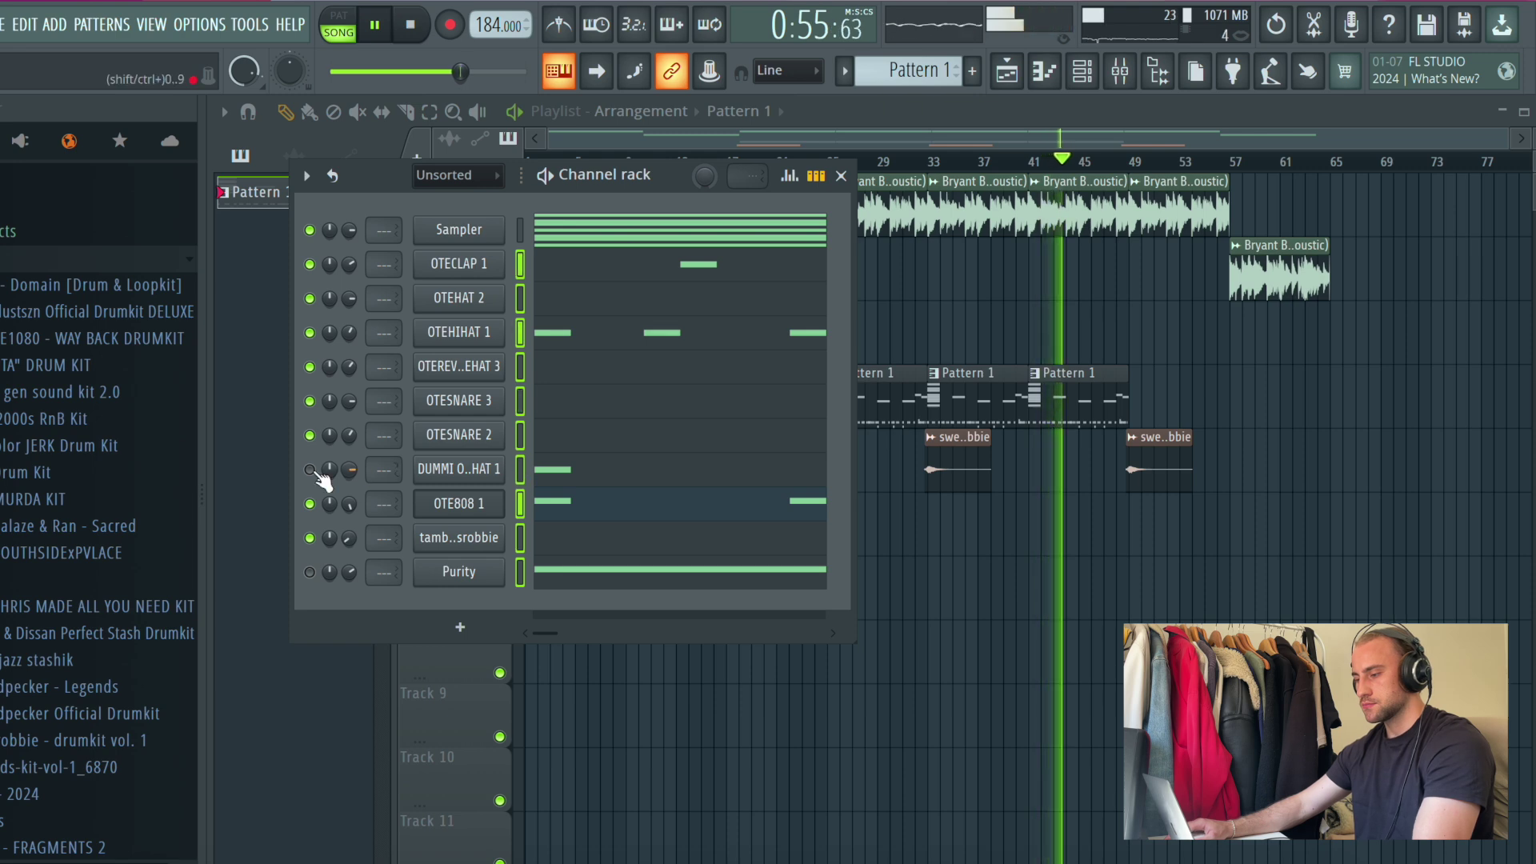
right_click(420, 467)
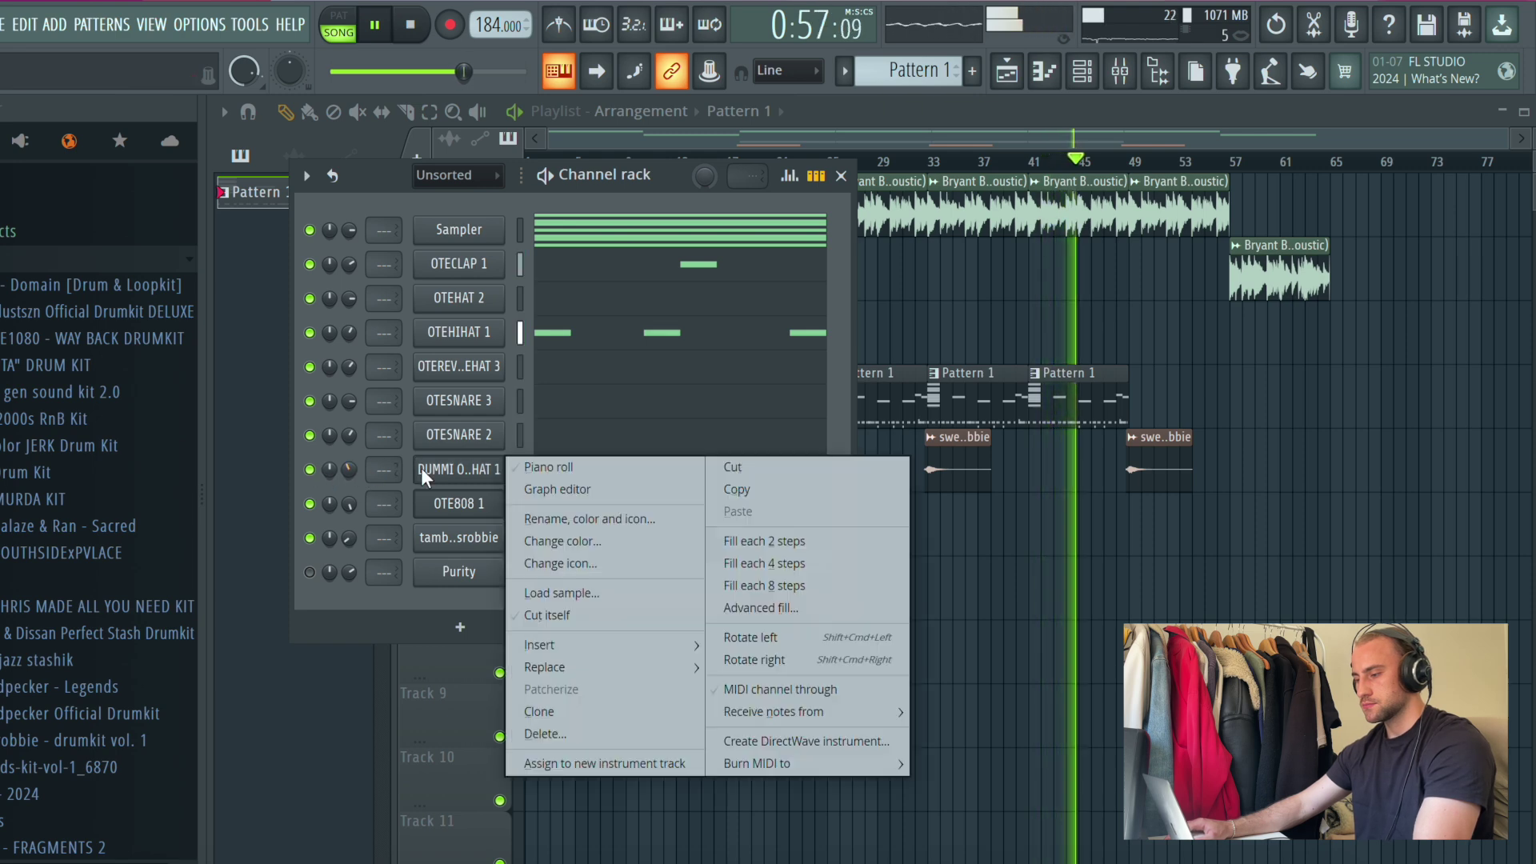
left_click(714, 467)
Step: Create Pattern 2 and paste the cut notes into its DUMMI hat channel
left_click(971, 70)
key("space")
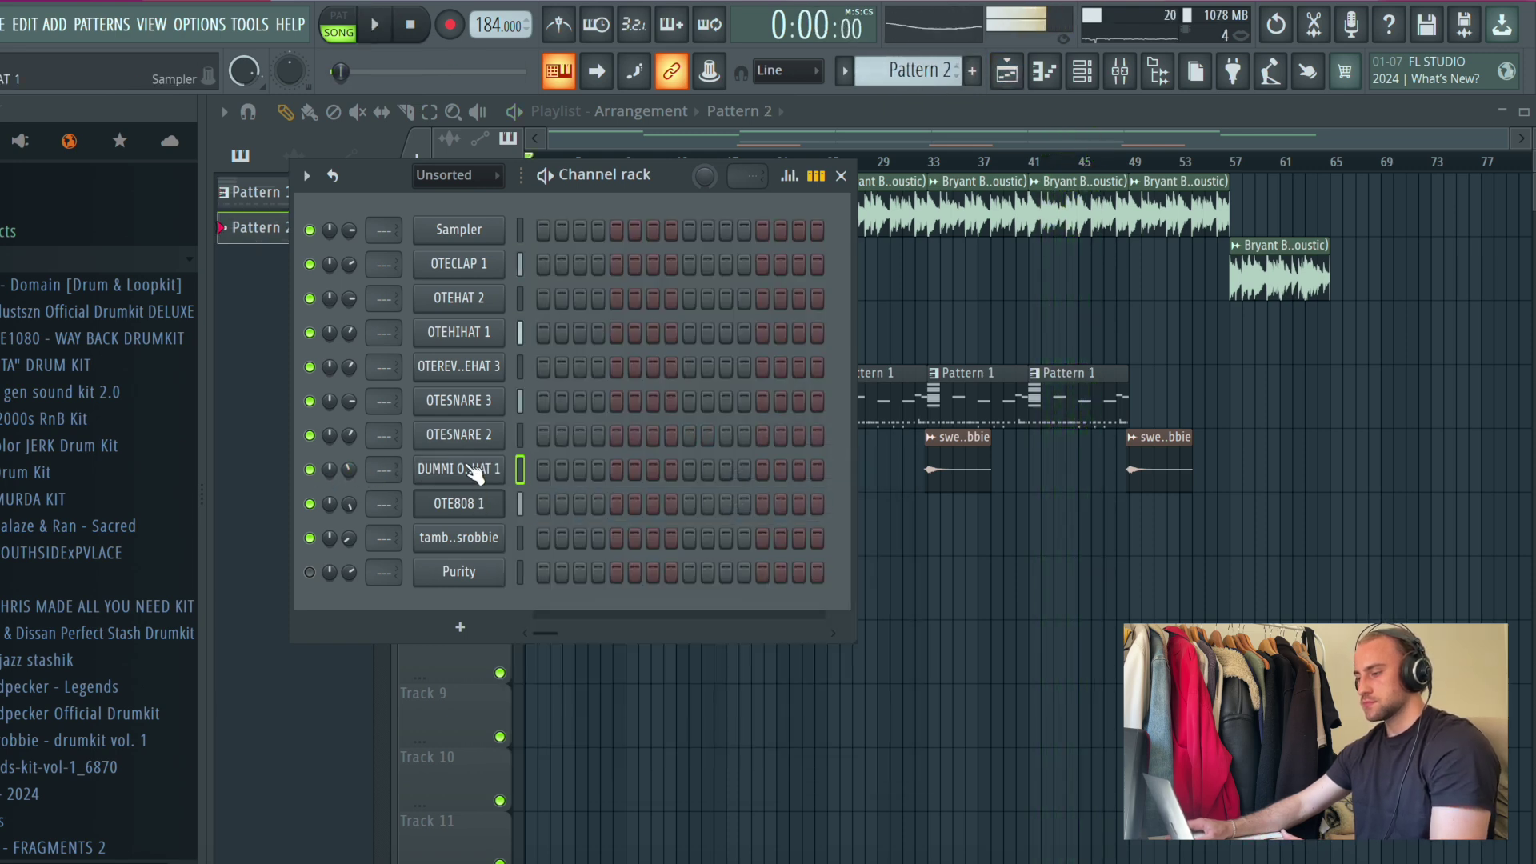
right_click(448, 469)
left_click(790, 512)
Step: Place Pattern 2 clips on Track 6 at bars 25 and 41 while playing the song from bar 17
key("F6")
key("space")
left_click(832, 523)
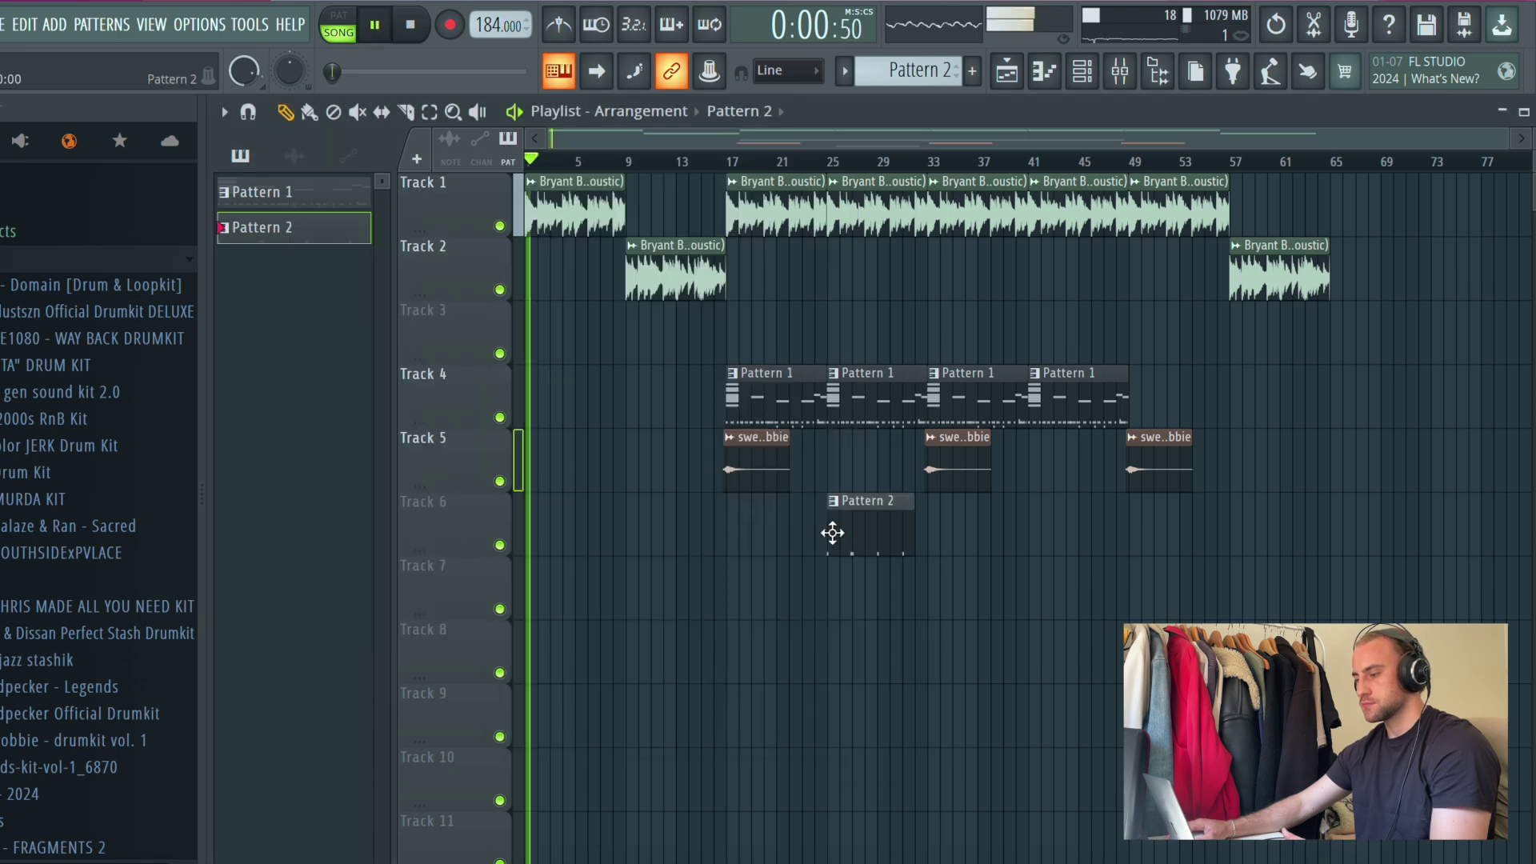
left_click(740, 160)
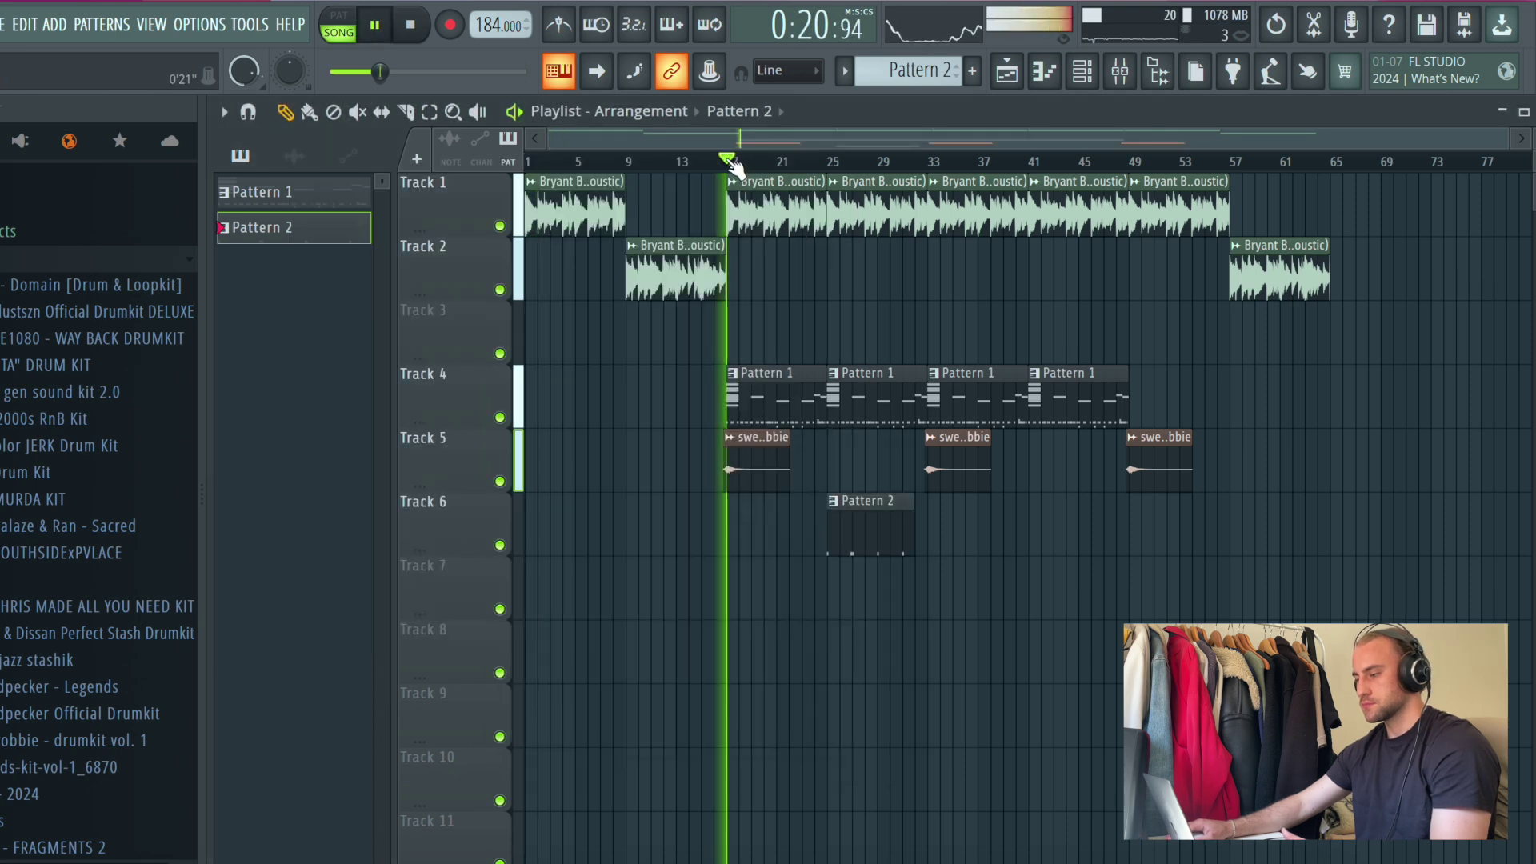
left_click(1023, 528)
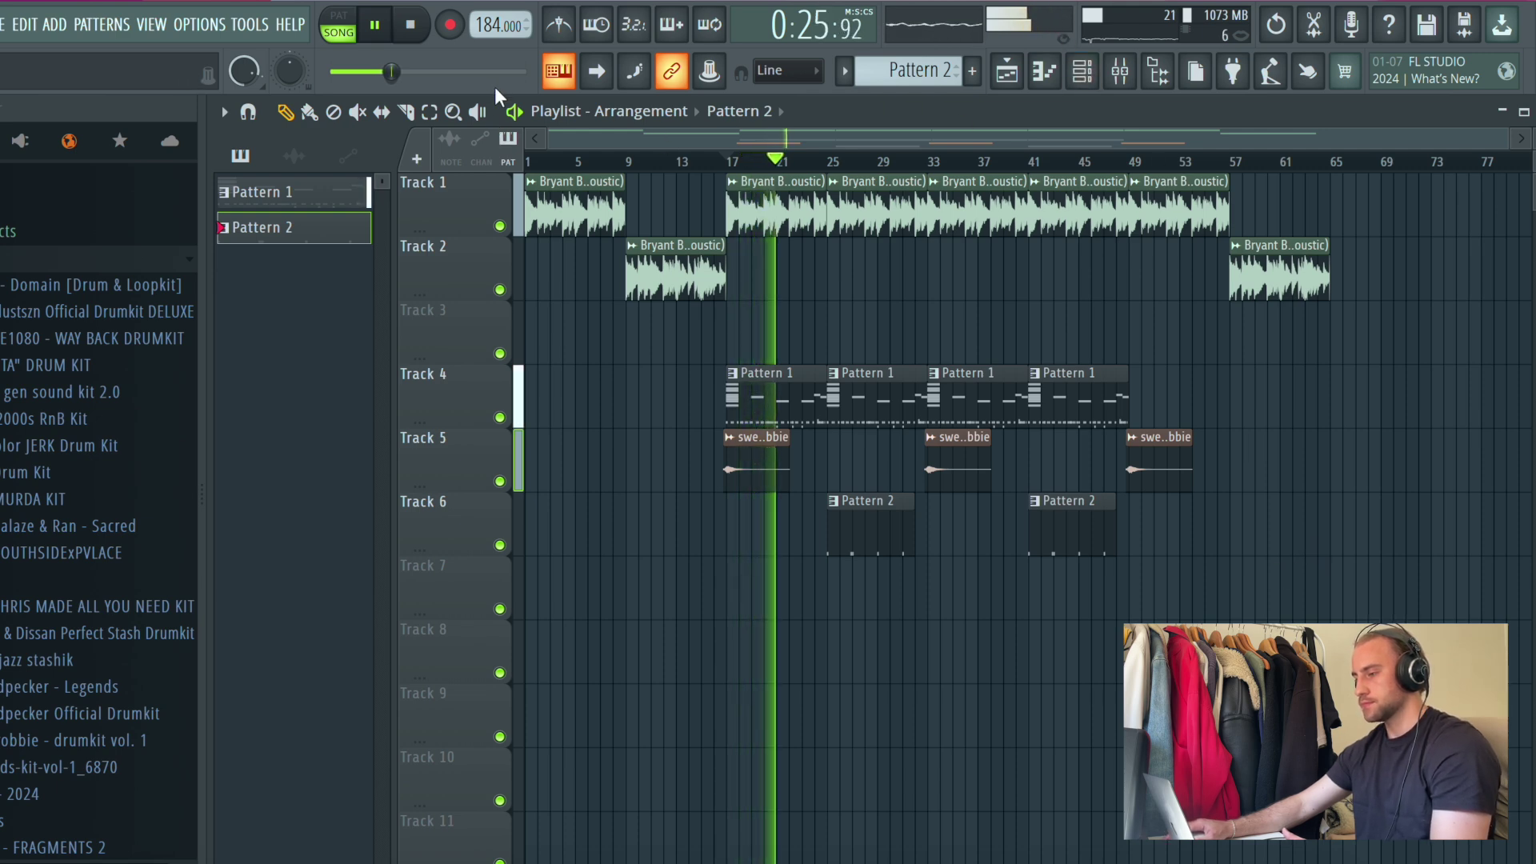
Step: Select all clips from bar 17 to bar 65 across Tracks 1 to 6 and duplicate them at bar 65
left_click(430, 111)
left_click_drag(1366, 173, 745, 592)
key("ctrl+b")
scroll(966, 251, "right", 5)
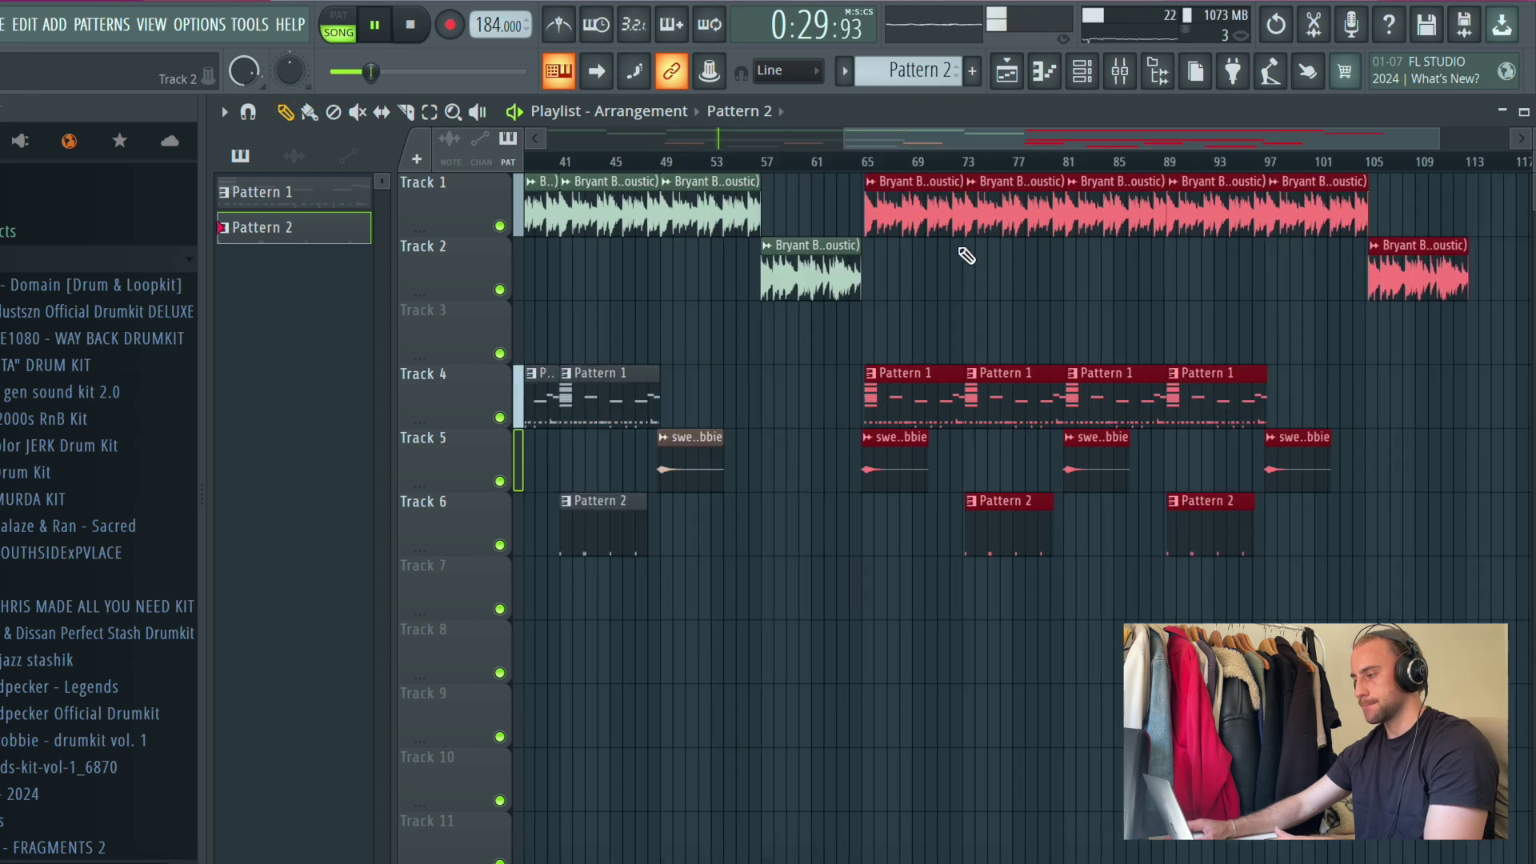
Step: Pick the acoustic song clip at bar 65 and place a copy at bar 113 on Track 1
scroll(849, 177, "up", 5)
left_click_drag(1206, 200, 912, 236)
left_click(917, 178)
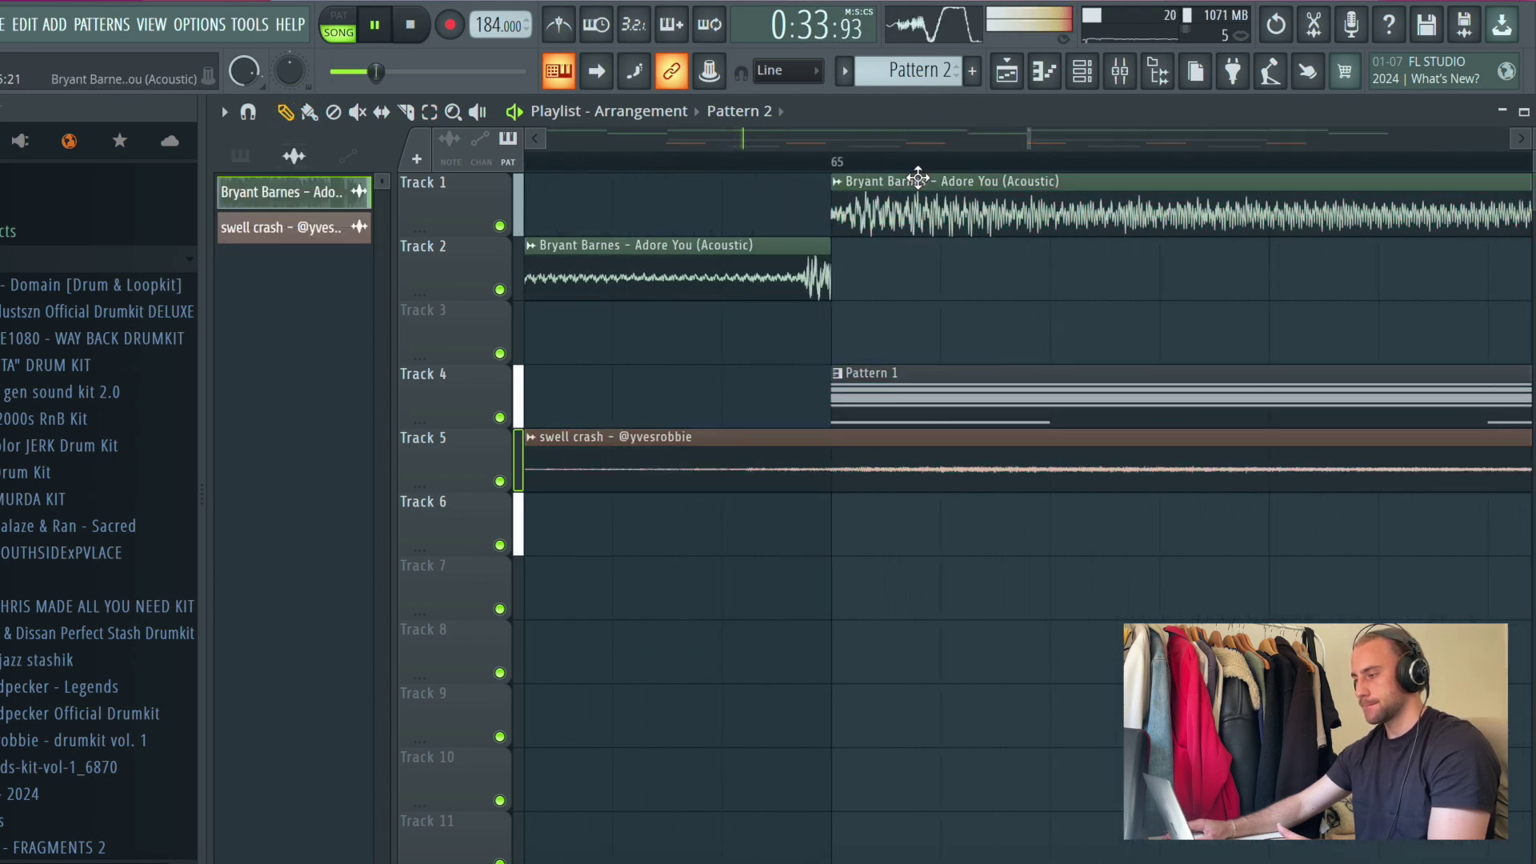
scroll(917, 178, "down", 8)
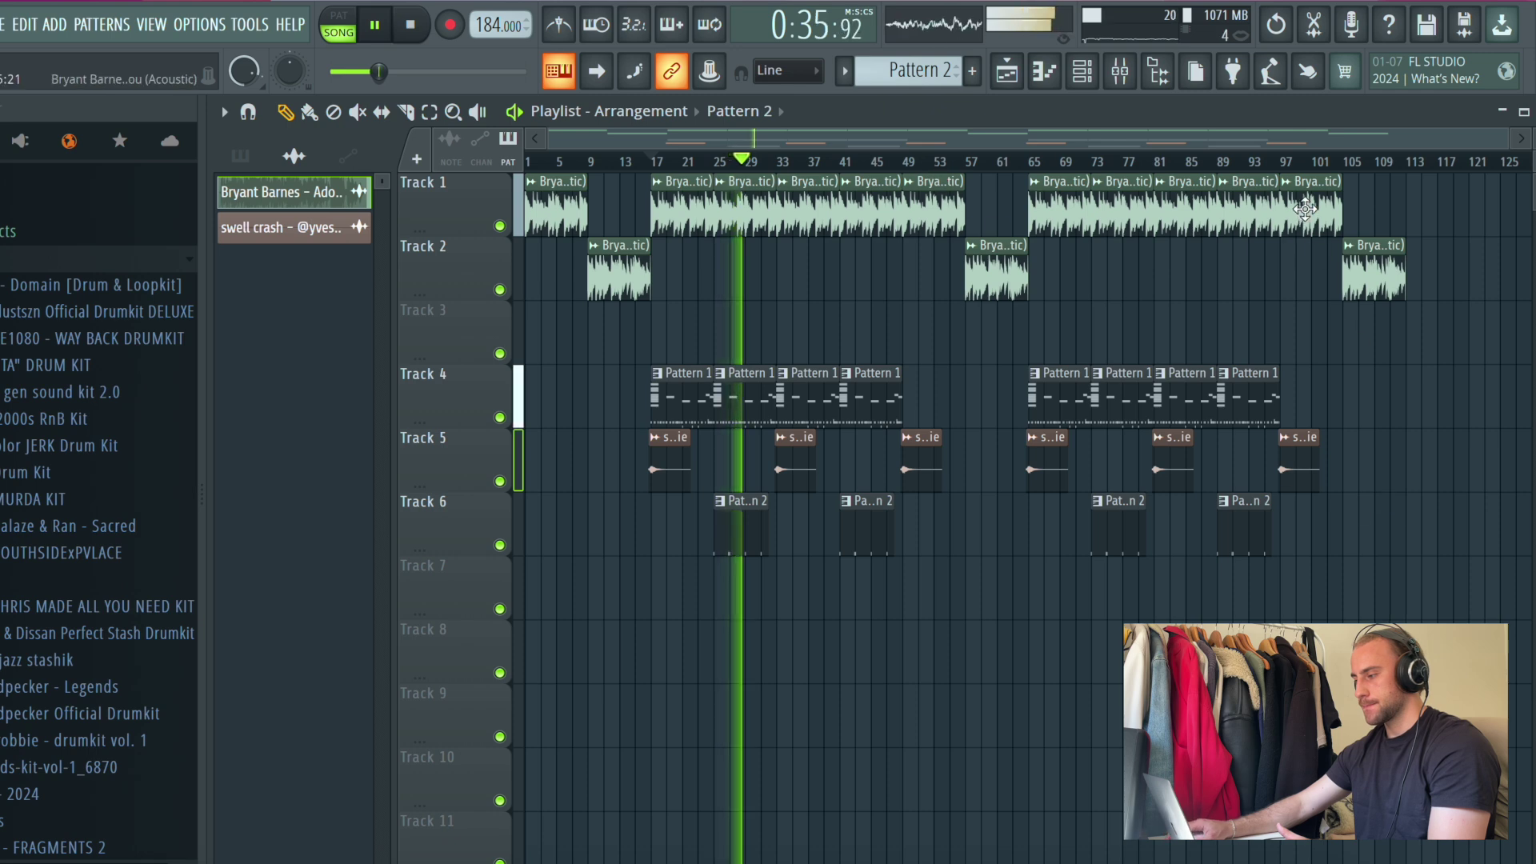
left_click(1411, 209)
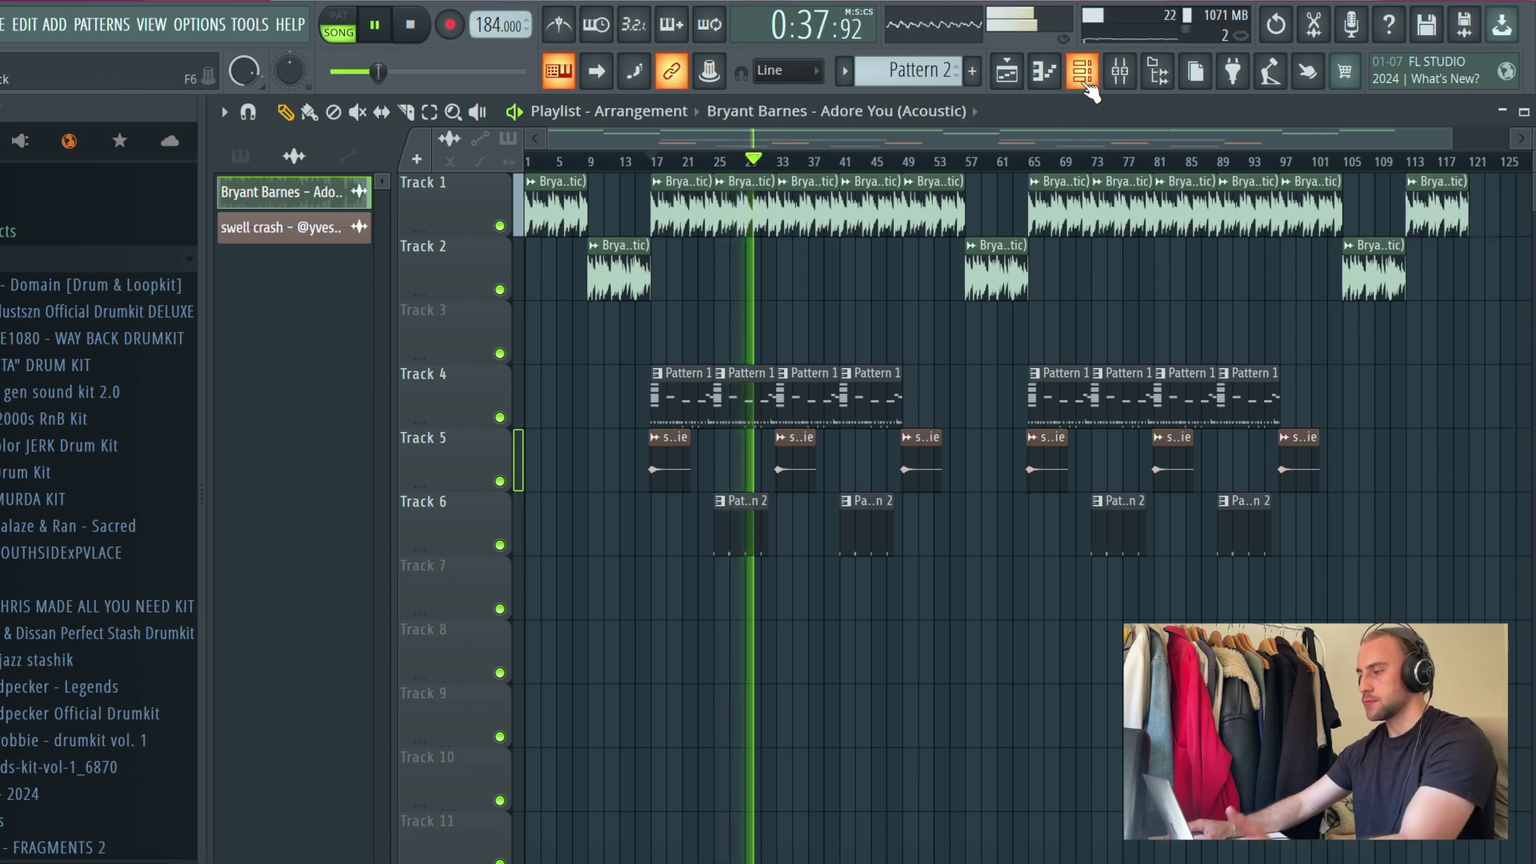
Step: Load Fruity Love Philter into slot 5 of mixer Insert 1
left_click(1120, 71)
left_click(1220, 348)
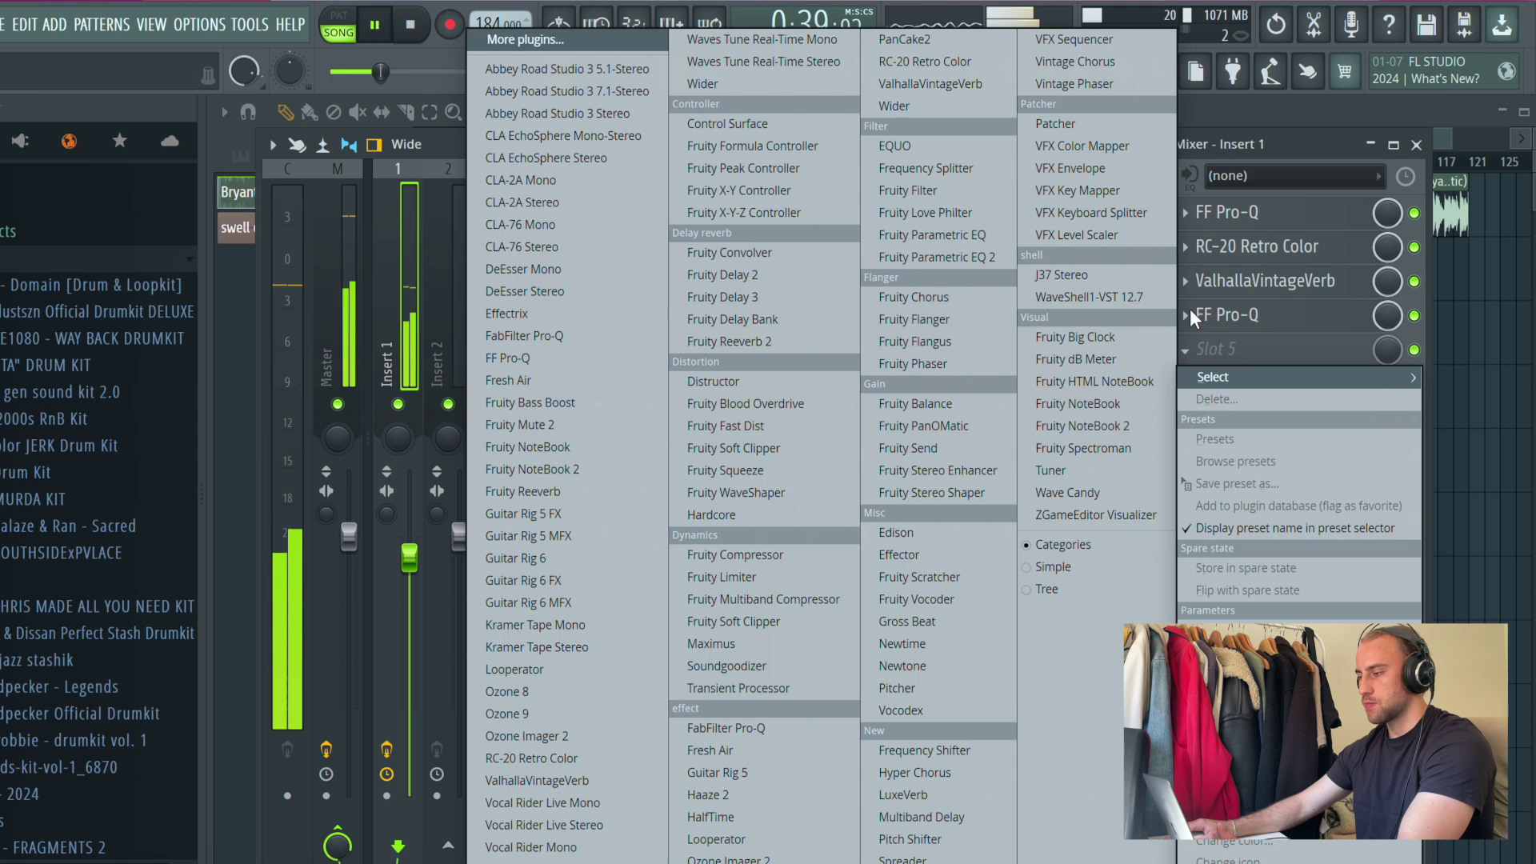
left_click(968, 213)
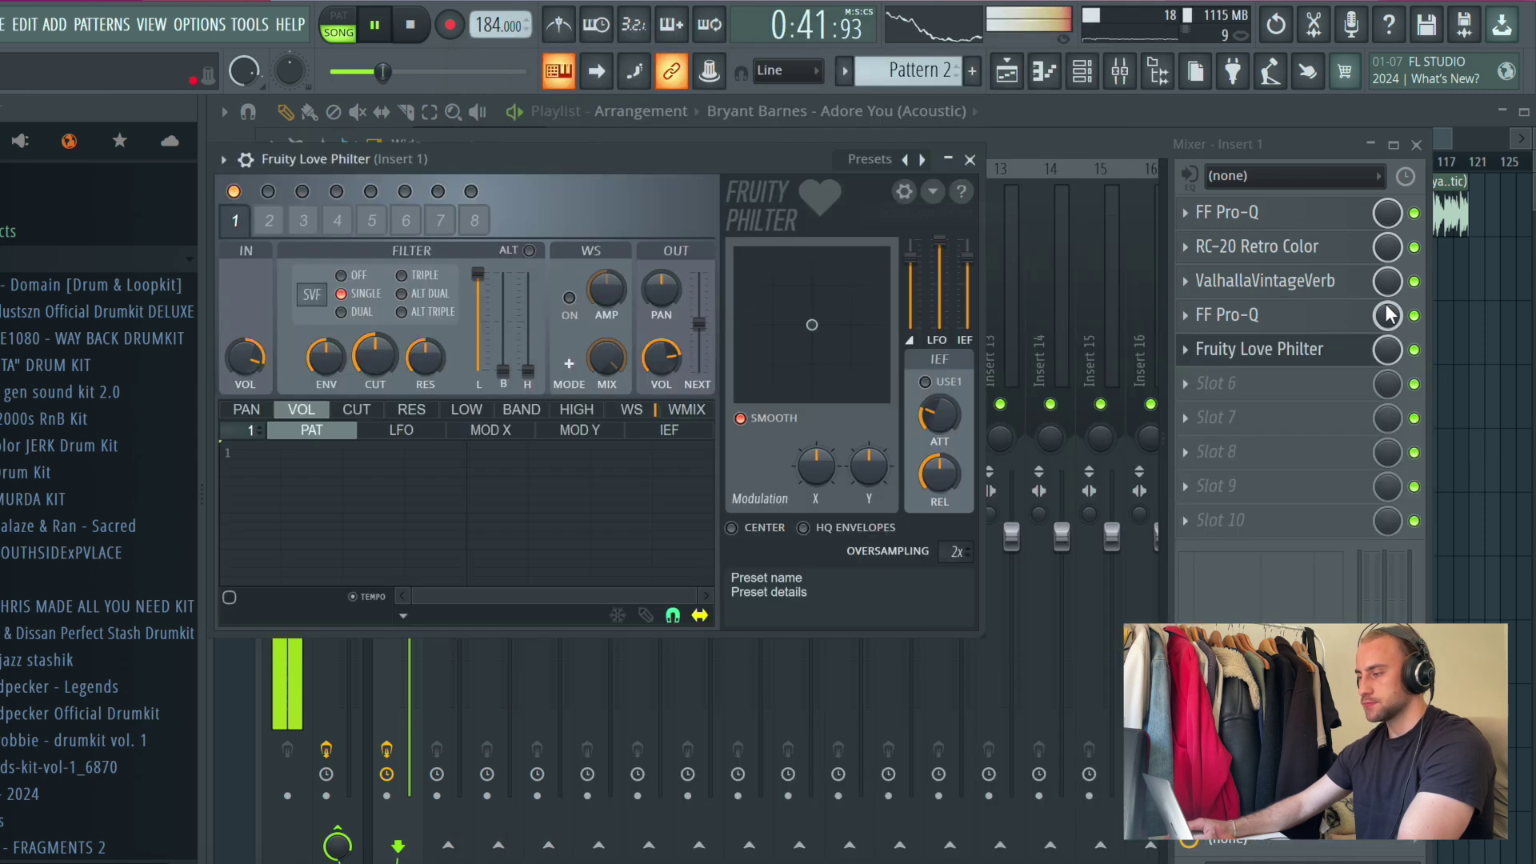
Step: Step through the Fruity Love Philter presets to Simple triangle lowpass LFO and close the plugin
left_click(922, 159)
left_click(922, 160)
left_click(923, 159)
left_click(923, 159)
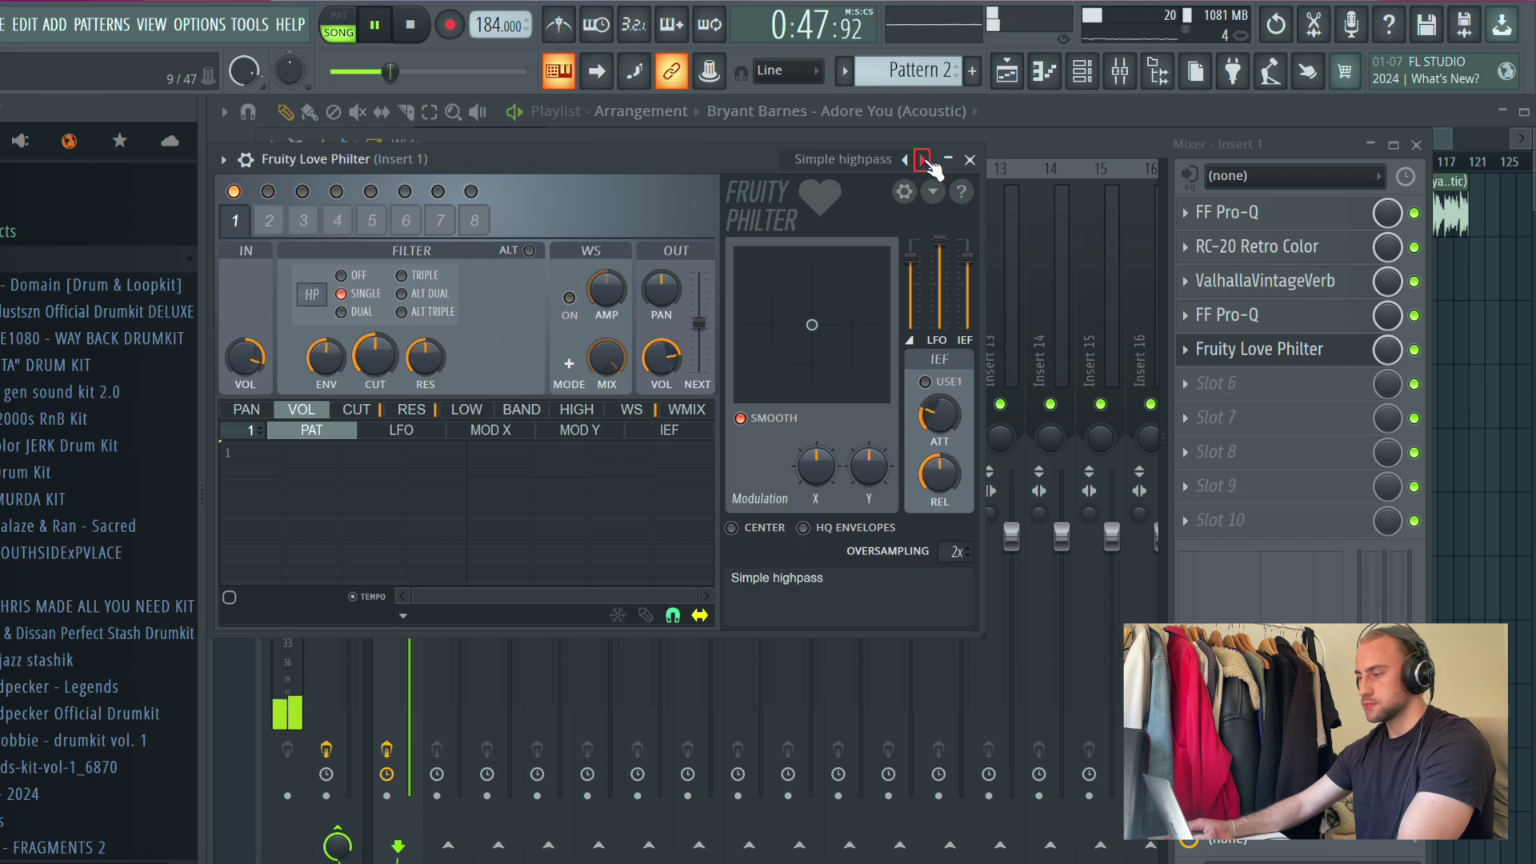
left_click(922, 159)
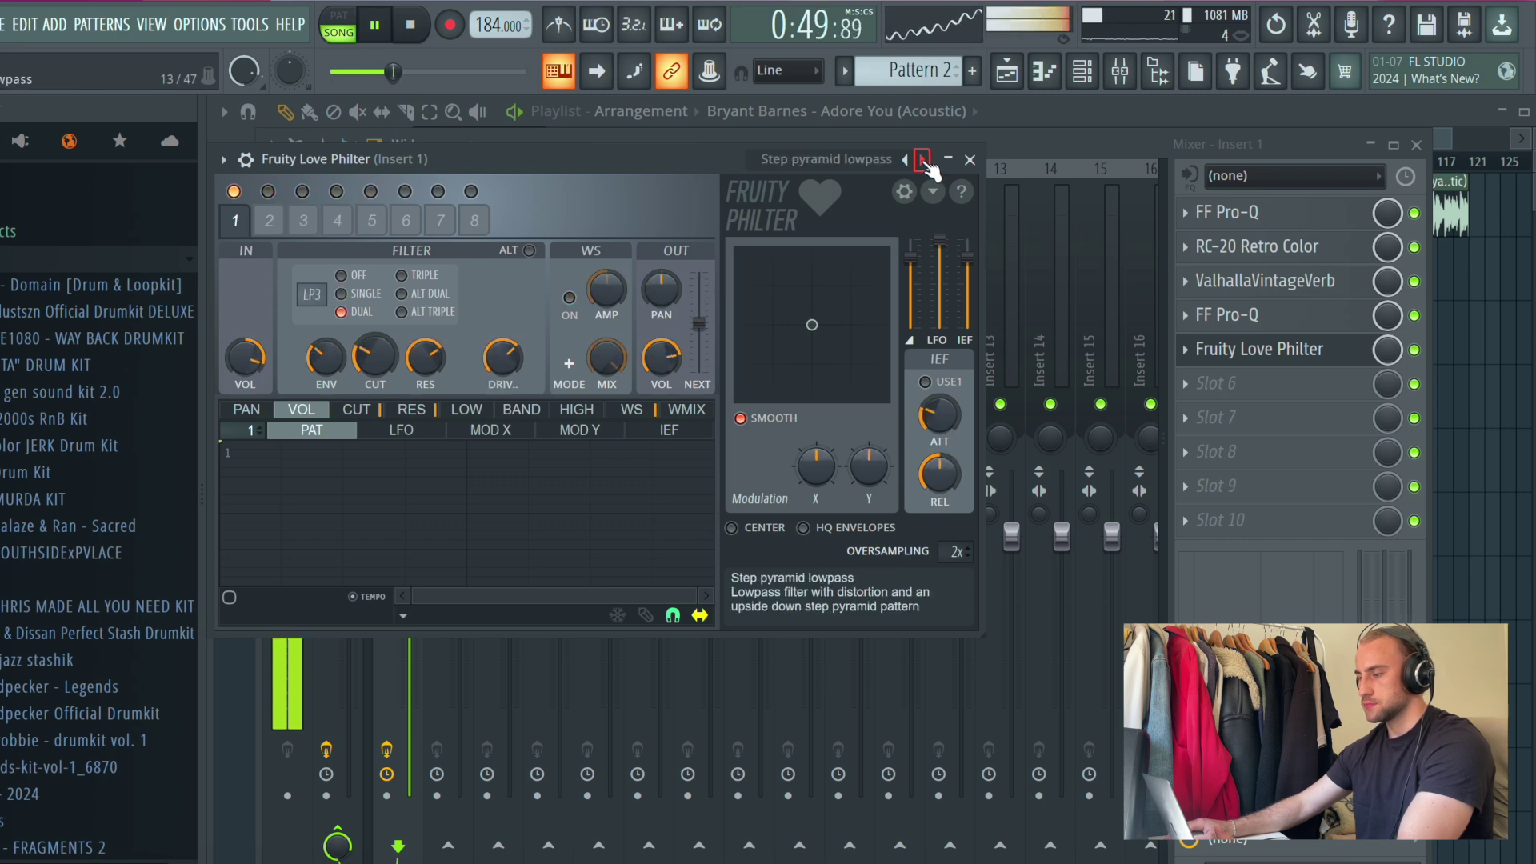
left_click(909, 160)
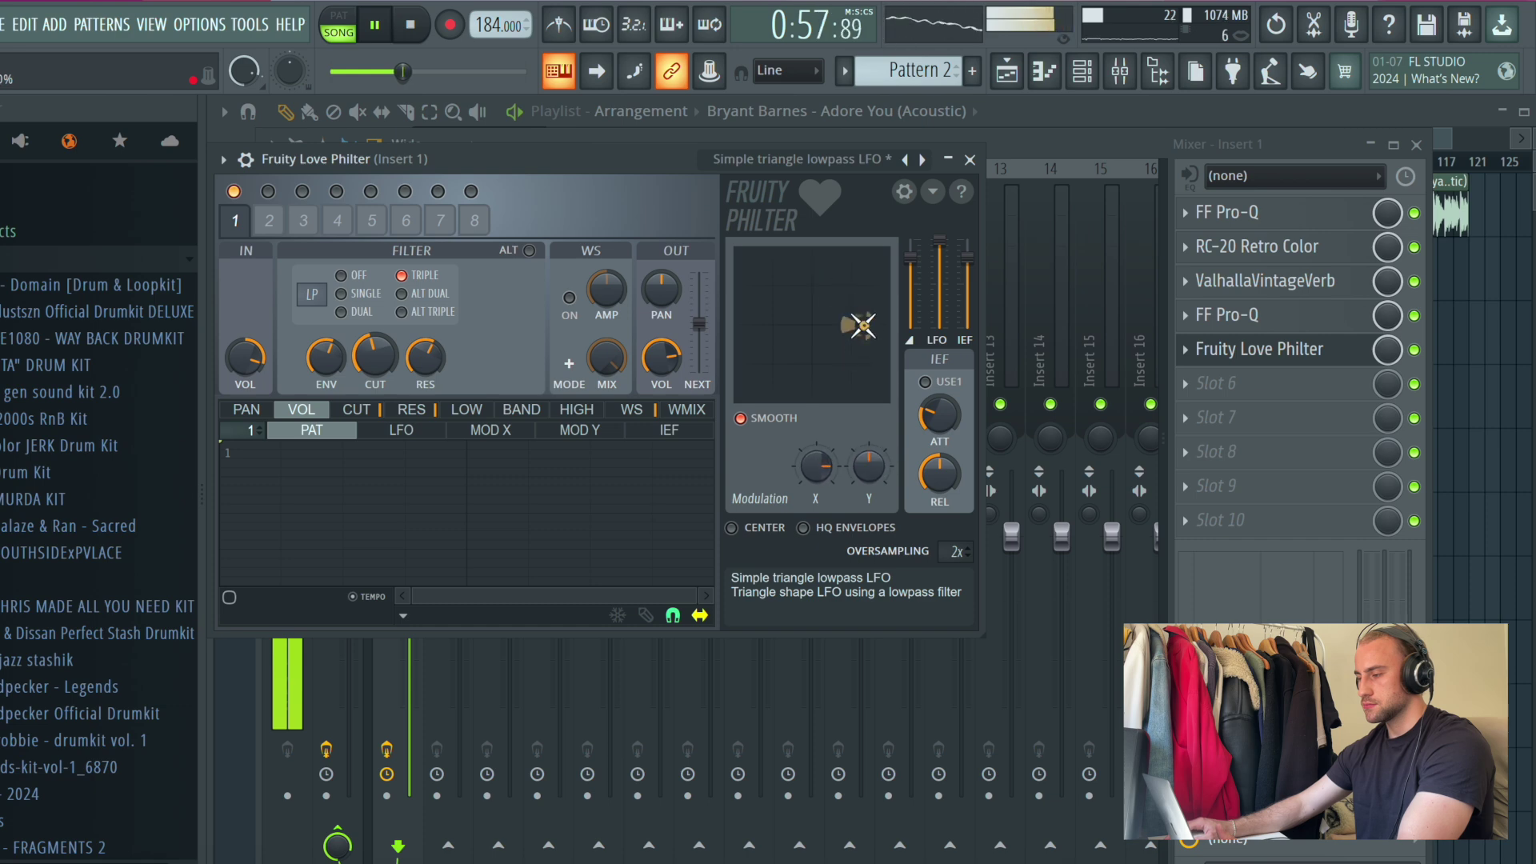
left_click(970, 159)
Step: Create an automation clip for Fruity Love Philter's mix level and move it to bar 1 on Track 3
right_click(1387, 349)
left_click(1443, 520)
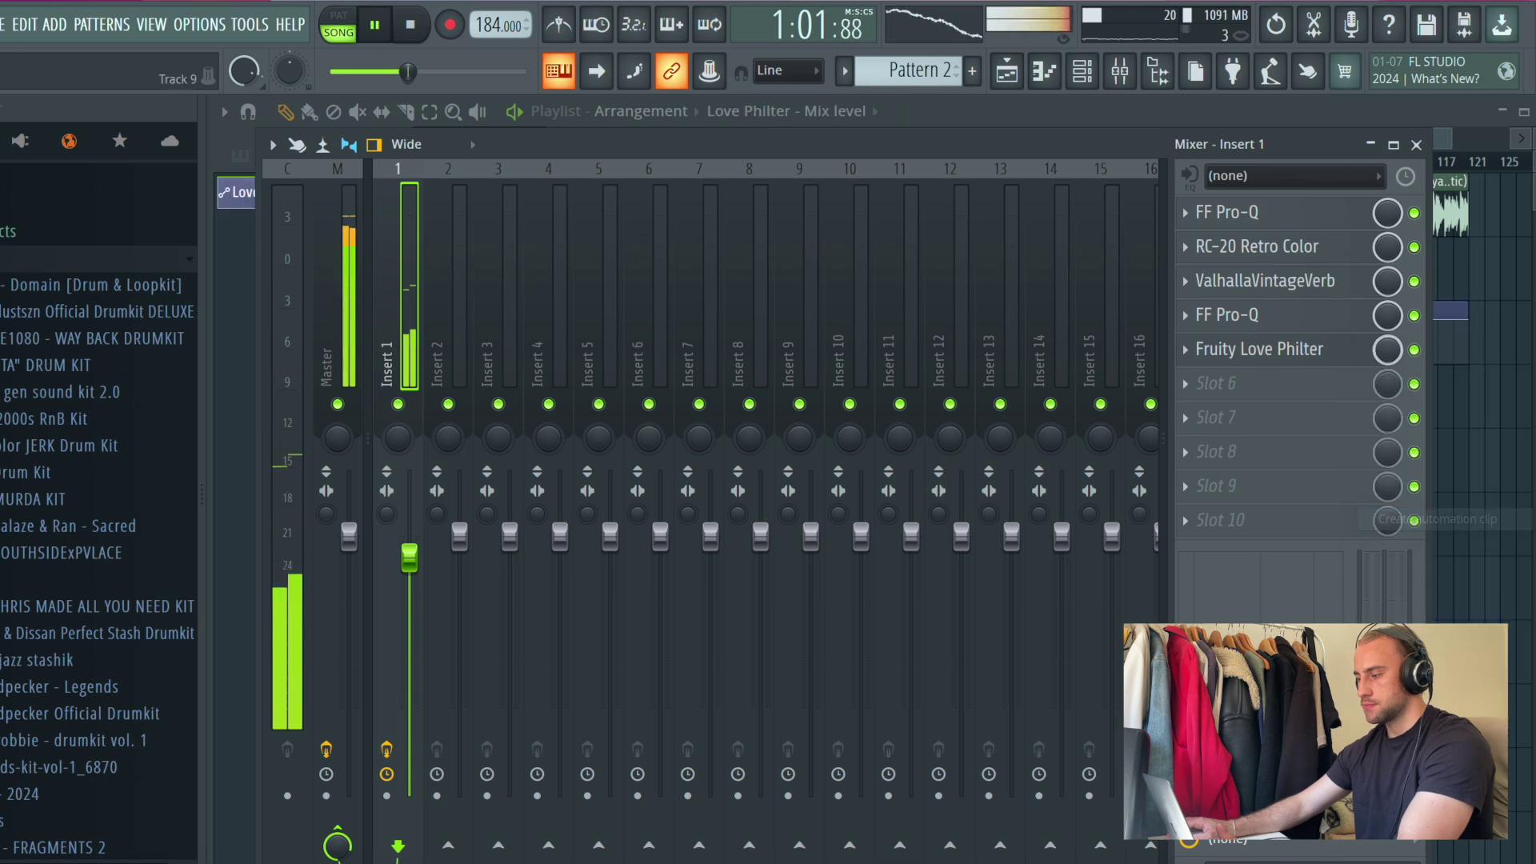
left_click_drag(800, 315, 635, 315)
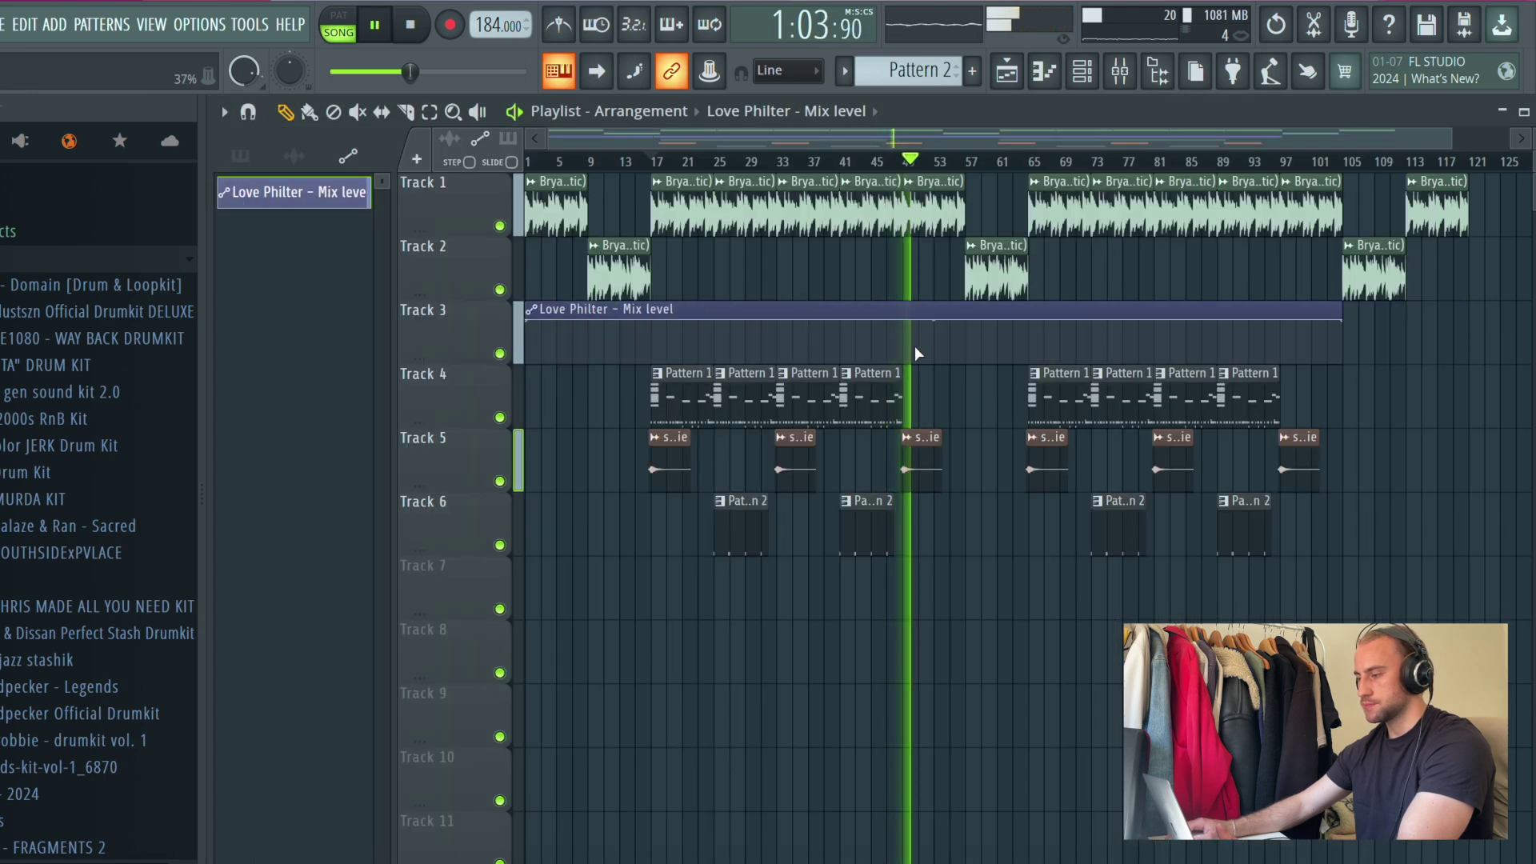
Step: Extend the mix level automation to bar 121 and shape it to 100% for bars 49–65, 0% for bars 65–97 and 100% onward
left_click_drag(901, 352, 902, 362)
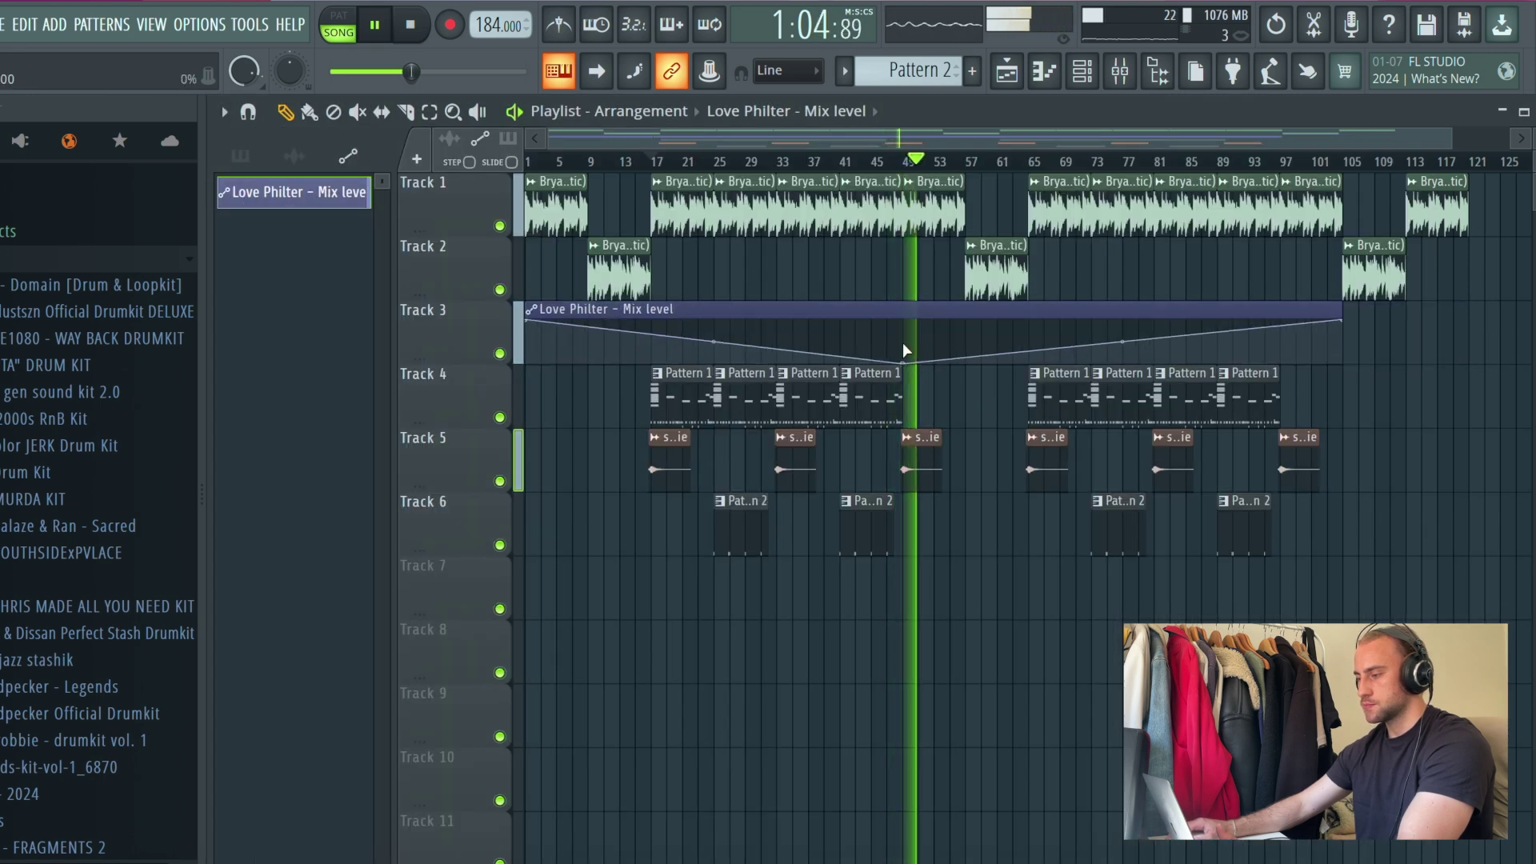
left_click(1027, 320)
left_click_drag(1028, 328, 1034, 379)
left_click_drag(1343, 312, 1467, 310)
left_click_drag(1274, 350, 1521, 308)
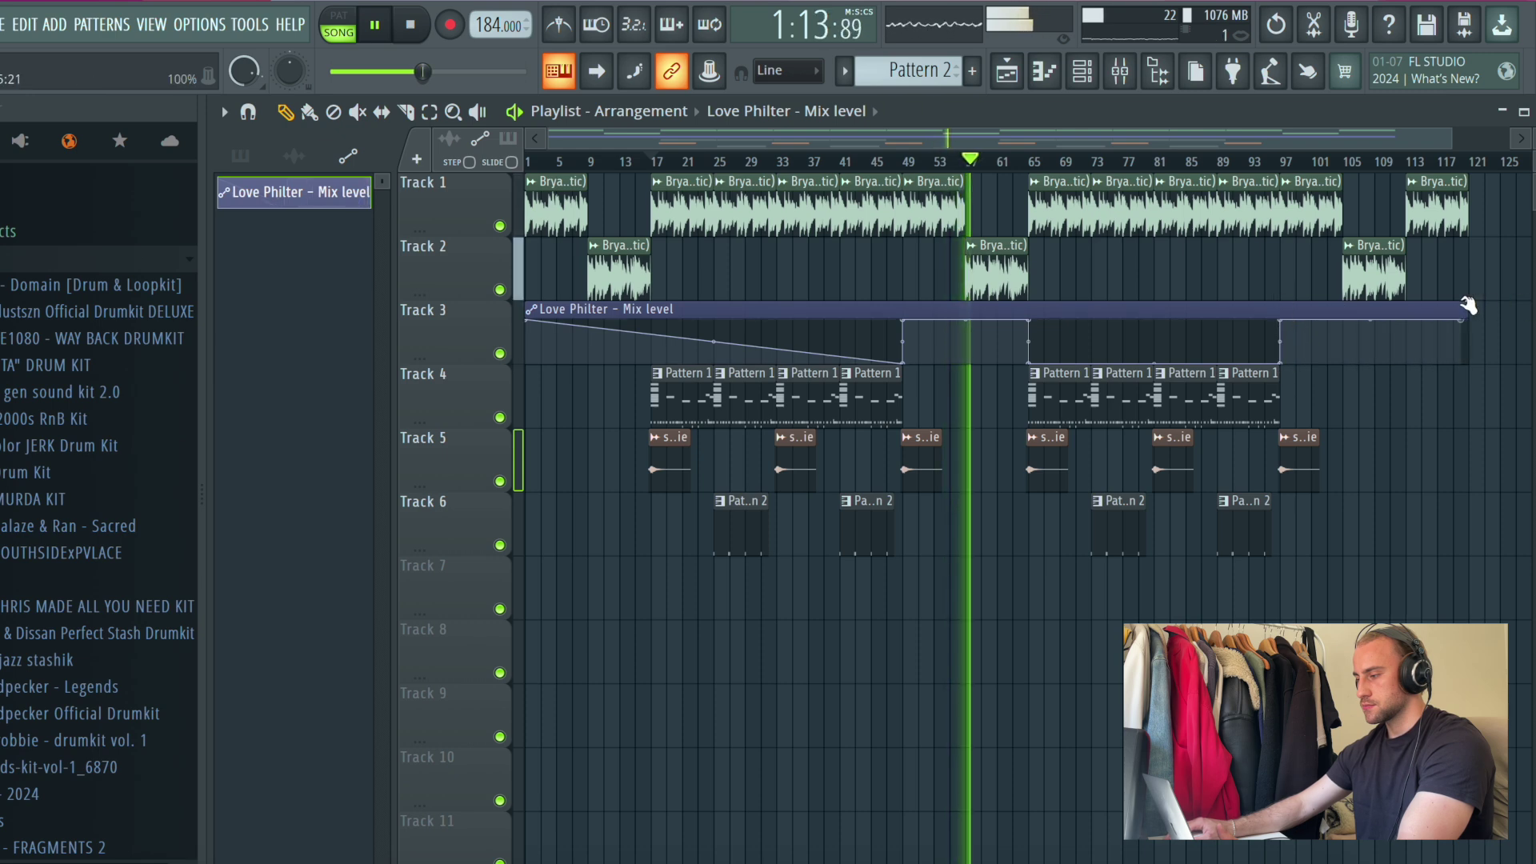
Step: Hold the mix level automation at 100% until bar 17, drop it to 0% until bar 49, and save the project
left_click(651, 324)
left_click_drag(656, 307, 654, 352)
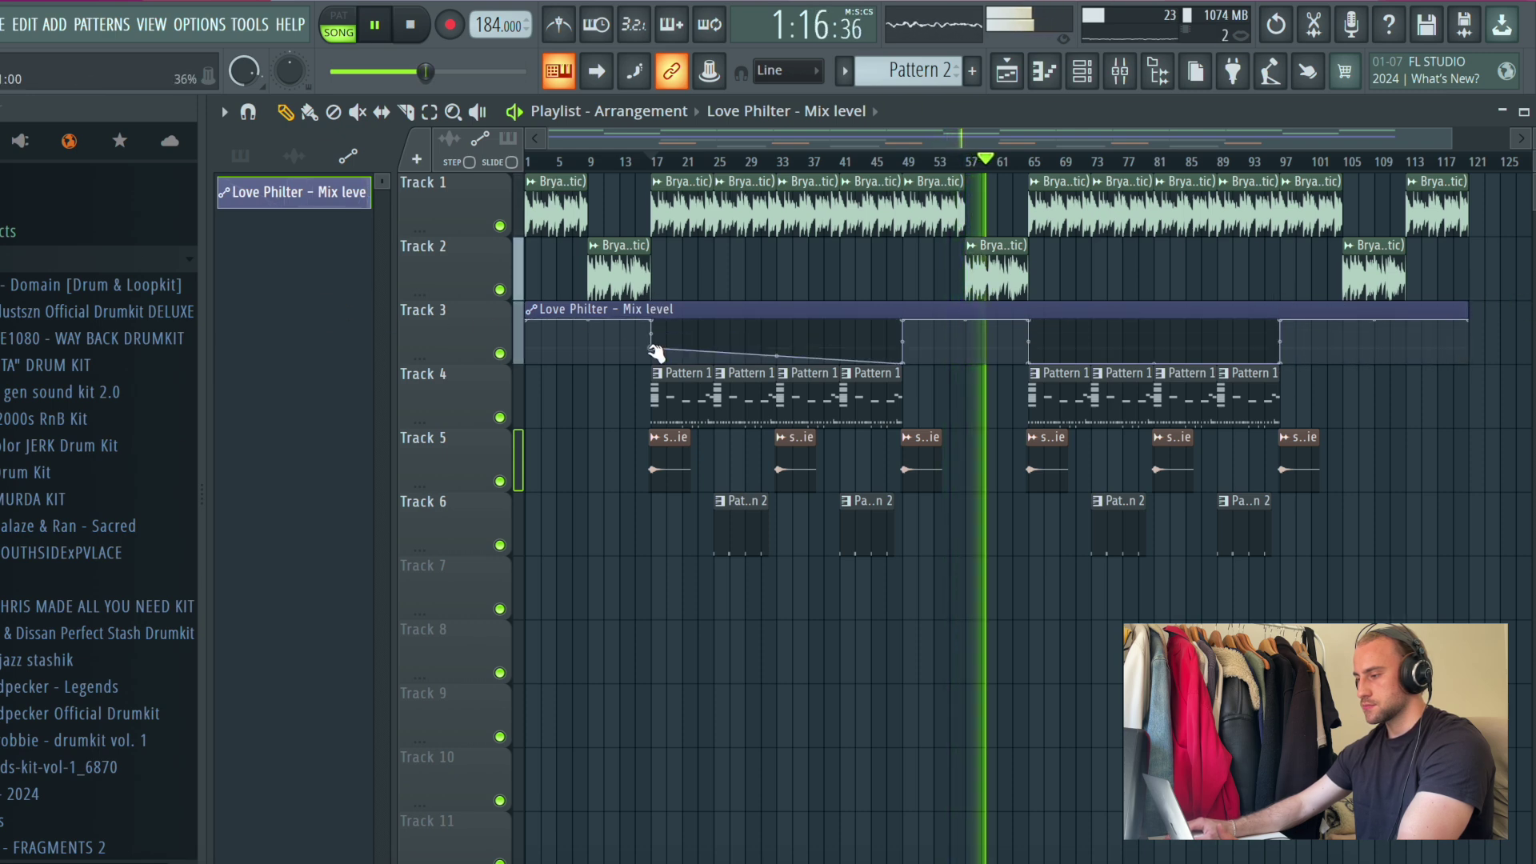
left_click(4, 27)
left_click(51, 143)
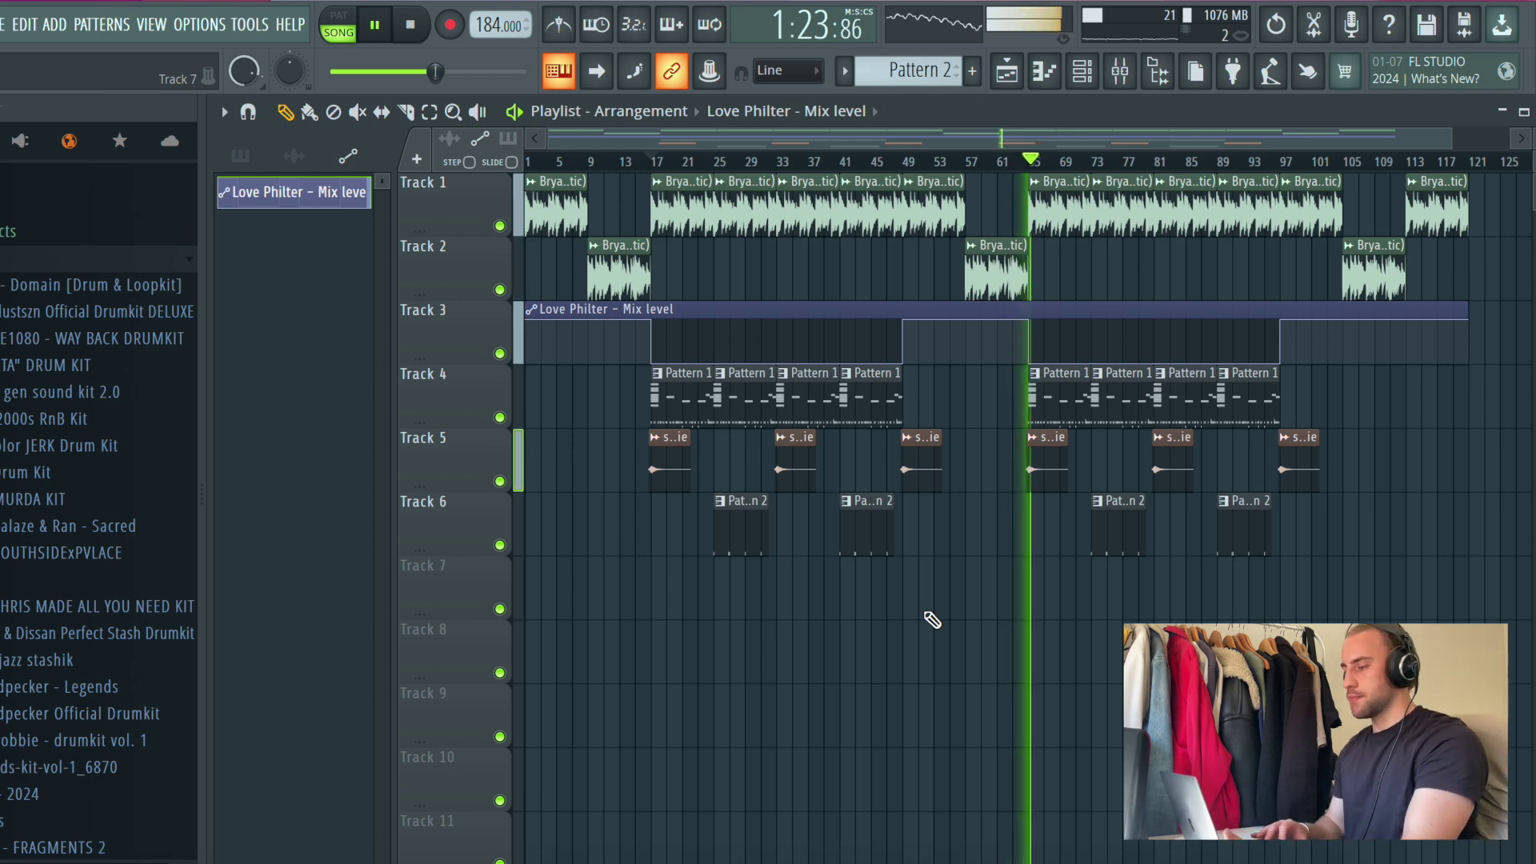
Step: Route the drum and 808 channels, from OTECLAP 1 through tamb perc, to individual mixer tracks starting at Insert 2
left_click(1118, 73)
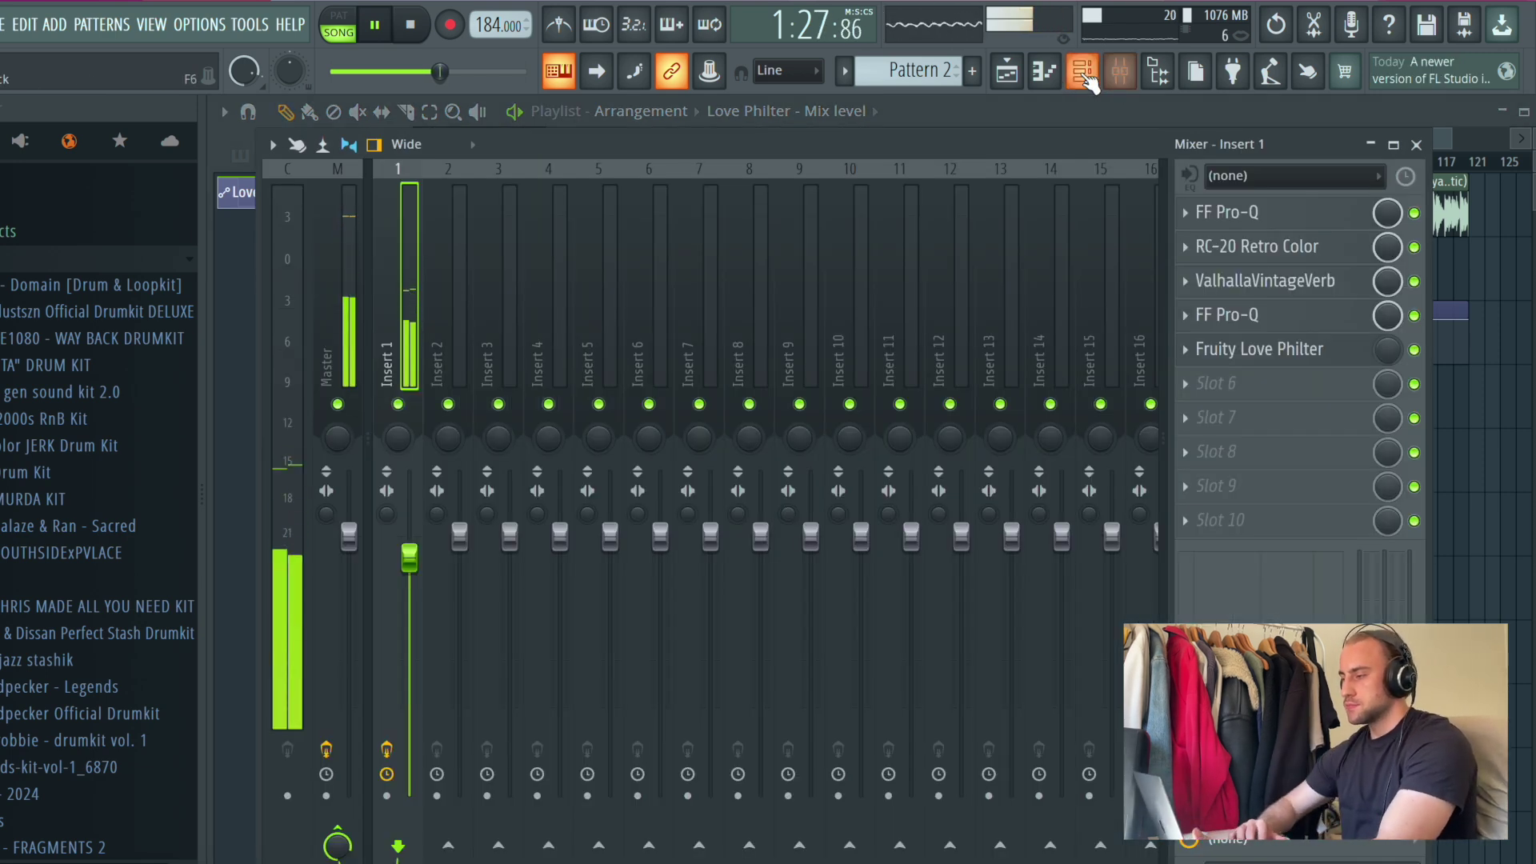
left_click(1084, 75)
scroll(918, 83, "down", 1)
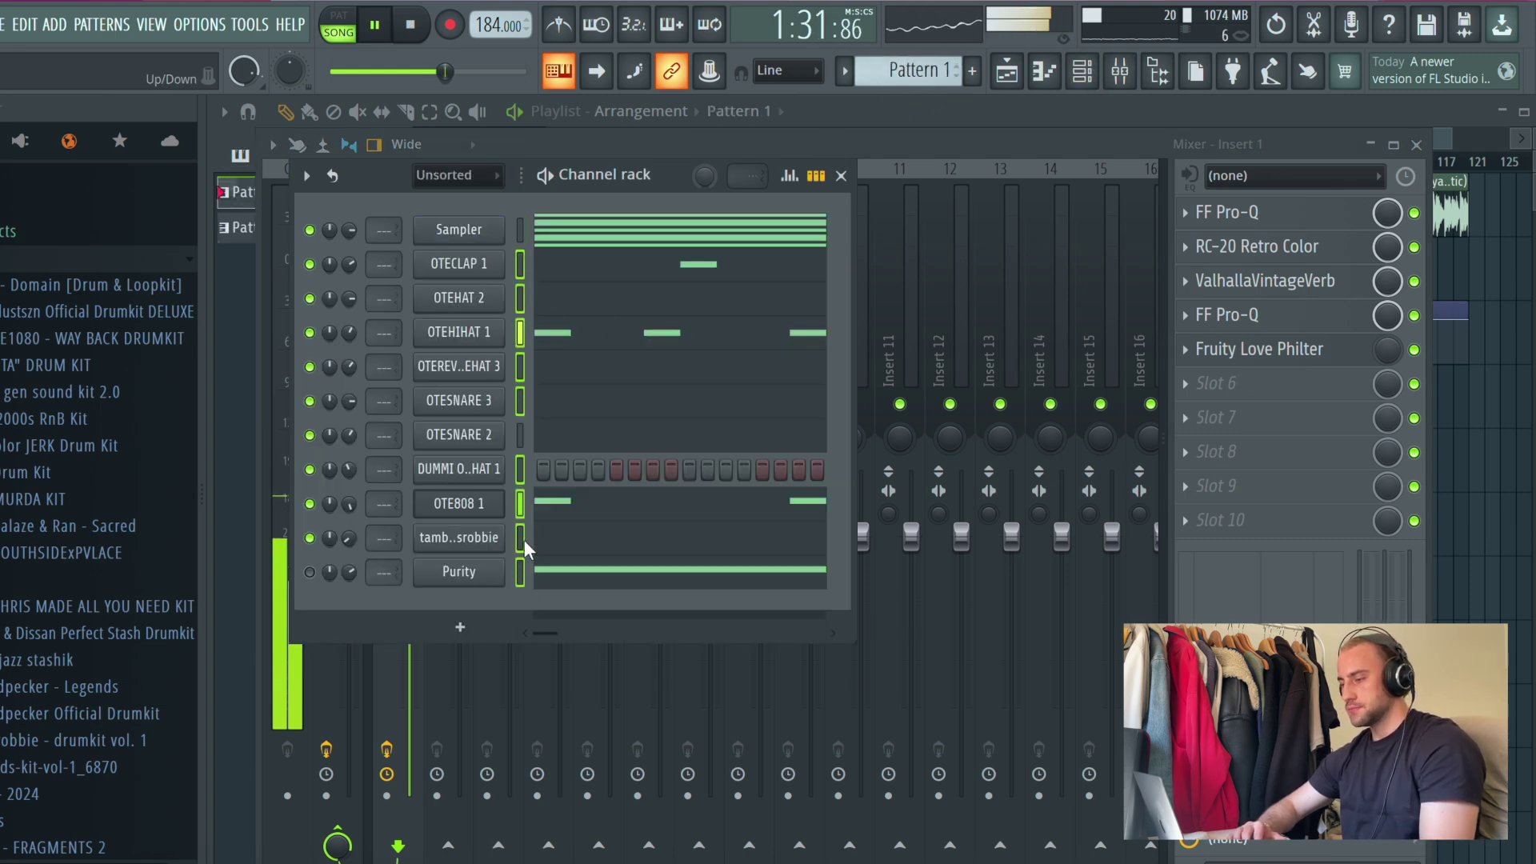
left_click(520, 571)
left_click(518, 436)
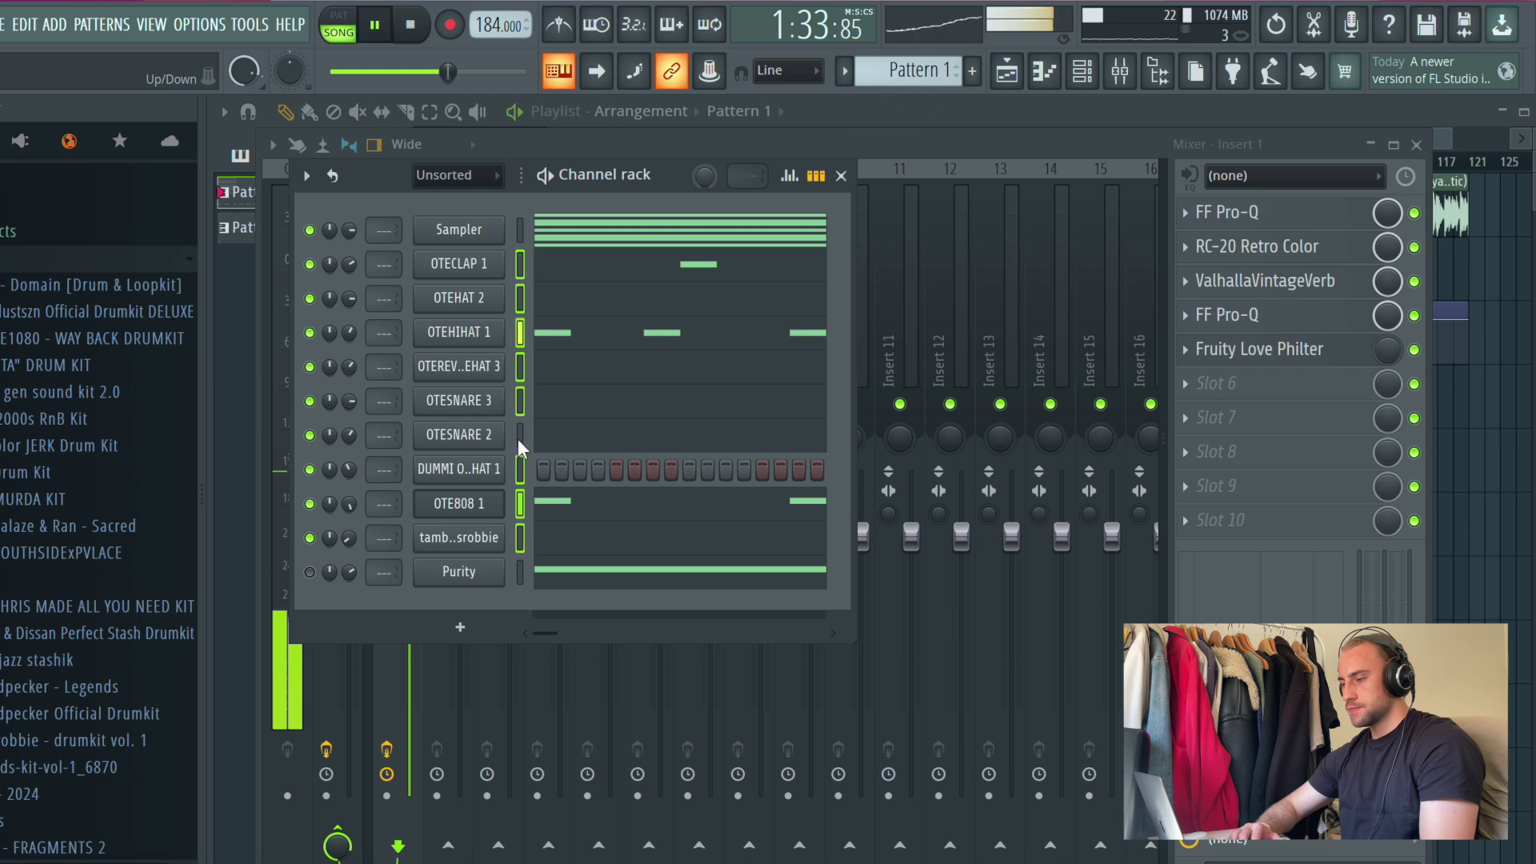
left_click(1035, 297)
left_click(440, 327)
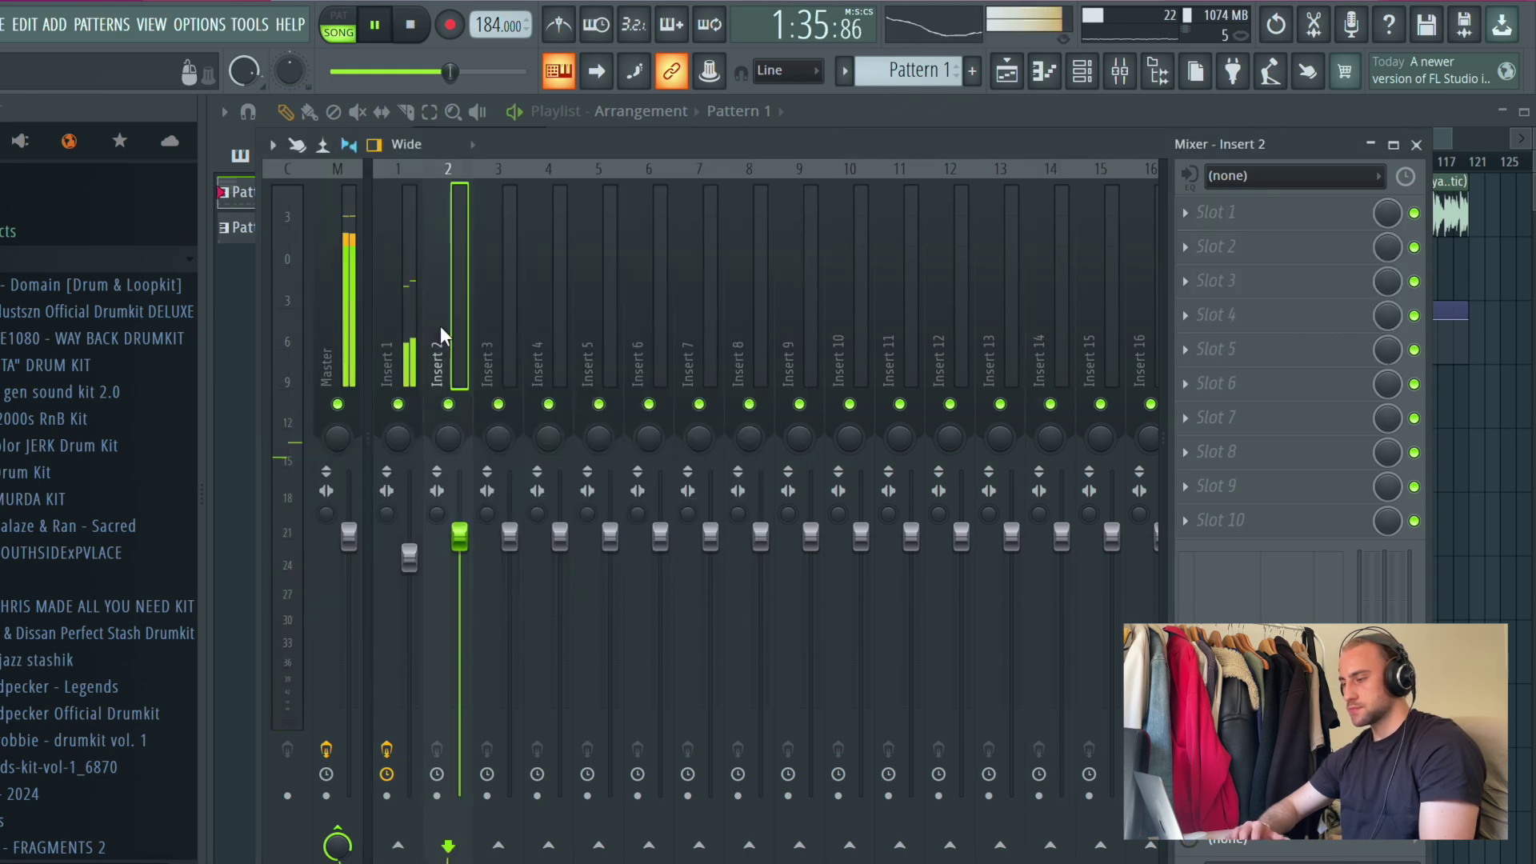
right_click(442, 334)
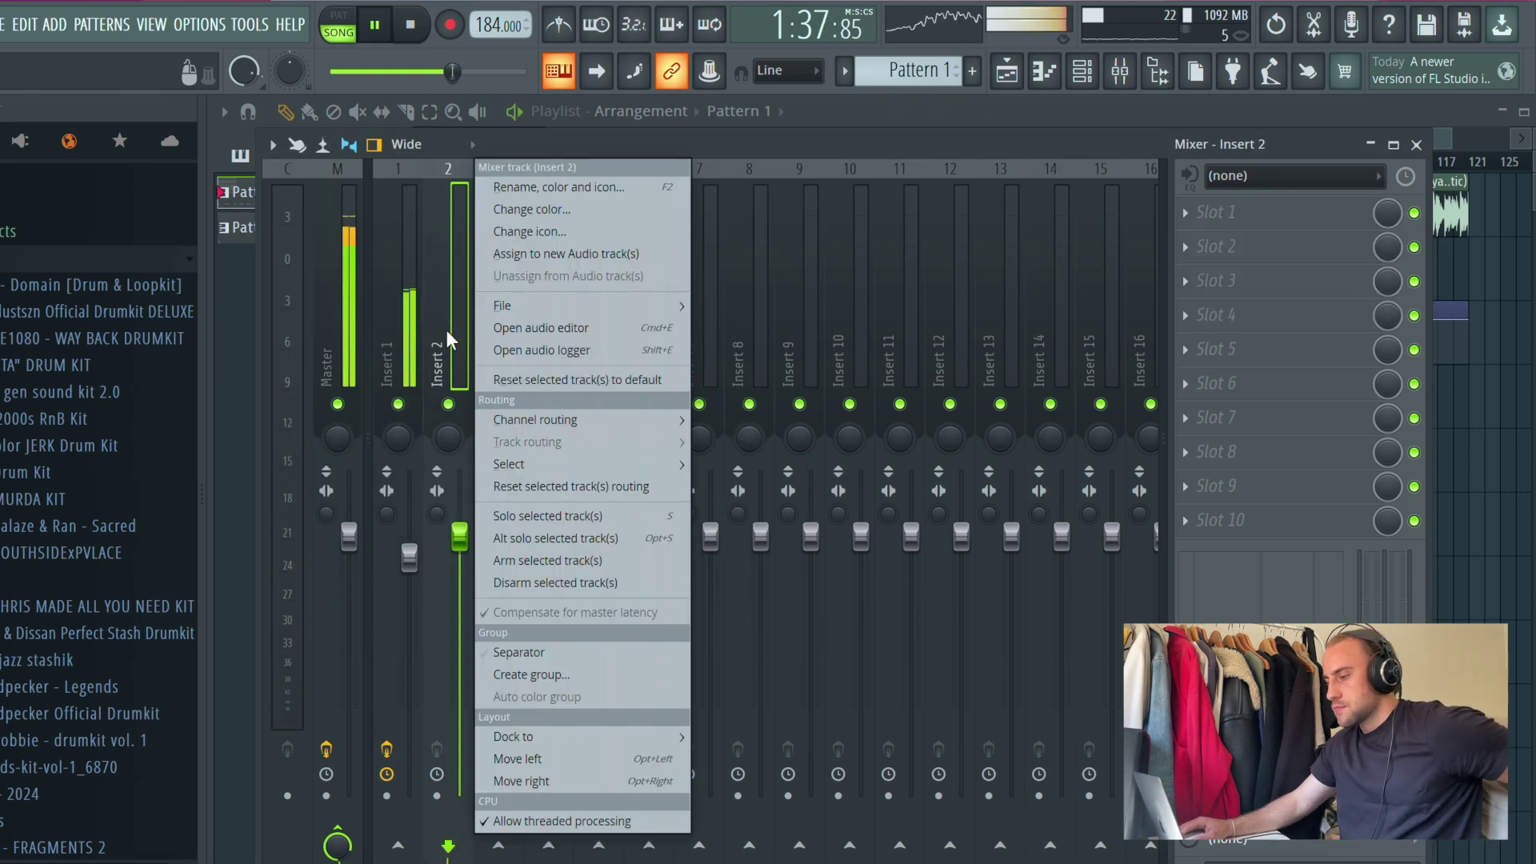
mouse_move(628, 420)
left_click(764, 442)
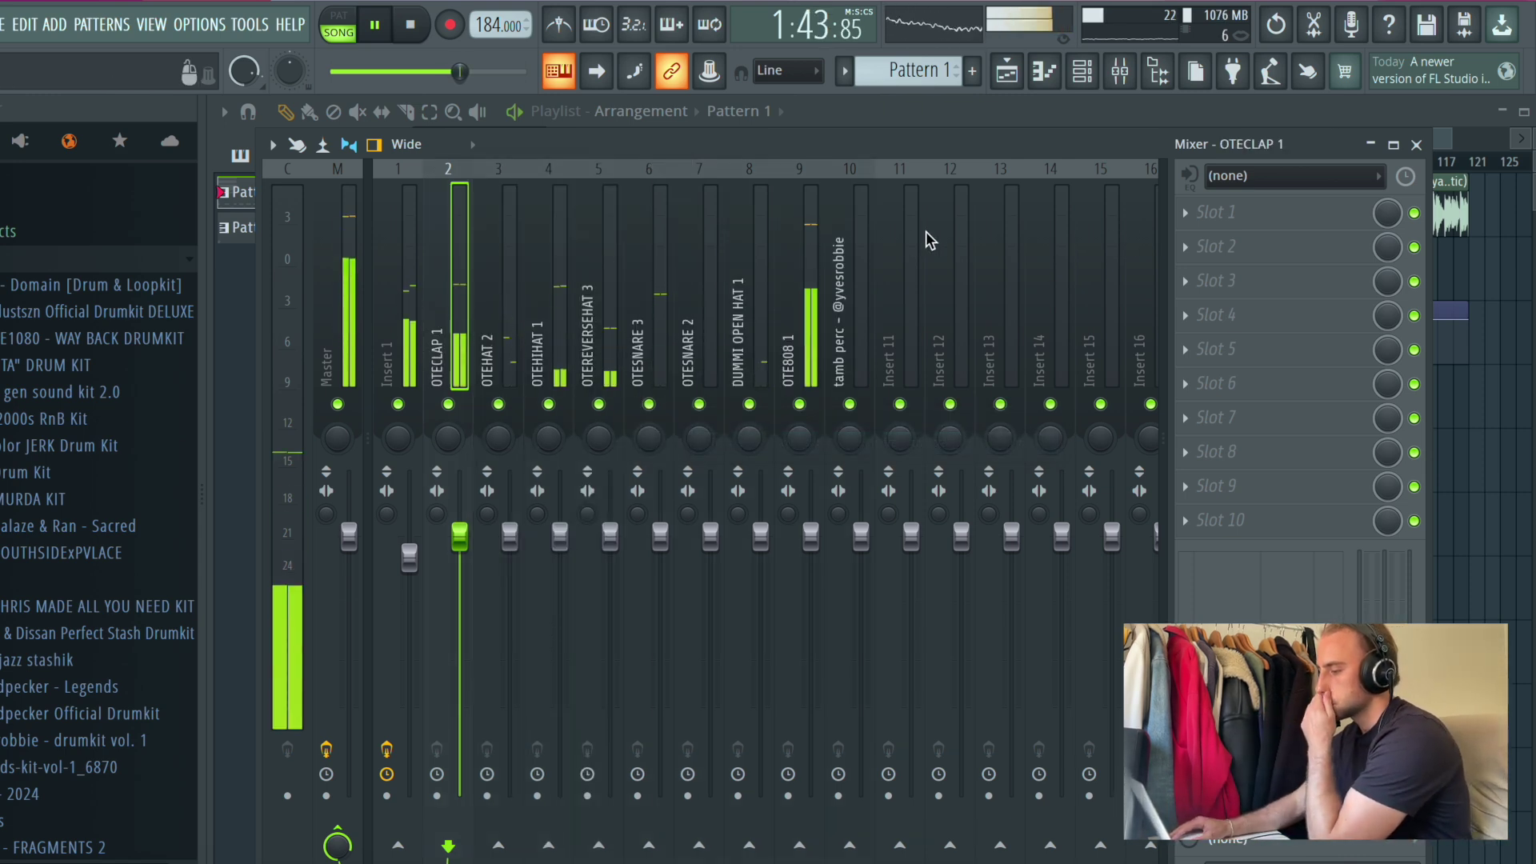
Step: Adjust the OTE808 1 track's stereo separation, lower the OTECLAP 1 fader slightly and the OTEHIHAT 1 fader further
left_click(810, 346)
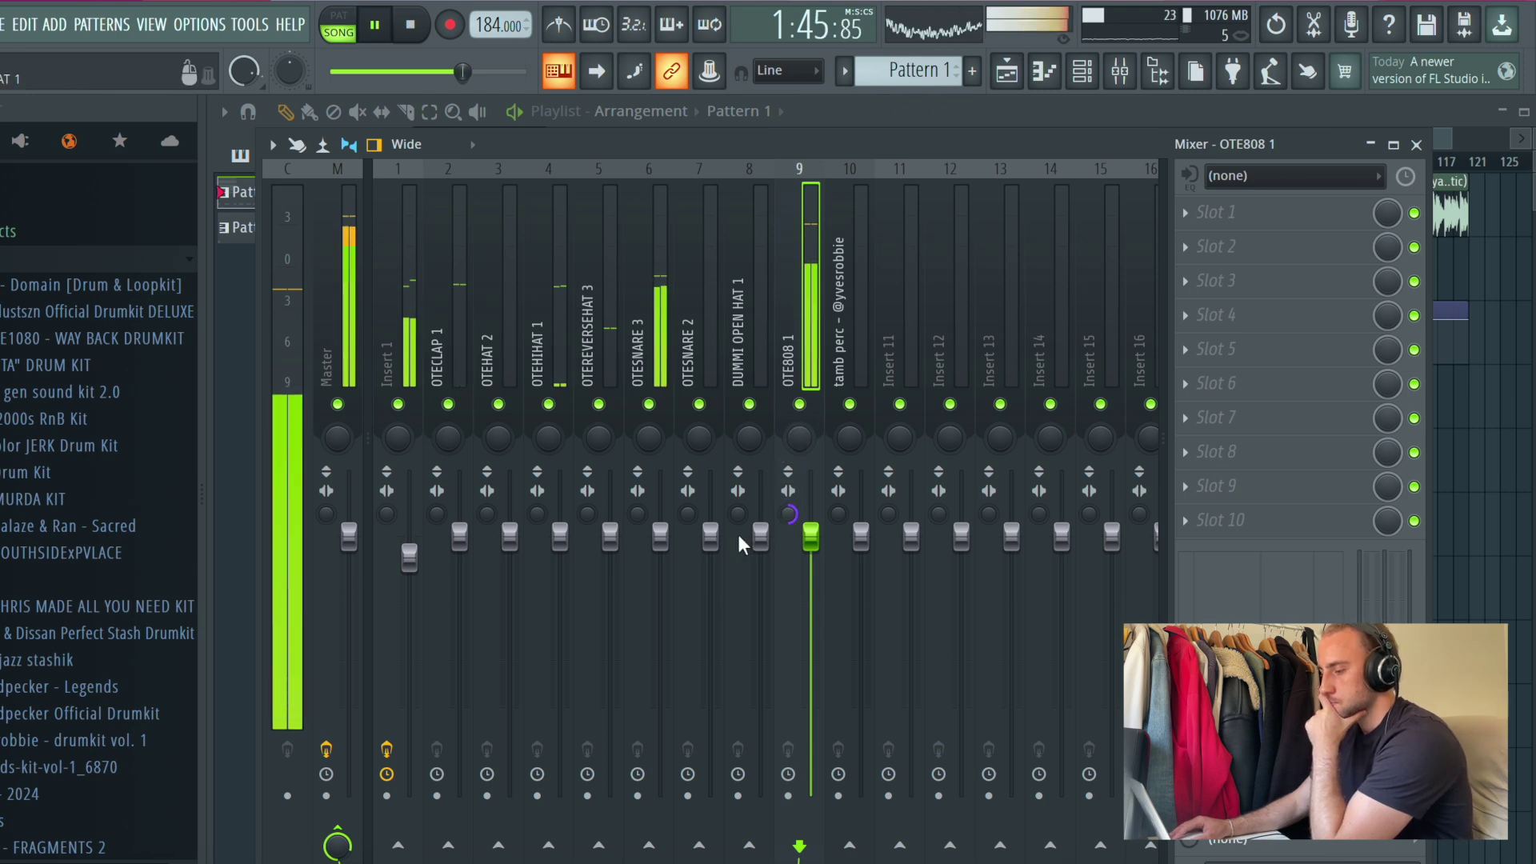
left_click_drag(471, 542, 470, 561)
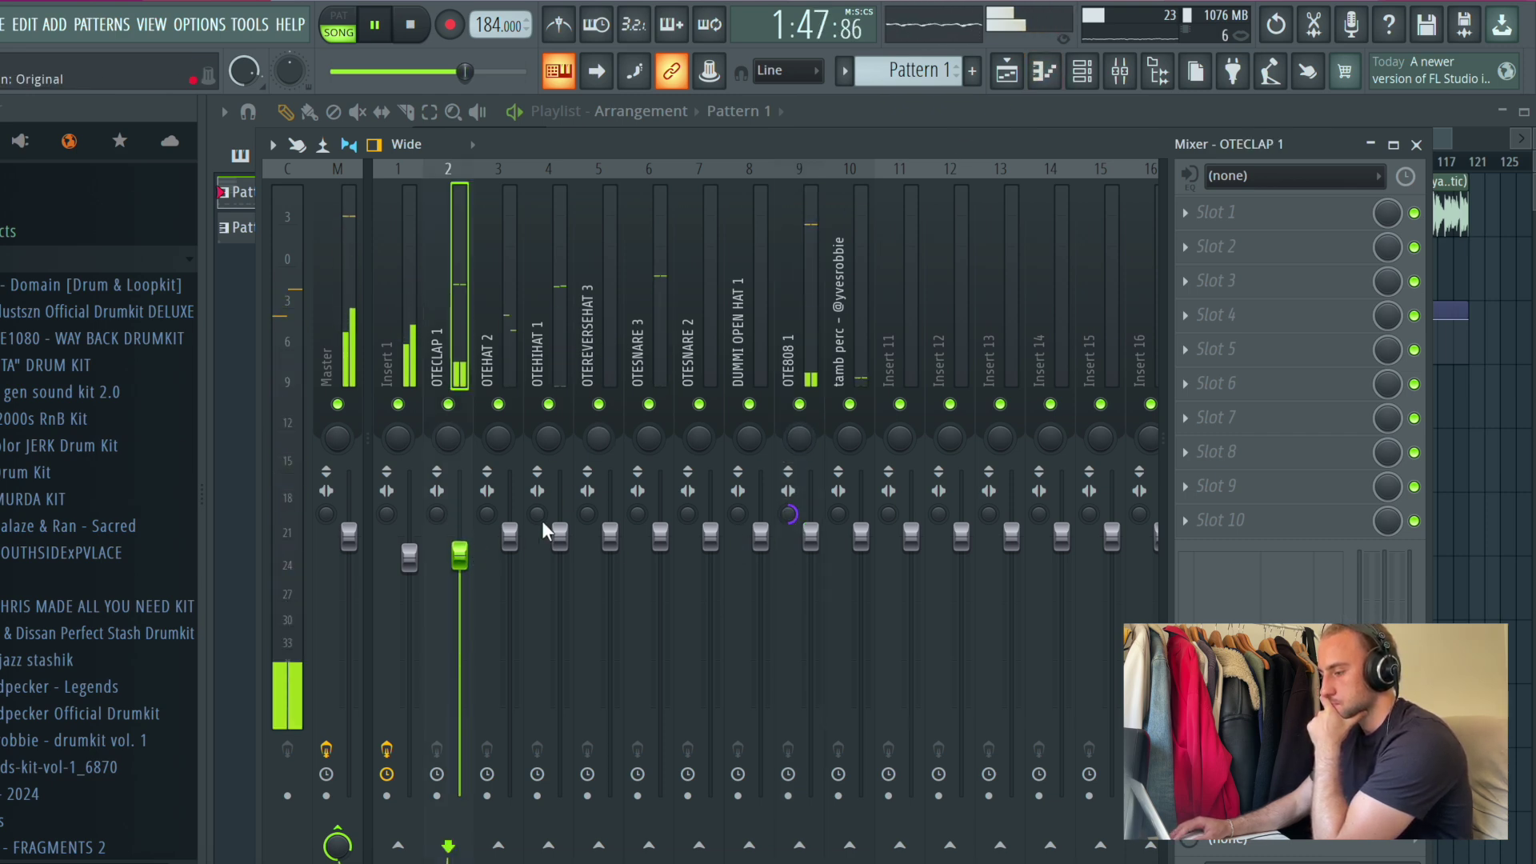
left_click_drag(559, 552, 559, 634)
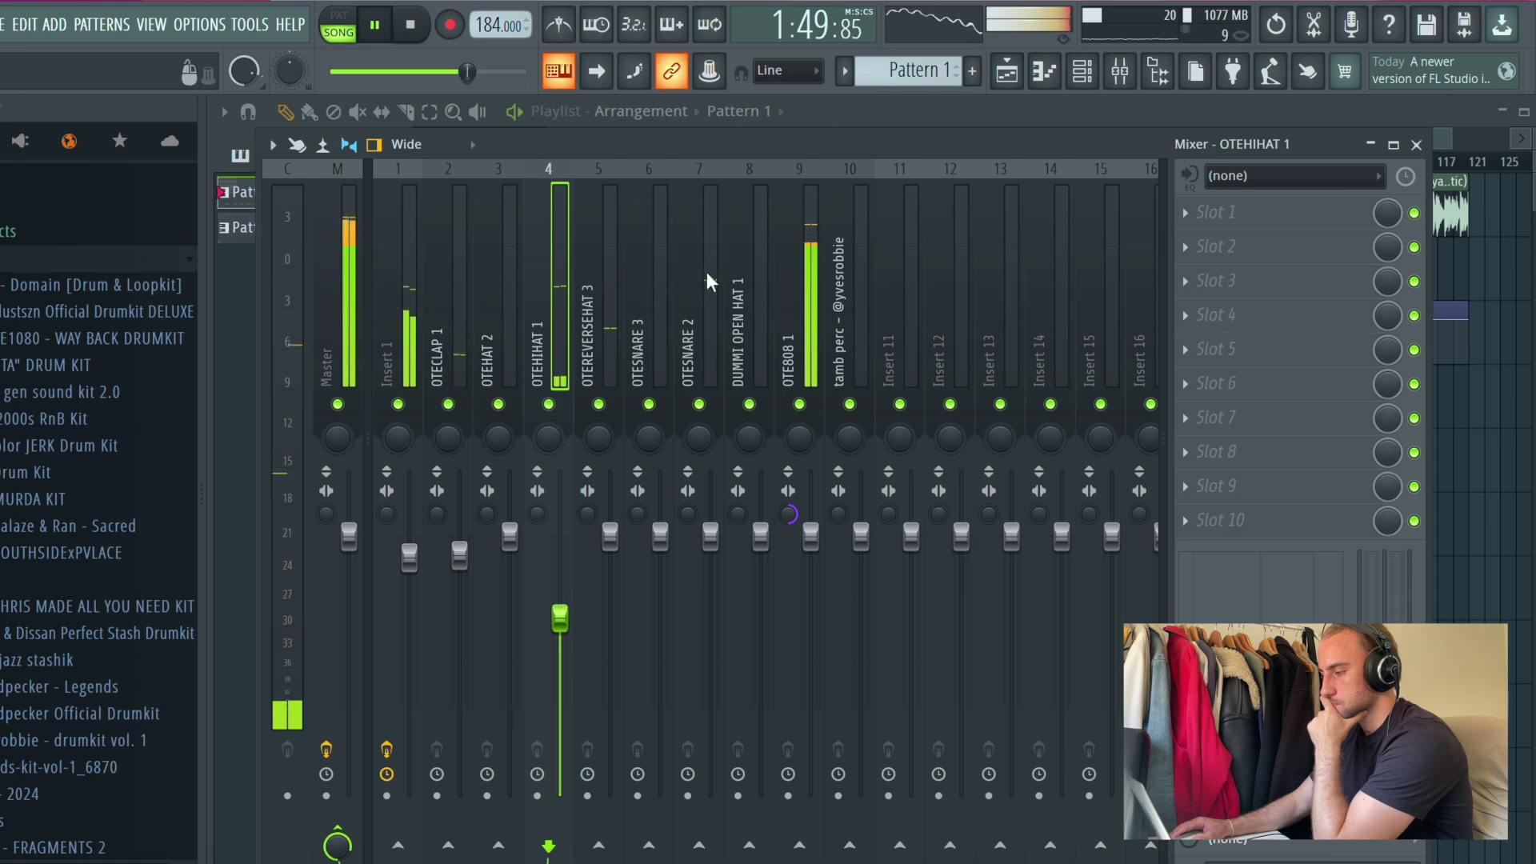
Step: Raise the time shift slightly in the OTECLAP 1 channel settings and close them
left_click(1084, 74)
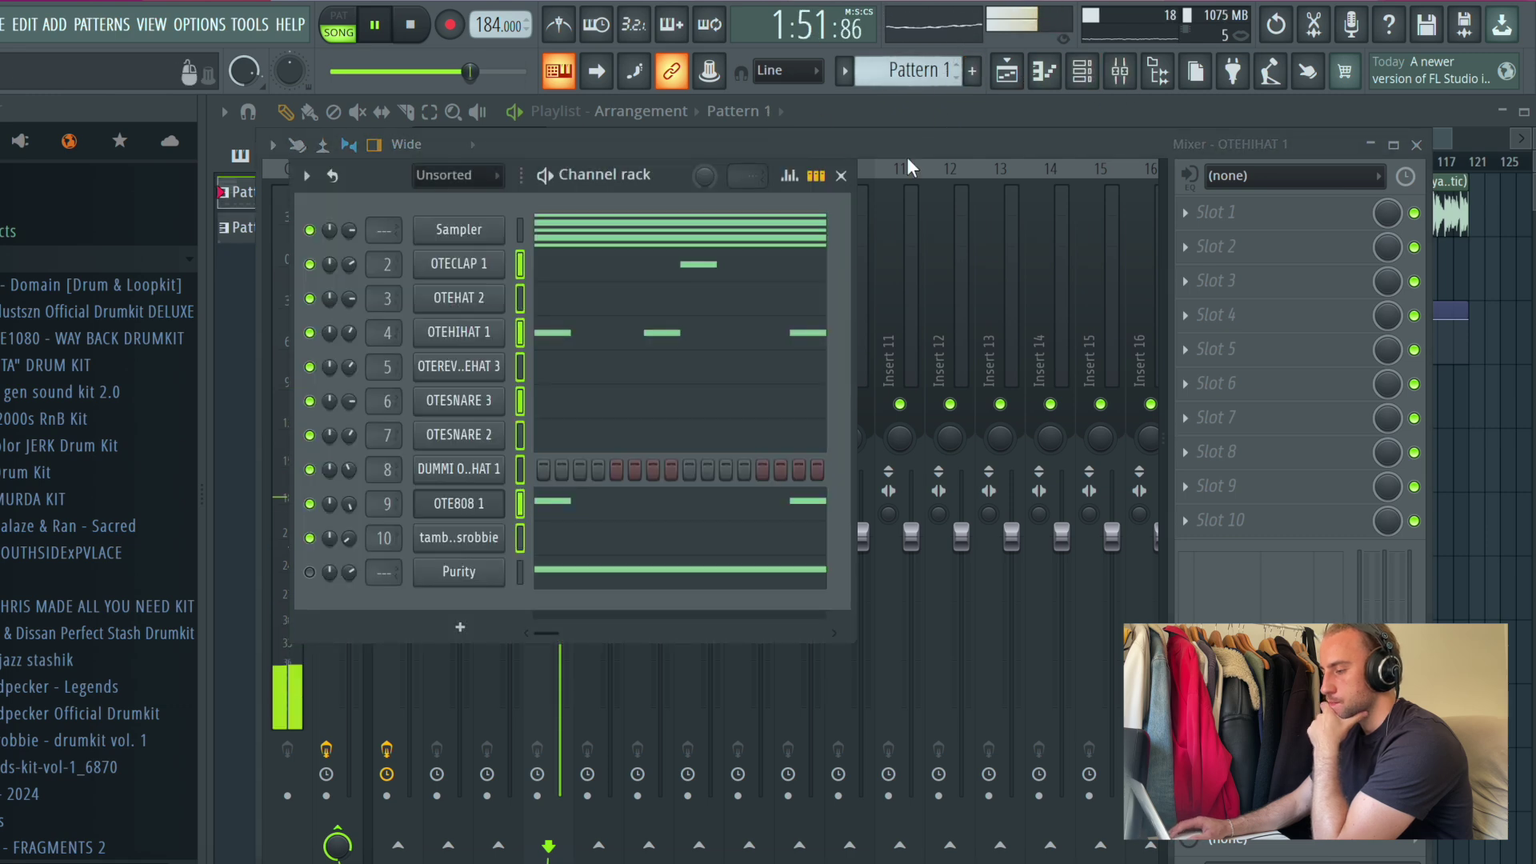
left_click(458, 264)
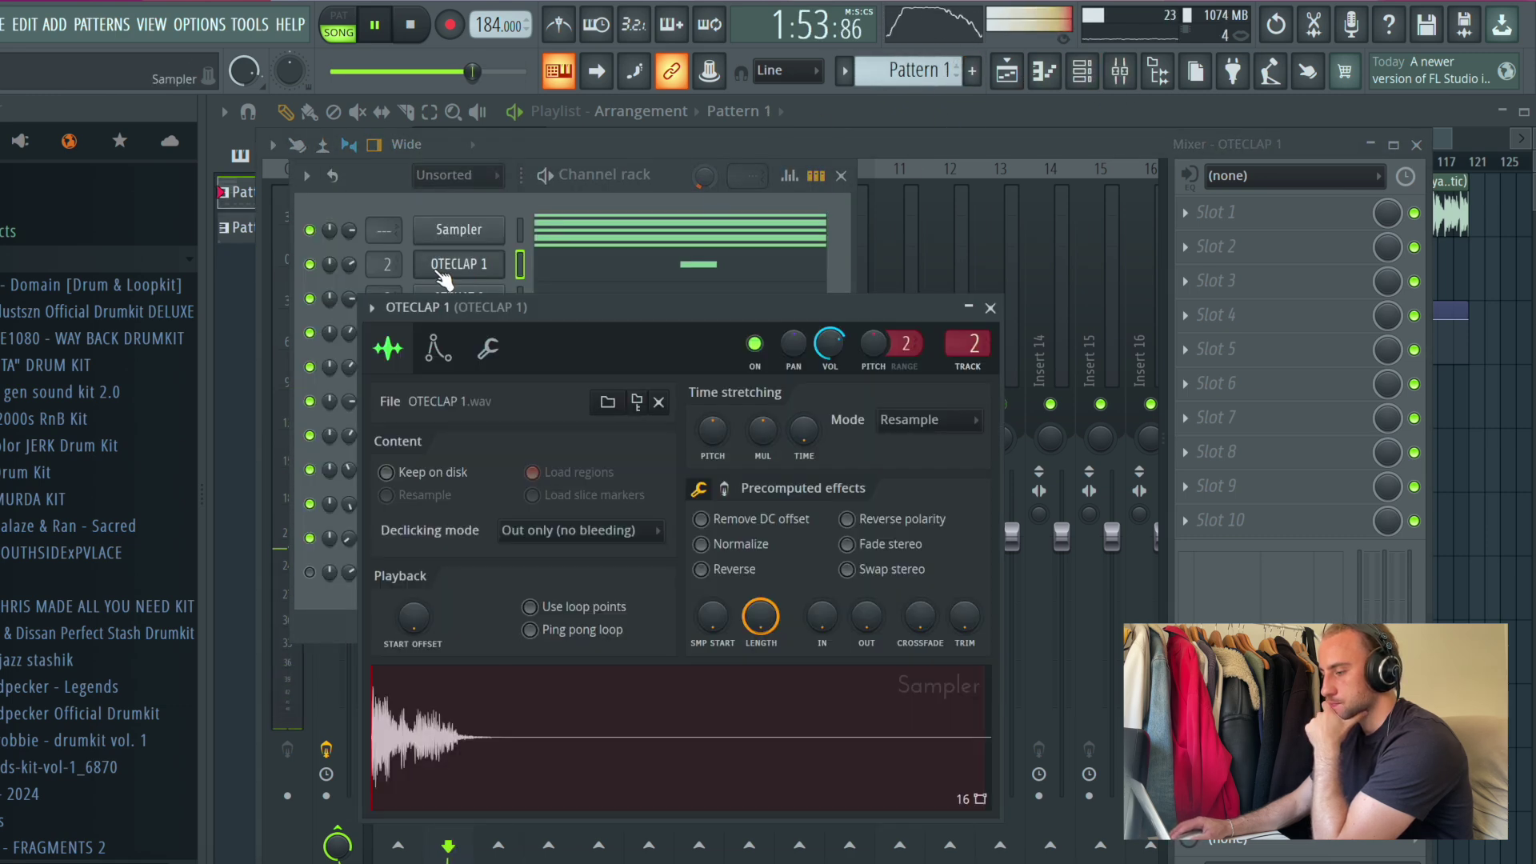
scroll(789, 432, "up", 2)
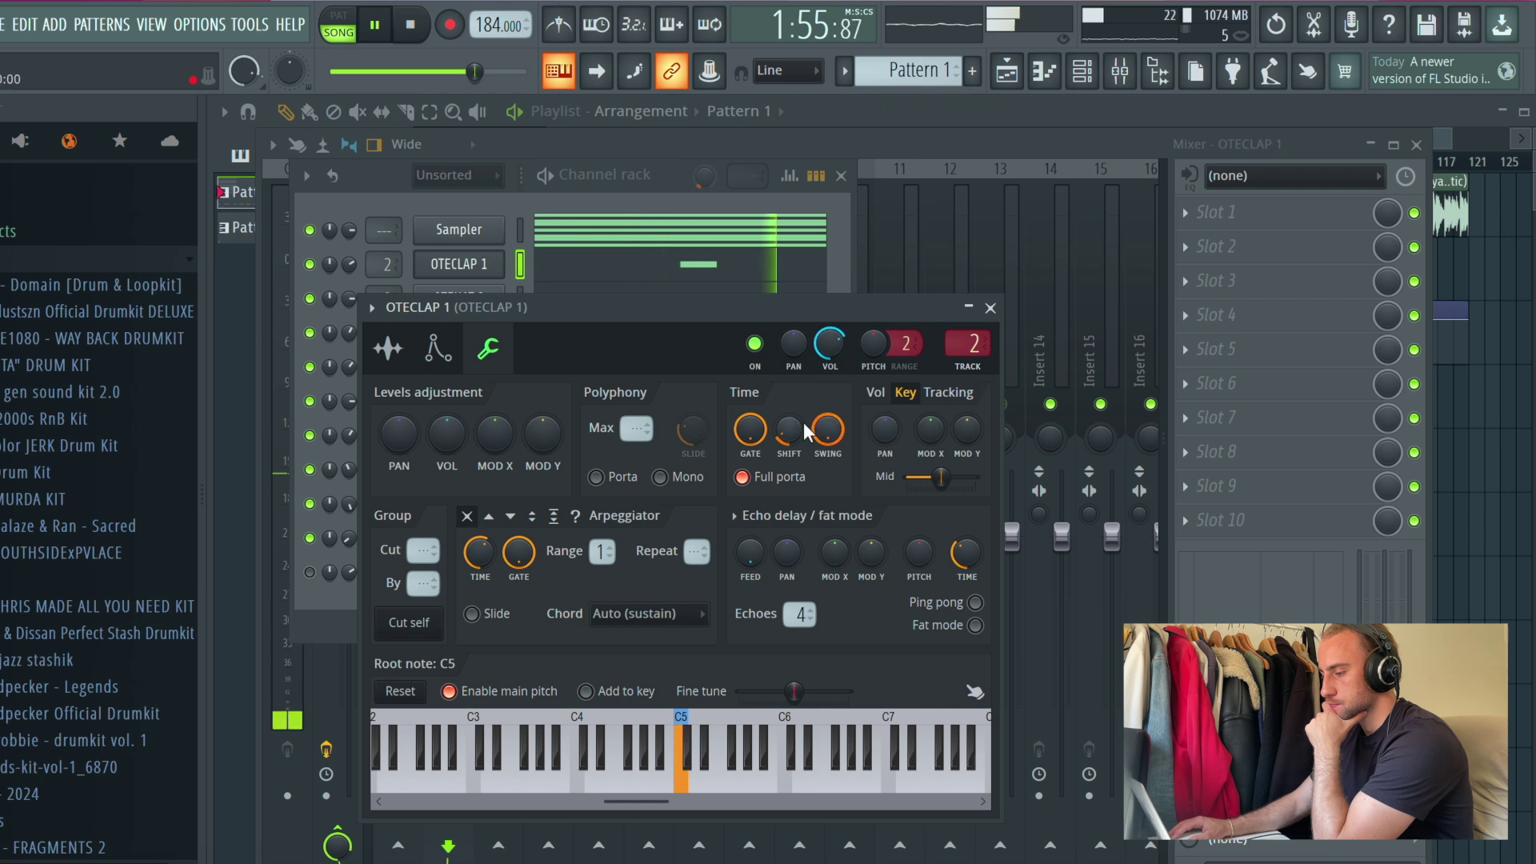
left_click(990, 308)
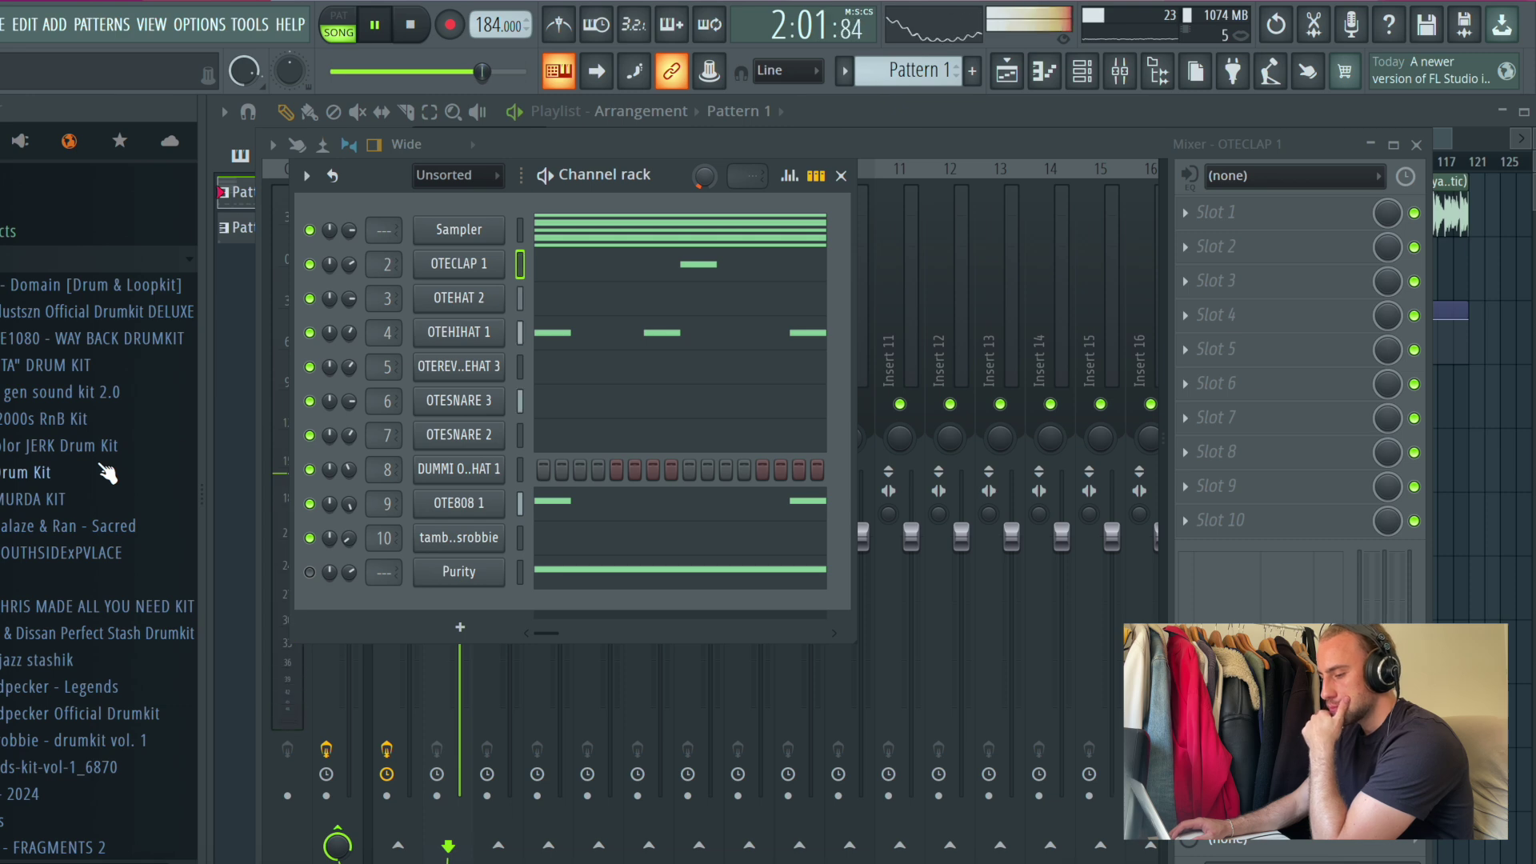
Step: Pan the OTEHIHAT 1 roll before bar 5 about 50% left and the roll before bar 9 about 50% right
left_click(483, 506)
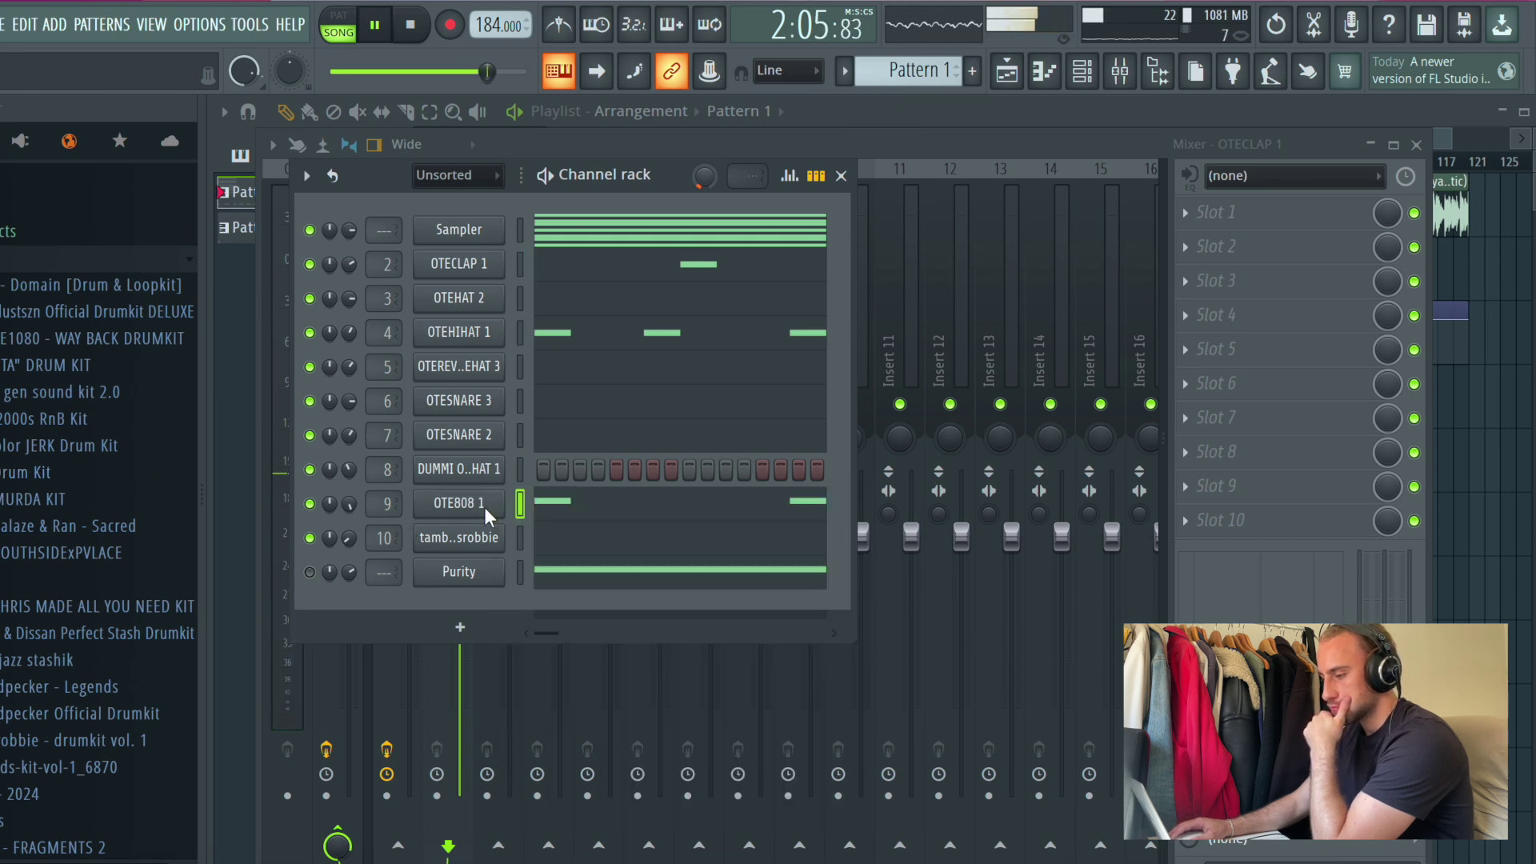
left_click(606, 333)
left_click(240, 719)
left_click(246, 757)
left_click_drag(349, 698, 376, 230)
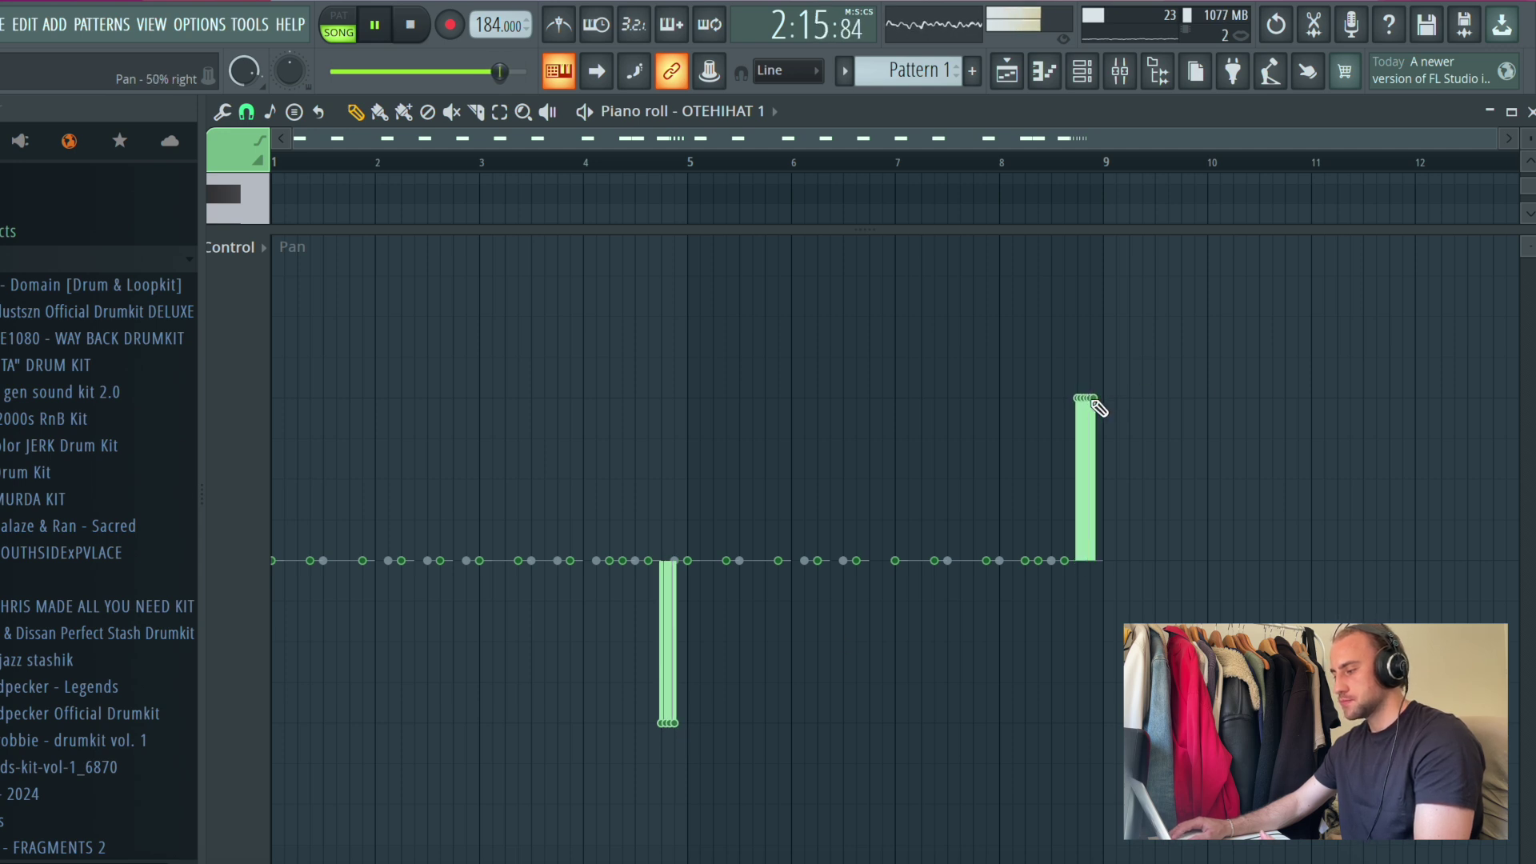
left_click(279, 164)
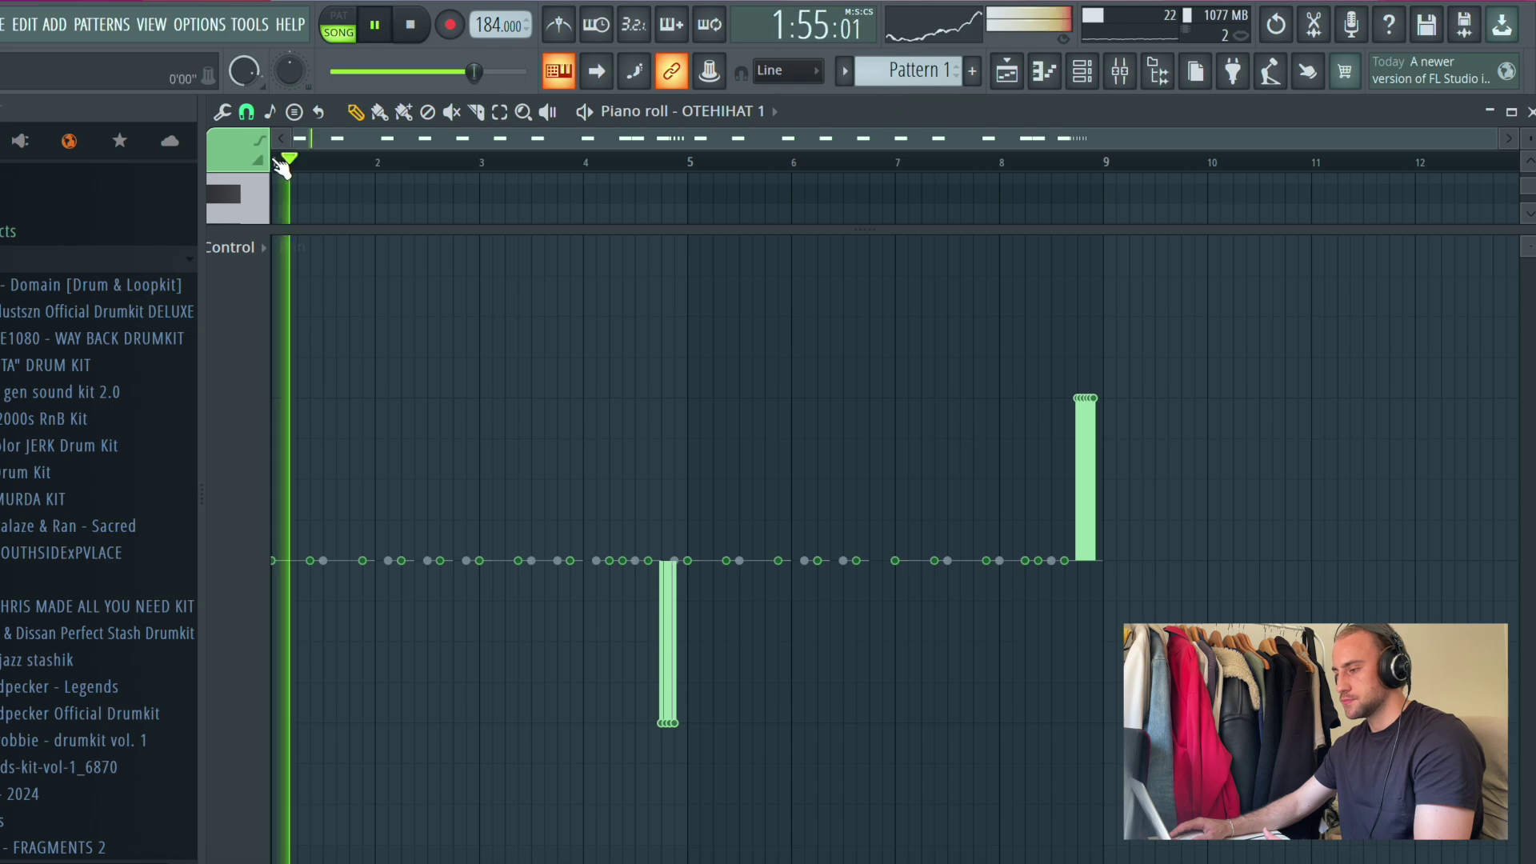
Step: Pan the first OTEREVERSEHAT 3 note about 50% right and the second about 50% left
left_click(703, 112)
left_click(772, 584)
left_click(610, 398)
left_click(1065, 728)
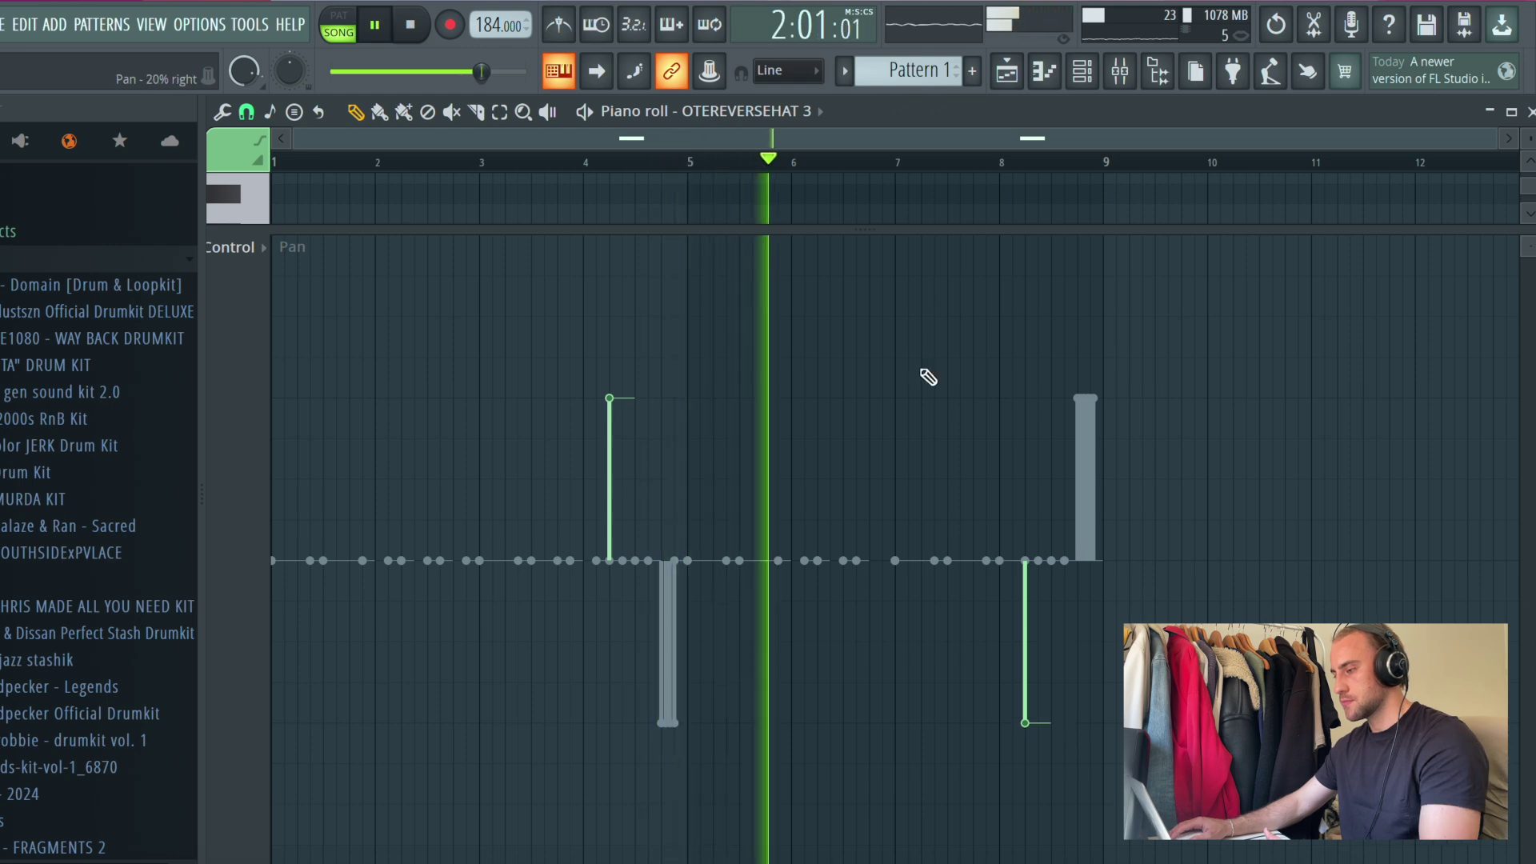
Step: Pan the first OTESNARE 2 note about 50% right and the second about 50% left
left_click(752, 112)
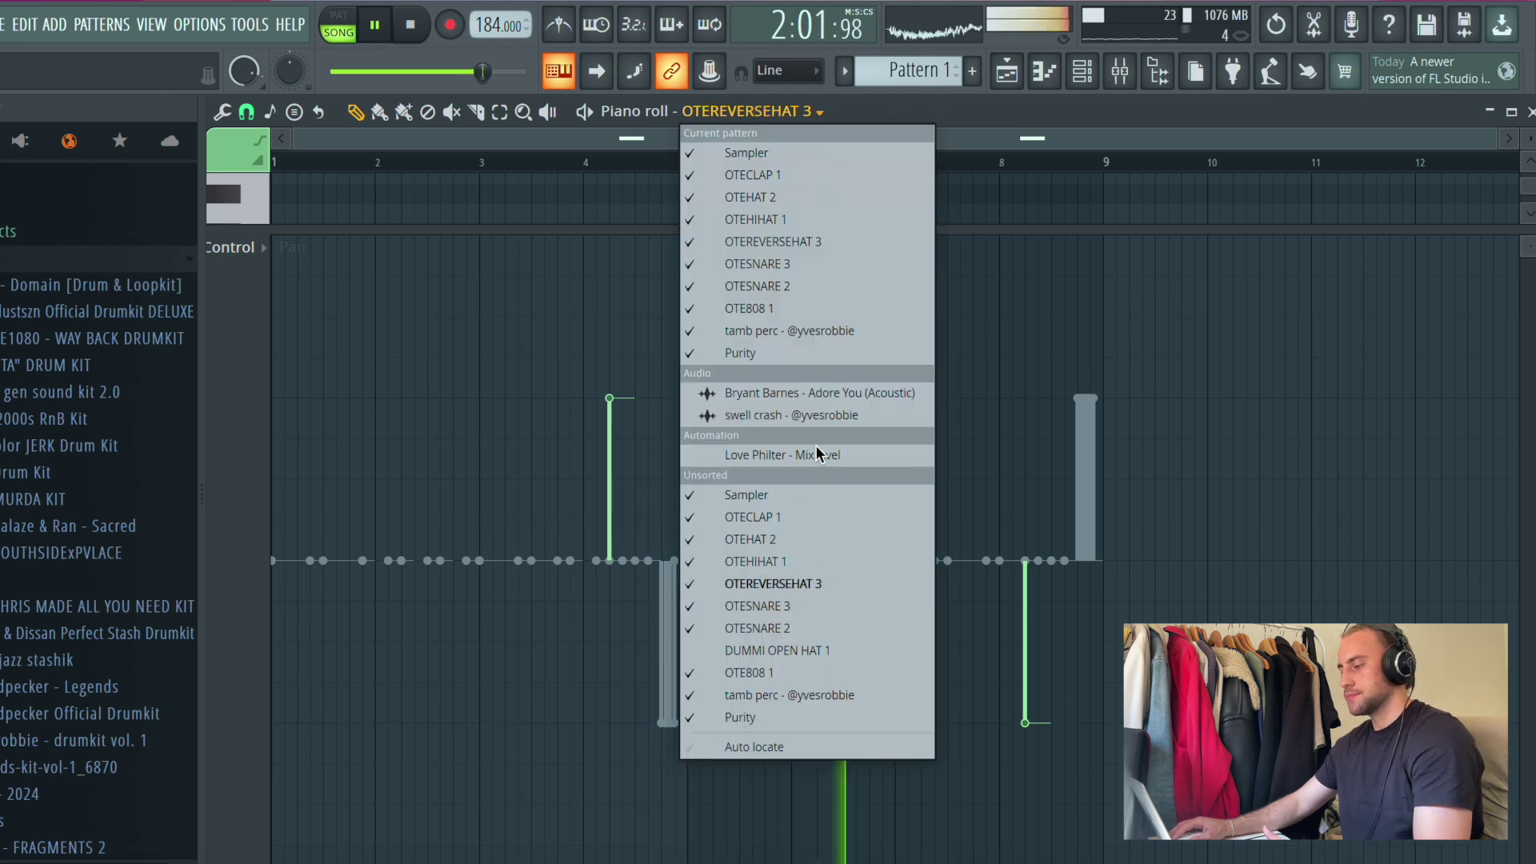
left_click(816, 629)
left_click(571, 728)
left_click_drag(572, 727, 581, 400)
left_click(624, 729)
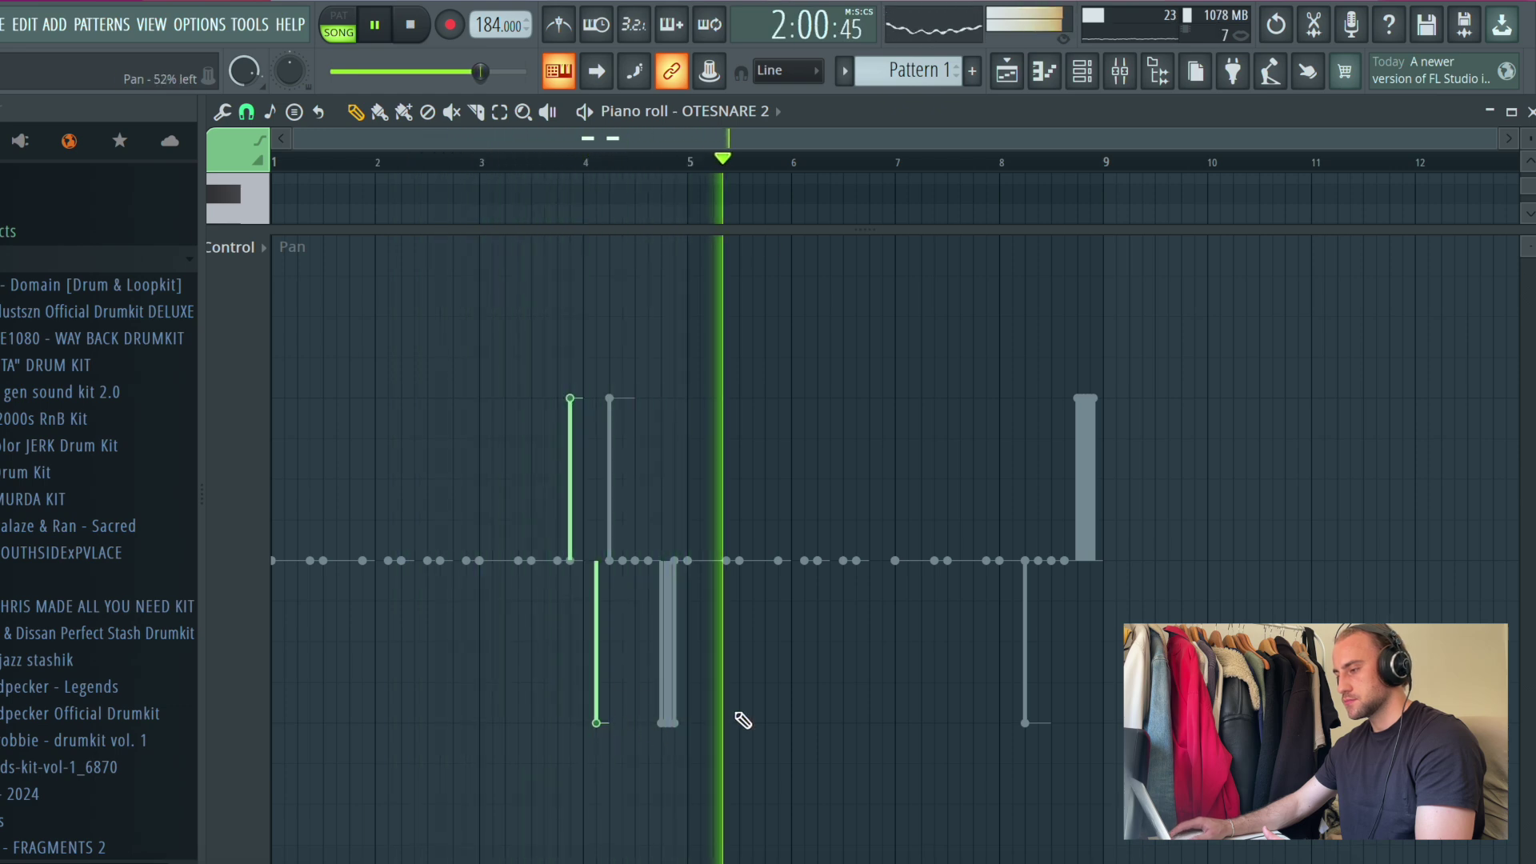
Step: Pan the tamb perc note just before bar 3 about 50% left
left_click(725, 111)
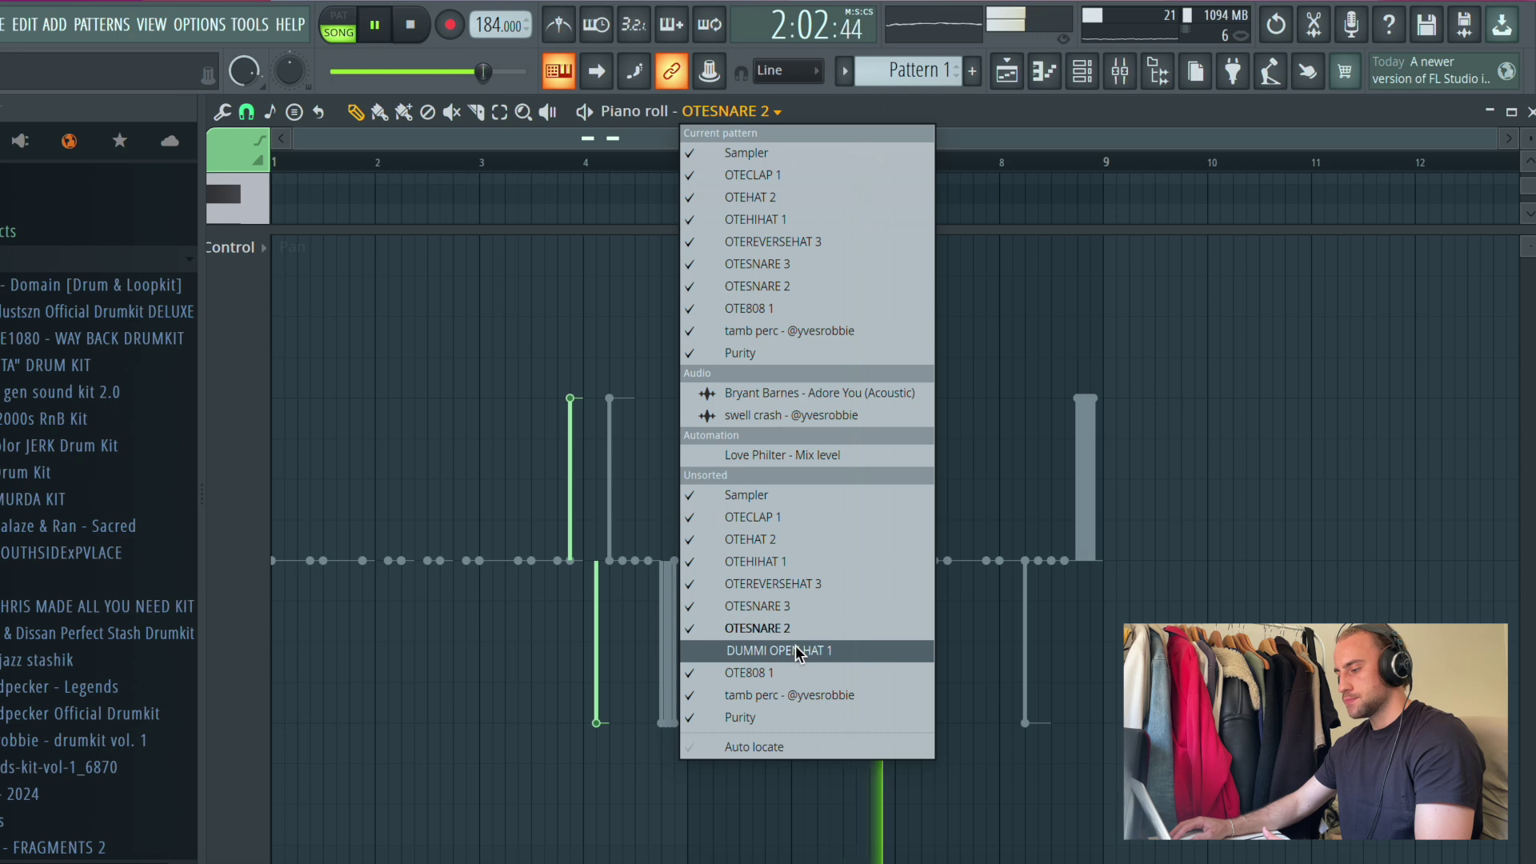
left_click(811, 692)
mouse_move(470, 440)
left_mouse_down()
mouse_move(486, 408)
mouse_move(486, 744)
mouse_move(496, 734)
left_mouse_up()
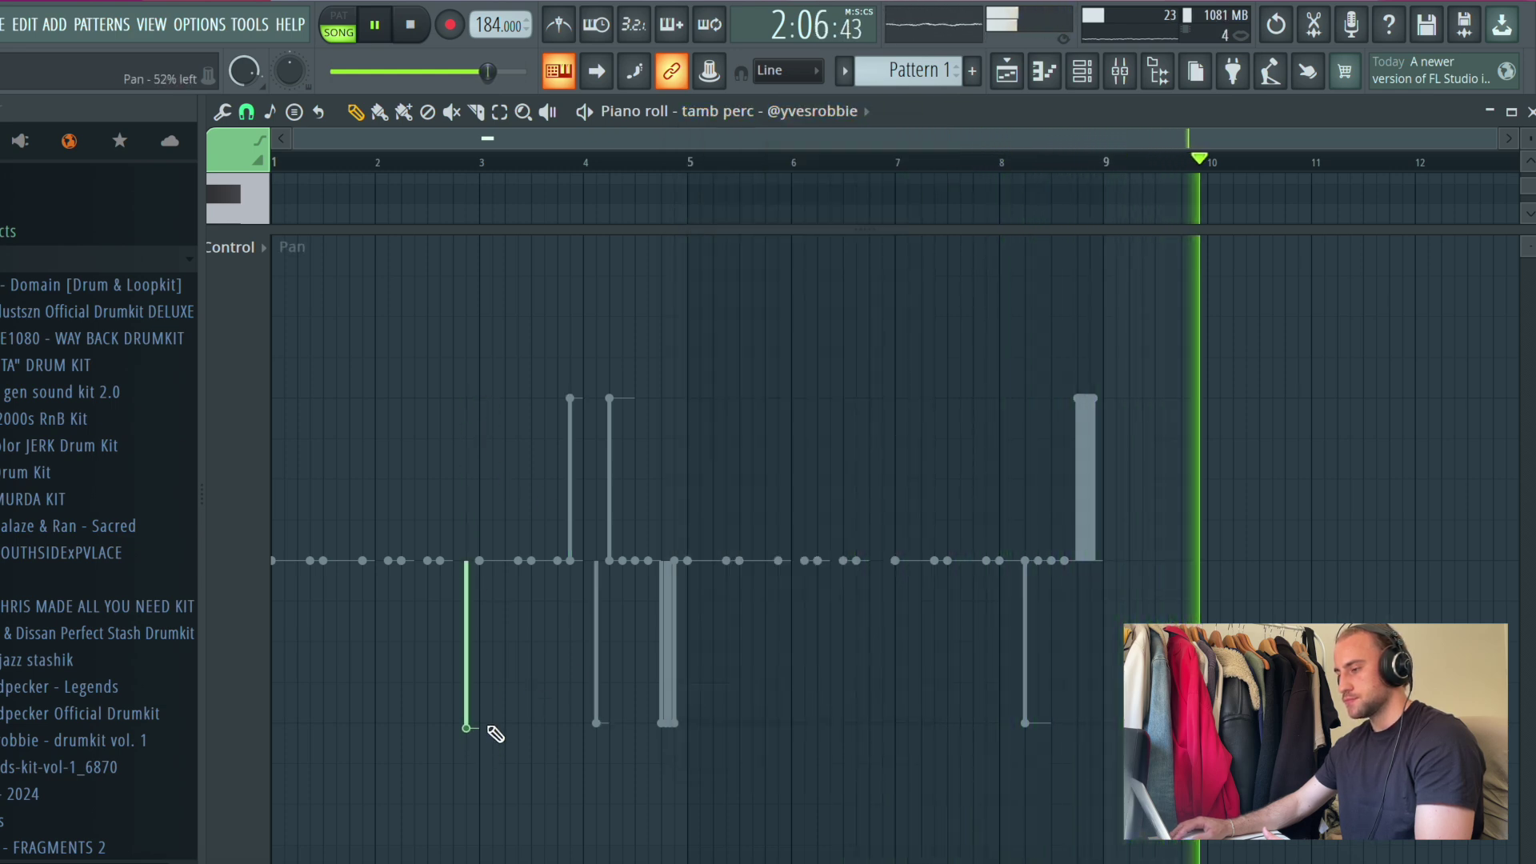
Step: Pan the OTEHAT 2 note in bar 2 about 50% right and the one in bar 6 about 50% left
left_click(808, 111)
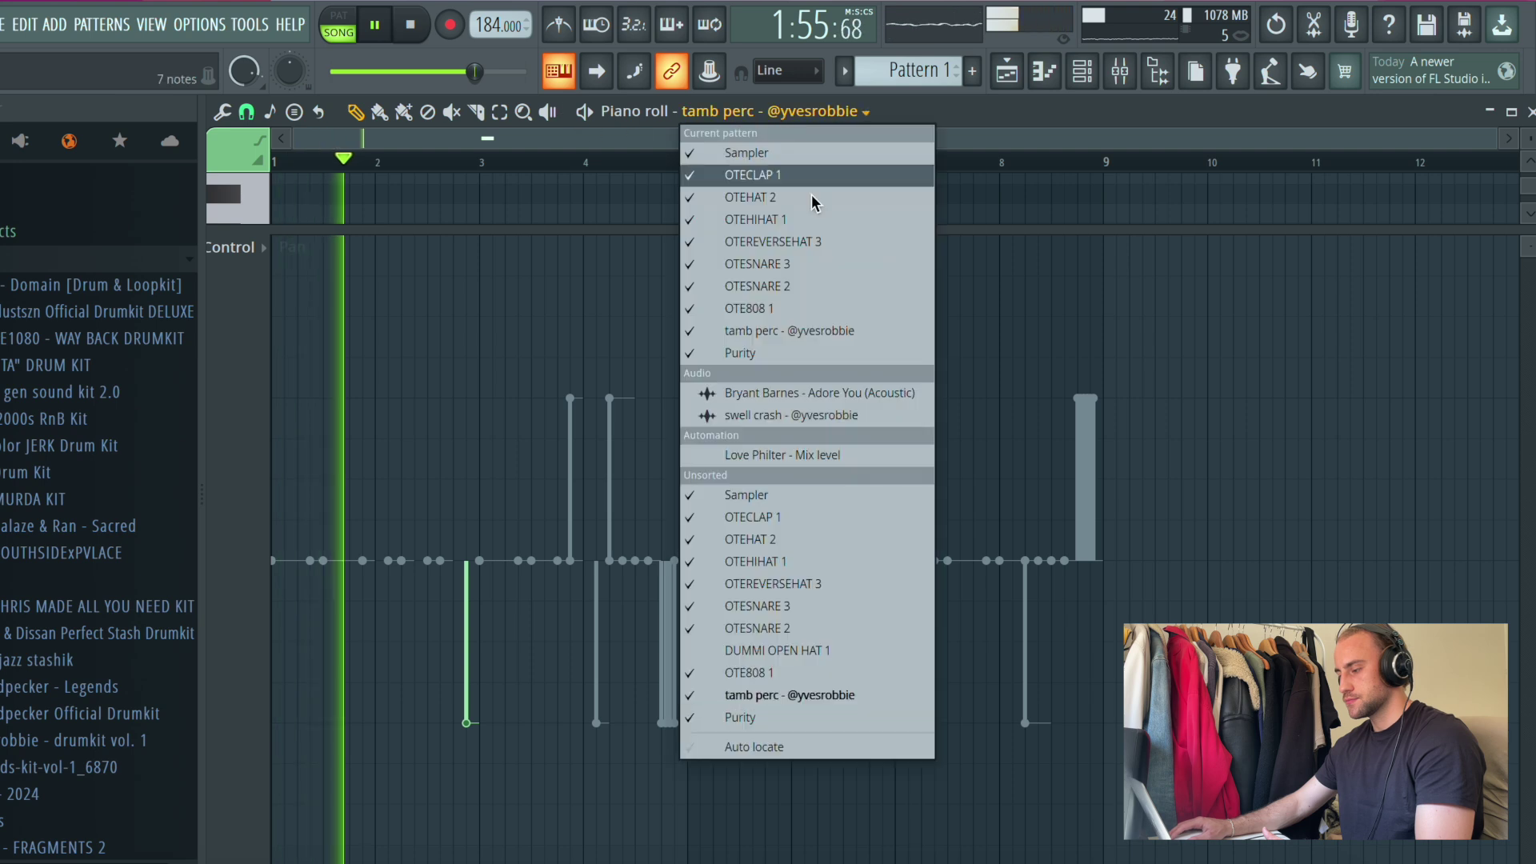
left_click(824, 591)
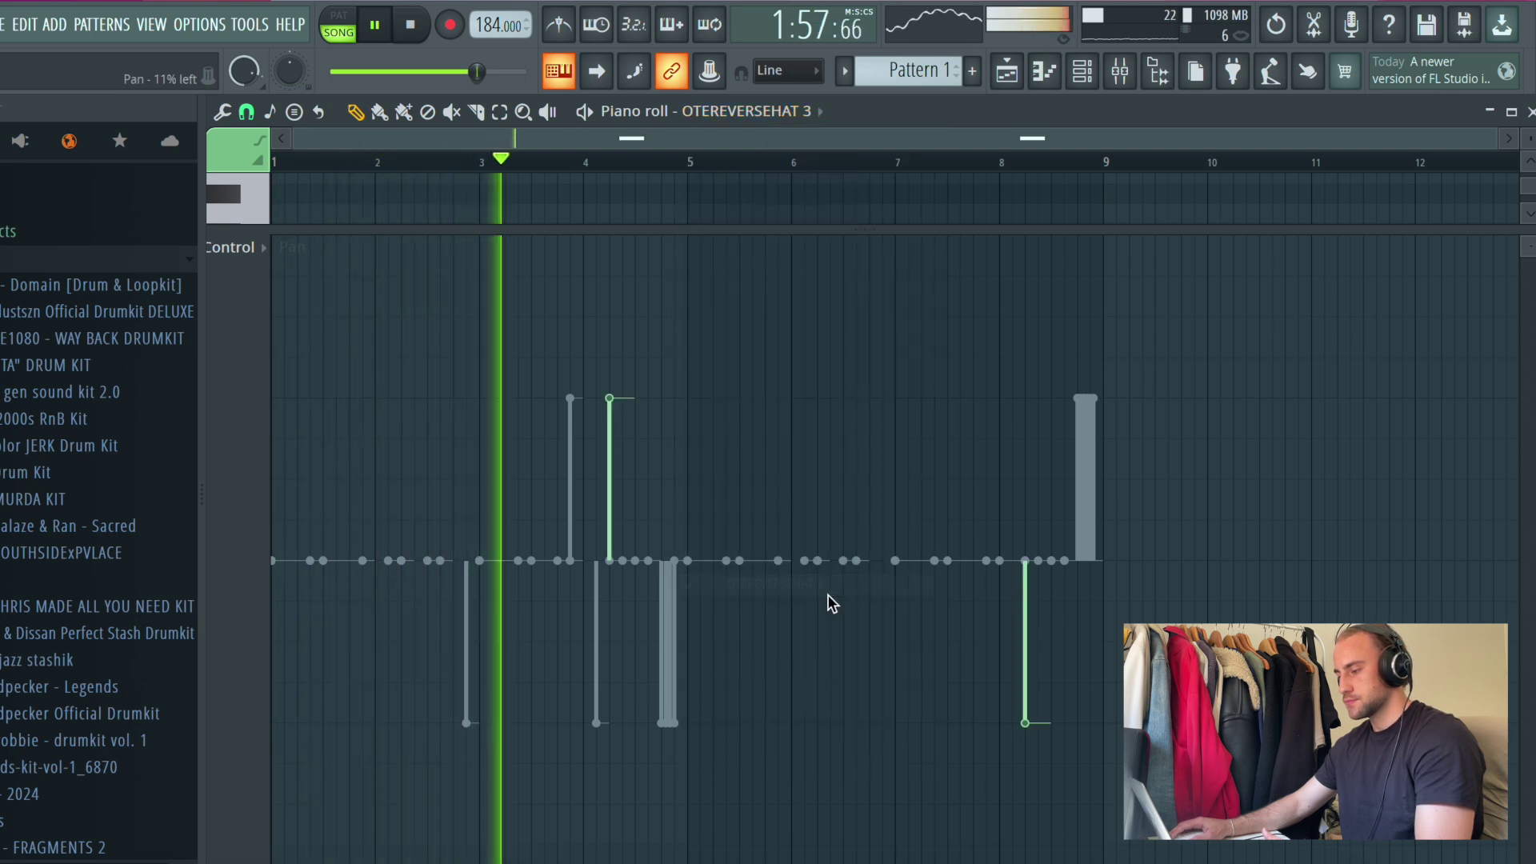
left_click(800, 111)
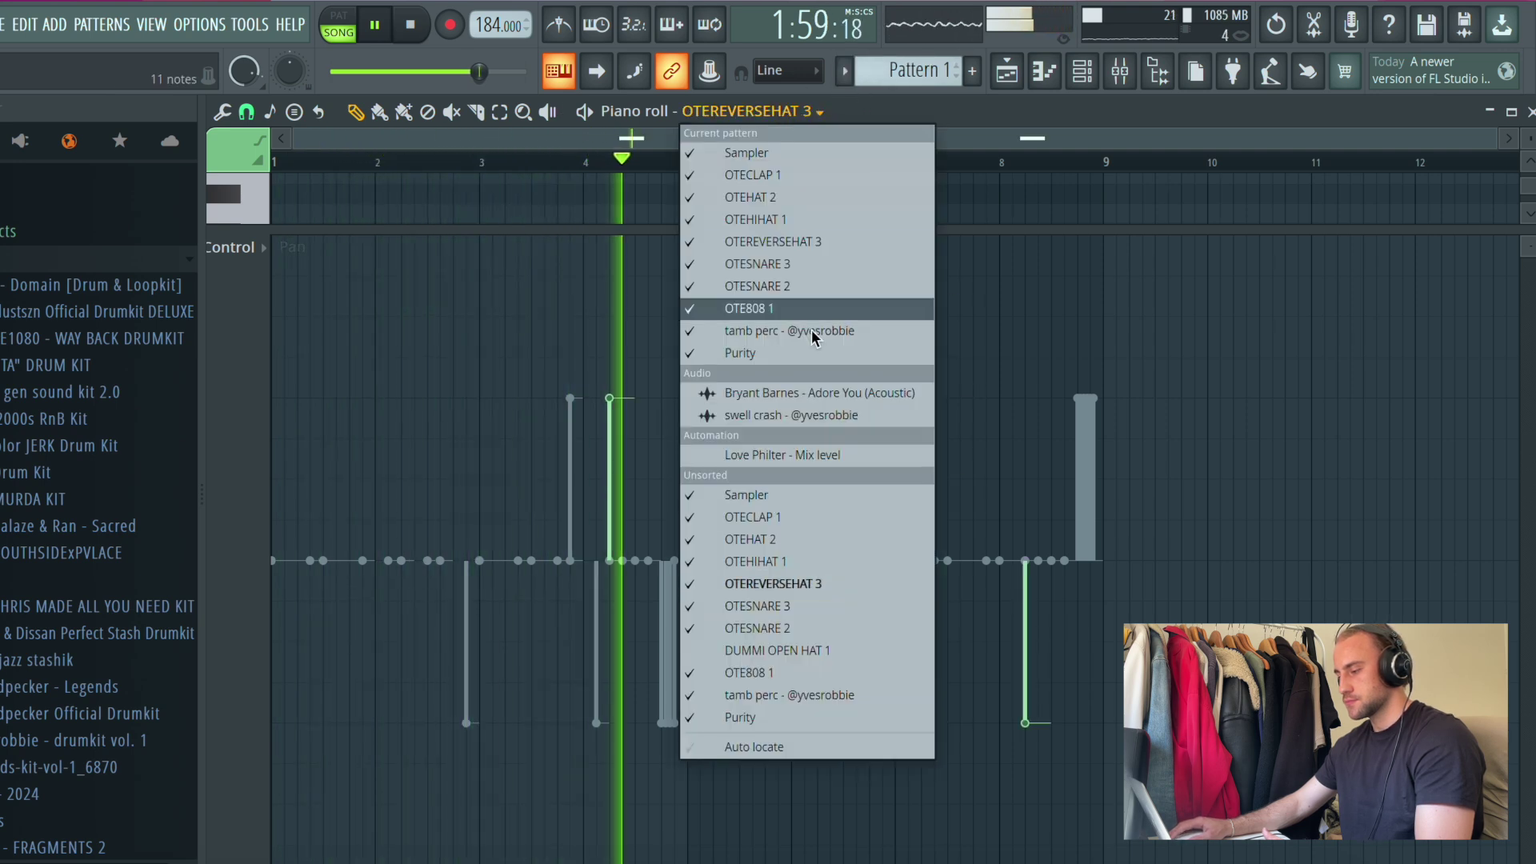
left_click(803, 539)
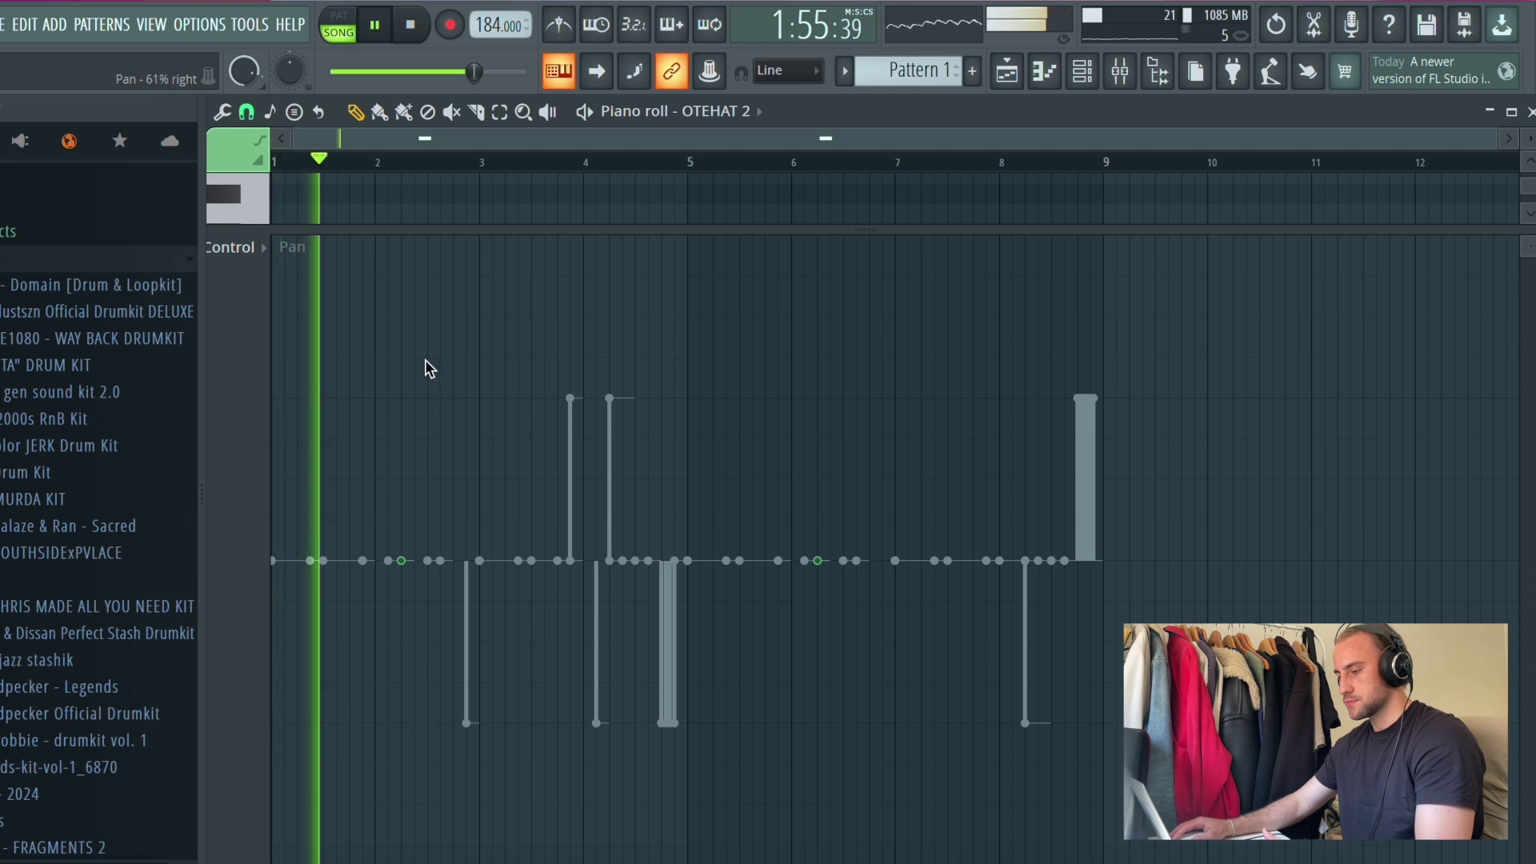
left_click(408, 398)
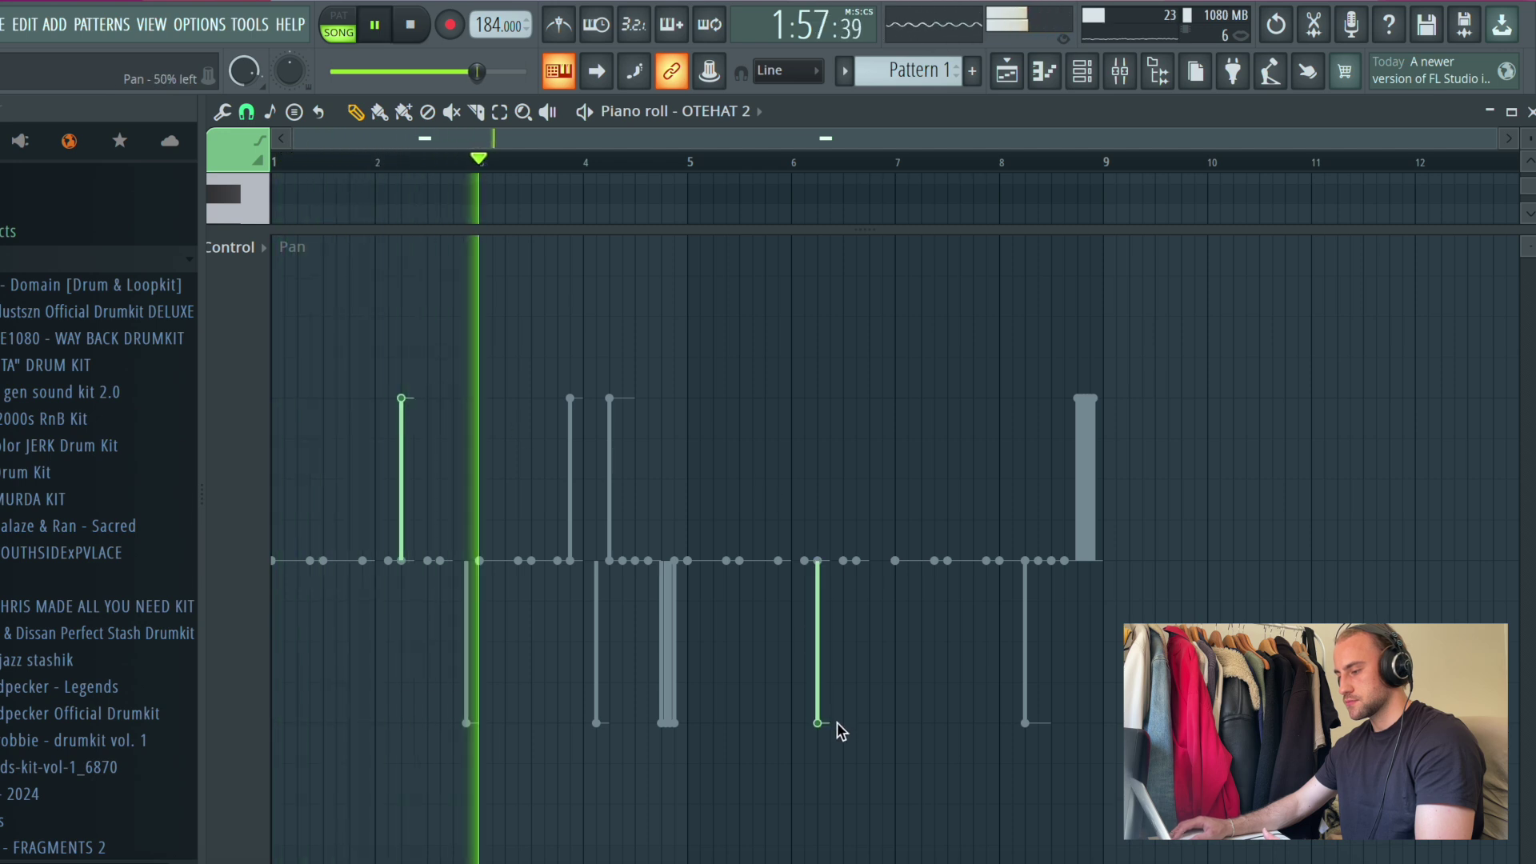
Step: Pan Pattern 2's five DUMMI OPEN HAT 1 notes about 50%, alternating sides and starting left, and return to the playlist
left_click(735, 111)
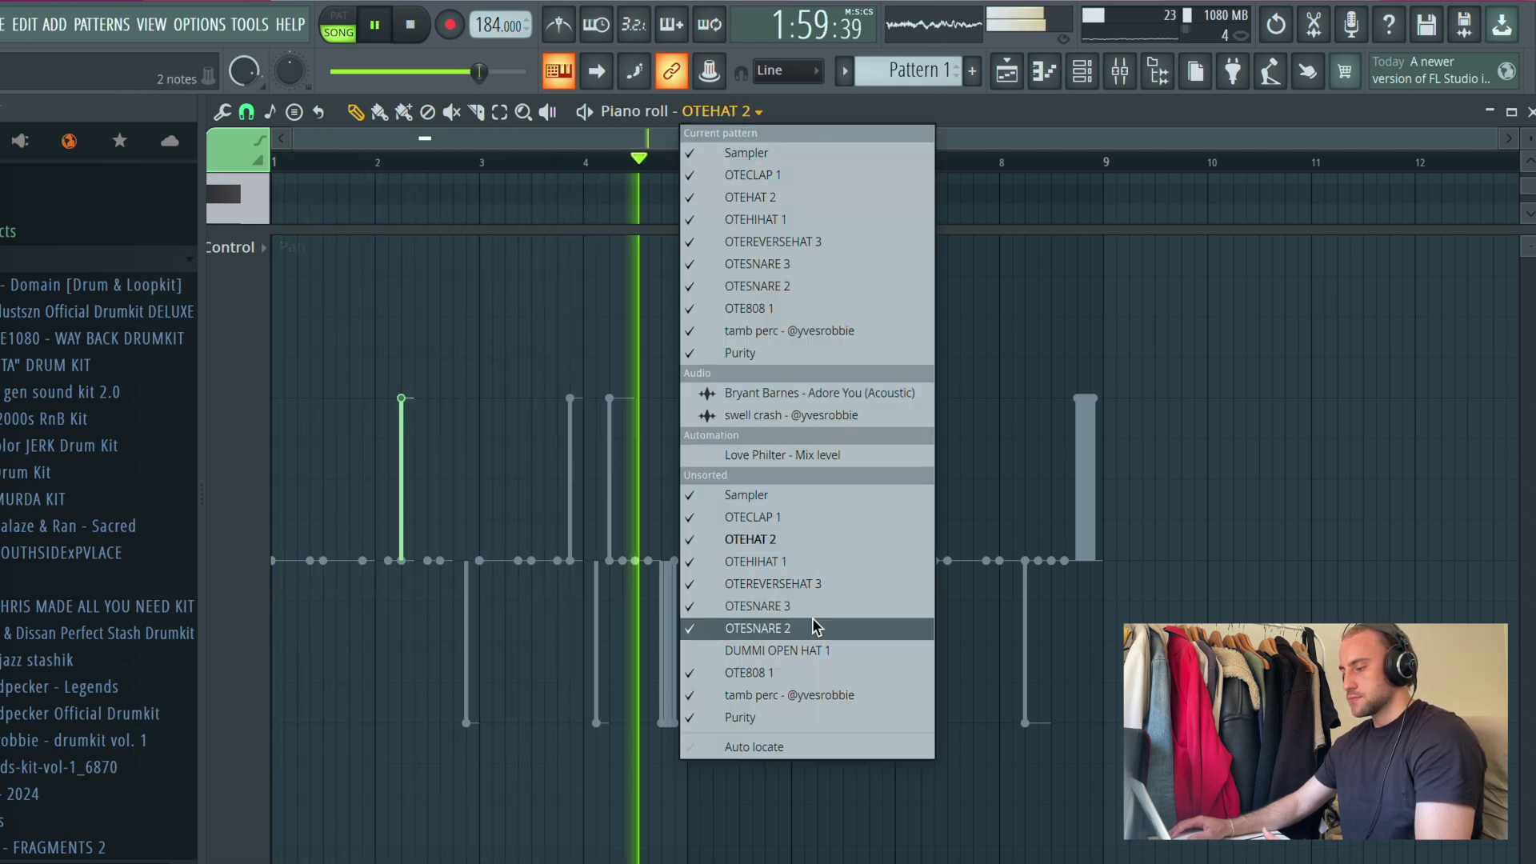
left_click(792, 651)
scroll(914, 70, "up", 1)
left_click_drag(267, 732, 325, 731)
left_click(492, 406)
left_click(478, 731)
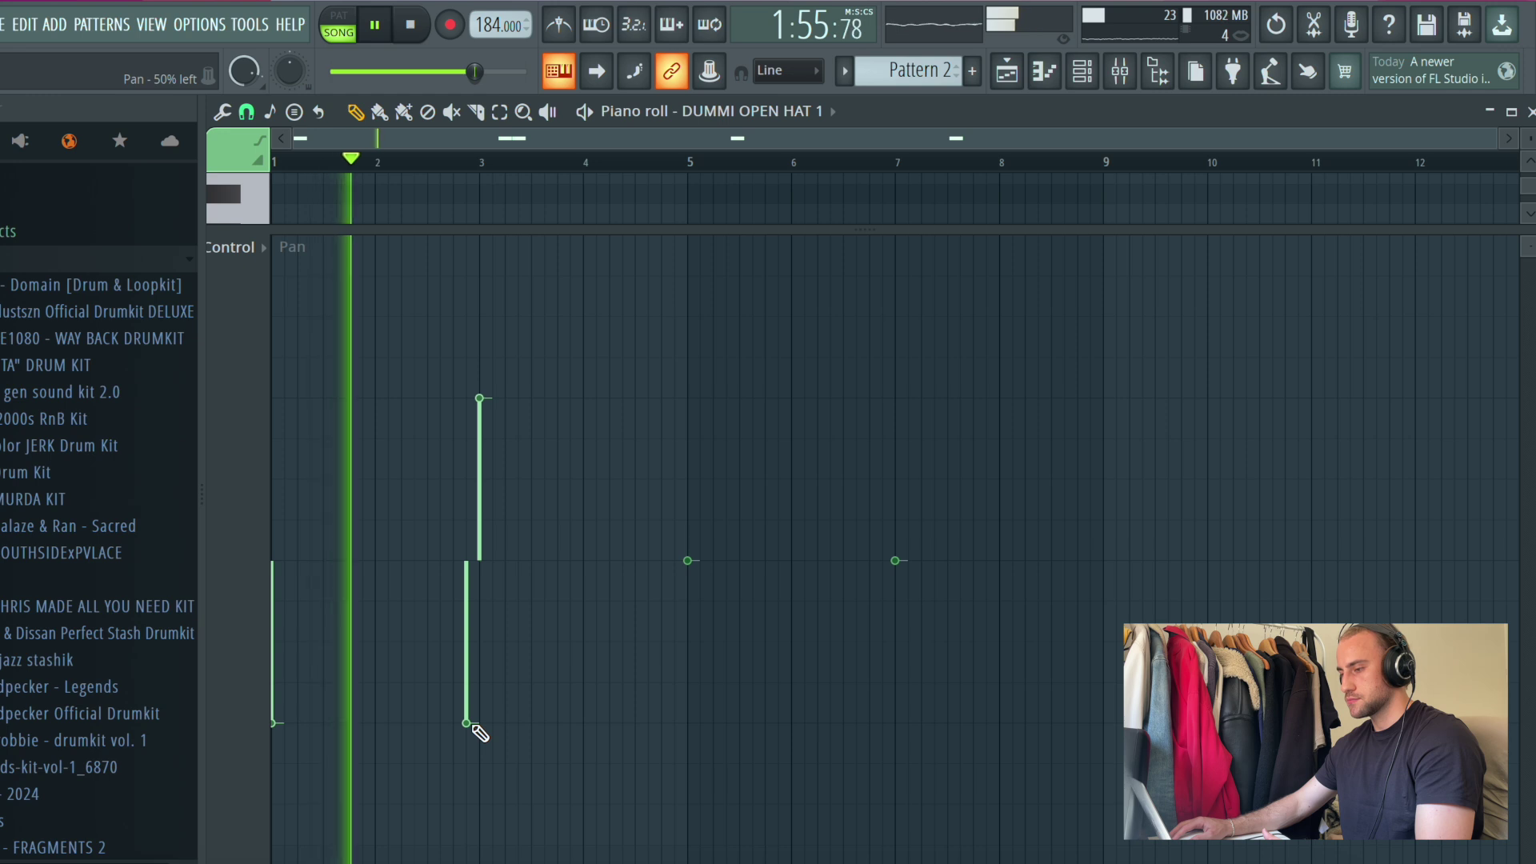
left_click(697, 402)
left_click(918, 731)
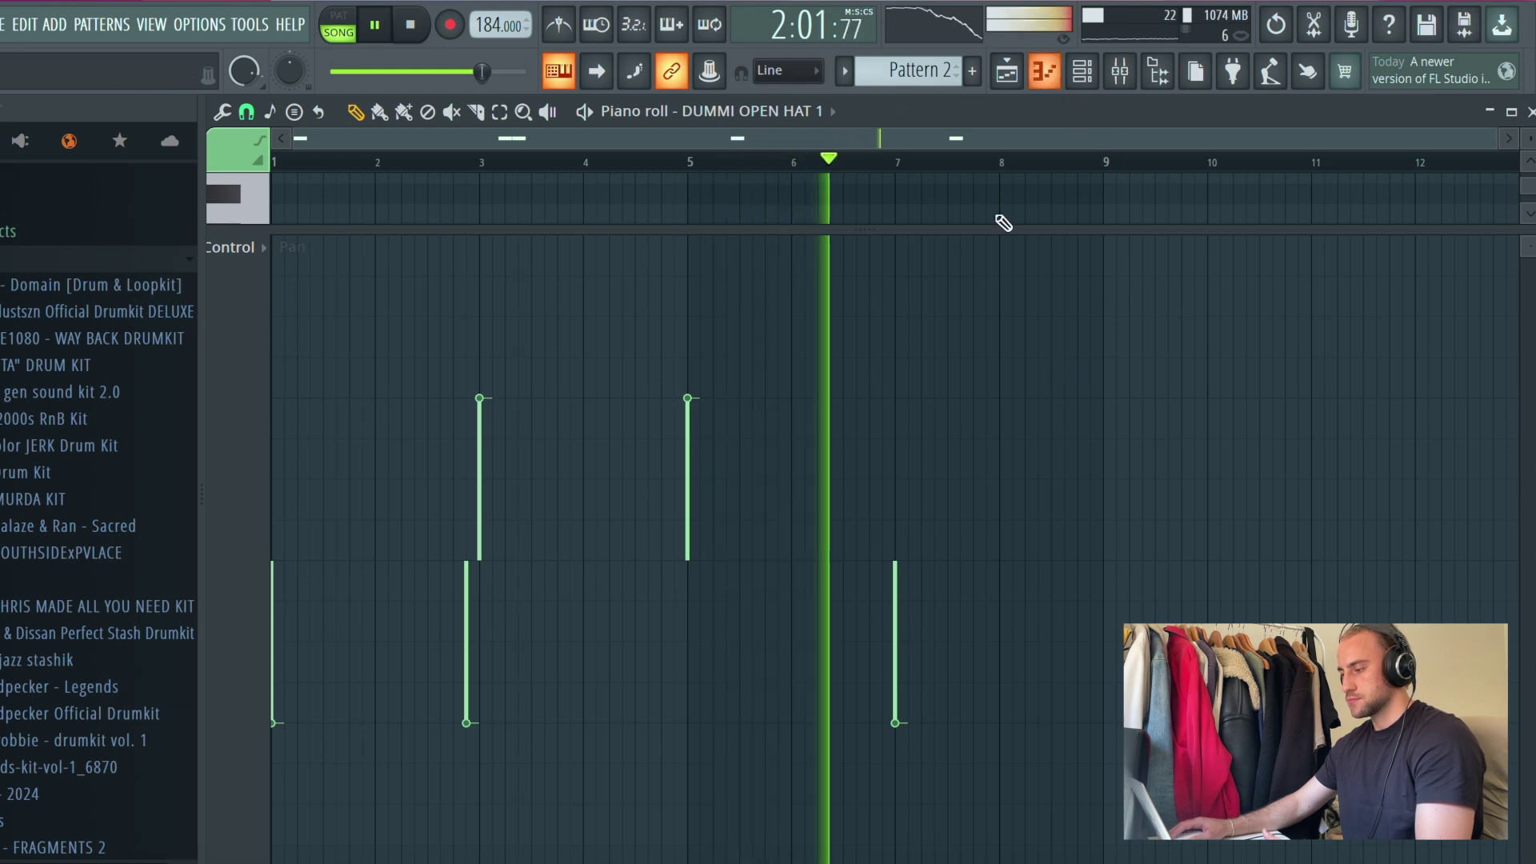
left_click(469, 399)
left_click(480, 720)
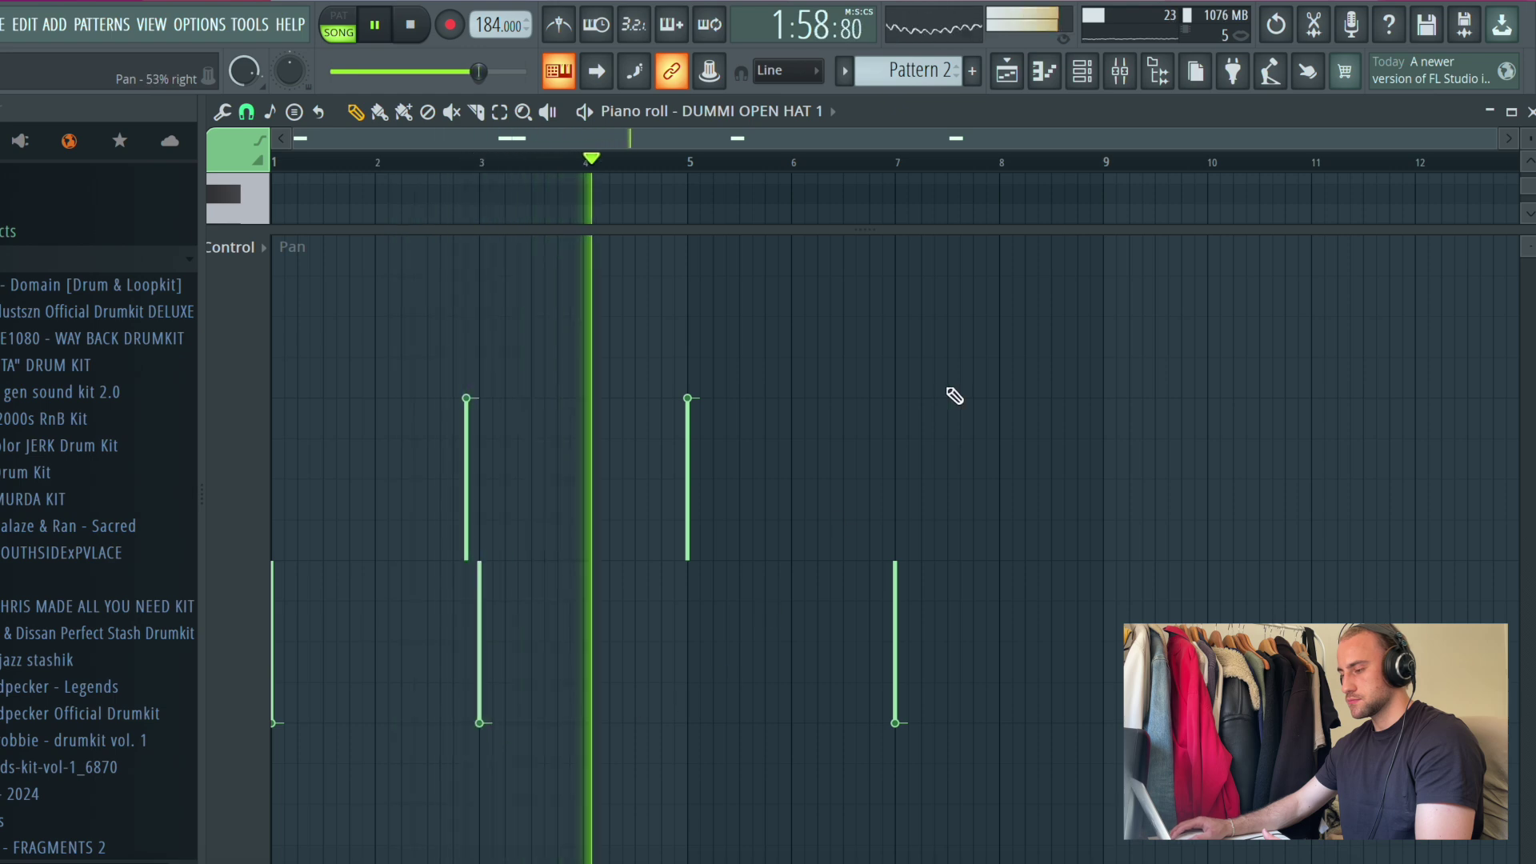
left_click(1009, 72)
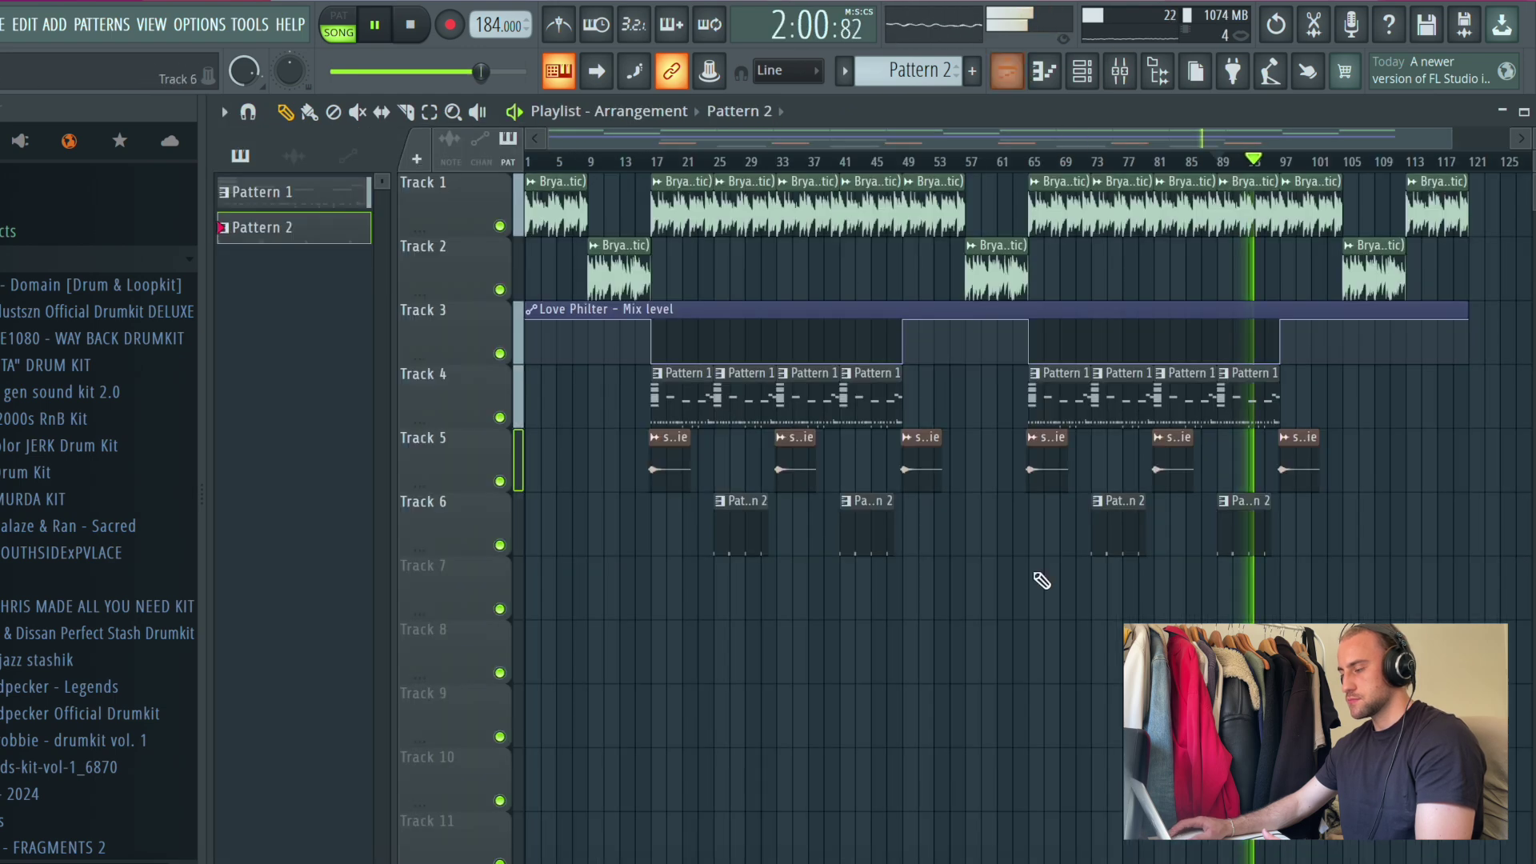
left_click(24, 33)
key("Escape")
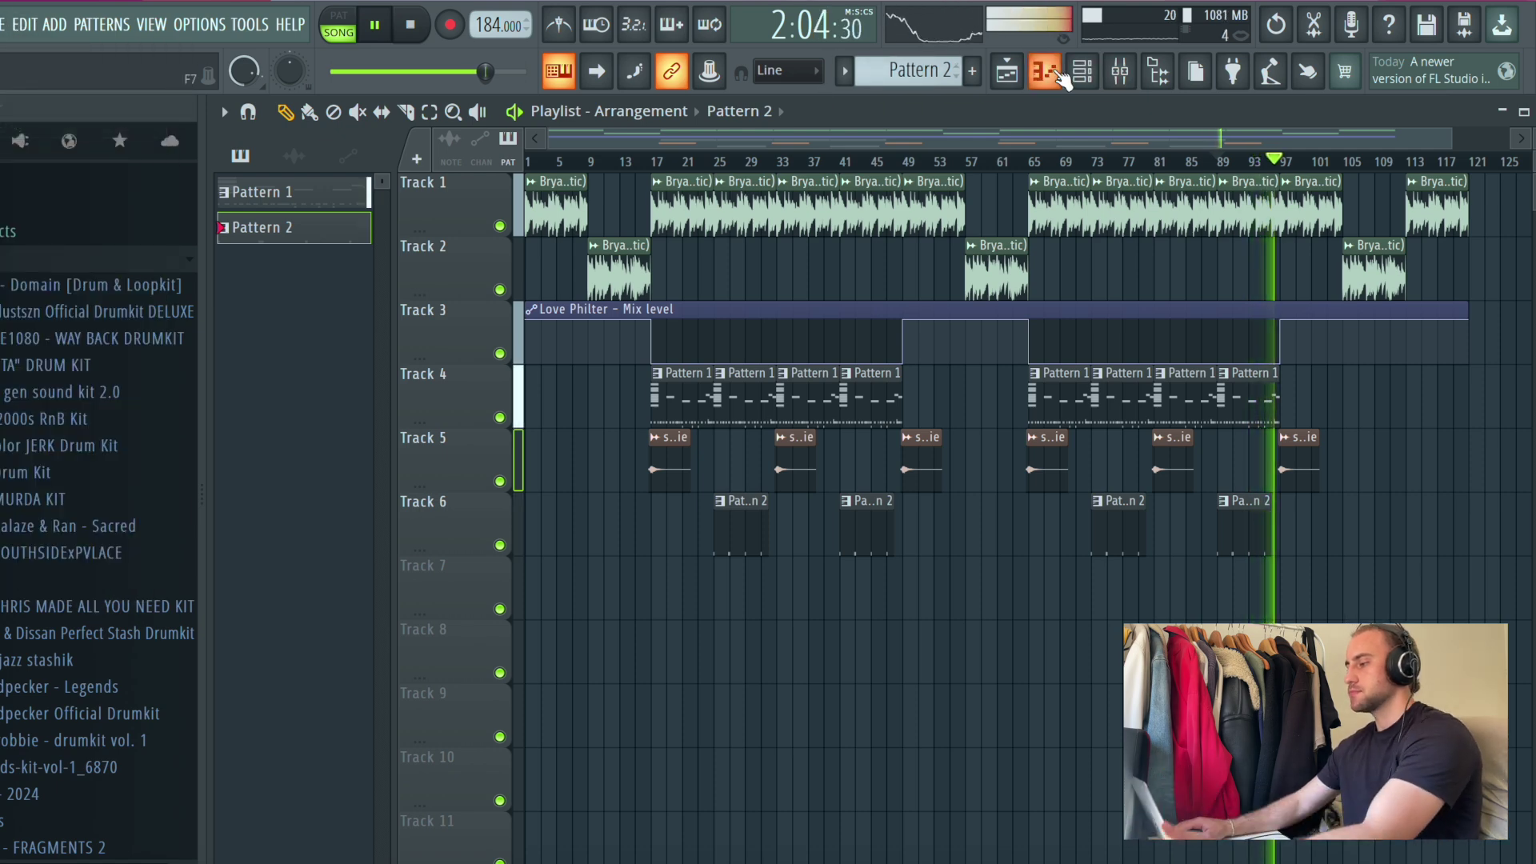
Step: Load FF Pro-Q into the second effect slot of the Master track in the mixer
left_click(1119, 72)
left_click(1325, 284)
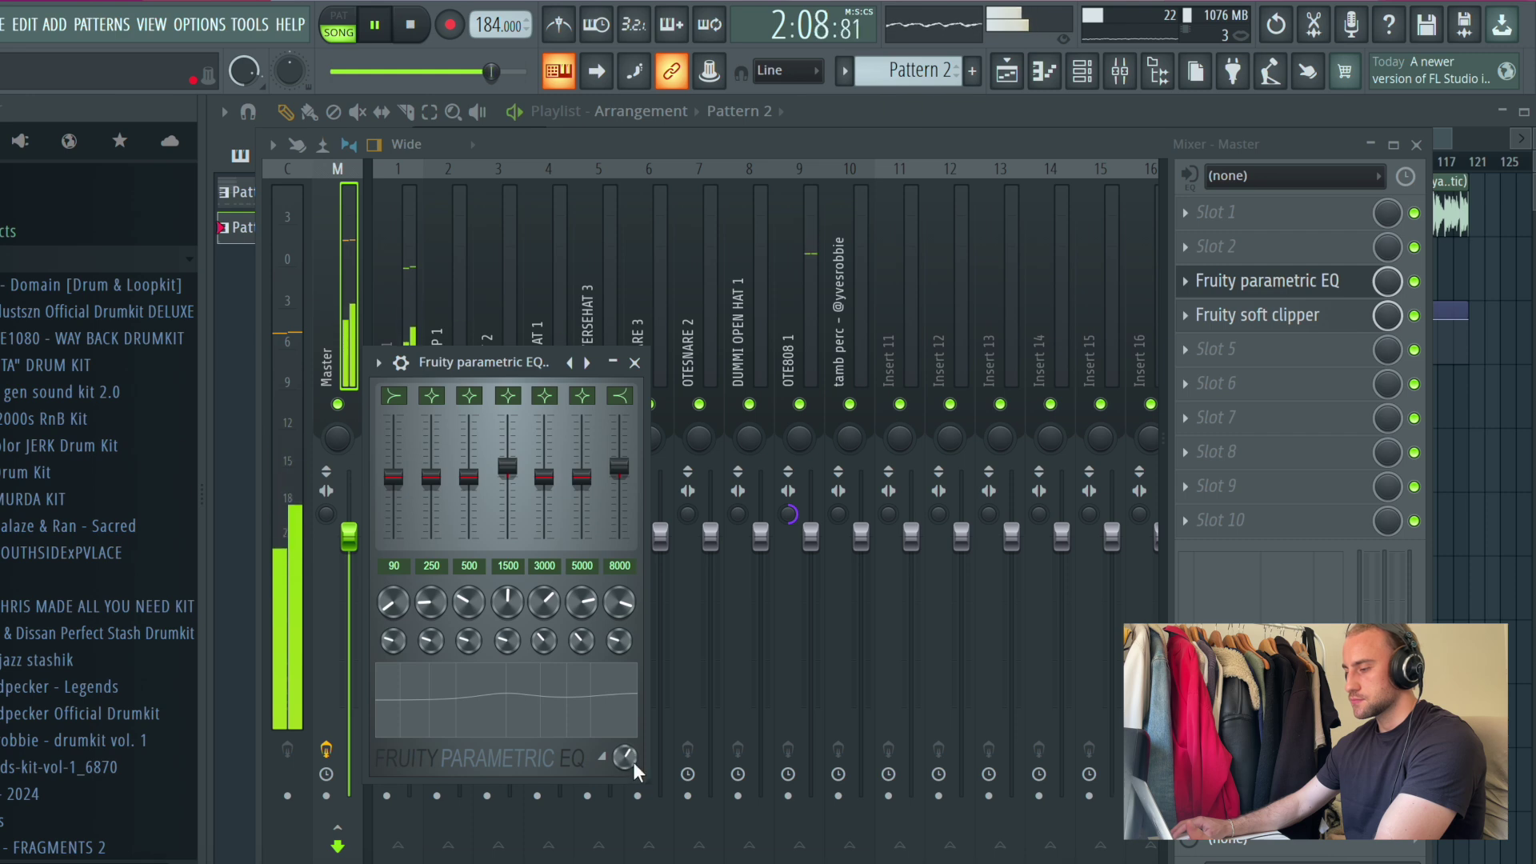
left_click(409, 288)
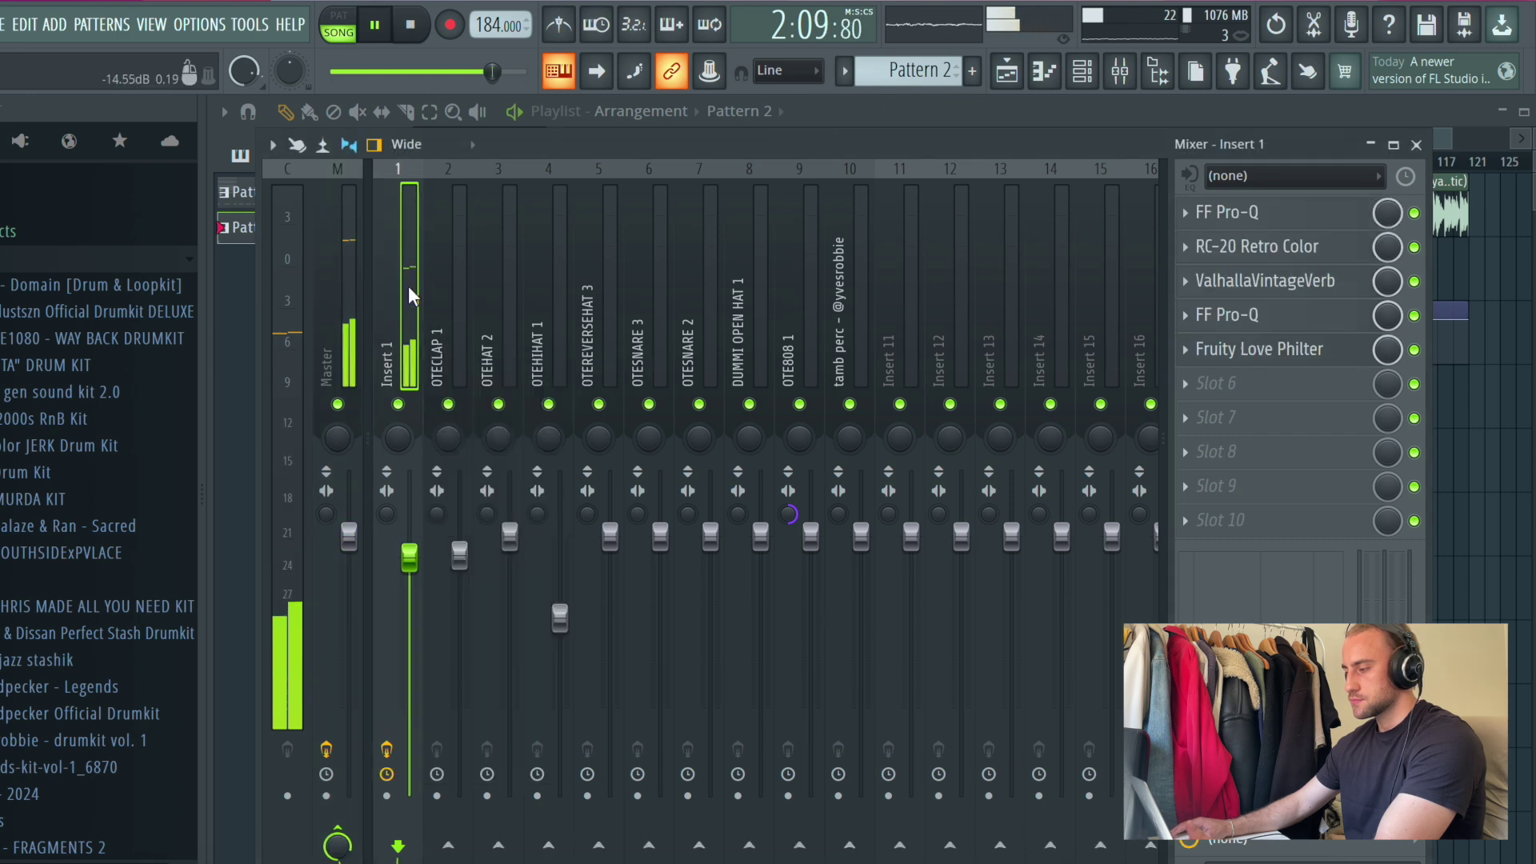
left_click(336, 280)
left_click(1184, 246)
mouse_move(1213, 274)
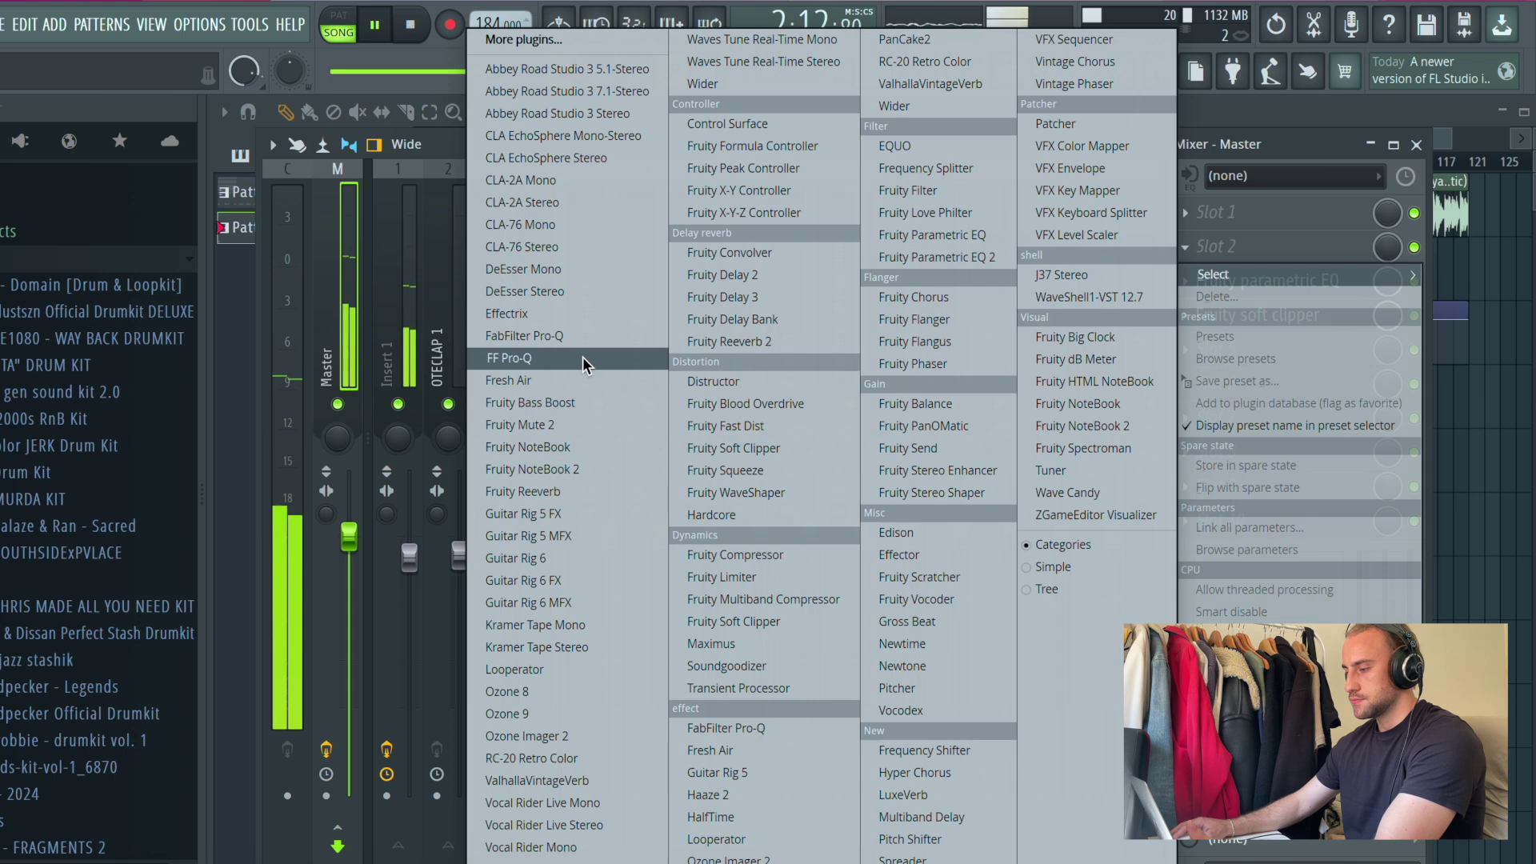
left_click(582, 358)
Step: Add a +0.67 dB high shelf at about 15260 Hz and a -0.67 dB low shelf at about 21.6 Hz to the Master FF Pro-Q
double_click(728, 347)
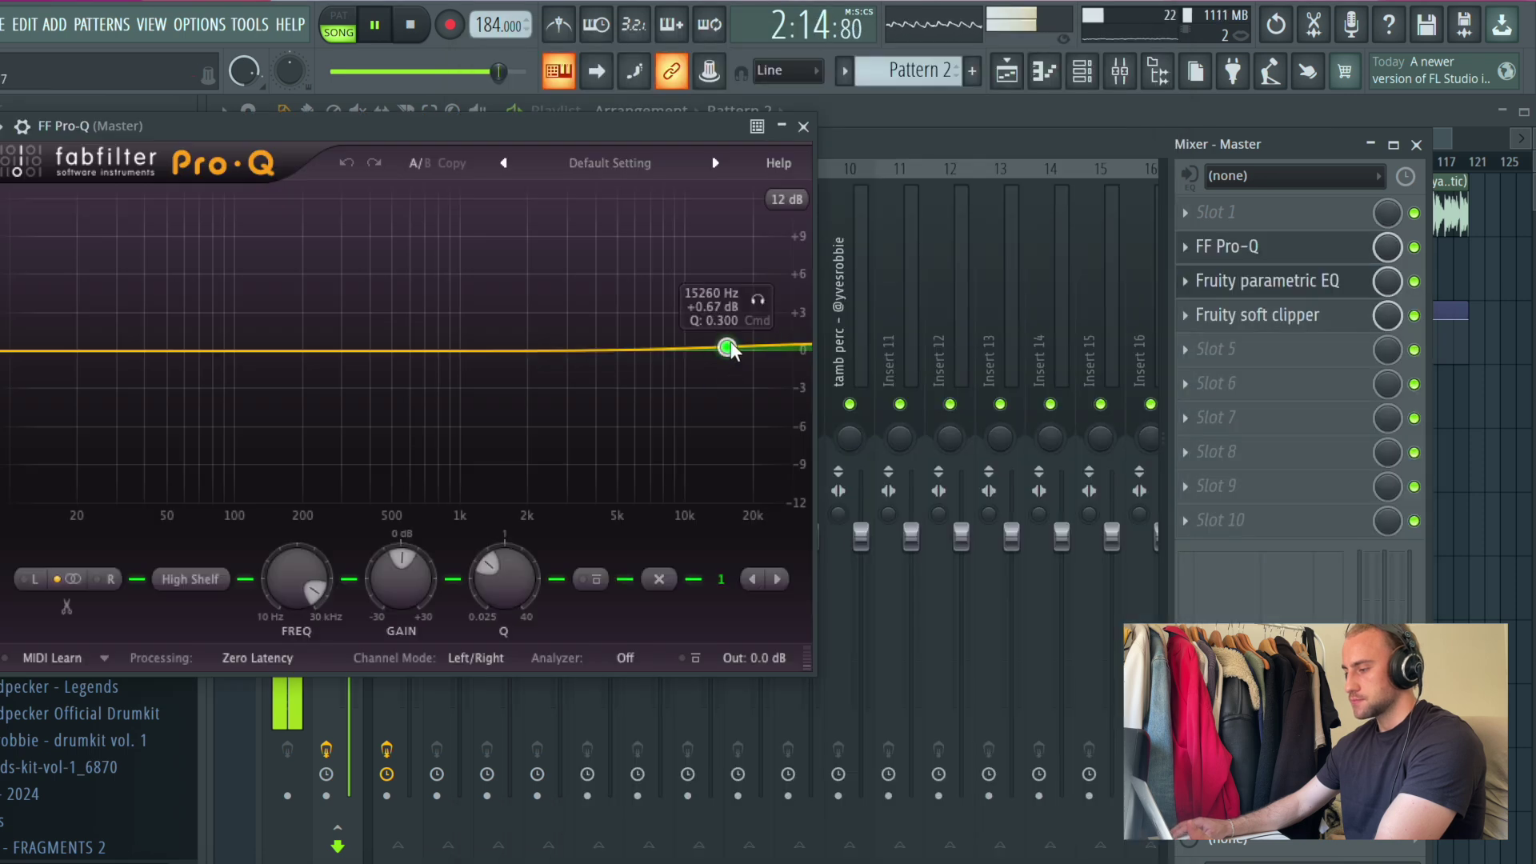
double_click(90, 352)
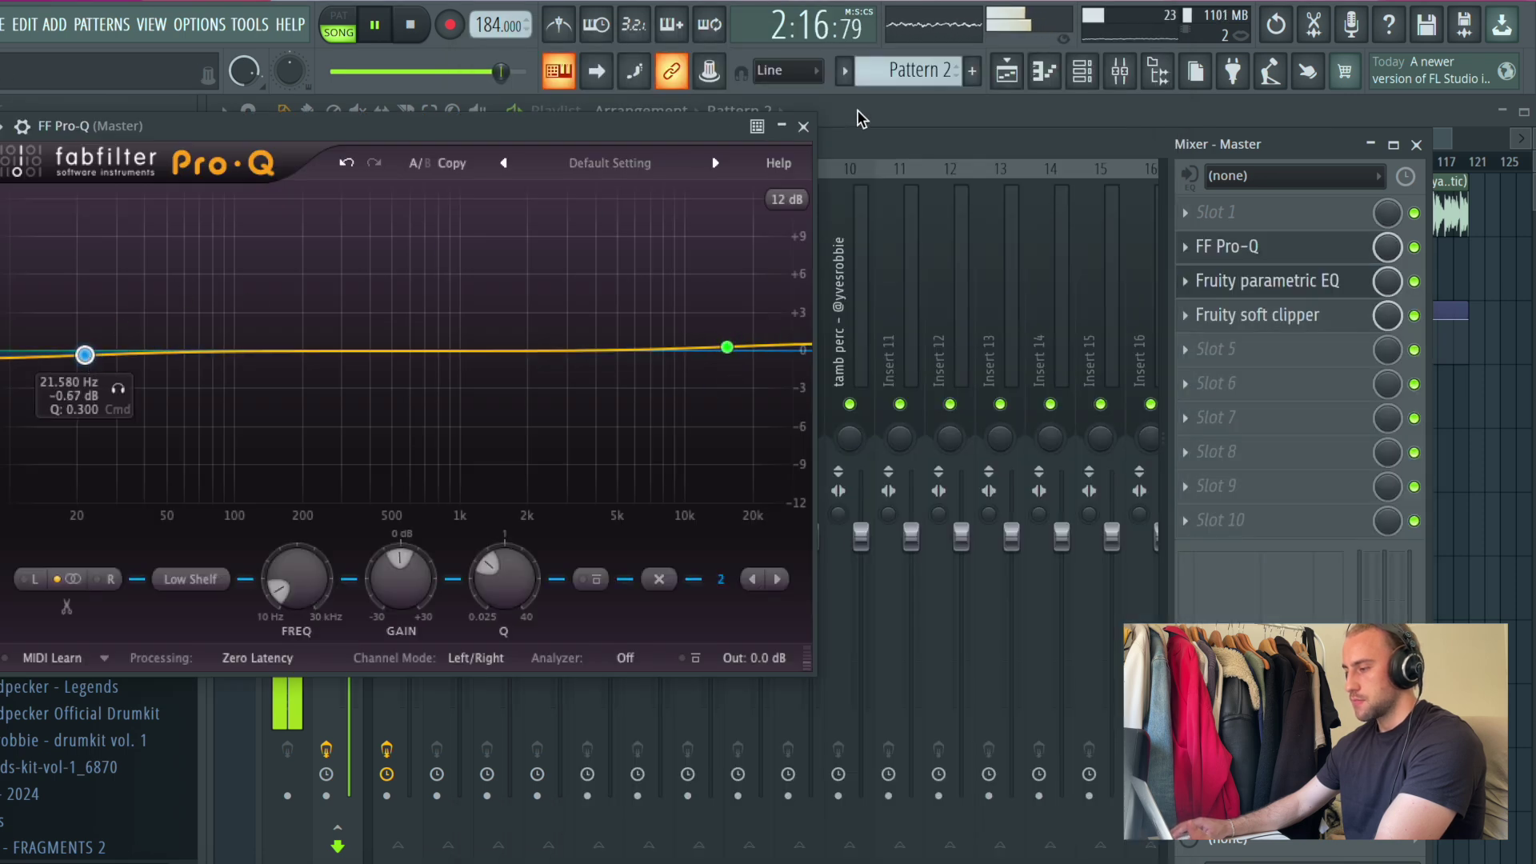
left_click(804, 126)
Step: Load Fruity Mute 2 into the Master's first effect slot and create an automation clip for its mix level
left_click(1250, 210)
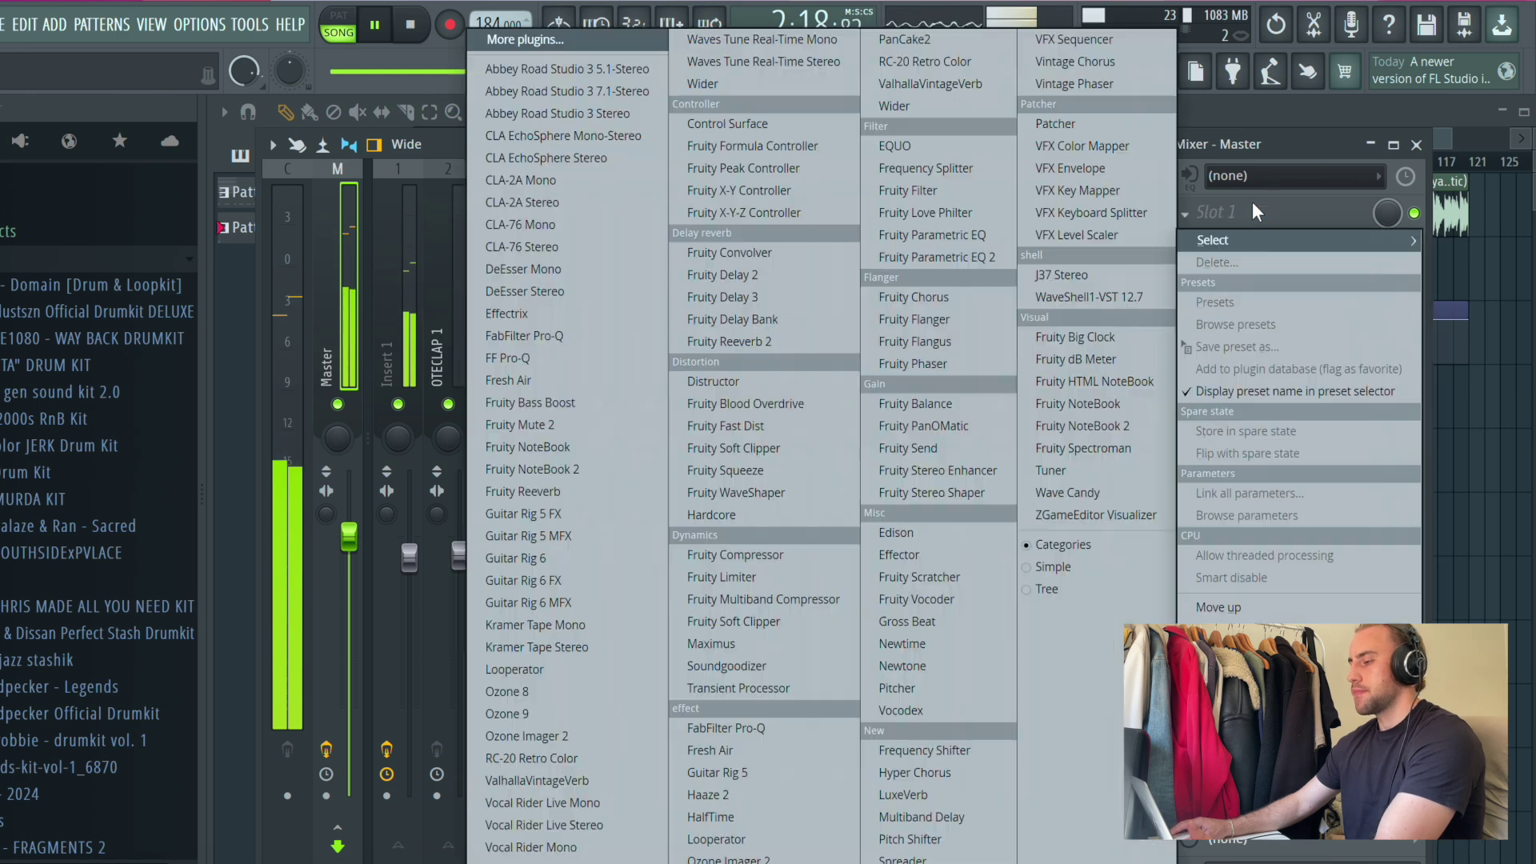
left_click(563, 426)
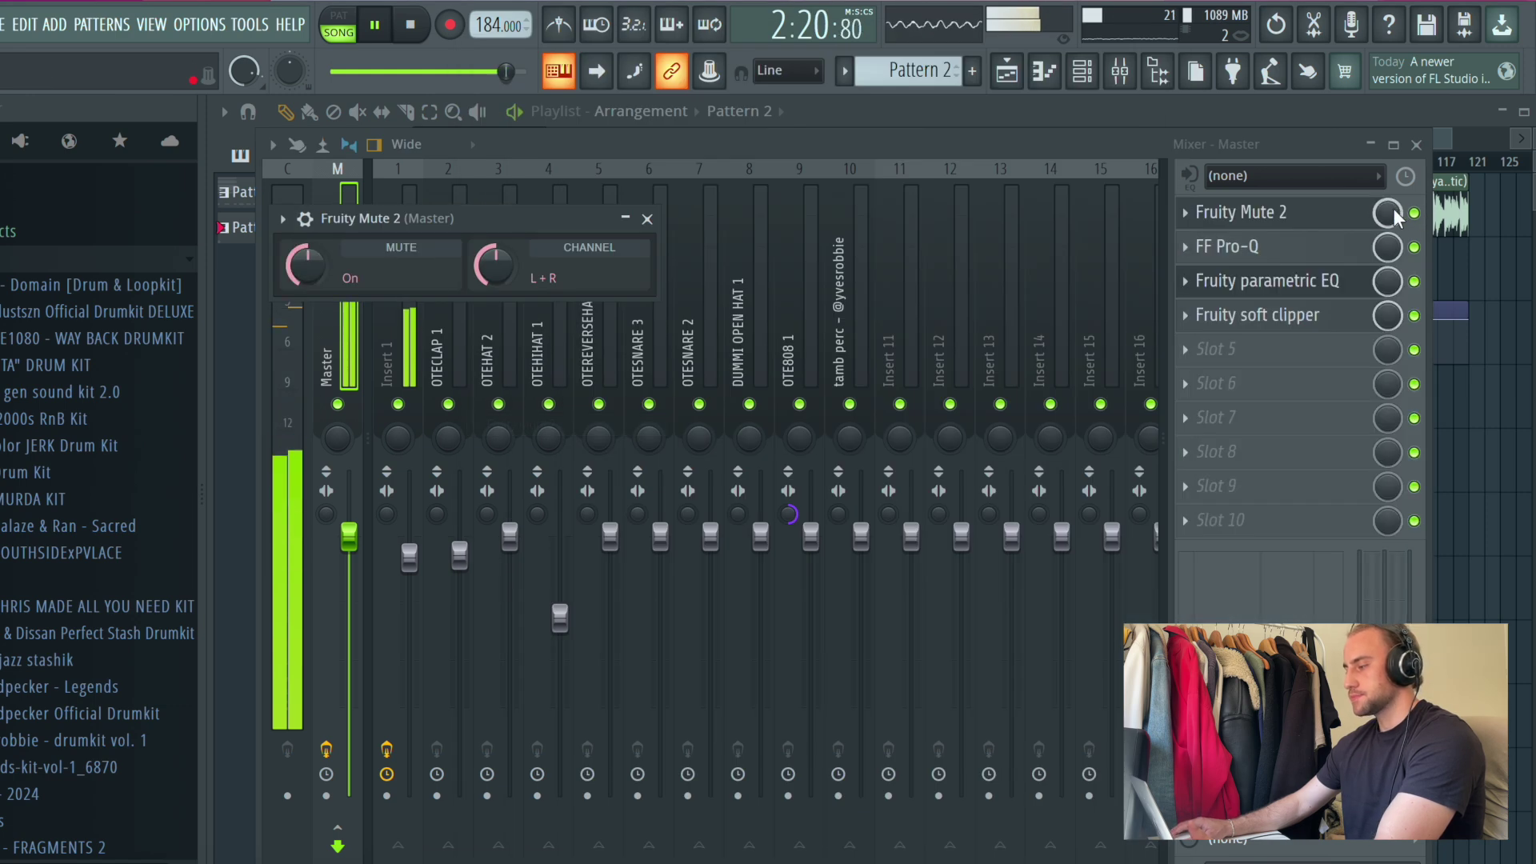
right_click(1395, 217)
left_click(1391, 386)
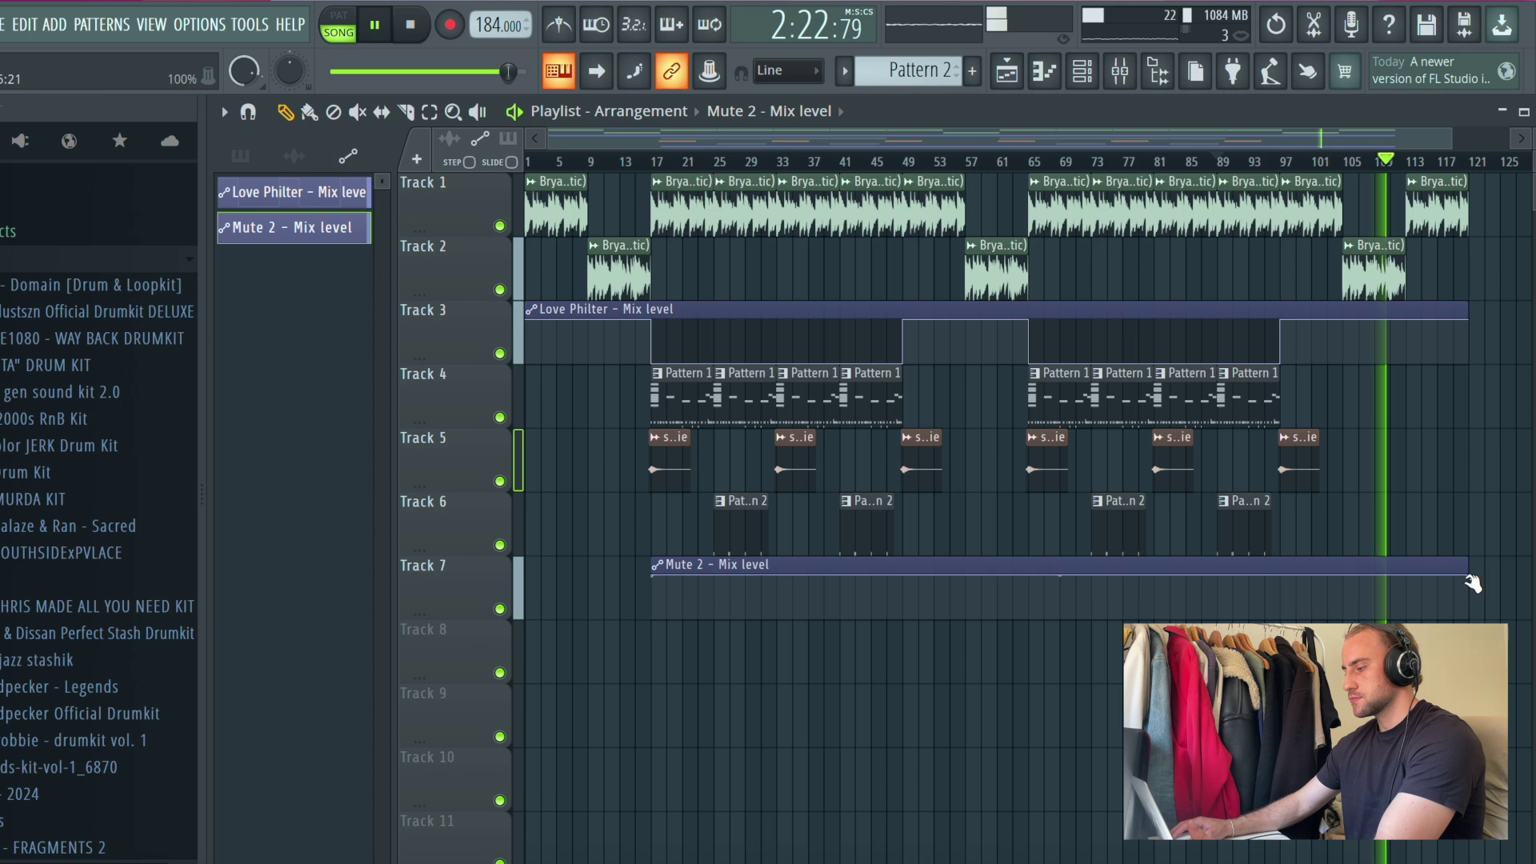
Step: Start the Mute 2 mix level clip at bar 1 and curve it down to zero in the opening bars and back up at the end
mouse_move(1448, 566)
left_mouse_down()
mouse_move(1326, 585)
mouse_move(1444, 548)
left_mouse_up()
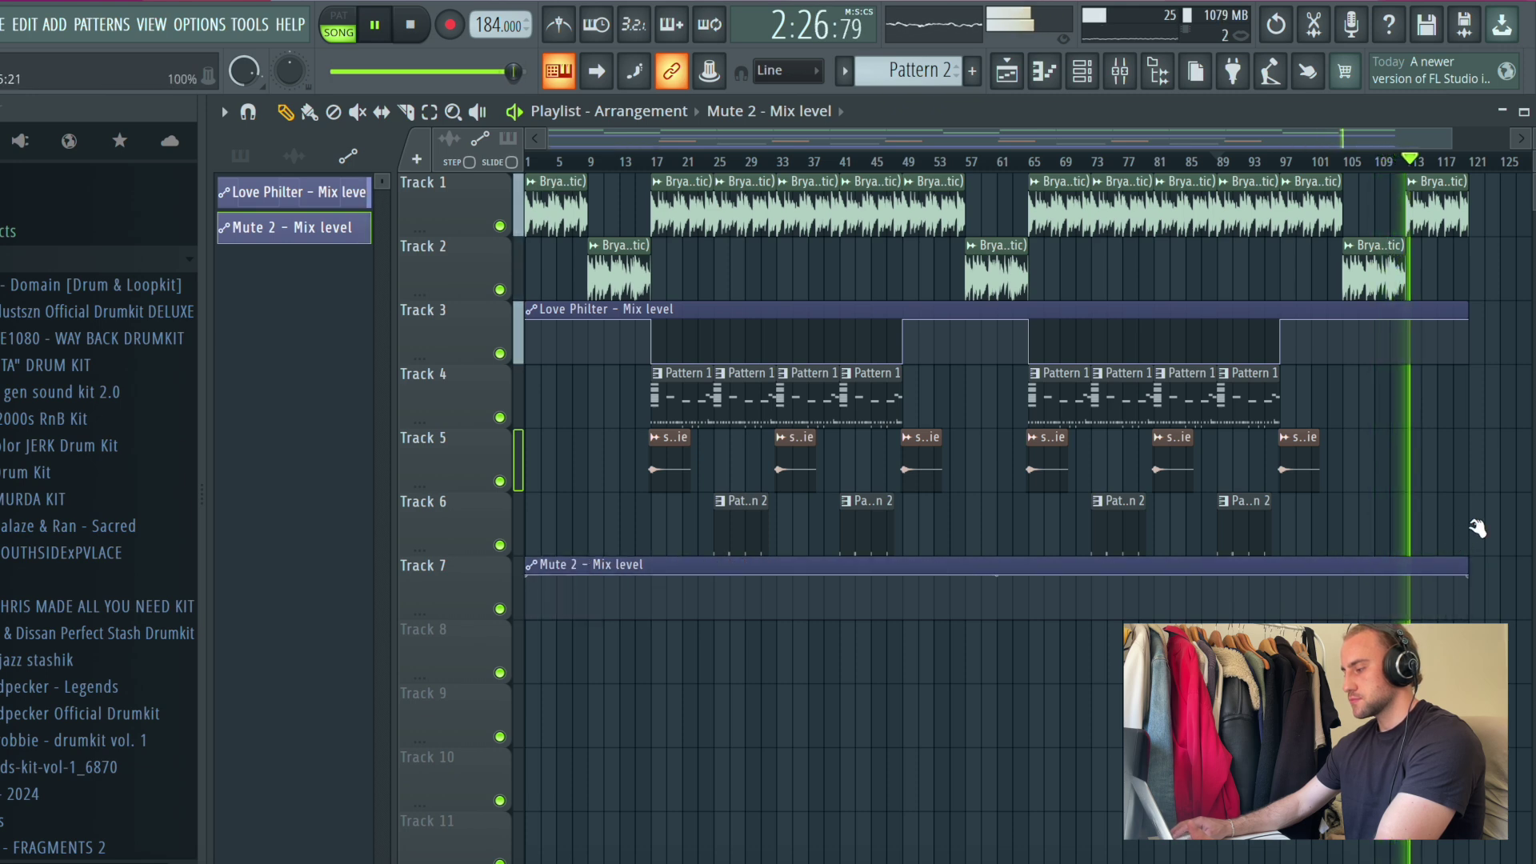
left_click_drag(1457, 575, 1461, 620)
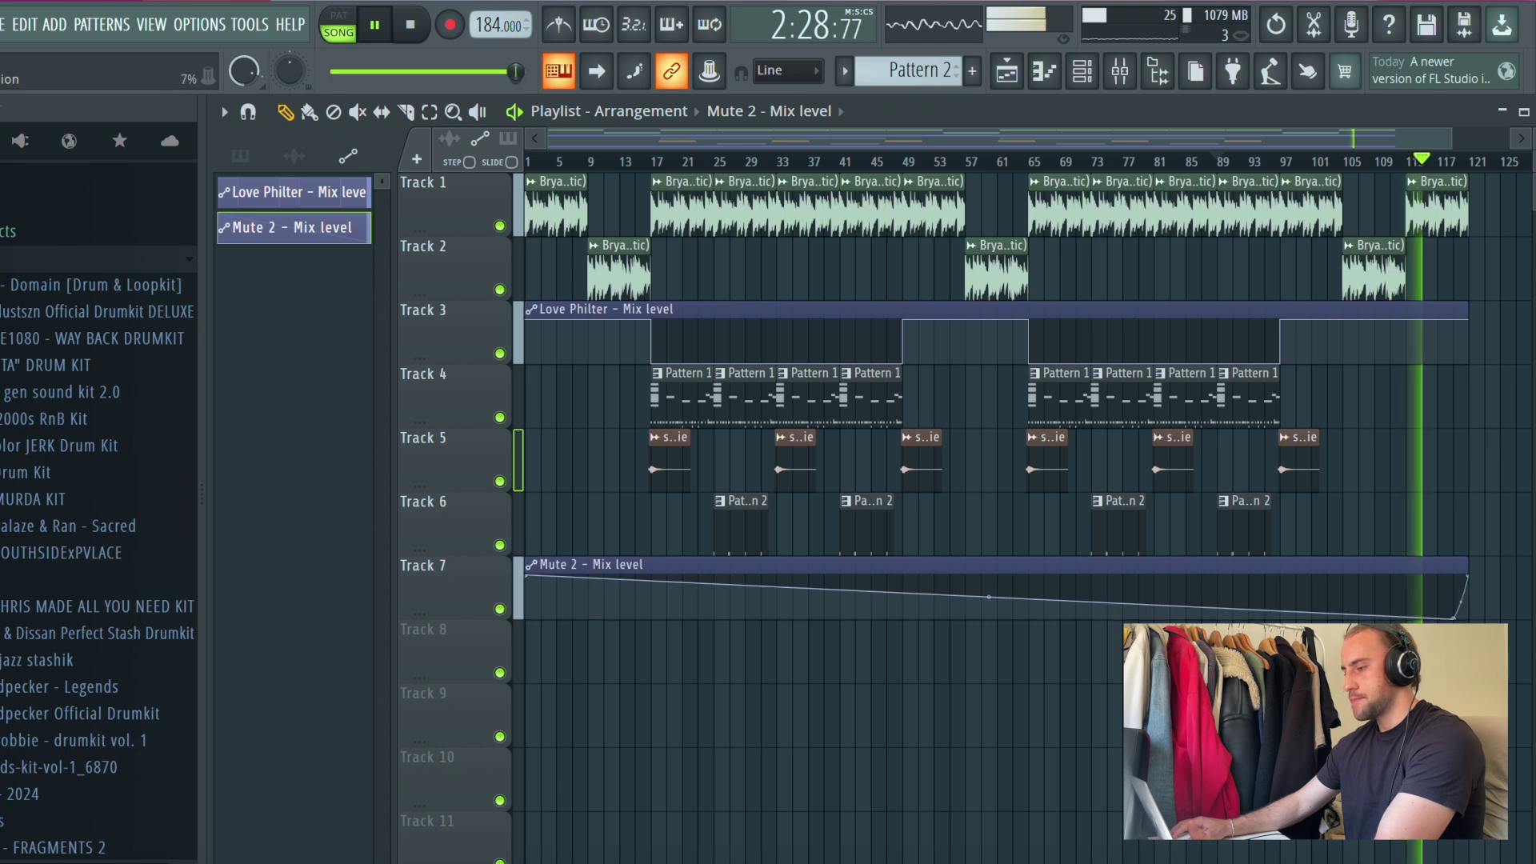
left_click(547, 630)
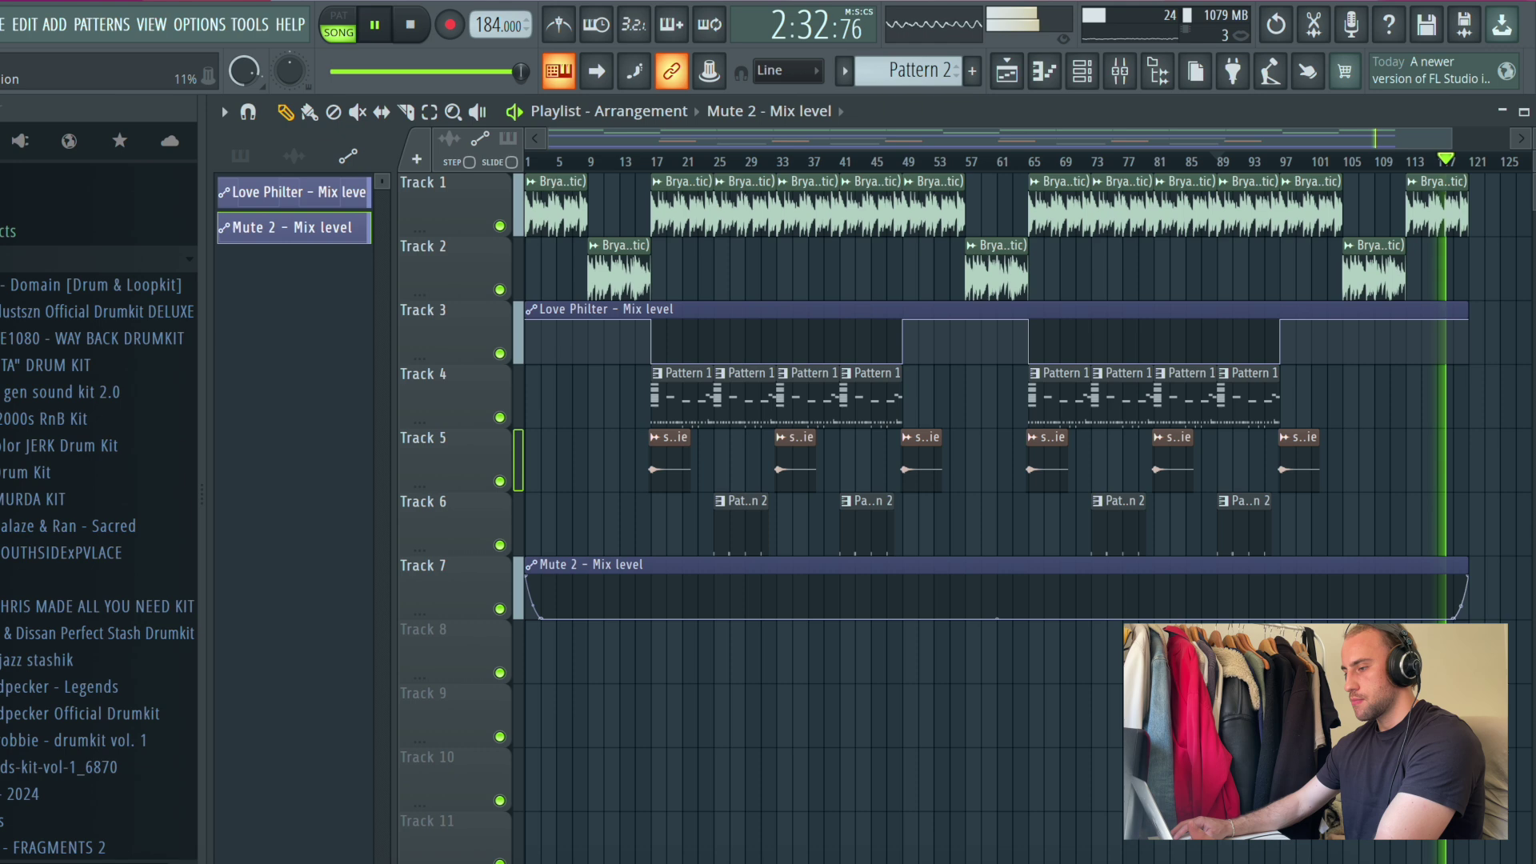
Step: Set the Master's Fruity Mute 2 mute control to Off and play the arrangement from bar 17
left_click(1119, 70)
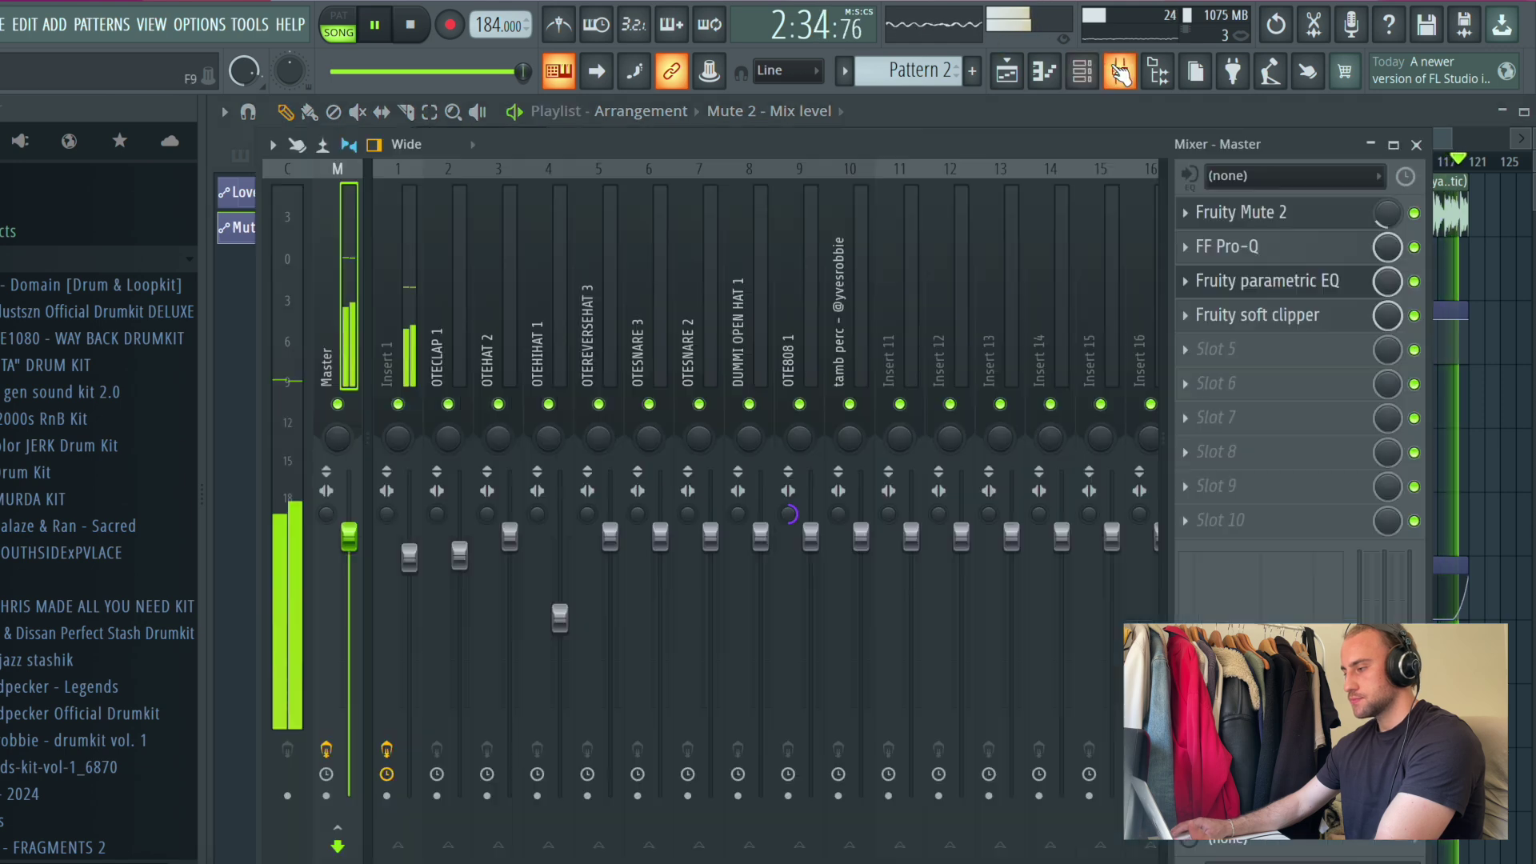
left_click(1232, 212)
left_click(342, 286)
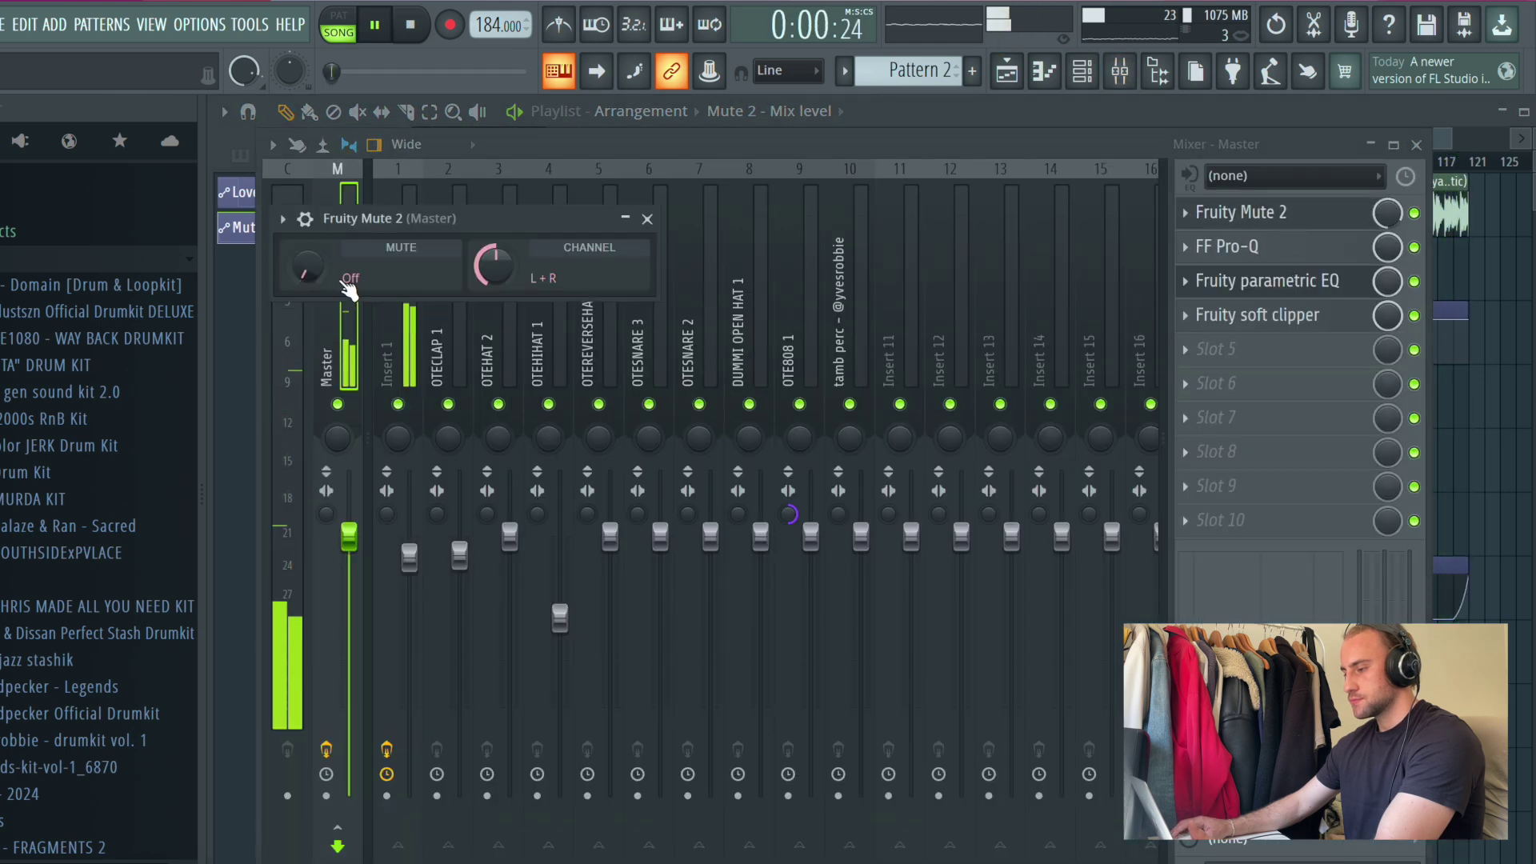
left_click(1005, 71)
left_click(656, 162)
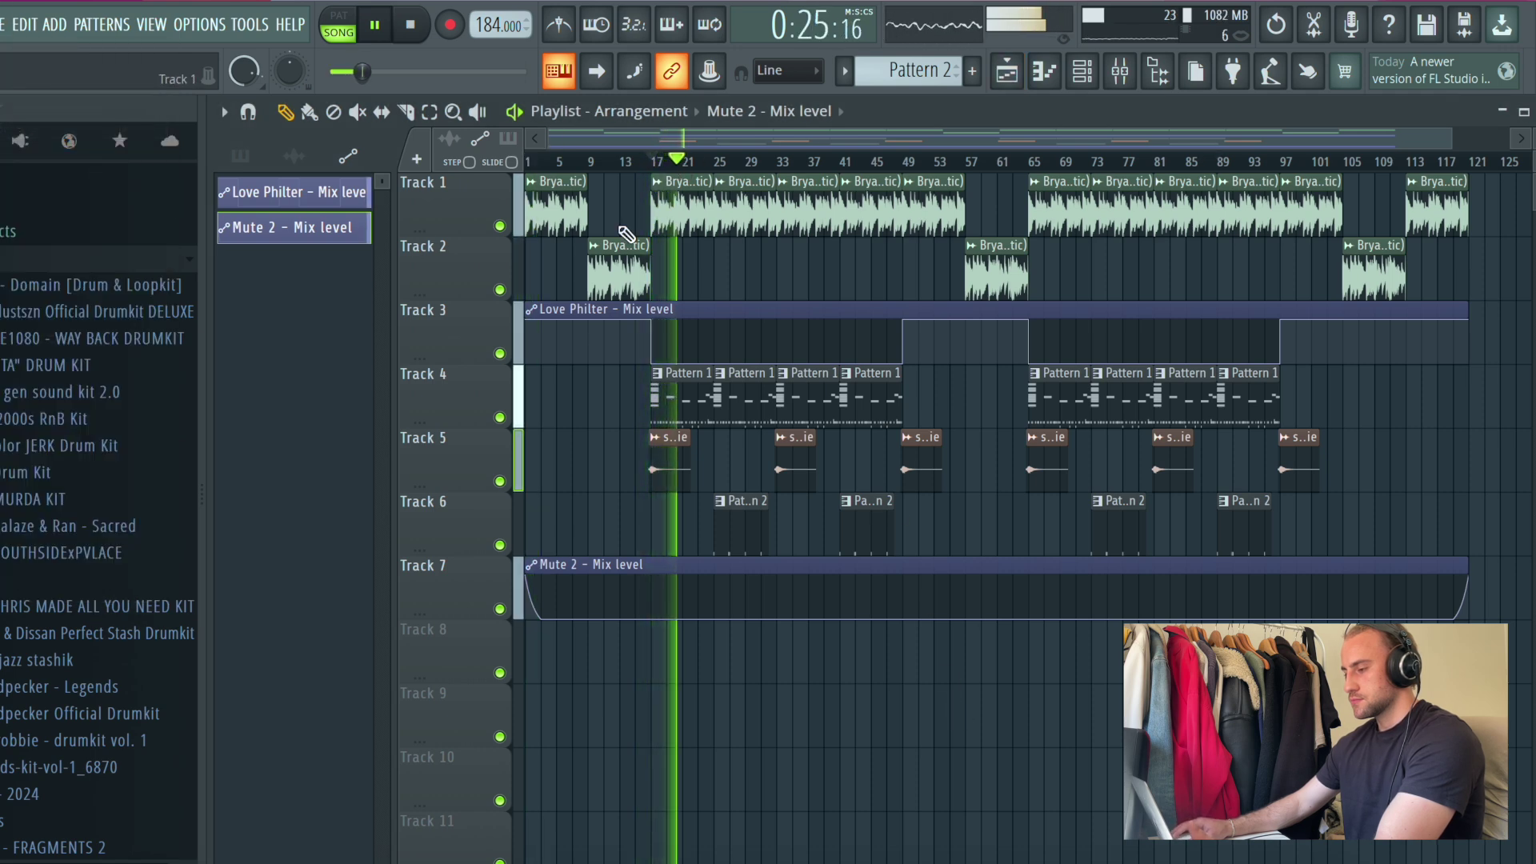
scroll(696, 164, "down", 1)
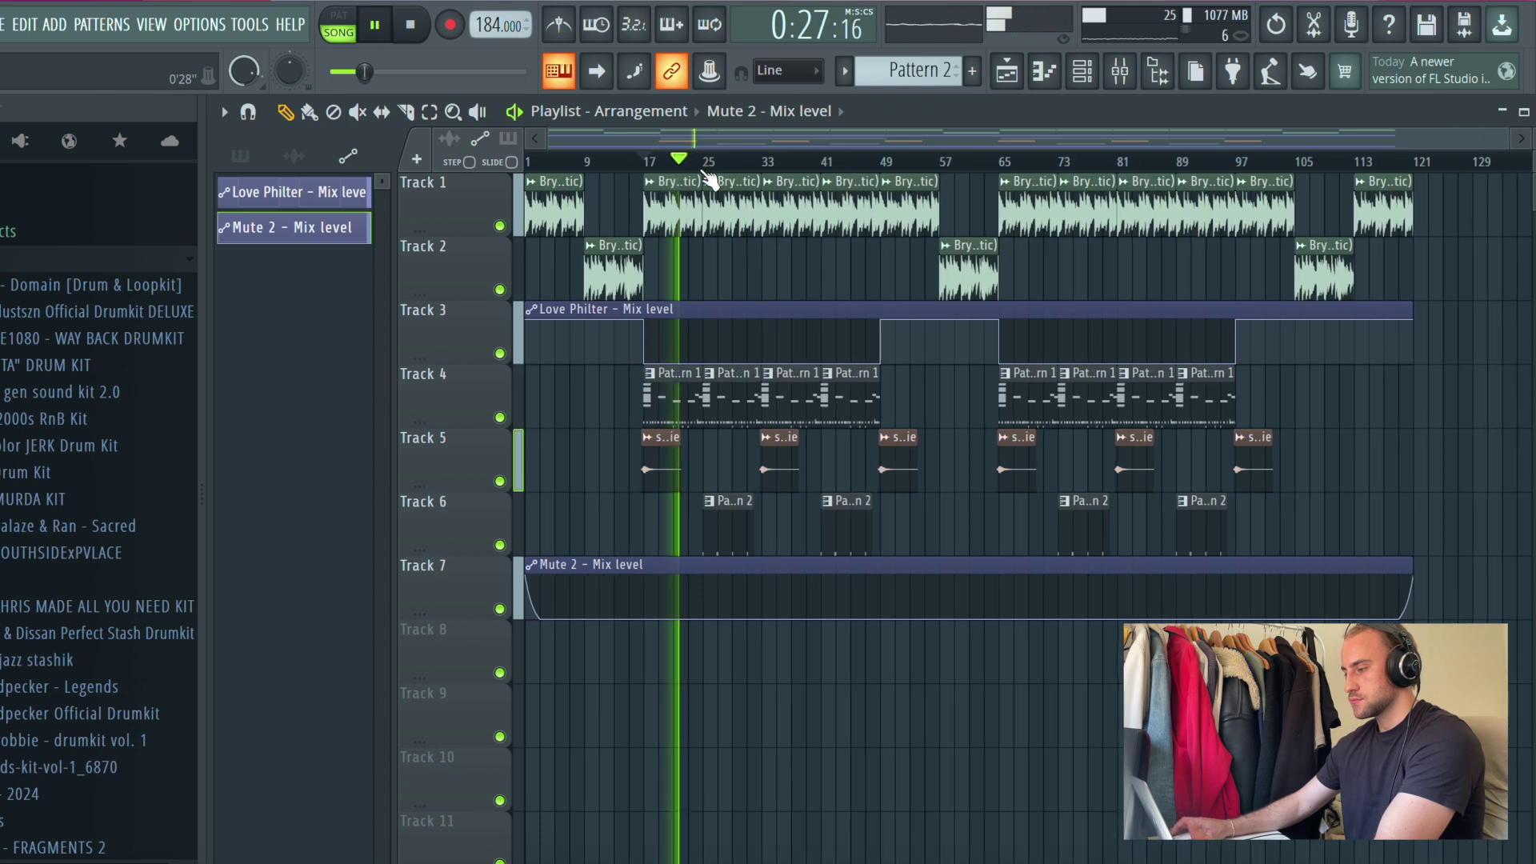
Step: Set the high shelf in Insert 1's first FF Pro-Q to about 3239 Hz and -30 dB, and raise its Q for a steeper slope
left_click(1119, 72)
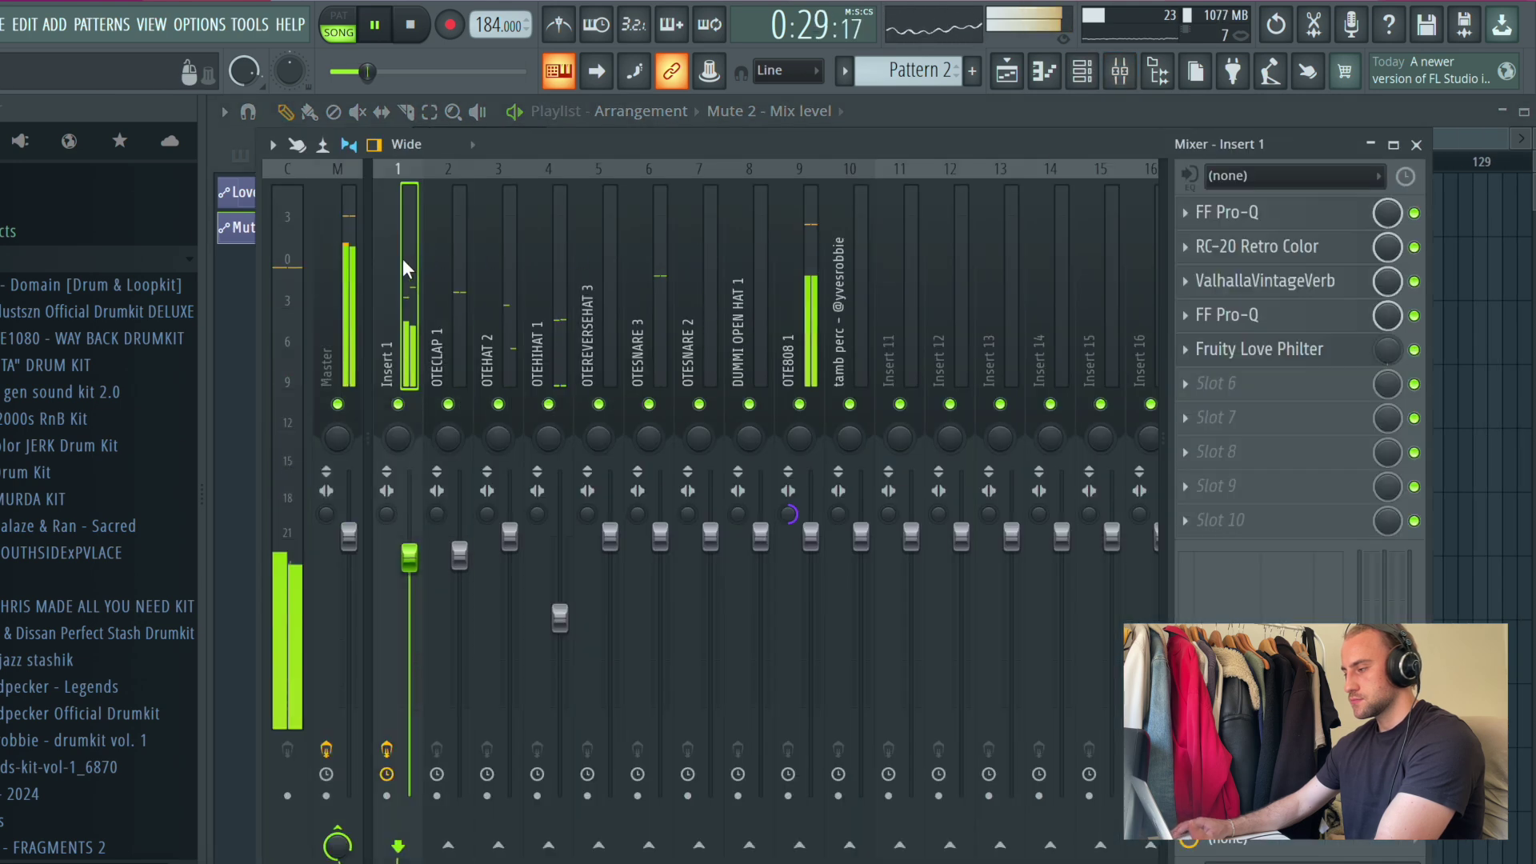
left_click(1309, 212)
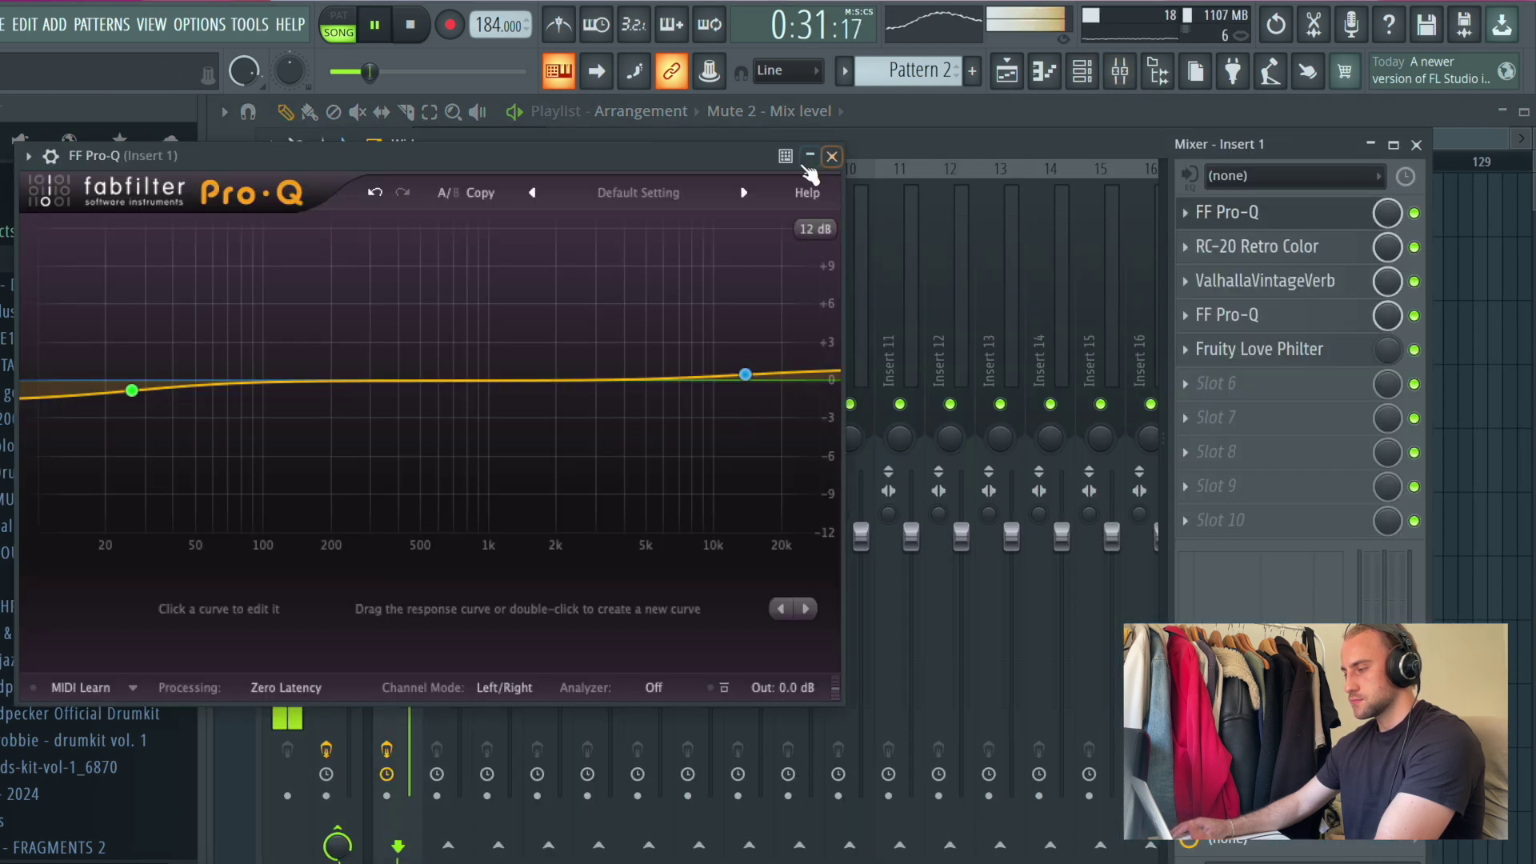
left_click(830, 155)
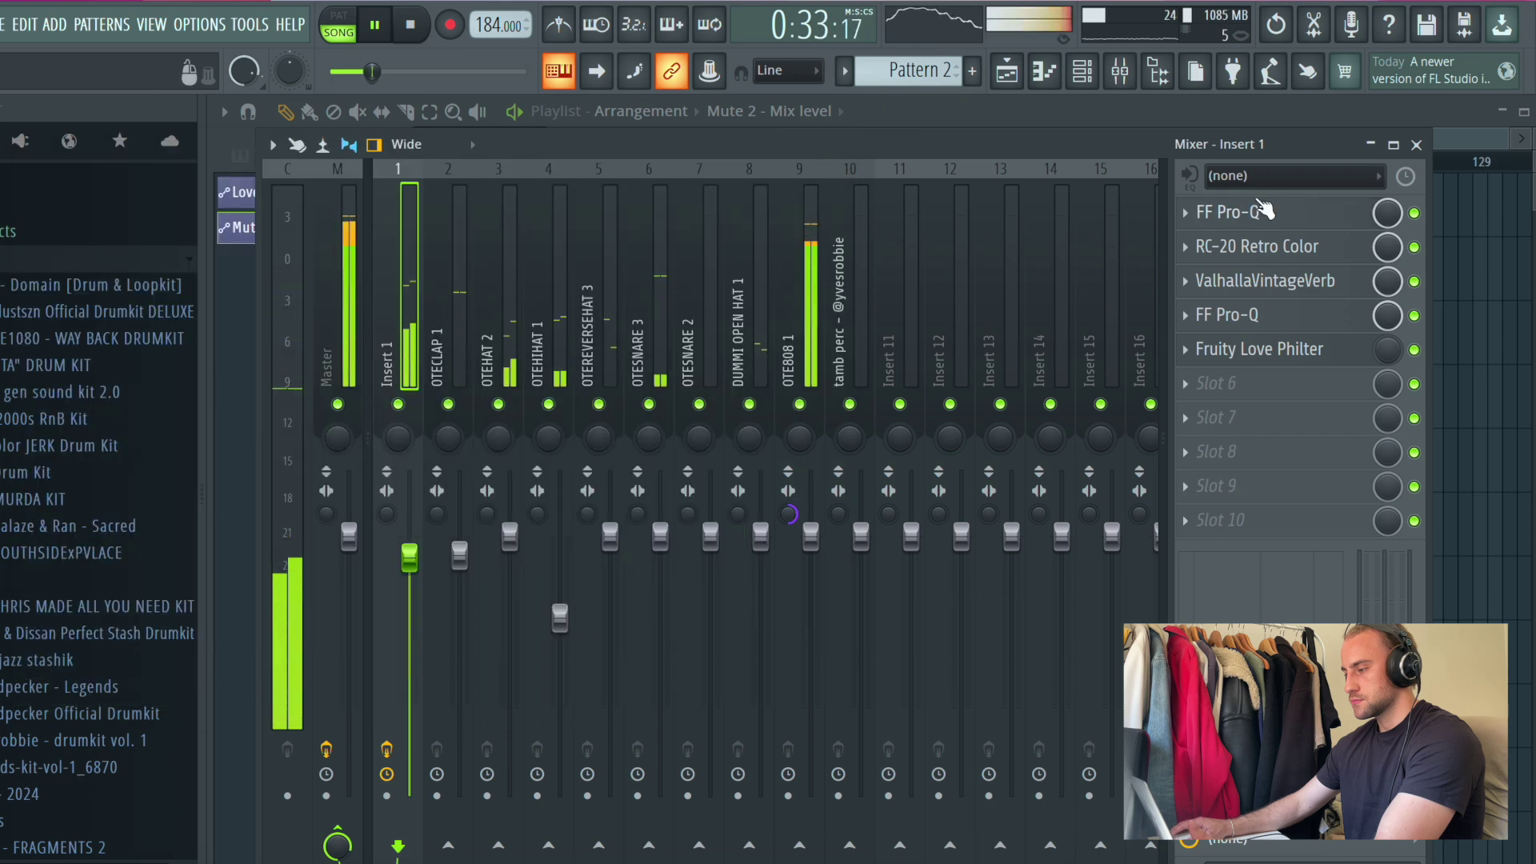
left_click(342, 224)
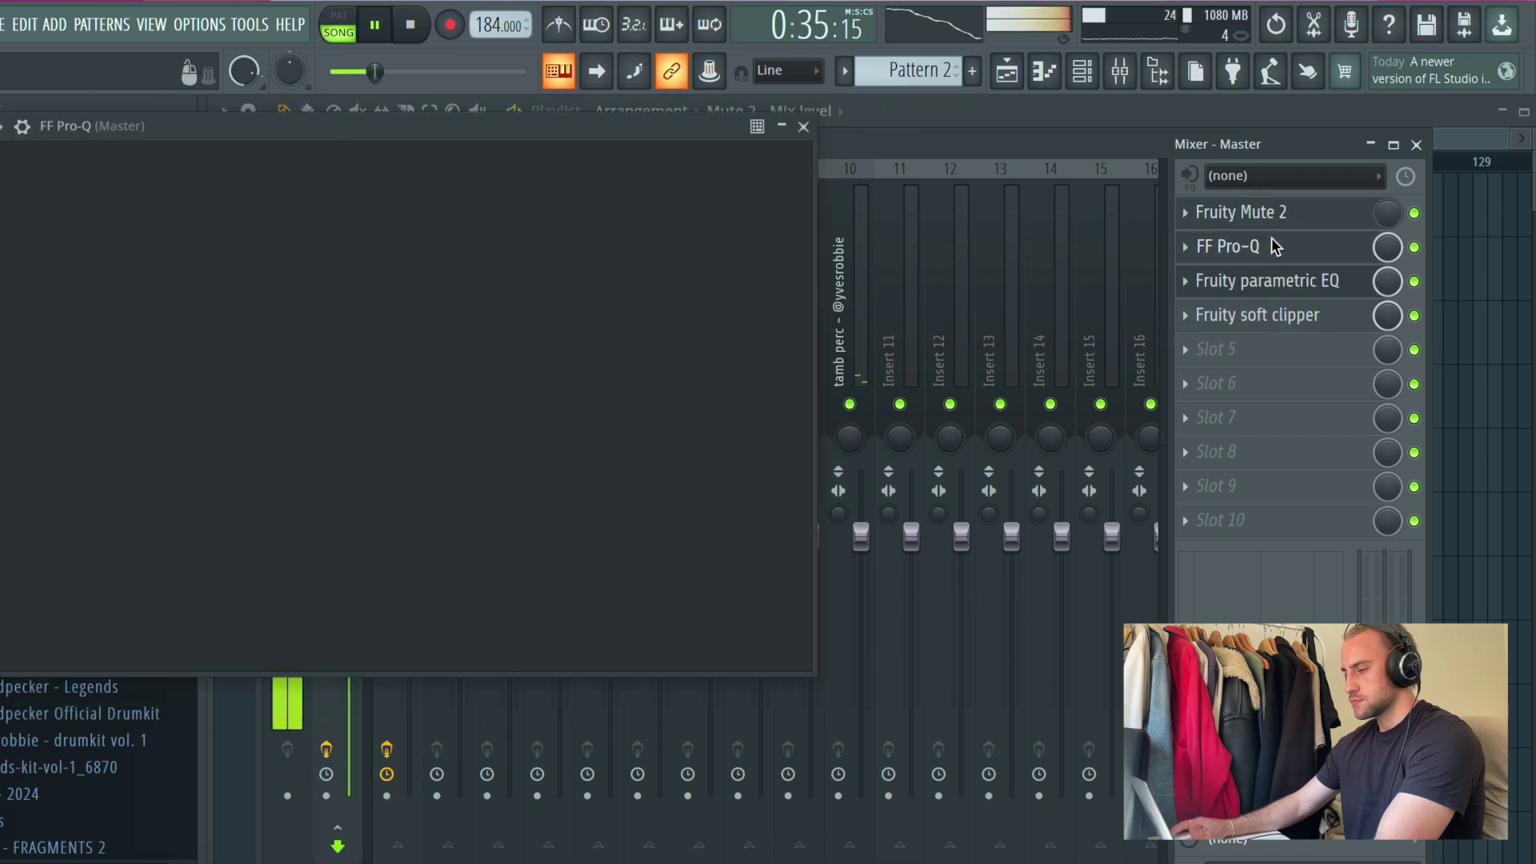
key("Right")
left_click(1256, 211)
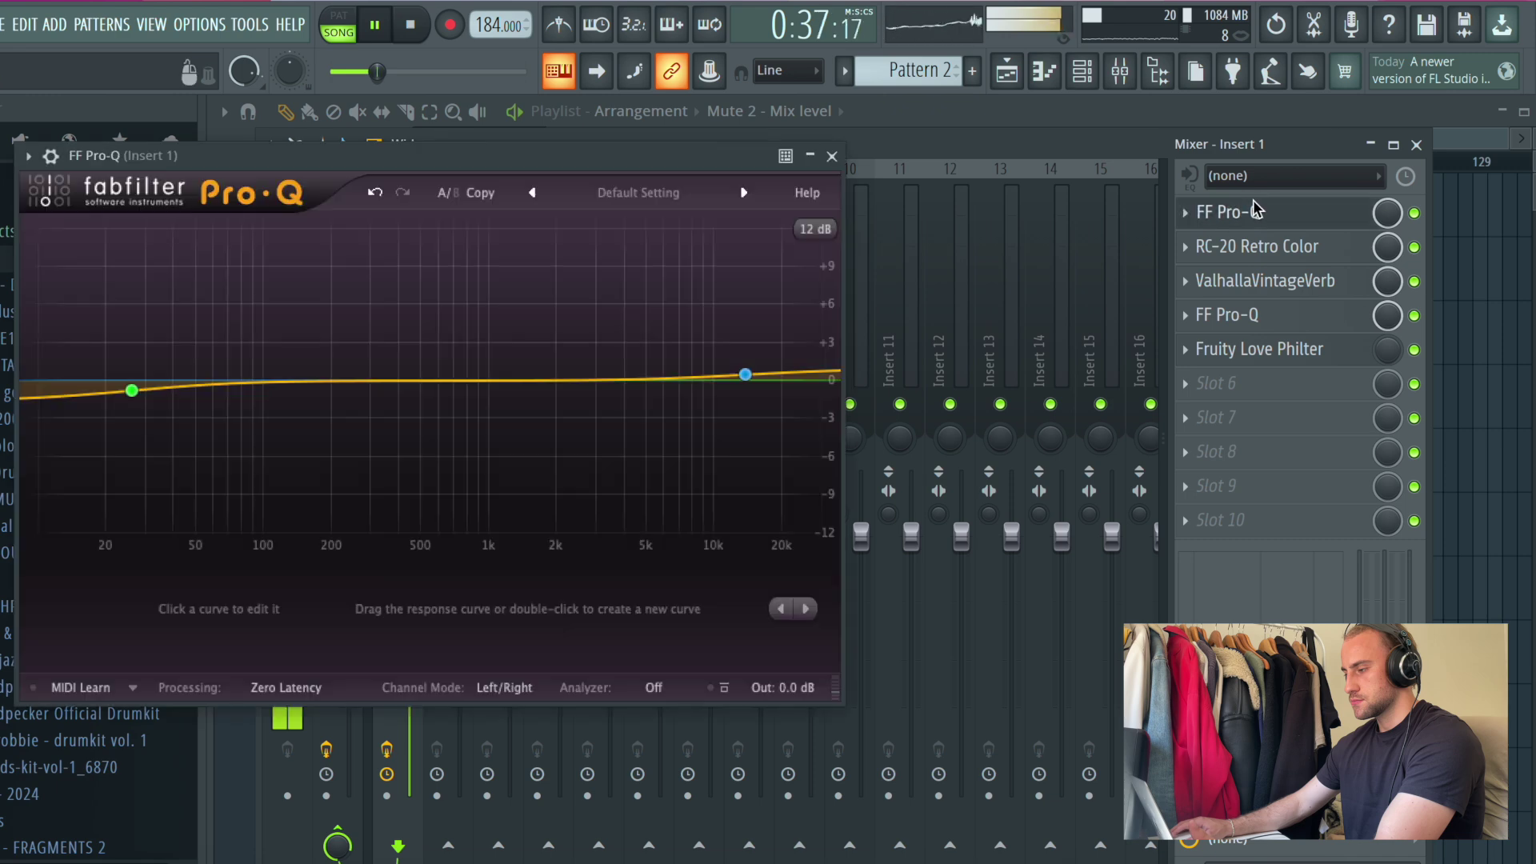
left_click_drag(790, 381, 625, 816)
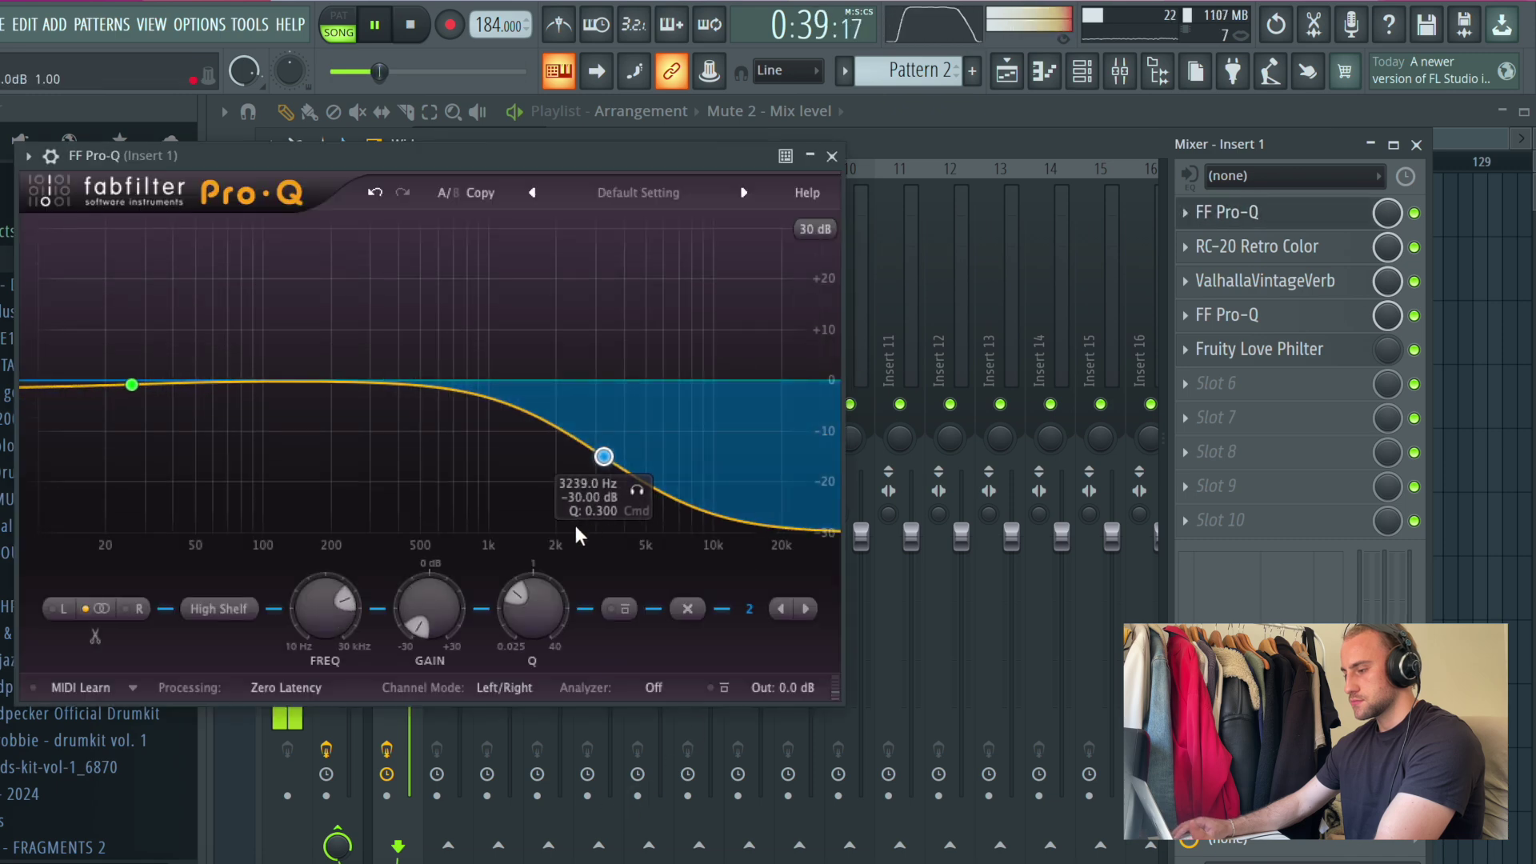
left_click_drag(520, 612, 521, 580)
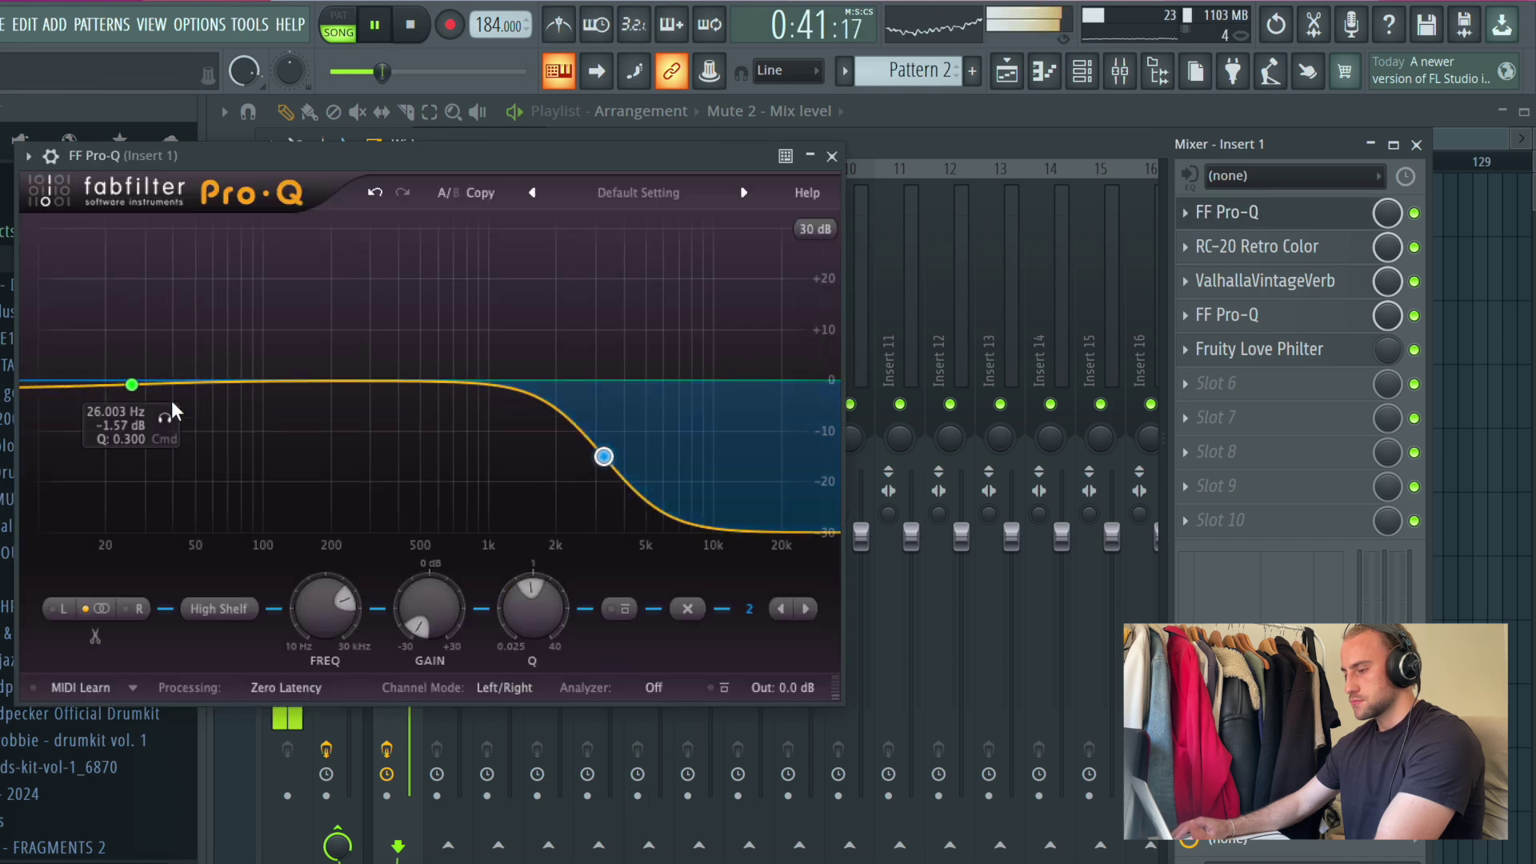
left_click(832, 156)
Step: Lower the high shelf frequency in Insert 1's first FF Pro-Q to about 2.4 kHz
left_click(1227, 314)
left_click(1227, 314)
left_click(1211, 212)
left_click_drag(602, 453, 573, 456)
left_click(832, 156)
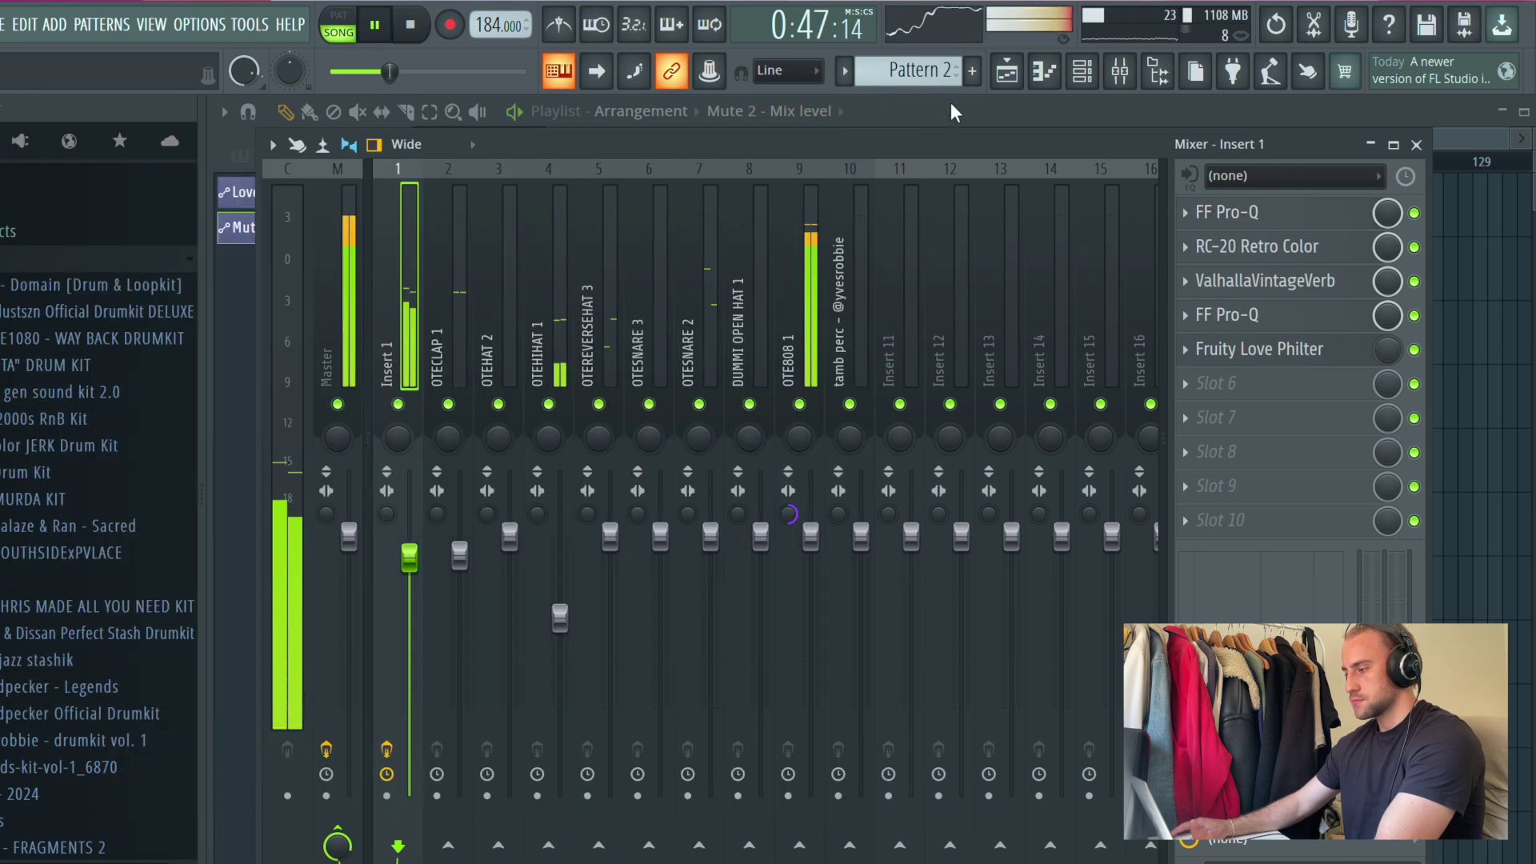
Step: Bring the high shelf in Insert 1's second FF Pro-Q, in slot 4, down to about 3 kHz
left_click(1009, 70)
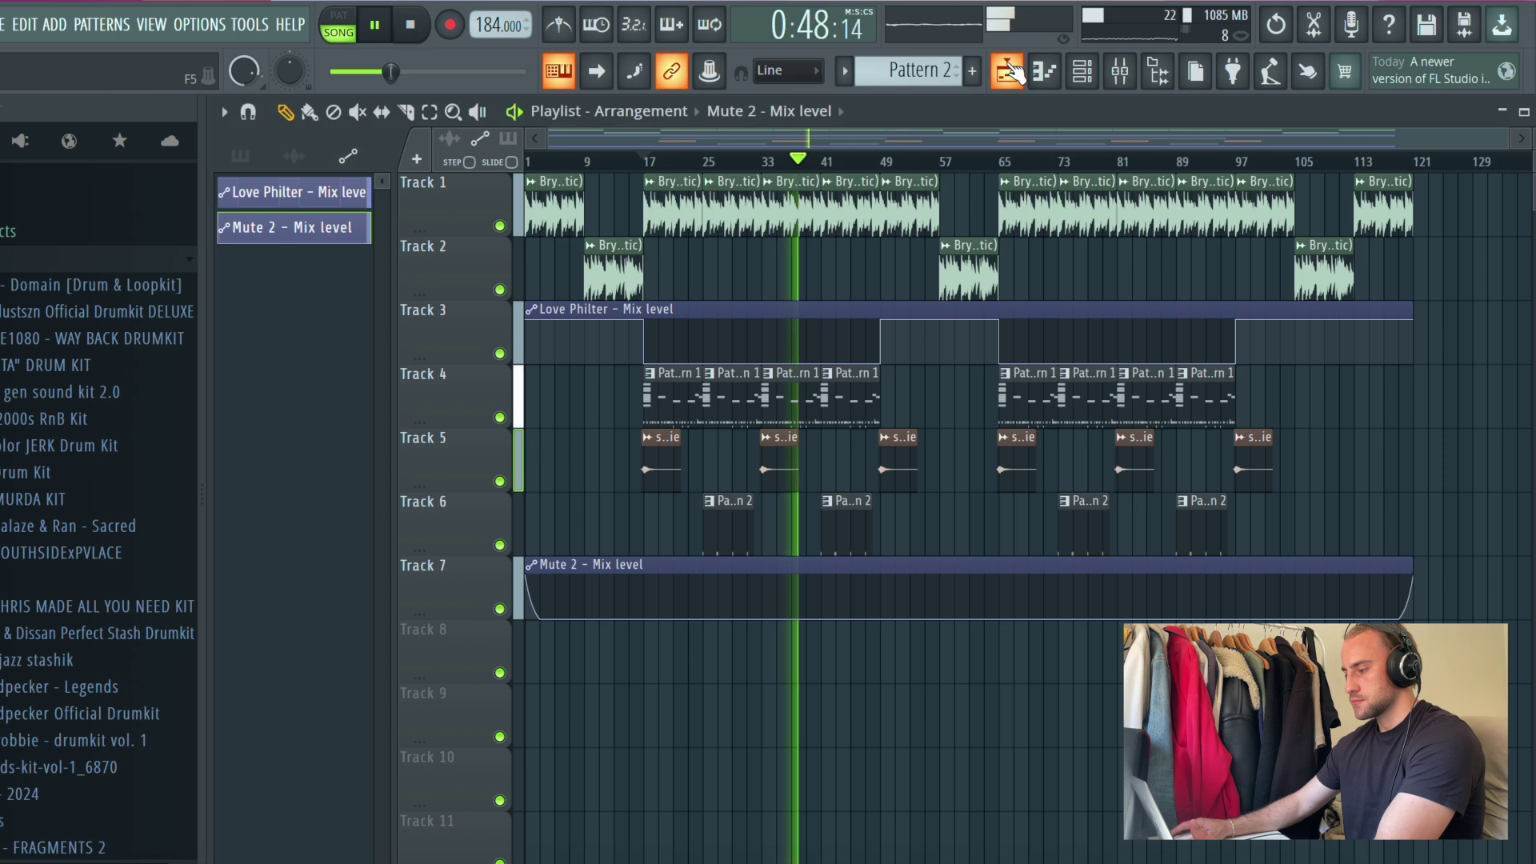
left_click(1136, 70)
left_click(1248, 314)
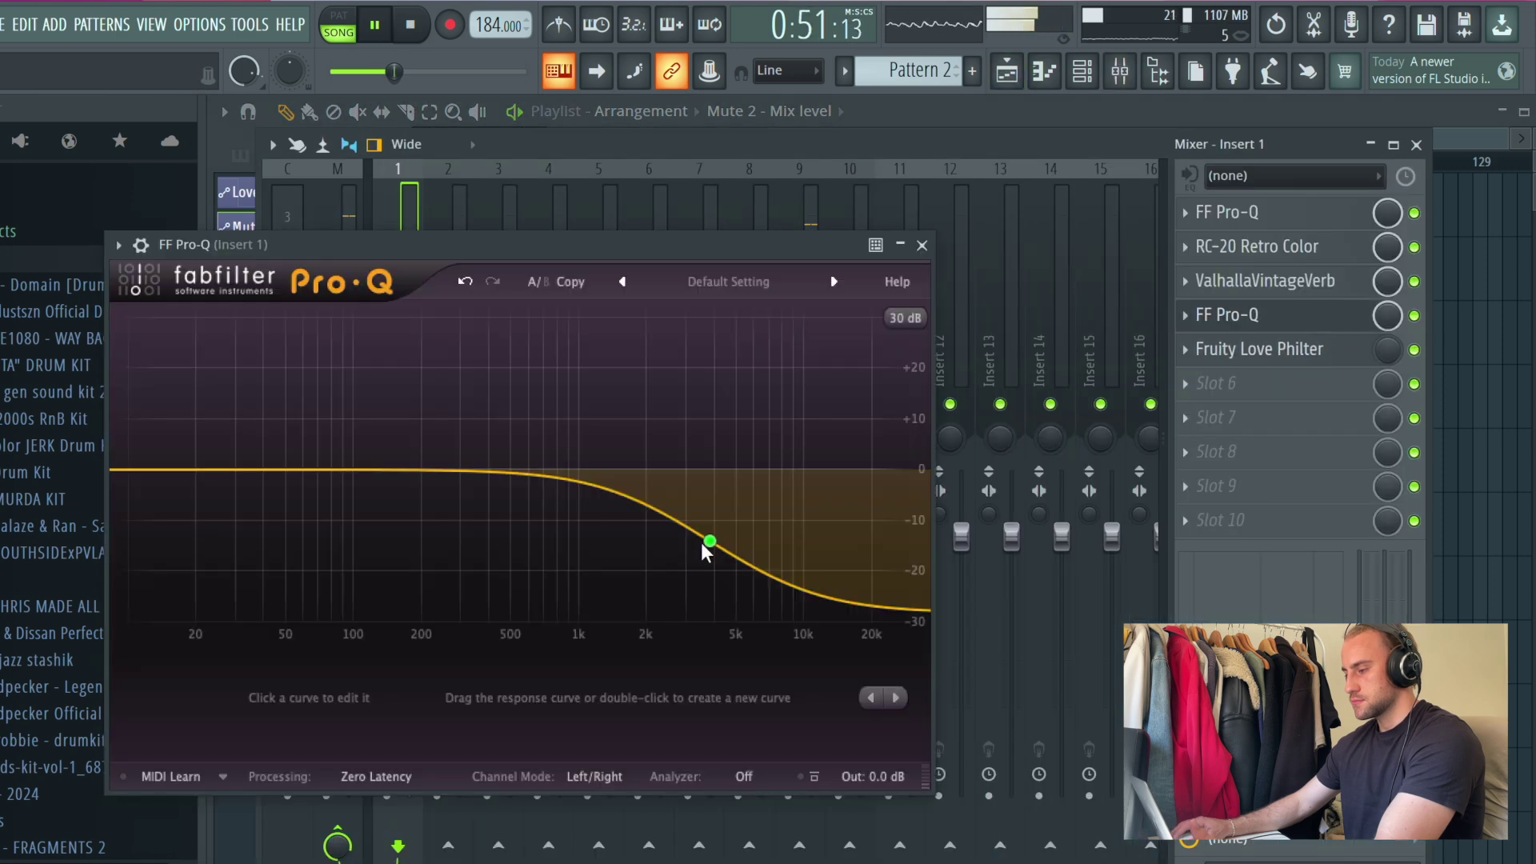
left_click_drag(705, 552, 655, 544)
left_click(921, 245)
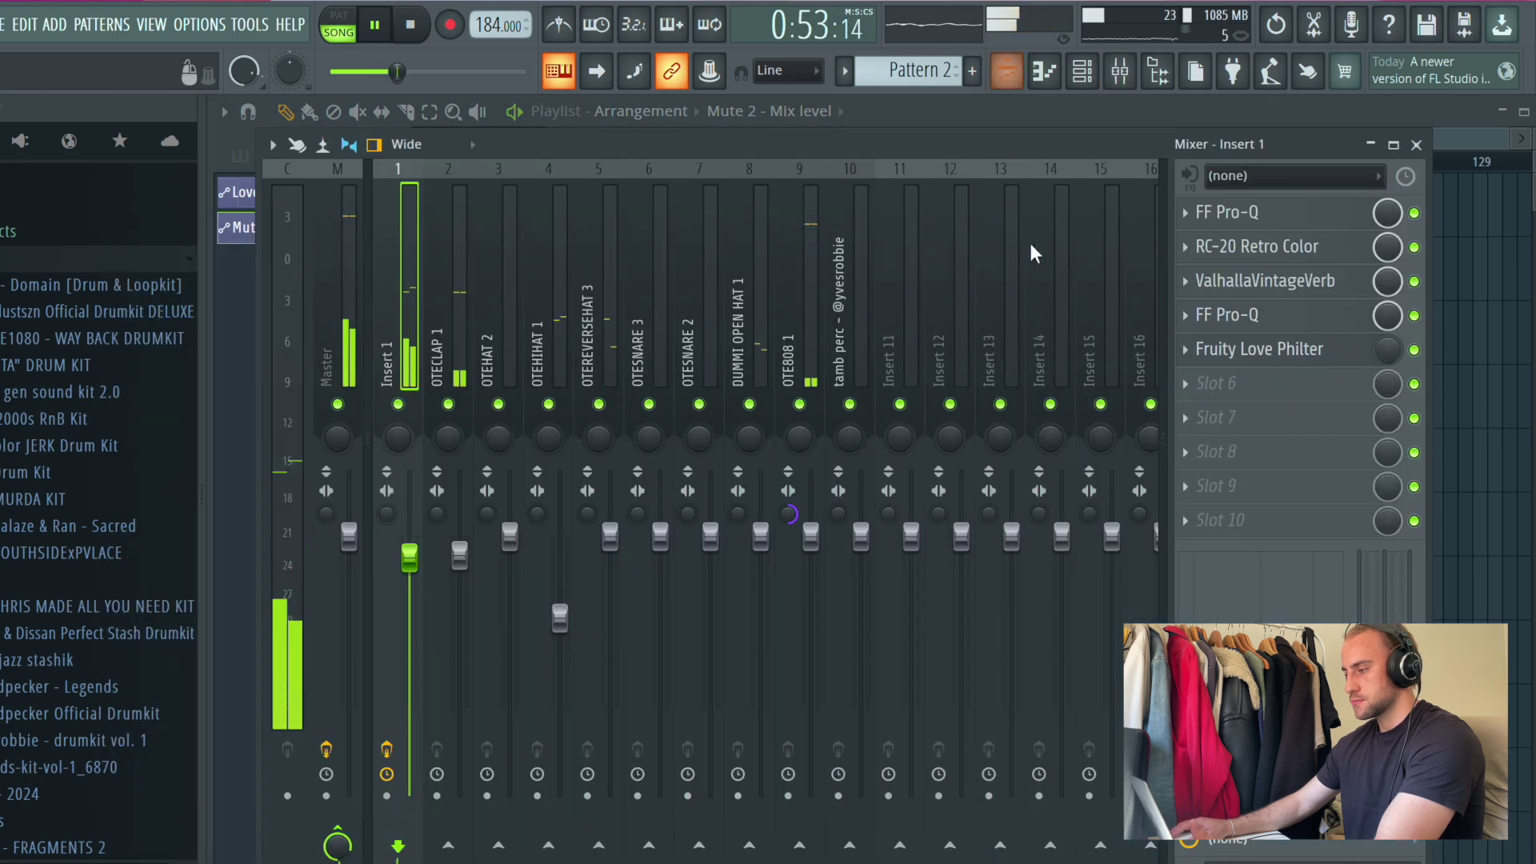
left_click(1245, 312)
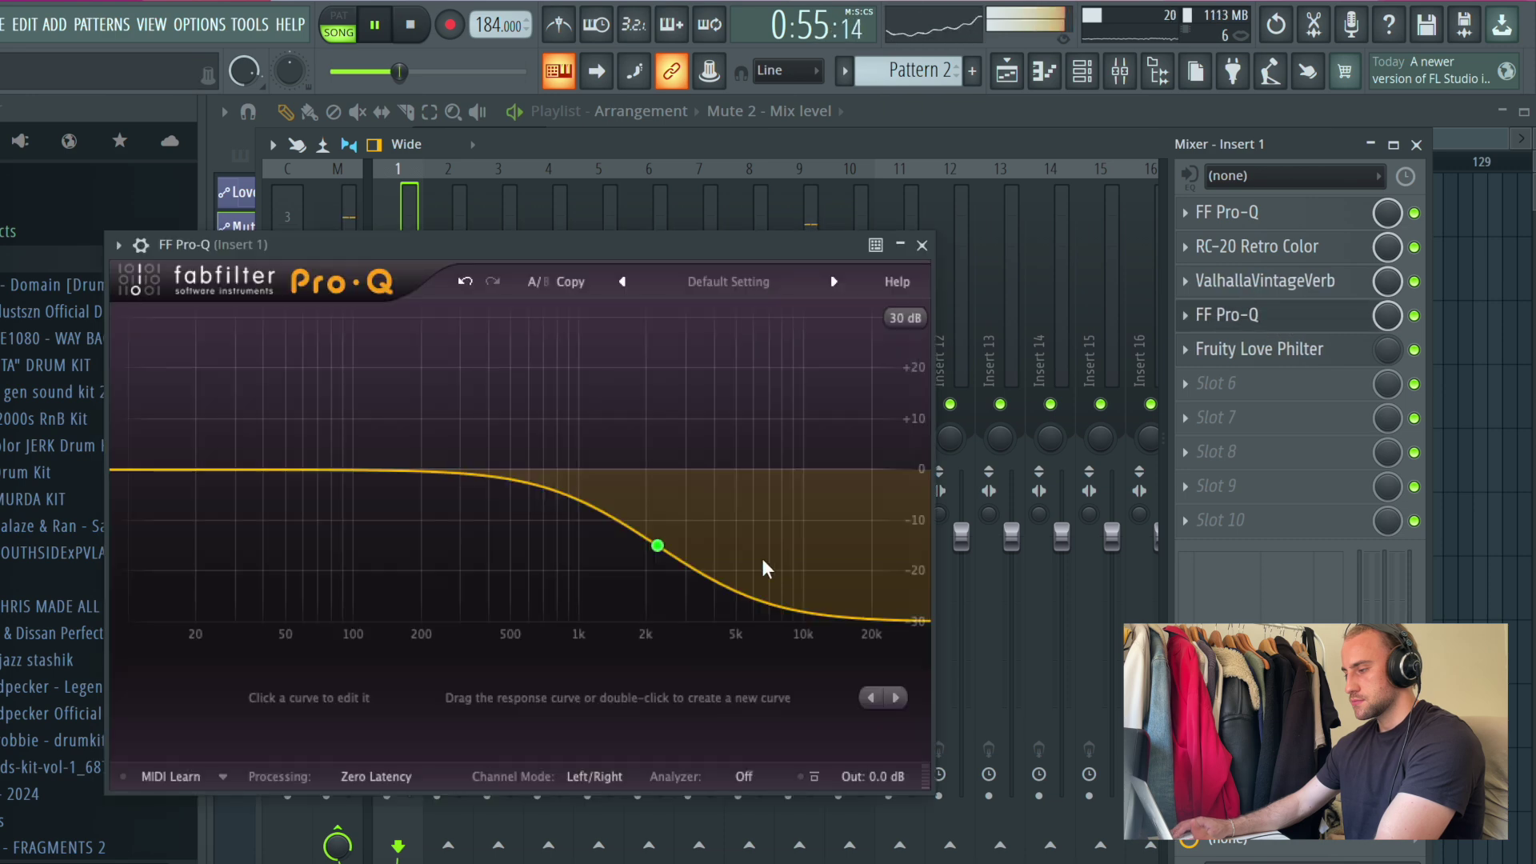
left_click_drag(657, 545, 684, 542)
left_click(922, 244)
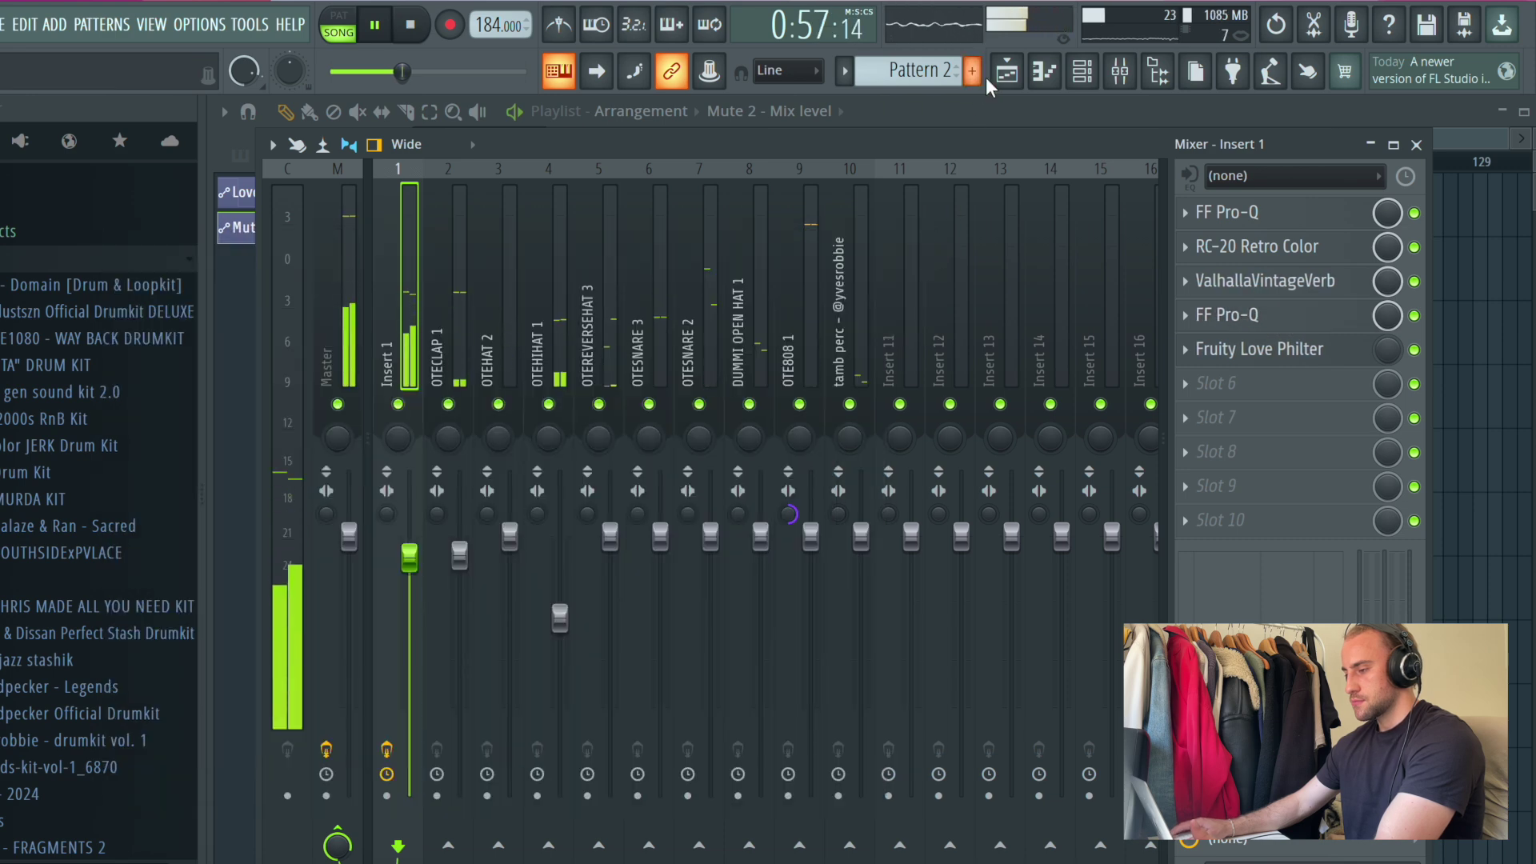
Step: Lower the OTEHIHAT 1 track's volume slightly in the mixer
left_click(566, 585)
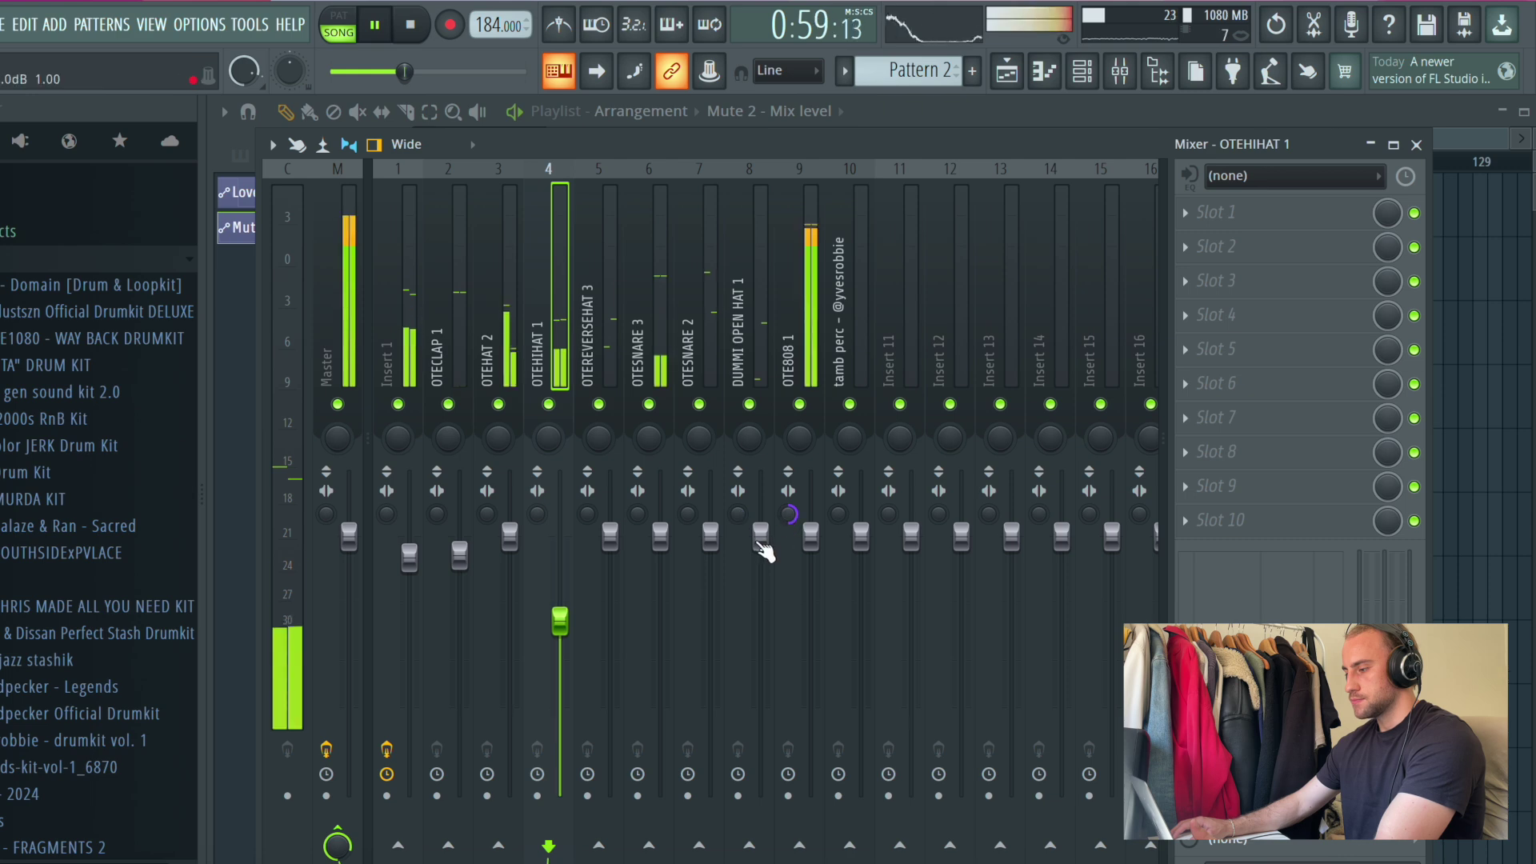